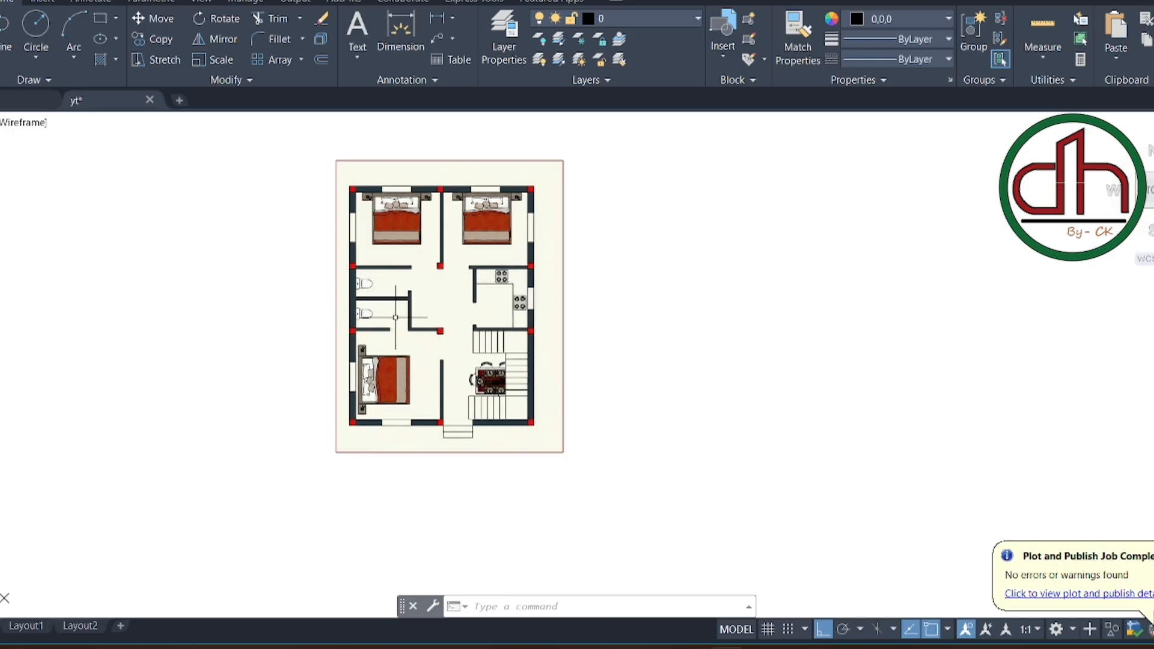
# Draw a rectangle of length 300 and width 420 in the empty space beside the reference floor plan
pyautogui.scroll(2, 497, 297)
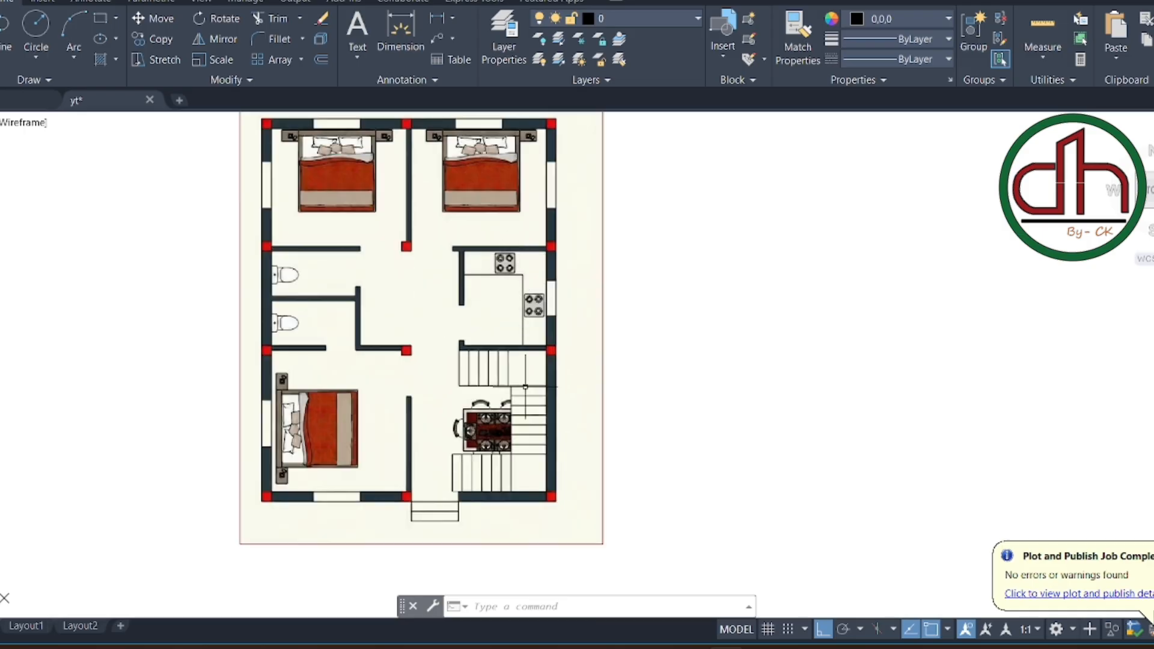
pyautogui.scroll(-2, 535, 421)
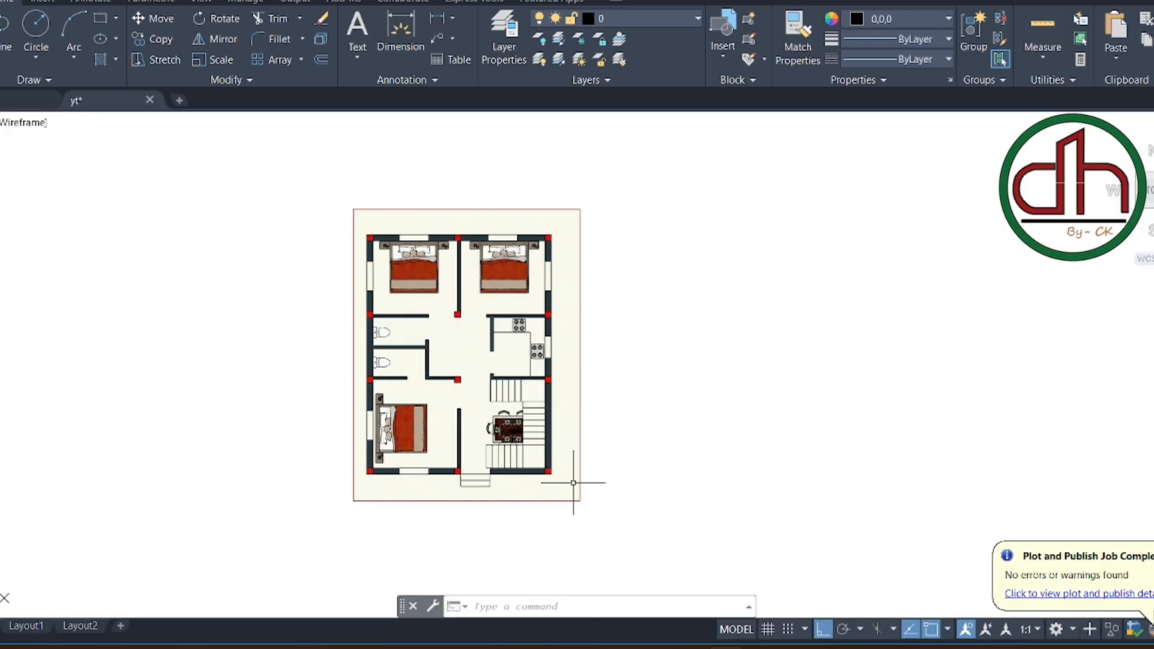
pyautogui.click(101, 18)
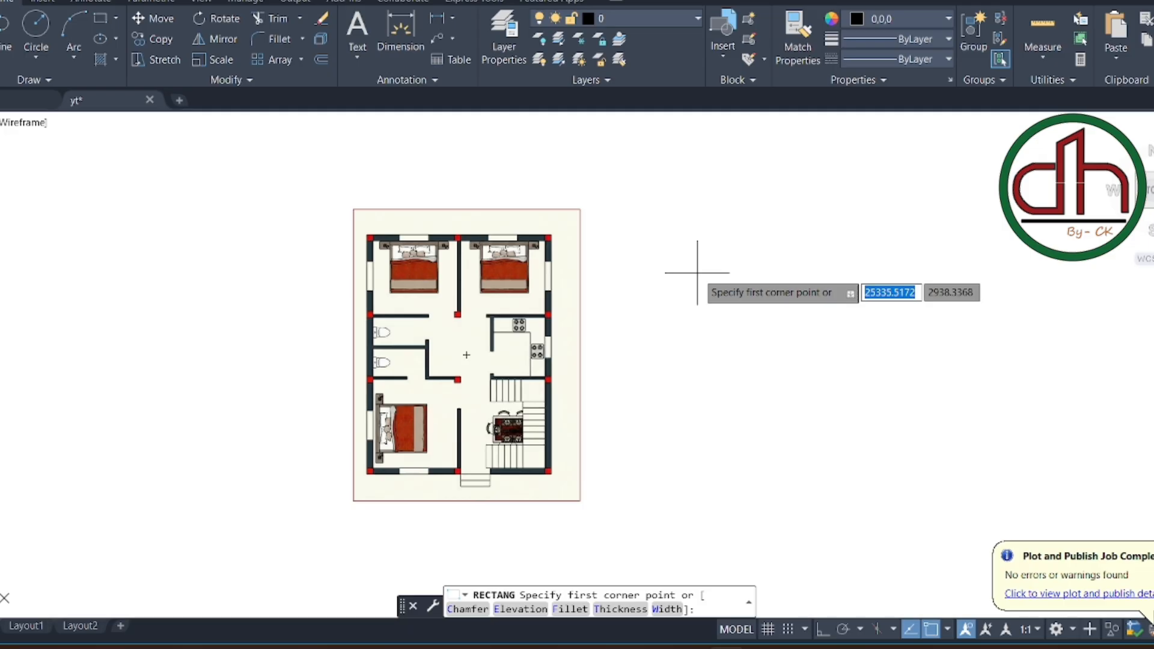
pyautogui.click(100, 18)
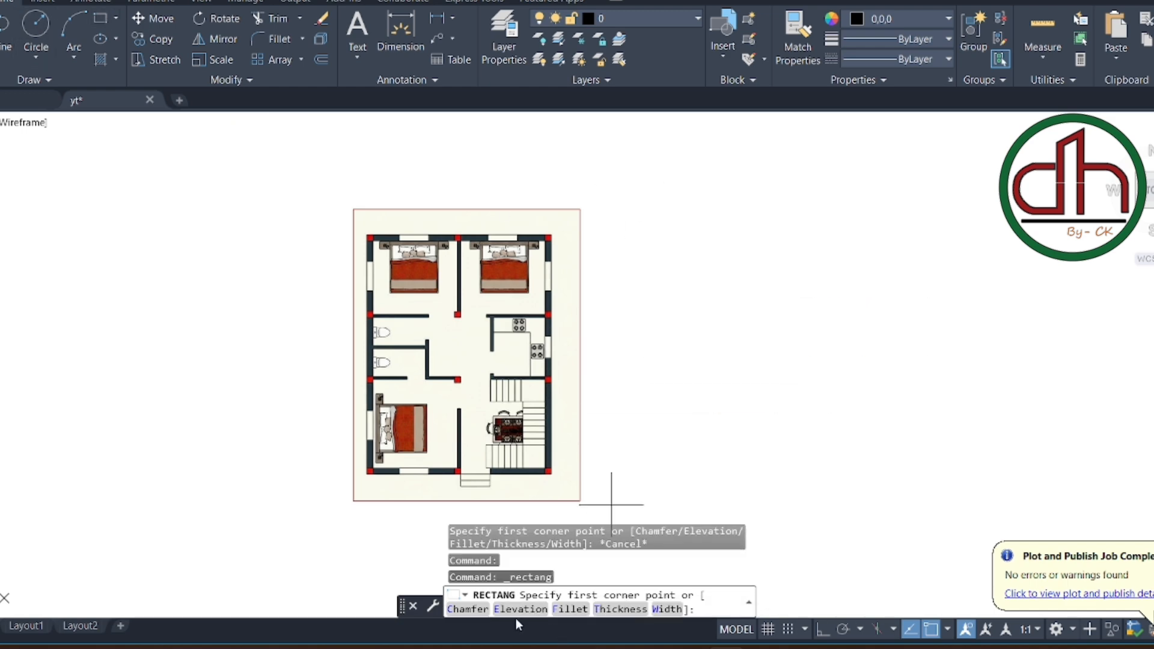
pyautogui.click(667, 203)
pyautogui.click(479, 609)
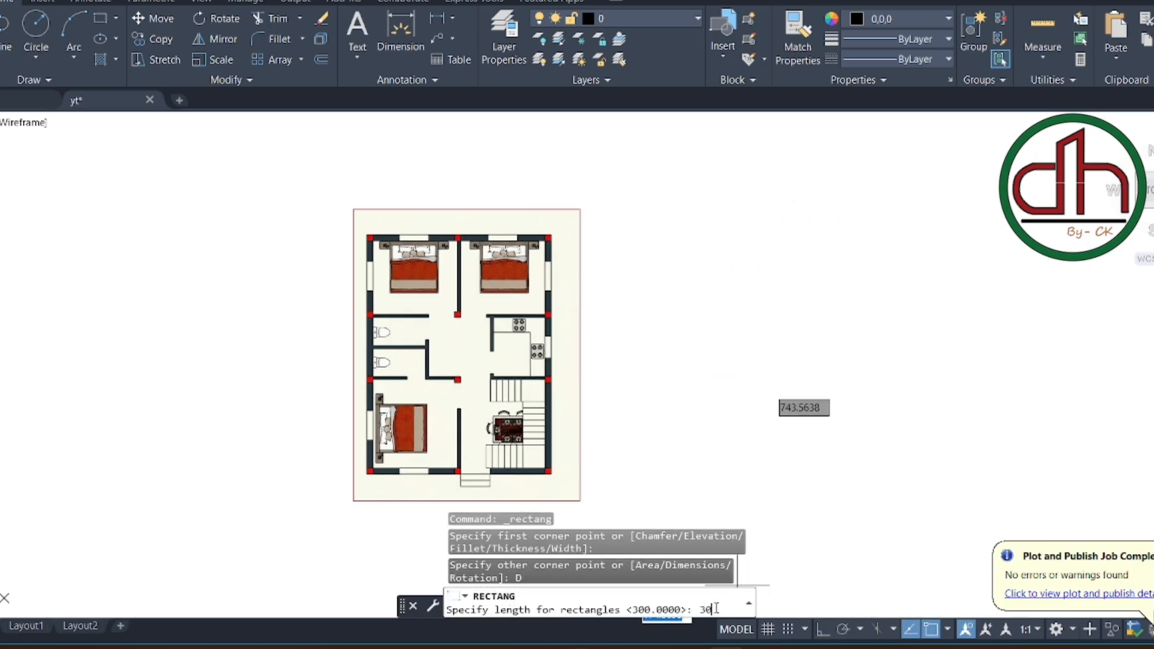
pyautogui.press('Return')
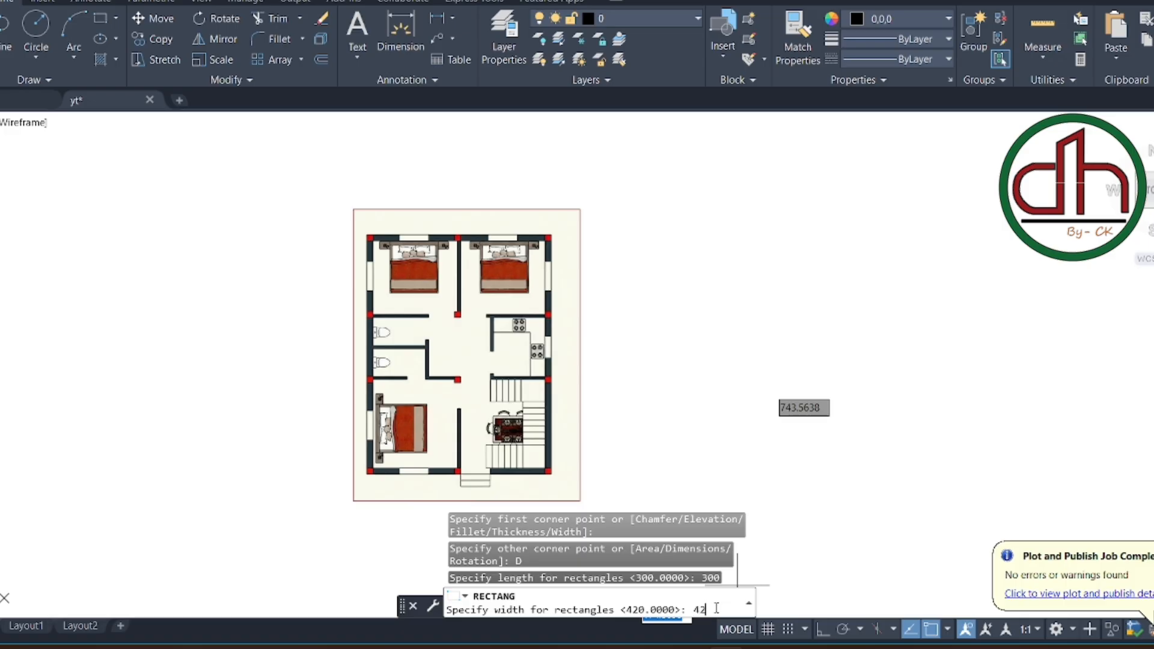
pyautogui.write('420')
pyautogui.press('Return')
pyautogui.click(807, 466)
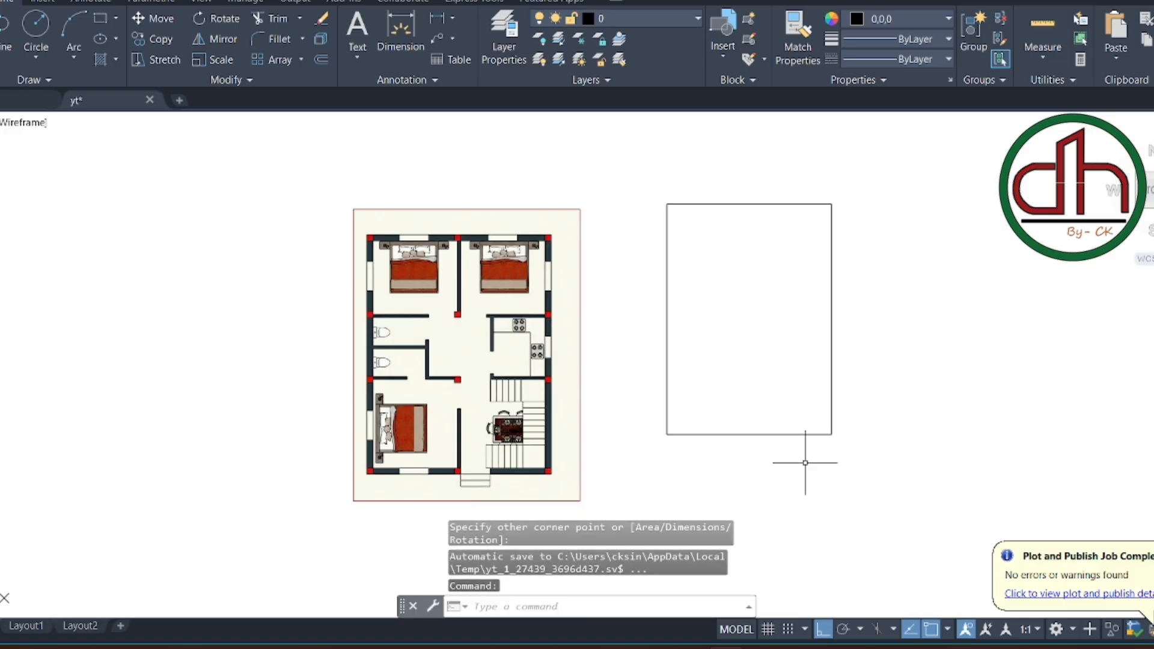
pyautogui.click(815, 186)
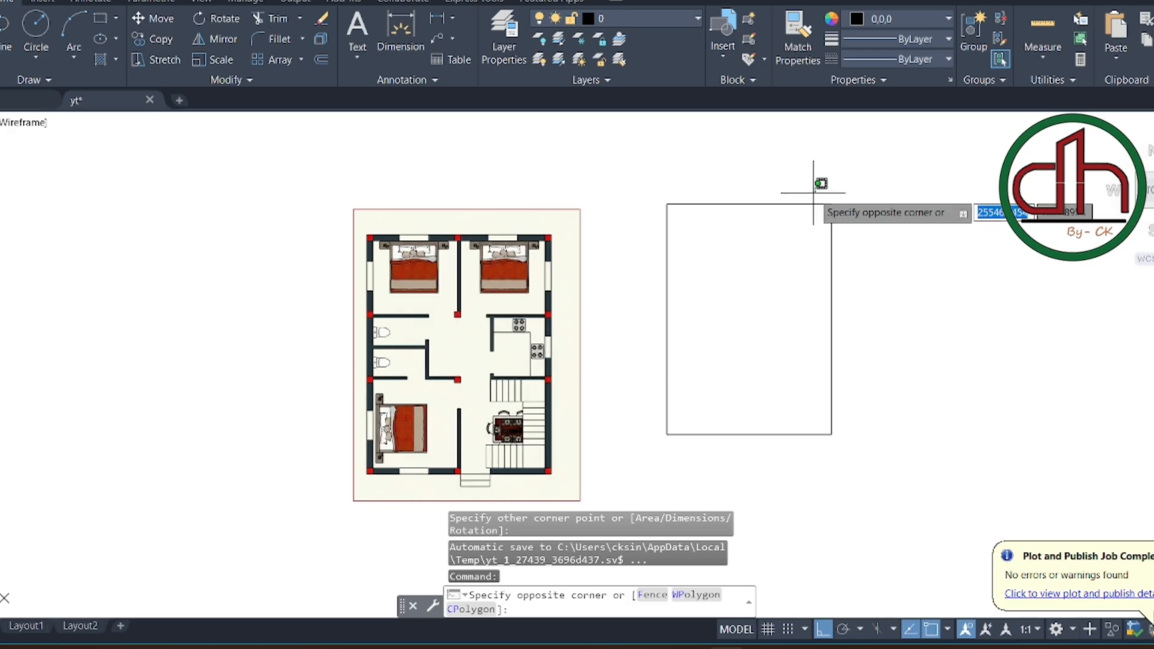
pyautogui.click(804, 183)
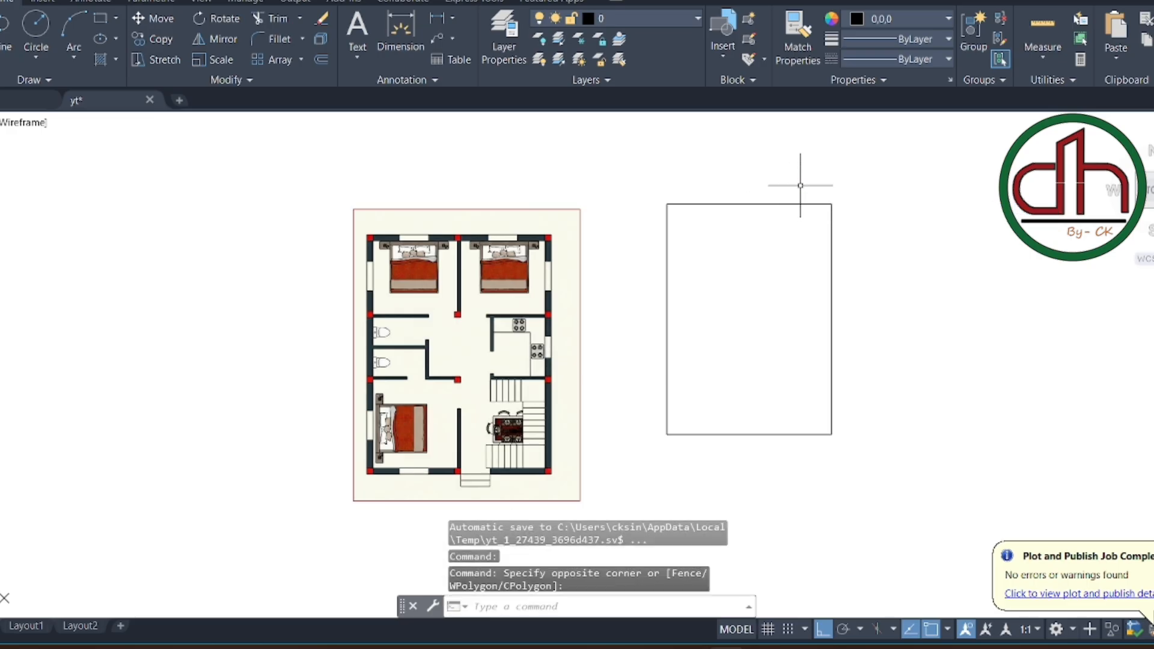
# Add a linear dimension above the new rectangle's top edge
pyautogui.click(439, 18)
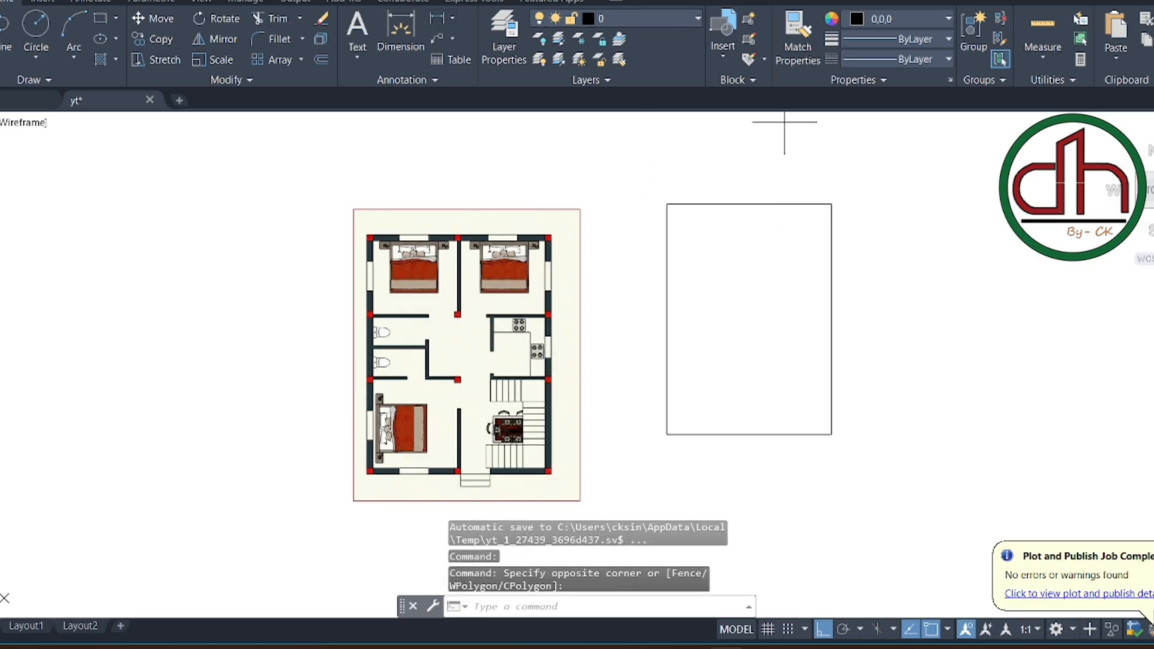
pyautogui.scroll(2, 730, 164)
pyautogui.click(629, 228)
pyautogui.click(892, 229)
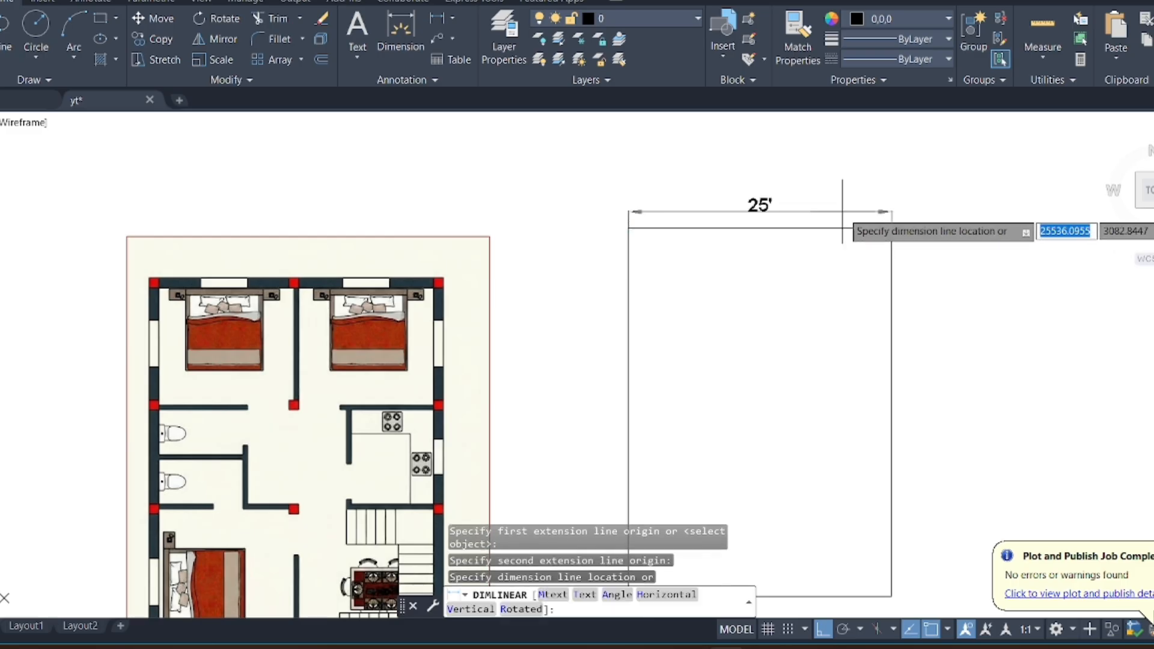
pyautogui.click(842, 211)
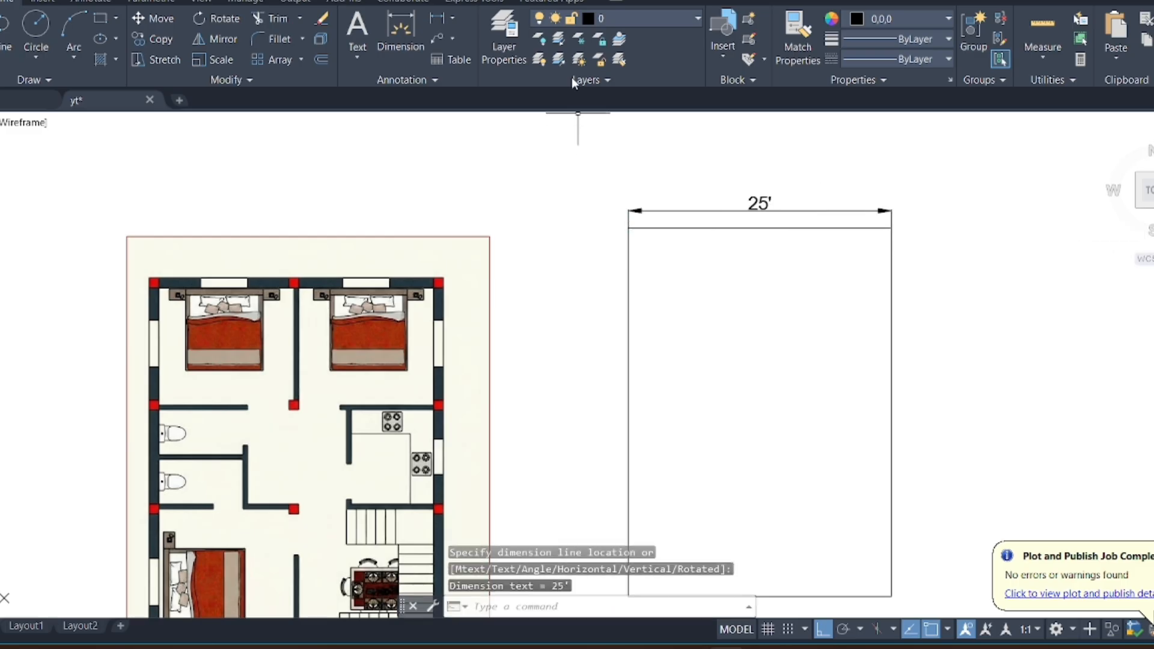
# Add a vertical linear dimension along the outside of the rectangle's left edge
pyautogui.click(437, 18)
pyautogui.click(629, 228)
pyautogui.scroll(-4, 629, 227)
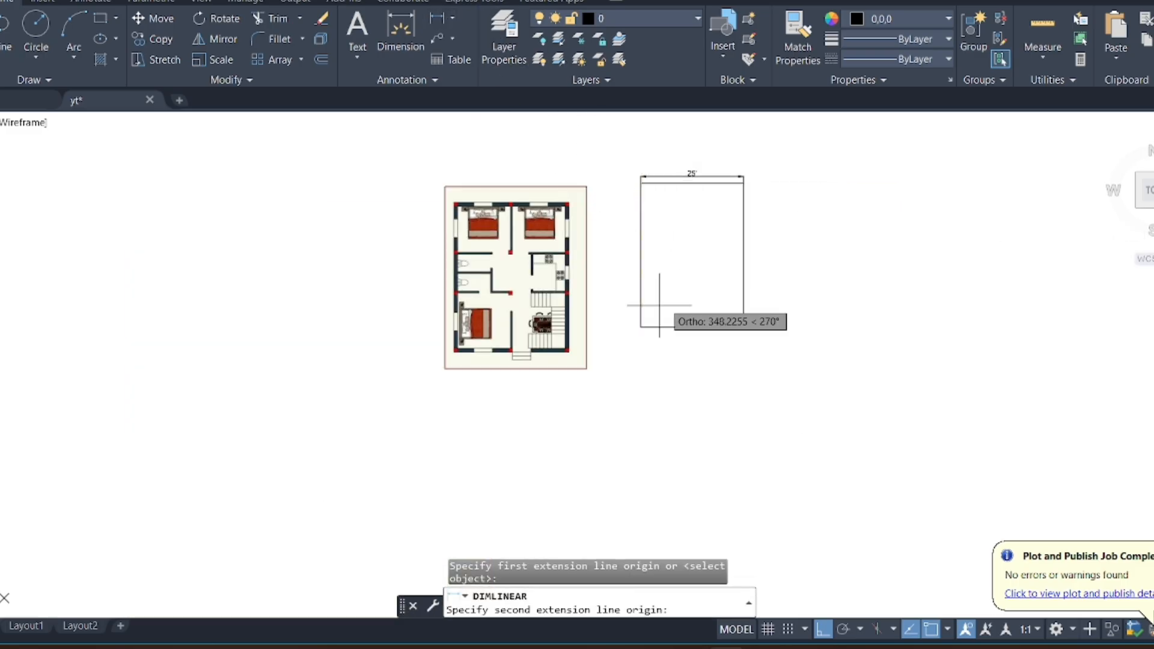
pyautogui.click(641, 327)
pyautogui.scroll(4, 634, 265)
pyautogui.click(630, 265)
pyautogui.scroll(-5, 626, 265)
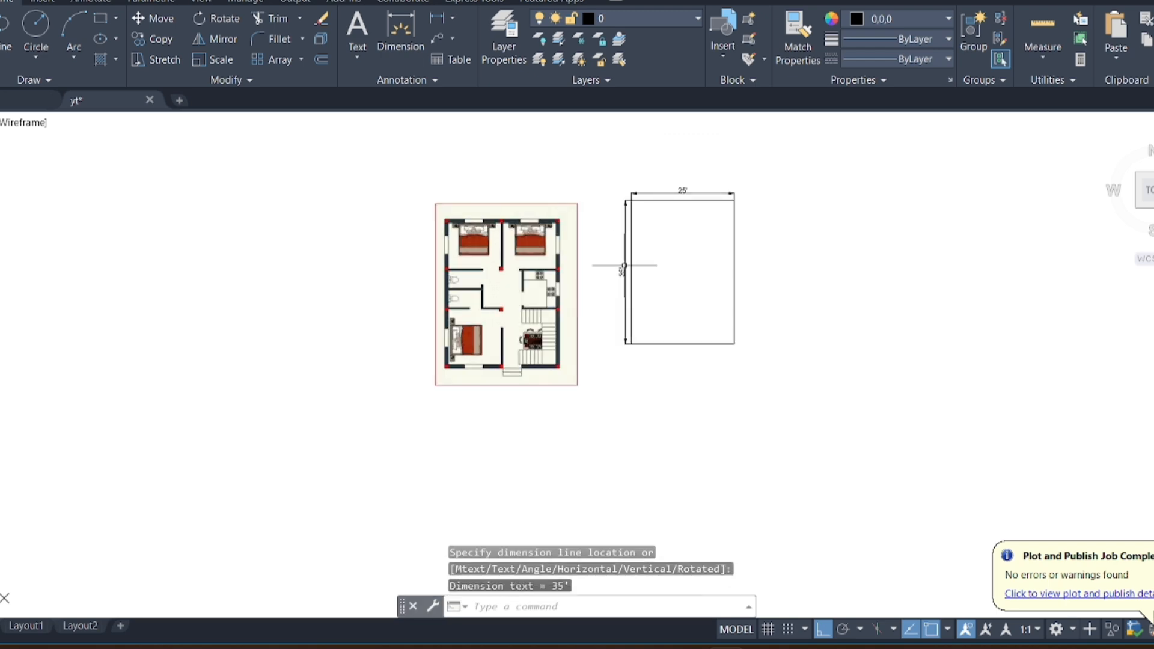
# Offset the rectangle inward by 10 to form the outer wall thickness
pyautogui.scroll(4, 668, 212)
pyautogui.scroll(3, 668, 211)
pyautogui.click(691, 198)
pyautogui.click(612, 183)
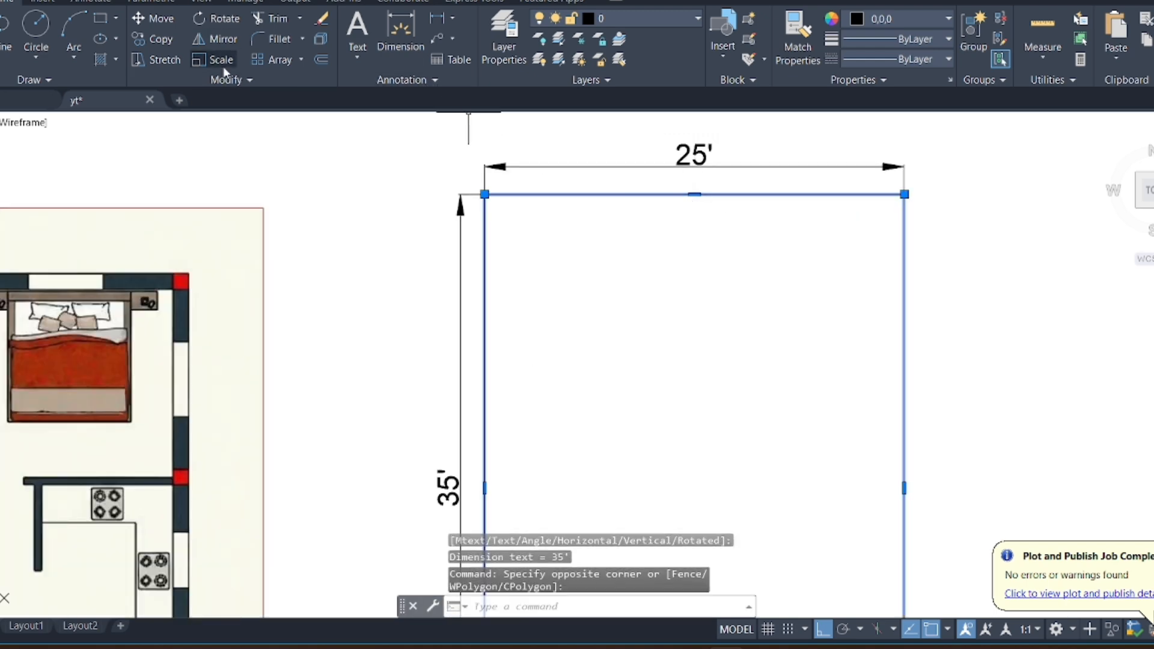
pyautogui.write('o')
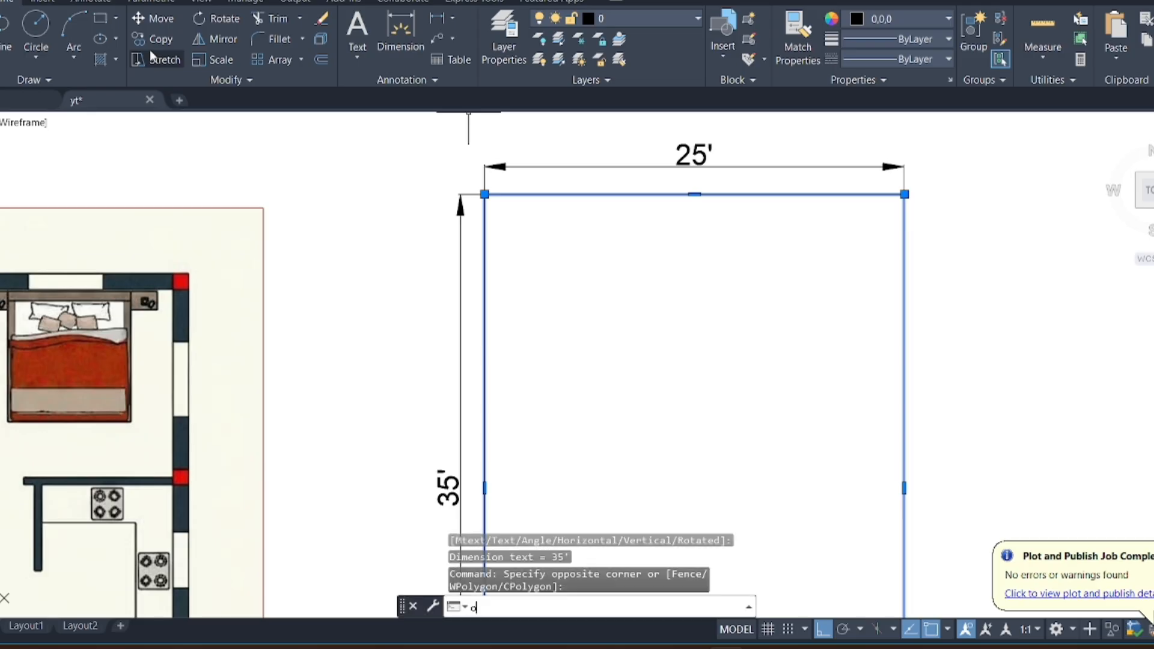
pyautogui.write('ff')
pyautogui.press('Return')
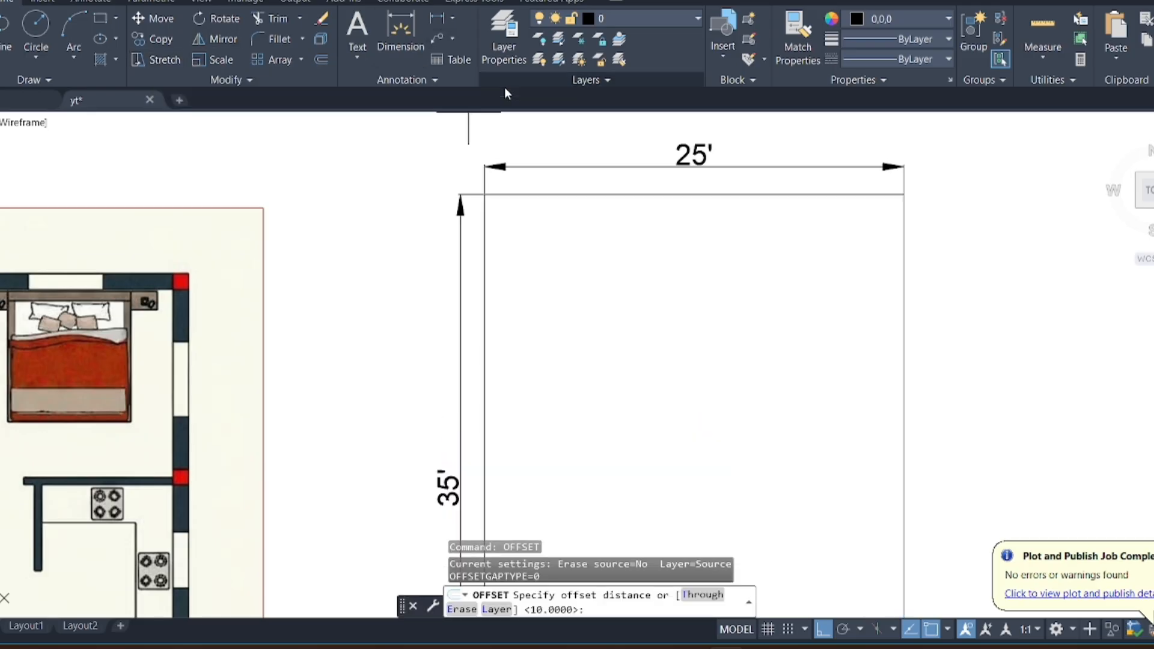
pyautogui.click(695, 194)
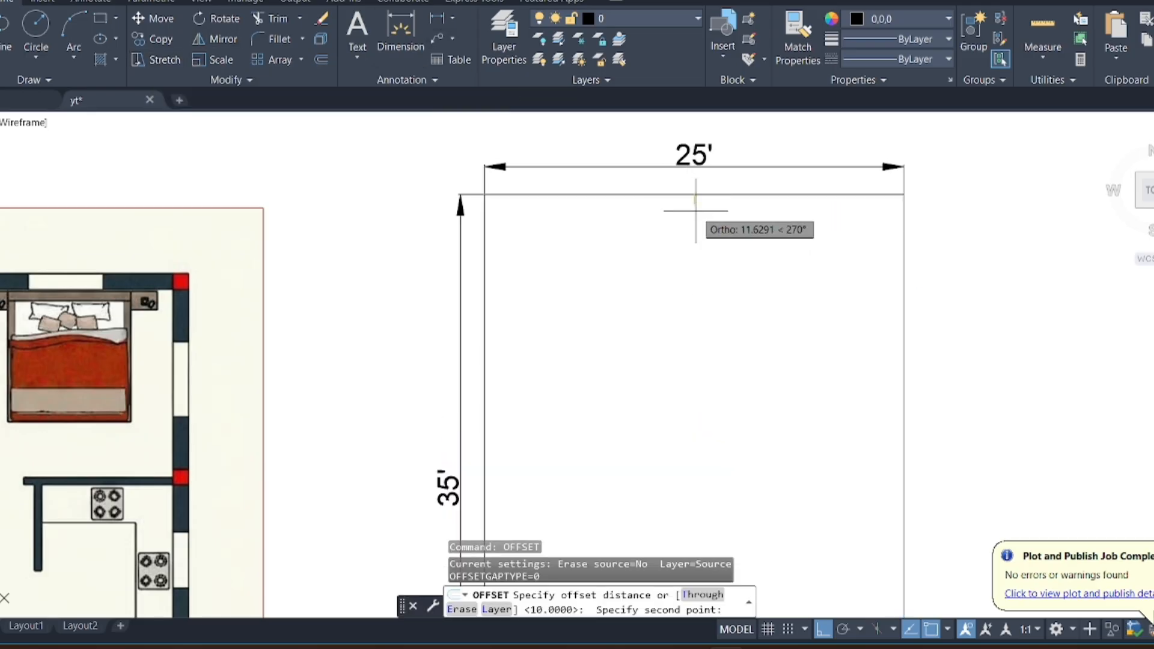
pyautogui.write('10')
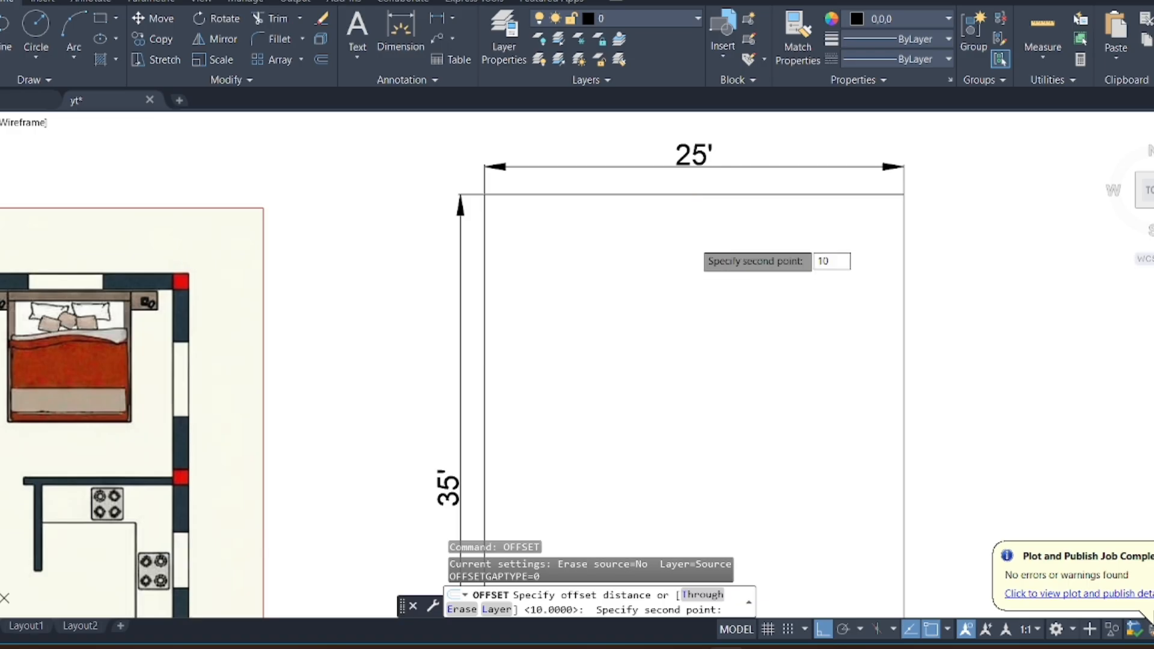
pyautogui.press('Return')
pyautogui.click(696, 194)
pyautogui.click(665, 237)
pyautogui.scroll(-3, 916, 191)
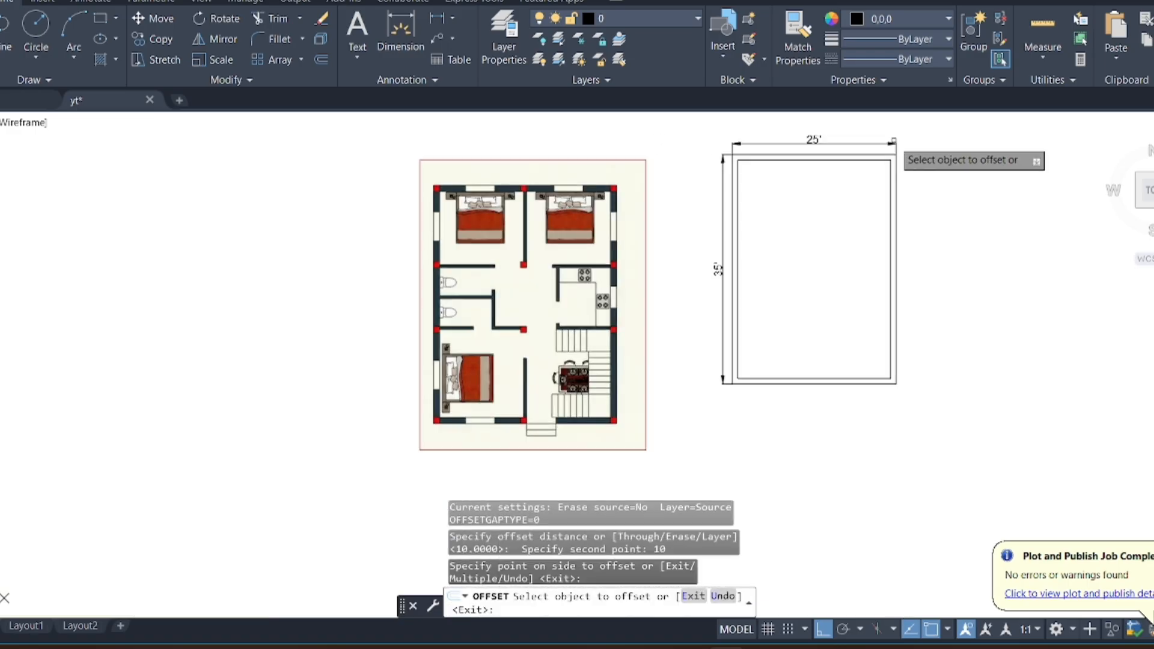
# Dimension the wall thickness horizontally between the inner and outer rectangles at their upper-left corners
pyautogui.scroll(1, 899, 156)
pyautogui.scroll(1, 671, 161)
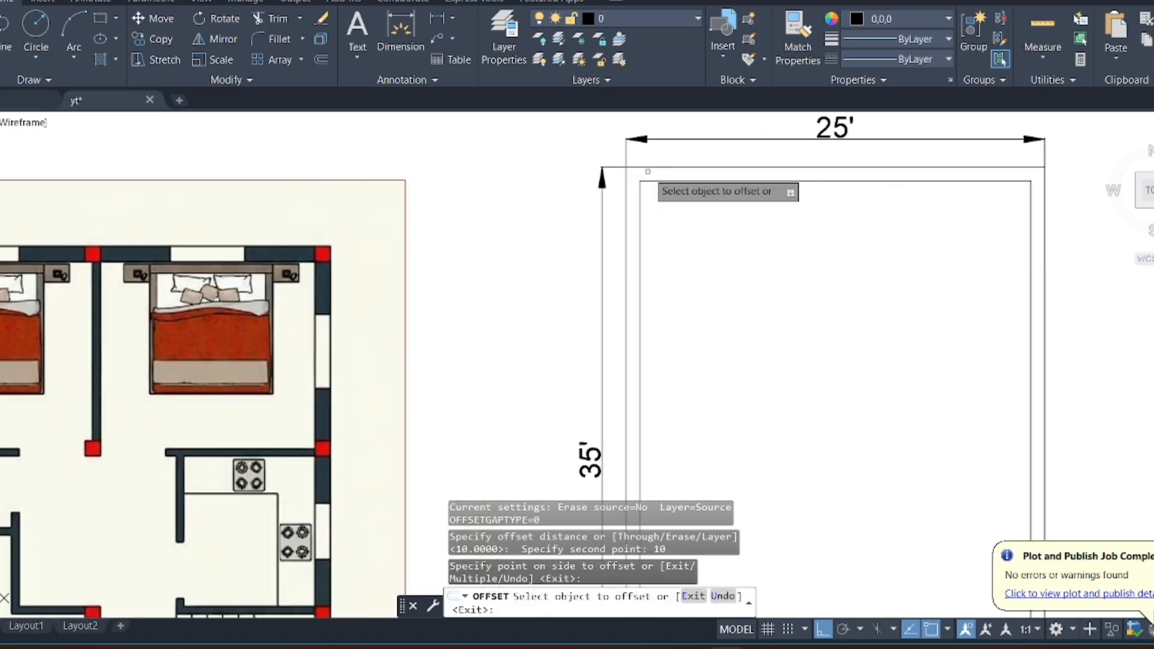
pyautogui.click(444, 21)
pyautogui.scroll(2, 643, 184)
pyautogui.click(643, 183)
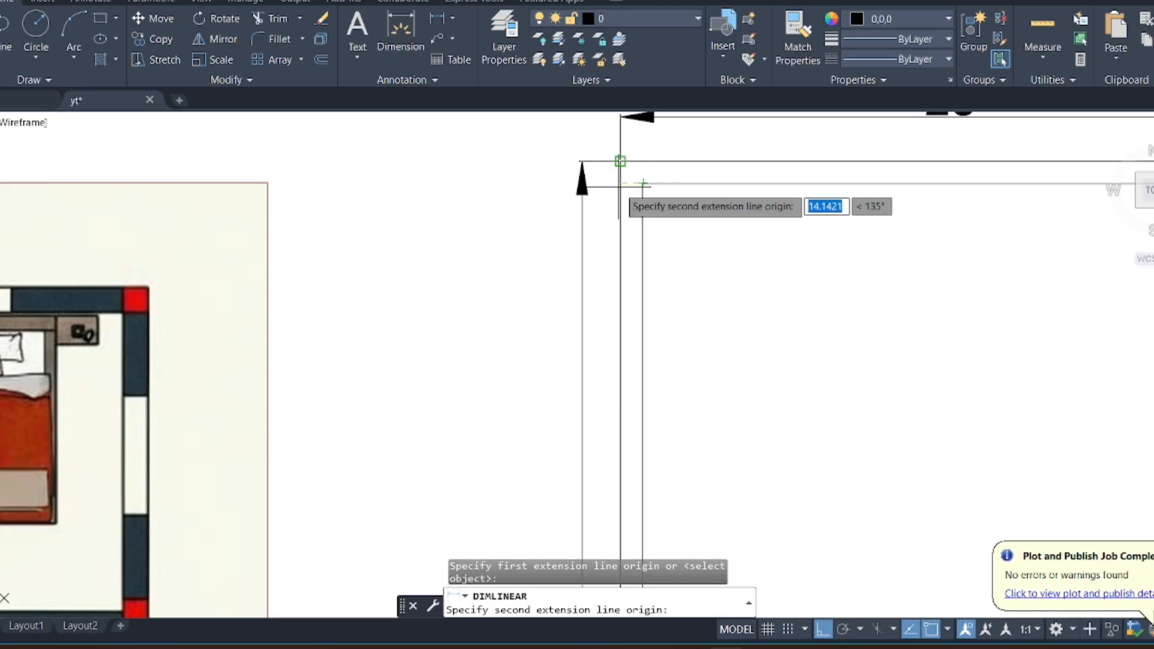
pyautogui.click(620, 161)
pyautogui.scroll(3, 622, 168)
pyautogui.click(628, 215)
pyautogui.scroll(-5, 625, 217)
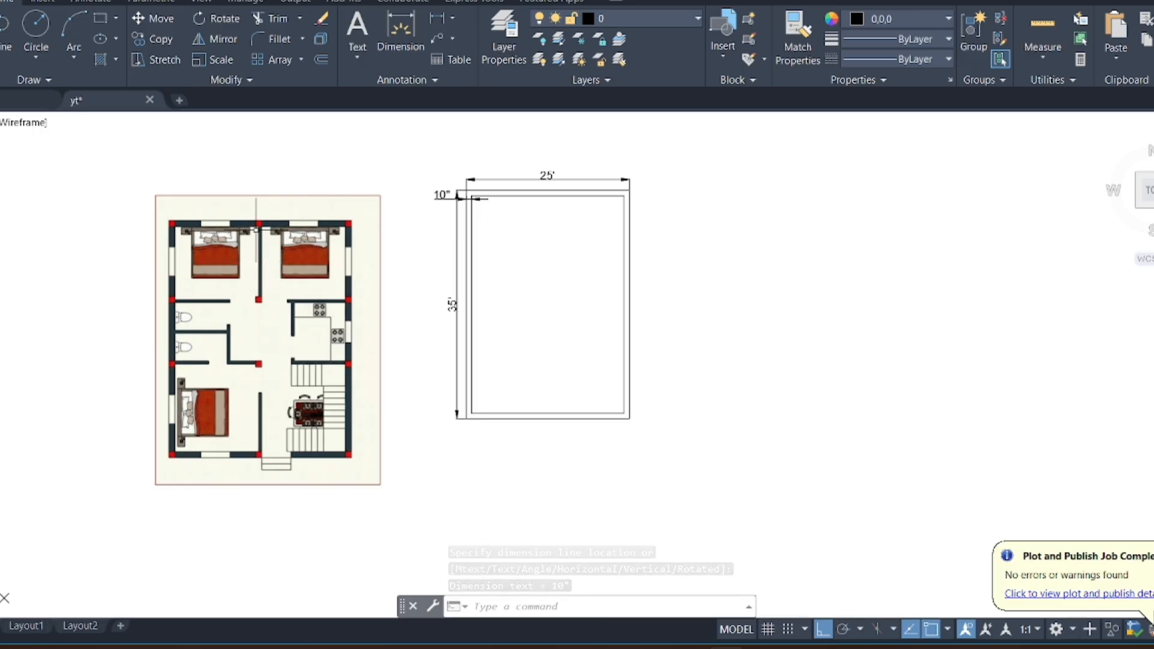
# Set the current object color to Magenta
pyautogui.scroll(2, 260, 289)
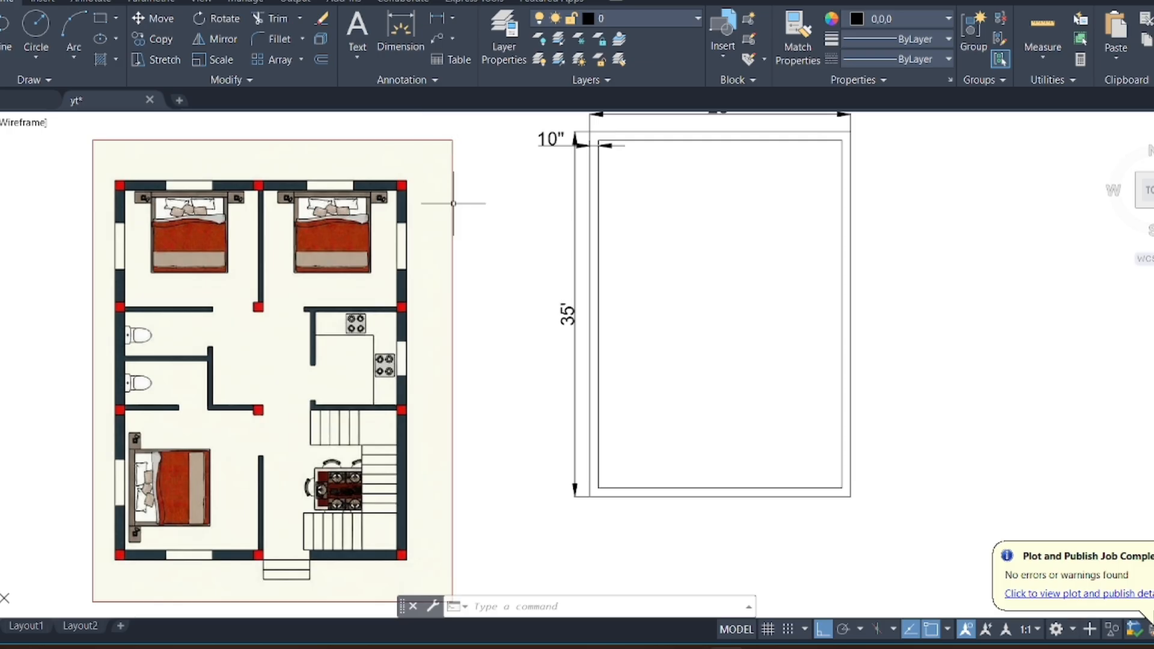
pyautogui.scroll(-2, 532, 304)
pyautogui.scroll(4, 578, 198)
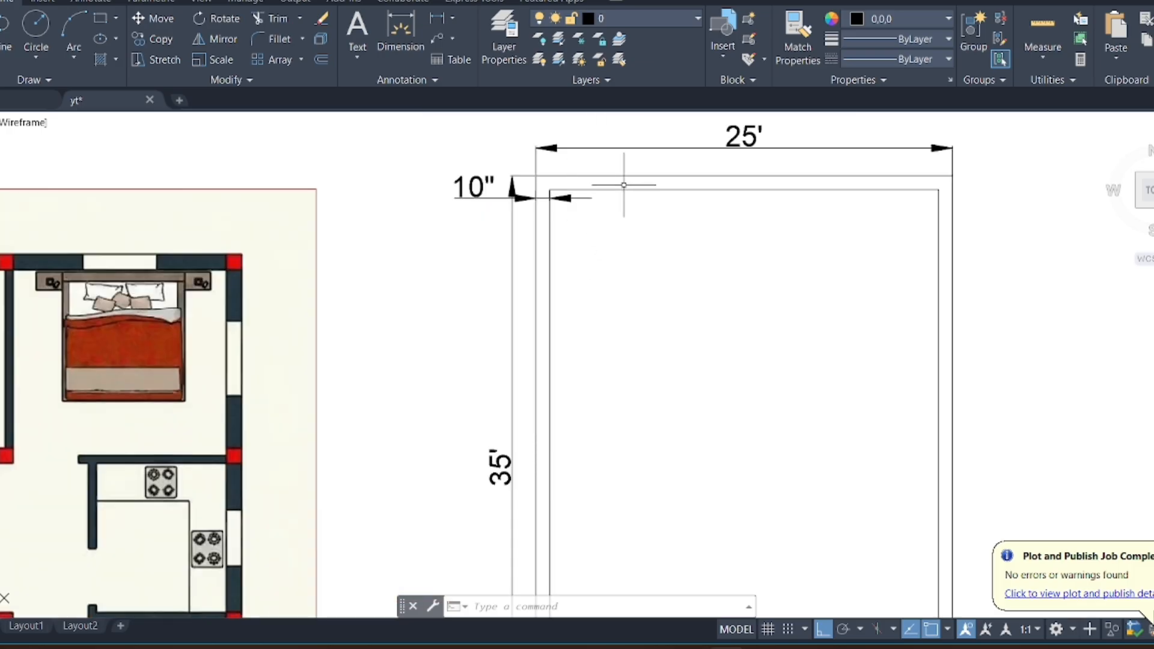
pyautogui.scroll(-2, 468, 225)
pyautogui.scroll(3, 498, 194)
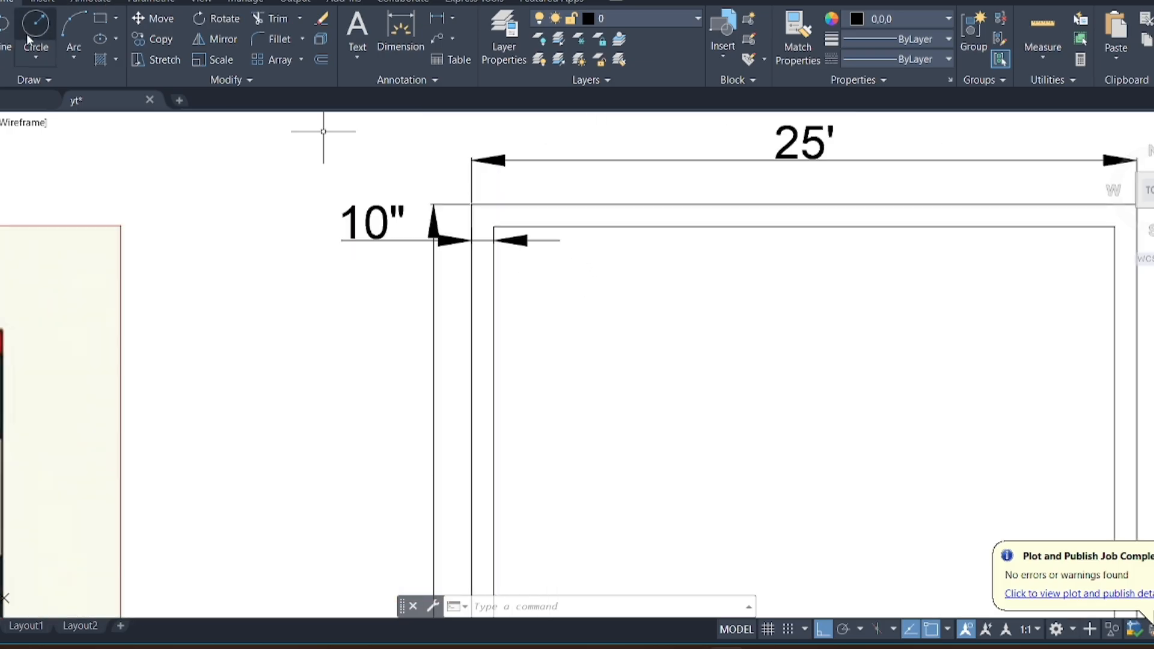
pyautogui.click(896, 17)
pyautogui.click(937, 188)
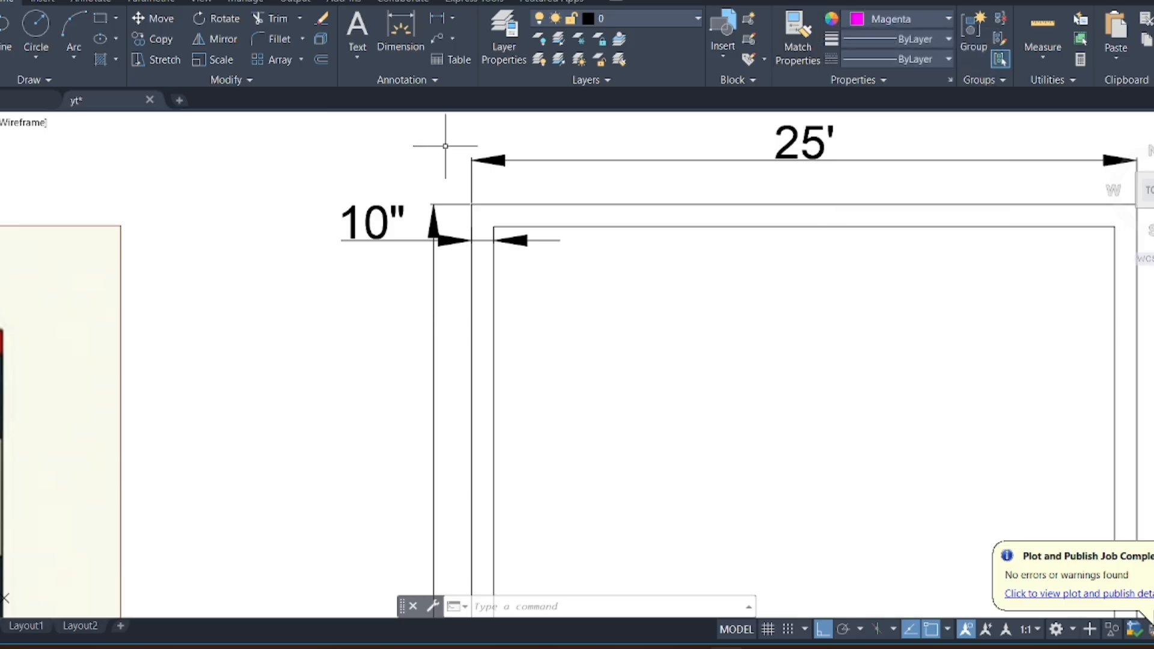
# Draw a 12 by 12 column square inward from the outer wall's upper-left corner
pyautogui.click(103, 20)
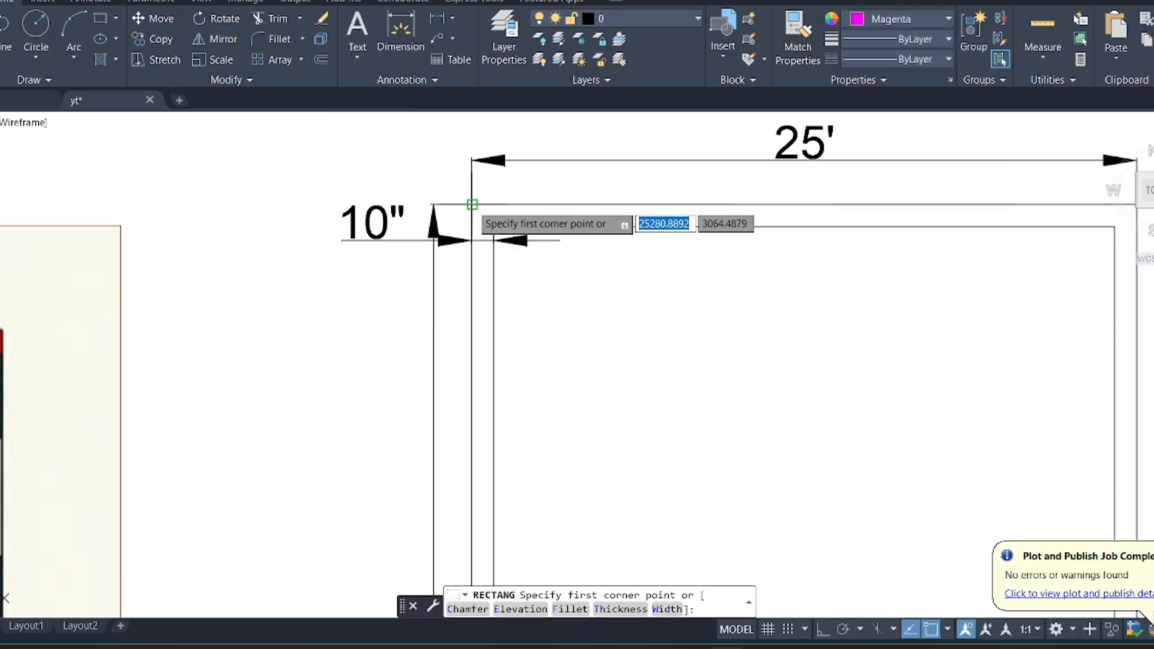
pyautogui.click(472, 205)
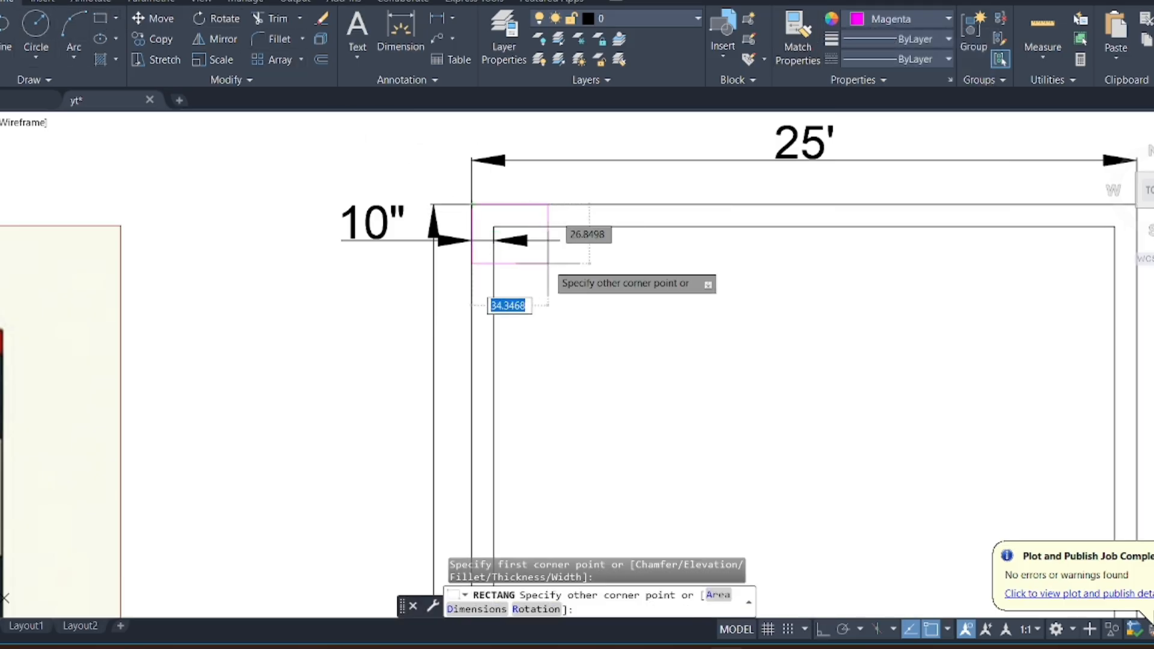
pyautogui.click(485, 610)
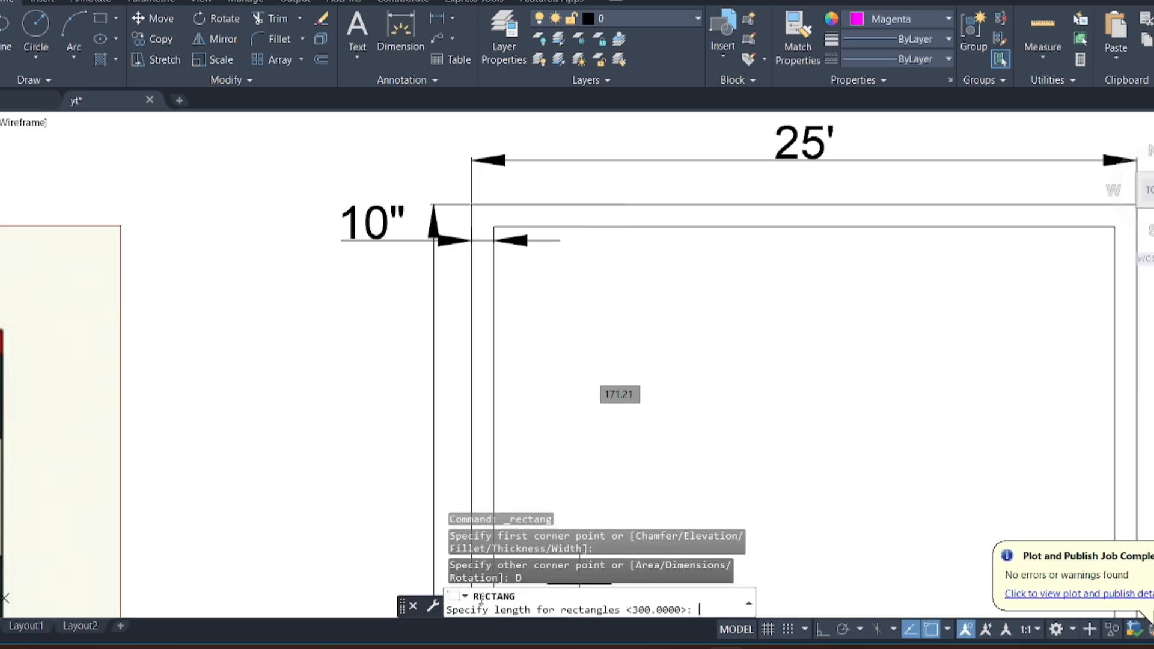
pyautogui.write('12')
pyautogui.press('Return')
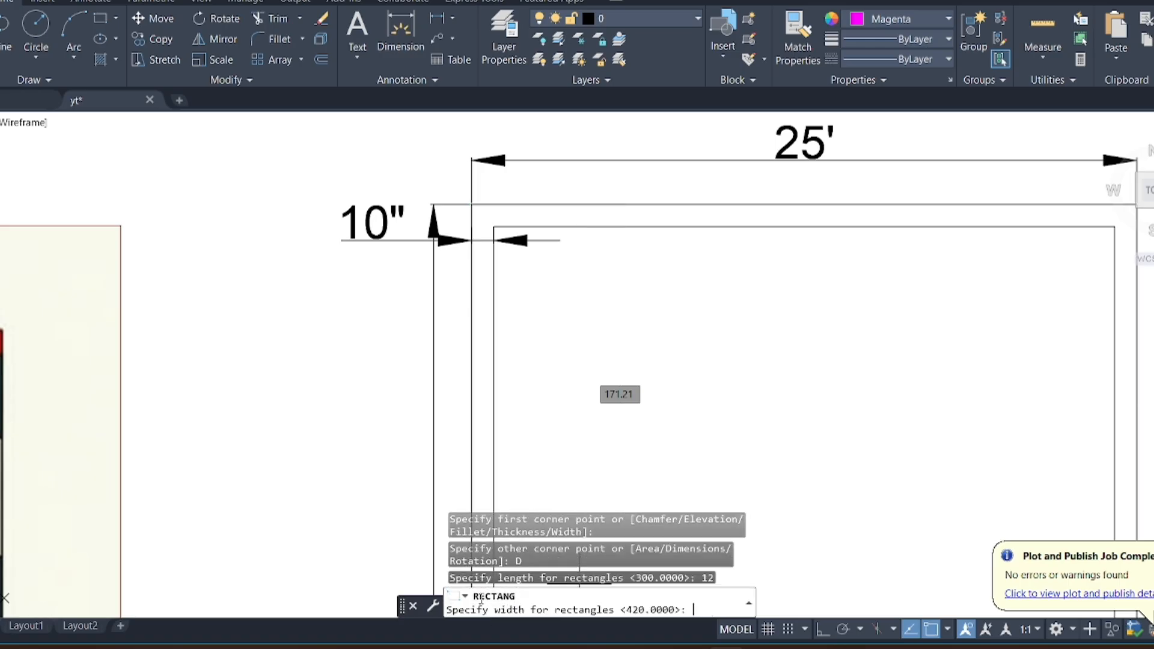
pyautogui.press('Return')
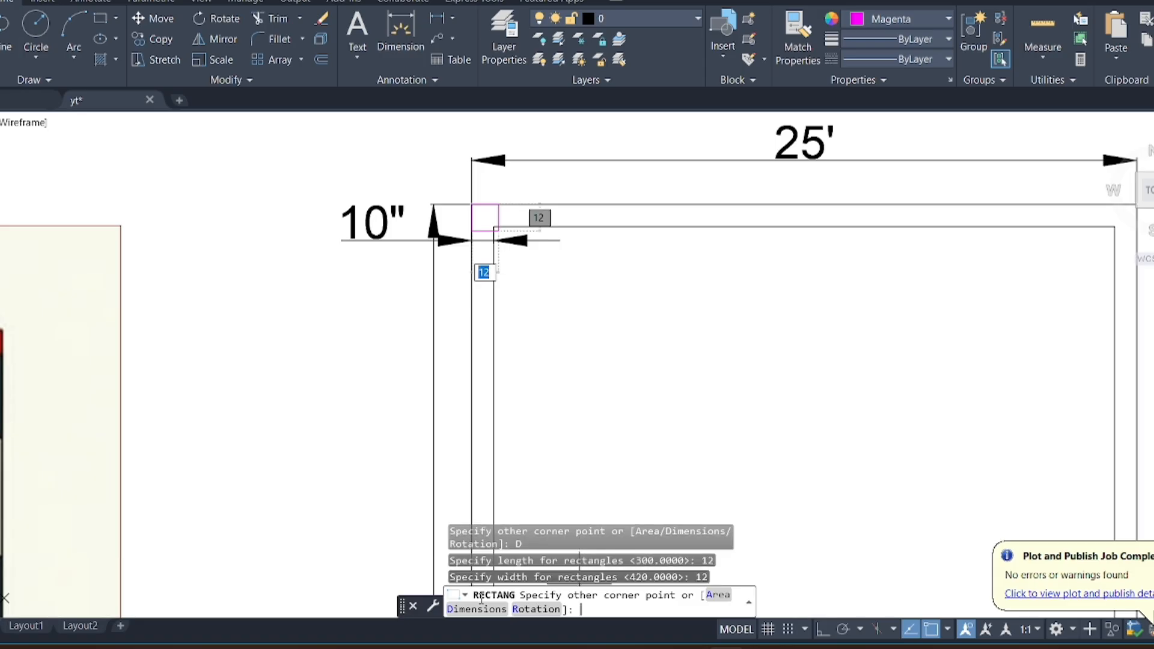
pyautogui.scroll(2, 554, 204)
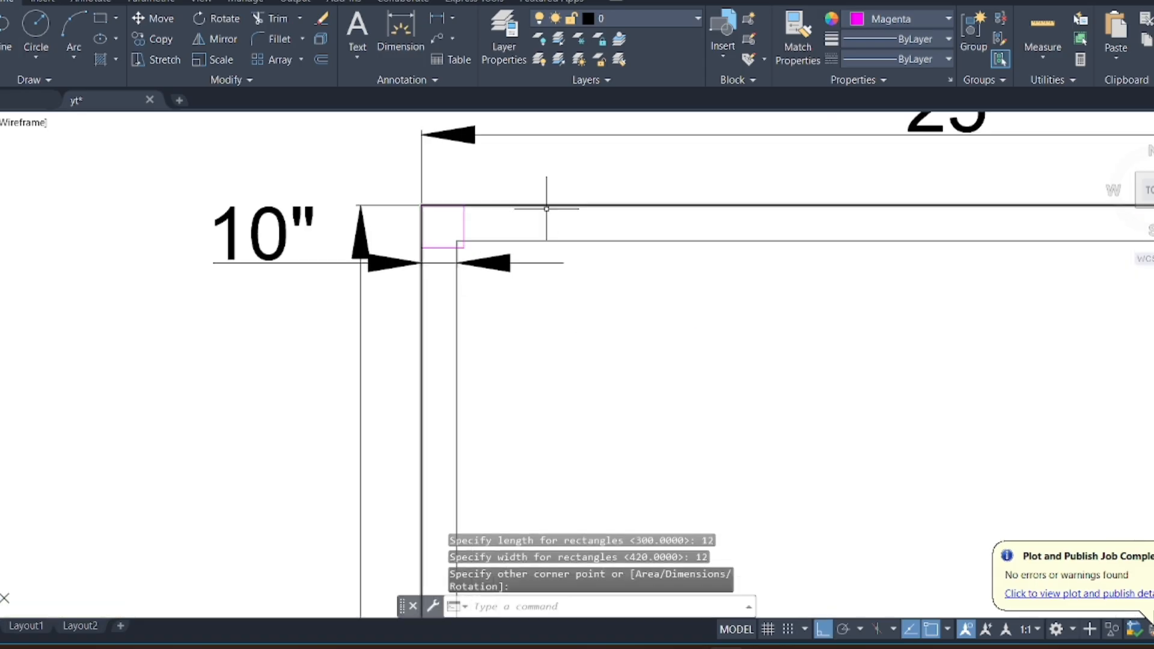
pyautogui.click(482, 215)
pyautogui.click(460, 218)
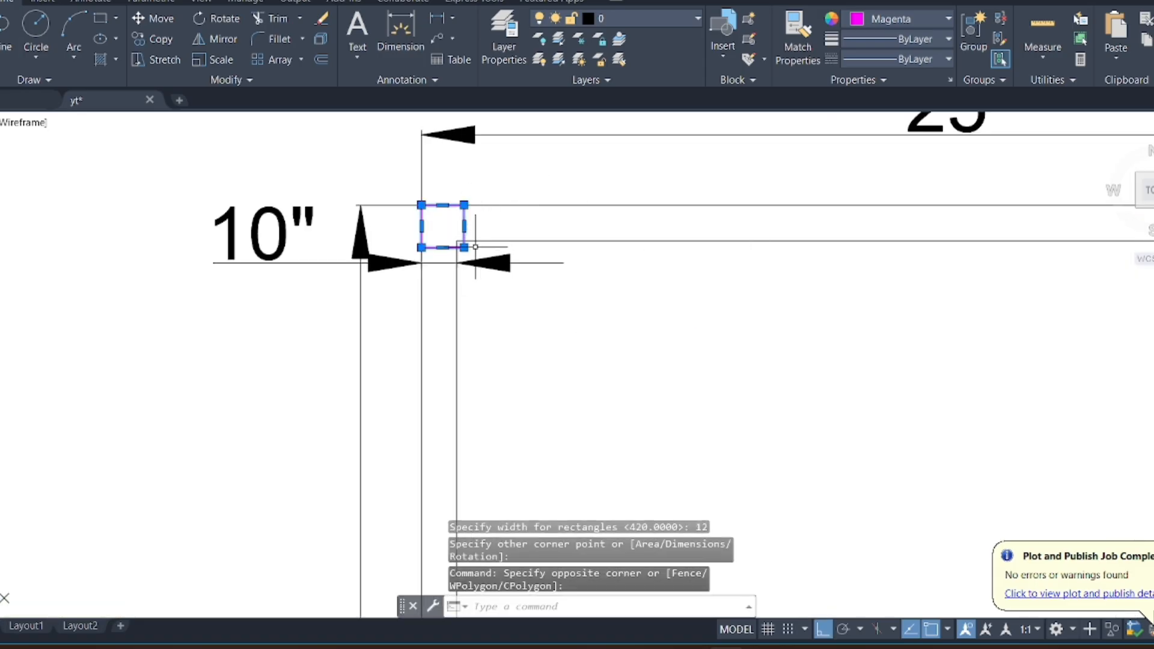
pyautogui.scroll(-2, 454, 227)
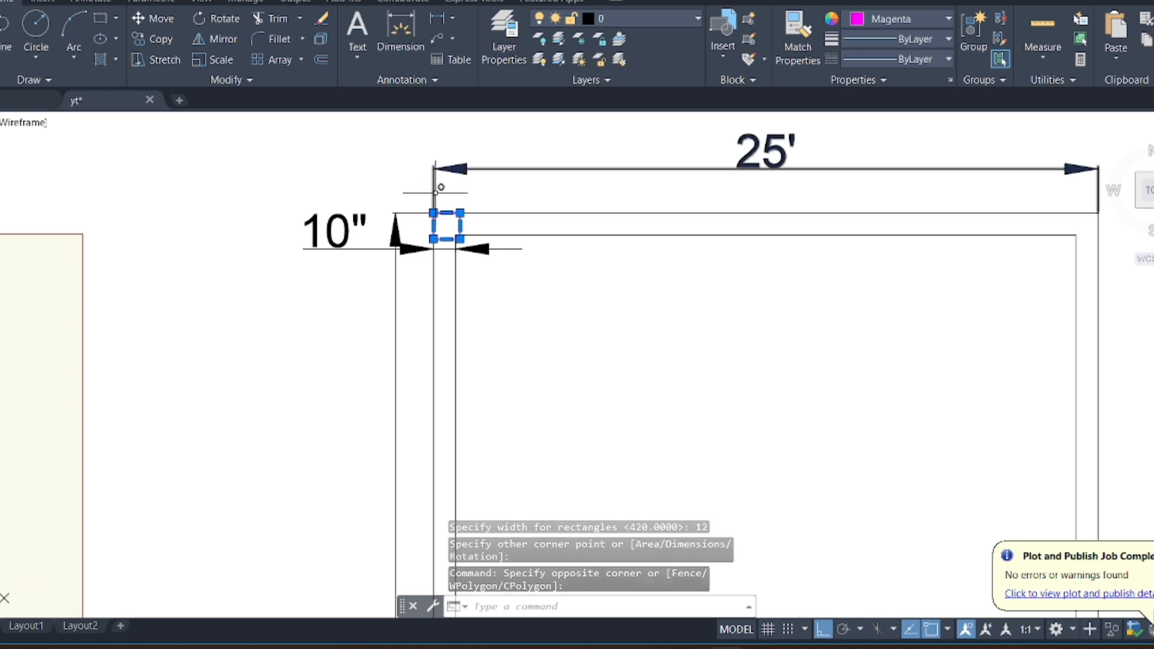
pyautogui.press('Escape')
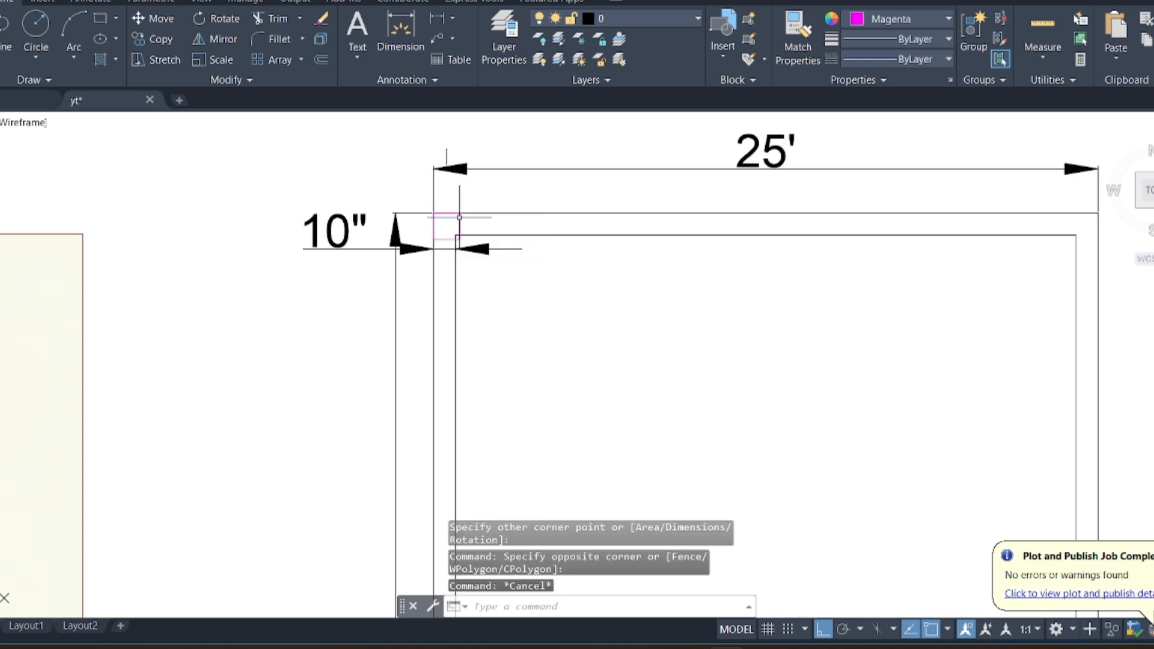
# Copy the upper-left corner column 129 horizontally to the right along the top wall
pyautogui.scroll(-3, 808, 280)
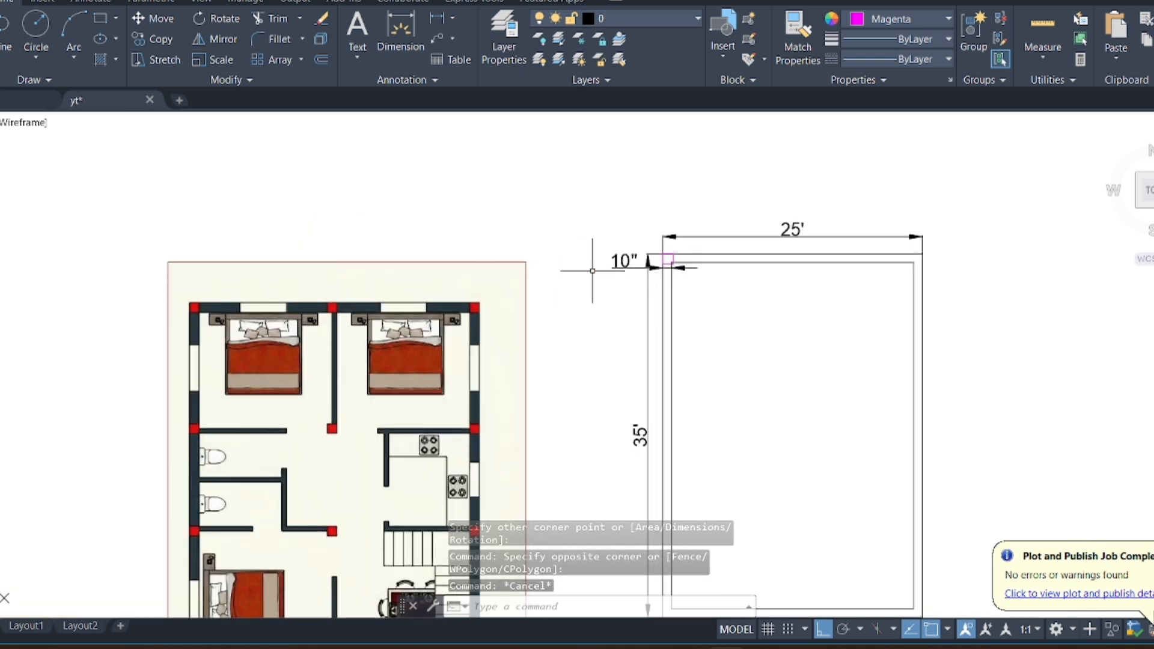
pyautogui.scroll(2, 665, 256)
pyautogui.scroll(-2, 639, 239)
pyautogui.scroll(2, 723, 265)
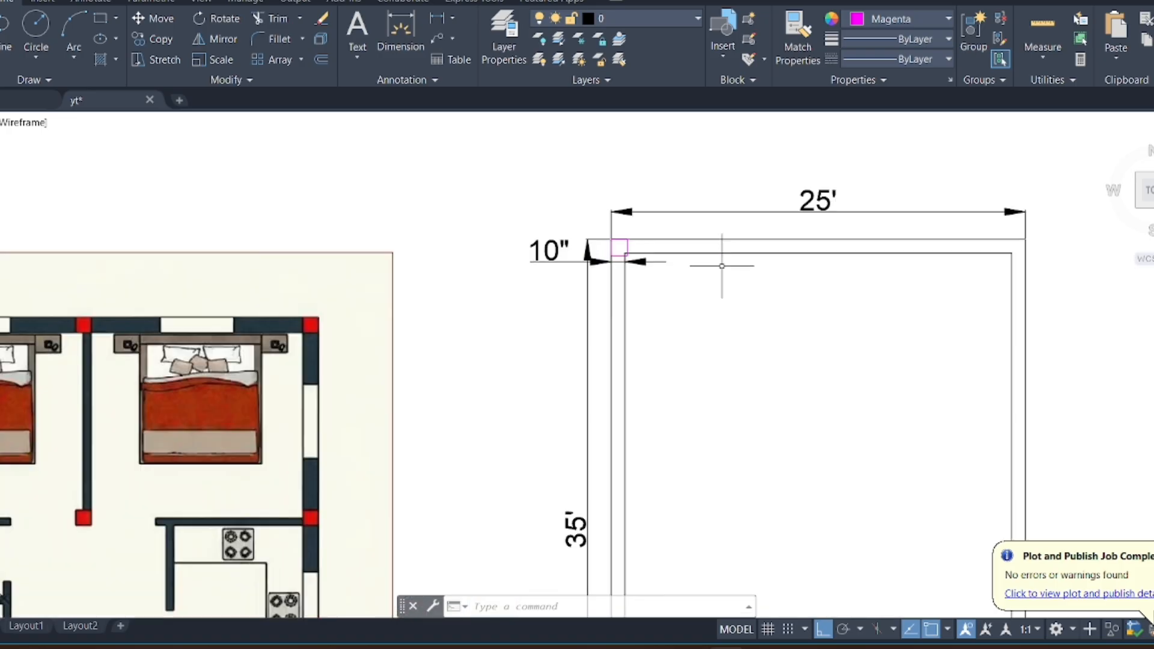
pyautogui.scroll(4, 633, 247)
pyautogui.click(632, 246)
pyautogui.click(613, 245)
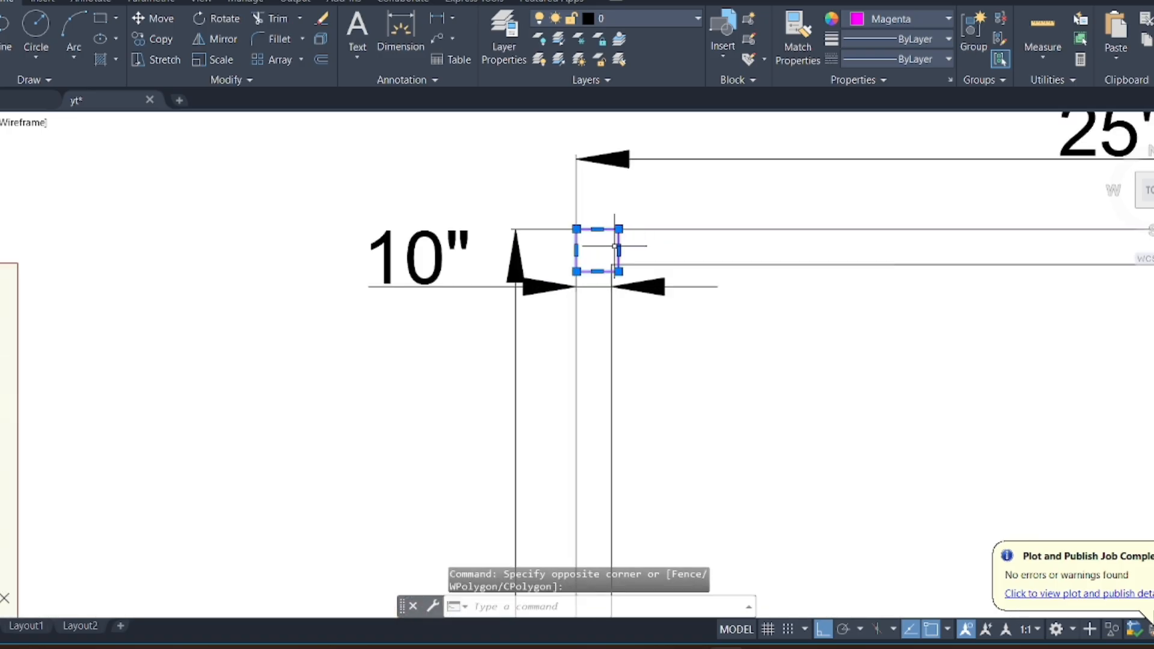
pyautogui.click(154, 40)
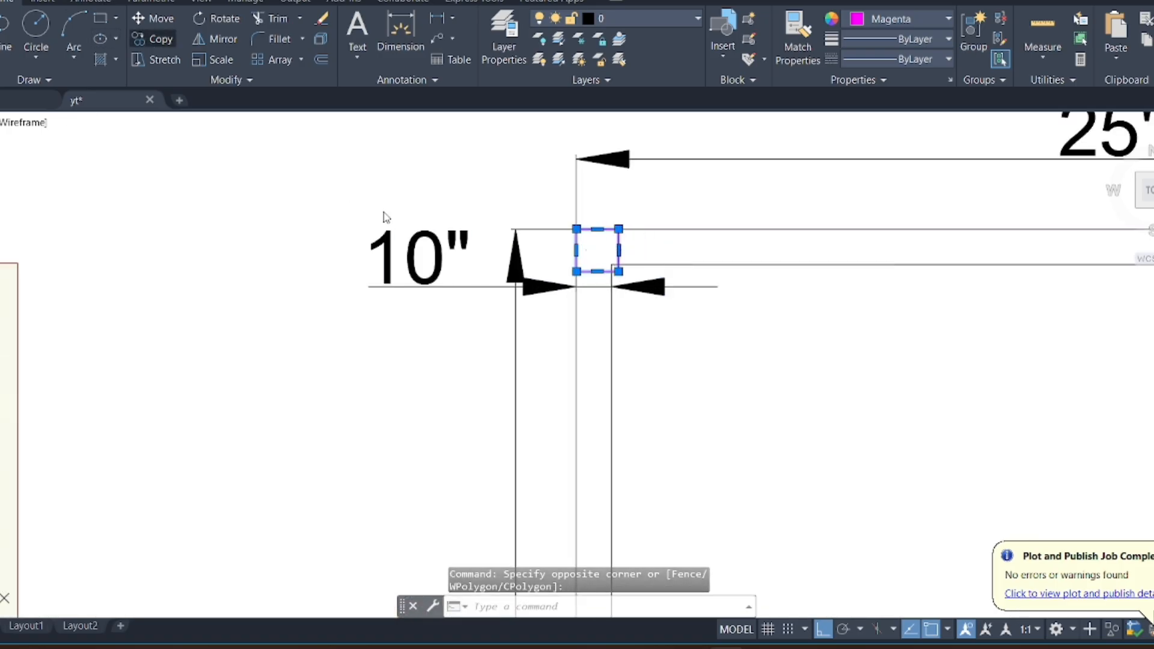
pyautogui.click(619, 271)
pyautogui.scroll(-4, 613, 270)
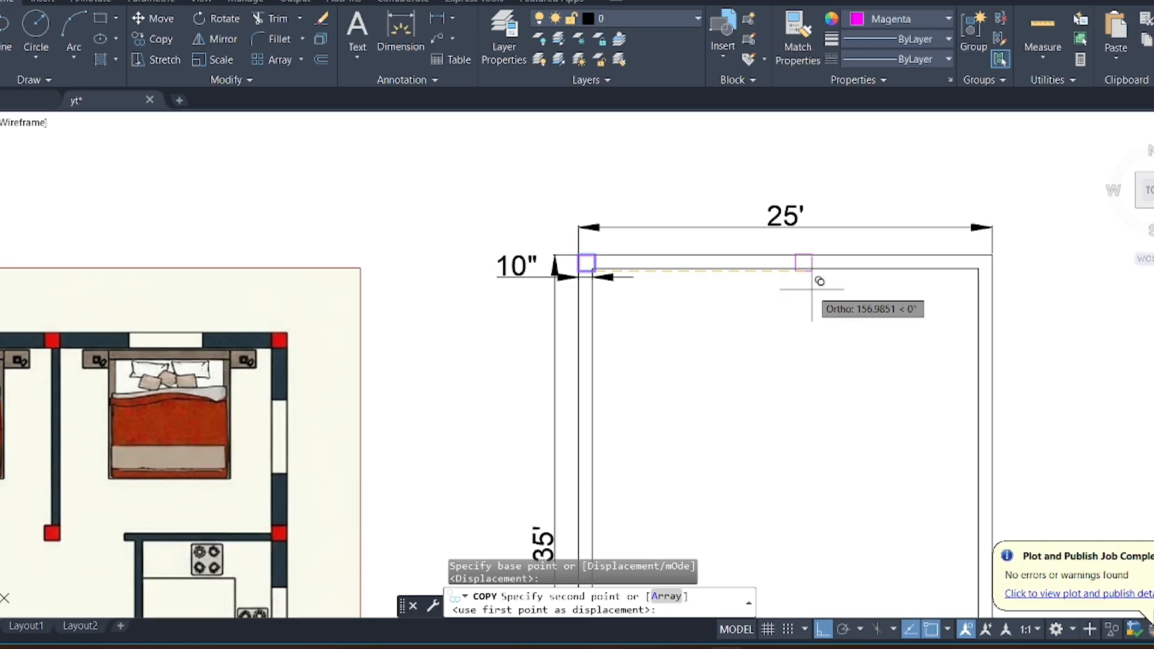
pyautogui.scroll(2, 813, 289)
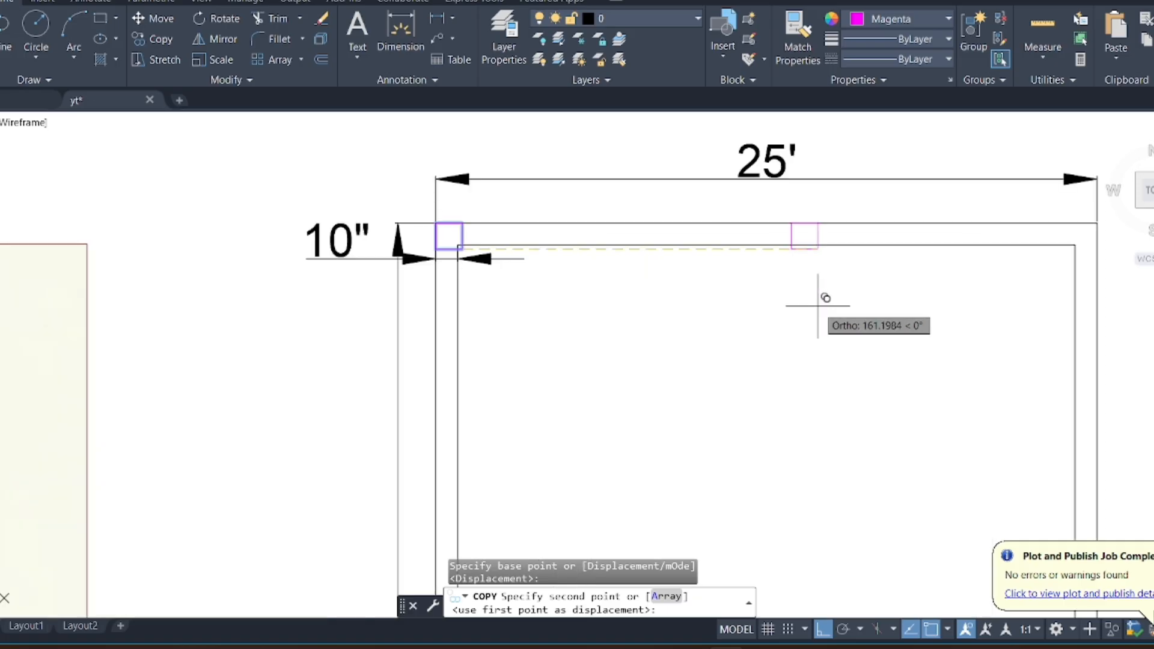
pyautogui.write('129')
pyautogui.press('Return')
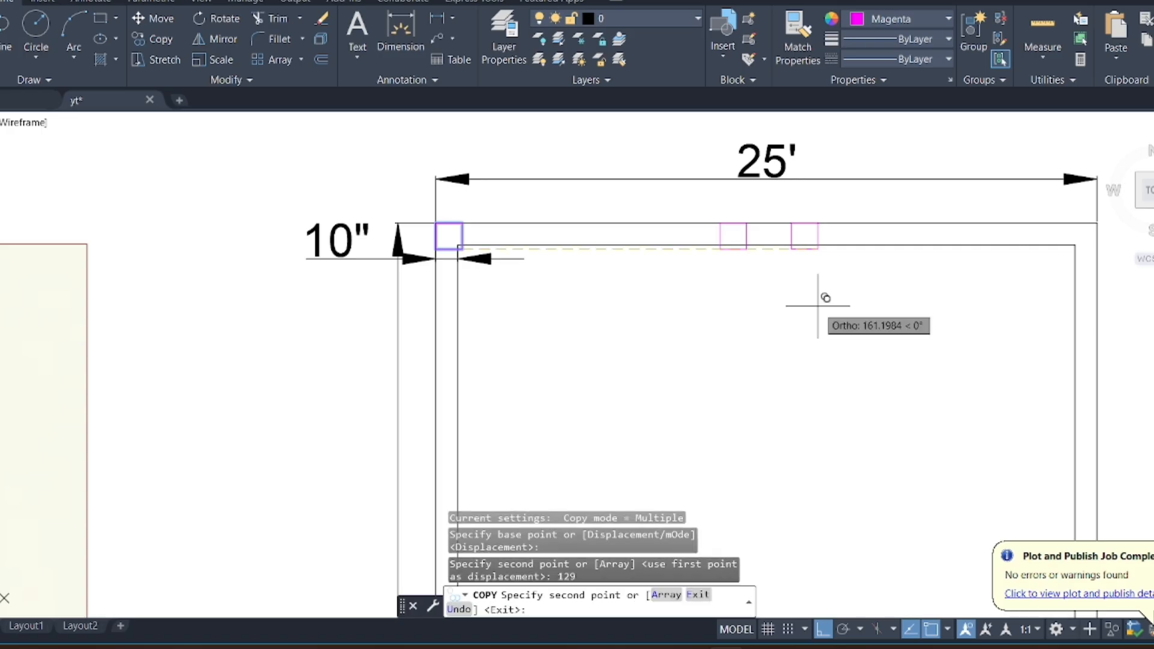
pyautogui.press('Escape')
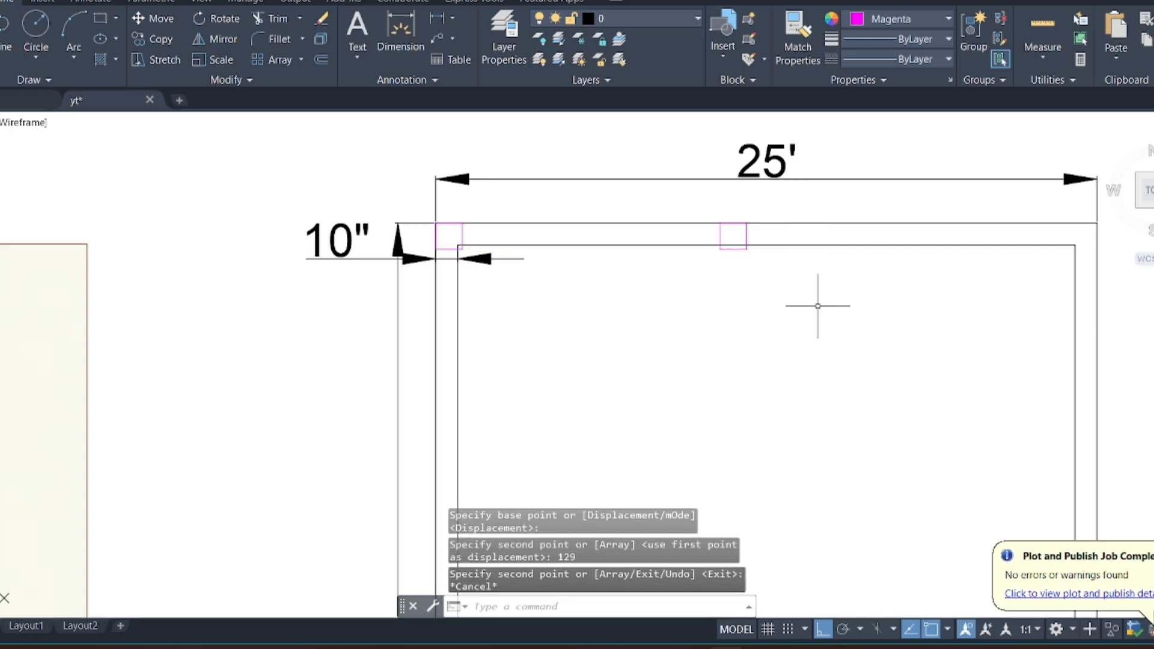
# Add a horizontal linear dimension for the clear gap between the corner column and the middle column on the top wall
pyautogui.scroll(-2, 691, 252)
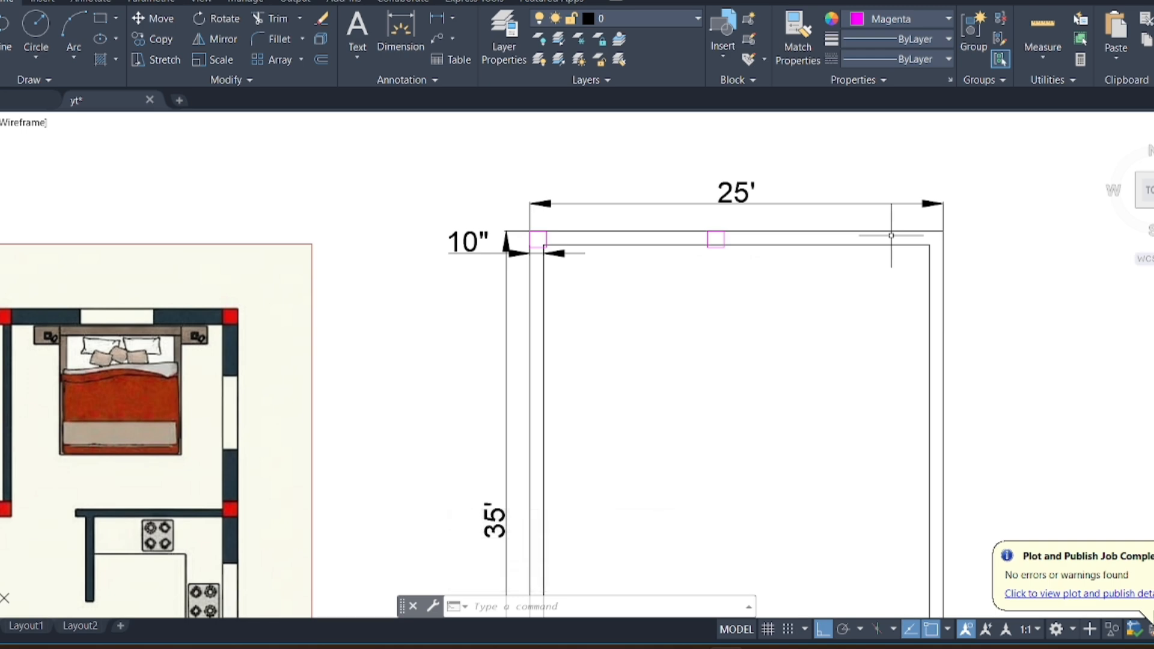
pyautogui.scroll(2, 619, 231)
pyautogui.click(457, 24)
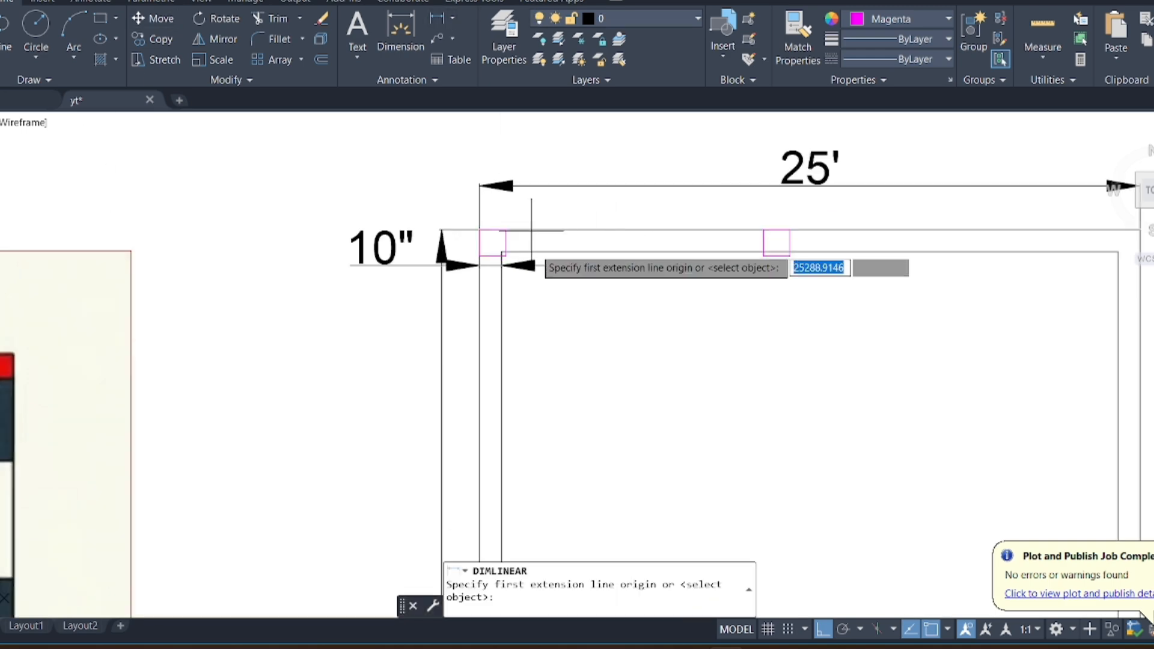
pyautogui.scroll(4, 551, 271)
pyautogui.click(392, 226)
pyautogui.scroll(-4, 392, 226)
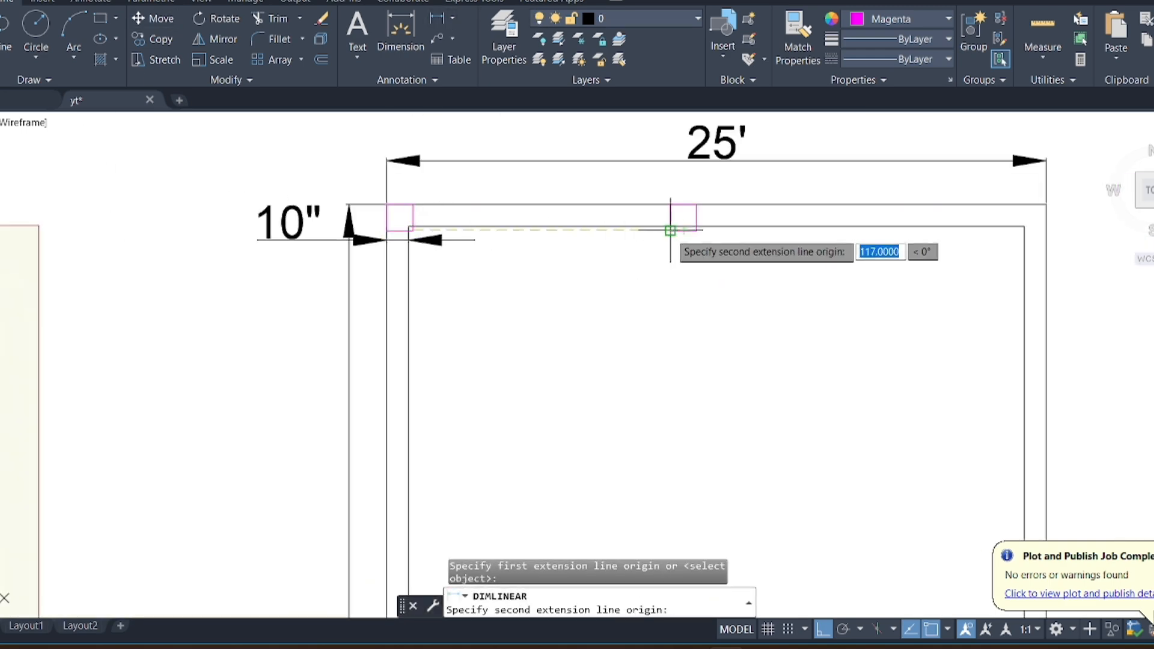
pyautogui.click(671, 231)
pyautogui.scroll(4, 706, 218)
# Move the middle column on the top wall 12 horizontally to the right
pyautogui.click(678, 247)
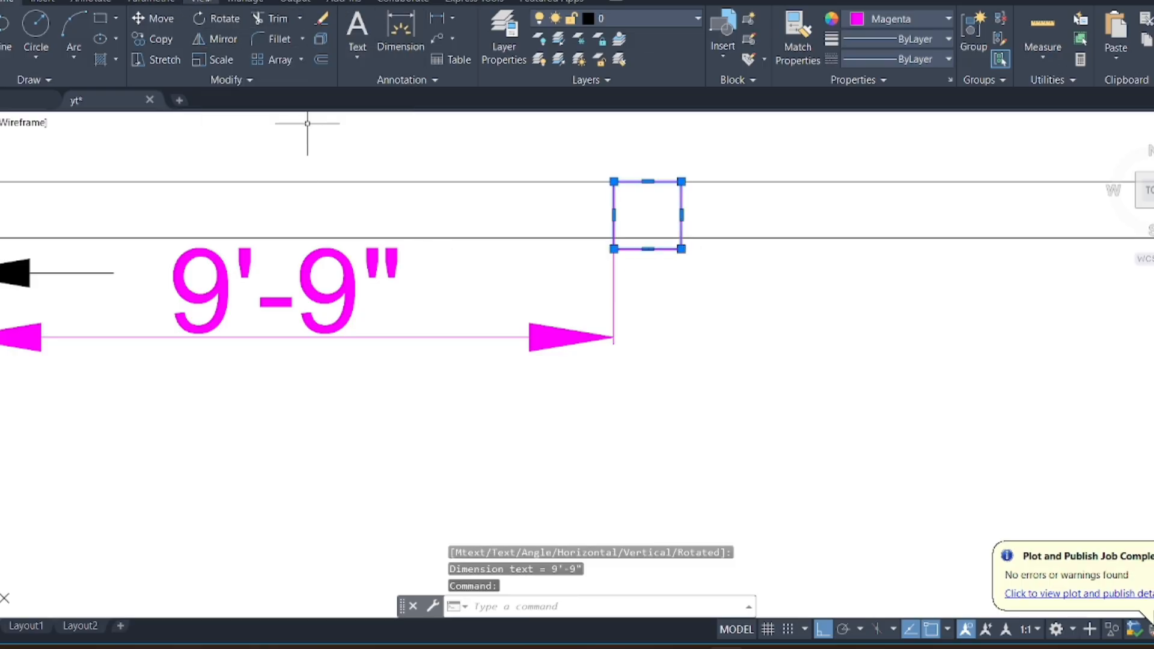
pyautogui.click(153, 18)
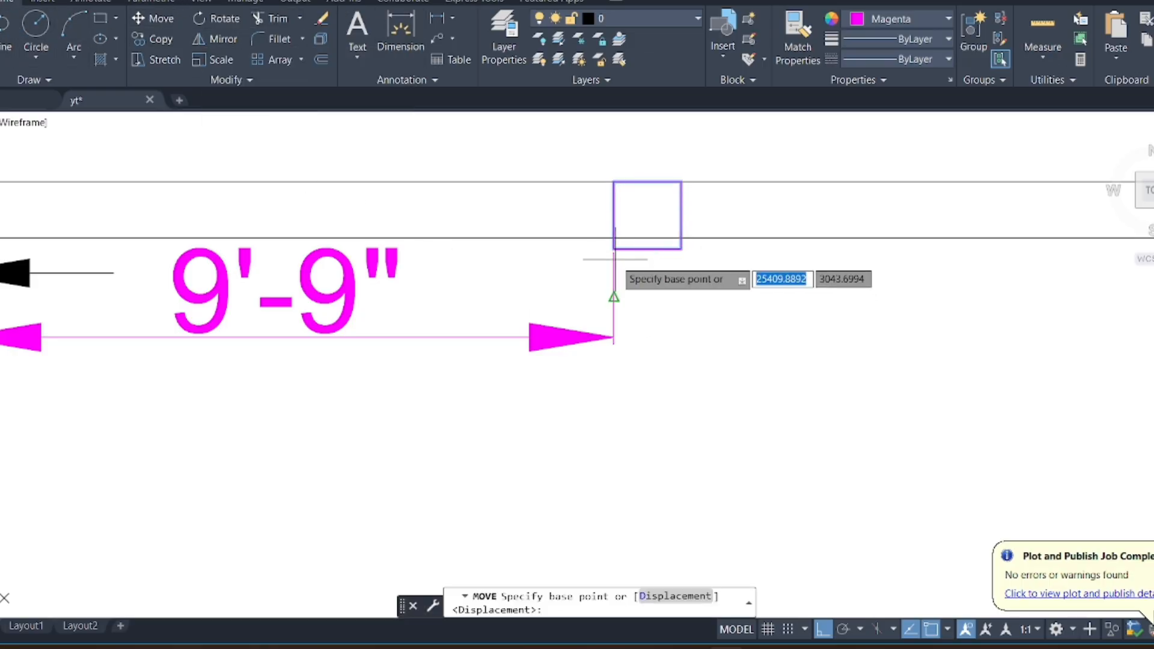
pyautogui.click(614, 248)
pyautogui.write('12')
pyautogui.press('Return')
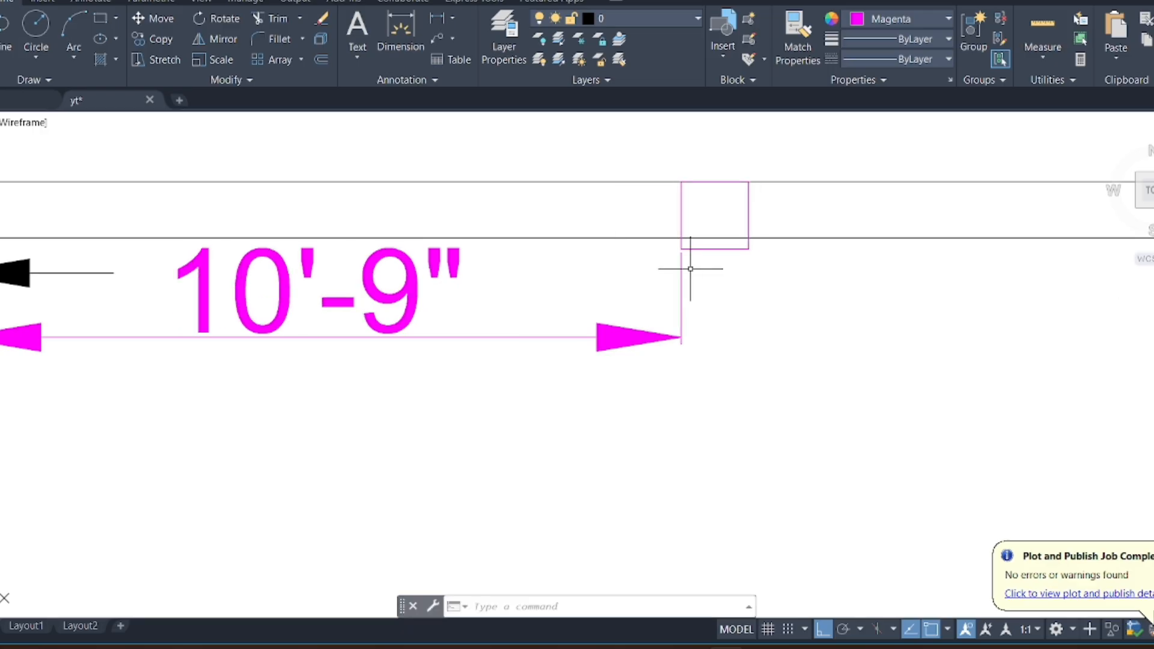
# Delete the magenta dimension between the two columns on the top wall
pyautogui.scroll(-3, 752, 244)
pyautogui.click(740, 256)
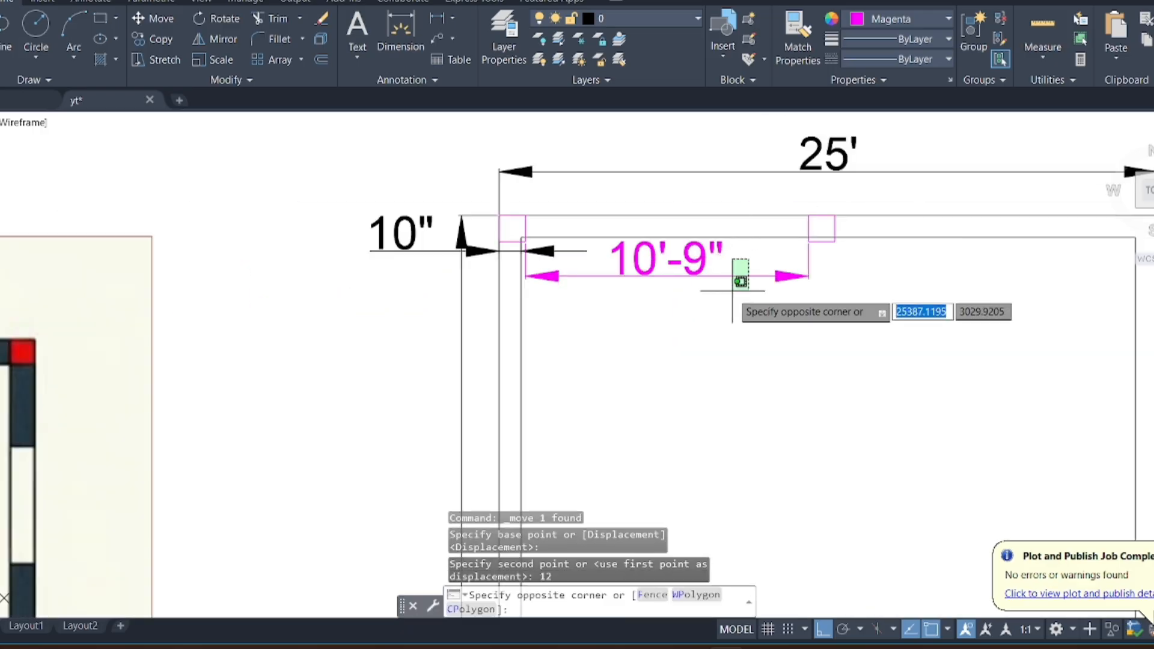
pyautogui.click(729, 297)
pyautogui.scroll(2, 806, 252)
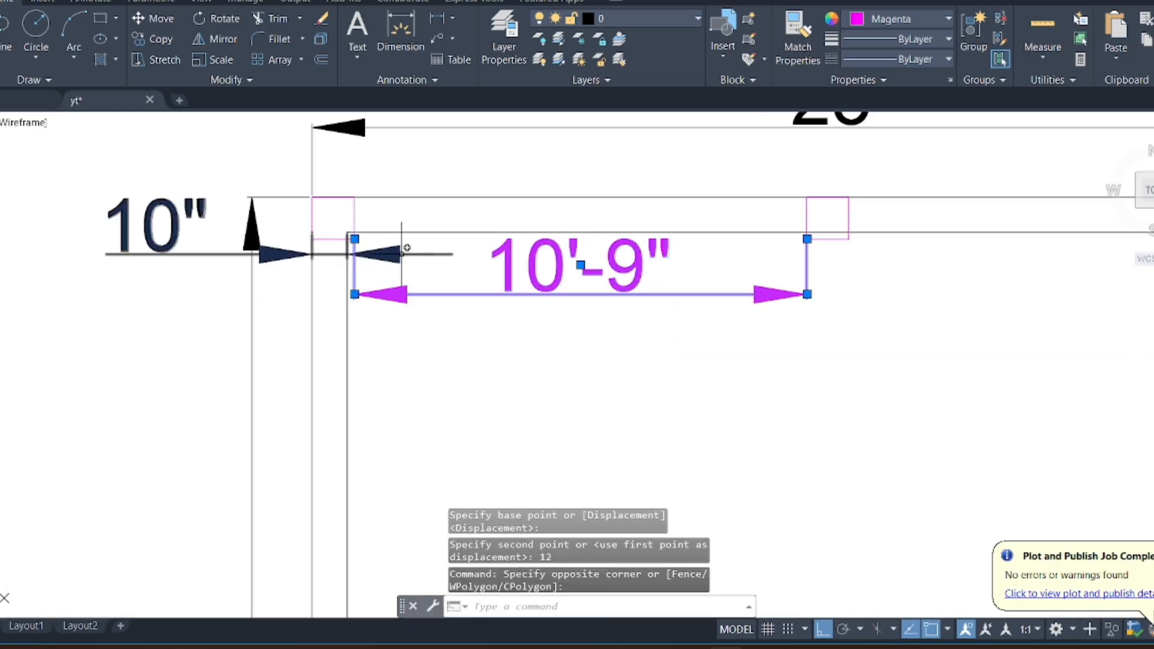
pyautogui.press('Delete')
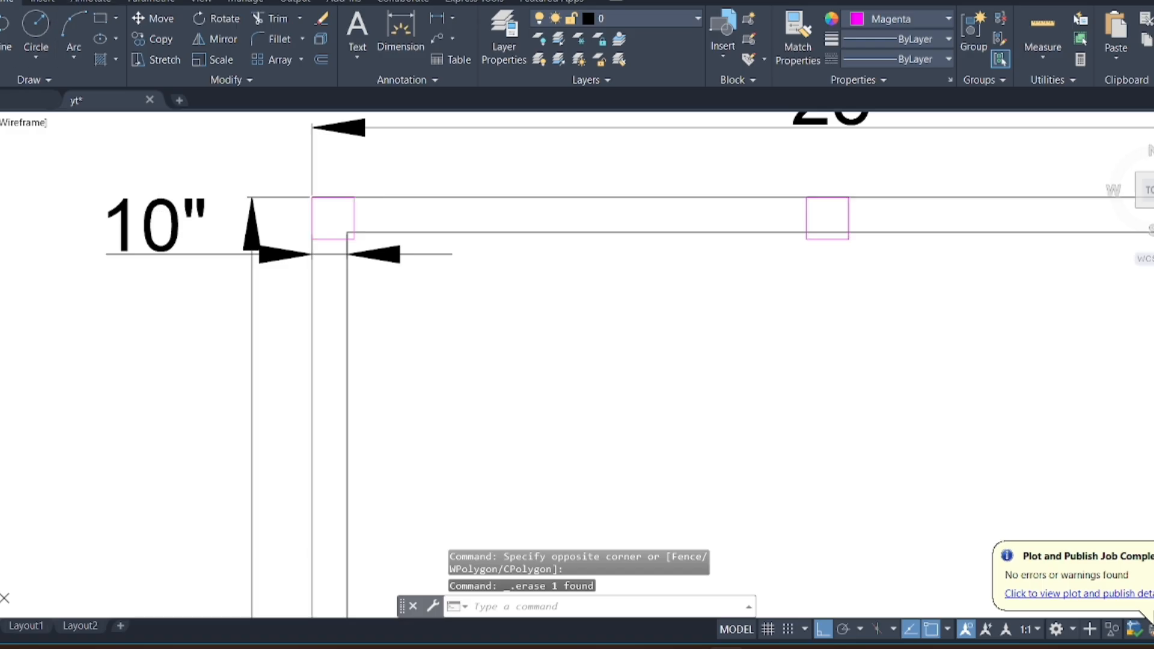
# Start a polyline at the lower-right corner of the top wall's middle column and draw it 111 straight down
pyautogui.scroll(-3, 430, 150)
pyautogui.write('pl')
pyautogui.press('Return')
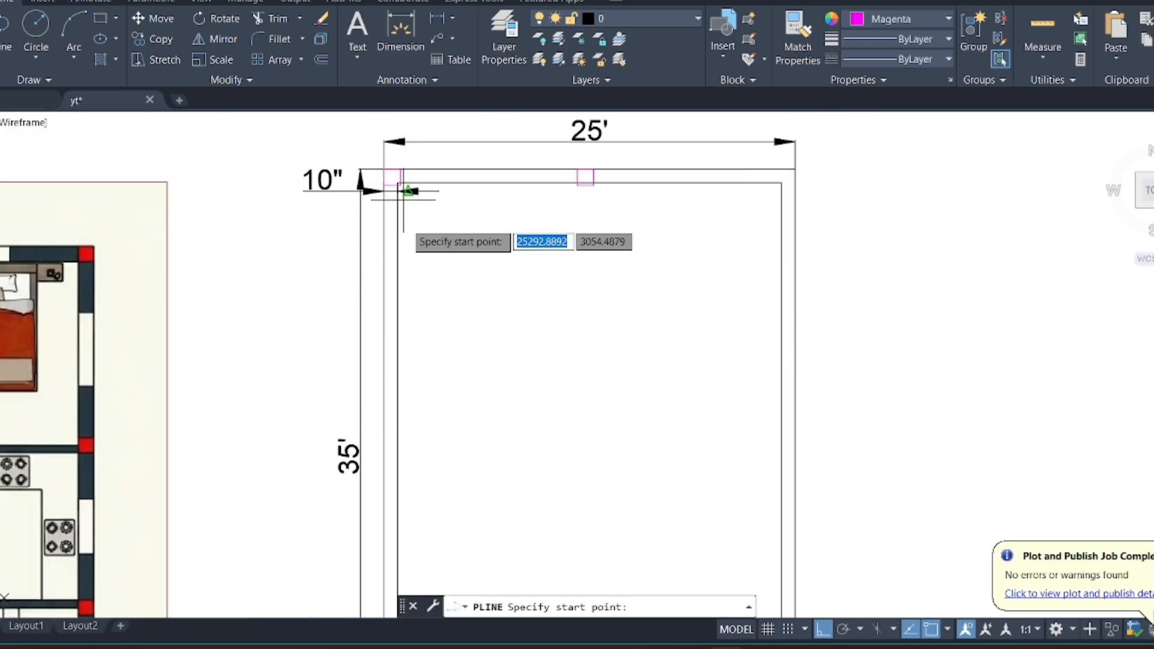
pyautogui.scroll(-4, 514, 217)
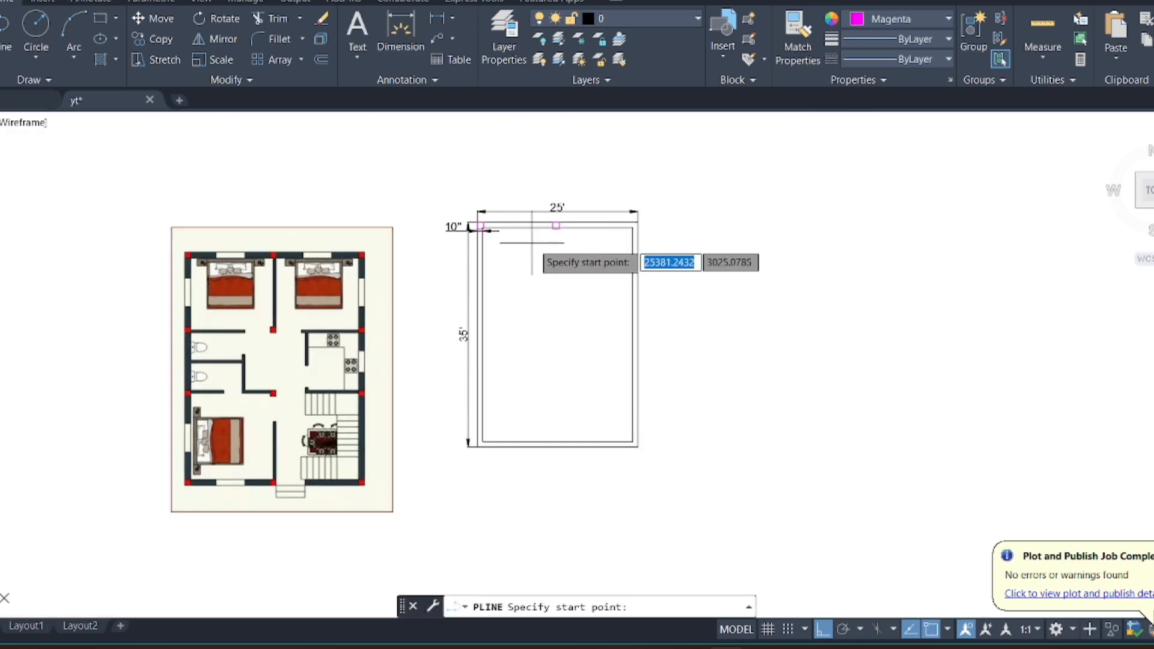
pyautogui.scroll(2, 562, 238)
pyautogui.scroll(3, 563, 238)
pyautogui.click(552, 190)
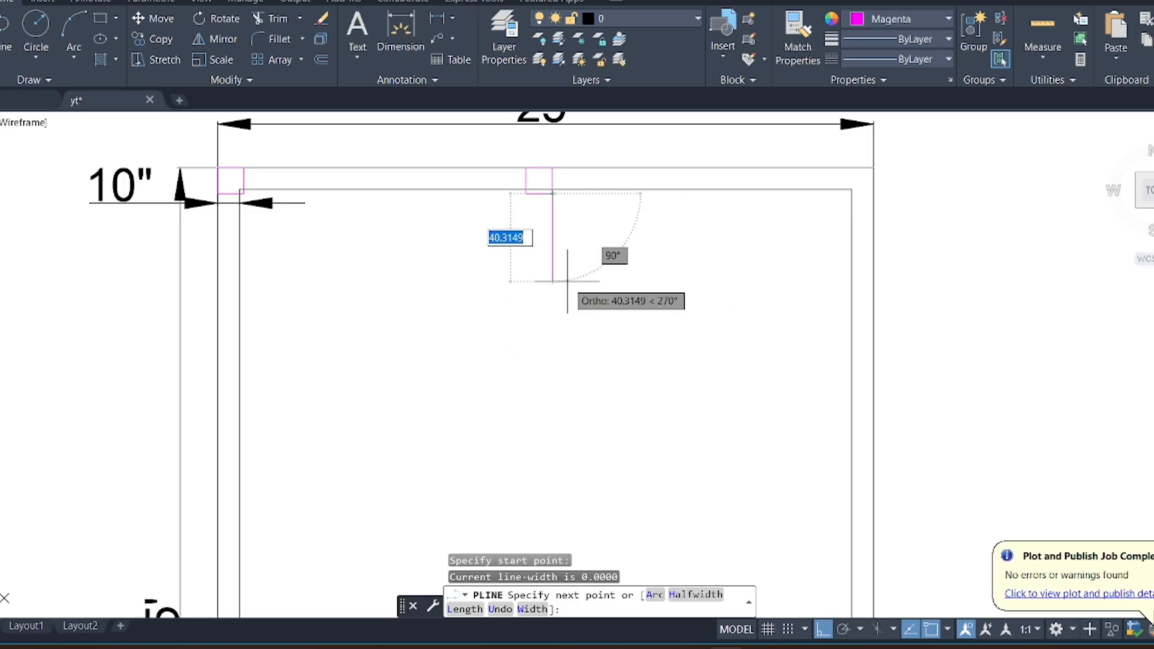
pyautogui.scroll(-1, 574, 243)
pyautogui.scroll(-4, 577, 238)
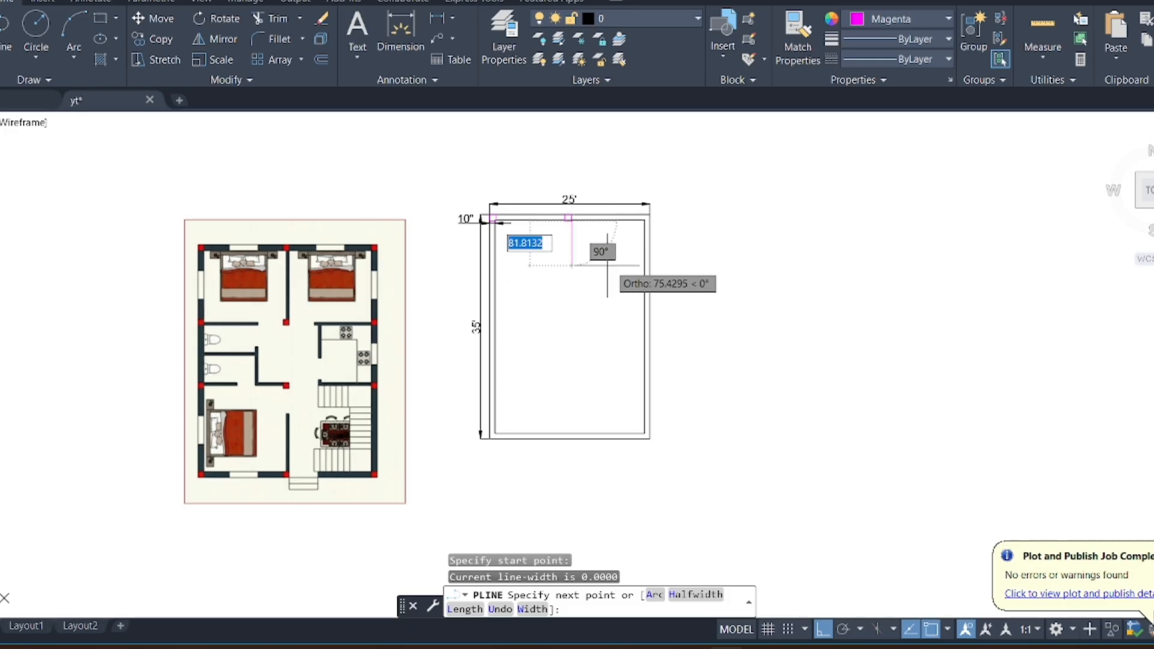
pyautogui.scroll(4, 594, 270)
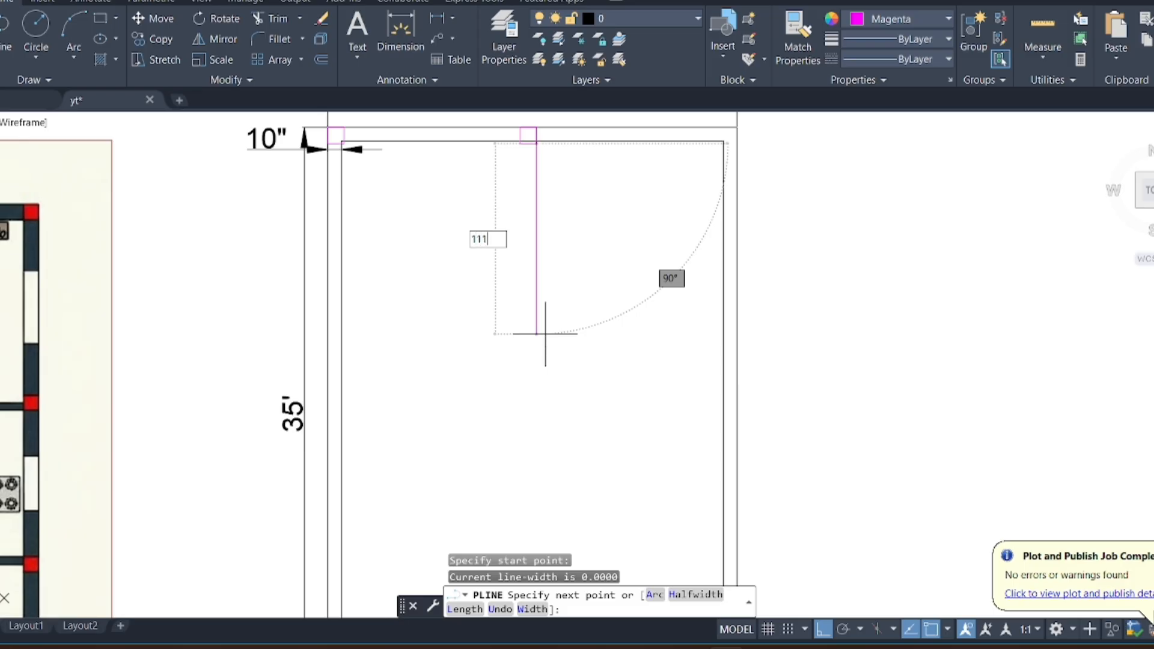
pyautogui.press('Return')
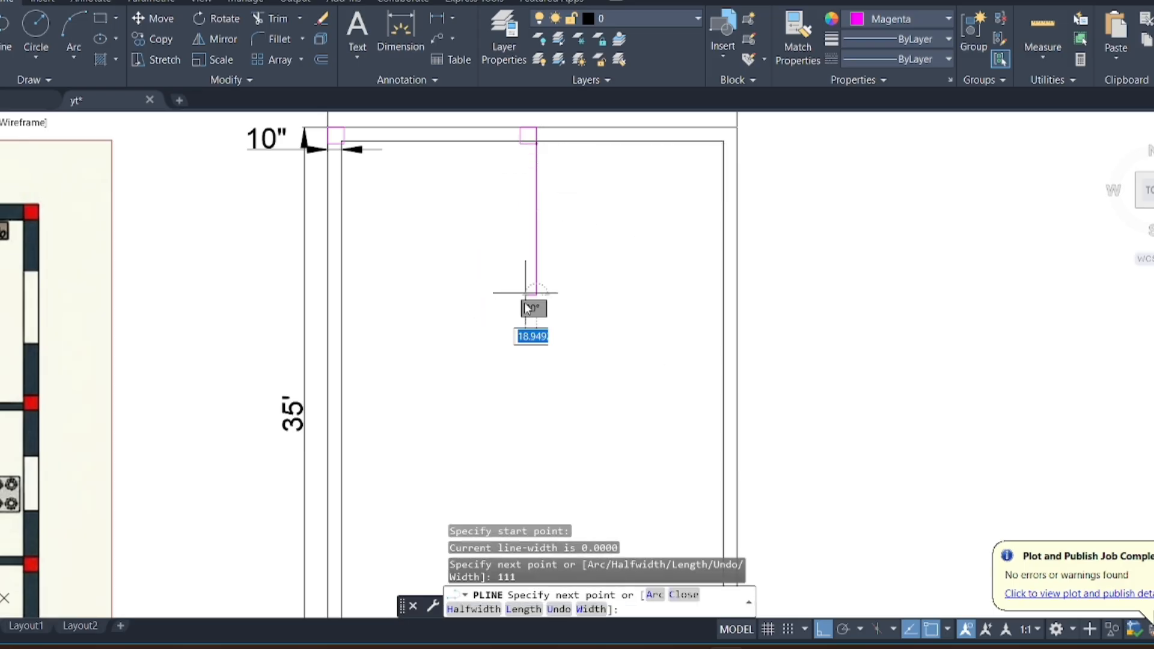
# Continue the polyline 5 to the left and straight back up into the column to outline the partition wall
pyautogui.scroll(2, 518, 302)
pyautogui.write('5')
pyautogui.press('Return')
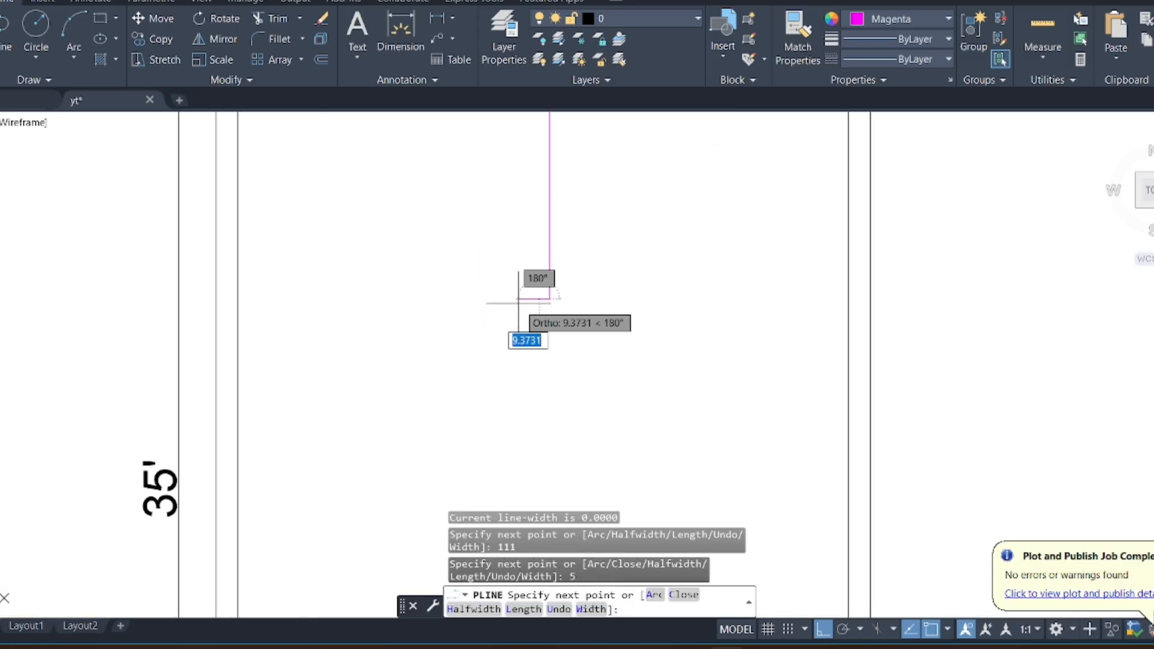
pyautogui.scroll(3, 544, 240)
pyautogui.click(532, 152)
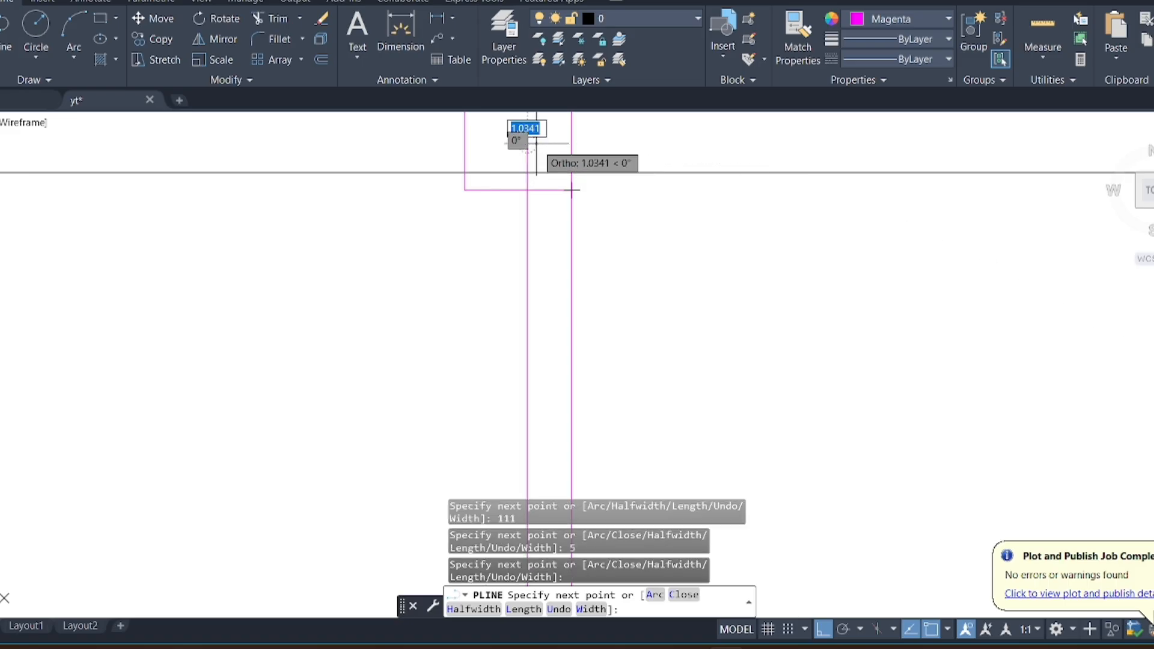
pyautogui.press('Escape')
# Trim the partition wall's left line at the column's lower edge and delete the leftover piece inside the column
pyautogui.write('tr')
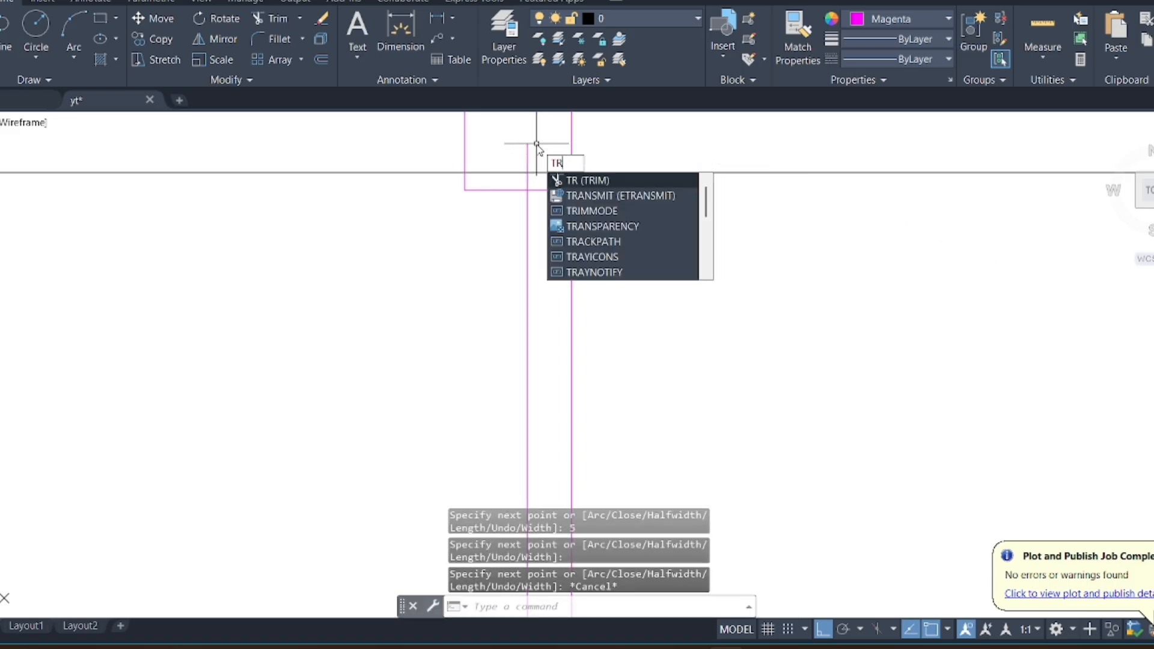
pyautogui.press('Return')
pyautogui.scroll(2, 550, 176)
pyautogui.moveTo(547, 178); pyautogui.dragTo(489, 187)
pyautogui.press('Escape')
pyautogui.scroll(-4, 490, 185)
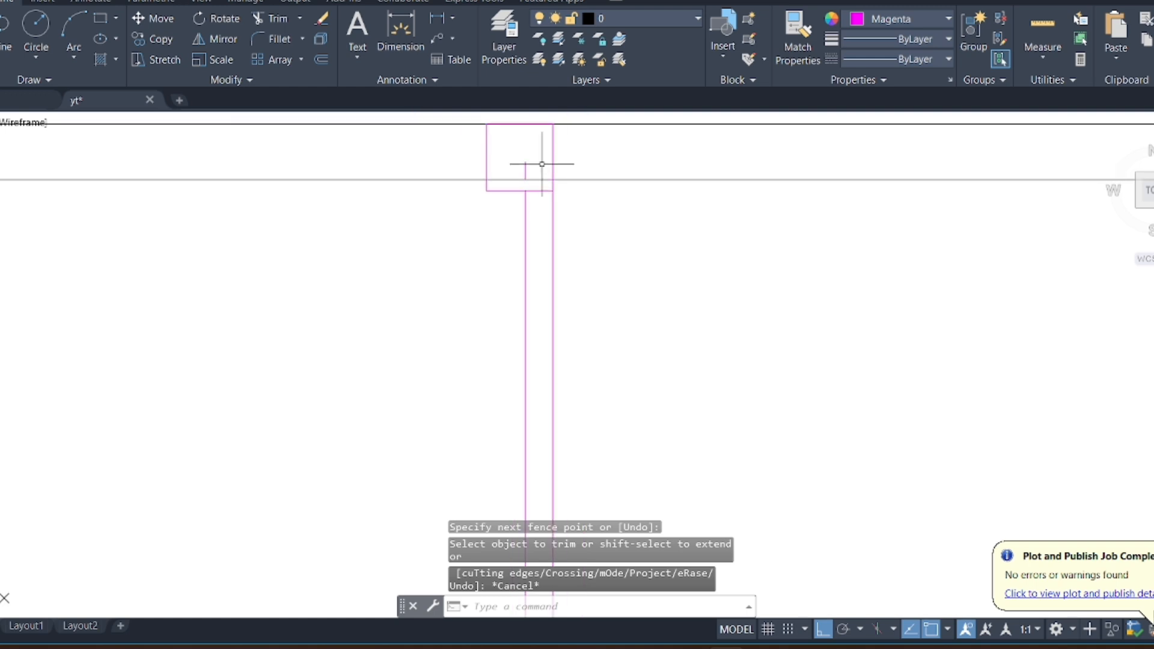
pyautogui.click(532, 154)
pyautogui.click(515, 168)
pyautogui.press('Delete')
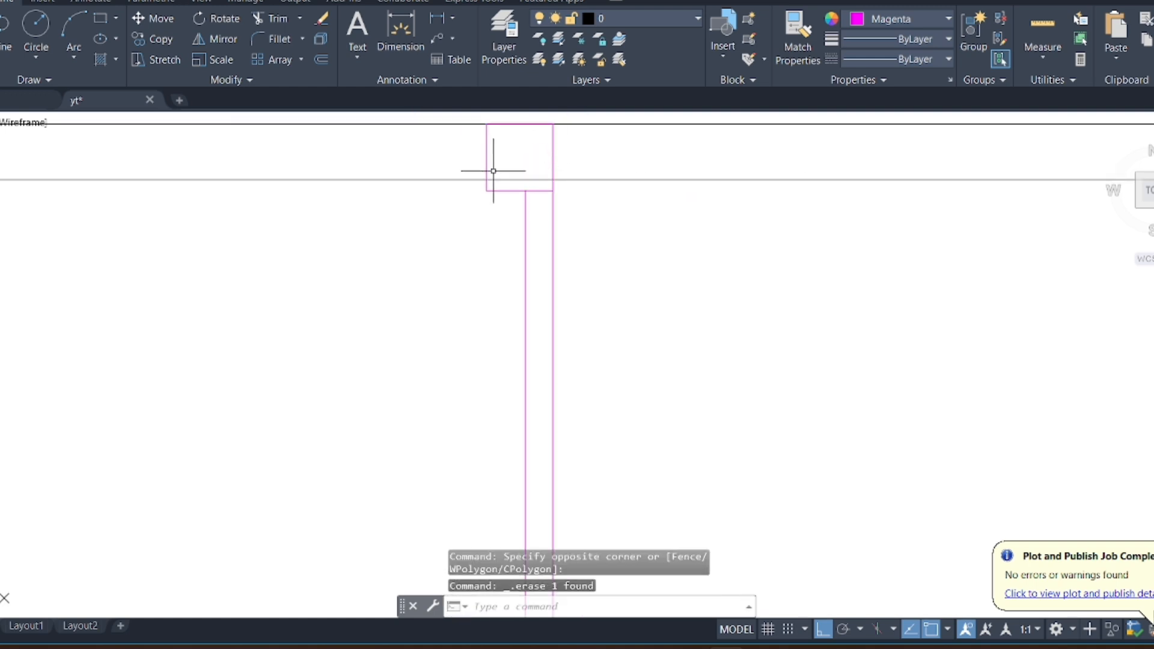
# Change the partition wall polyline's color to black
pyautogui.click(559, 221)
pyautogui.click(521, 236)
pyautogui.click(878, 19)
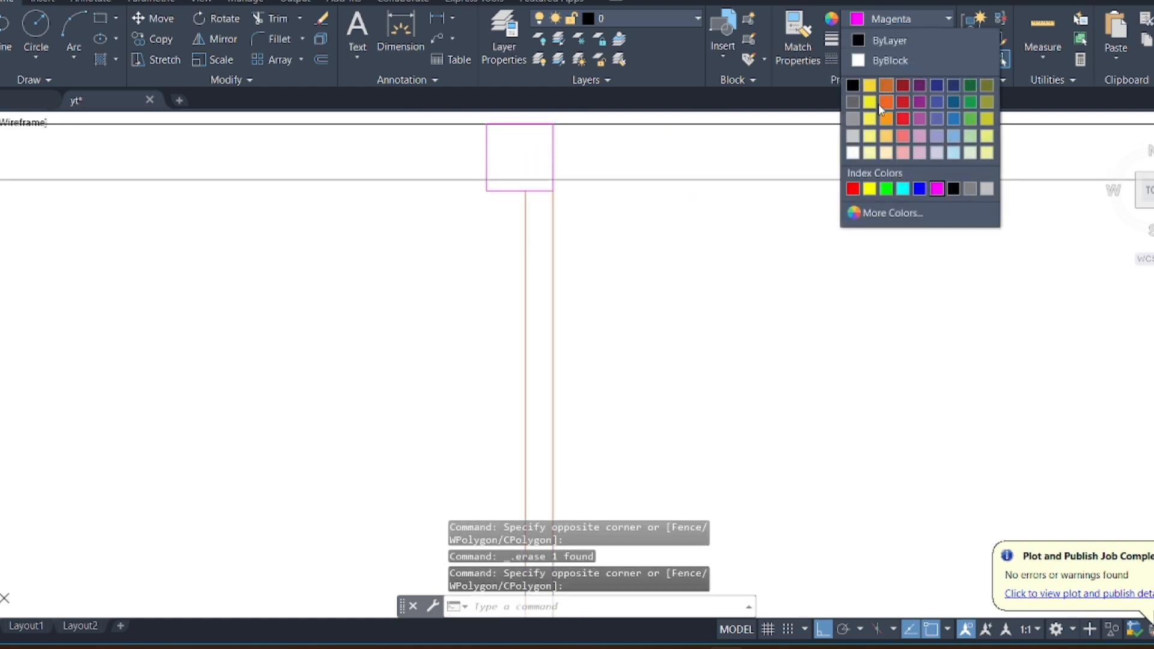
pyautogui.click(852, 85)
pyautogui.scroll(-6, 696, 229)
pyautogui.press('Escape')
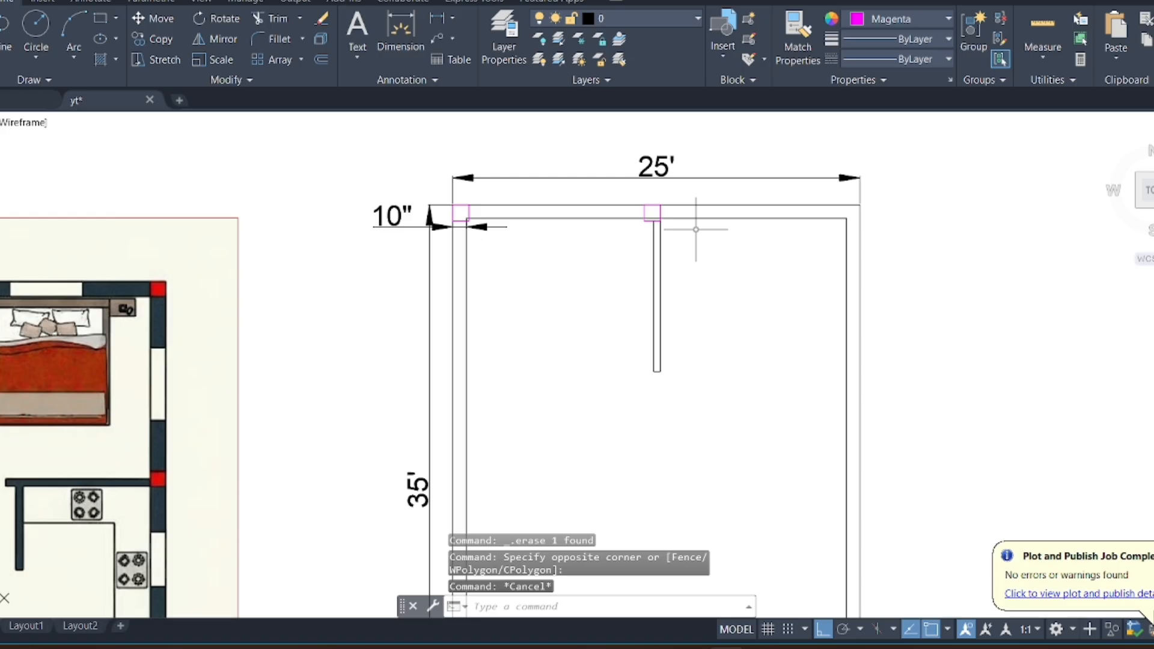
# Copy the top wall's middle column straight down so its upper-right corner meets the lower-right end of the vertical partition wall
pyautogui.scroll(4, 659, 226)
pyautogui.click(677, 184)
pyautogui.click(651, 187)
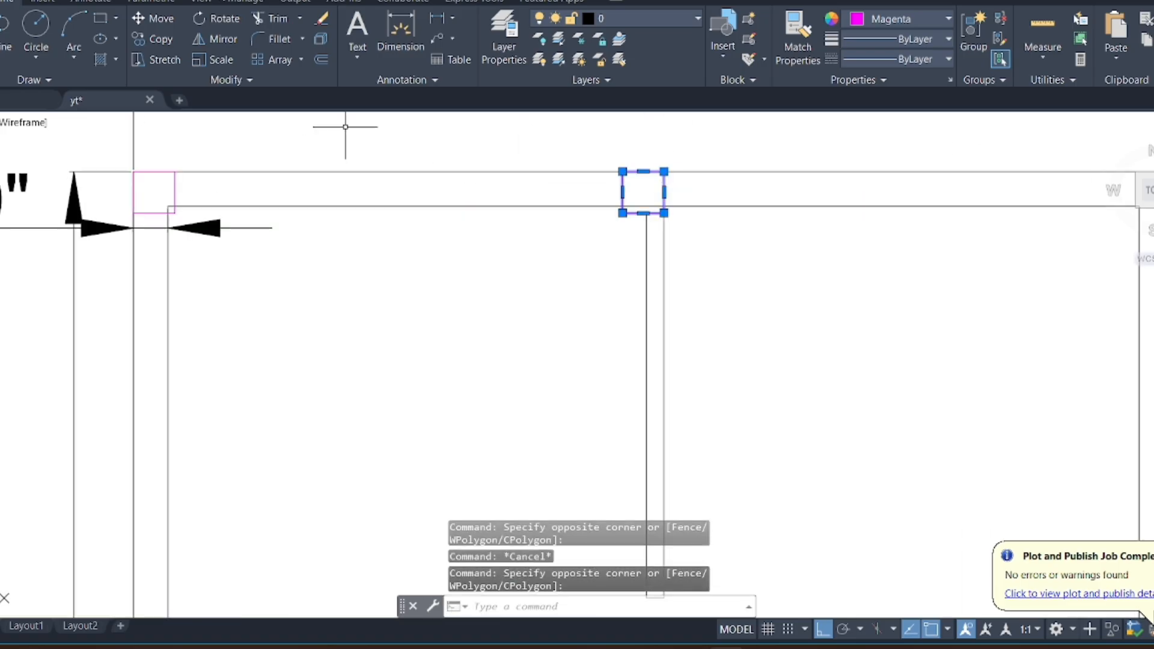
pyautogui.click(153, 38)
pyautogui.click(664, 172)
pyautogui.scroll(-4, 664, 172)
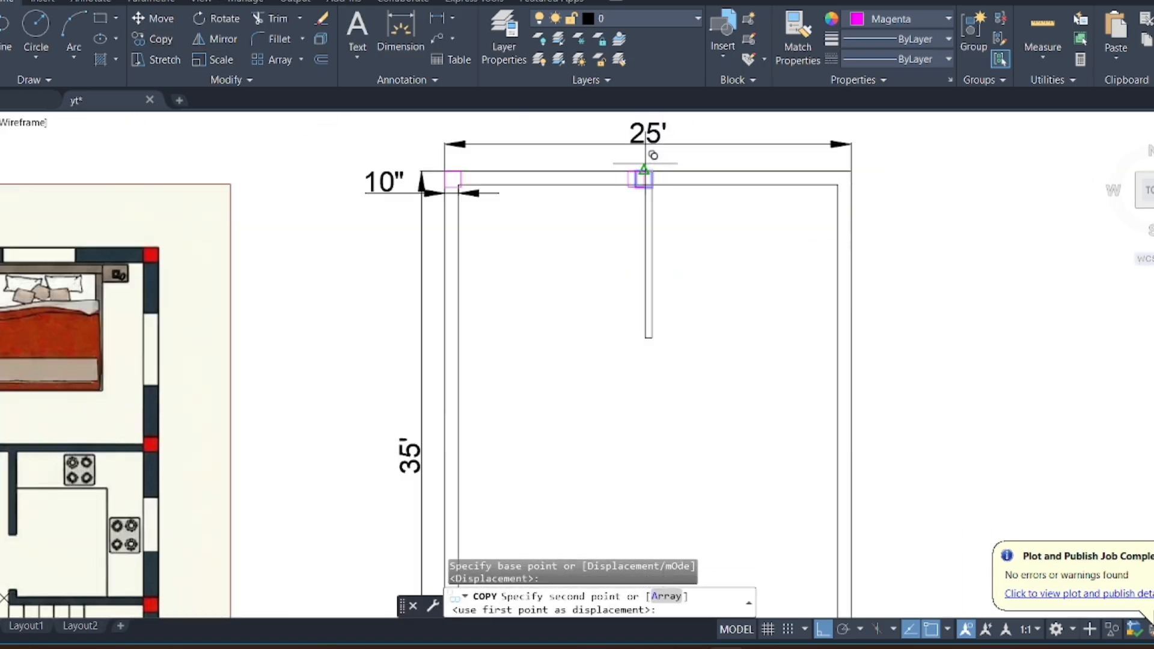
pyautogui.scroll(4, 671, 315)
pyautogui.click(676, 284)
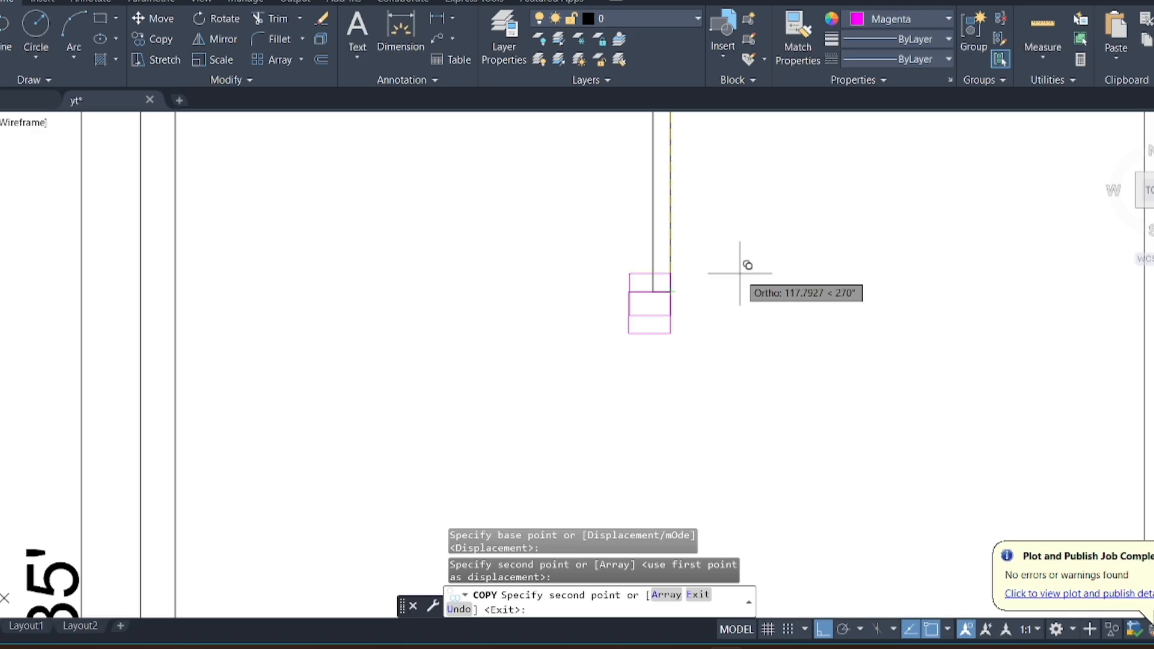
pyautogui.press('Escape')
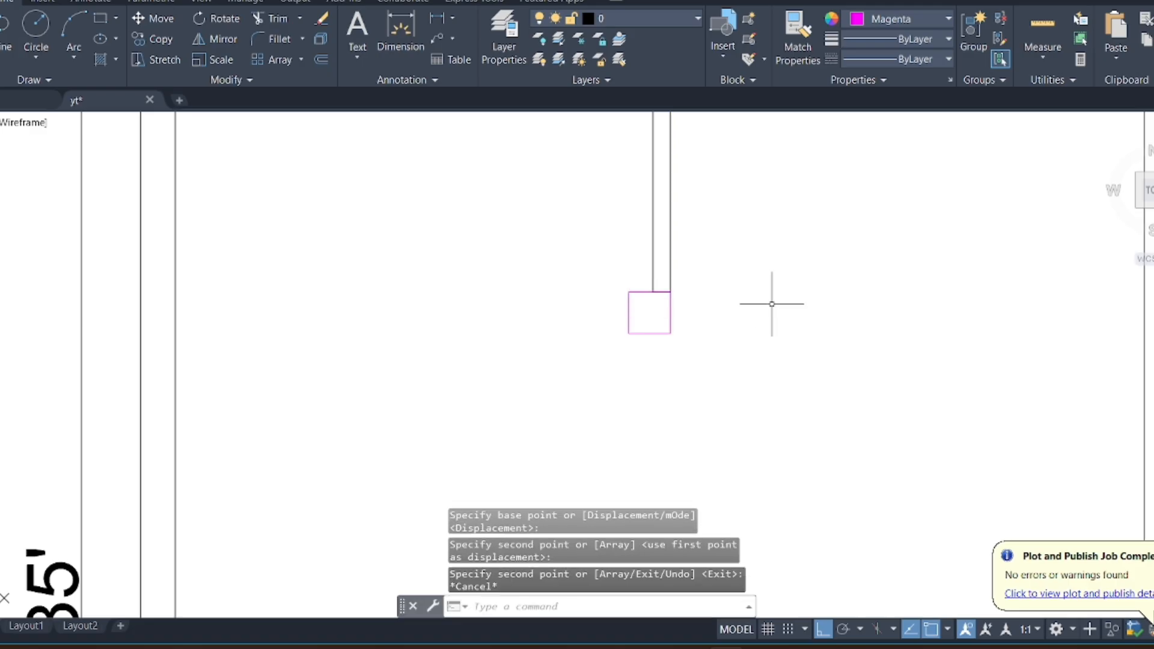
pyautogui.scroll(-2, 782, 318)
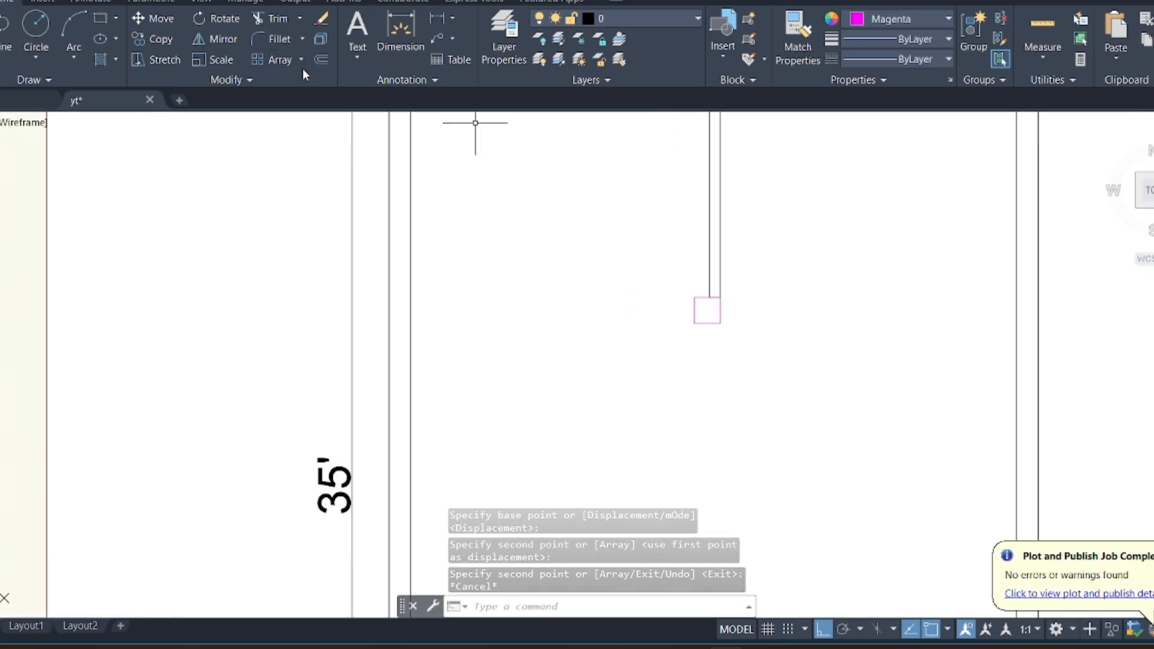
pyautogui.click(439, 20)
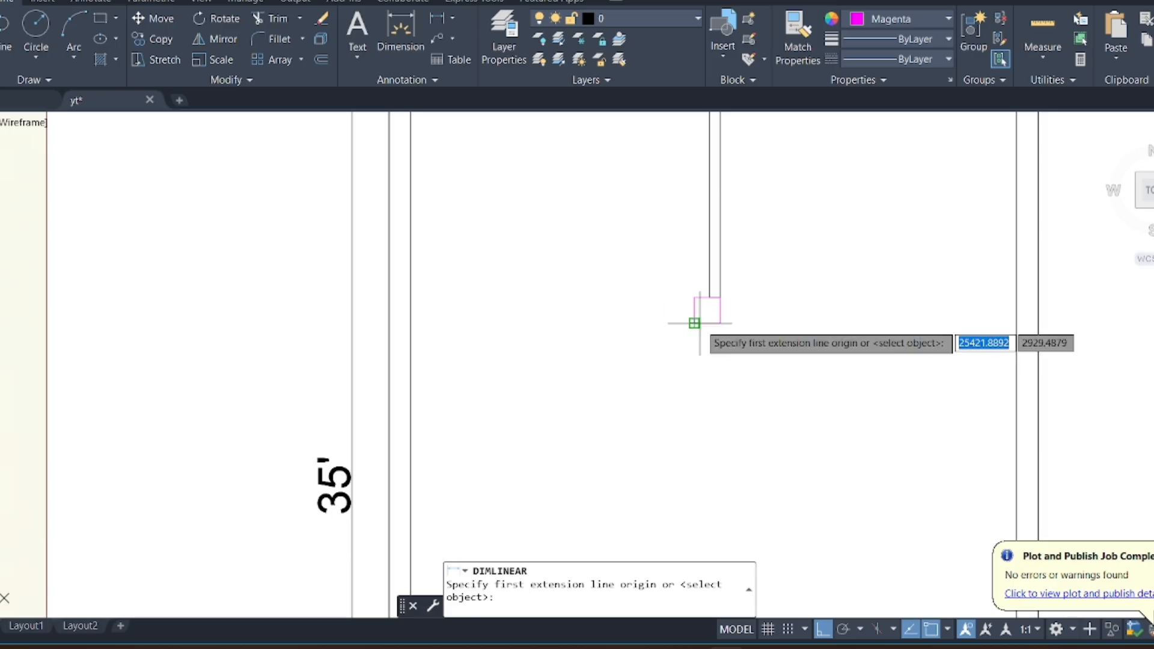
pyautogui.write('42')
pyautogui.press('Return')
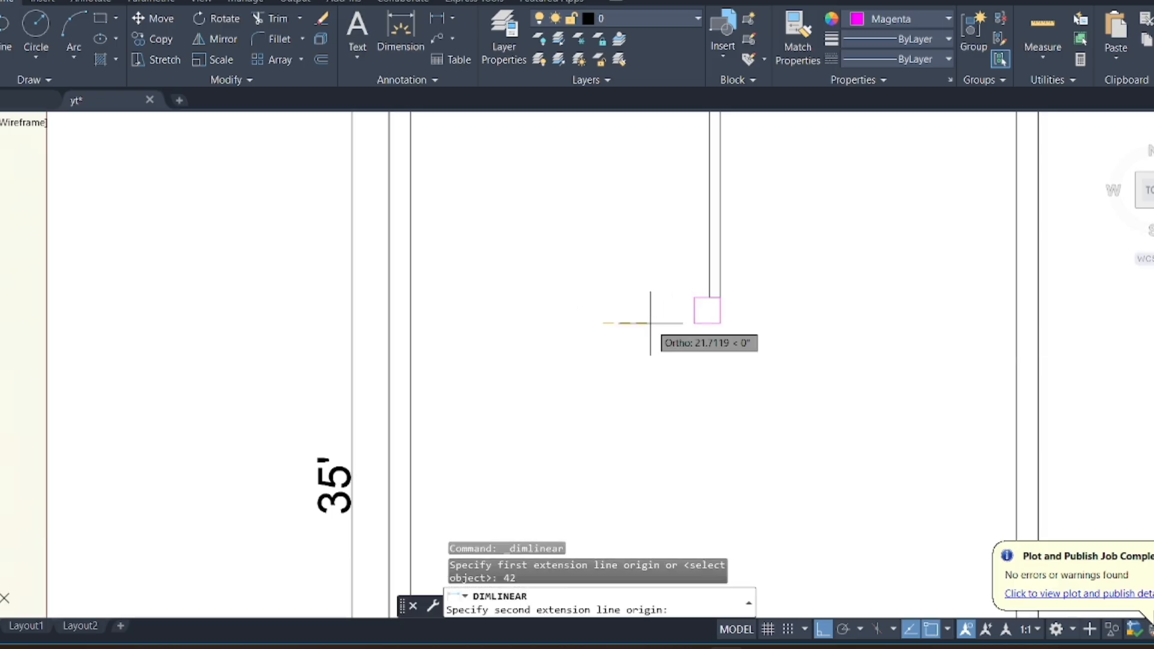
pyautogui.click(609, 324)
pyautogui.click(582, 327)
pyautogui.click(583, 327)
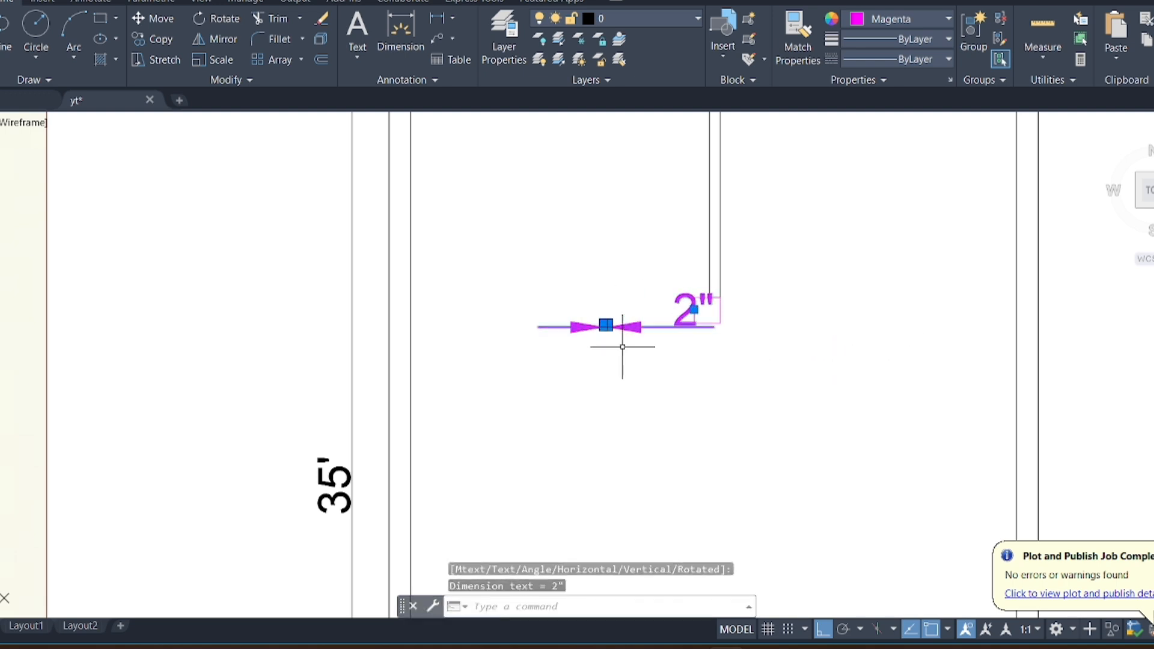
pyautogui.doubleClick(623, 347)
pyautogui.press('Delete')
# Outline the door gap with a polyline running 42 left from the new column's lower-left corner, 5 up and straight back to the column
pyautogui.click(8, 33)
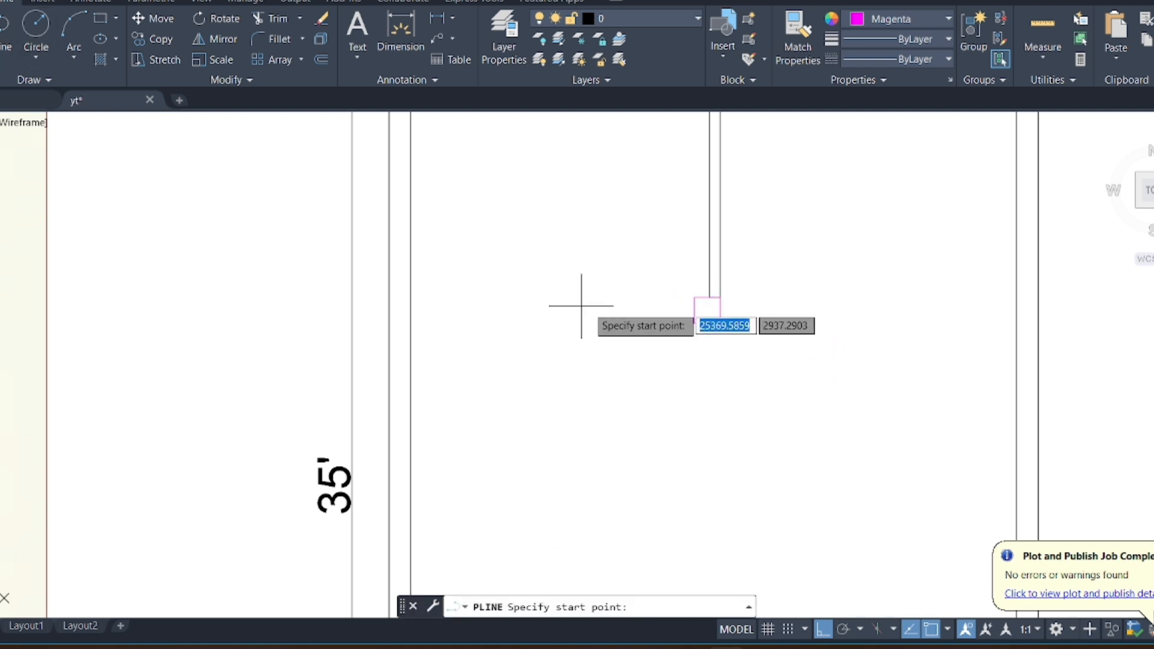
pyautogui.click(695, 323)
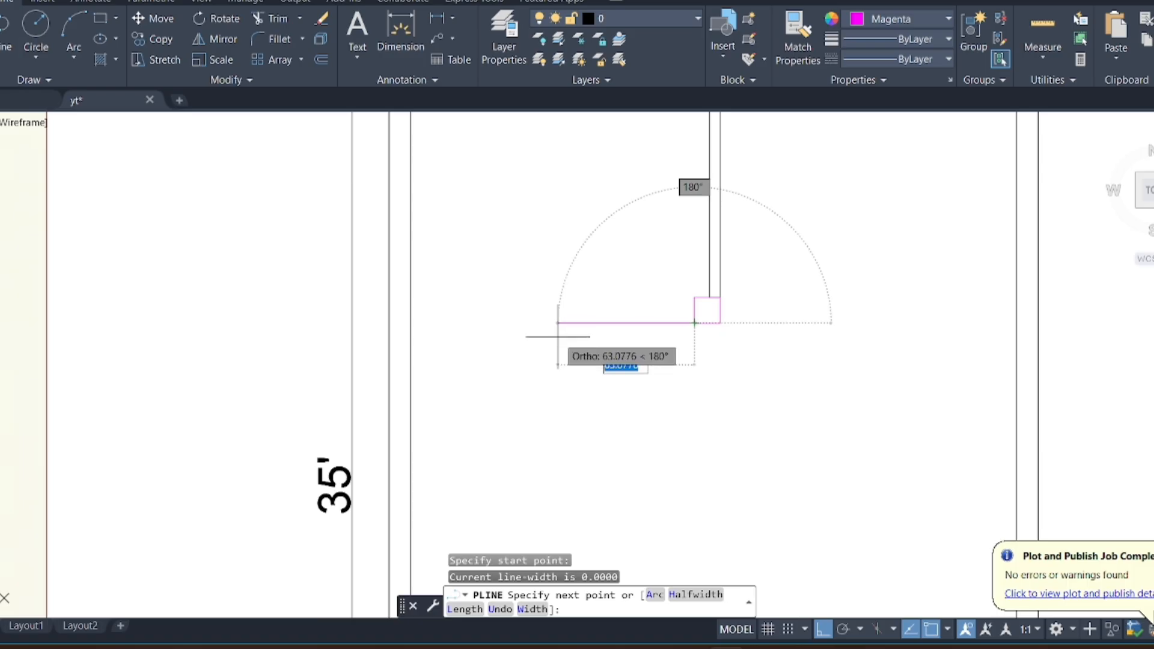
pyautogui.write('42')
pyautogui.press('Return')
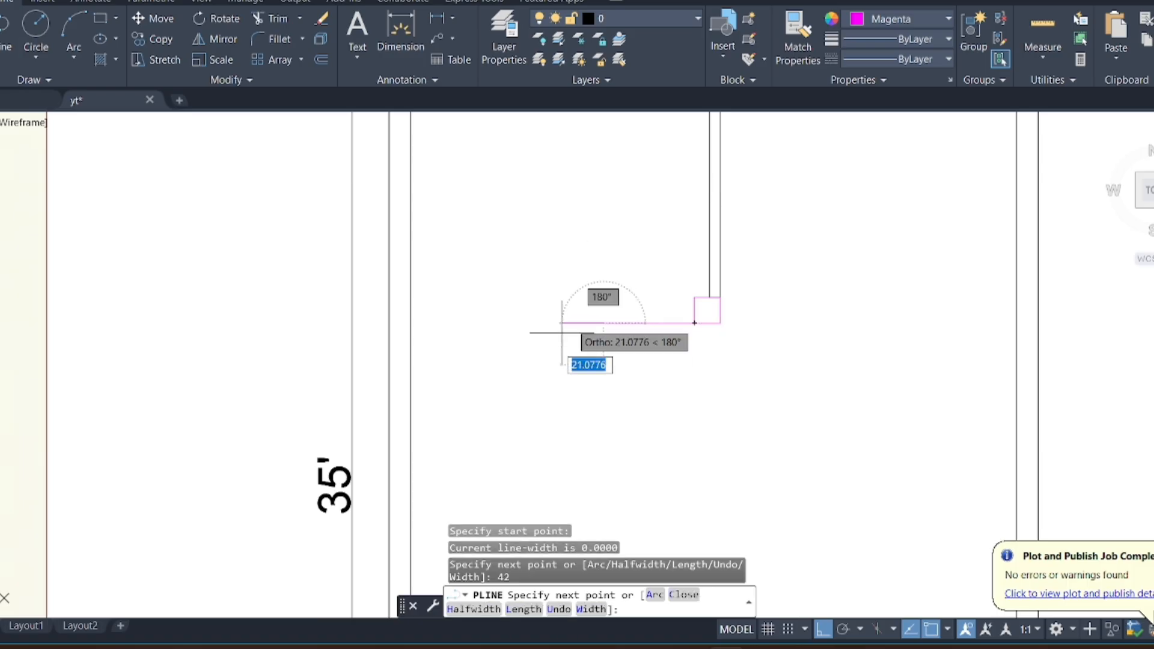
pyautogui.write('5')
pyautogui.press('Return')
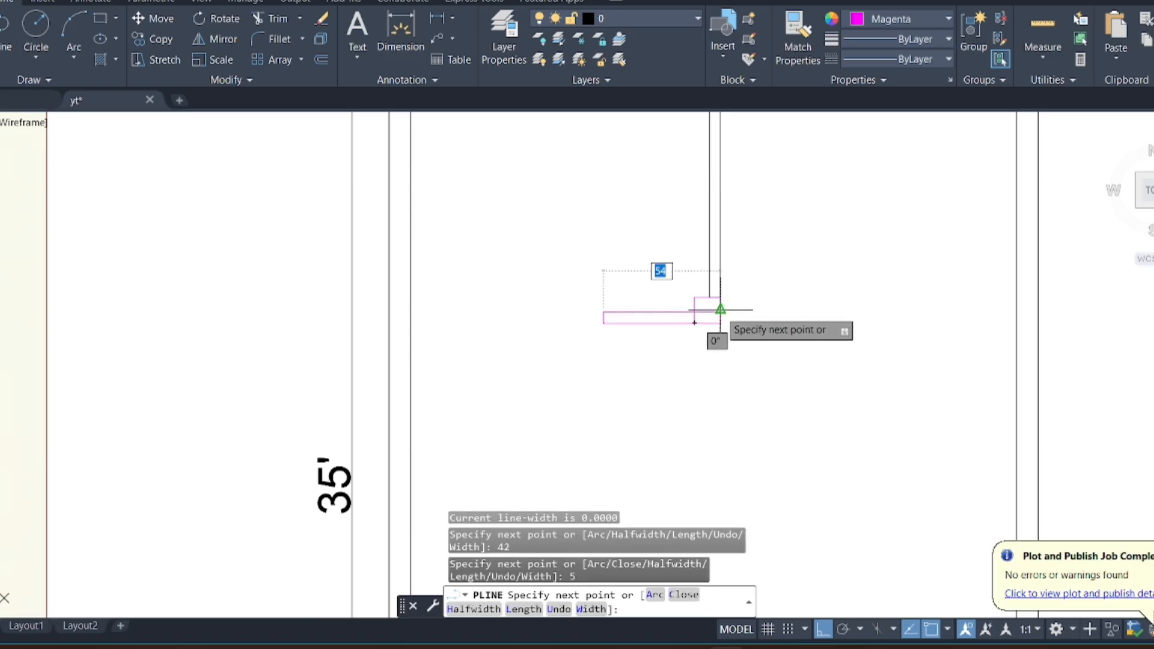
pyautogui.scroll(4, 715, 324)
pyautogui.click(705, 314)
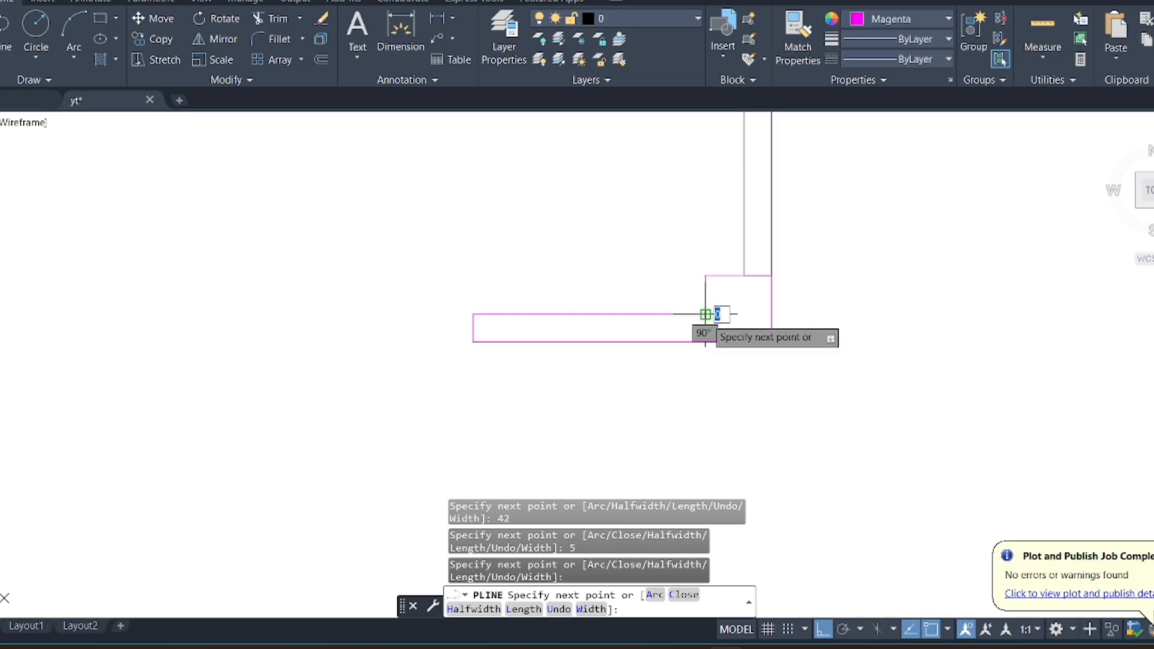
pyautogui.press('Escape')
# Set the current drawing color to black (0,0,0) for the partition walls
pyautogui.press('Return')
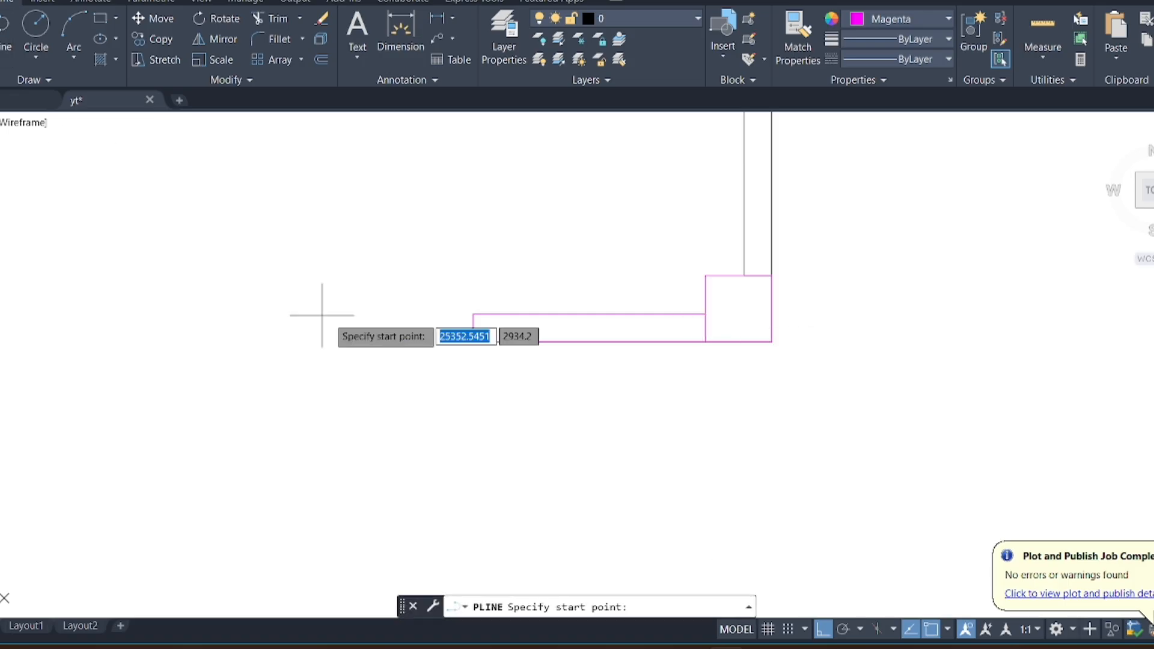
pyautogui.scroll(-3, 763, 224)
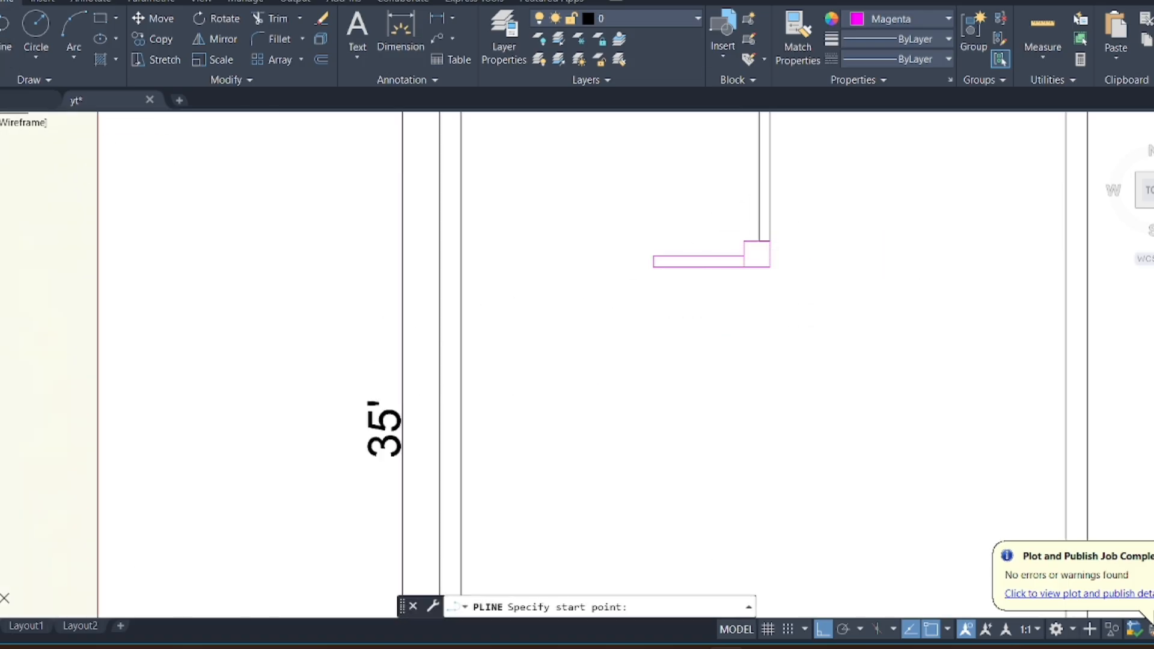
pyautogui.click(903, 23)
pyautogui.click(852, 86)
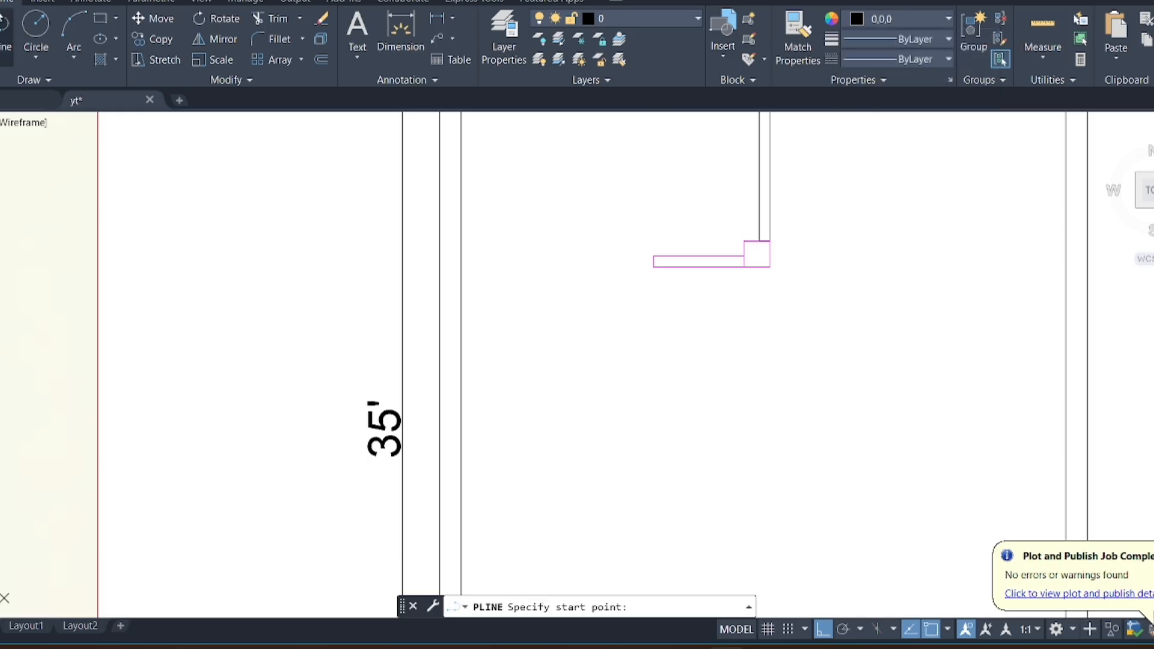
pyautogui.scroll(3, 600, 265)
pyautogui.click(737, 241)
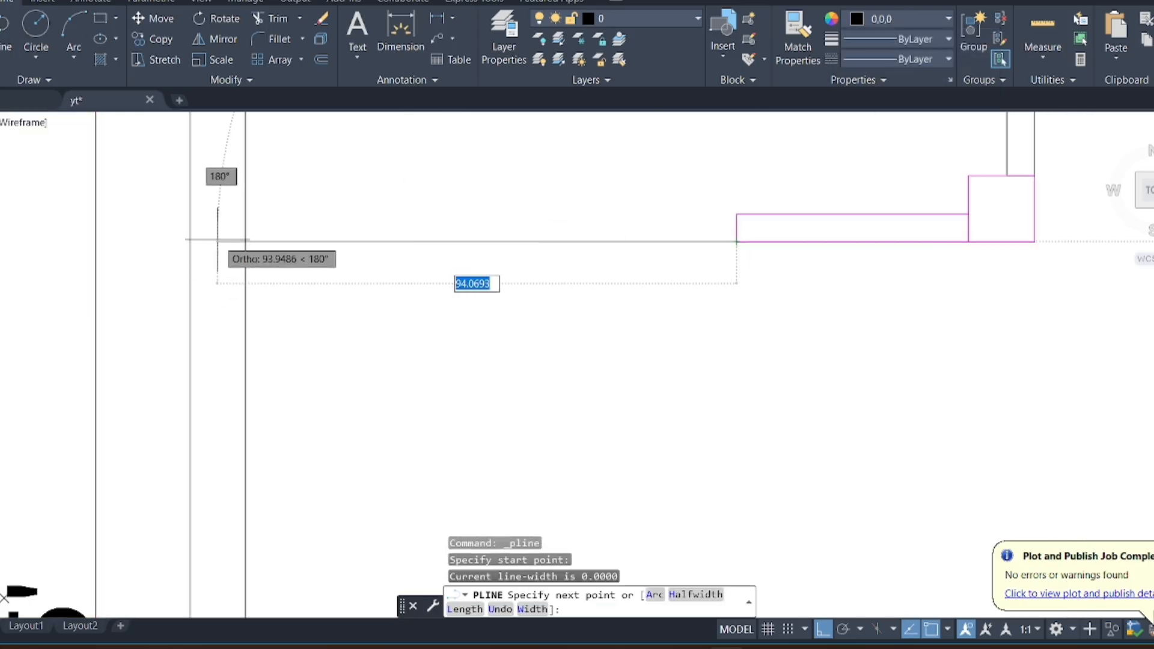
pyautogui.scroll(-5, 241, 255)
pyautogui.scroll(-3, 261, 253)
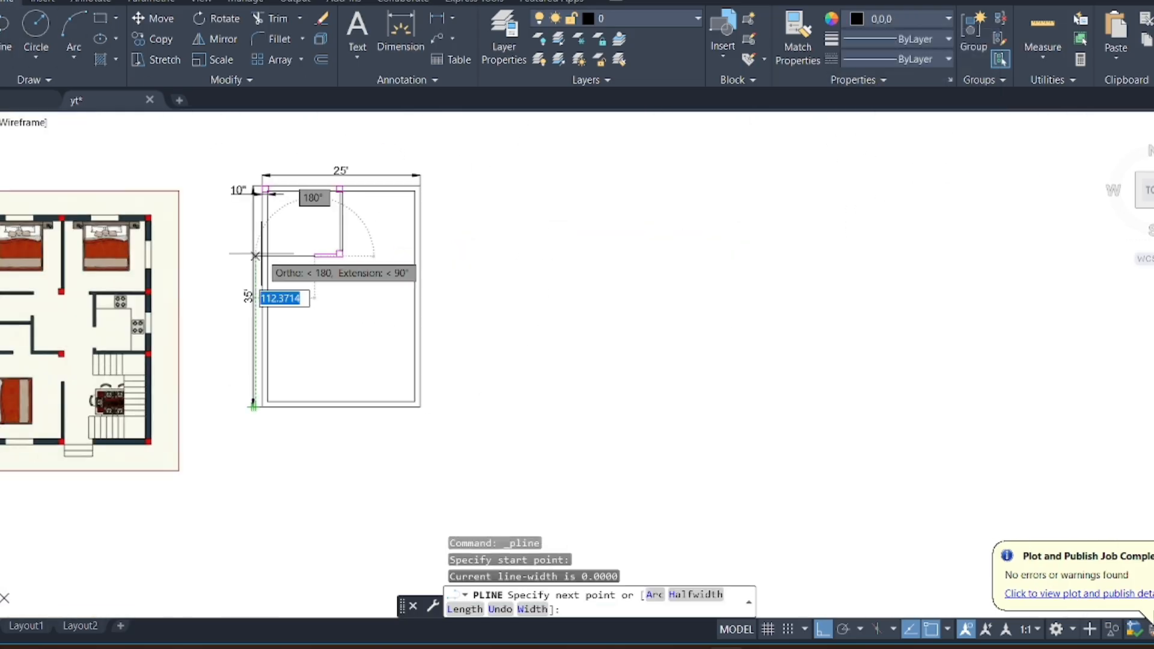
pyautogui.scroll(6, 259, 259)
pyautogui.click(301, 273)
pyautogui.press('Escape')
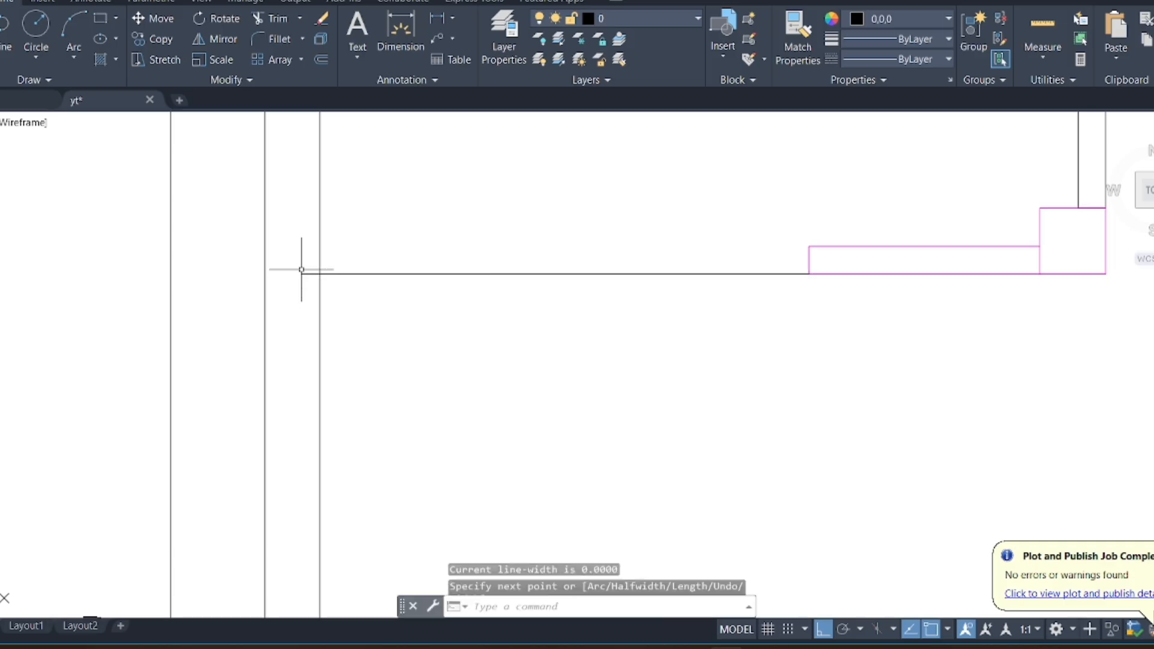
pyautogui.click(214, 169)
pyautogui.click(467, 363)
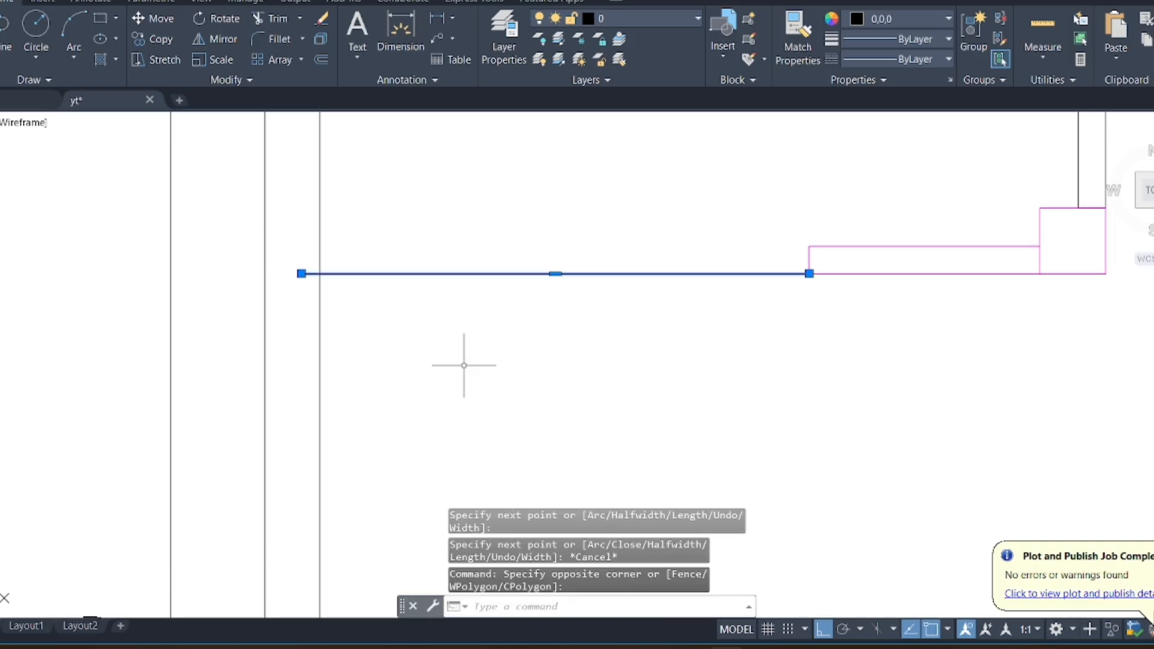
pyautogui.press('Delete')
pyautogui.click(104, 19)
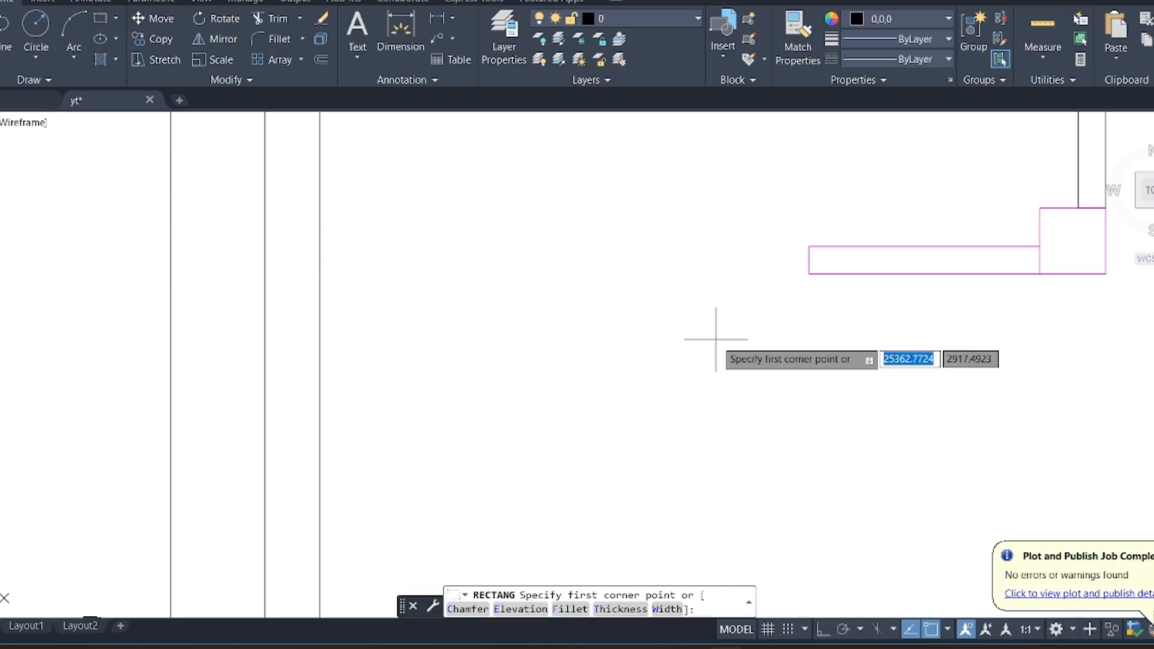
pyautogui.click(6, 35)
pyautogui.click(809, 273)
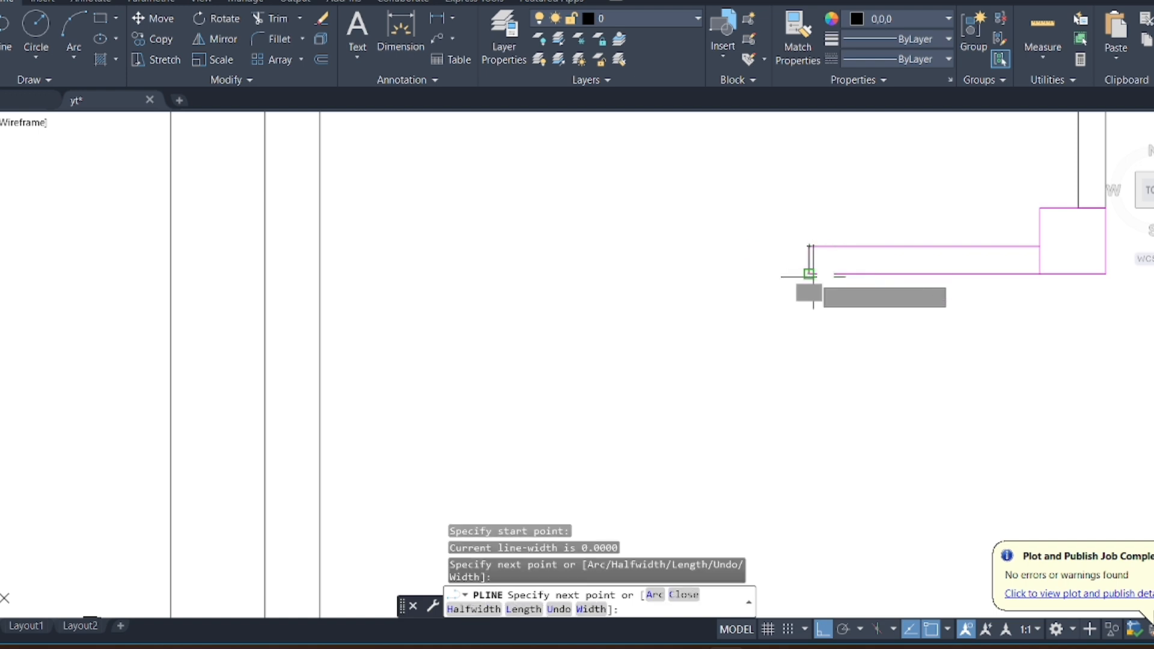
pyautogui.press('Escape')
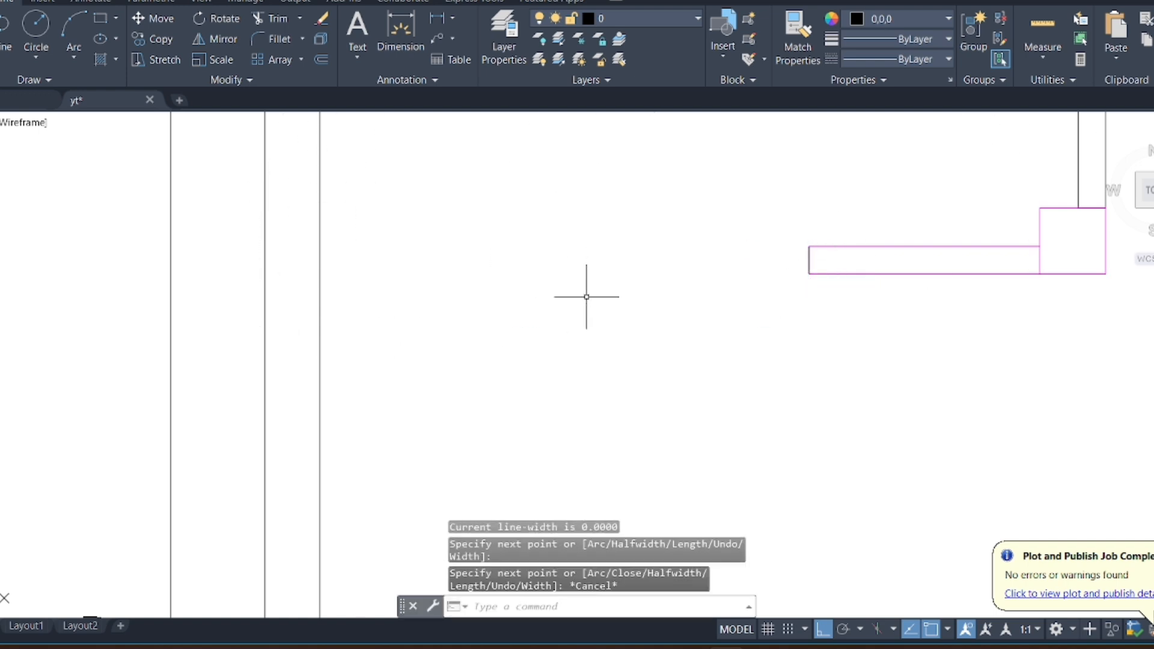
# Draw the partition wall polyline from the left outer wall's inner face to the door-gap outline, down 5 along its end and back to the wall
pyautogui.click(4, 37)
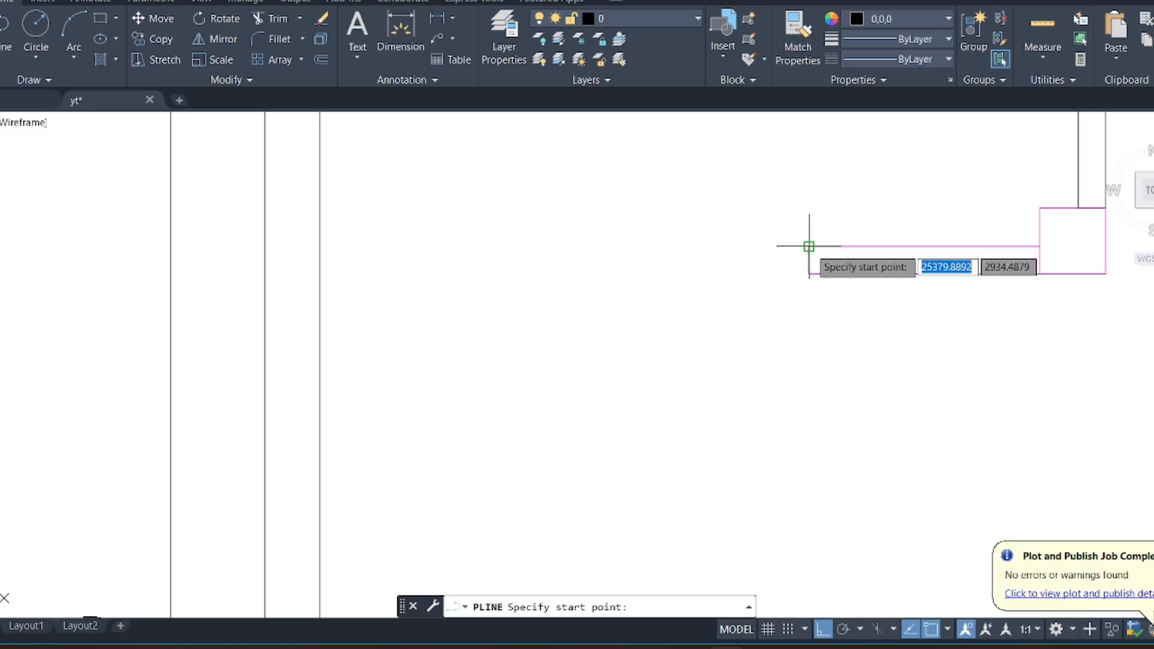
pyautogui.click(320, 248)
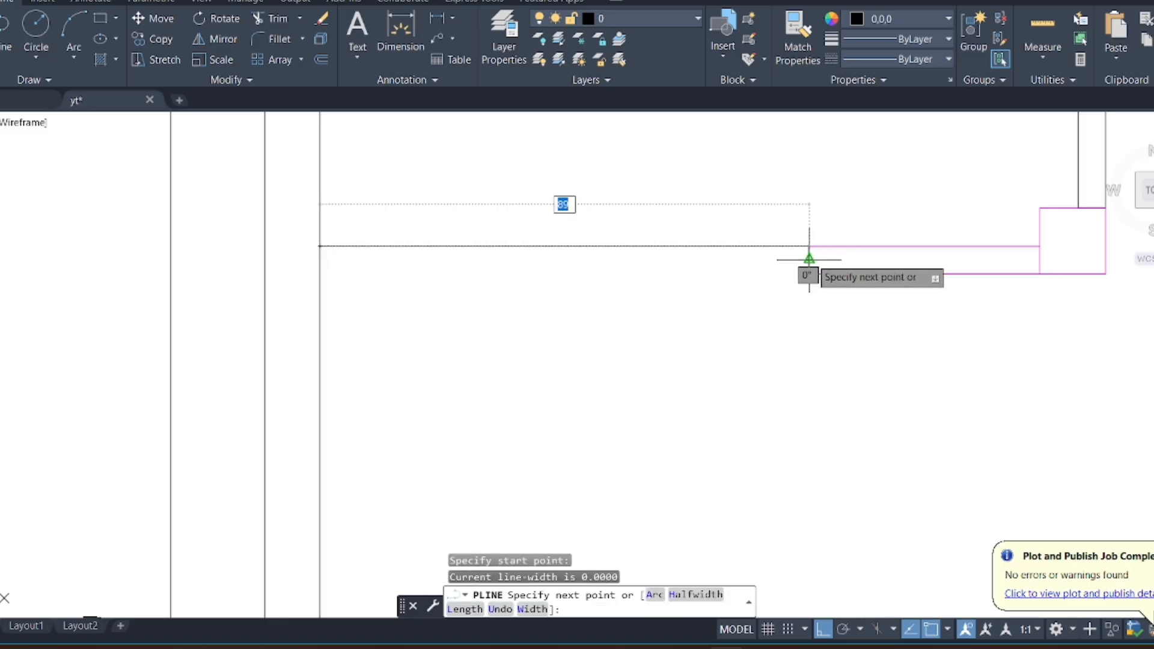
pyautogui.click(808, 246)
pyautogui.click(808, 273)
pyautogui.scroll(2, 343, 269)
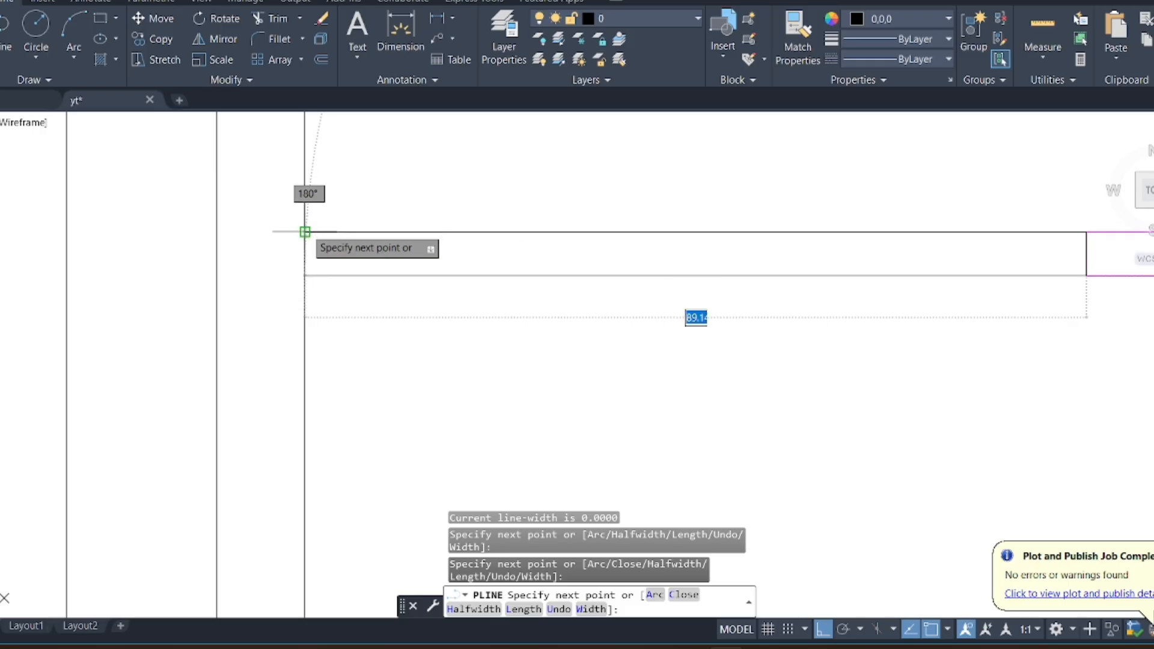
pyautogui.click(305, 276)
pyautogui.press('Escape')
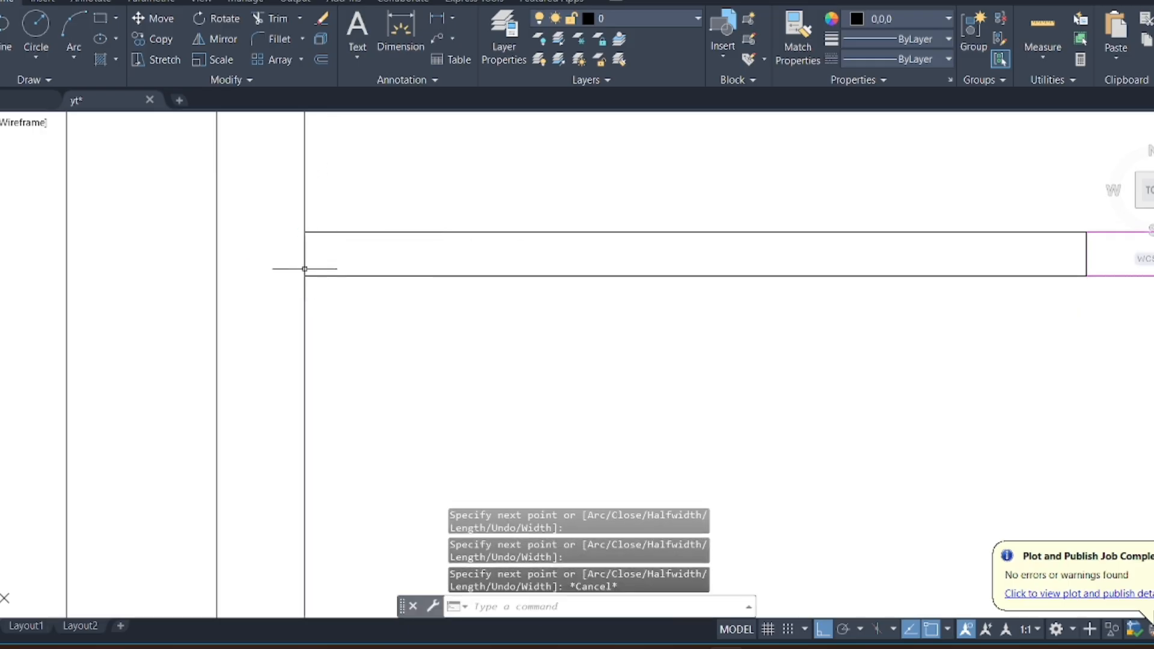
# Delete the magenta door-gap outline between the horizontal partition wall and the lower column
pyautogui.scroll(-5, 305, 269)
pyautogui.click(593, 250)
pyautogui.click(516, 330)
pyautogui.scroll(5, 472, 268)
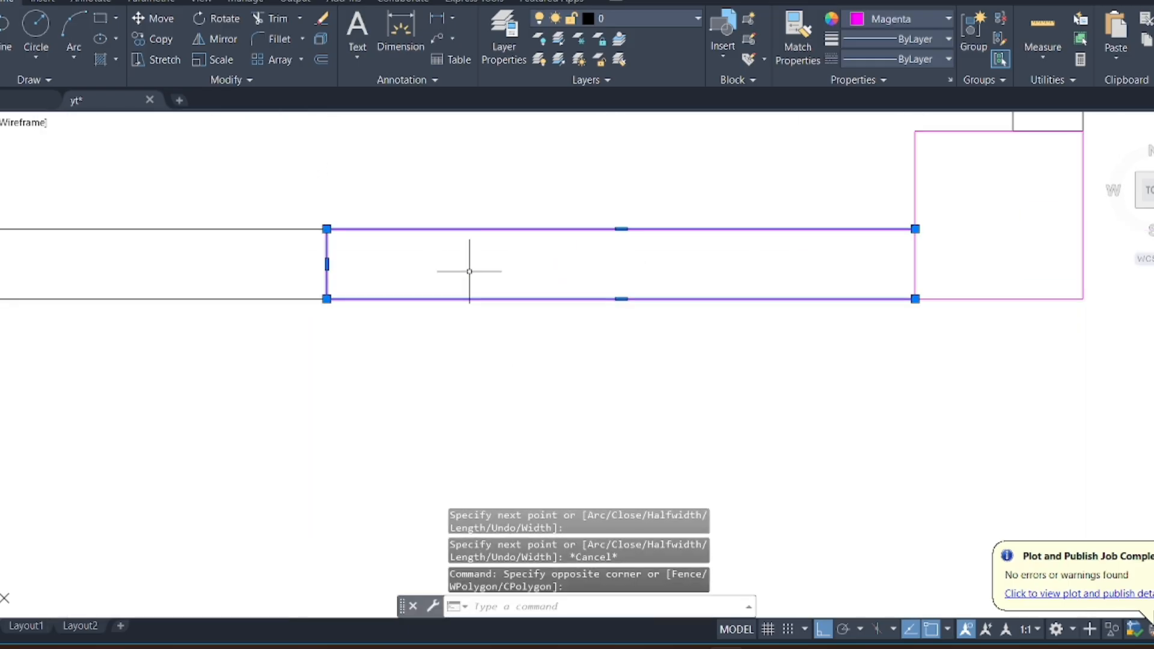
pyautogui.press('Delete')
pyautogui.scroll(-4, 470, 271)
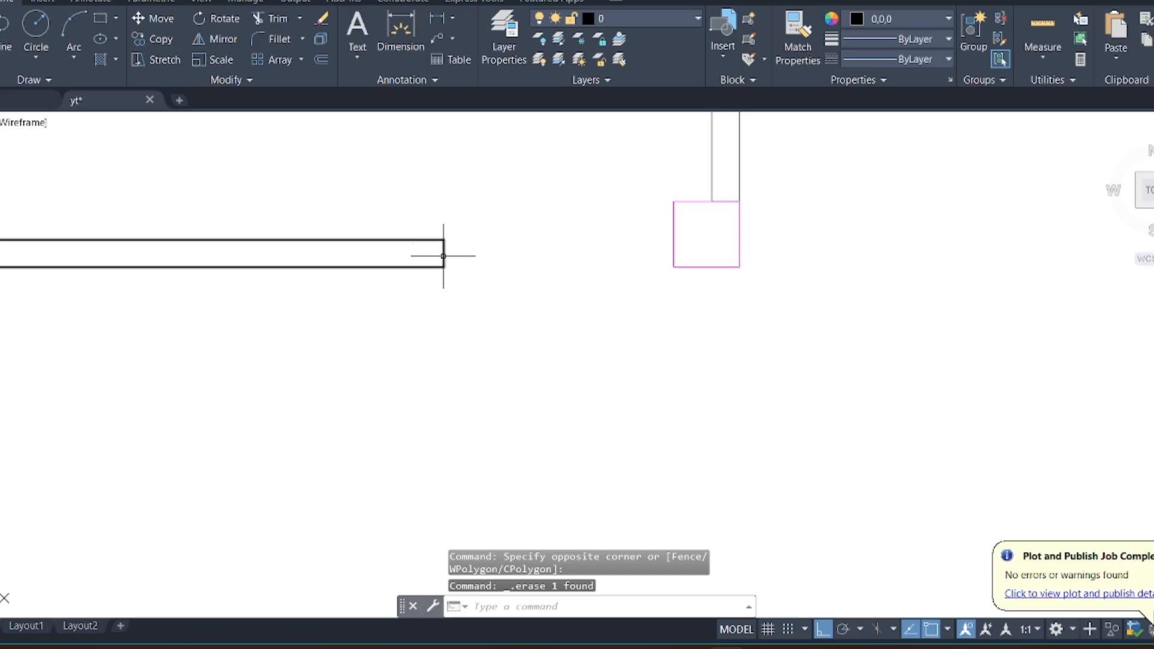
pyautogui.scroll(-2, 587, 257)
pyautogui.scroll(-4, 590, 311)
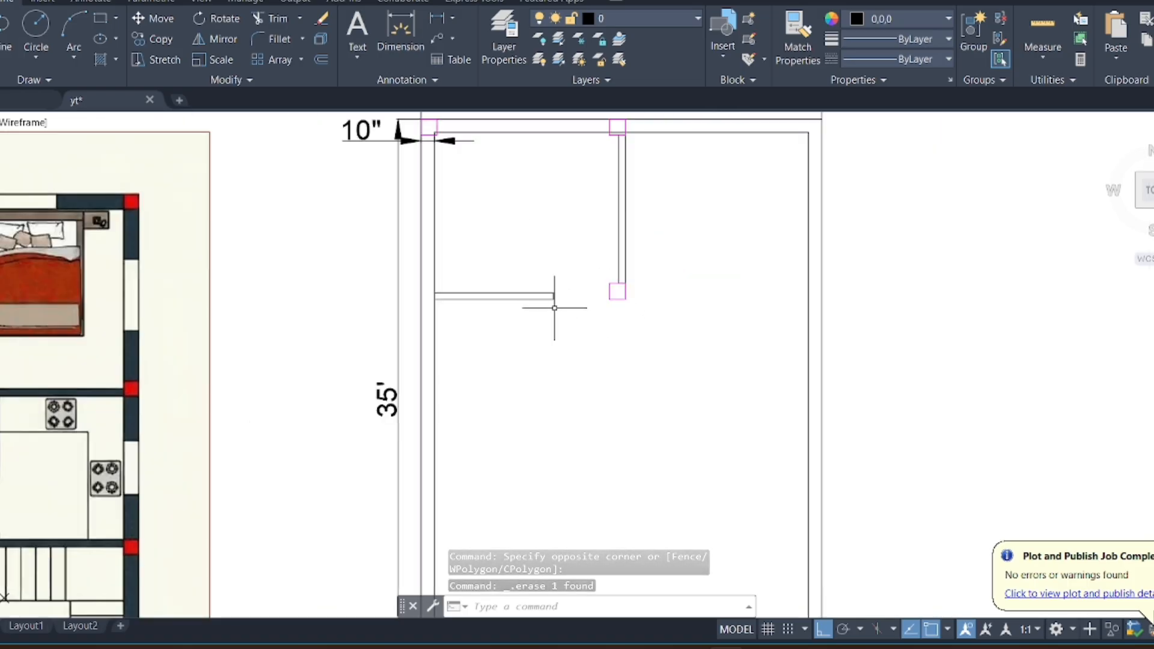
# Draw a polyline starting 42 right of the lower column's lower-right corner, going 5 up and straight across into the right outer wall
pyautogui.scroll(2, 636, 292)
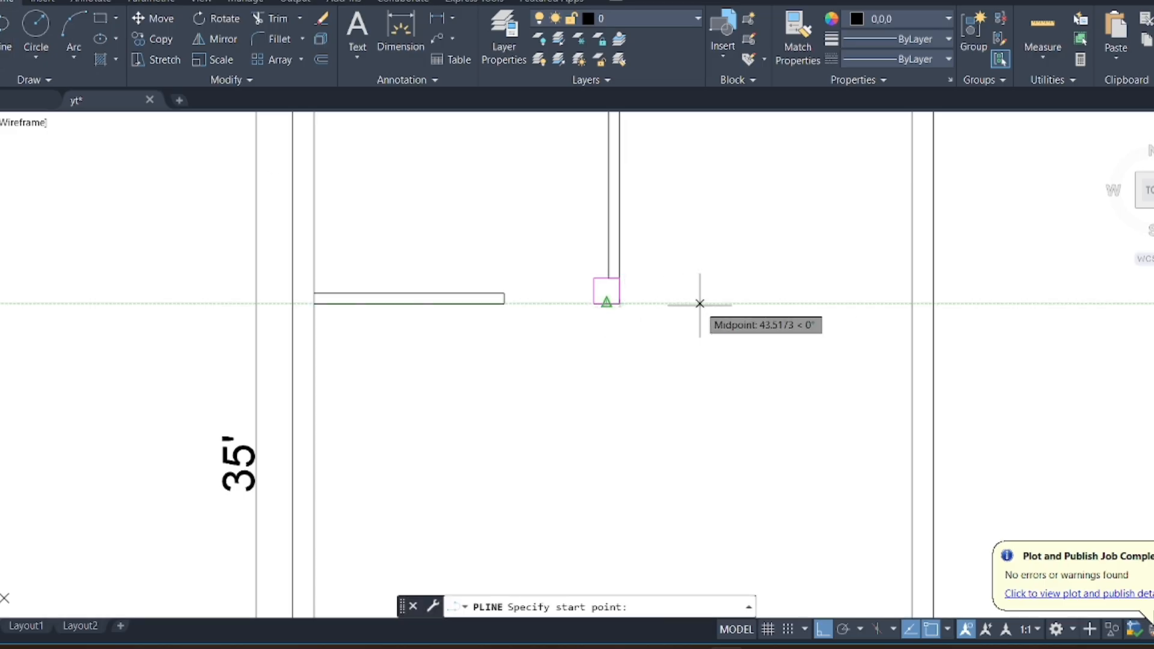
pyautogui.press('Return')
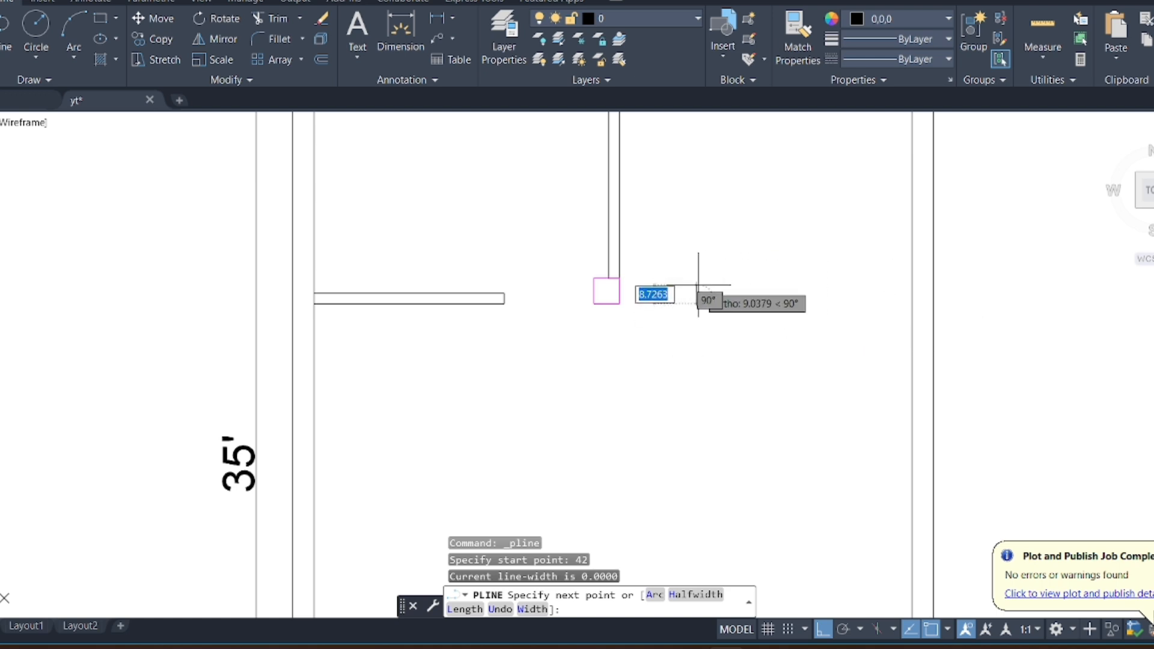
pyautogui.write('5')
pyautogui.press('Return')
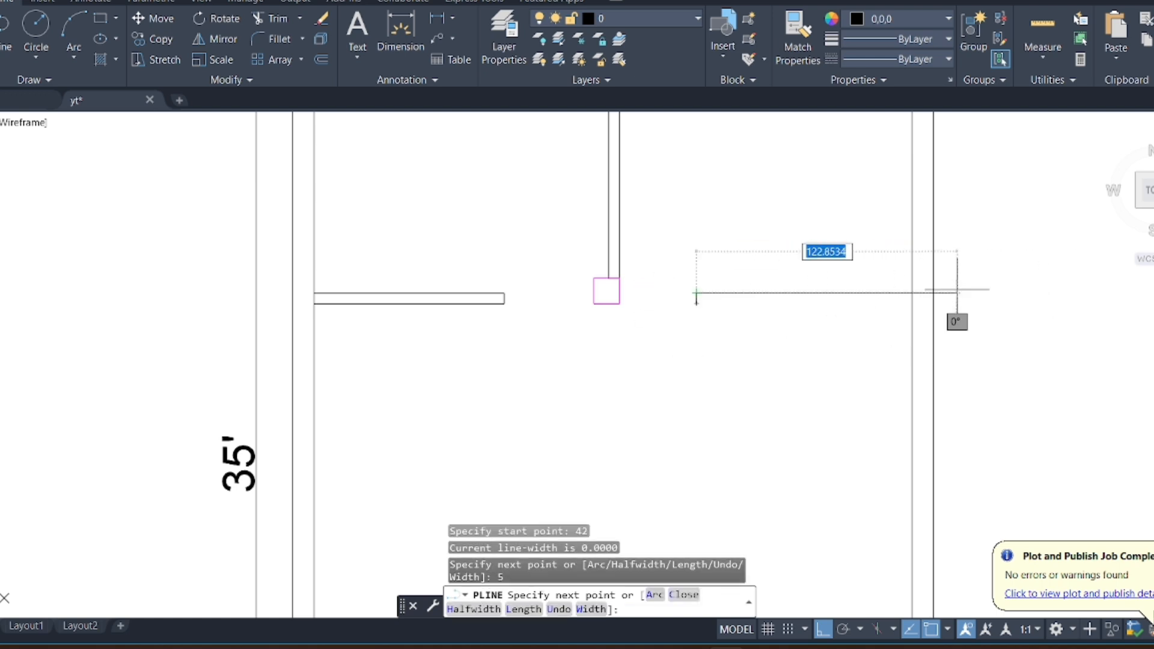
pyautogui.scroll(4, 972, 289)
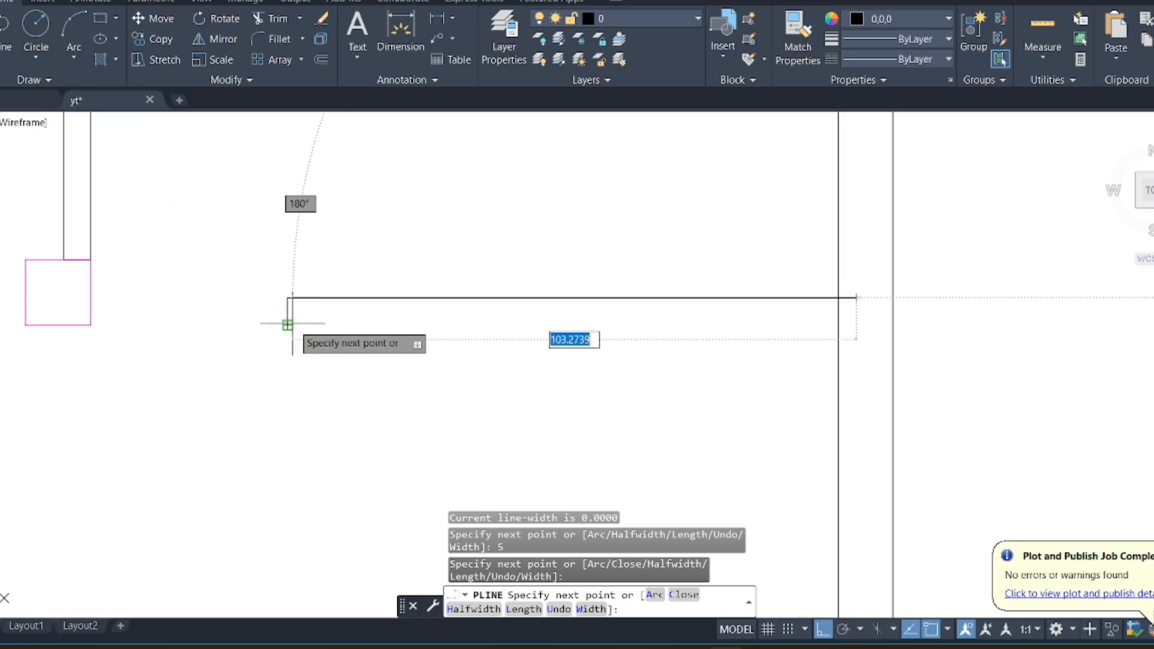
pyautogui.press('Return')
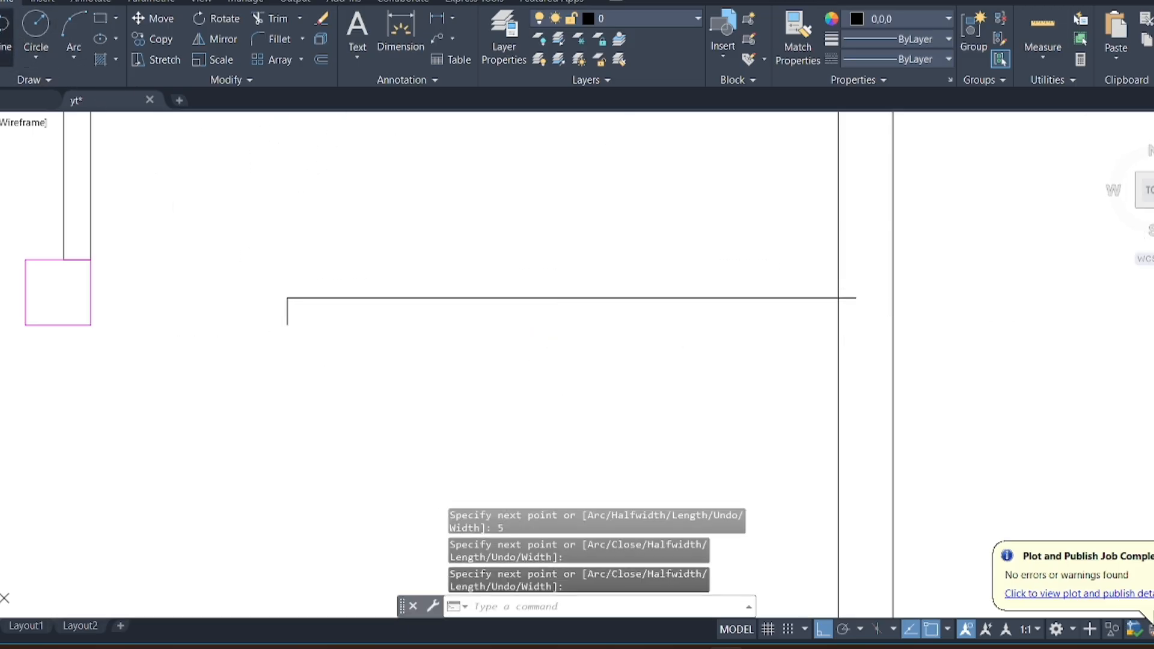
# Draw the right partition wall's lower edge as a polyline from the wall end's lower corner straight across into the right outer wall
pyautogui.press('Return')
pyautogui.click(287, 325)
pyautogui.click(861, 326)
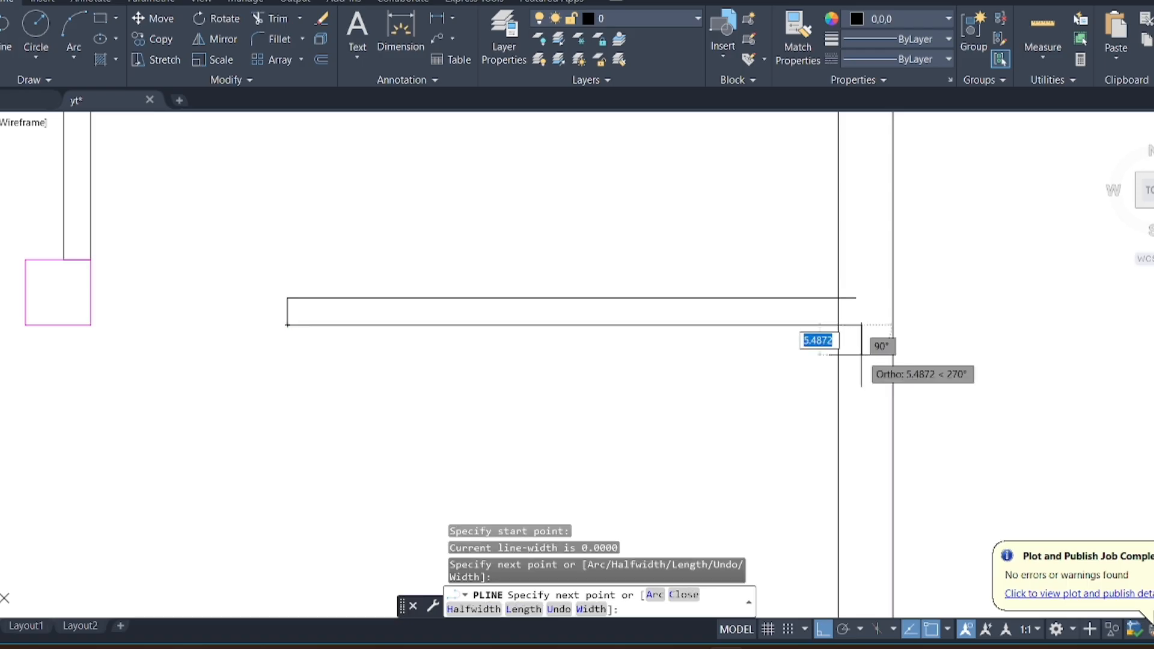
pyautogui.press('Escape')
# Trim the two partition wall lines where they run past the right outer wall's inner face
pyautogui.press('Return')
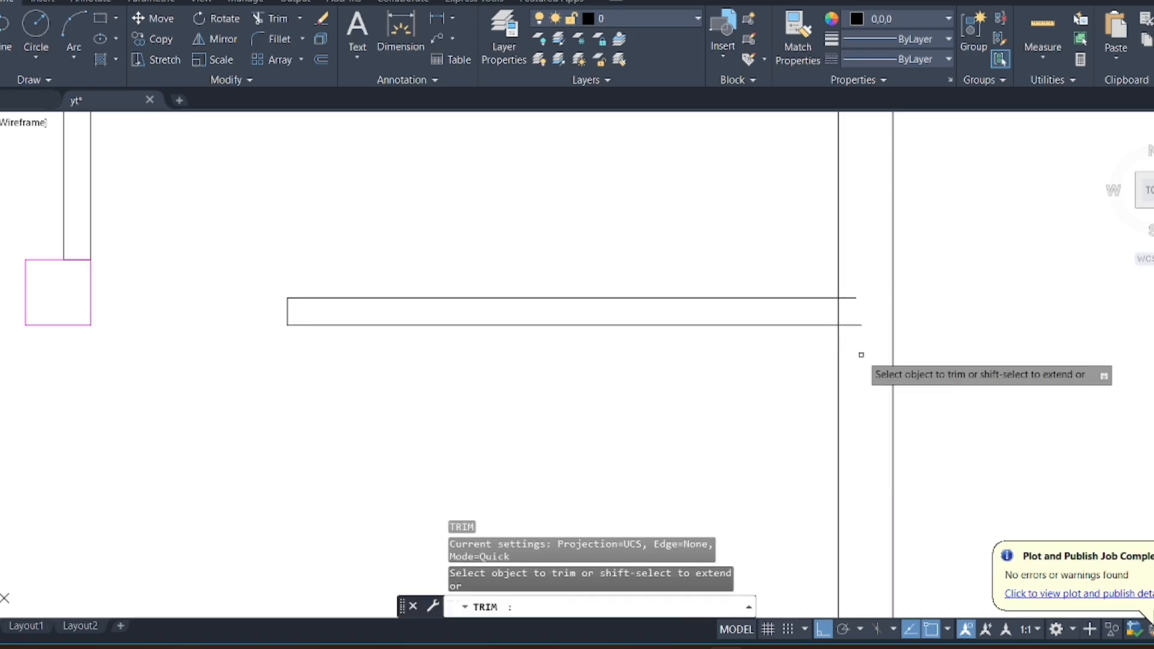
pyautogui.click(875, 279)
pyautogui.press('Return')
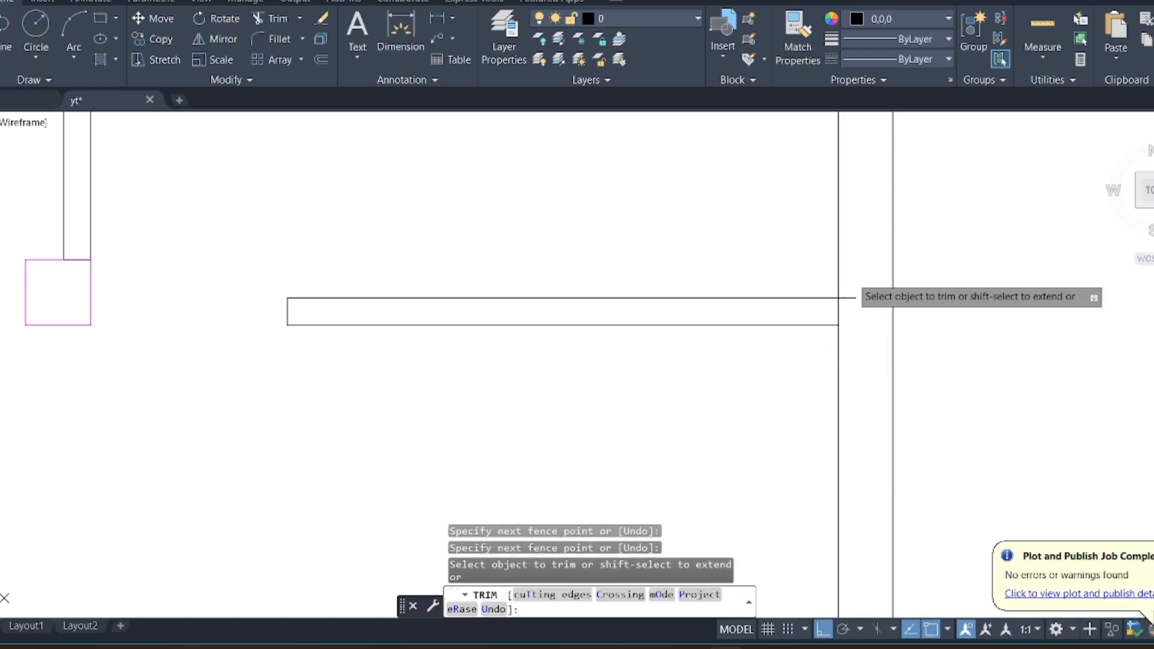
pyautogui.scroll(-6, 760, 310)
pyautogui.scroll(2, 743, 227)
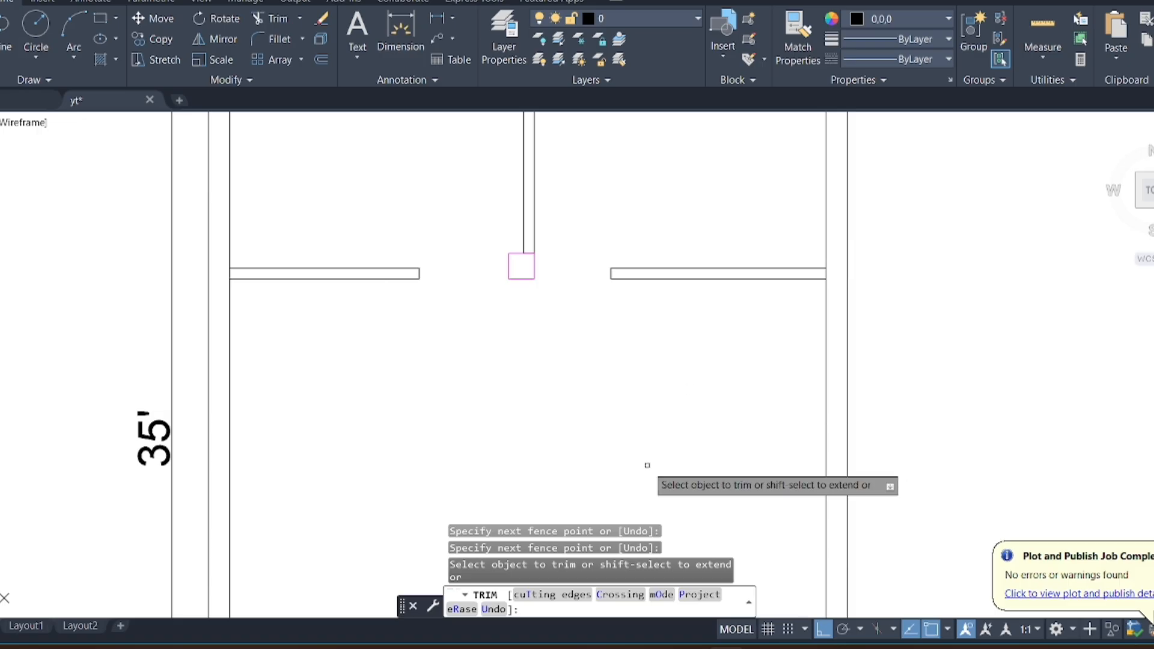
pyautogui.press('Escape')
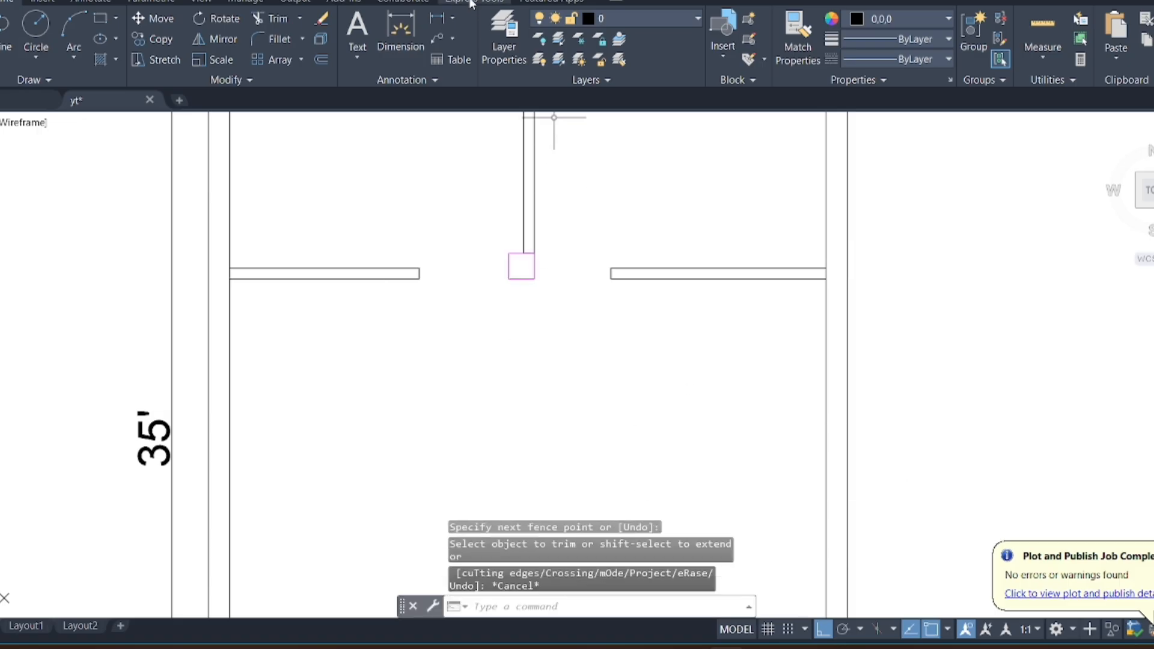
# Measure the door gap from the lower column's lower-right corner to the right partition wall's end with a linear dimension
pyautogui.click(452, 18)
pyautogui.click(463, 46)
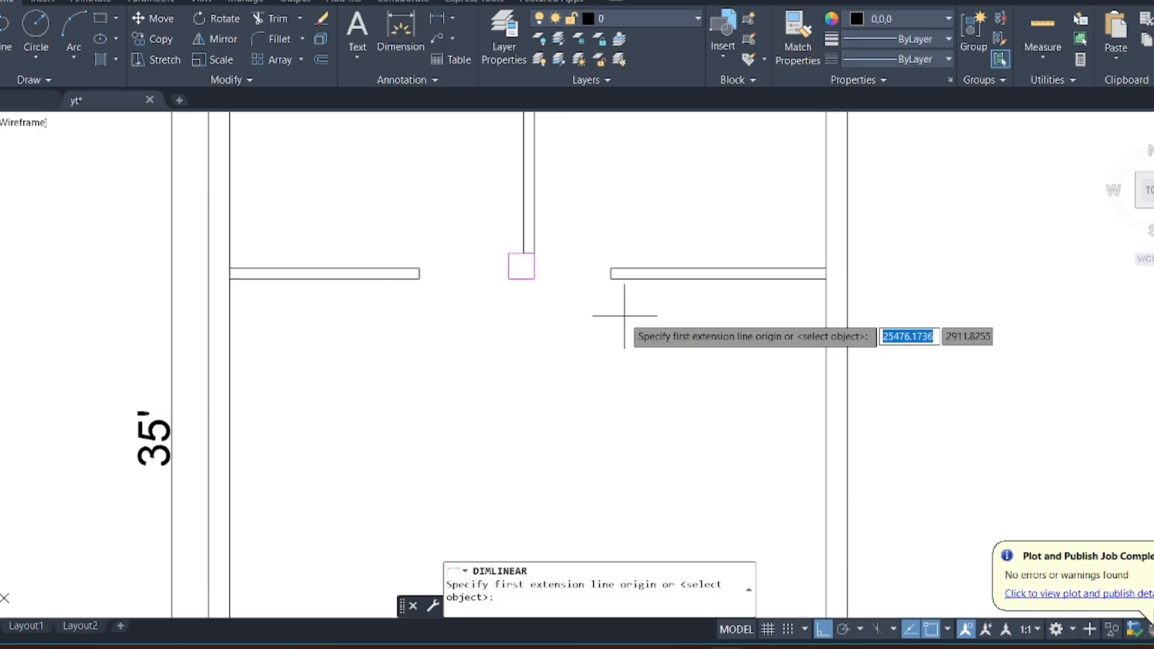
pyautogui.click(534, 278)
pyautogui.click(610, 278)
pyautogui.scroll(4, 593, 295)
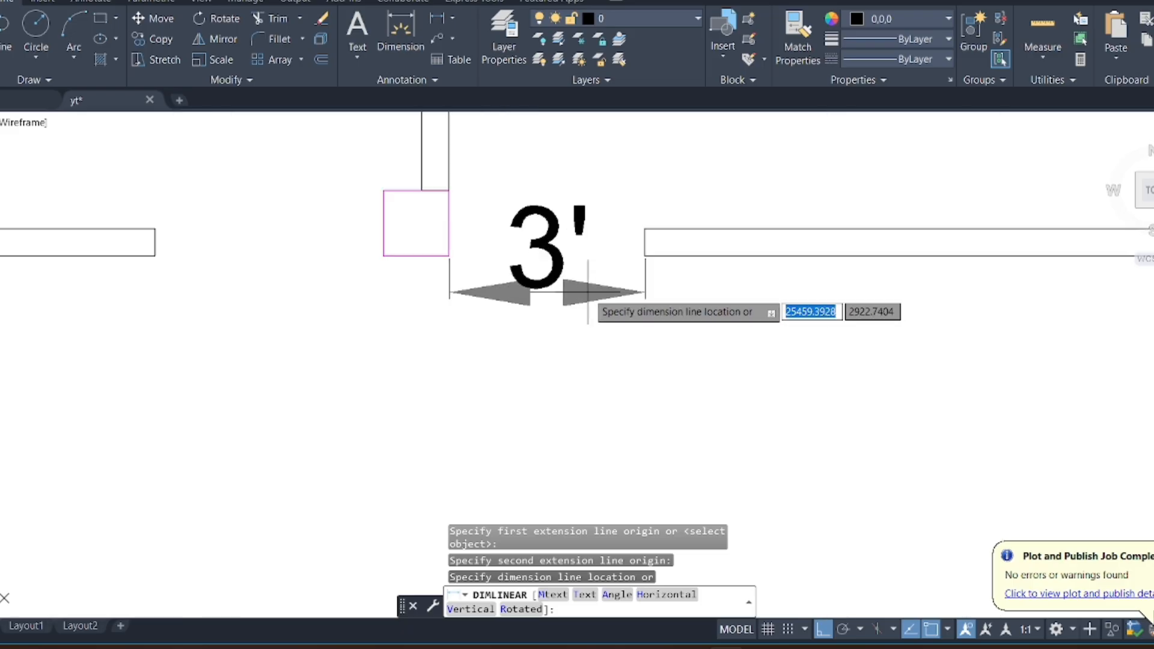
pyautogui.click(587, 292)
# Draw a vertical cutting polyline across the right partition wall, starting 6 in from its end along the upper edge
pyautogui.click(650, 228)
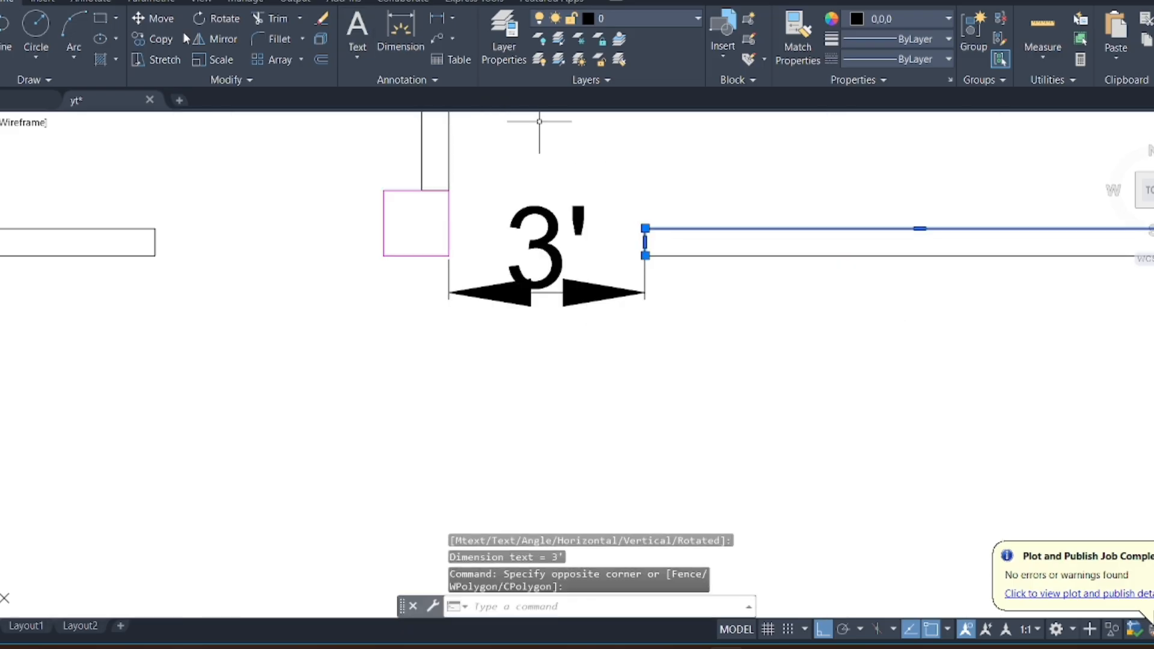
pyautogui.write('pl')
pyautogui.press('Return')
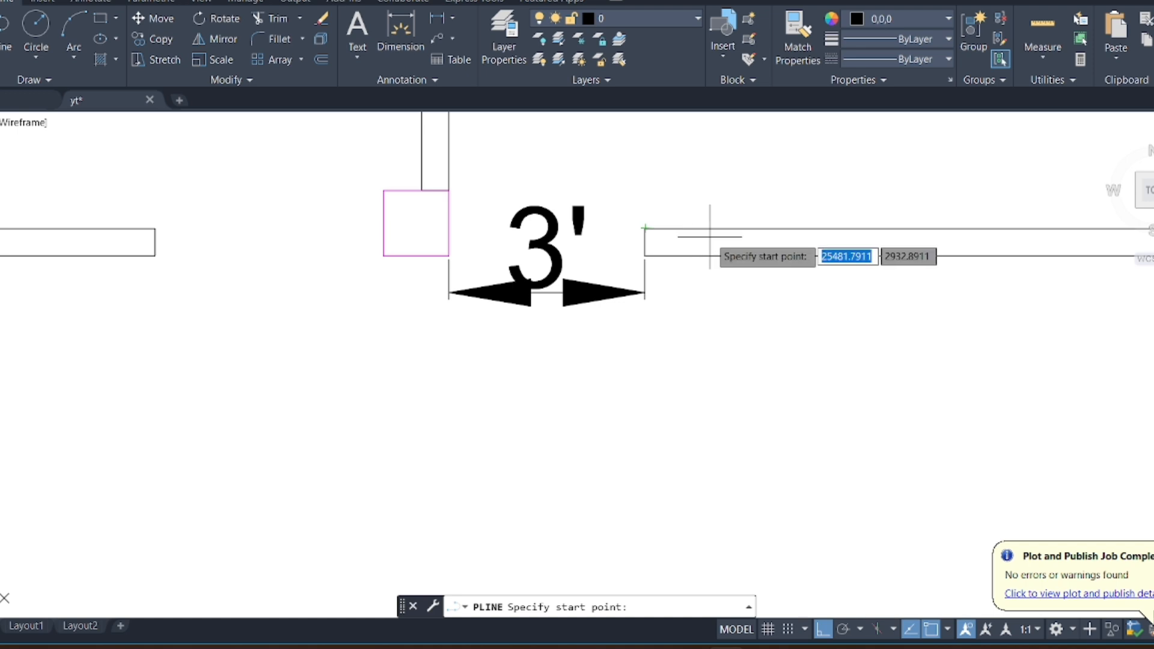
pyautogui.write('6')
pyautogui.press('Return')
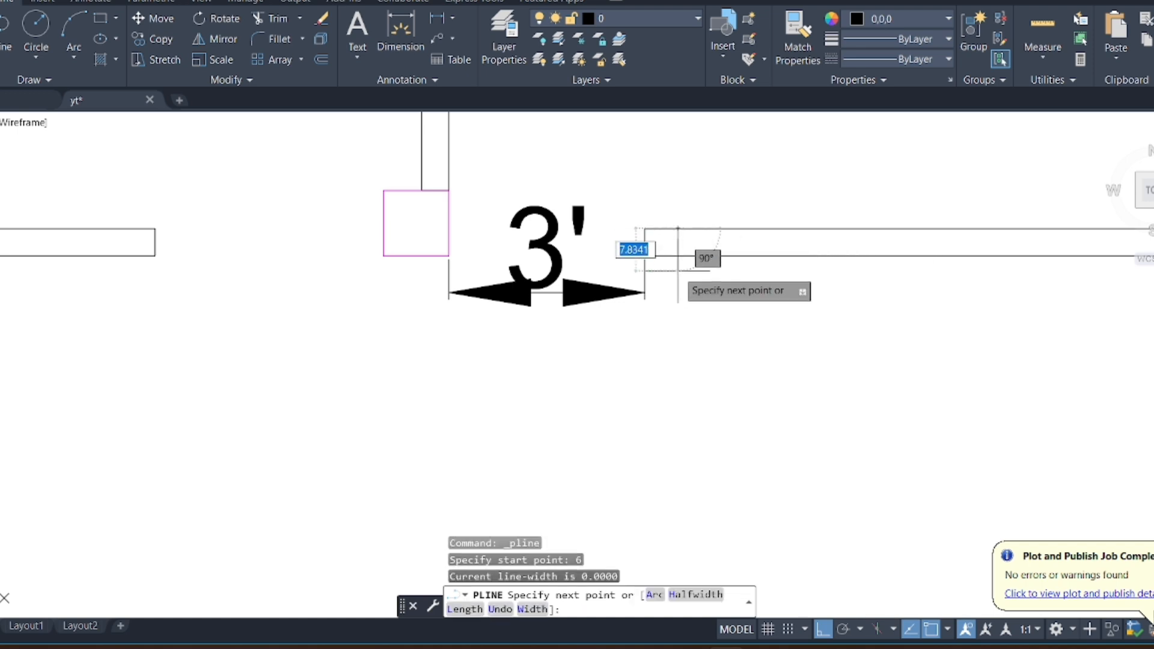
pyautogui.press('Escape')
# Trim off the 6-long wall end beside the door gap and the cutting line's overhang below the wall
pyautogui.write('t')
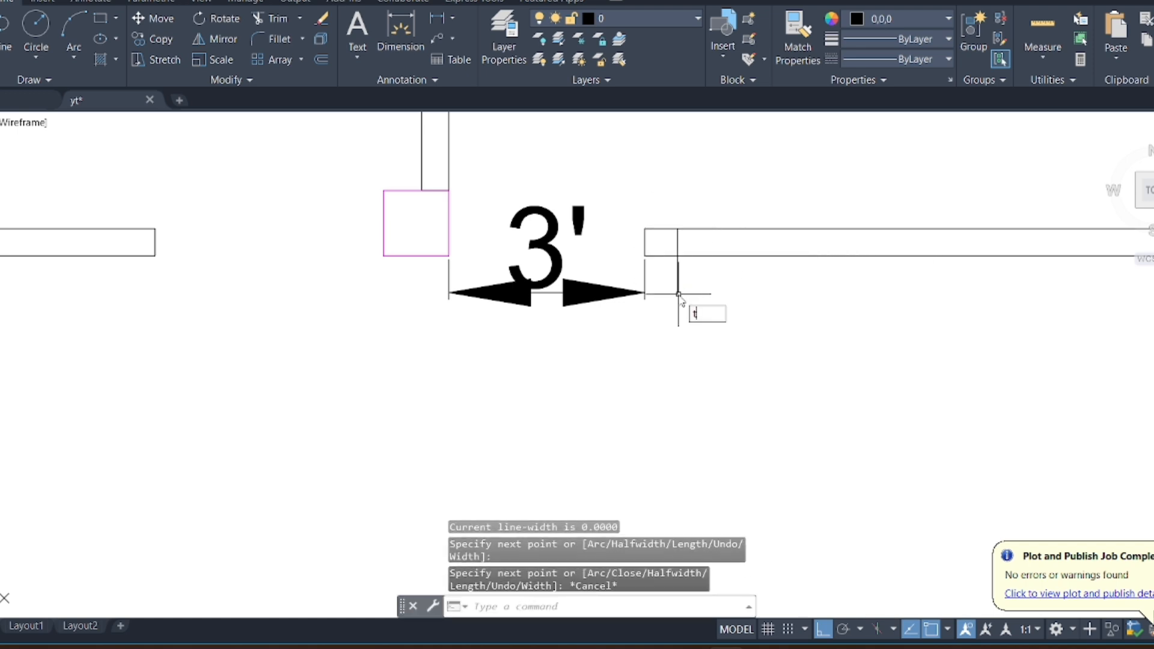
pyautogui.write(' or')
pyautogui.press('Return')
pyautogui.moveTo(666, 209); pyautogui.dragTo(662, 294)
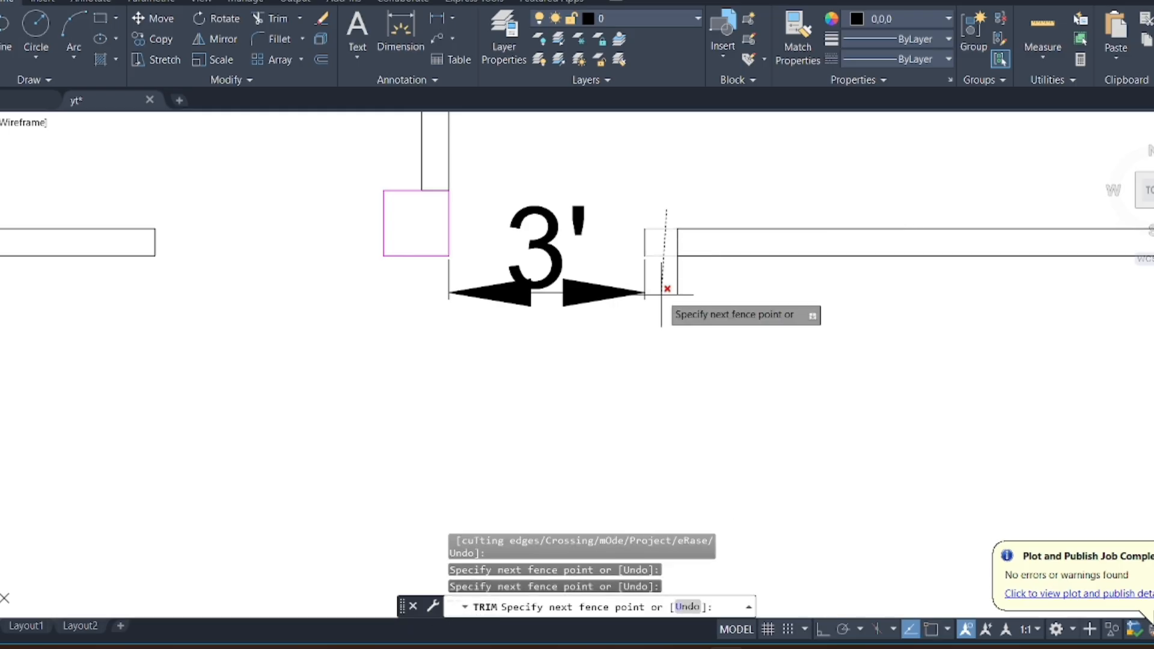
pyautogui.press('Return')
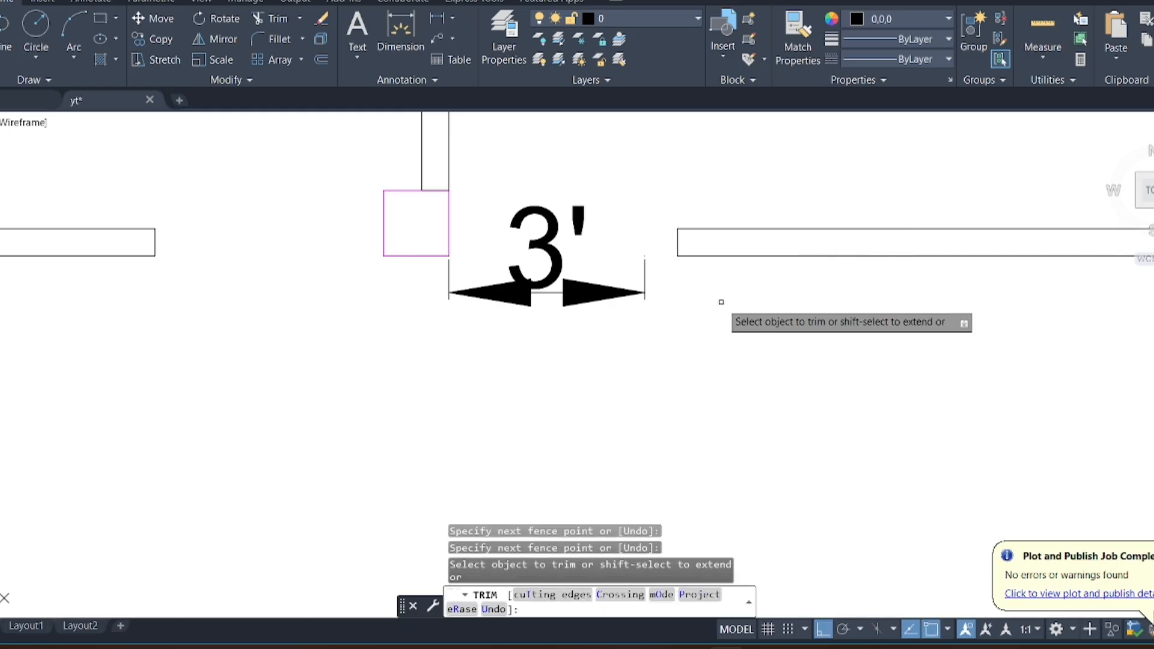
pyautogui.press('Escape')
# Recheck the right door gap by stretching its dimension to the trimmed wall end, and delete the dimension
pyautogui.scroll(2, 617, 224)
pyautogui.click(675, 304)
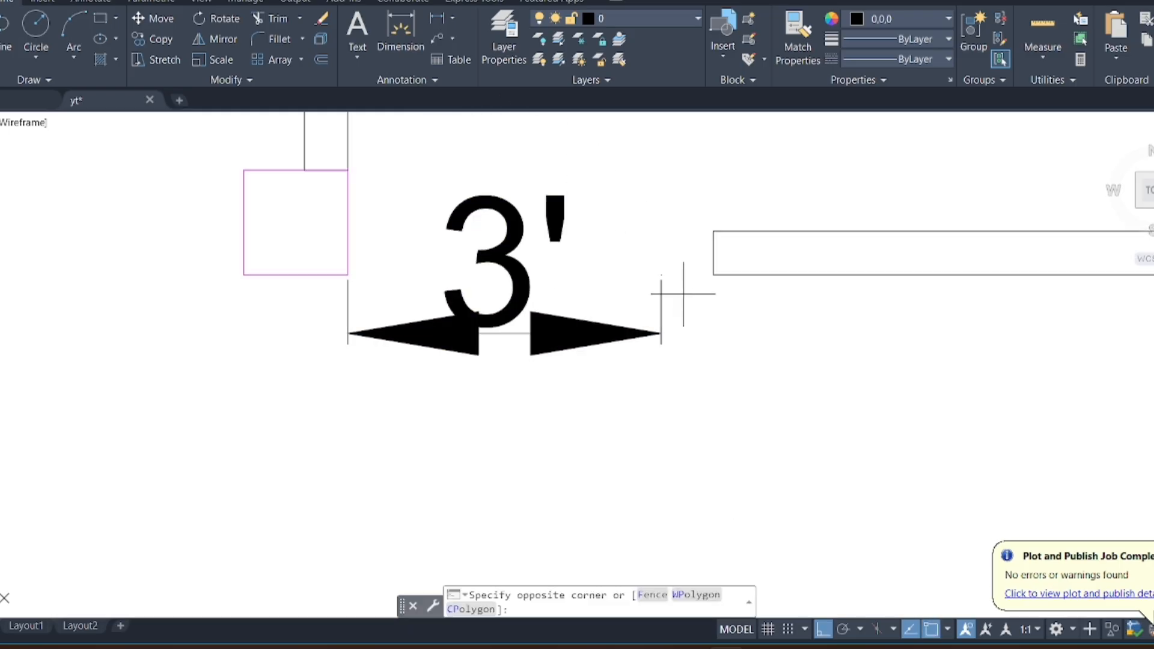
pyautogui.click(660, 265)
pyautogui.click(661, 274)
pyautogui.click(719, 268)
pyautogui.scroll(-3, 728, 282)
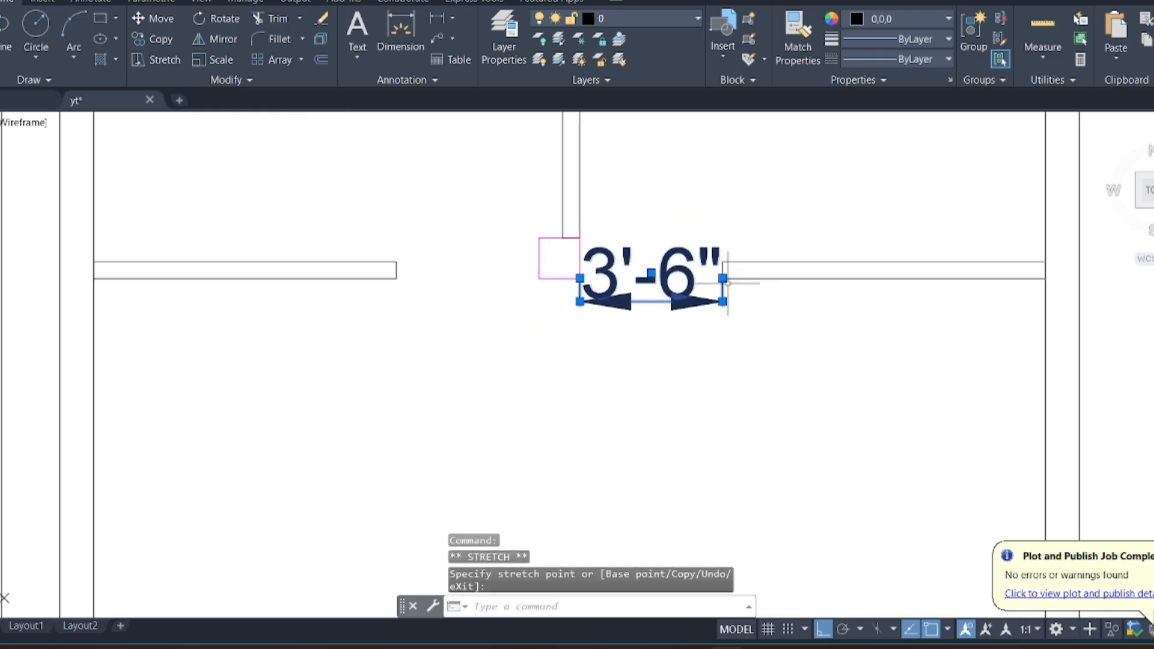
pyautogui.click(685, 201)
pyautogui.click(658, 303)
pyautogui.press('Delete')
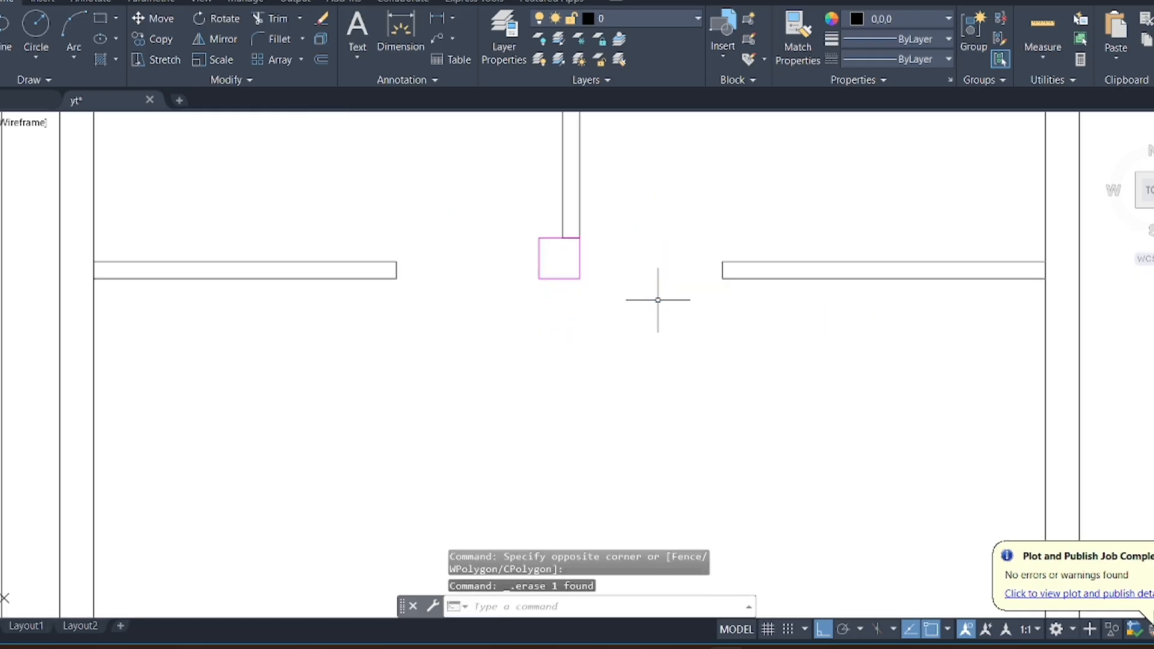
# Measure the door gap between the lower column and the left partition wall with a linear dimension, and delete the dimension
pyautogui.scroll(-2, 649, 296)
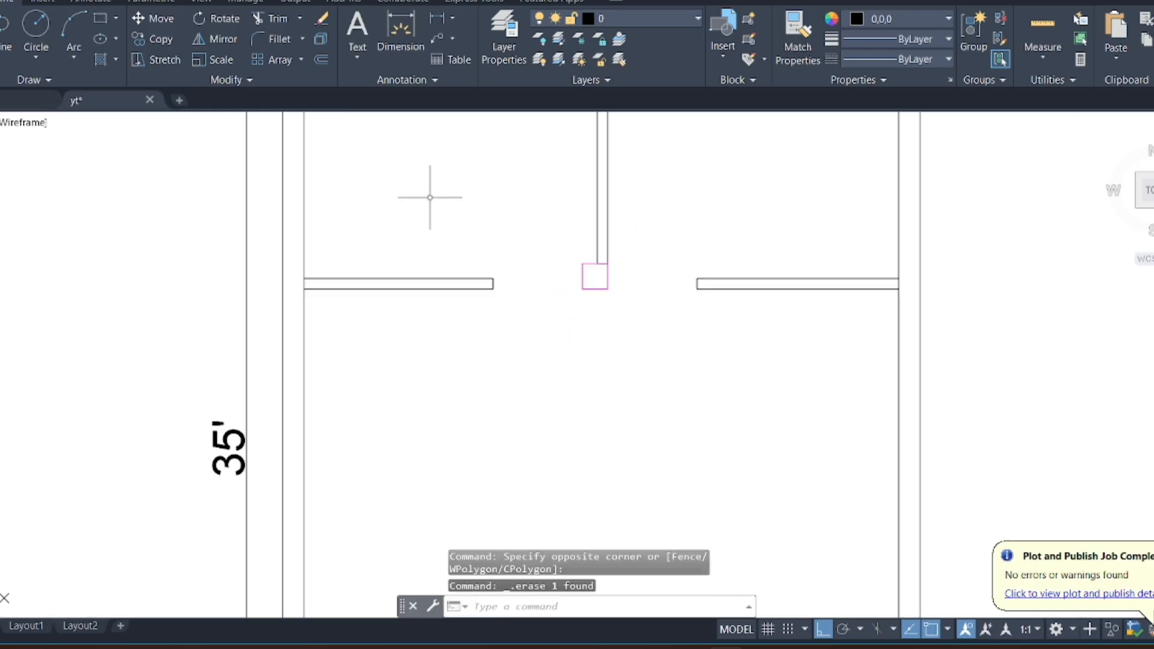
pyautogui.click(437, 18)
pyautogui.scroll(2, 595, 290)
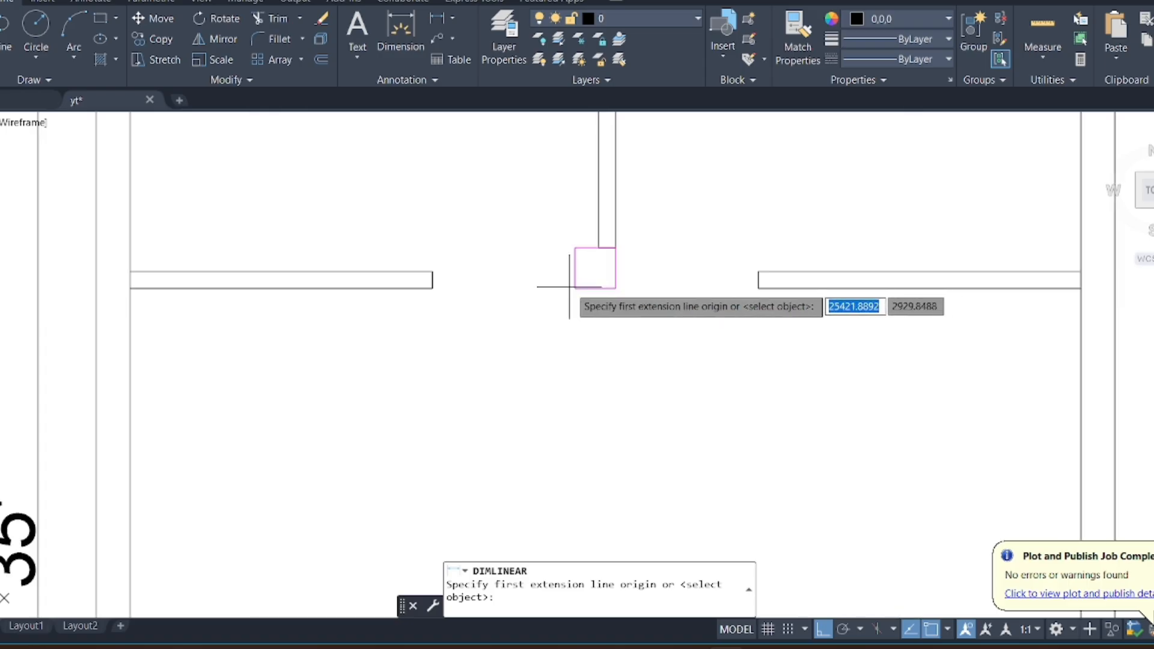
pyautogui.click(575, 288)
pyautogui.click(433, 289)
pyautogui.click(444, 304)
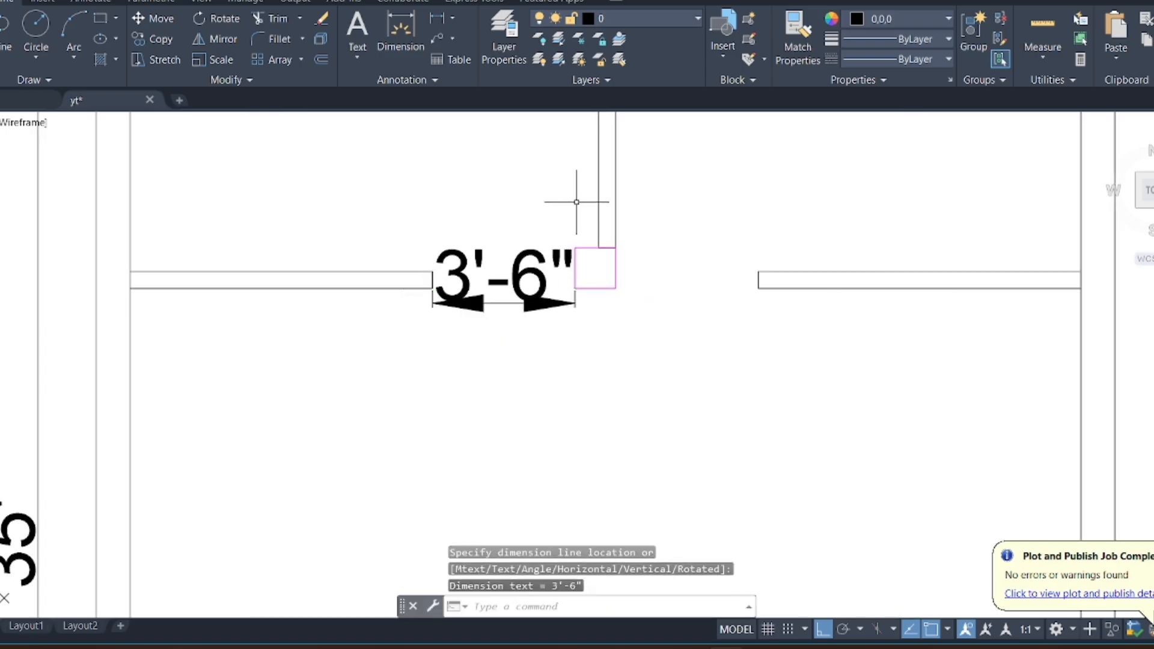
pyautogui.click(576, 202)
pyautogui.click(526, 281)
pyautogui.press('Delete')
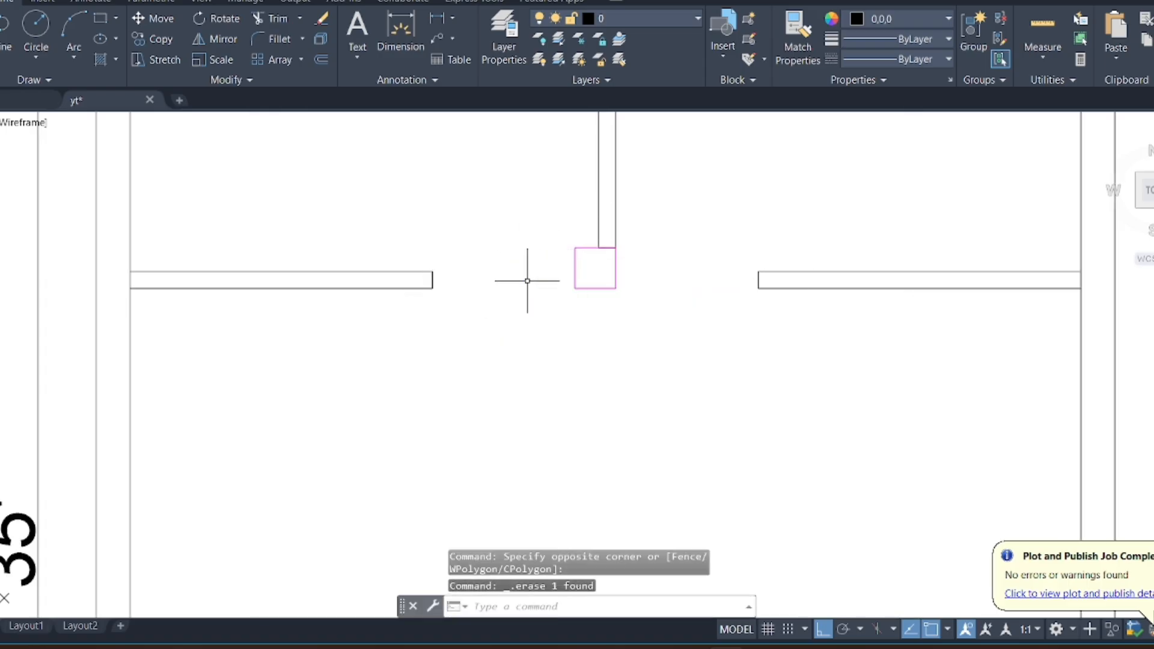
# Draw a polyline from the left partition wall end's lower corner, going 35 down, 5 left and back up into that wall
pyautogui.scroll(-4, 582, 295)
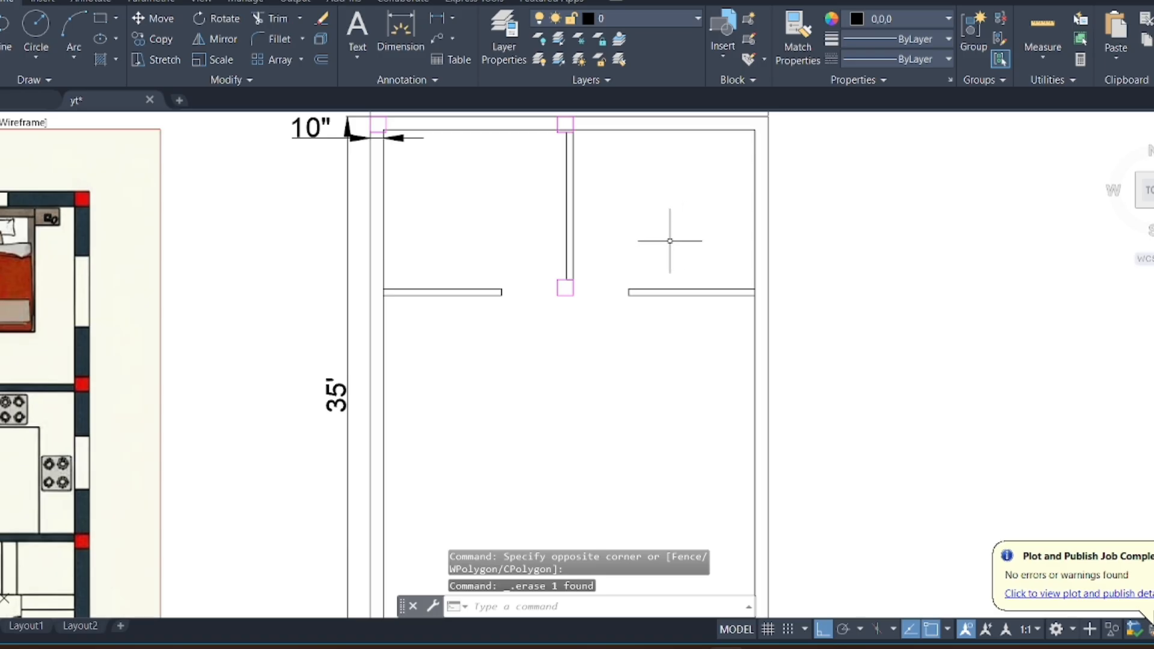
pyautogui.scroll(-4, 639, 259)
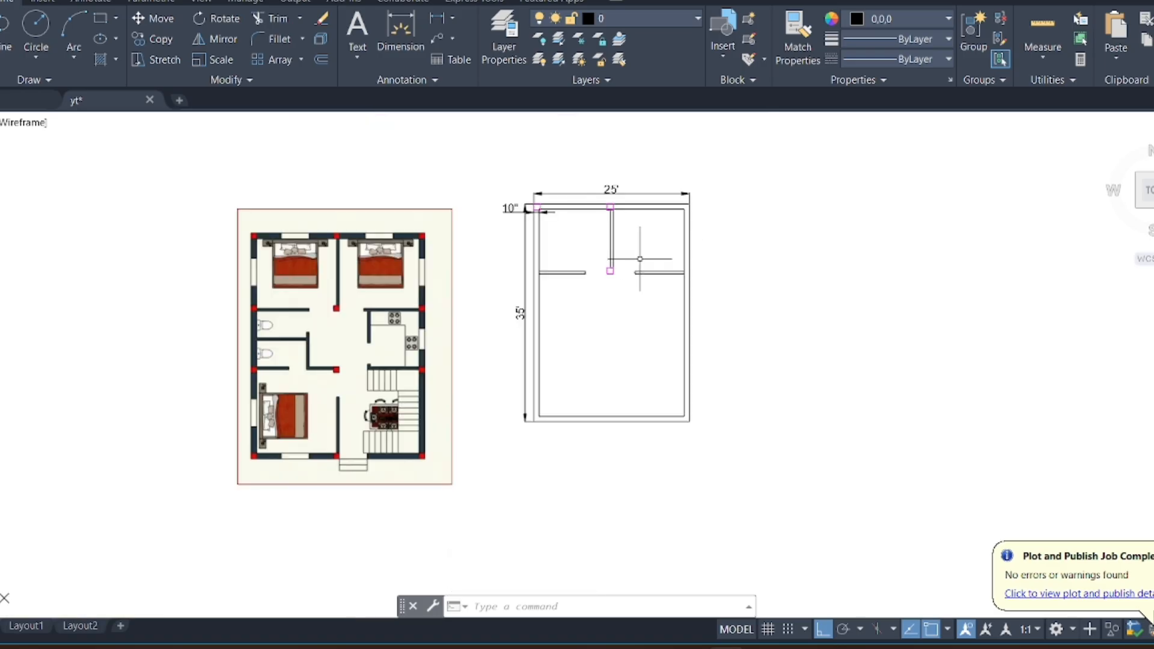
pyautogui.scroll(4, 577, 268)
pyautogui.write('pl')
pyautogui.press('Return')
pyautogui.scroll(-4, 649, 299)
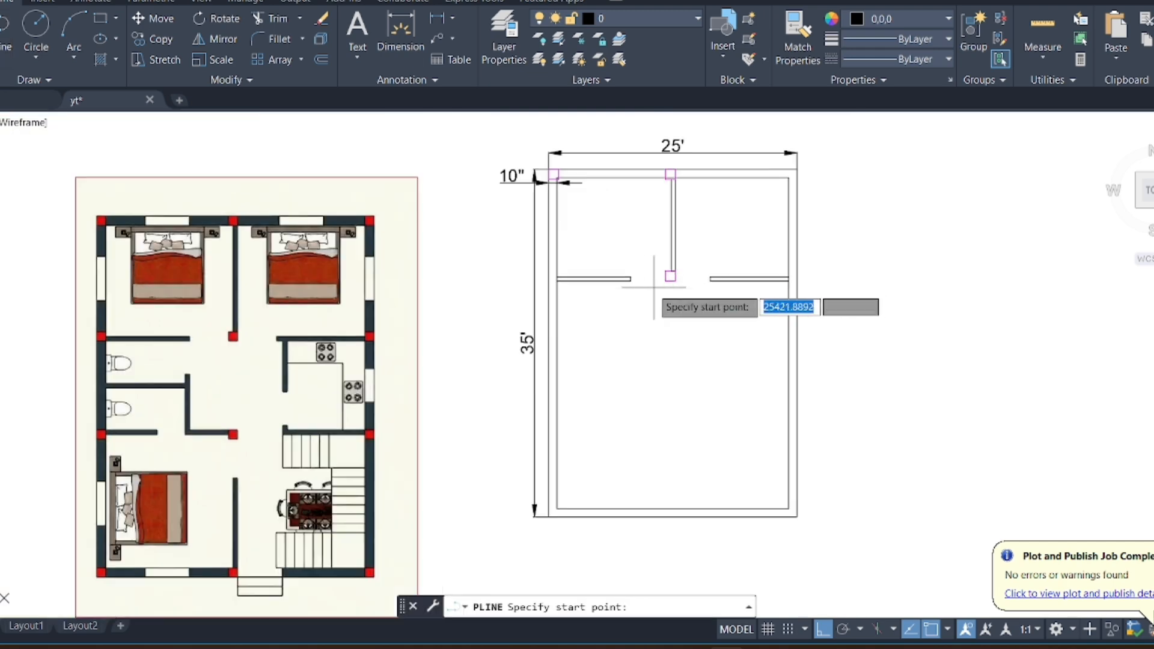
pyautogui.scroll(4, 623, 273)
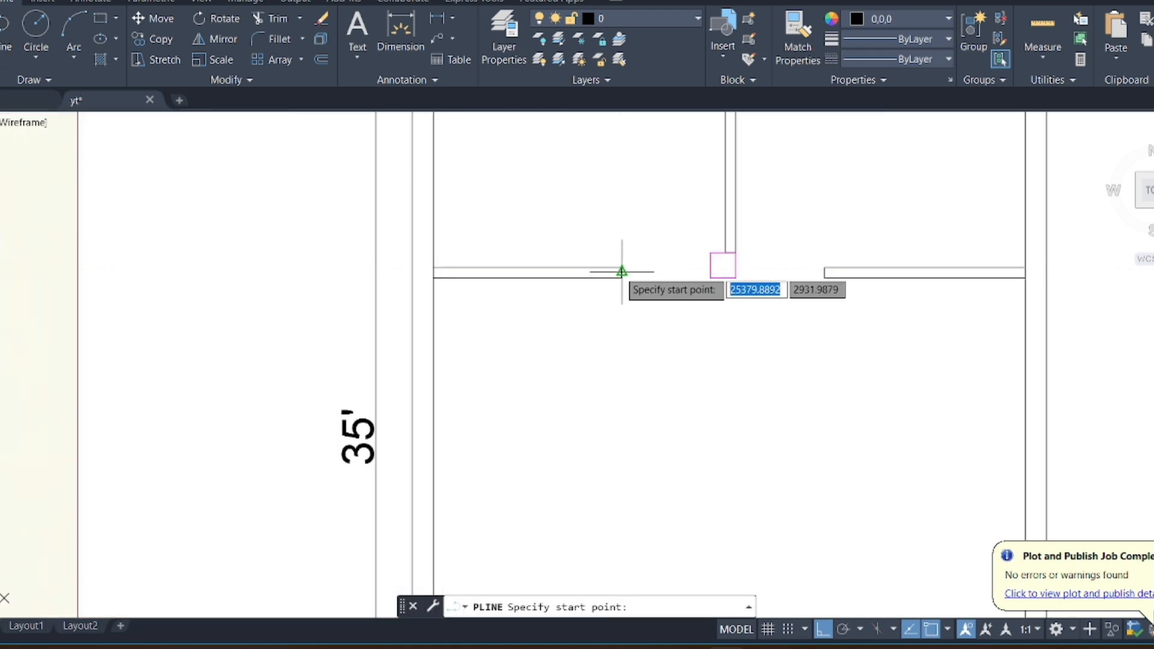
pyautogui.click(621, 278)
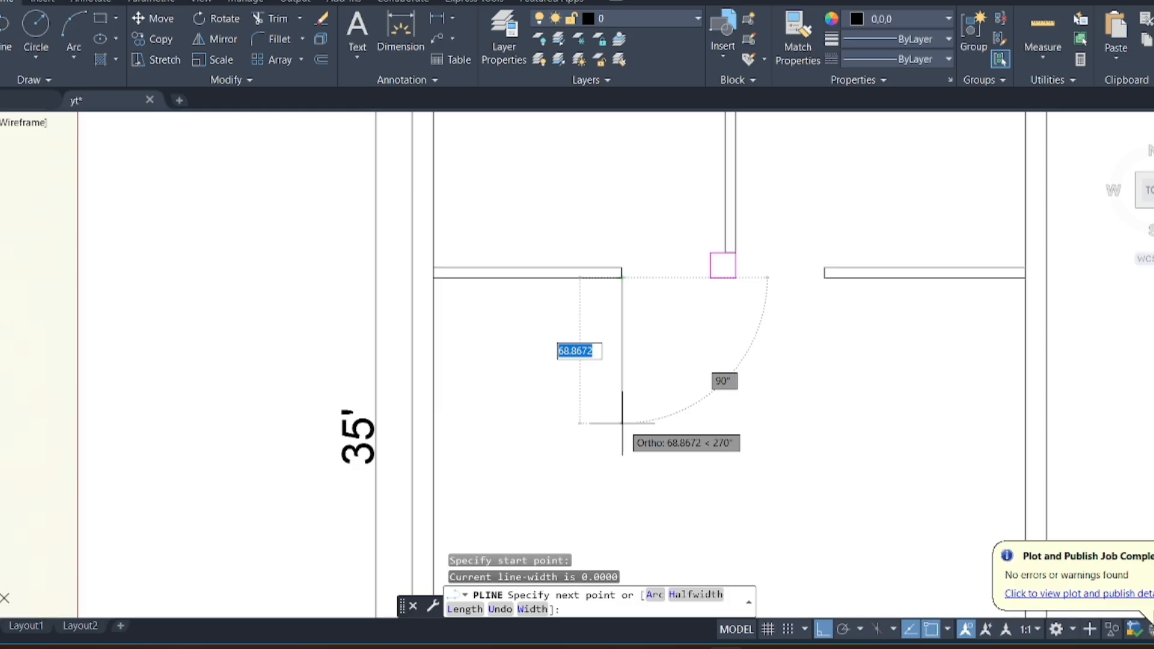
pyautogui.write('35')
pyautogui.press('Return')
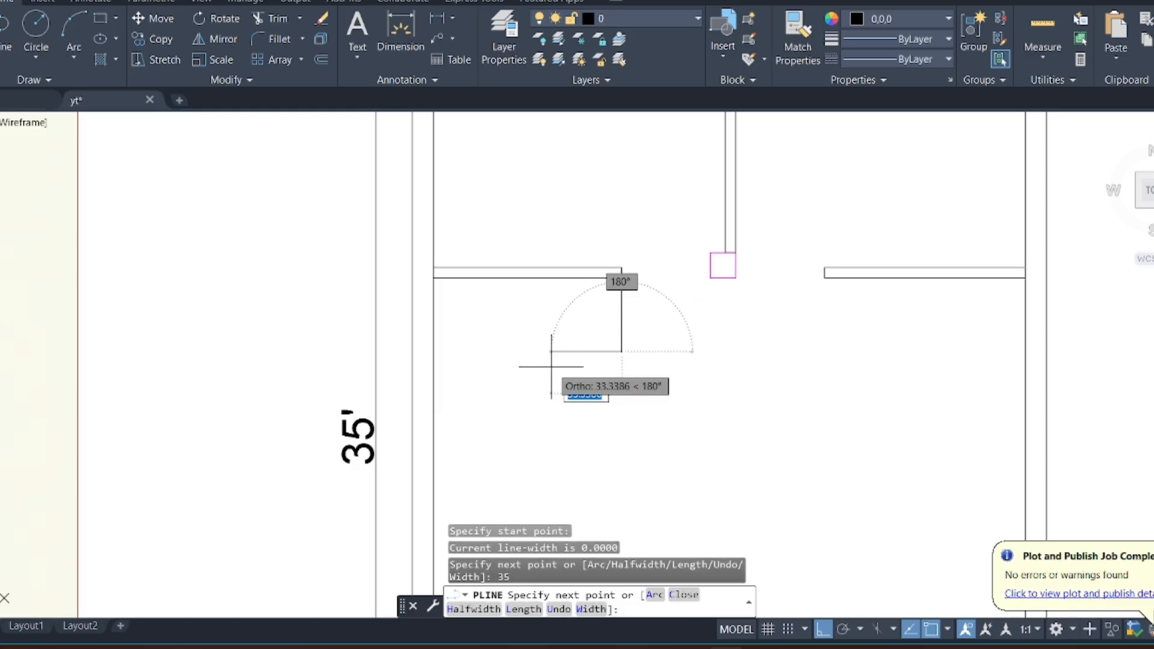
pyautogui.press('Return')
pyautogui.scroll(5, 610, 275)
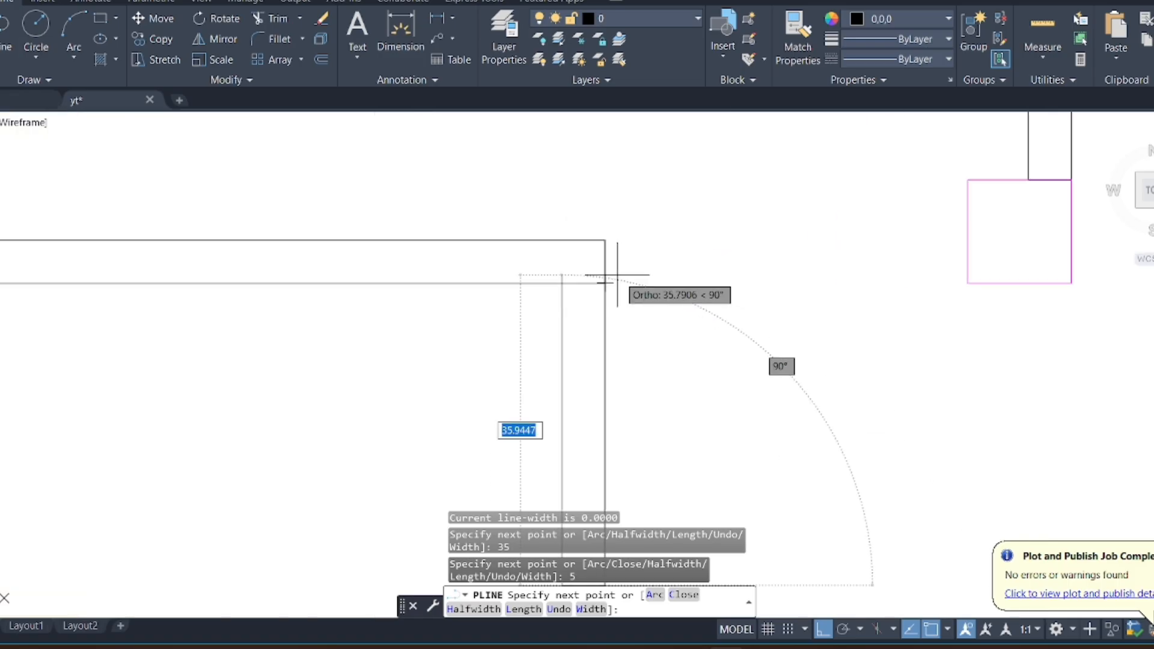
pyautogui.press('Escape')
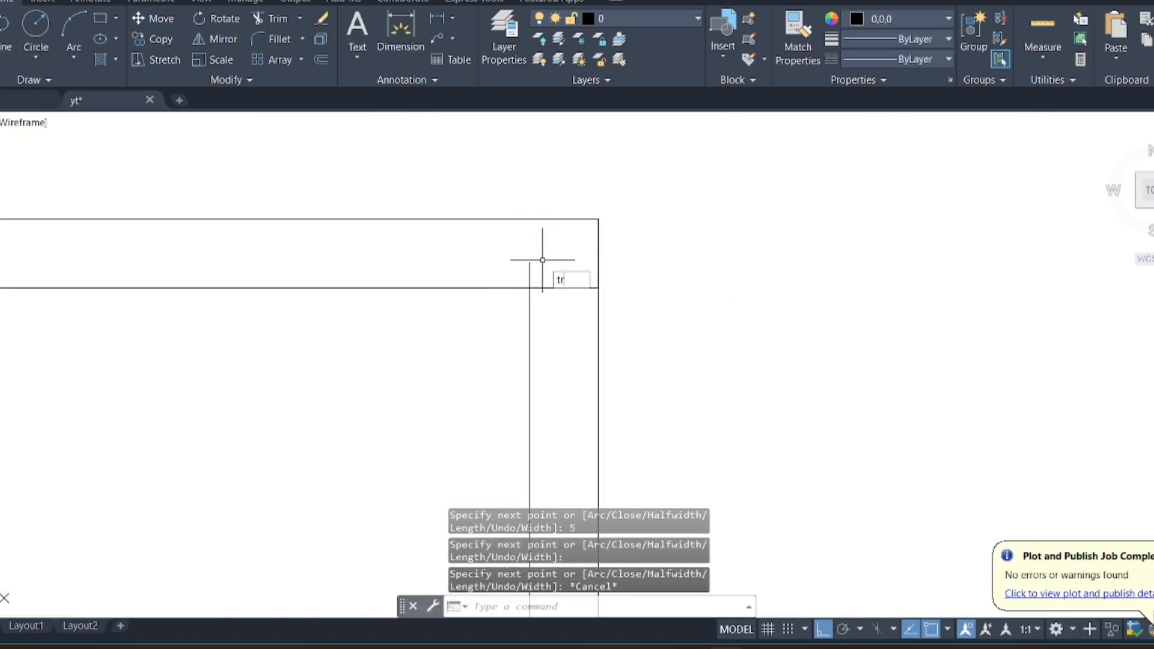
# Trim the overlapping lines where the short vertical wall meets the left partition wall so both form one corner
pyautogui.press('Return')
pyautogui.moveTo(544, 274)
pyautogui.mouseDown()
pyautogui.moveTo(514, 268)
pyautogui.moveTo(518, 237)
pyautogui.mouseUp()
pyautogui.scroll(-5, 741, 287)
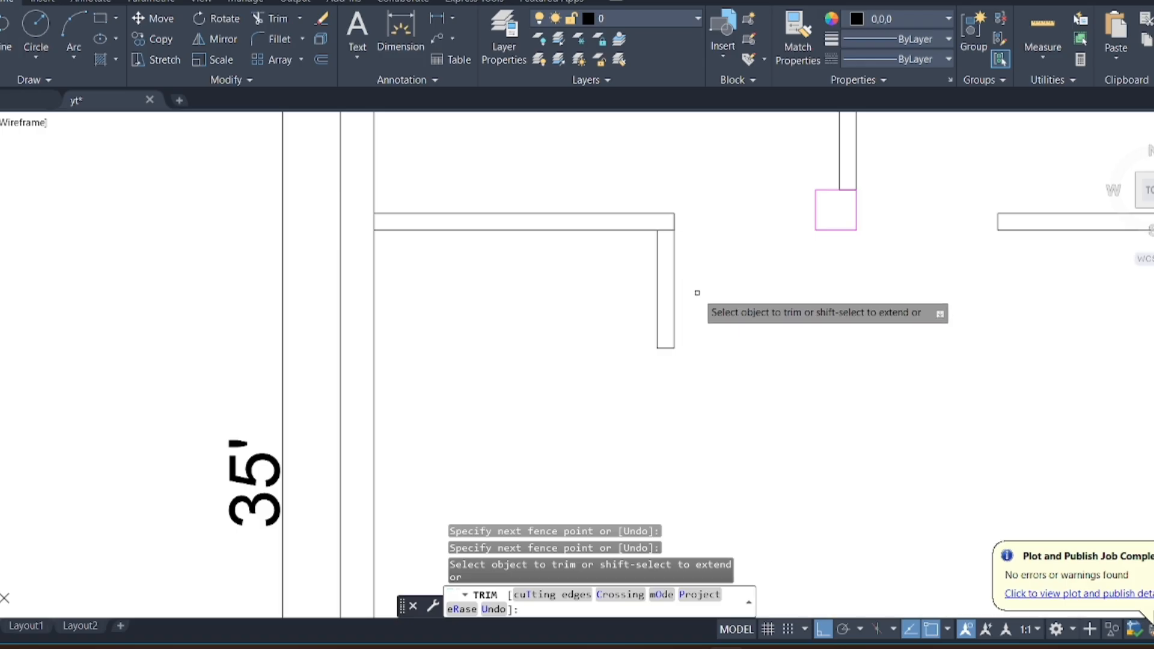
pyautogui.scroll(3, 698, 293)
pyautogui.scroll(-5, 621, 170)
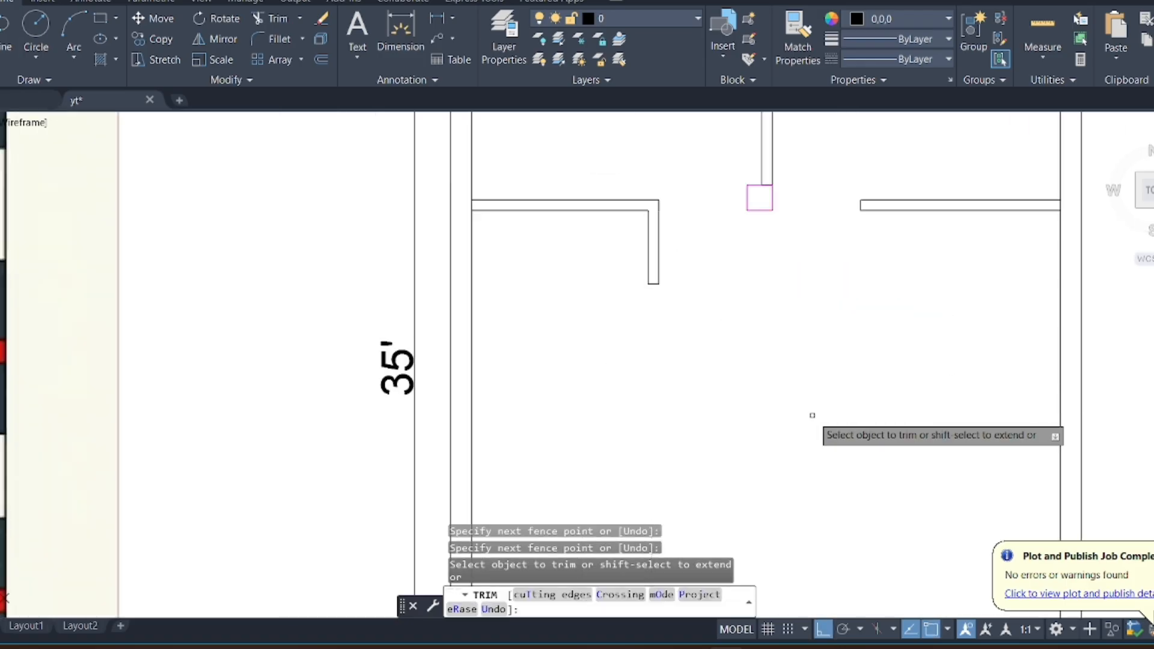
pyautogui.click(3, 28)
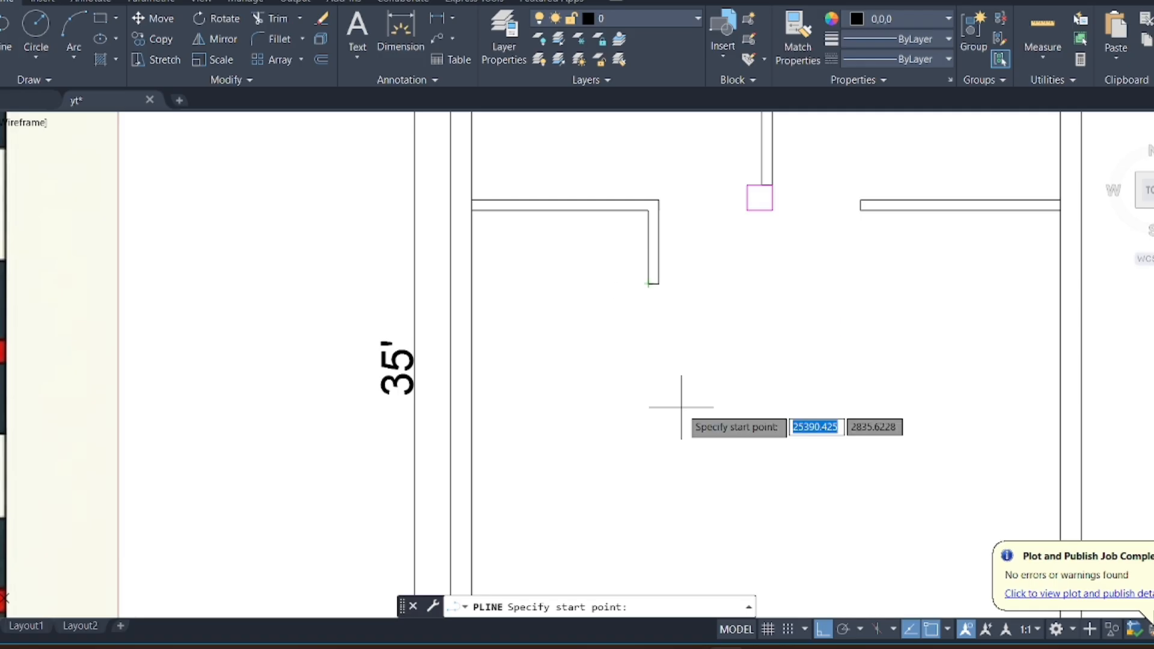
pyautogui.scroll(-5, 561, 376)
pyautogui.scroll(4, 680, 364)
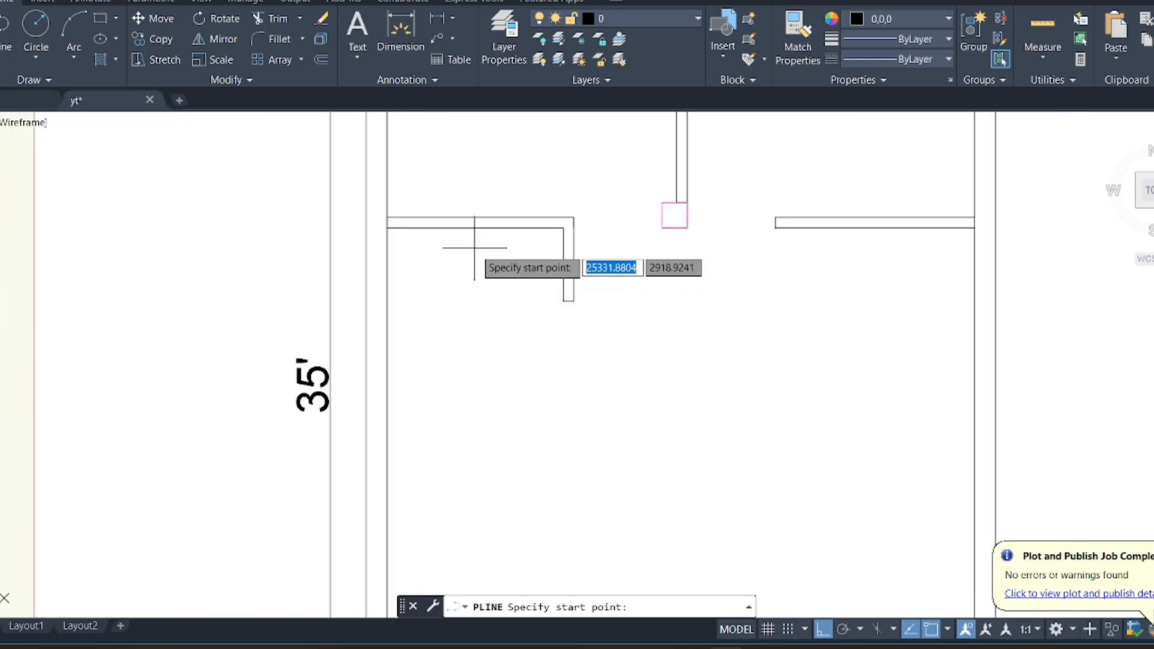
# Measure the width from the left outer wall's inner face to the short vertical wall with a linear dimension, and delete the dimension
pyautogui.click(437, 18)
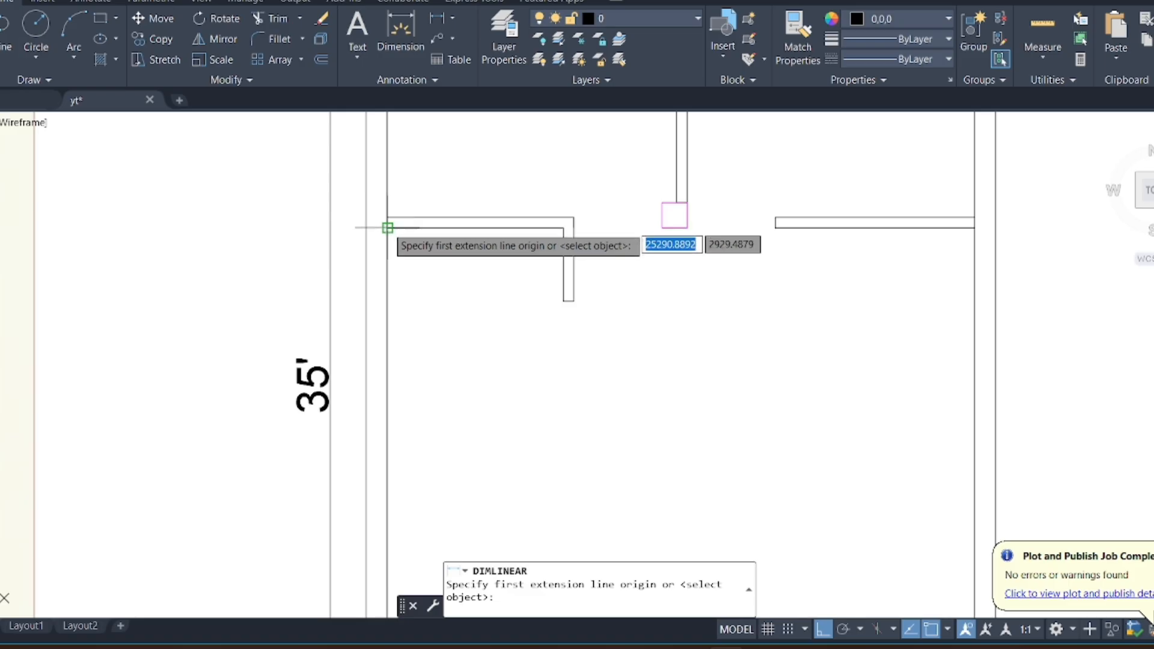
pyautogui.click(388, 228)
pyautogui.click(564, 228)
pyautogui.click(529, 263)
pyautogui.click(531, 247)
pyautogui.click(507, 283)
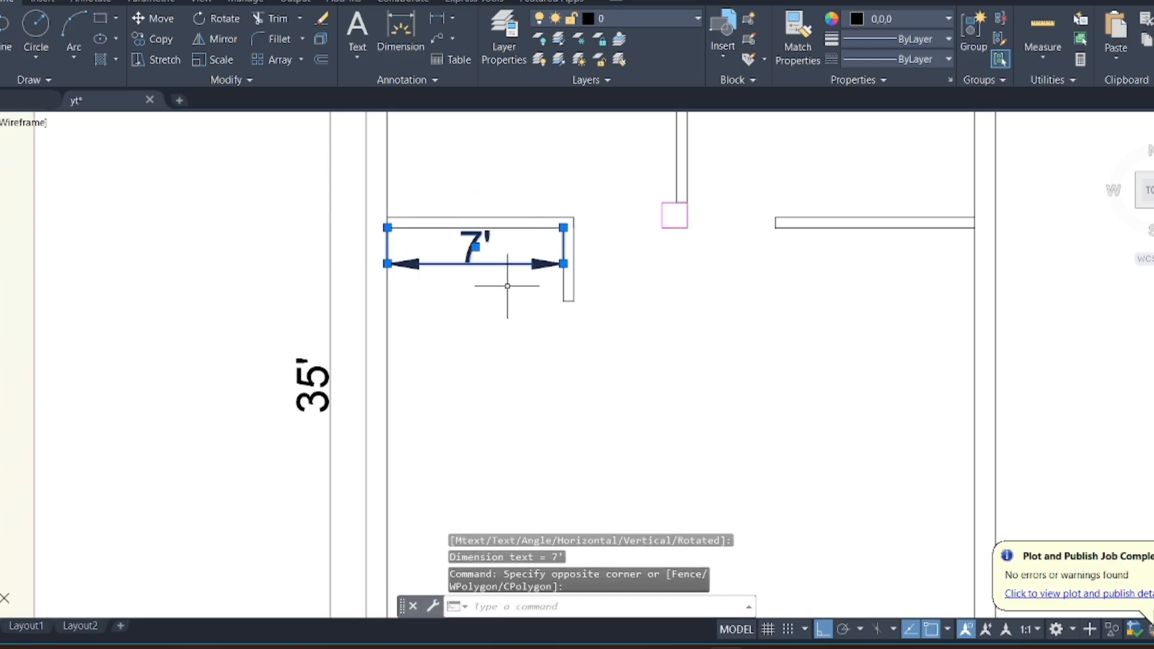
pyautogui.press('Delete')
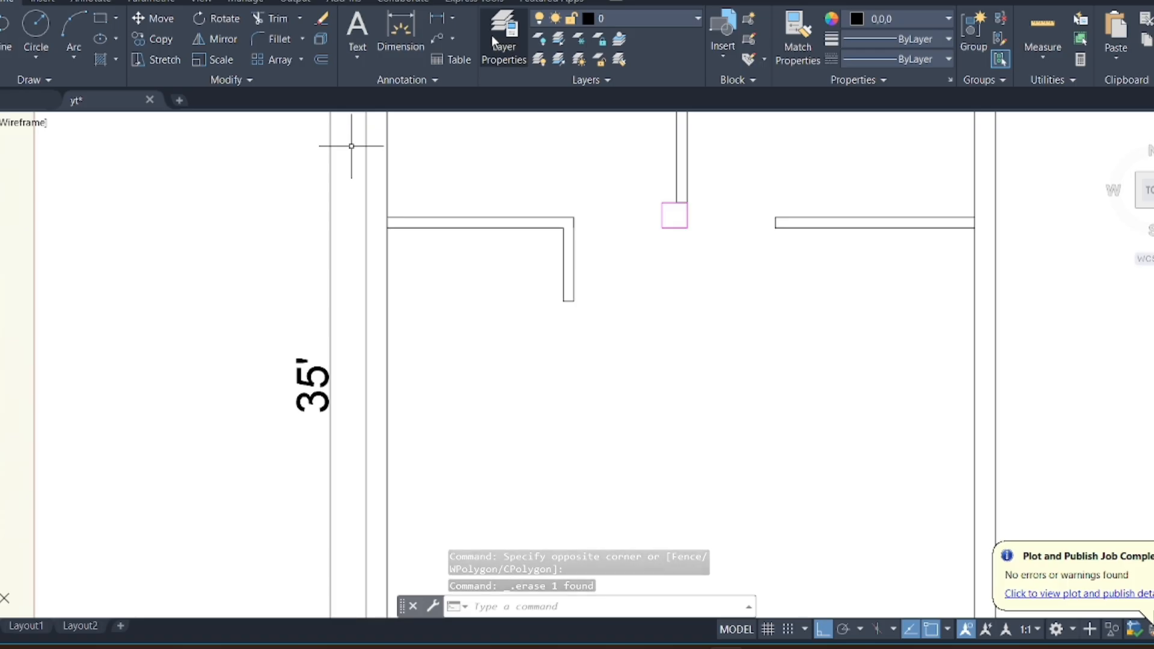
# Draw a horizontal polyline starting 30 below the short vertical wall's lower outer corner and ending inside the left outer wall
pyautogui.click(435, 20)
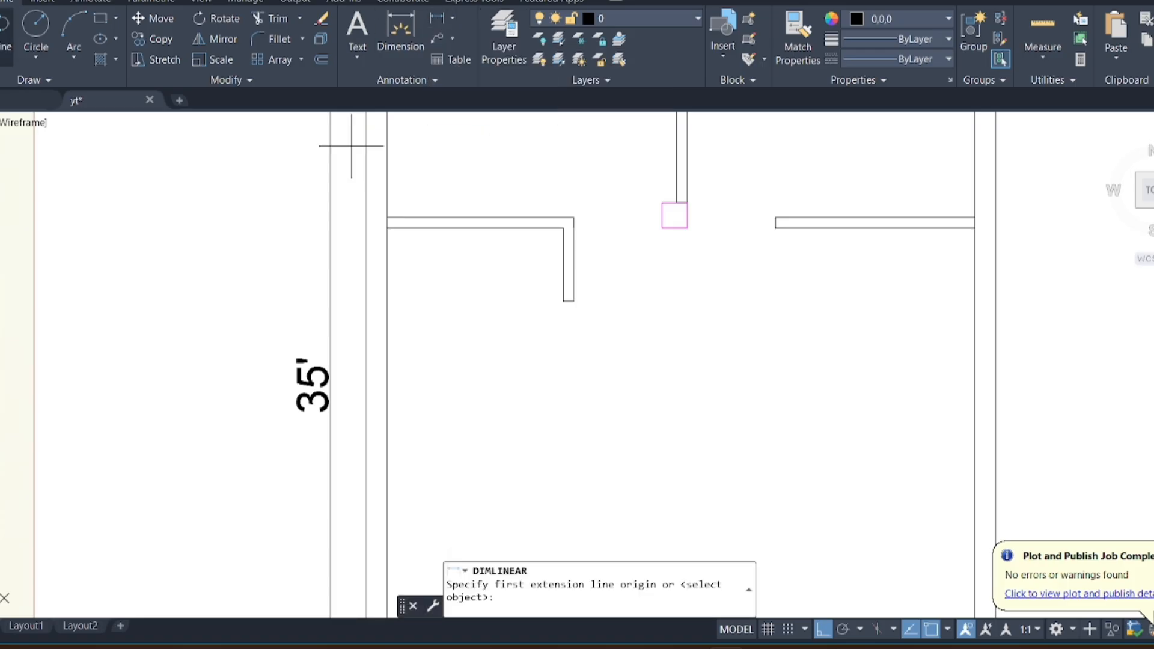
pyautogui.click(4, 29)
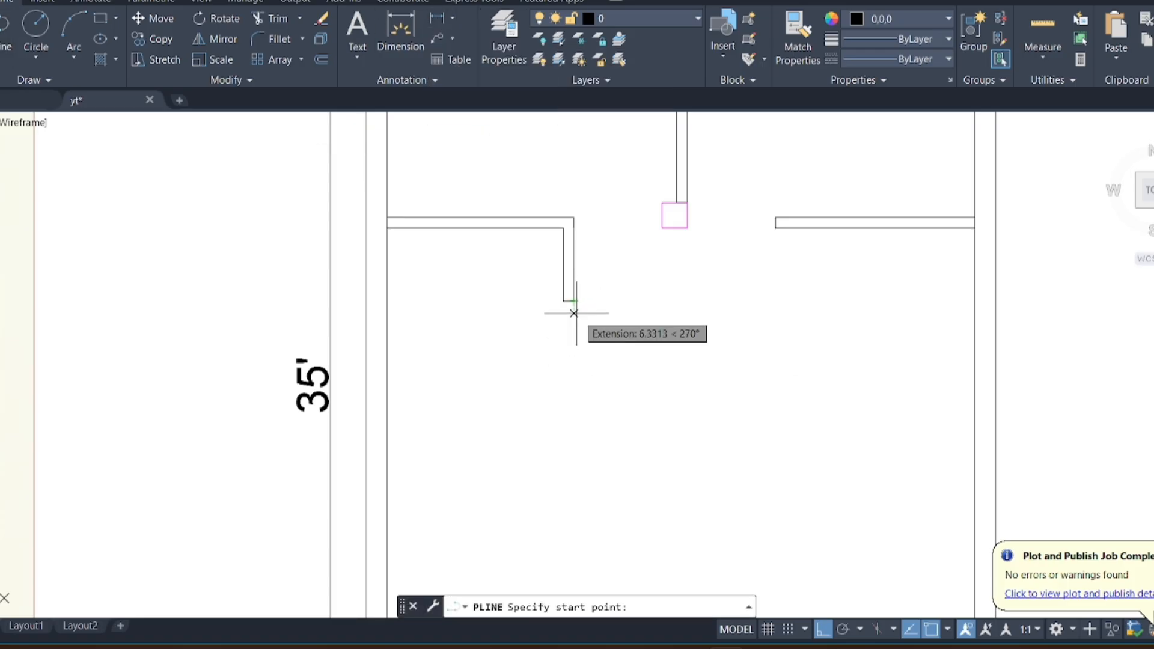
pyautogui.write('3')
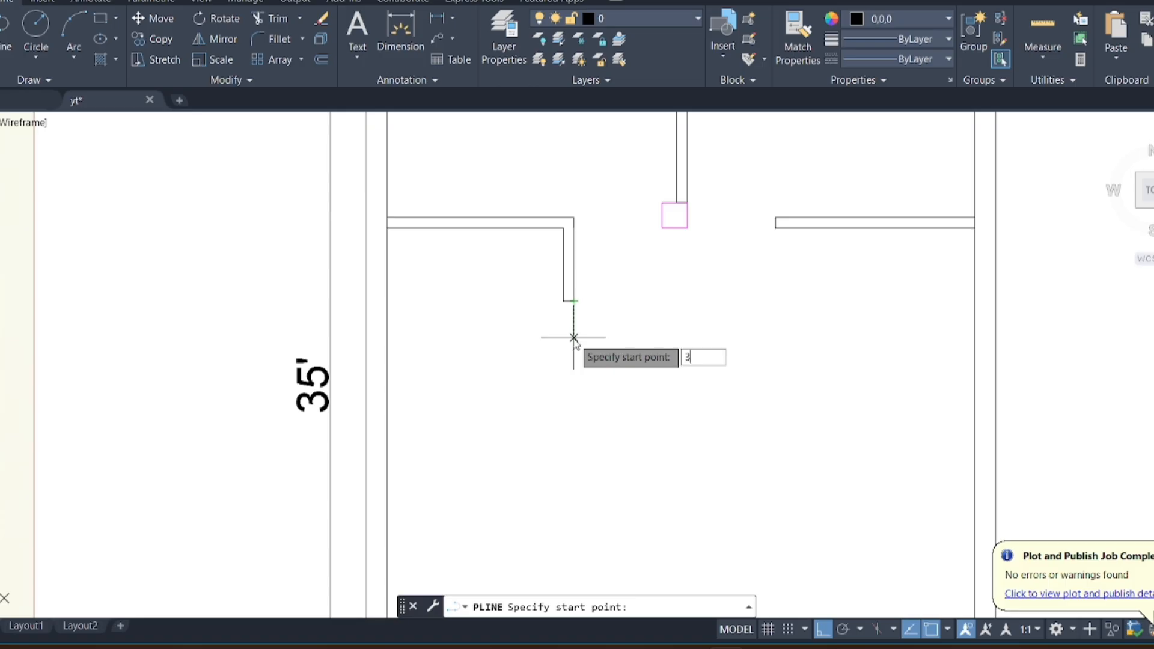
pyautogui.write('0')
pyautogui.press('Return')
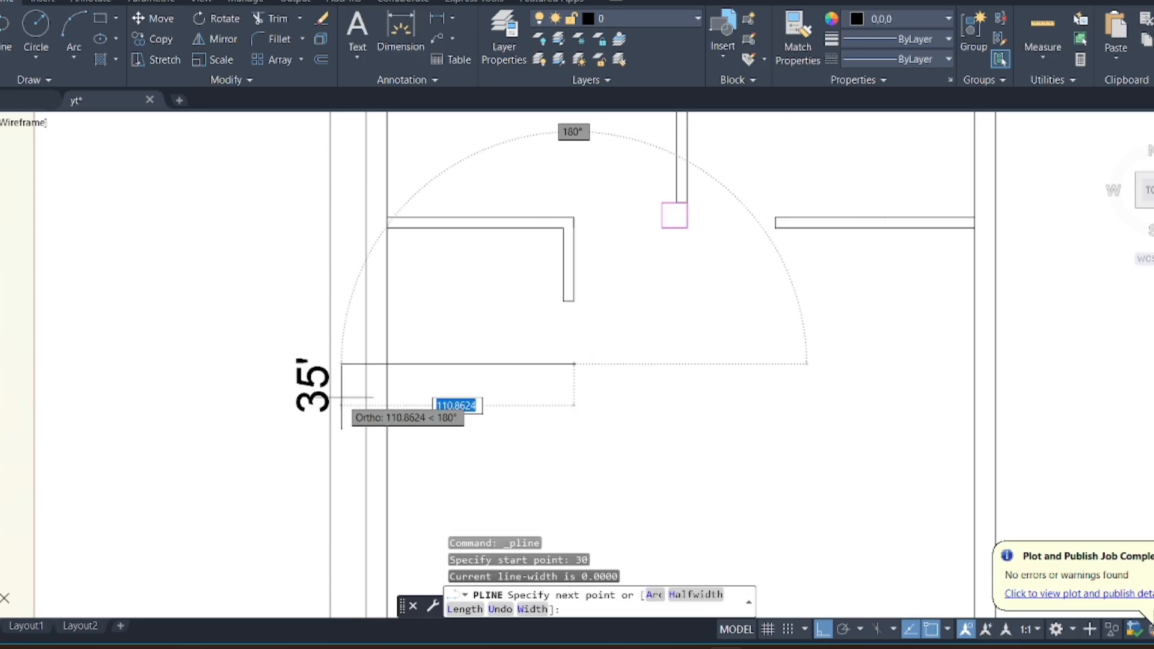
pyautogui.scroll(3, 361, 378)
pyautogui.click(400, 344)
pyautogui.press('Escape')
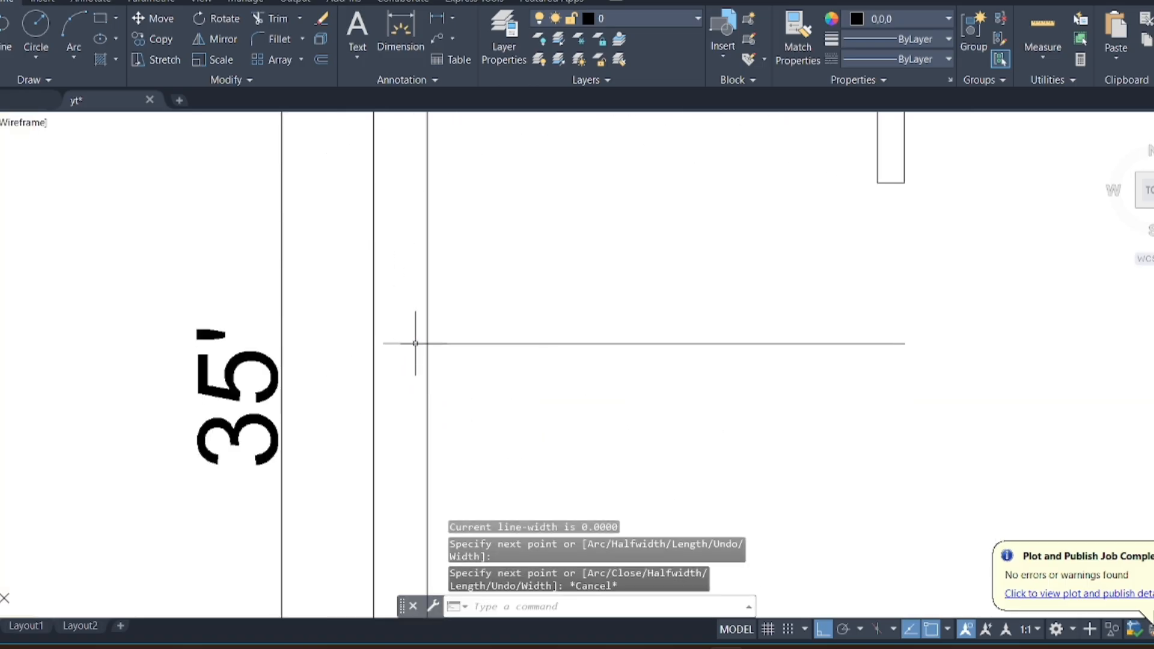
# Measure the distance from the left partition wall's lower face to the new horizontal line with a linear dimension, and delete the dimension
pyautogui.scroll(-3, 479, 357)
pyautogui.click(445, 21)
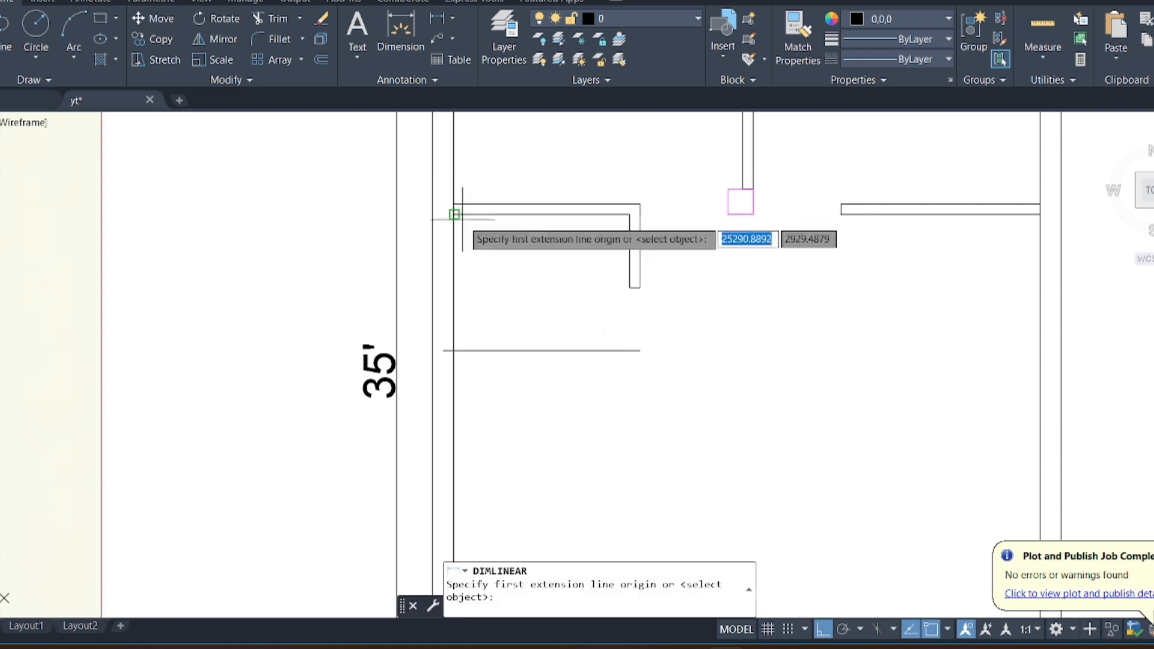
pyautogui.click(453, 214)
pyautogui.click(453, 350)
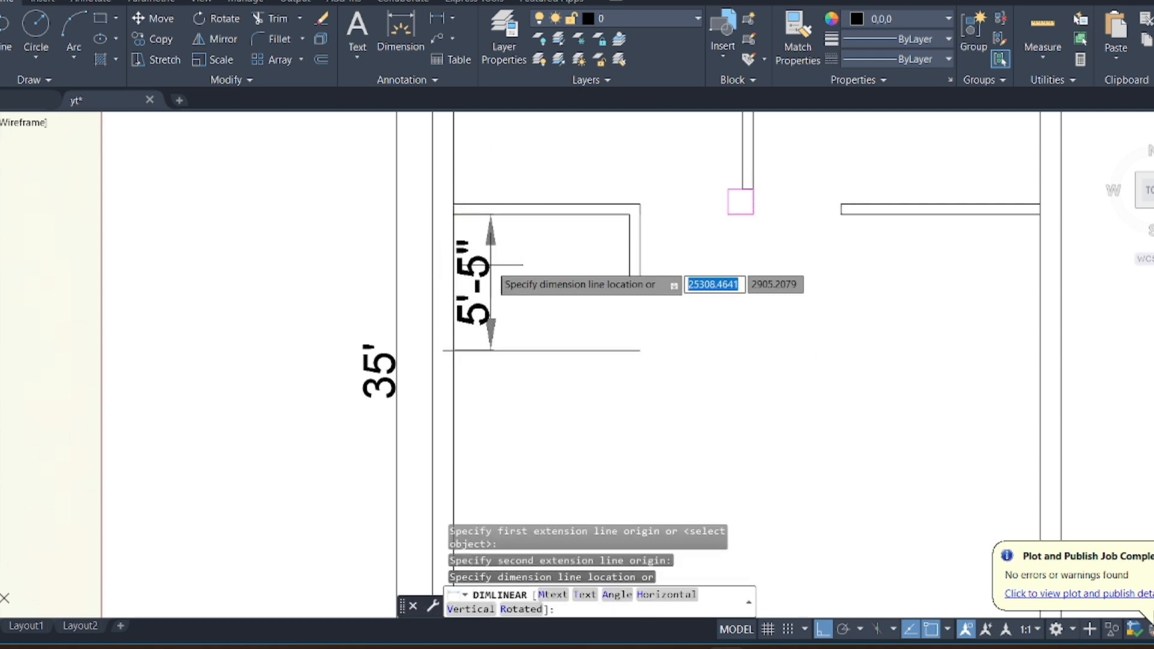
pyautogui.click(491, 266)
pyautogui.click(499, 264)
pyautogui.click(480, 278)
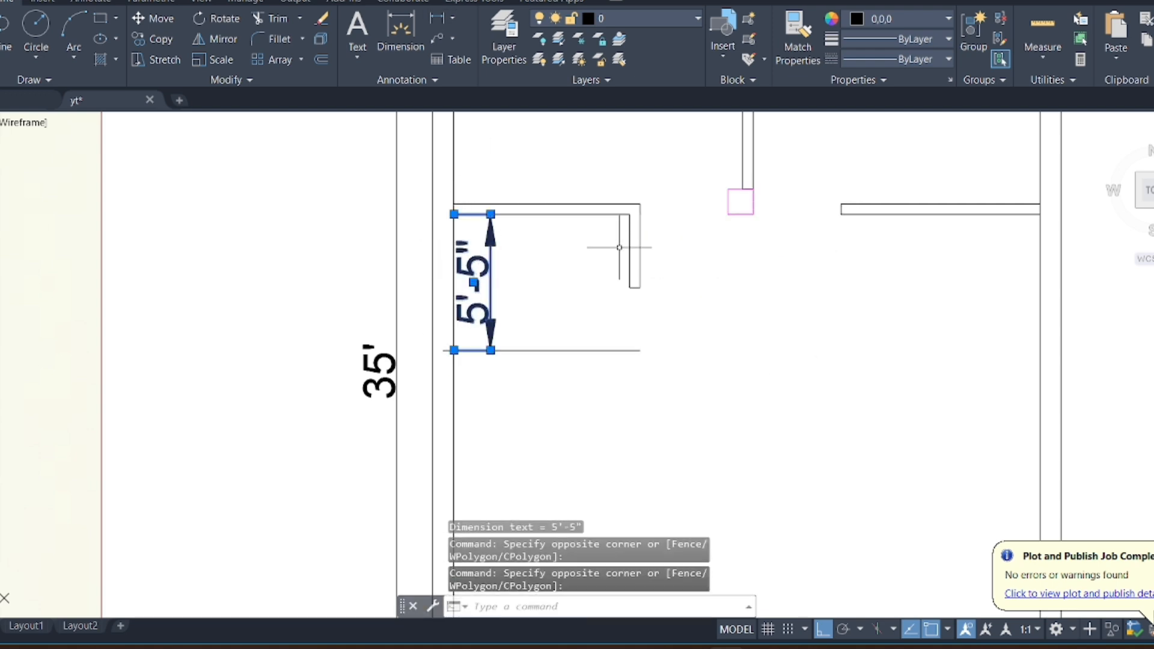
pyautogui.press('Delete')
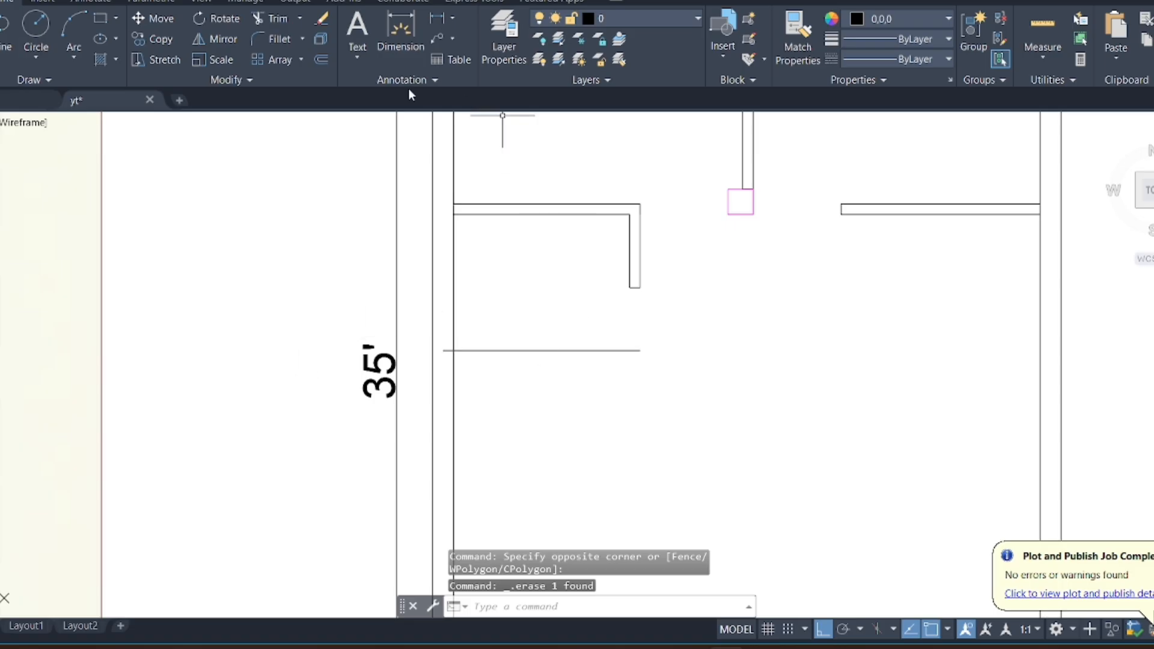
# Draw a polyline from the horizontal line's free end, going 5 down and back into the left outer wall
pyautogui.write('pl')
pyautogui.press('Return')
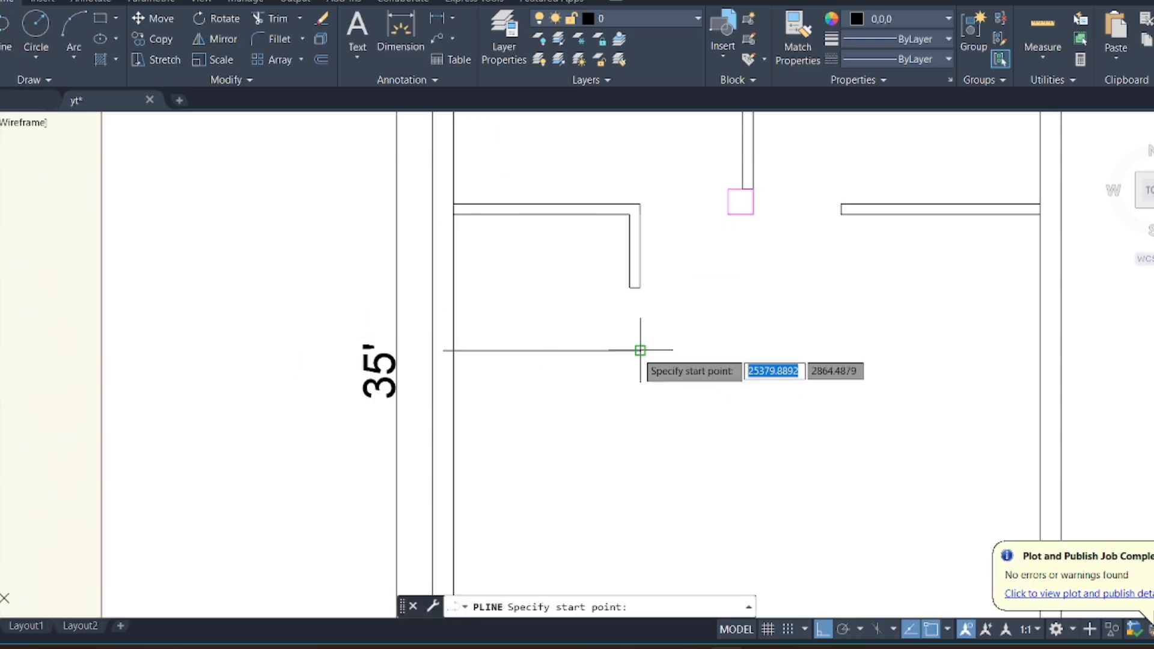
pyautogui.click(641, 350)
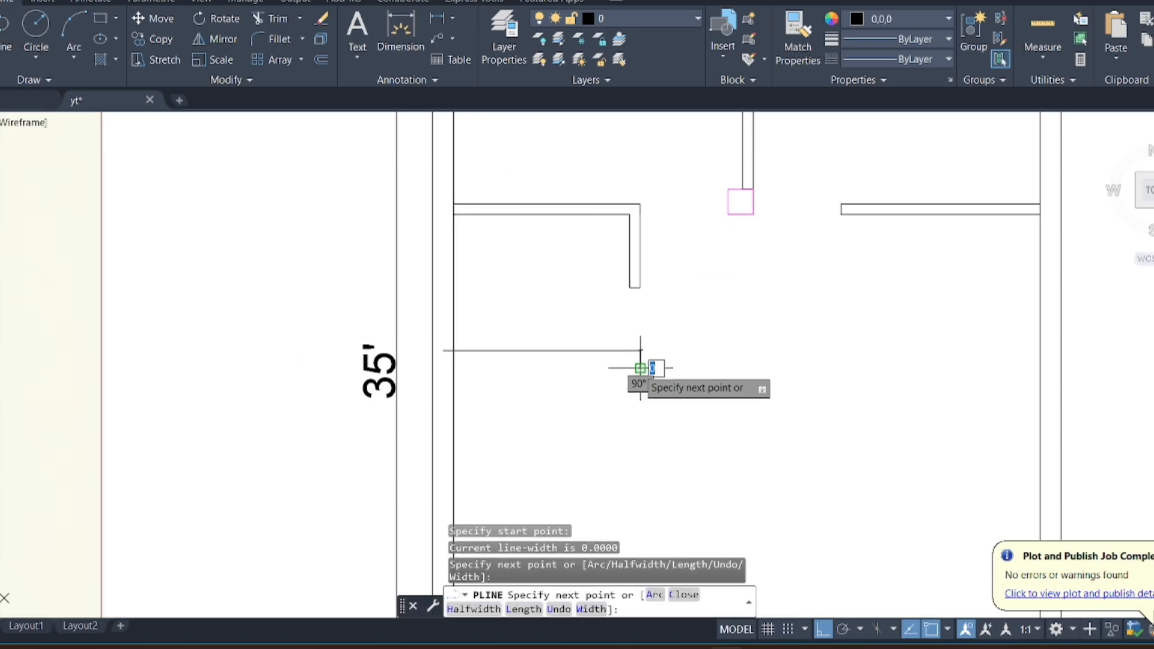
pyautogui.hotkey('ctrl', 'z')
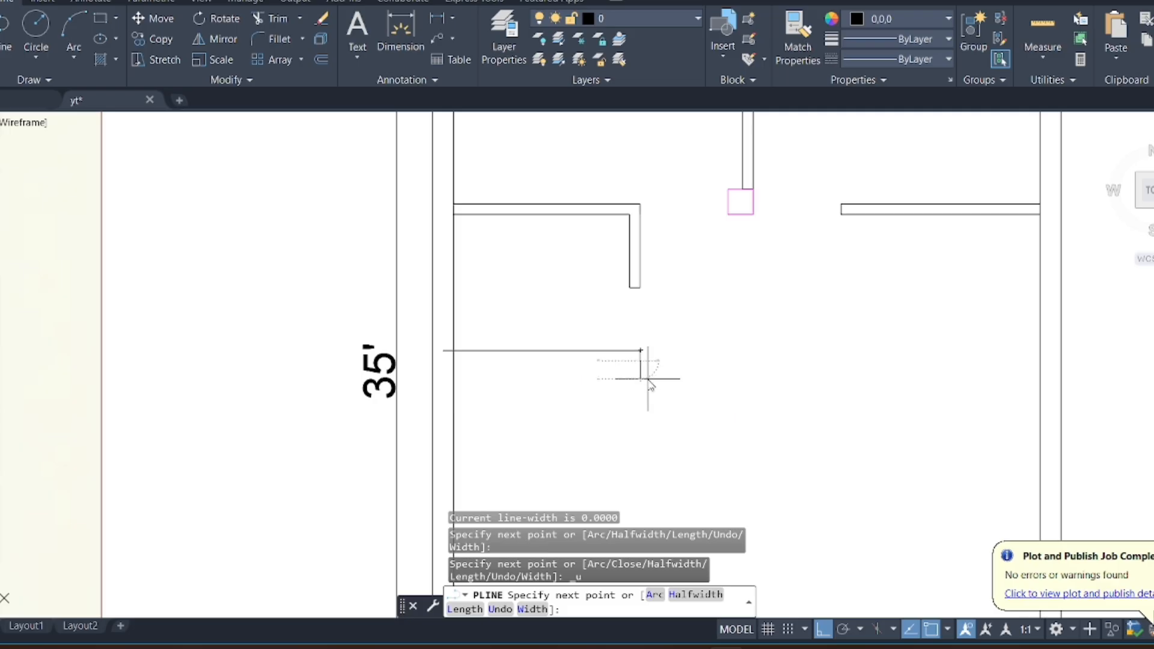
pyautogui.write('5')
pyautogui.press('Return')
pyautogui.scroll(4, 444, 370)
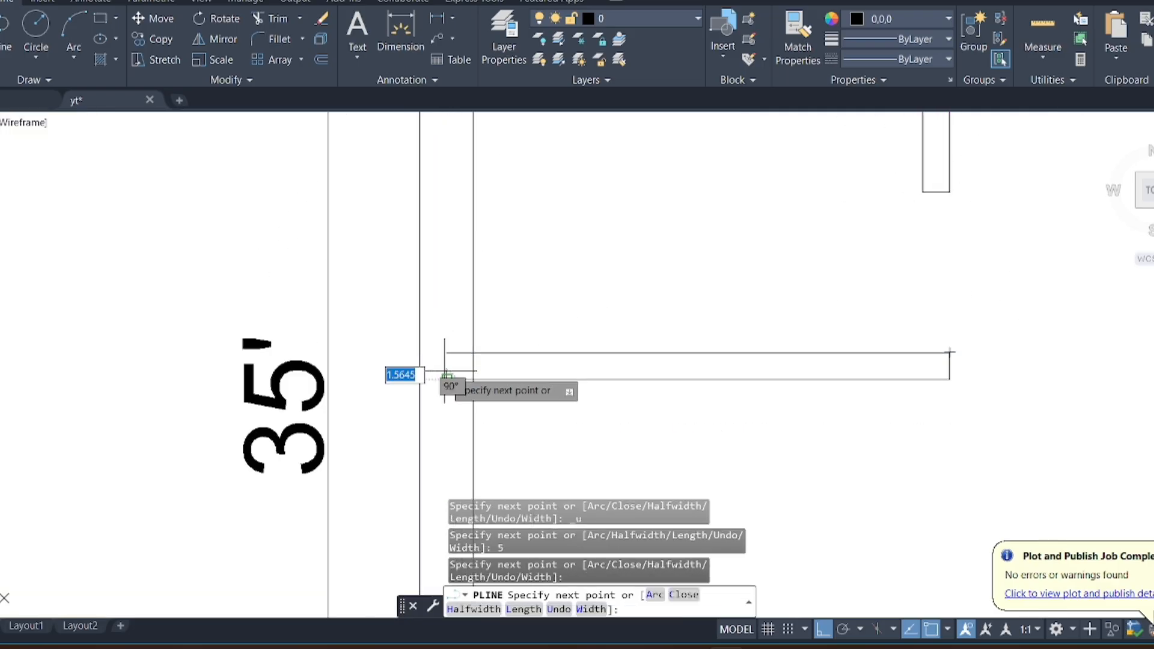
pyautogui.press('Escape')
# Trim both ends of the new partition wall's lines that extend past the left outer wall's inner face
pyautogui.press('Return')
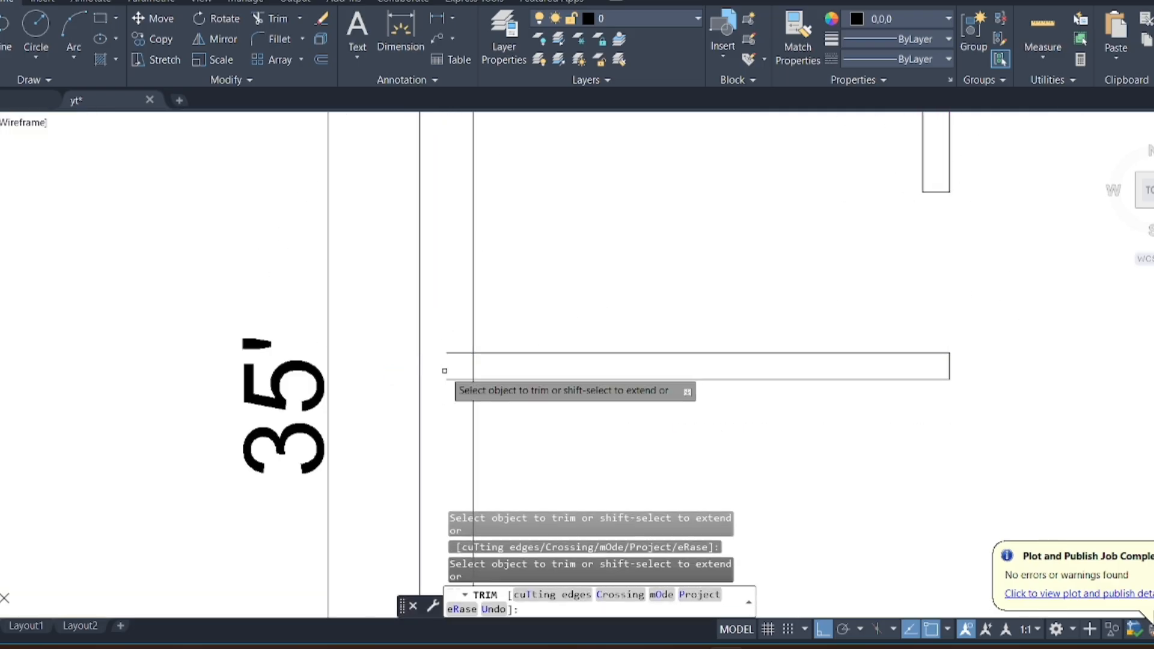
pyautogui.moveTo(464, 331); pyautogui.dragTo(452, 401)
pyautogui.scroll(-2, 541, 313)
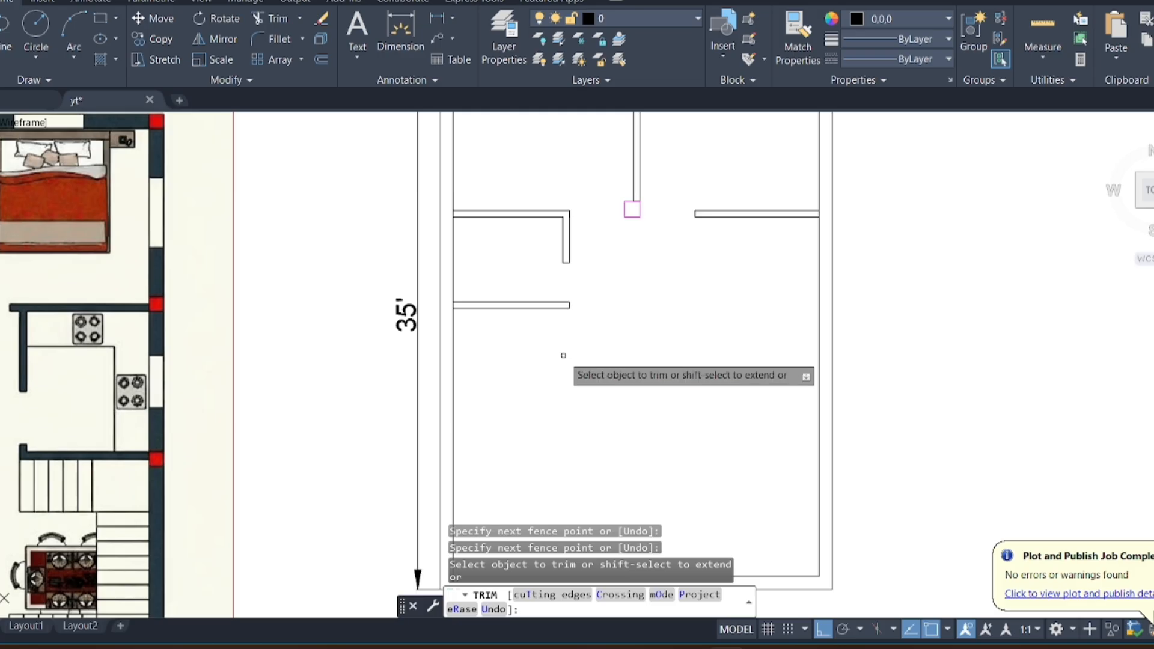
# Dimension the small left room's inner width between the outer wall and the short vertical wall with a linear dimension
pyautogui.scroll(-3, 607, 337)
pyautogui.scroll(4, 692, 228)
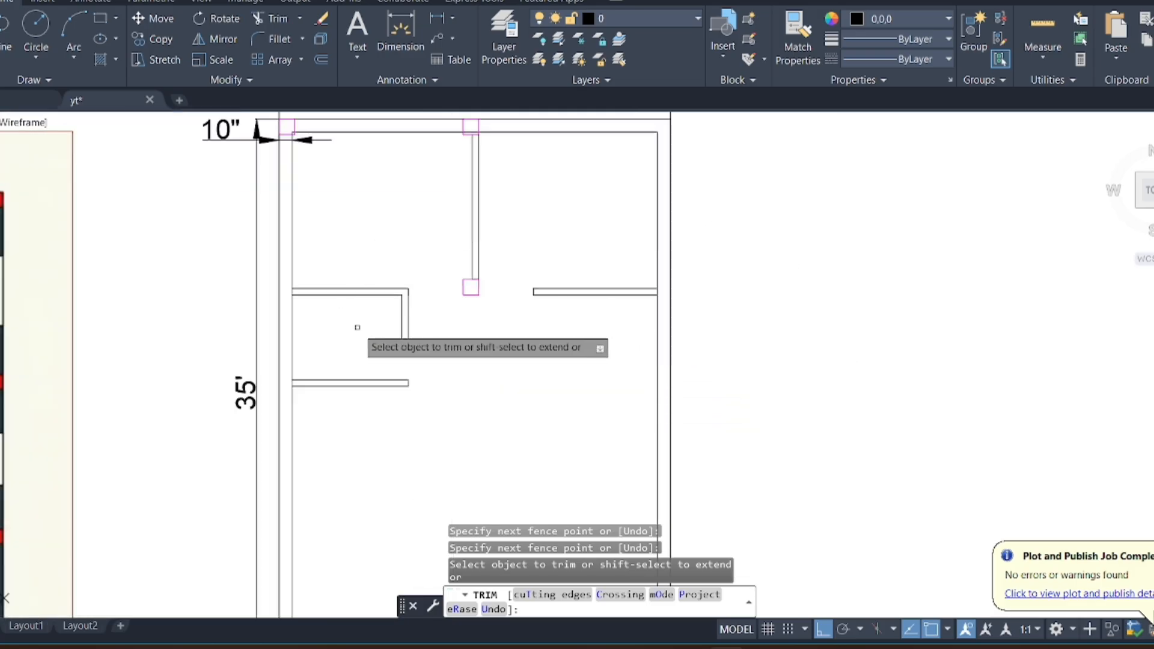
pyautogui.click(293, 294)
pyautogui.click(403, 294)
pyautogui.scroll(2, 374, 308)
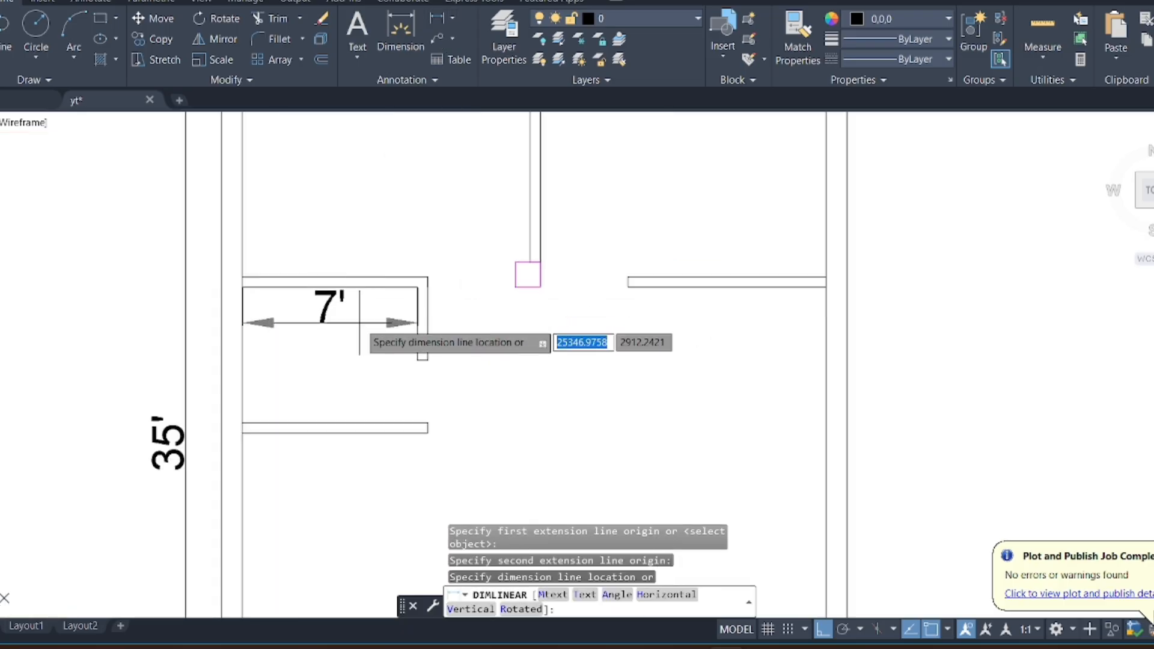
pyautogui.click(373, 322)
# Add a vertical linear dimension between the small left room's two horizontal partition walls
pyautogui.click(436, 18)
pyautogui.click(244, 287)
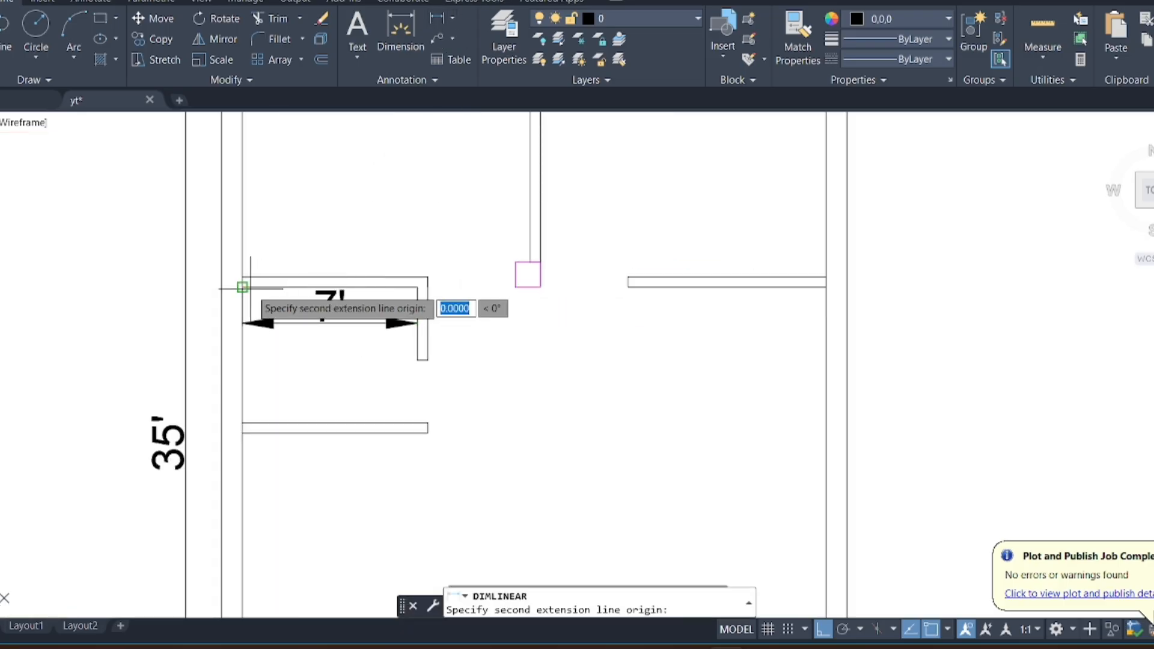
pyautogui.click(243, 423)
pyautogui.click(270, 394)
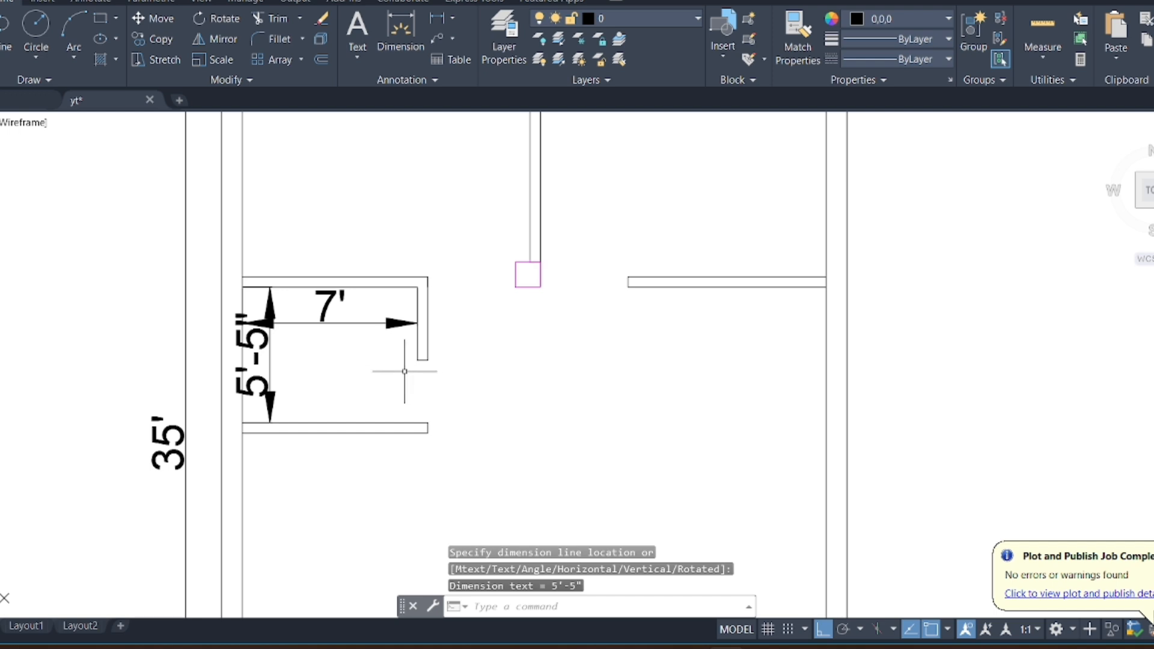
pyautogui.scroll(-2, 443, 362)
pyautogui.scroll(4, 444, 366)
pyautogui.scroll(-4, 481, 343)
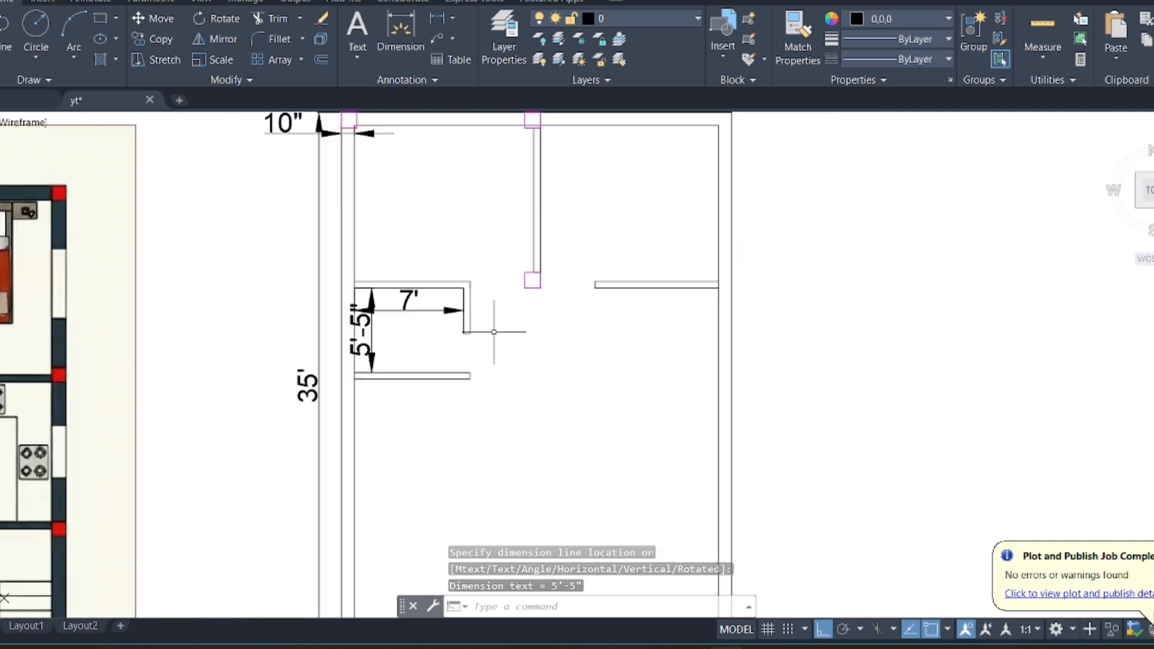
pyautogui.scroll(-3, 497, 347)
pyautogui.scroll(3, 514, 316)
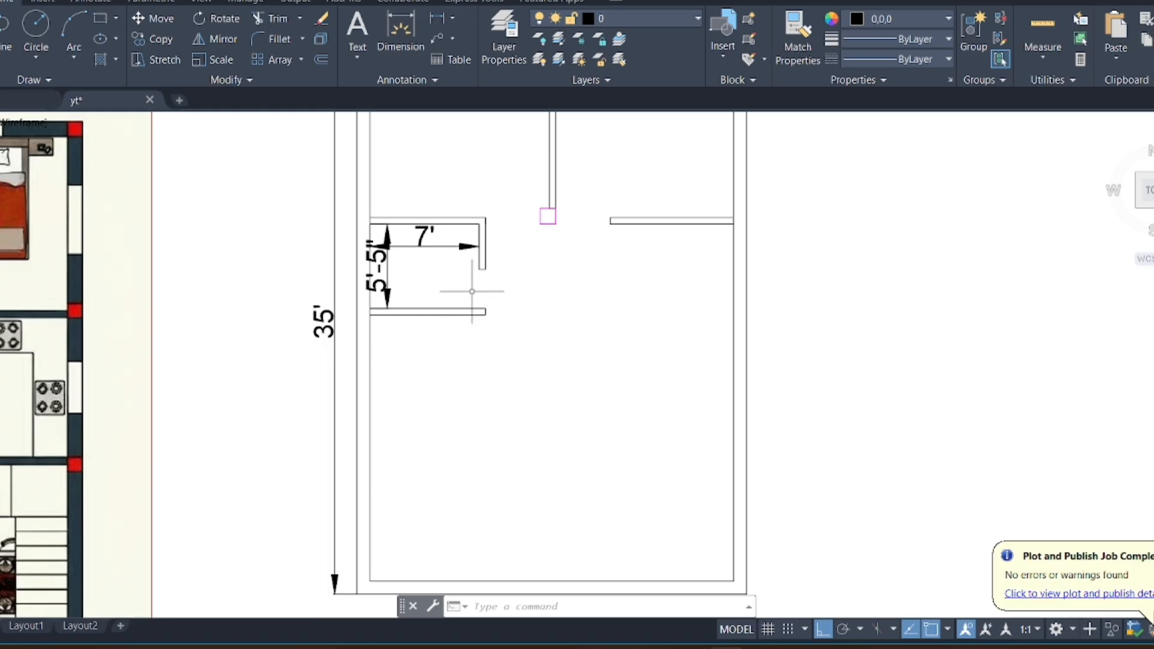
pyautogui.scroll(-2, 464, 299)
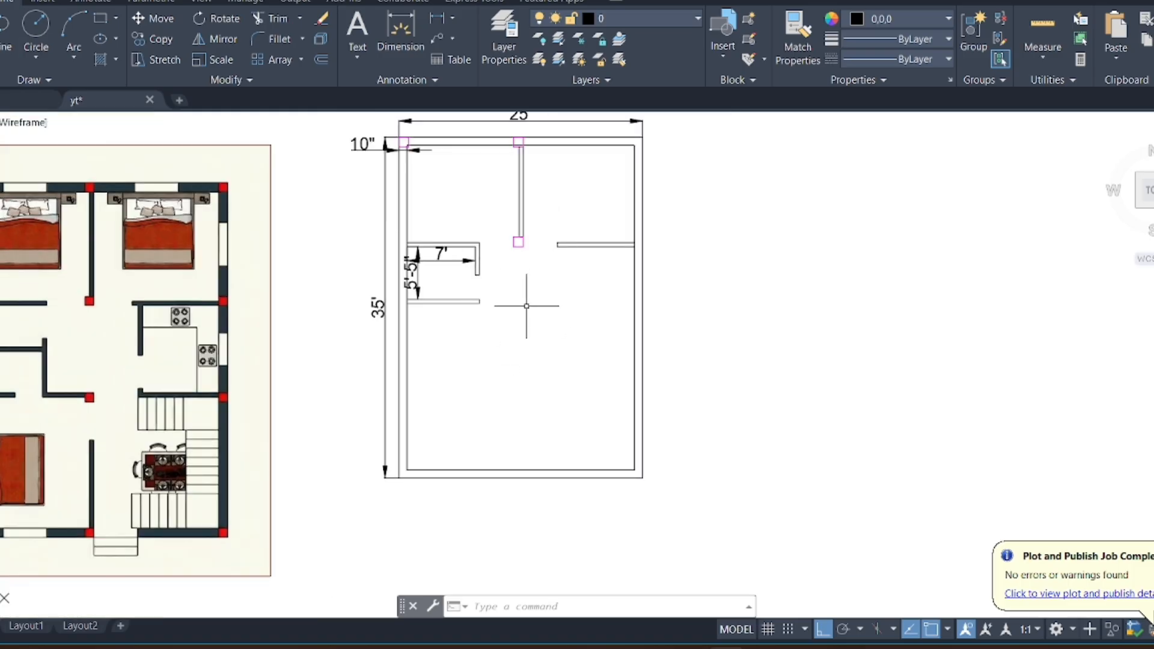
# Draw a polyline on the left outer wall's inner face, starting 53 below the lower partition's top edge, going 54 right, 5 down and back into the wall
pyautogui.scroll(4, 472, 326)
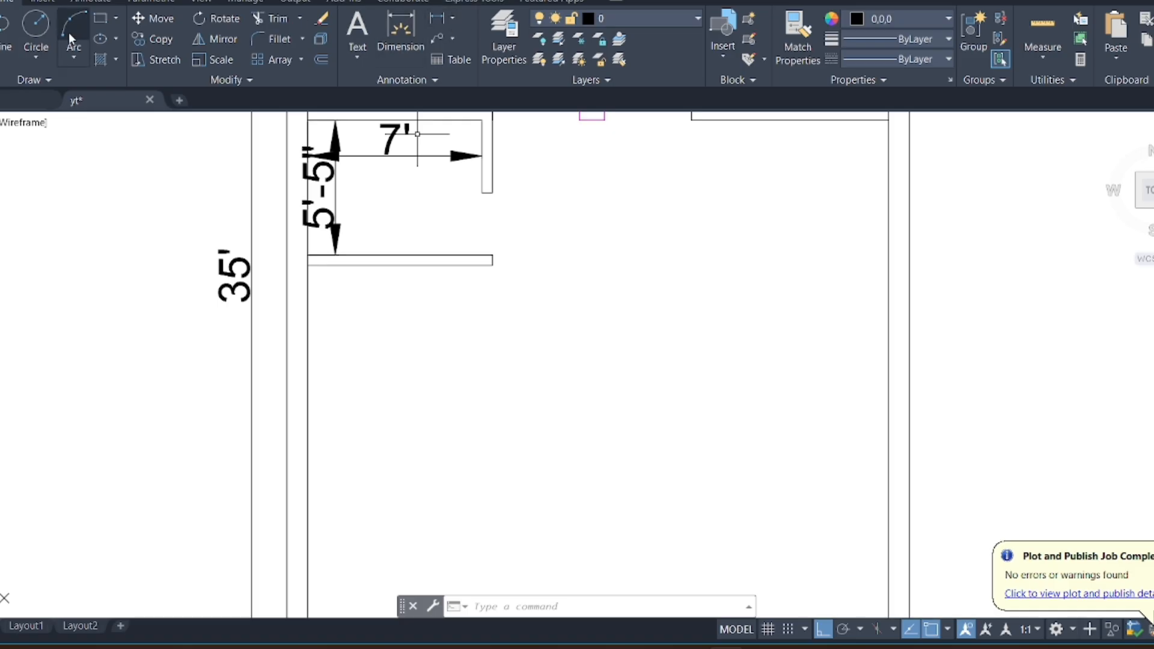
pyautogui.write('pl')
pyautogui.press('Return')
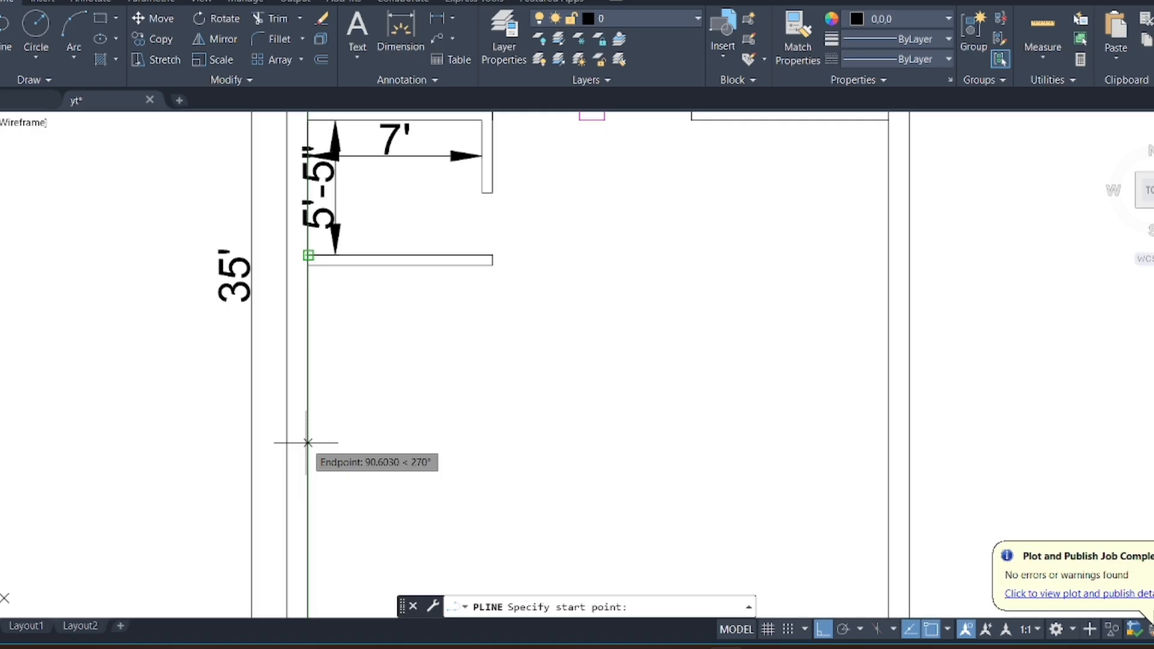
pyautogui.write('53')
pyautogui.press('Return')
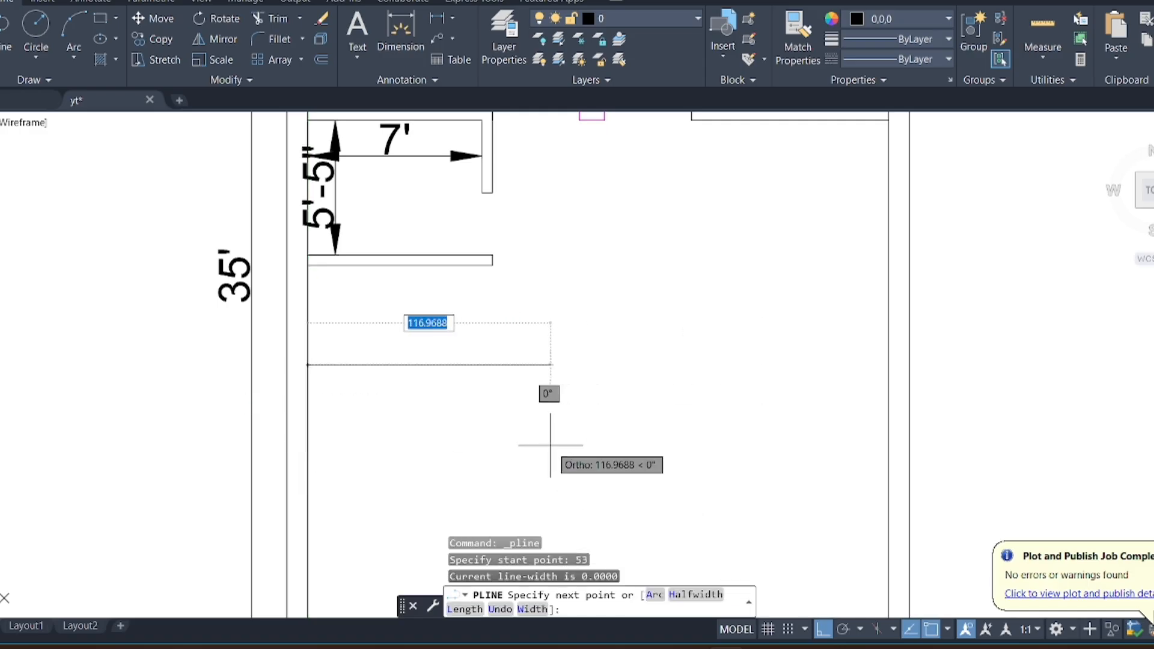
pyautogui.write('54')
pyautogui.press('Return')
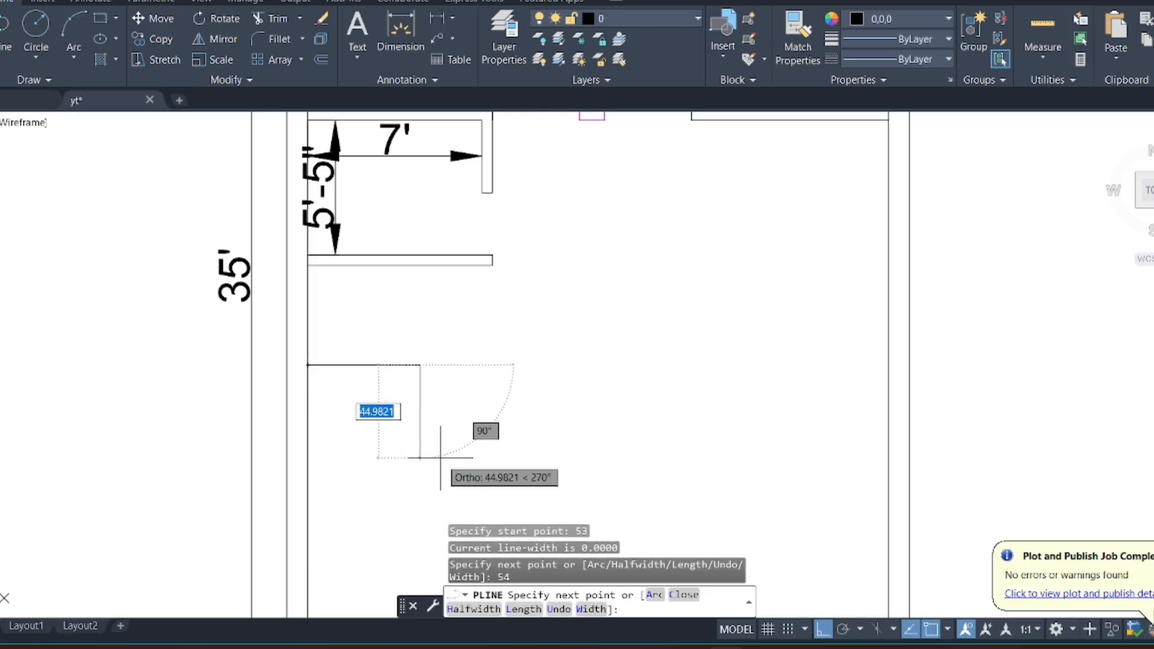
pyautogui.write('5')
pyautogui.press('Return')
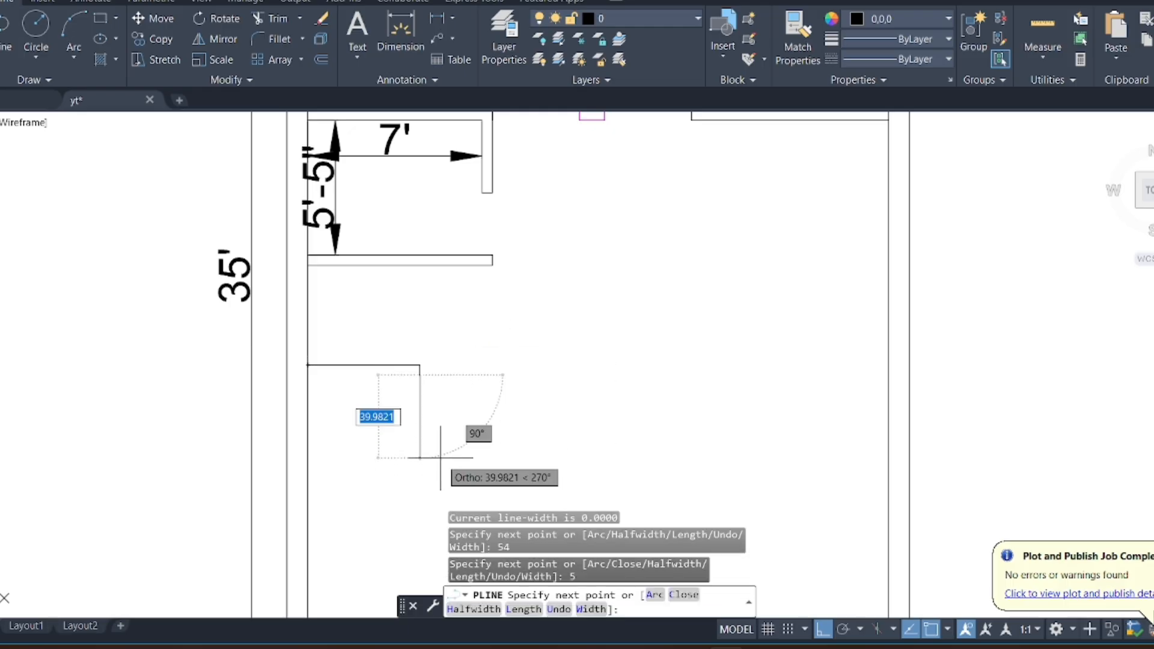
pyautogui.scroll(4, 304, 382)
pyautogui.press('Escape')
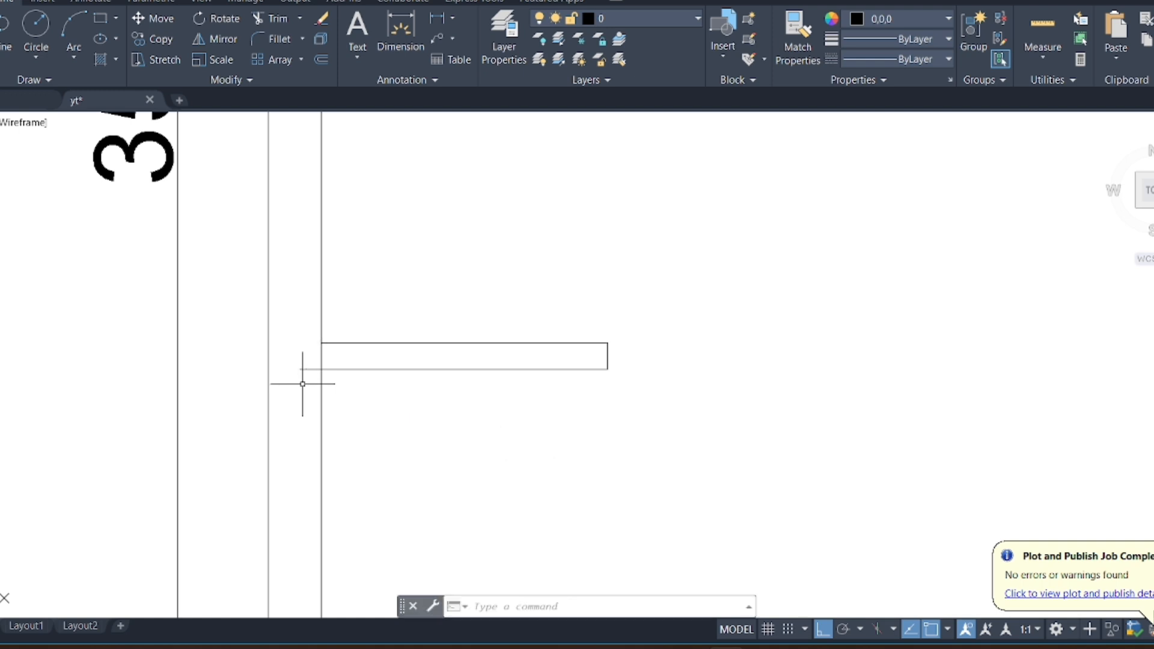
# Trim the end of the 54-long partition's lower line that extends past the left outer wall's inner face
pyautogui.write('tr')
pyautogui.press('Return')
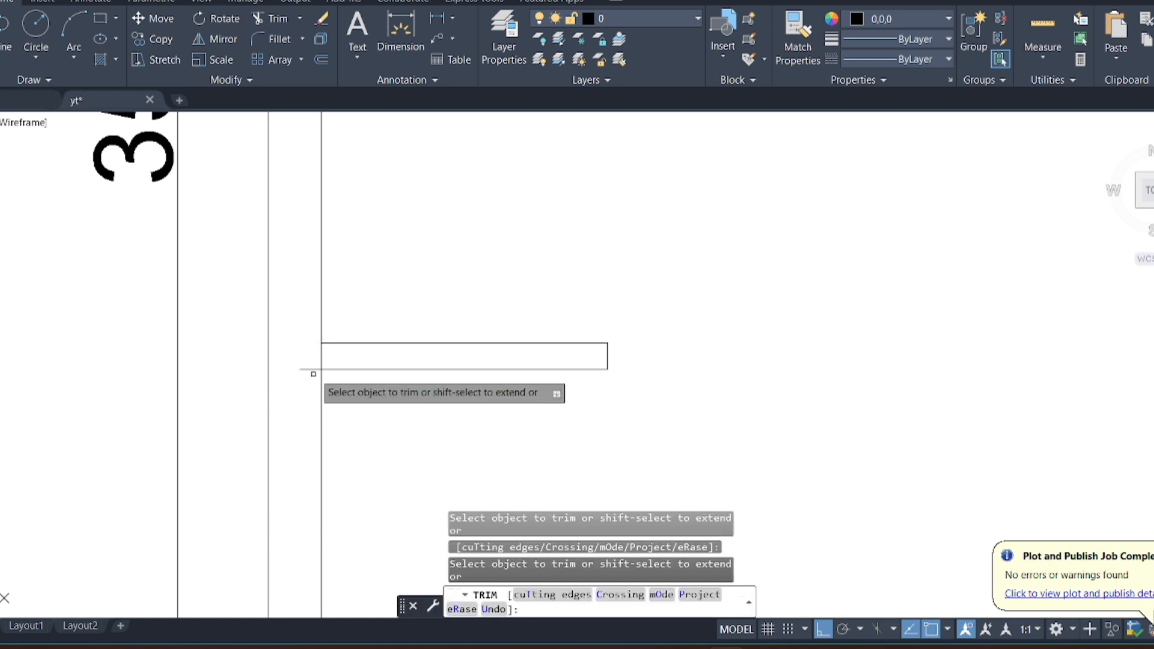
pyautogui.scroll(-3, 549, 382)
pyautogui.press('Escape')
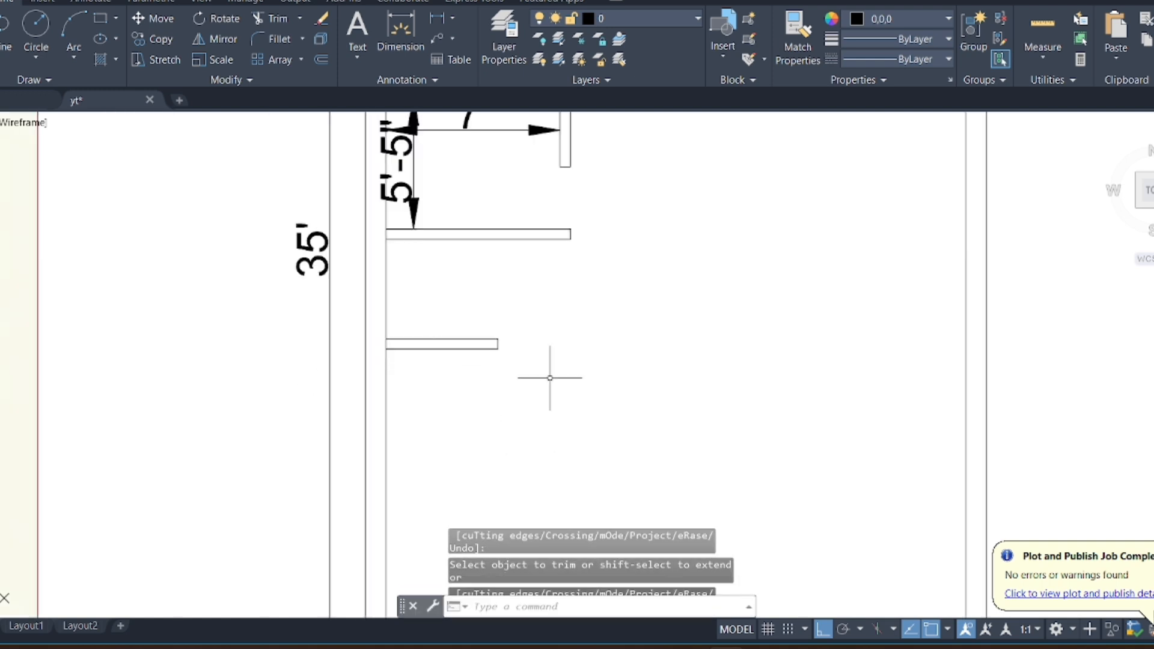
# Draw a 48-long vertical polyline down from the lower partition's lower right corner, level with the 54-long partition's top edge
pyautogui.scroll(-4, 675, 305)
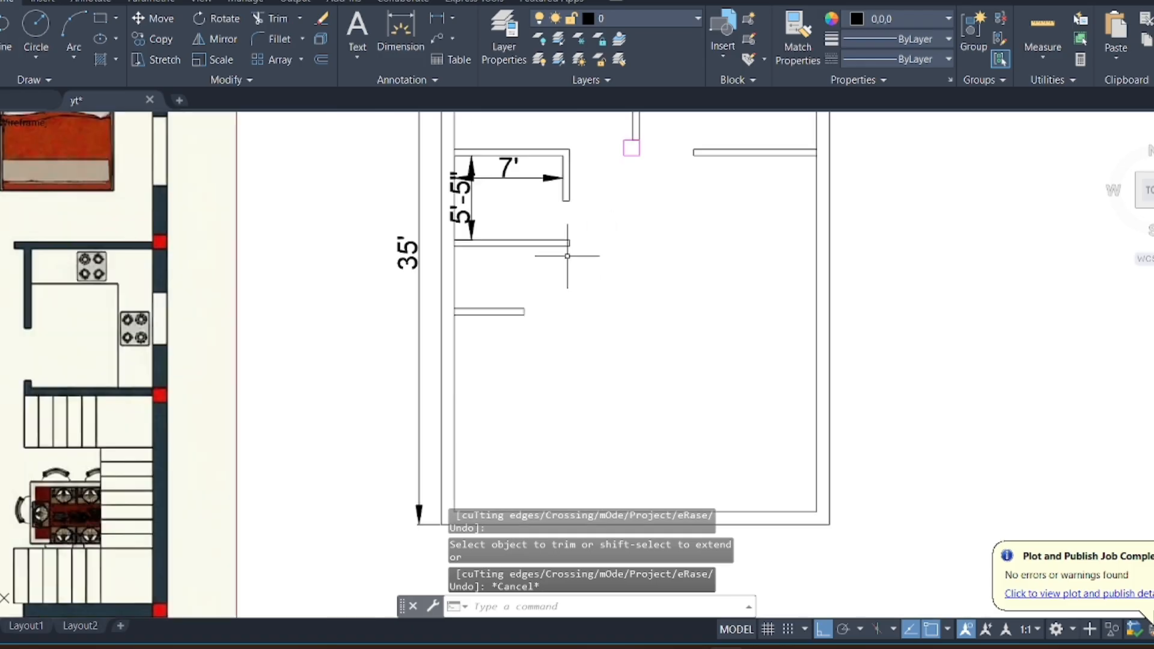
pyautogui.write('pl')
pyautogui.press('Return')
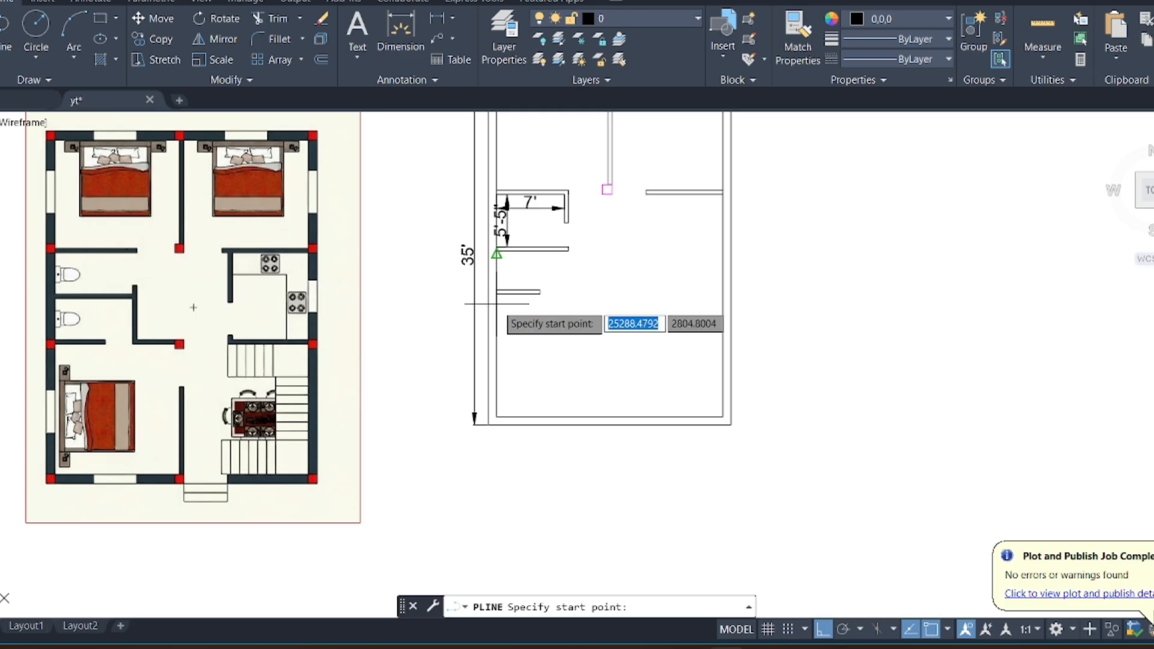
pyautogui.scroll(-2, 496, 320)
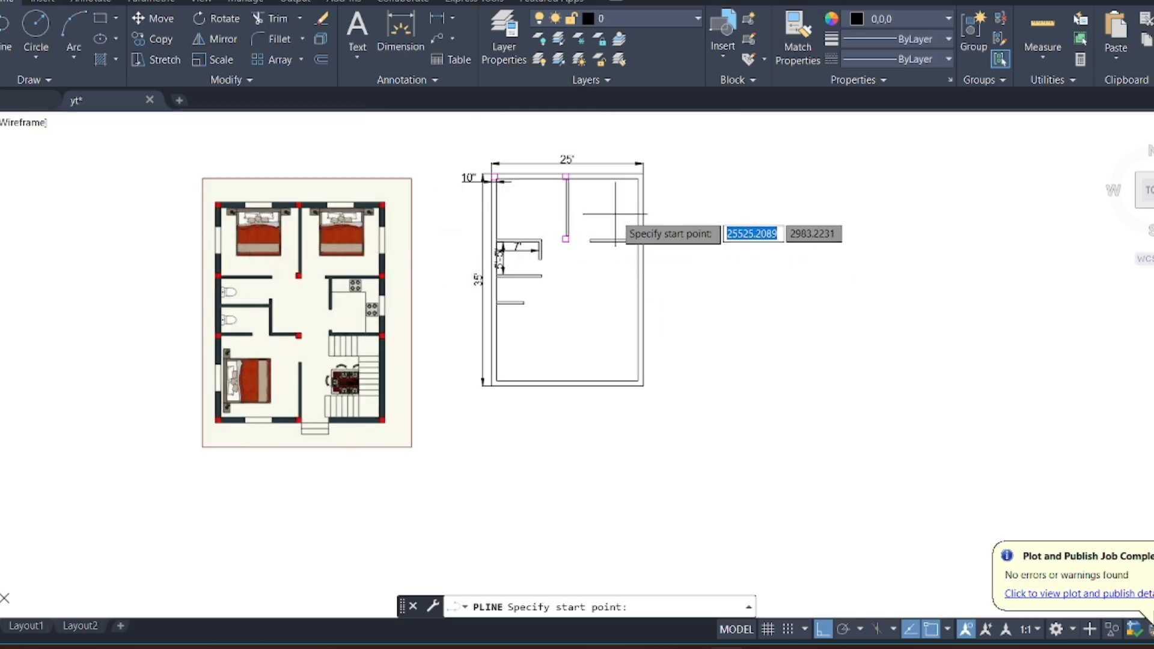
pyautogui.scroll(2, 252, 290)
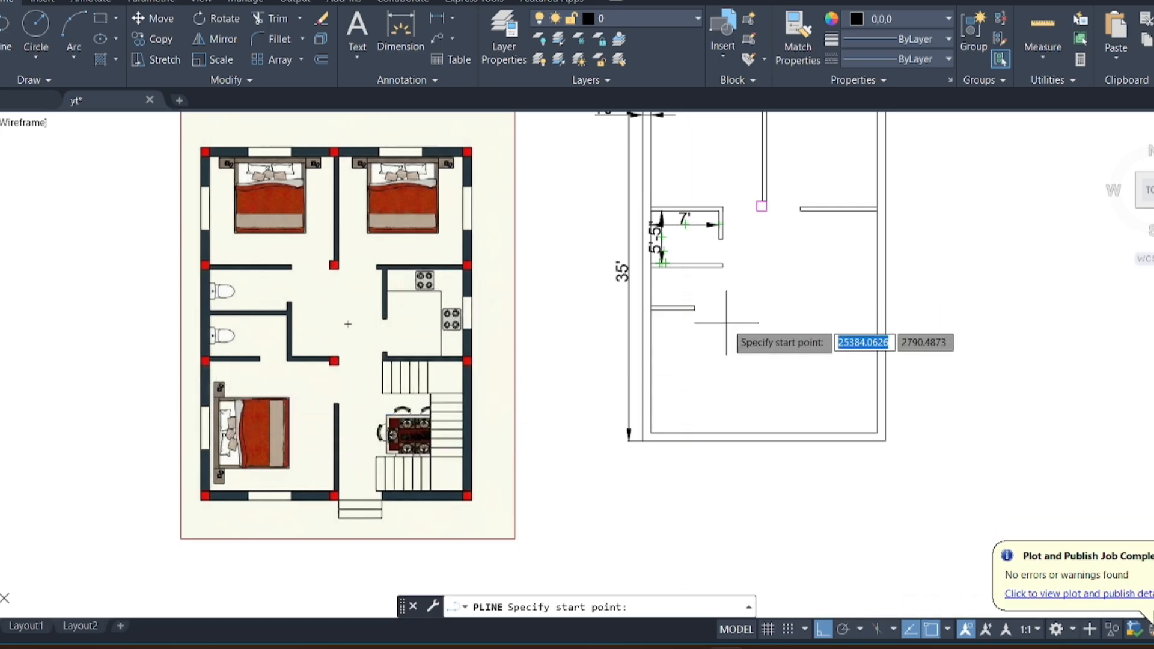
pyautogui.scroll(3, 714, 316)
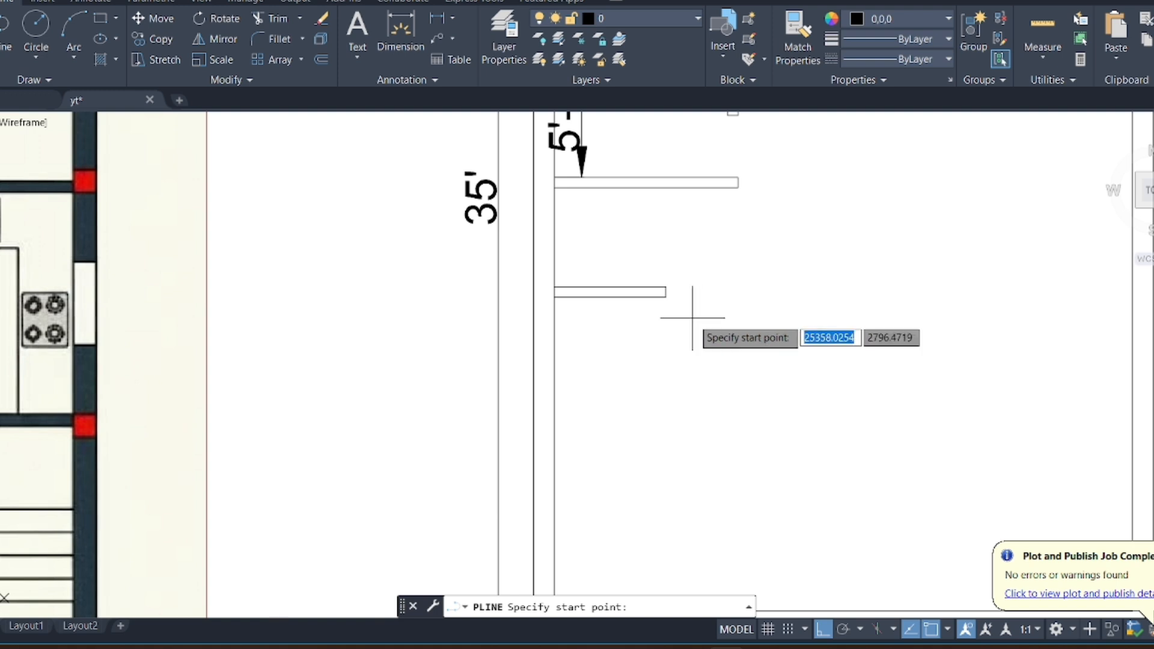
pyautogui.scroll(-2, 739, 277)
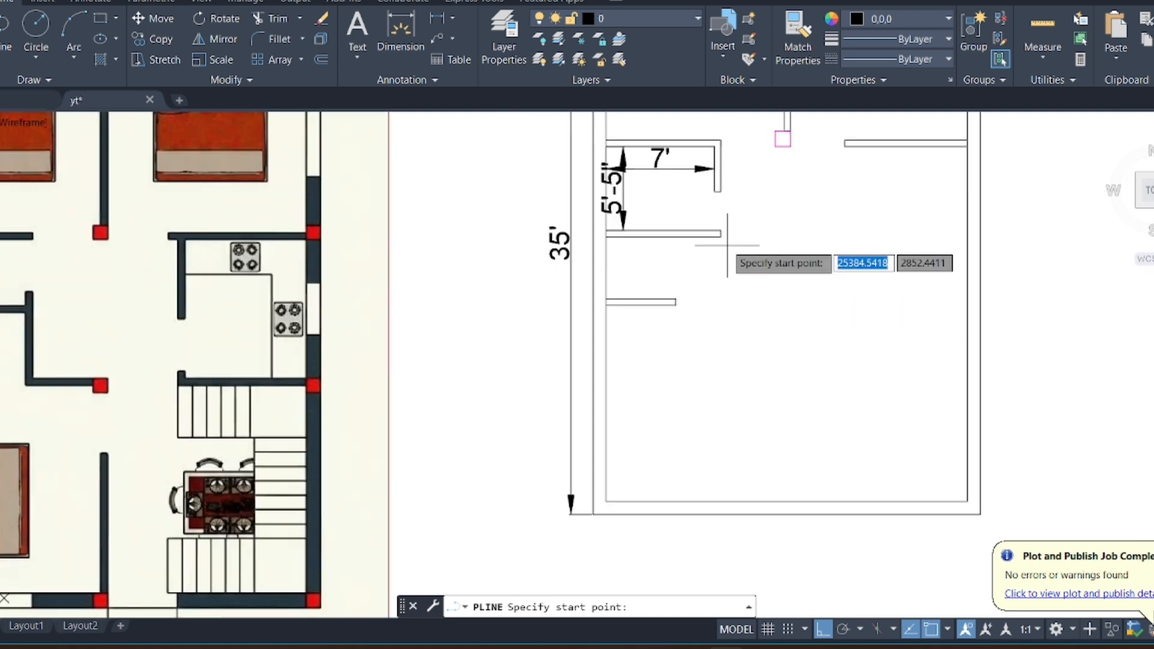
pyautogui.scroll(4, 721, 235)
pyautogui.click(728, 226)
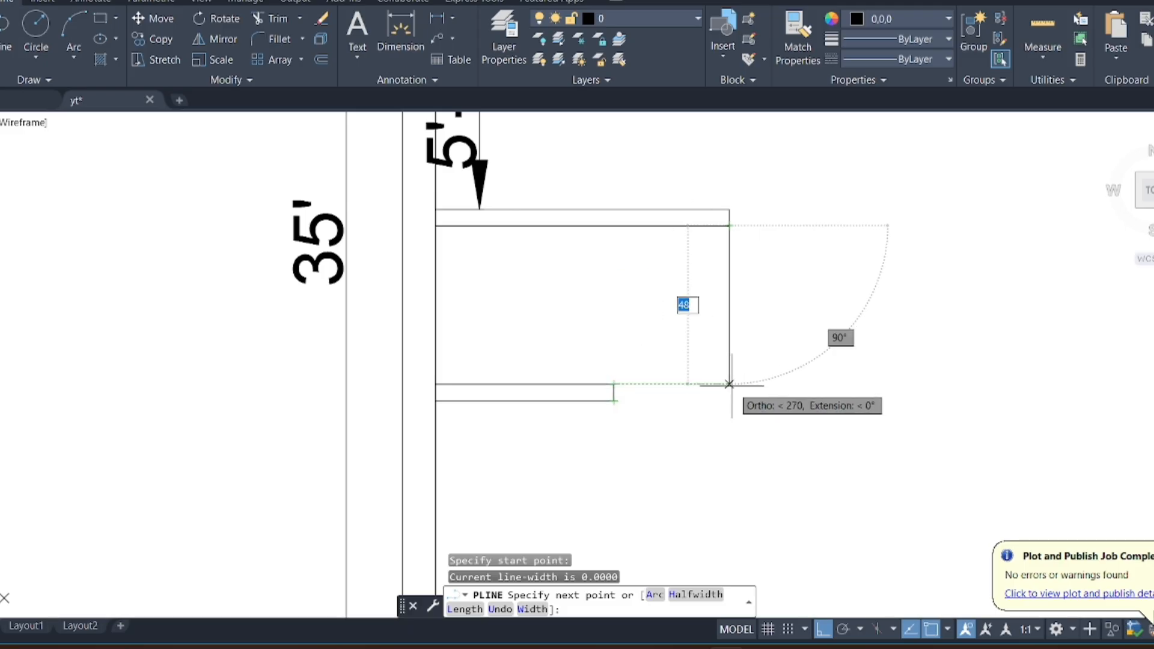
pyautogui.click(729, 384)
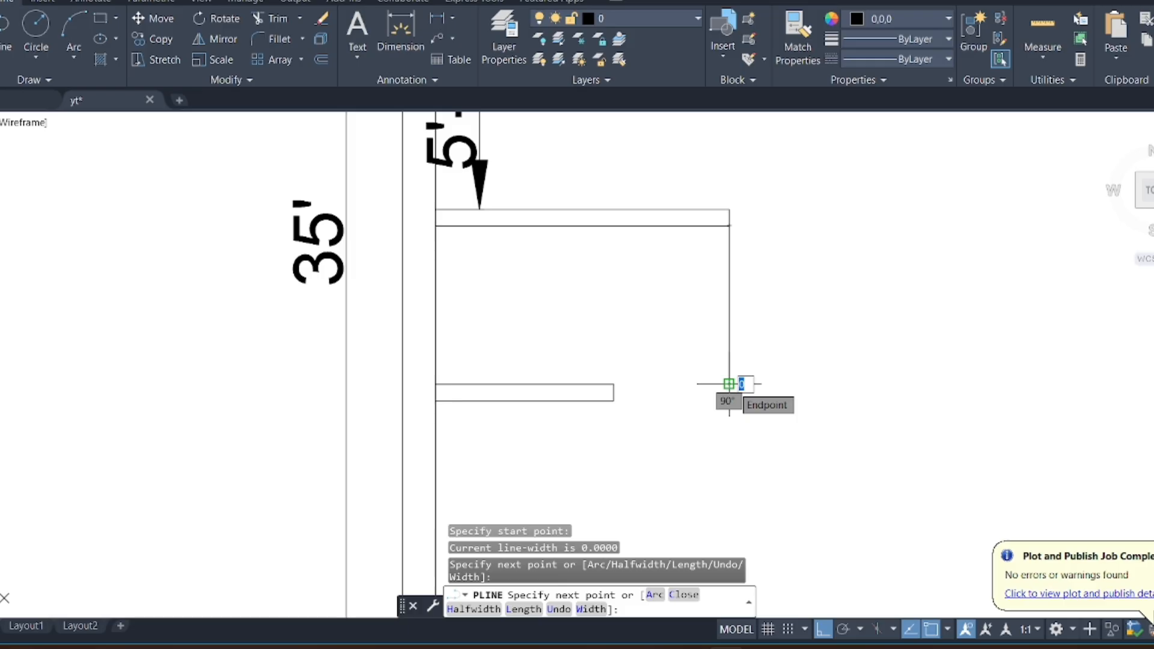
pyautogui.press('Return')
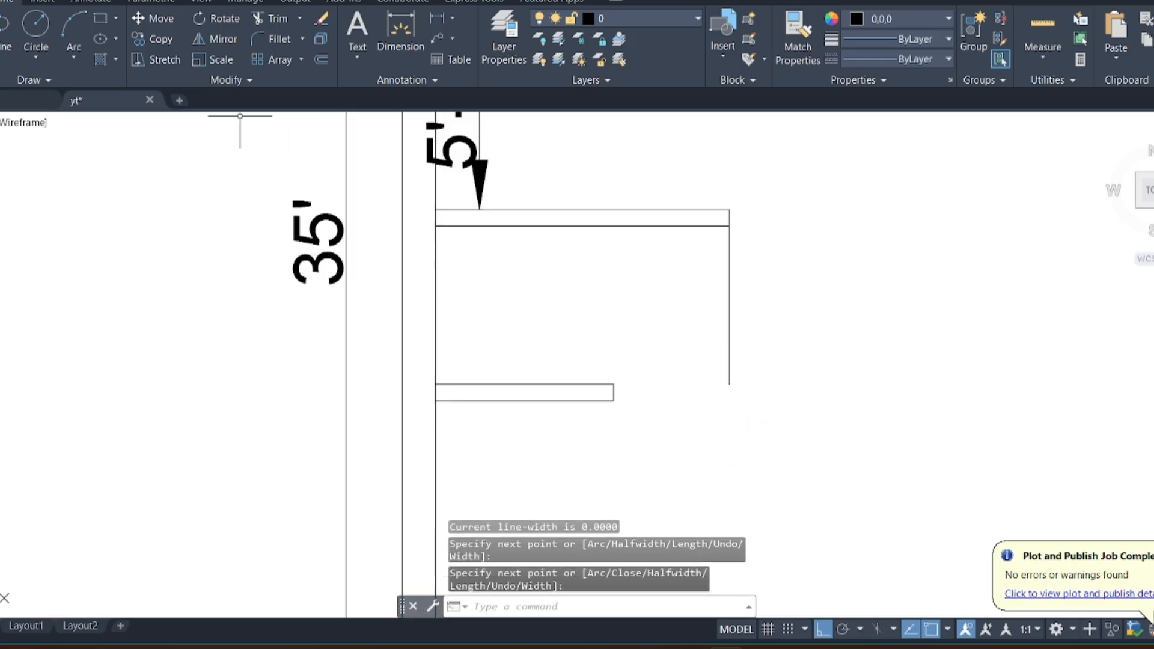
# Draw a vertical polyline from 30 right of the 54-long partition's lower right corner up into the partition above
pyautogui.click(438, 19)
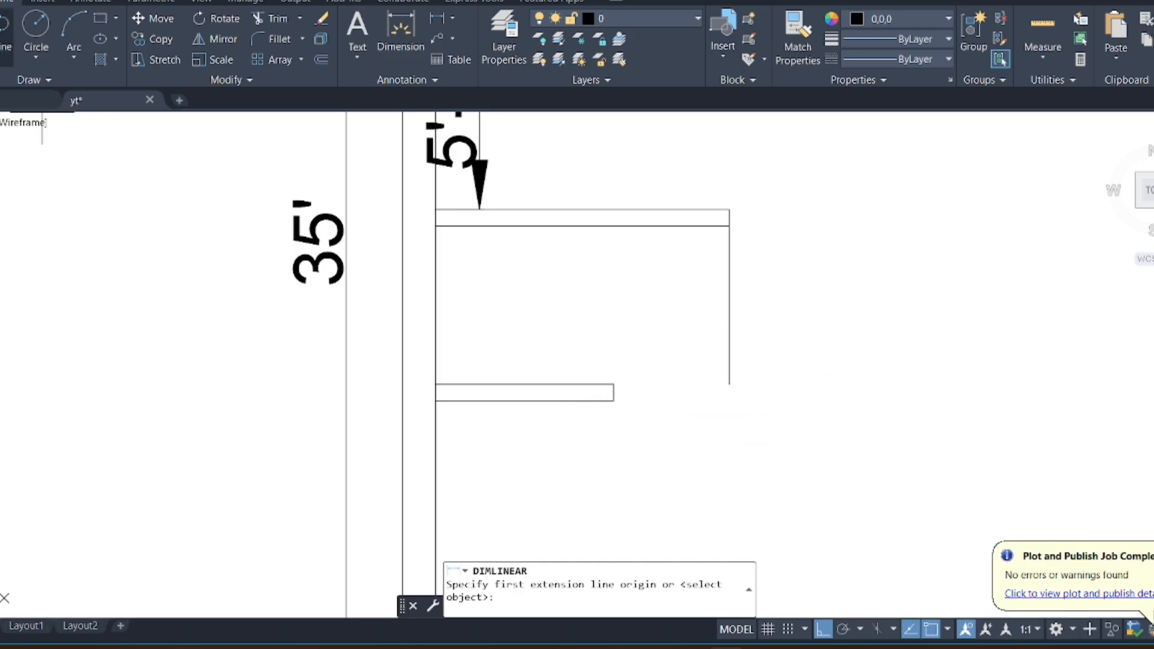
pyautogui.click(2, 45)
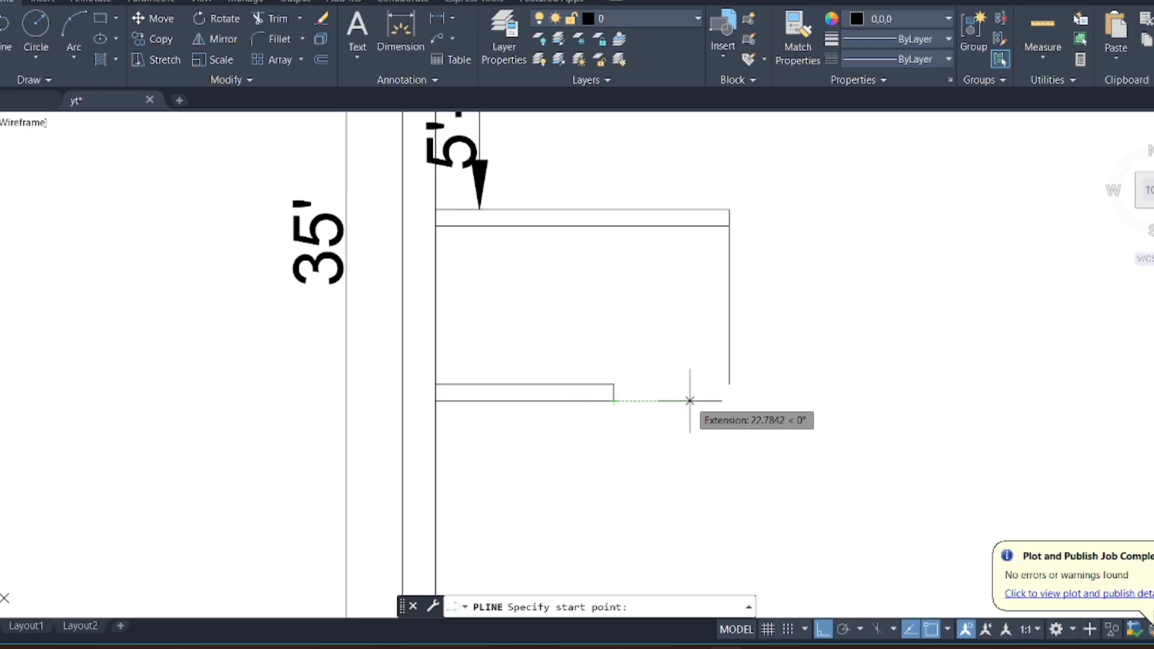
pyautogui.write('30')
pyautogui.press('Return')
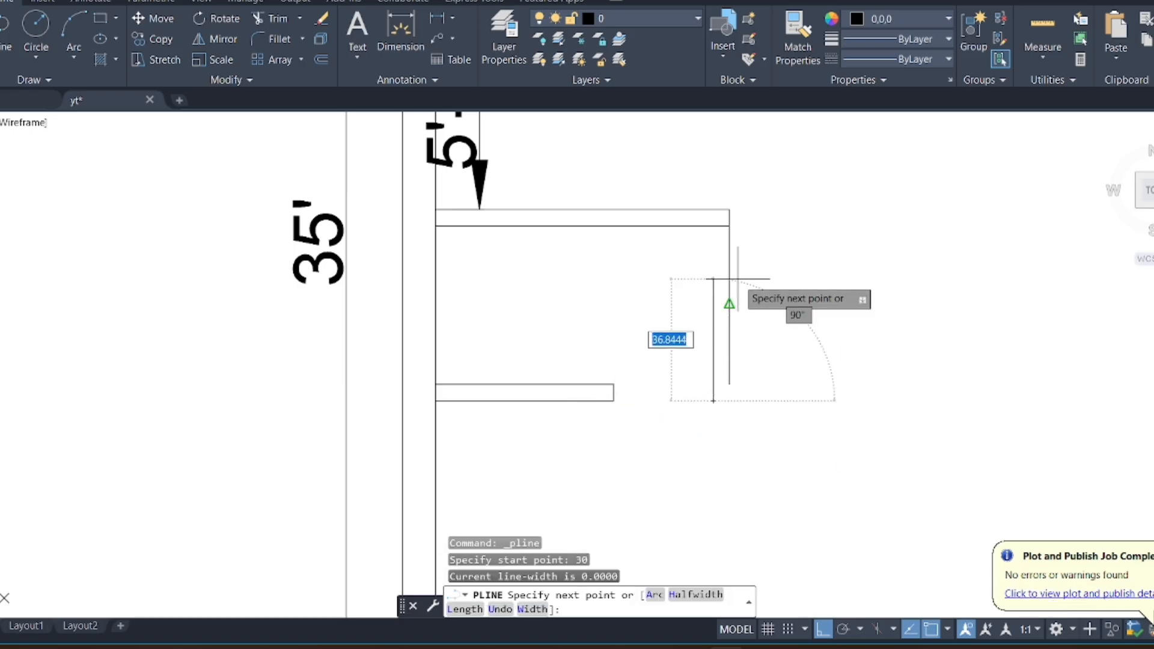
pyautogui.scroll(2, 718, 241)
pyautogui.click(710, 205)
pyautogui.press('Escape')
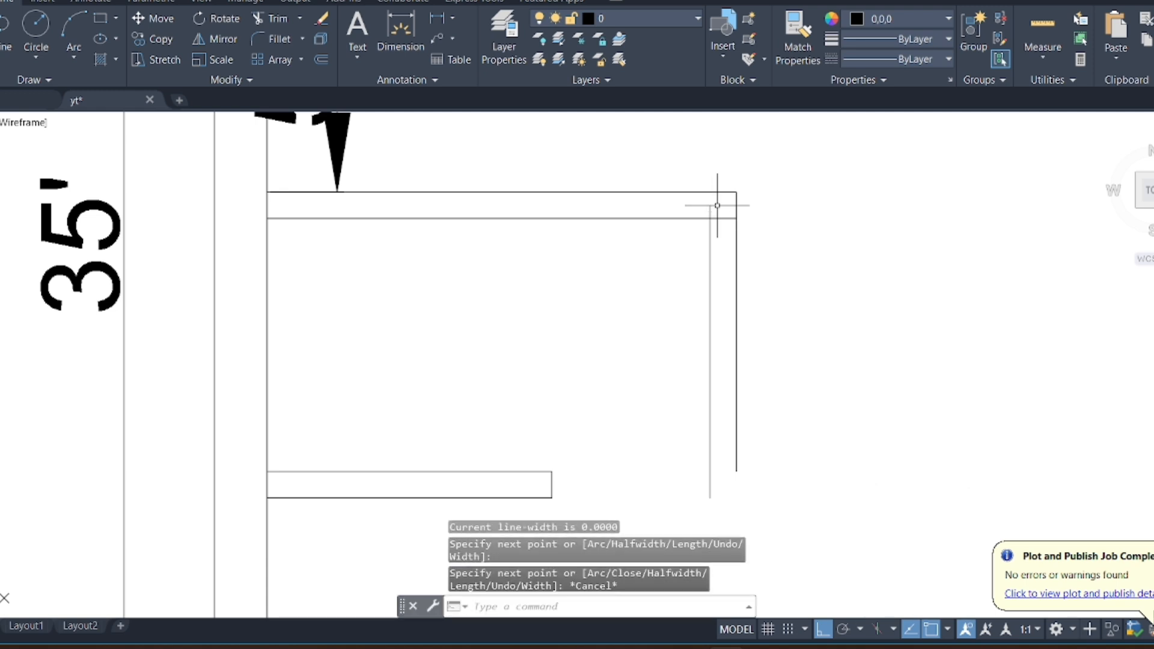
# Draw a polyline from the new vertical line's lower end, going 54 right, 5 up and back to the outer vertical line's end
pyautogui.scroll(-2, 586, 396)
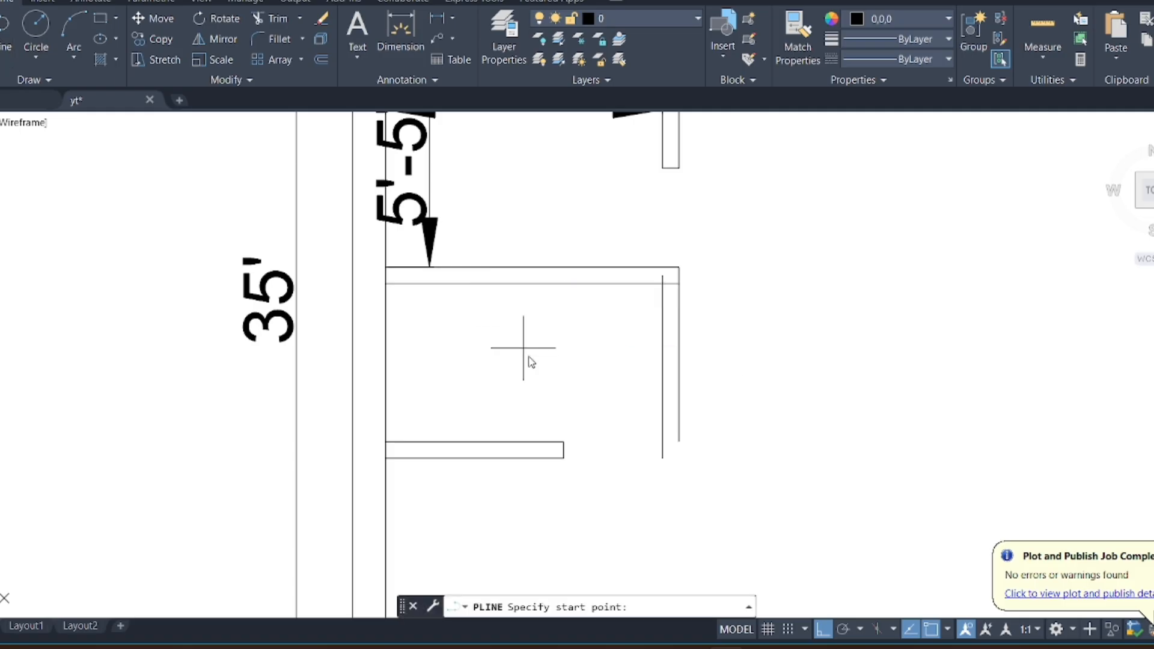
pyautogui.click(662, 458)
pyautogui.scroll(-4, 566, 473)
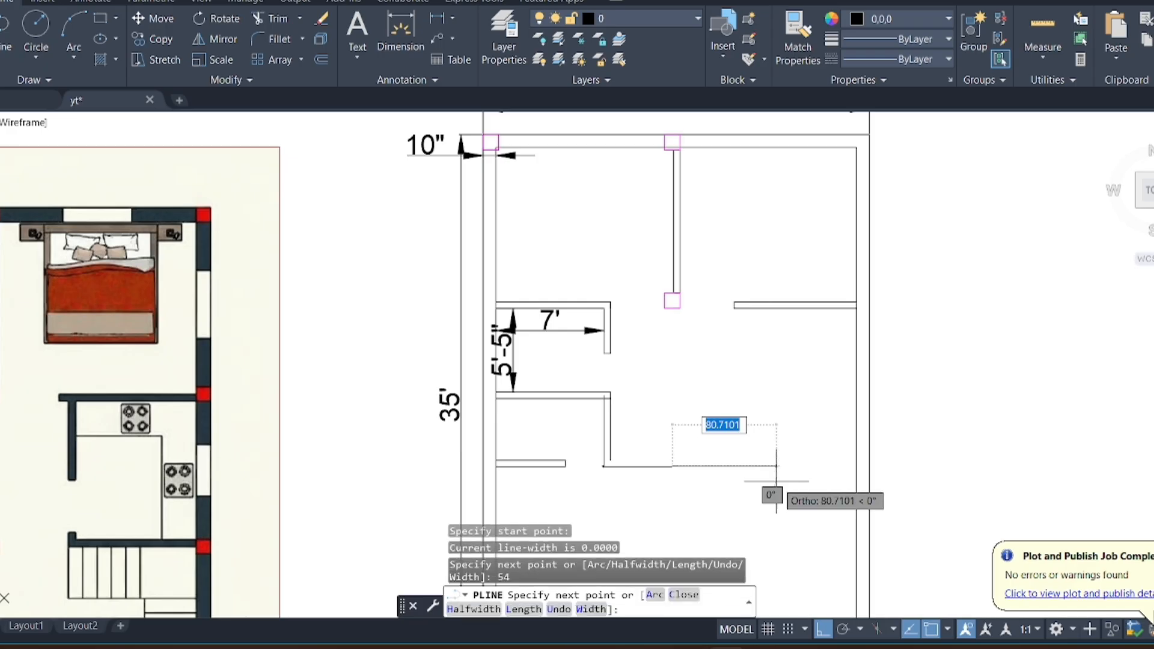
pyautogui.scroll(5, 692, 448)
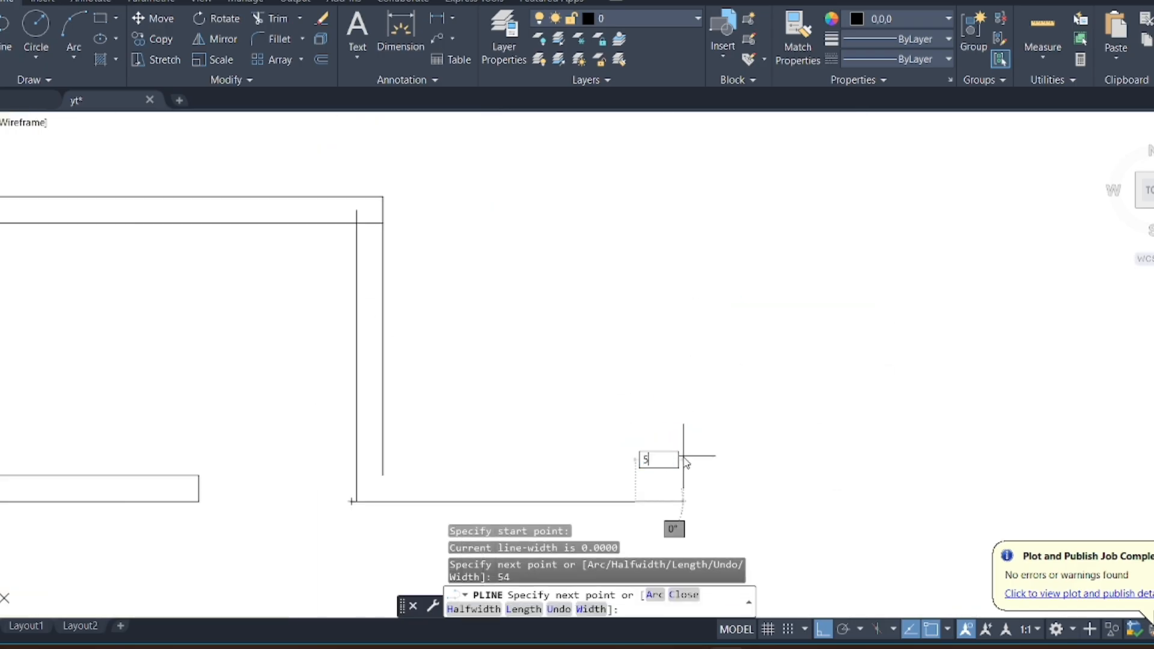
pyautogui.press('Return')
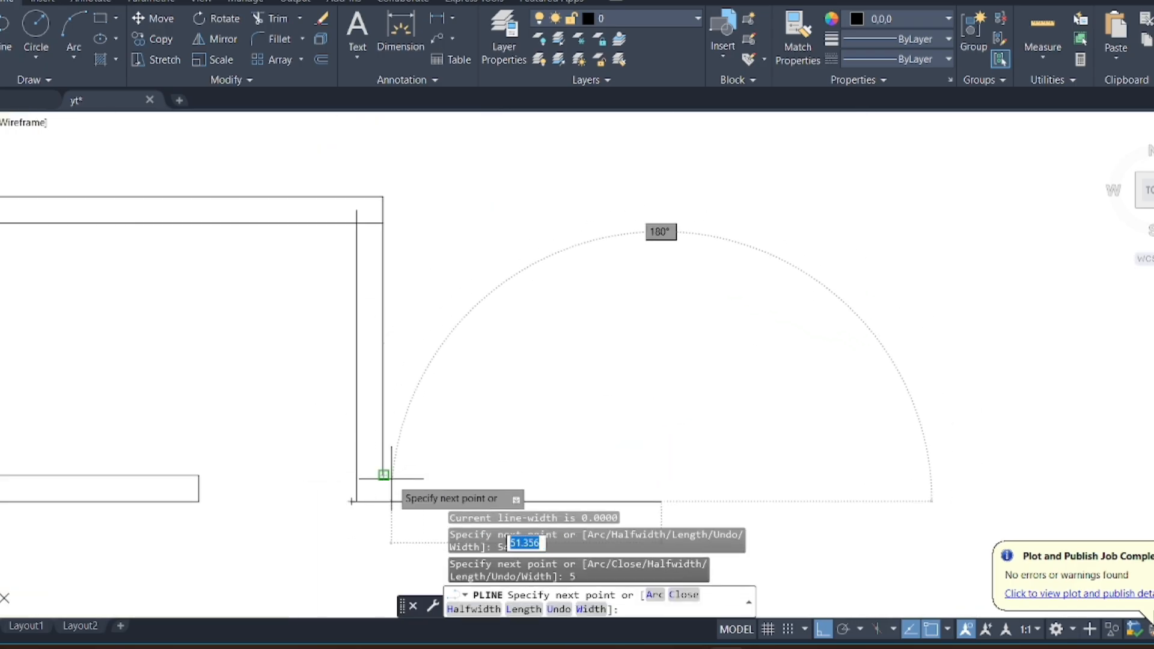
pyautogui.hotkey('ctrl', 'z')
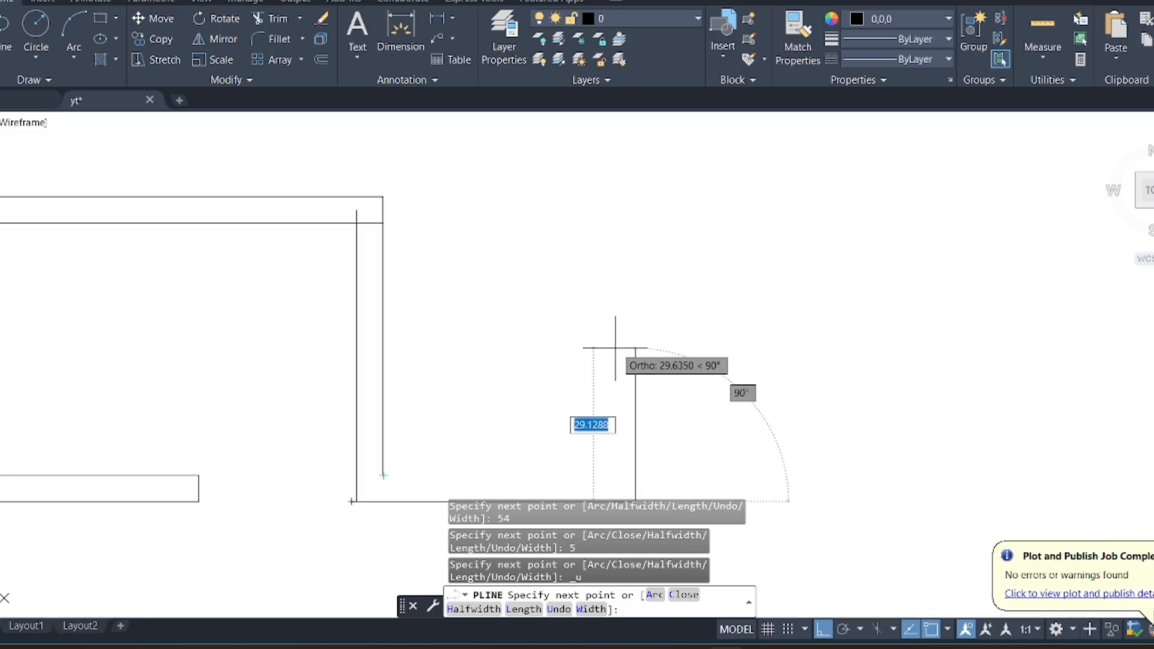
pyautogui.write('5')
pyautogui.press('Return')
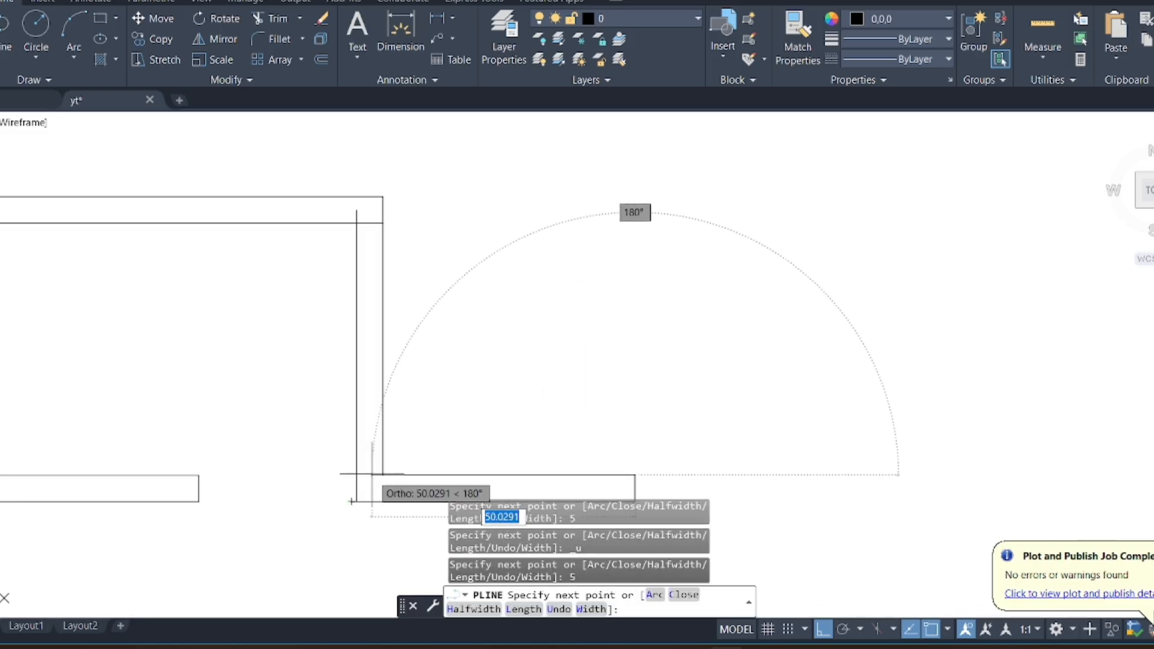
pyautogui.click(383, 475)
pyautogui.press('Return')
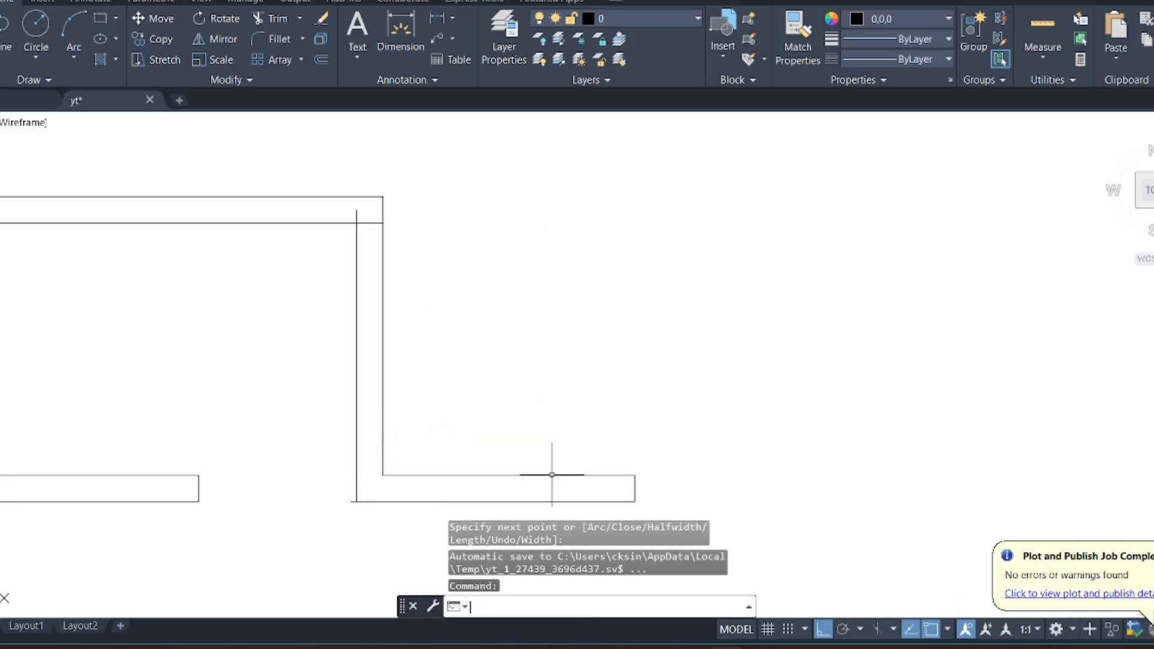
# Trim the overlapping line ends at the inner corner where the vertical wall meets the partition above
pyautogui.write('t or')
pyautogui.press('Return')
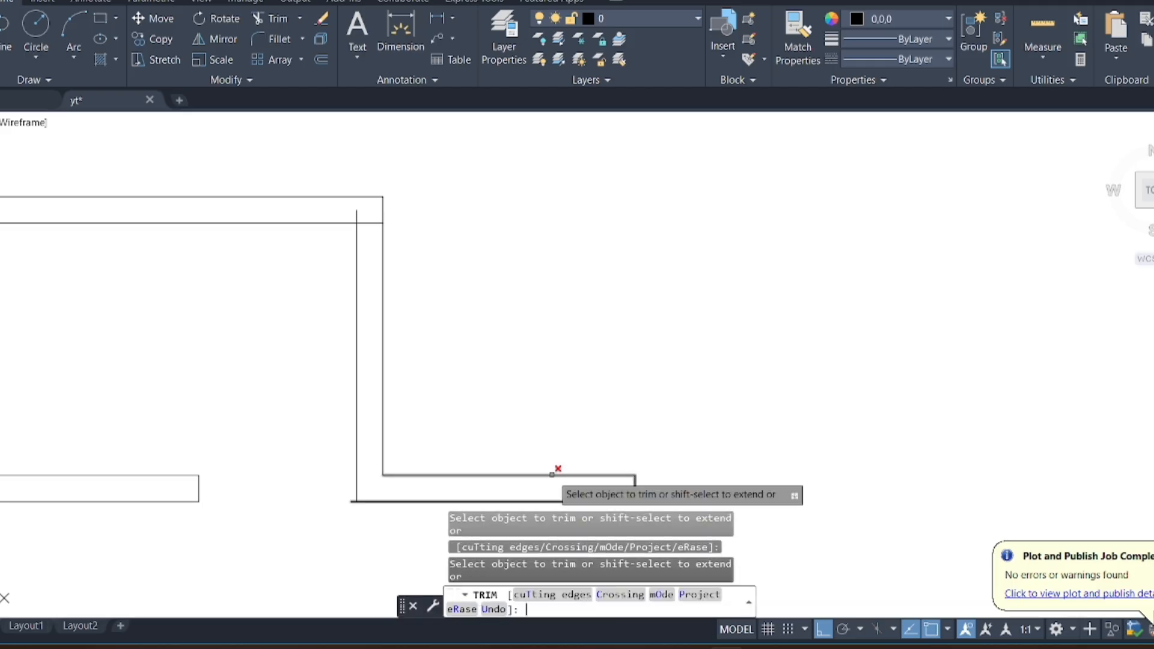
pyautogui.scroll(5, 408, 231)
pyautogui.moveTo(317, 203); pyautogui.dragTo(312, 241)
pyautogui.press('Return')
pyautogui.scroll(-5, 683, 212)
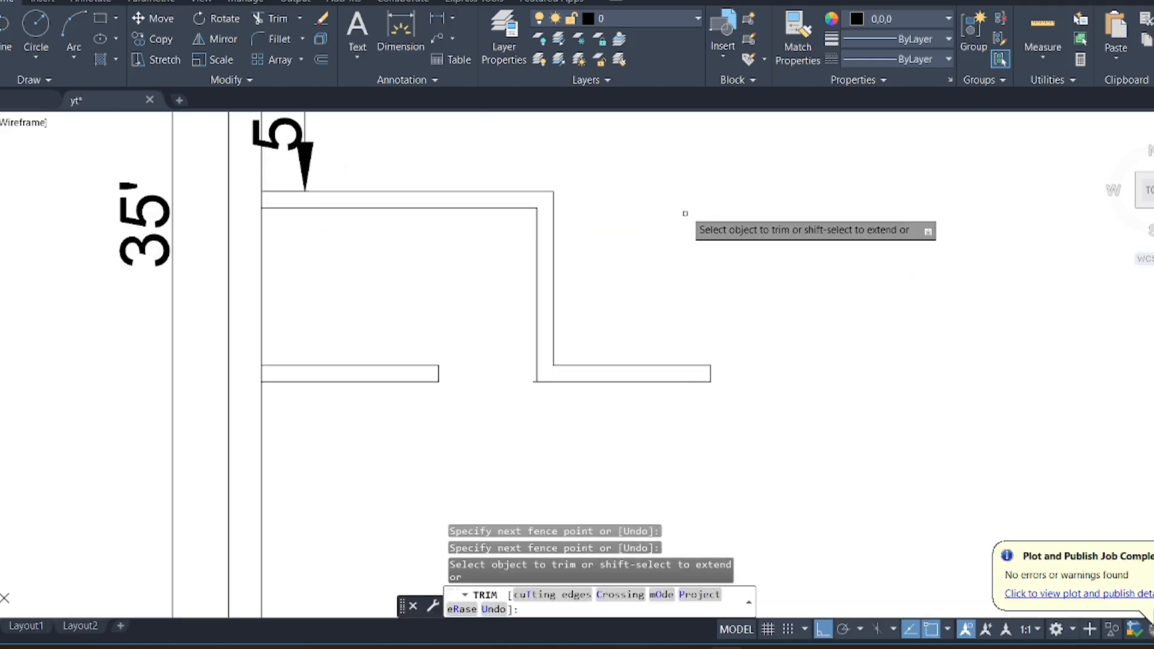
# Trim the short line end protruding left of the vertical wall's lower corner
pyautogui.scroll(3, 541, 383)
pyautogui.scroll(3, 541, 383)
pyautogui.click(589, 384)
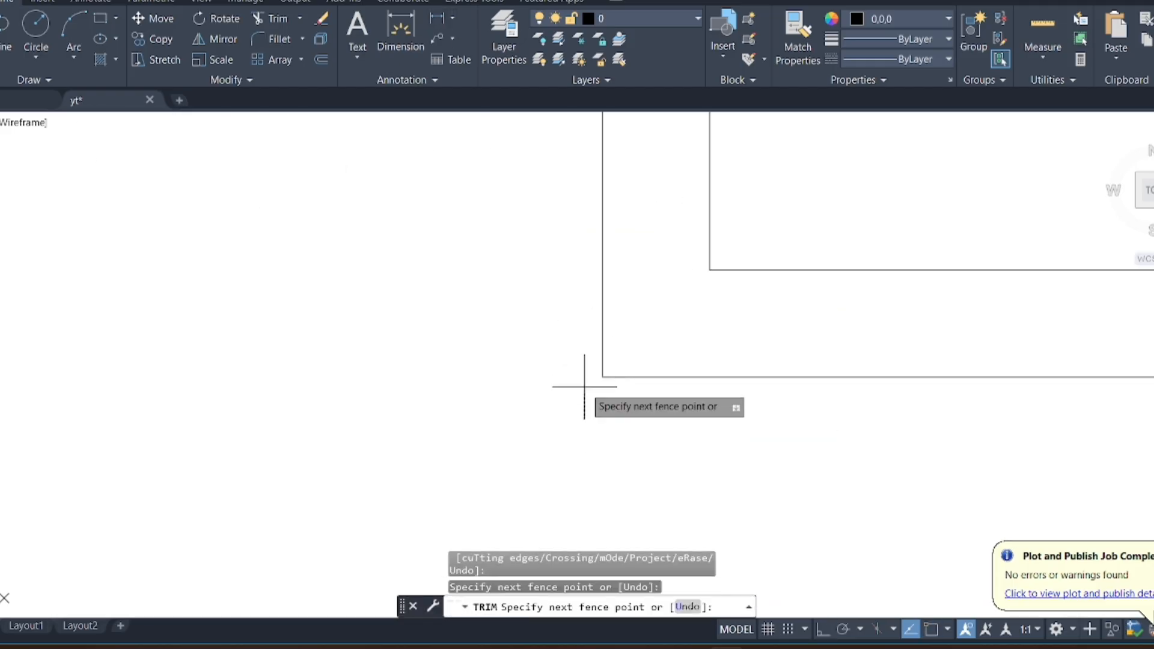
pyautogui.scroll(-4, 545, 283)
pyautogui.press('Return')
pyautogui.scroll(-4, 464, 359)
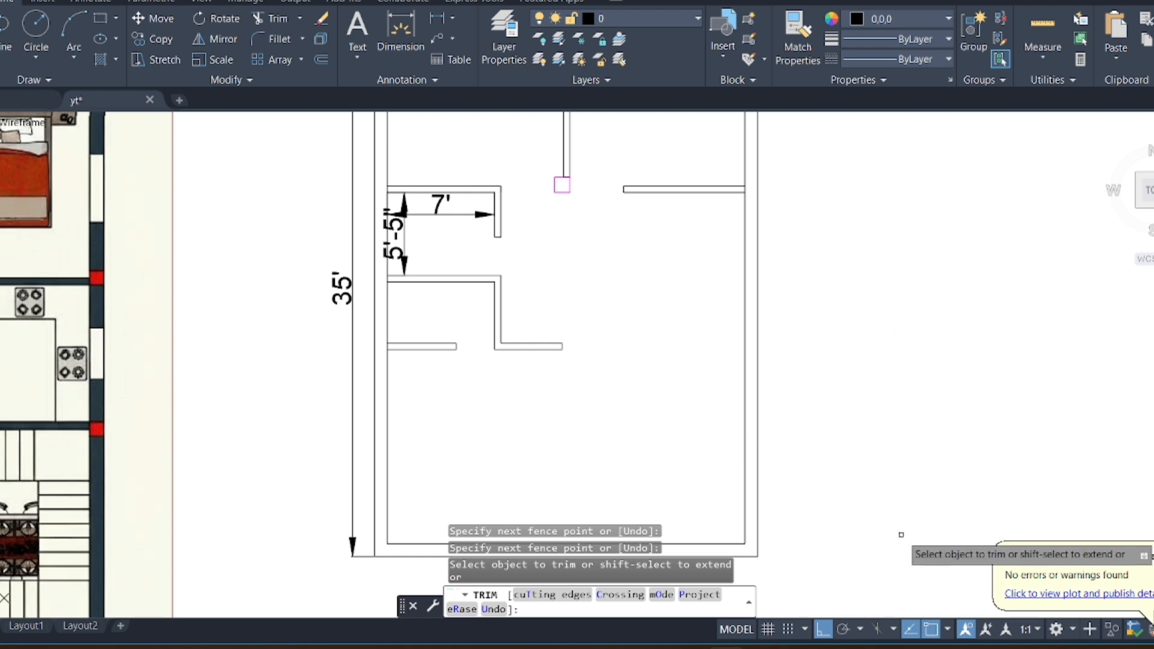
# Draw a vertical polyline starting 42 below the right partition stub's lower right corner, running down into the bottom outer wall
pyautogui.click(3, 29)
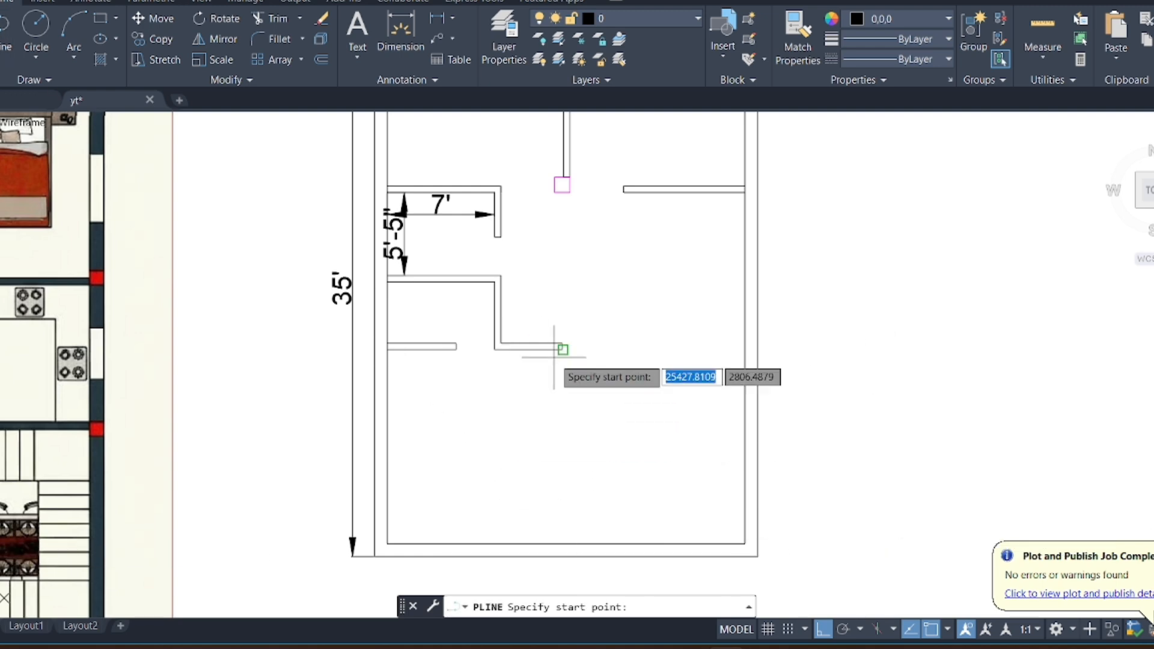
pyautogui.scroll(2, 563, 345)
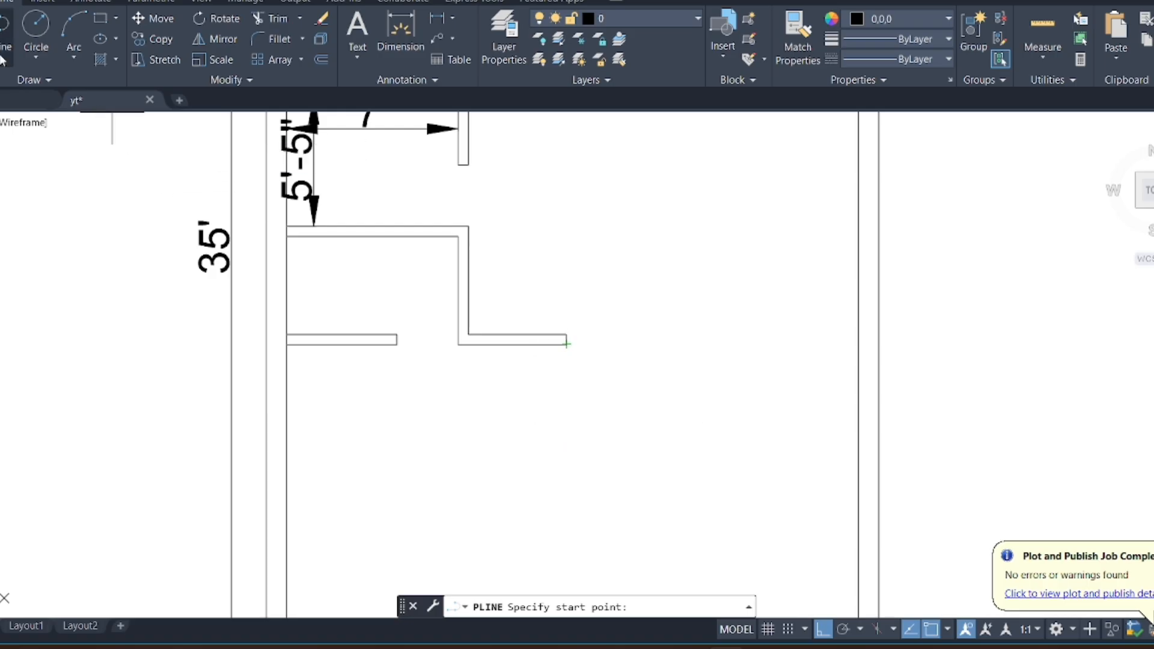
pyautogui.click(3, 29)
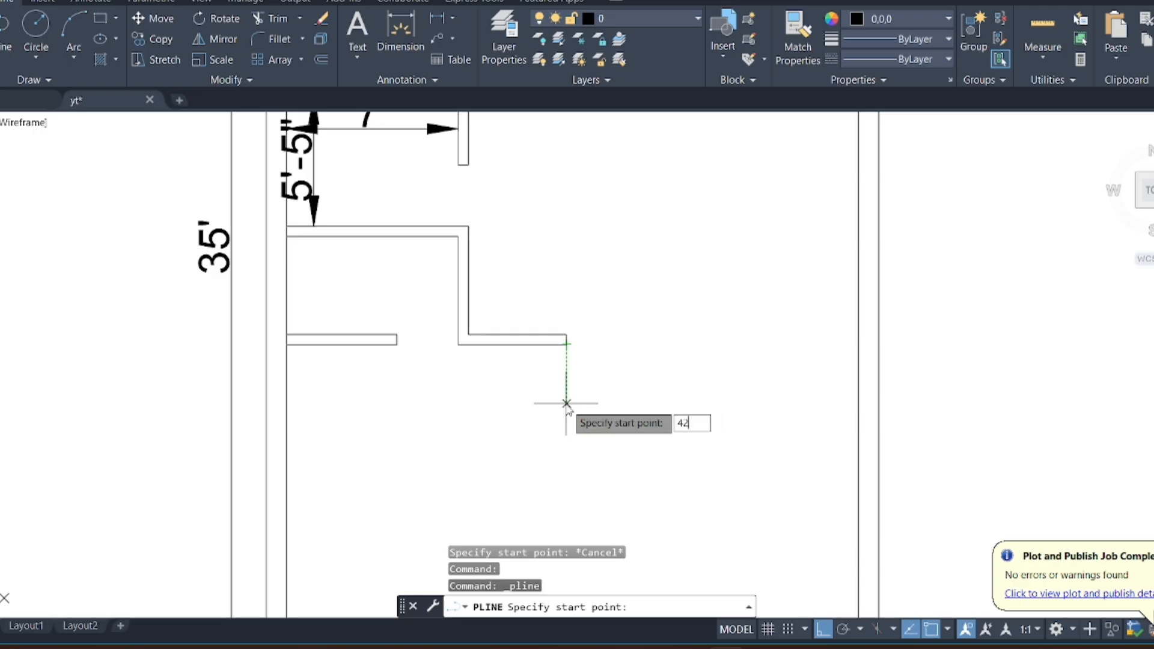
pyautogui.write('42')
pyautogui.press('Return')
pyautogui.scroll(5, 606, 409)
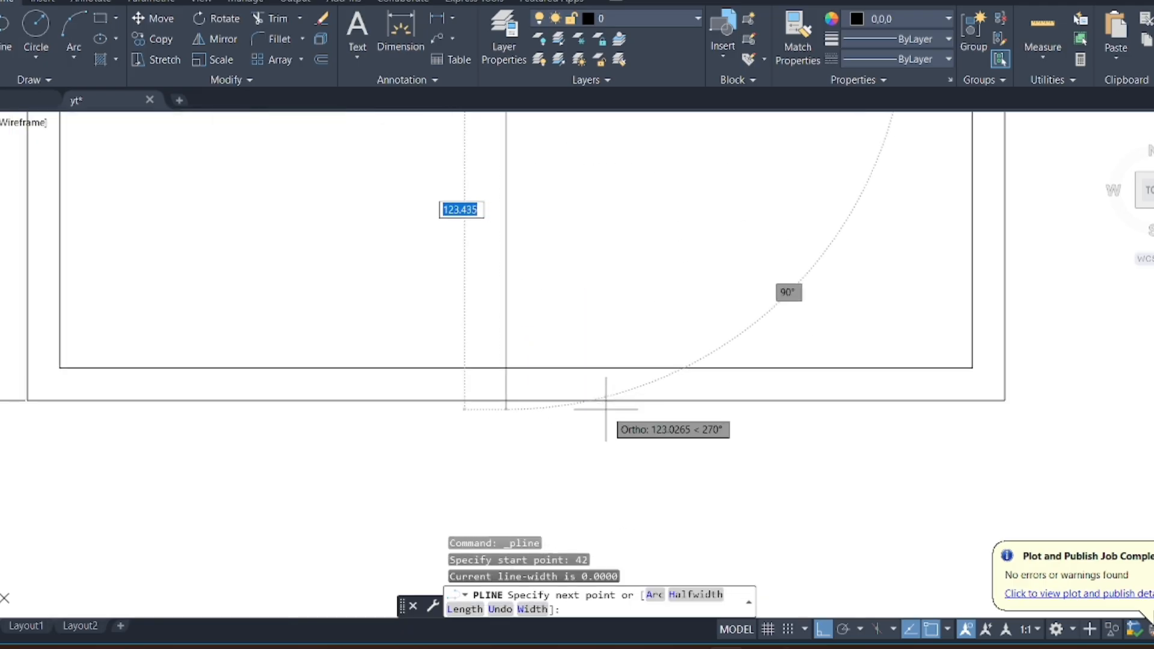
pyautogui.scroll(4, 551, 414)
pyautogui.click(501, 374)
pyautogui.press('Escape')
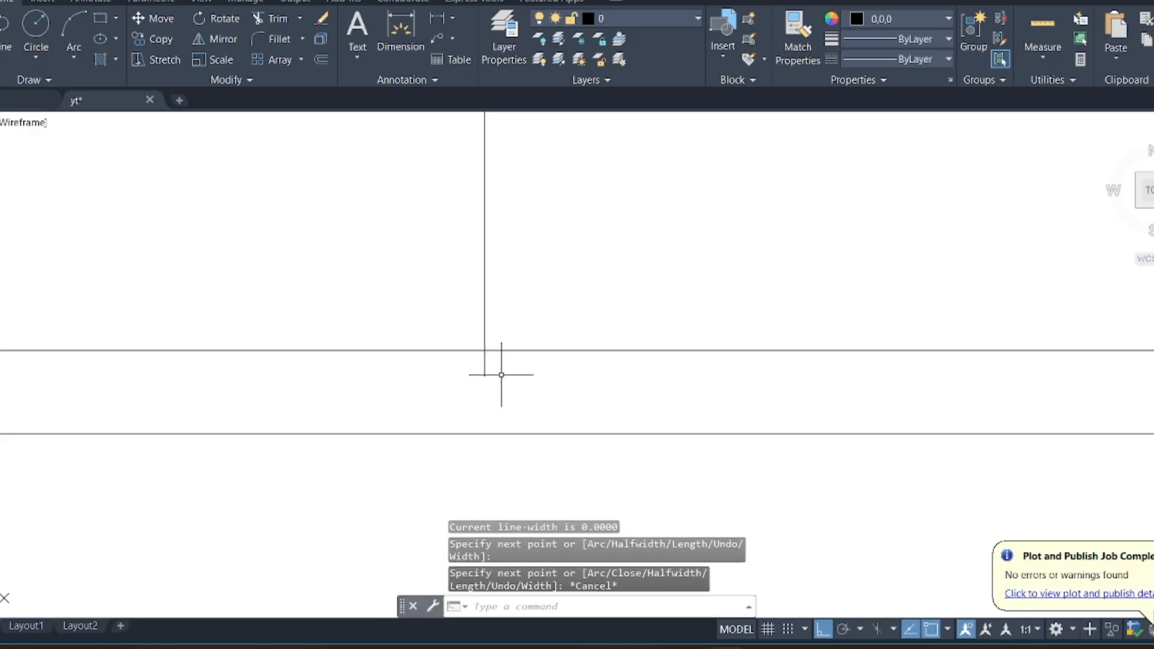
# Trim the end of the vertical line that extends past the bottom outer wall's inner face
pyautogui.write('tr')
pyautogui.press('Return')
pyautogui.moveTo(528, 361); pyautogui.dragTo(448, 375)
pyautogui.press('Escape')
pyautogui.scroll(-2, 511, 475)
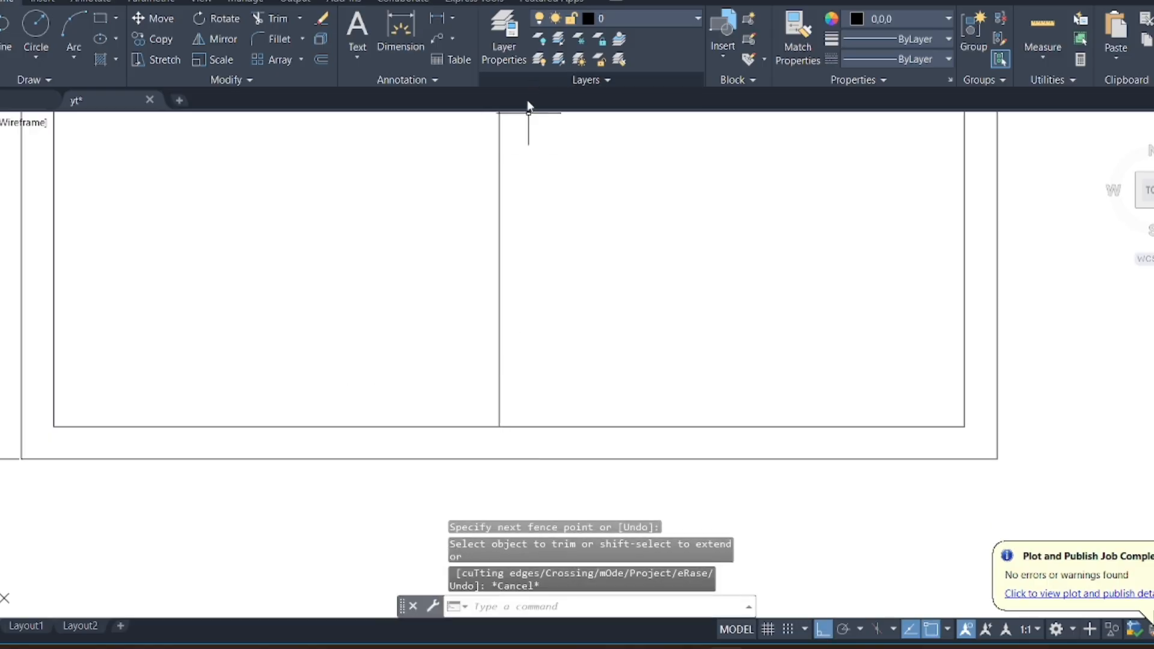
# Copy the vertical line above the bottom outer wall 5 to the left to form the wall's second face
pyautogui.scroll(-3, 529, 198)
pyautogui.scroll(2, 529, 206)
pyautogui.click(529, 207)
pyautogui.click(457, 219)
pyautogui.click(145, 48)
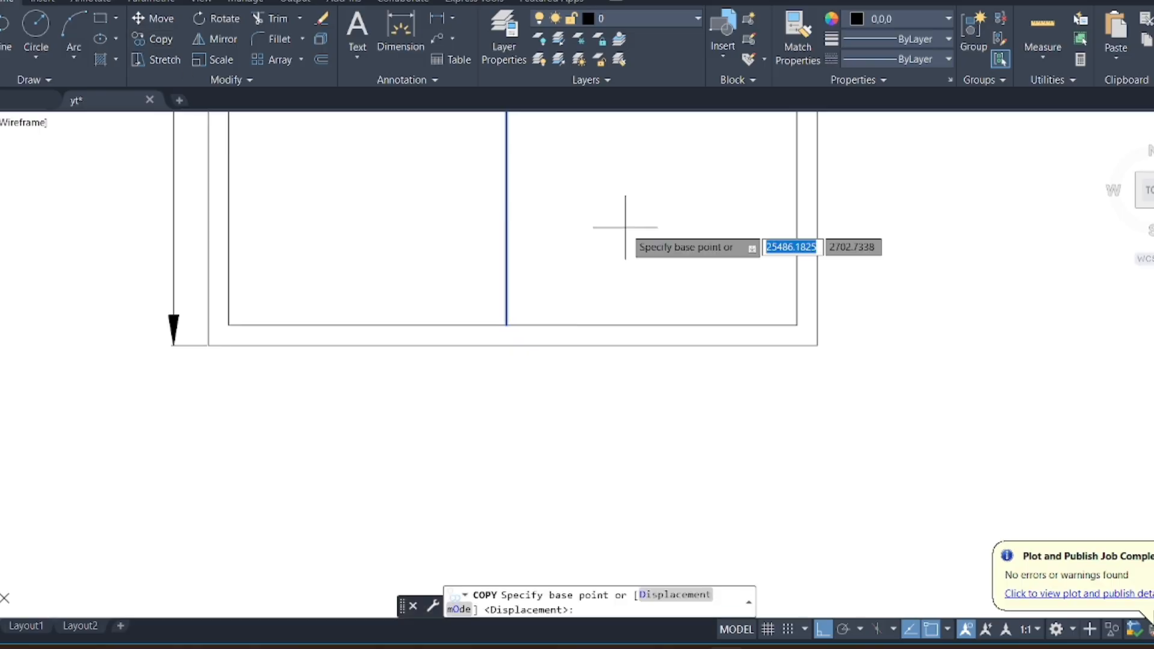
pyautogui.scroll(2, 487, 341)
pyautogui.click(520, 314)
pyautogui.write('5')
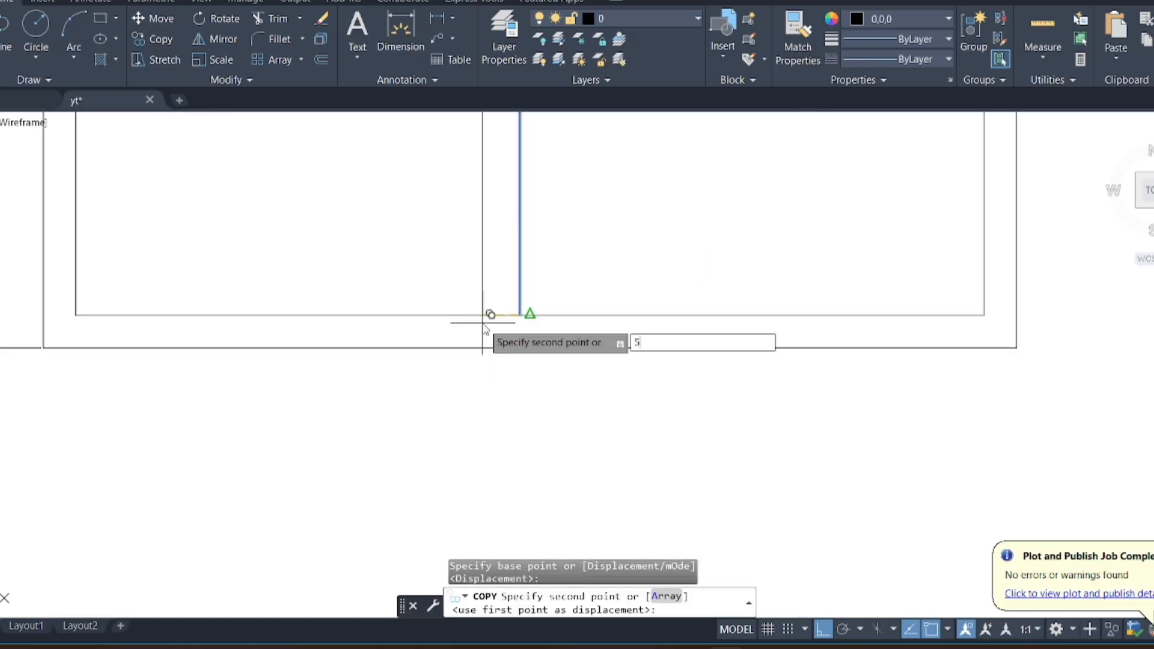
pyautogui.press('Return')
pyautogui.hotkey('ctrl', 'z')
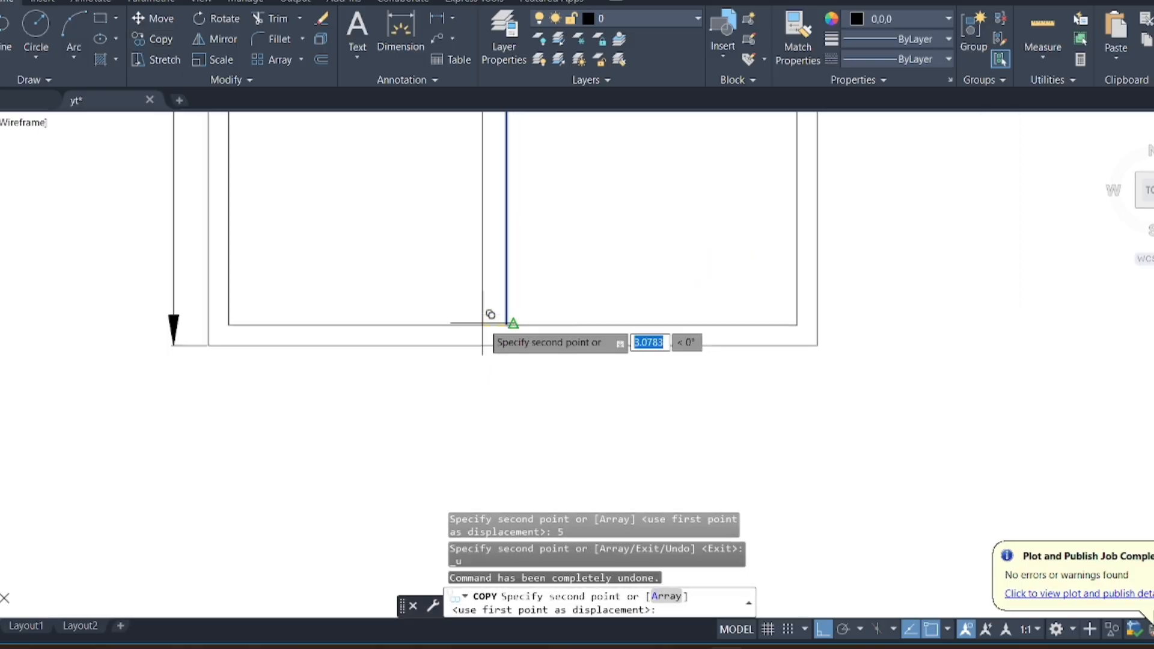
pyautogui.scroll(2, 490, 315)
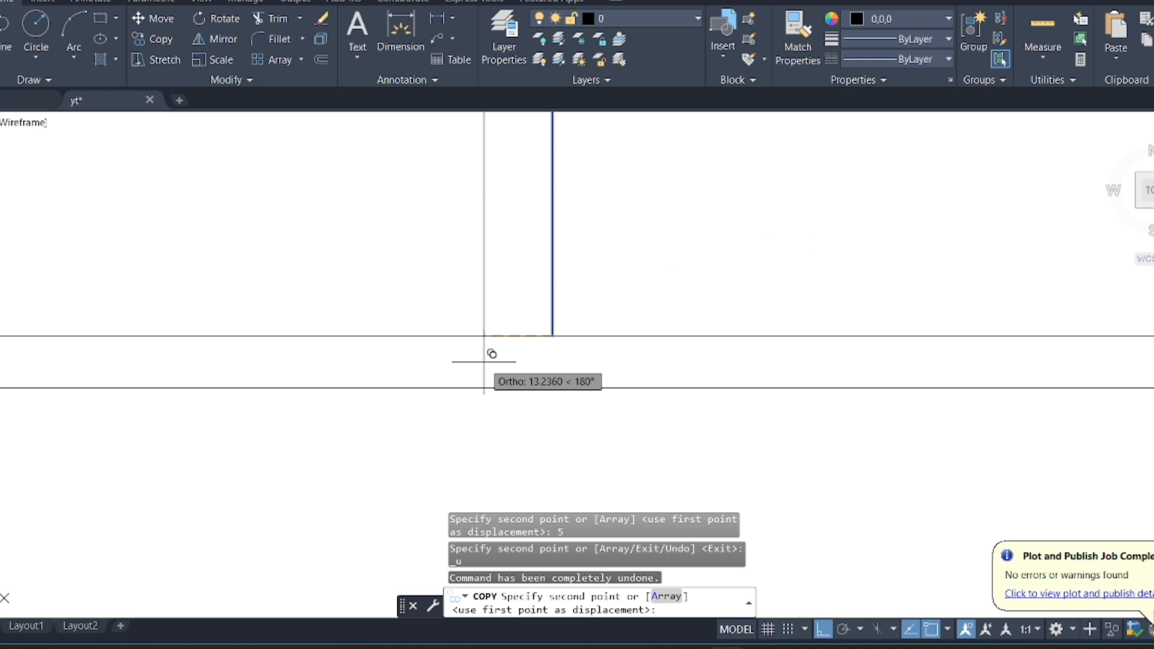
pyautogui.write('5')
pyautogui.press('Return')
pyautogui.press('Escape')
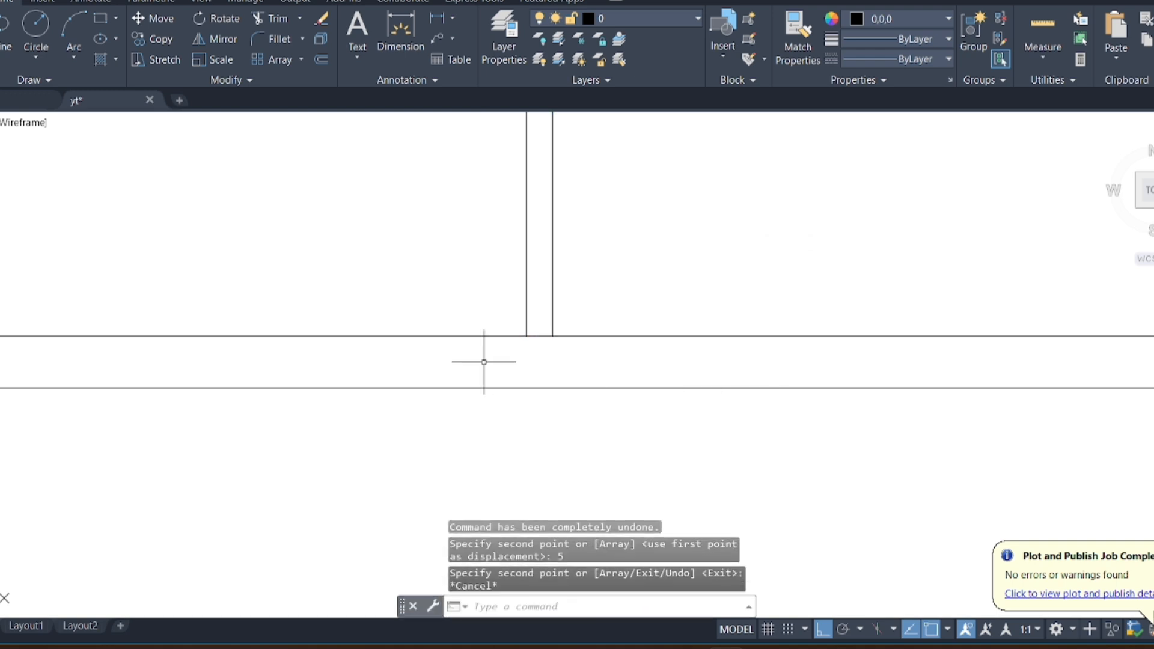
# Close the open upper end of the vertical wall above the bottom outer wall with a short polyline between its two faces
pyautogui.scroll(-3, 538, 403)
pyautogui.scroll(2, 528, 209)
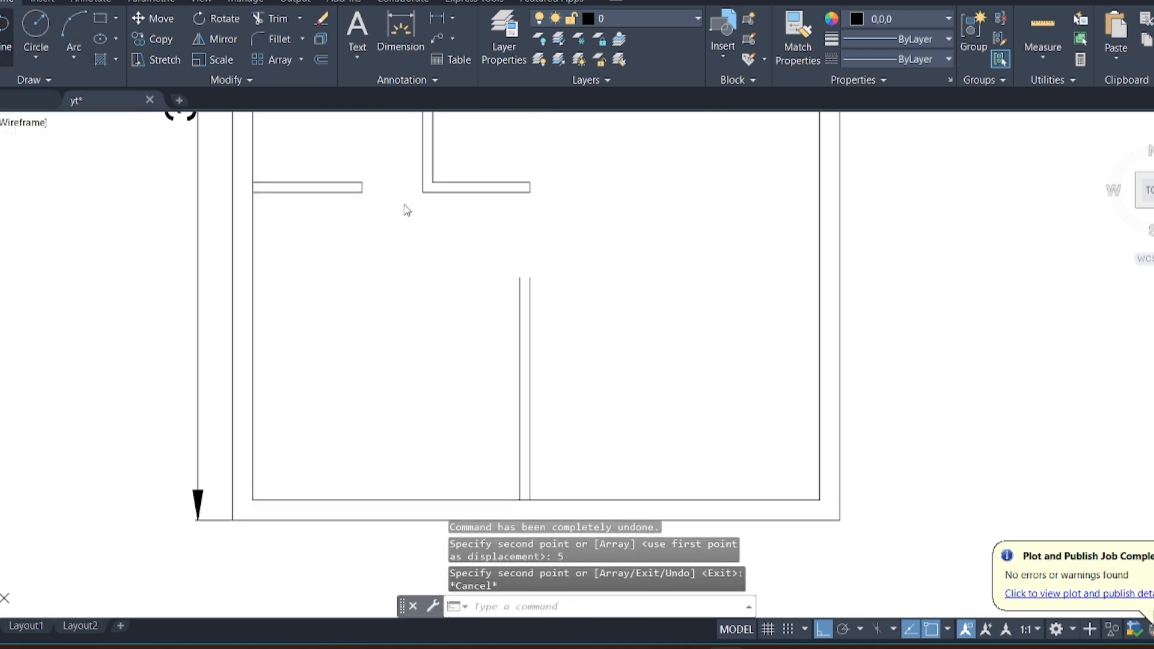
pyautogui.scroll(4, 497, 255)
pyautogui.write('pl')
pyautogui.press('Return')
pyautogui.click(556, 314)
pyautogui.click(581, 313)
pyautogui.press('Return')
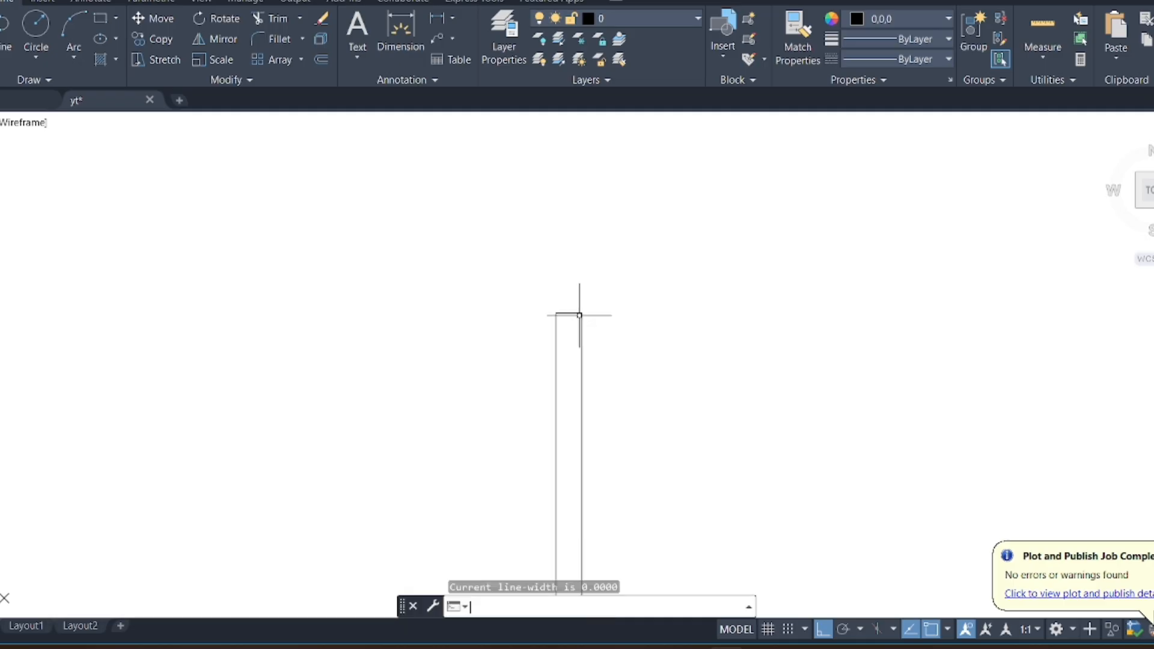
pyautogui.scroll(-3, 588, 317)
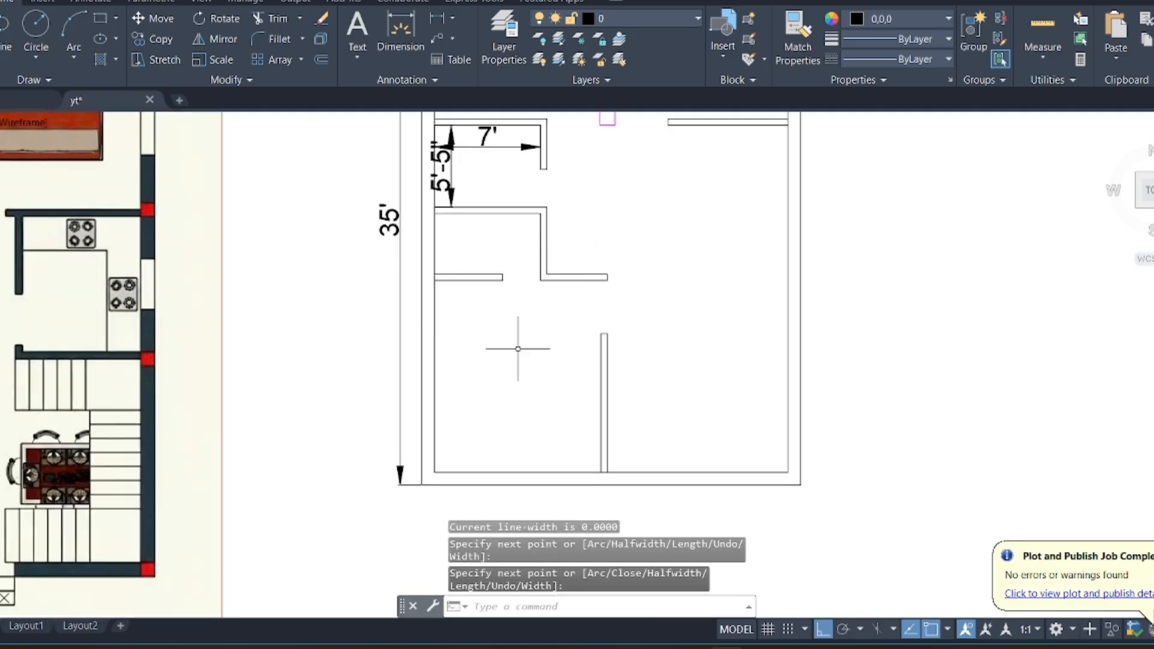
# Add a linear dimension for the lower-left room's width, from the left outer wall's inner corner to the vertical partition
pyautogui.scroll(-2, 574, 339)
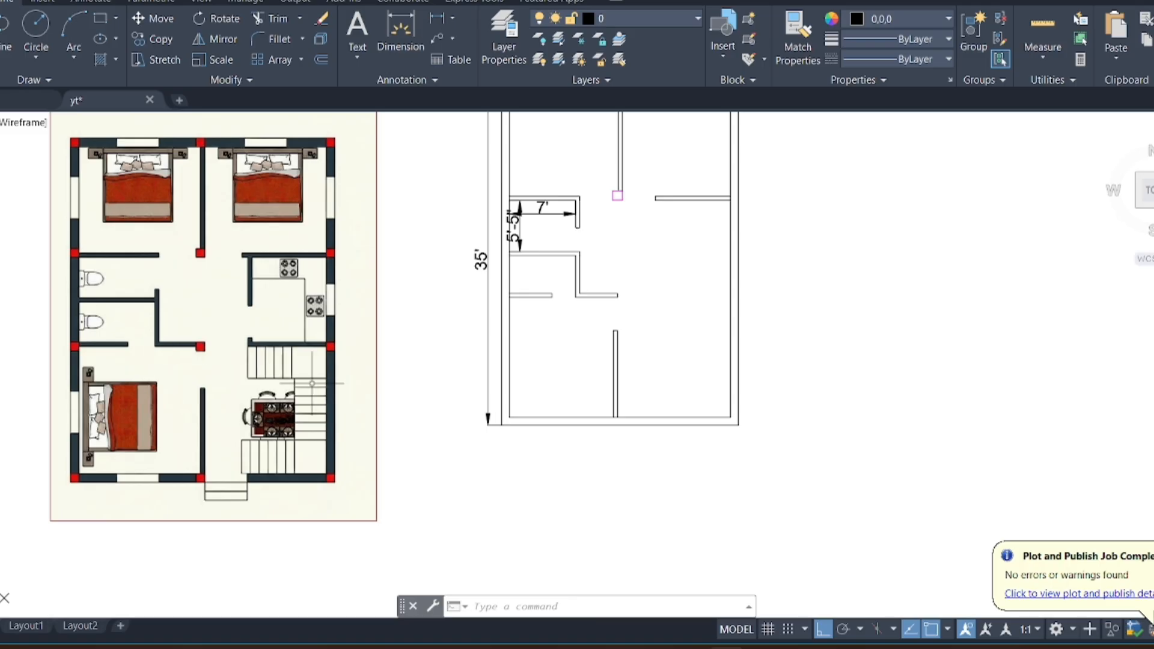
pyautogui.click(425, 24)
pyautogui.scroll(2, 562, 499)
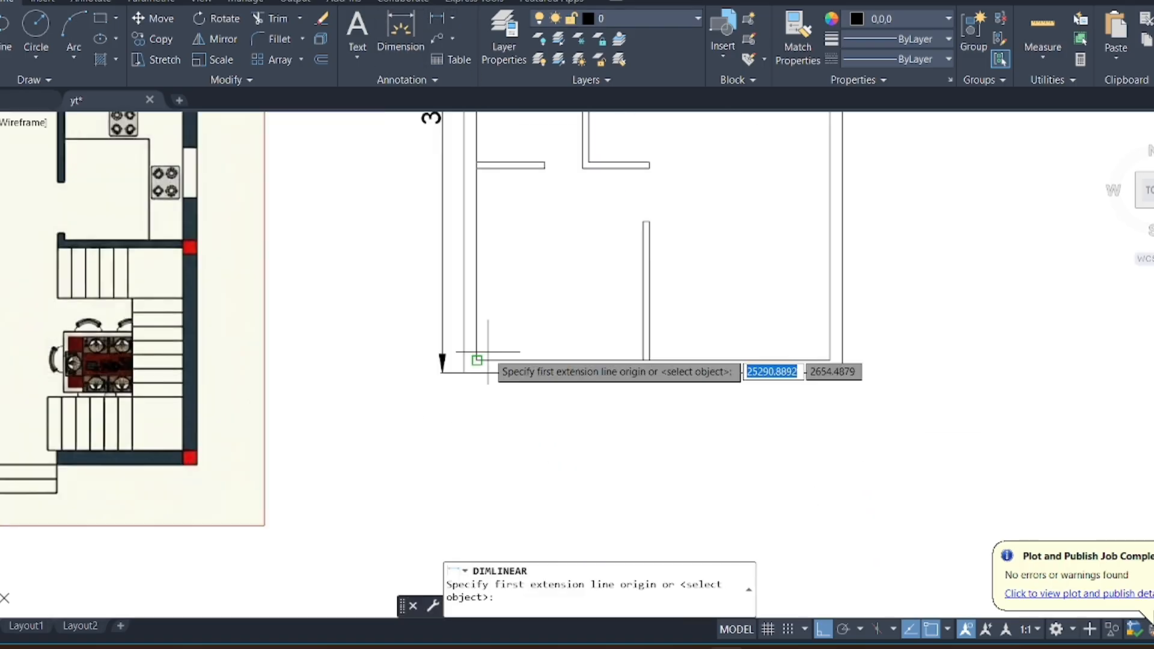
pyautogui.click(477, 360)
pyautogui.click(643, 361)
pyautogui.scroll(2, 588, 349)
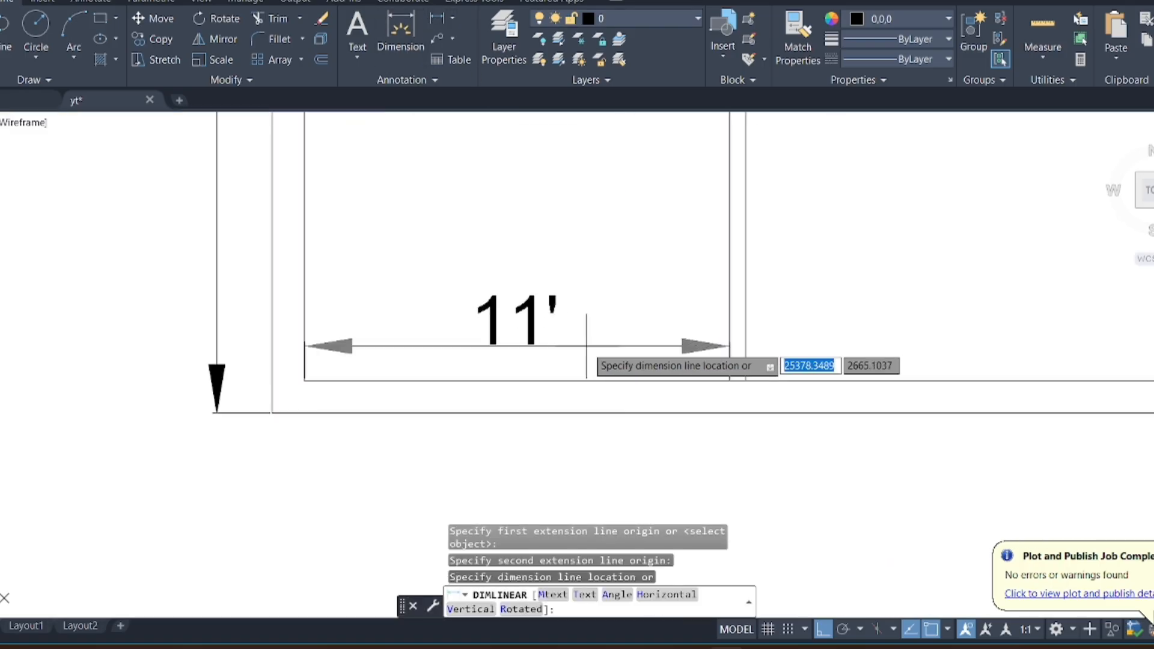
pyautogui.click(588, 346)
pyautogui.scroll(-2, 604, 391)
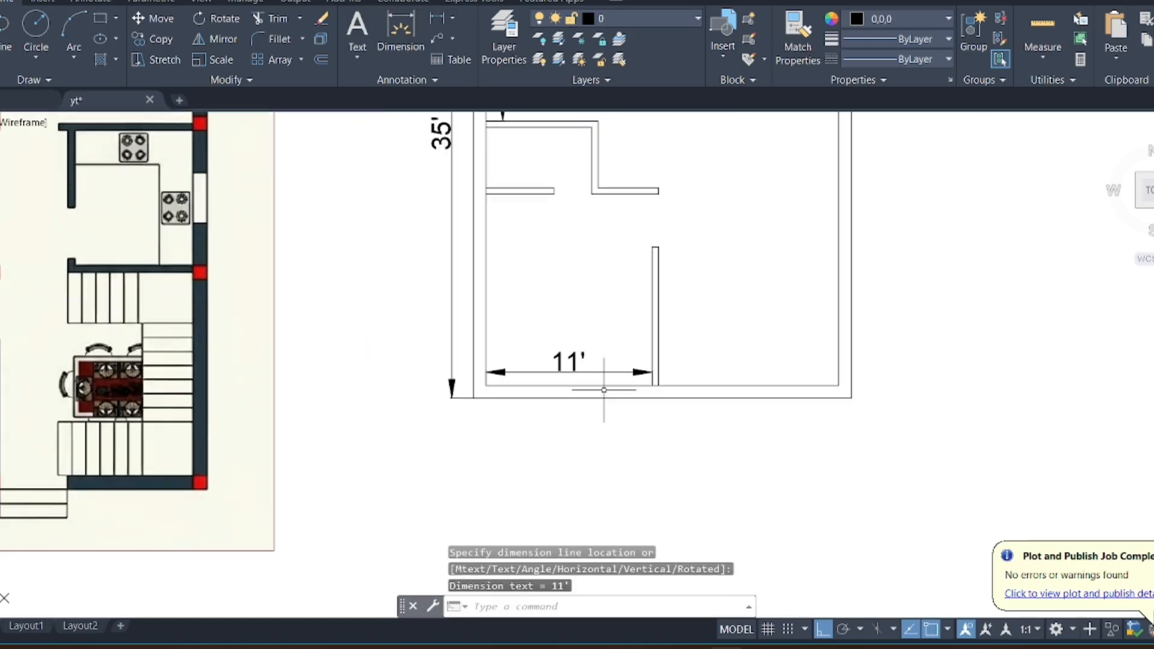
# Add a vertical linear dimension for the lower-left room, from its lower left inner corner to the left partition stub above
pyautogui.click(435, 23)
pyautogui.scroll(2, 480, 216)
pyautogui.click(489, 487)
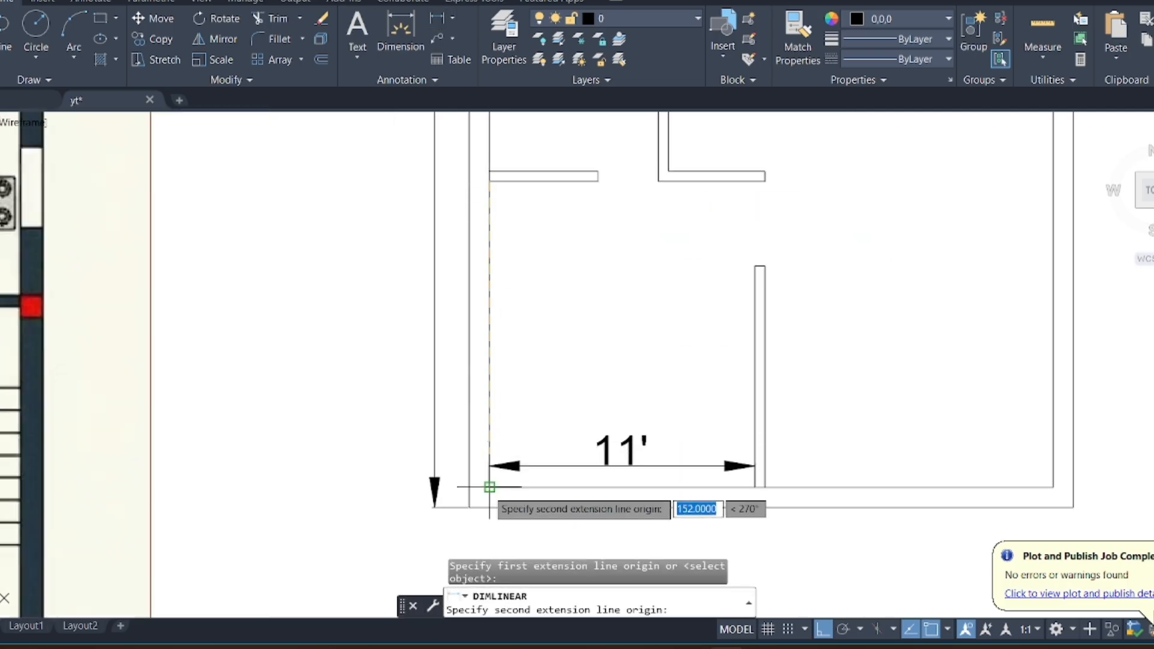
pyautogui.click(490, 180)
pyautogui.click(516, 340)
pyautogui.click(523, 304)
pyautogui.click(504, 359)
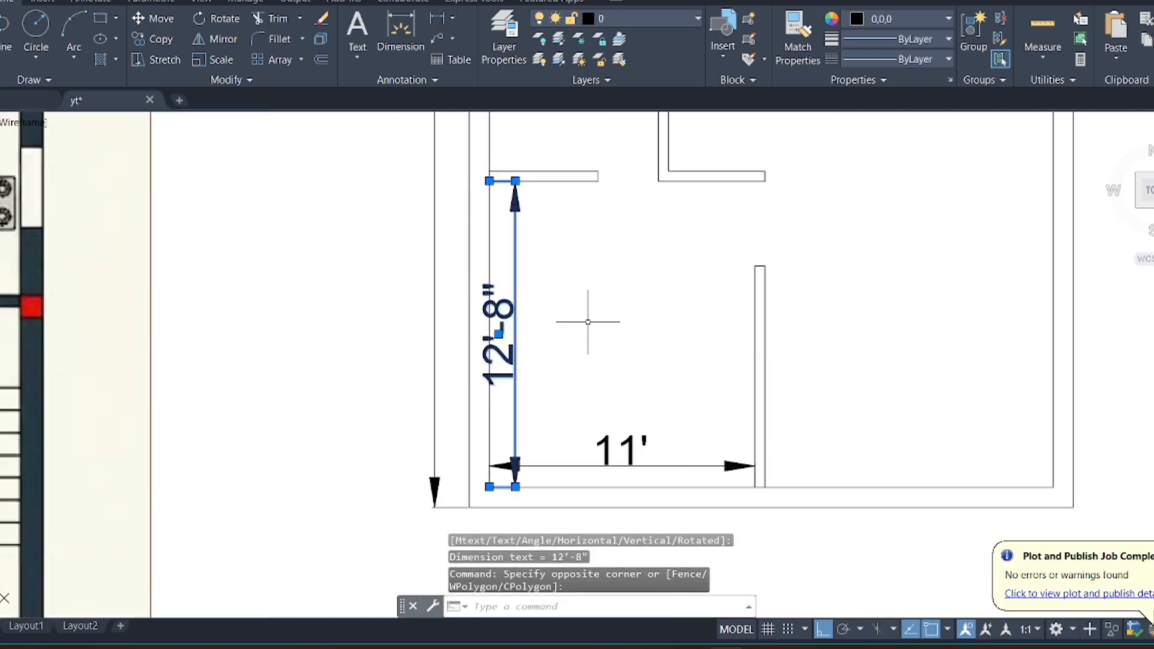
pyautogui.press('Escape')
# Compare the drawn walls with the reference plan, examining the kitchen and staircase area on the right side
pyautogui.scroll(-3, 588, 322)
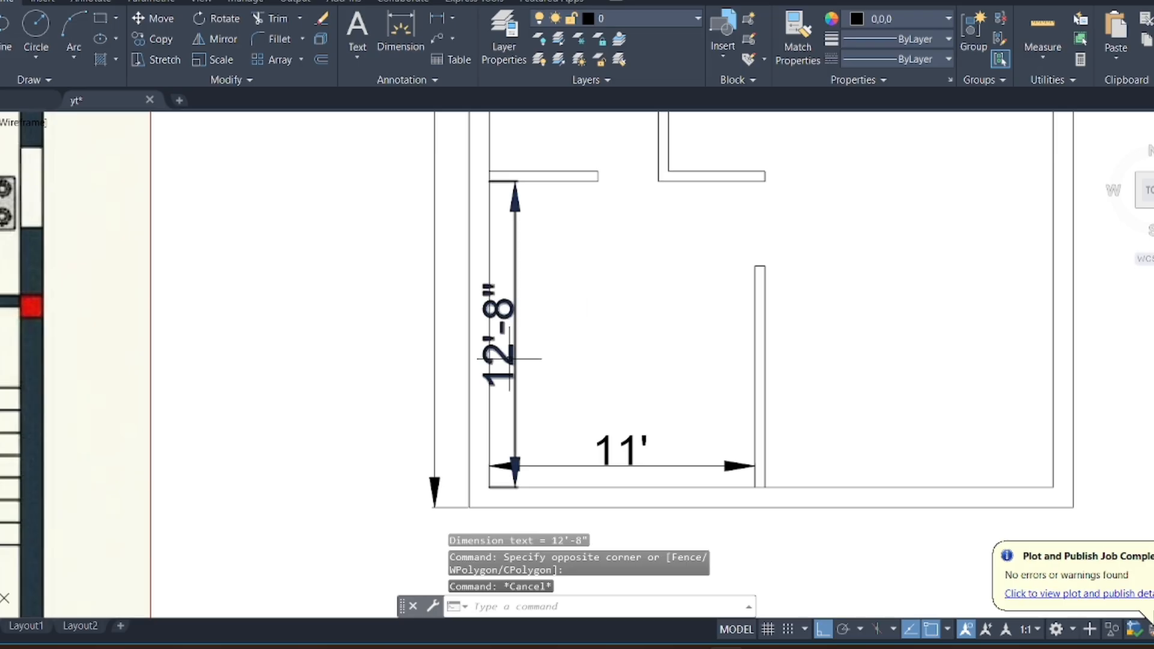
pyautogui.scroll(-3, 690, 322)
pyautogui.scroll(5, 597, 322)
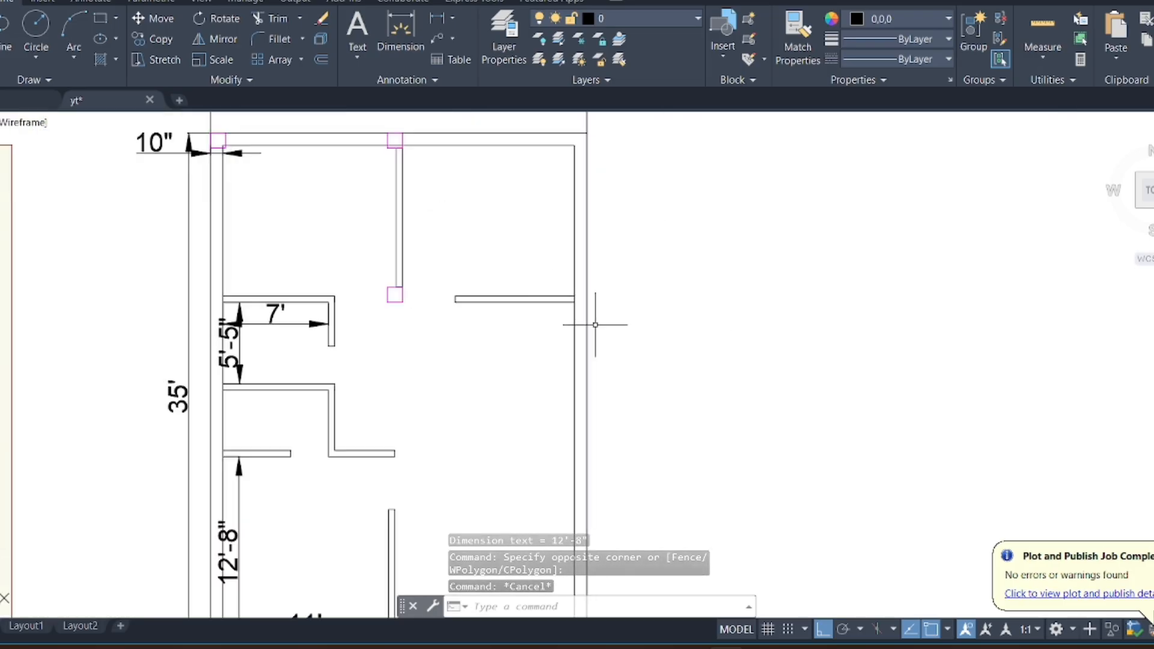
pyautogui.scroll(-4, 608, 322)
pyautogui.scroll(2, 404, 294)
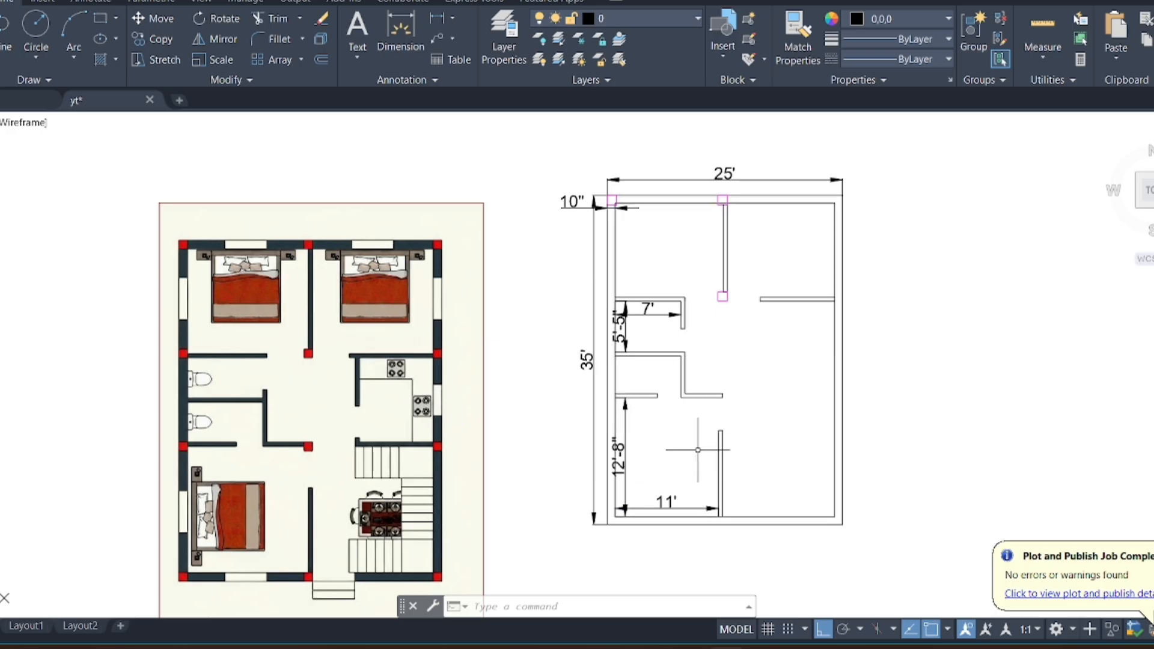
pyautogui.scroll(-1, 570, 404)
pyautogui.scroll(1, 478, 407)
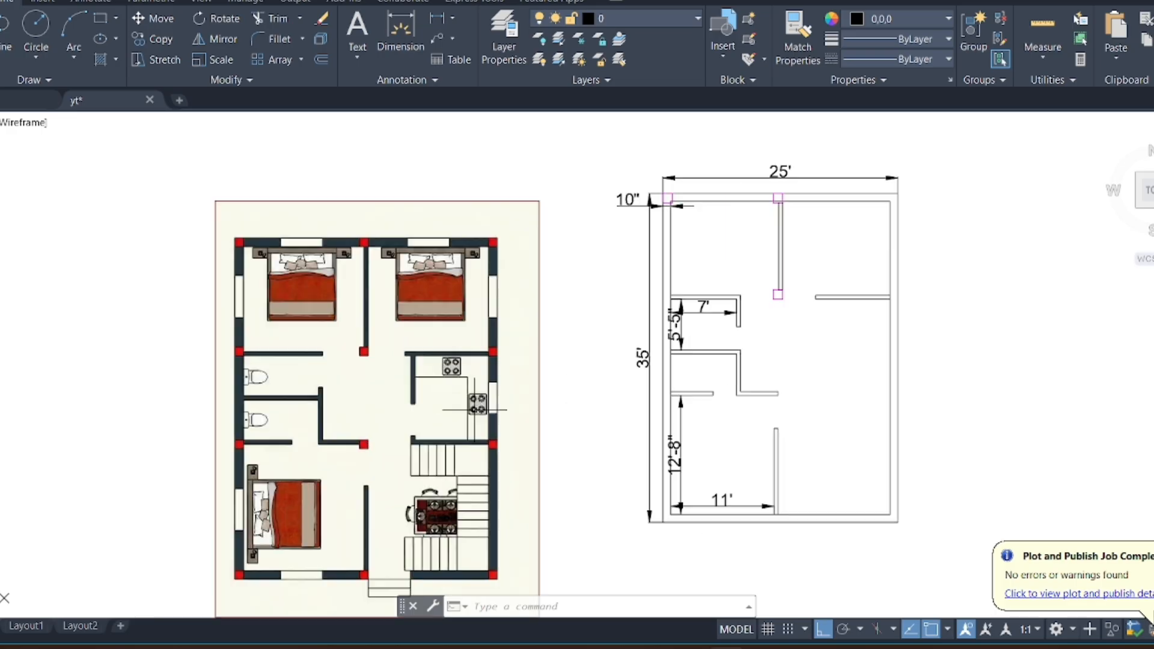
pyautogui.scroll(-1, 561, 210)
pyautogui.scroll(2, 484, 295)
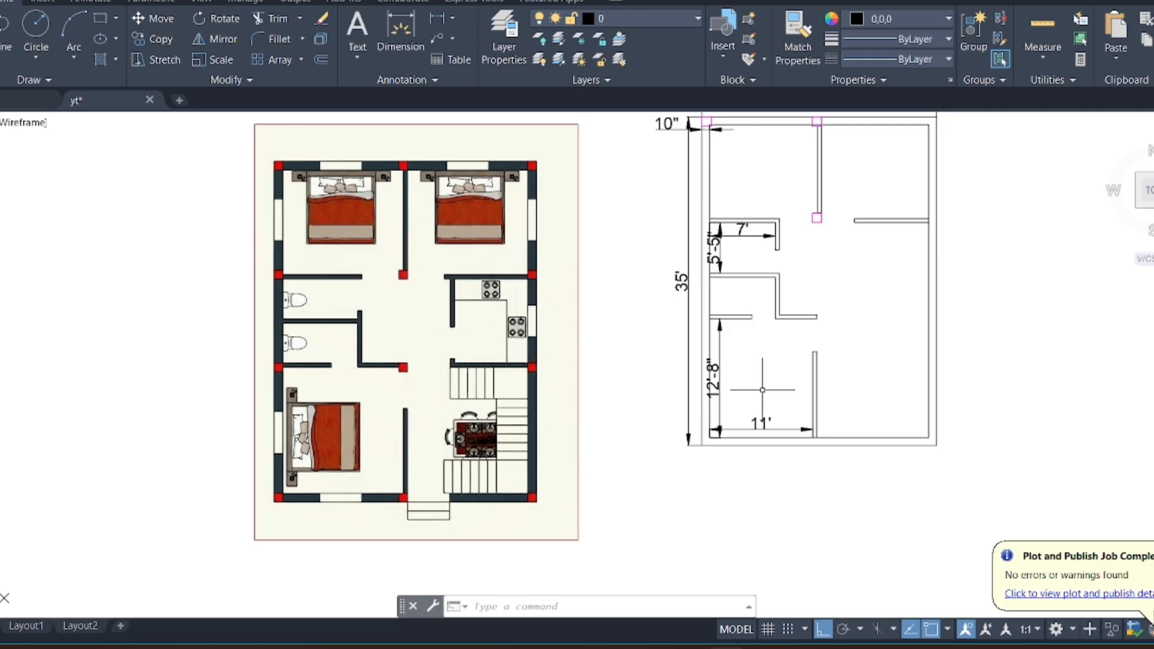
pyautogui.scroll(-1, 426, 345)
pyautogui.scroll(1, 571, 367)
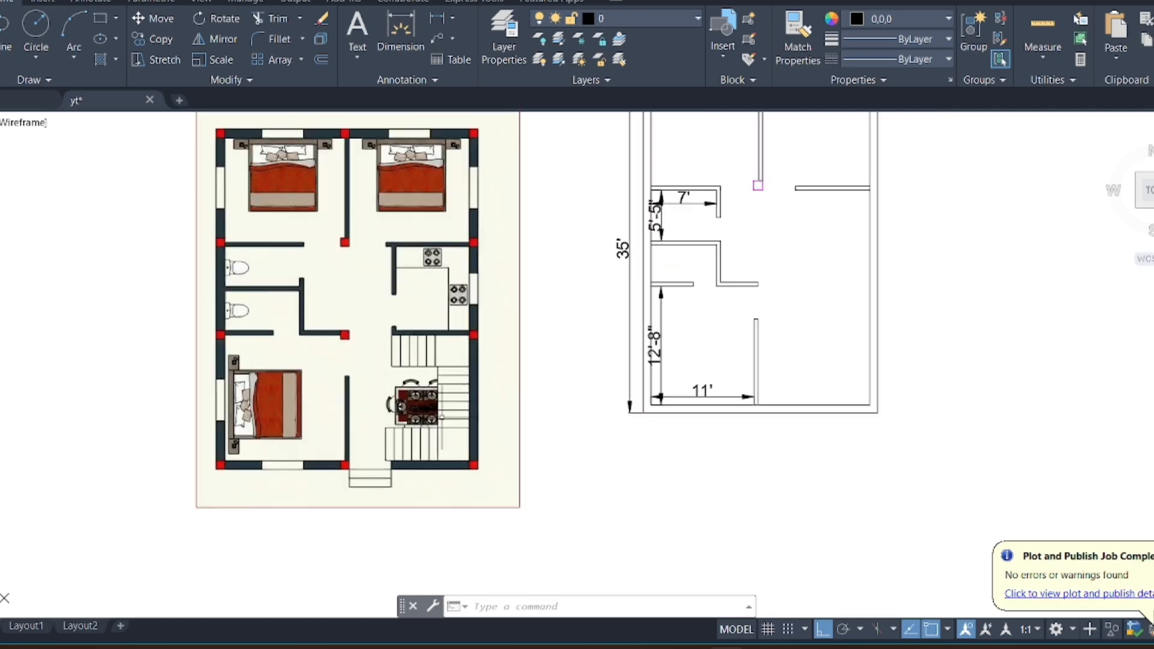
pyautogui.scroll(-2, 334, 349)
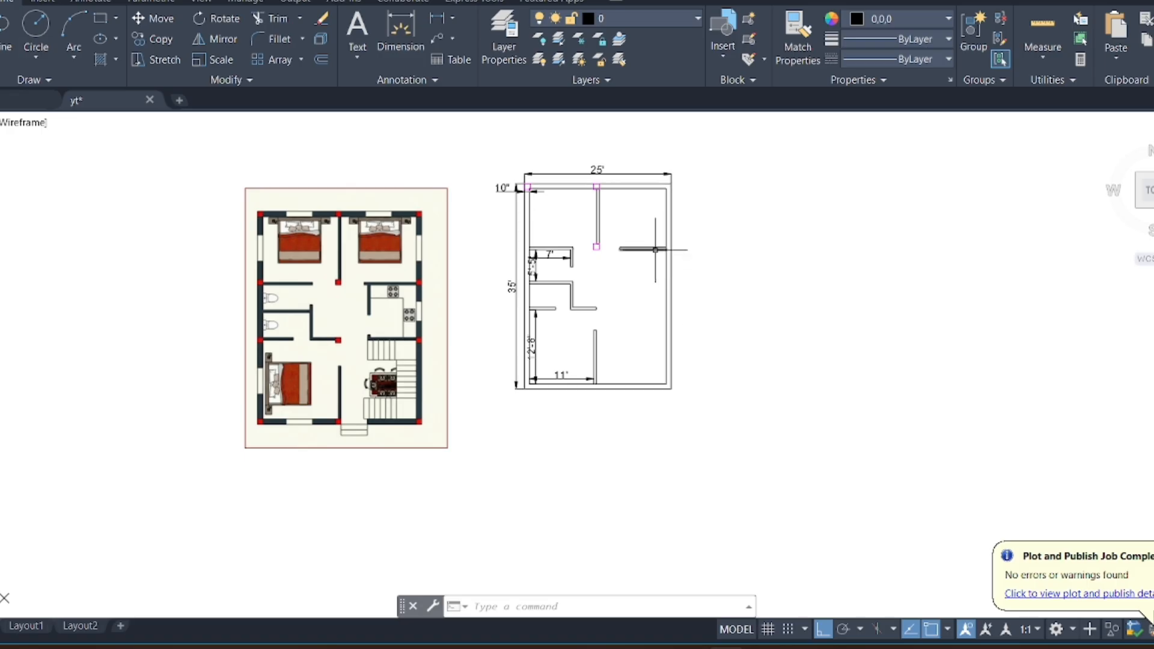
pyautogui.scroll(4, 661, 250)
pyautogui.scroll(-2, 699, 246)
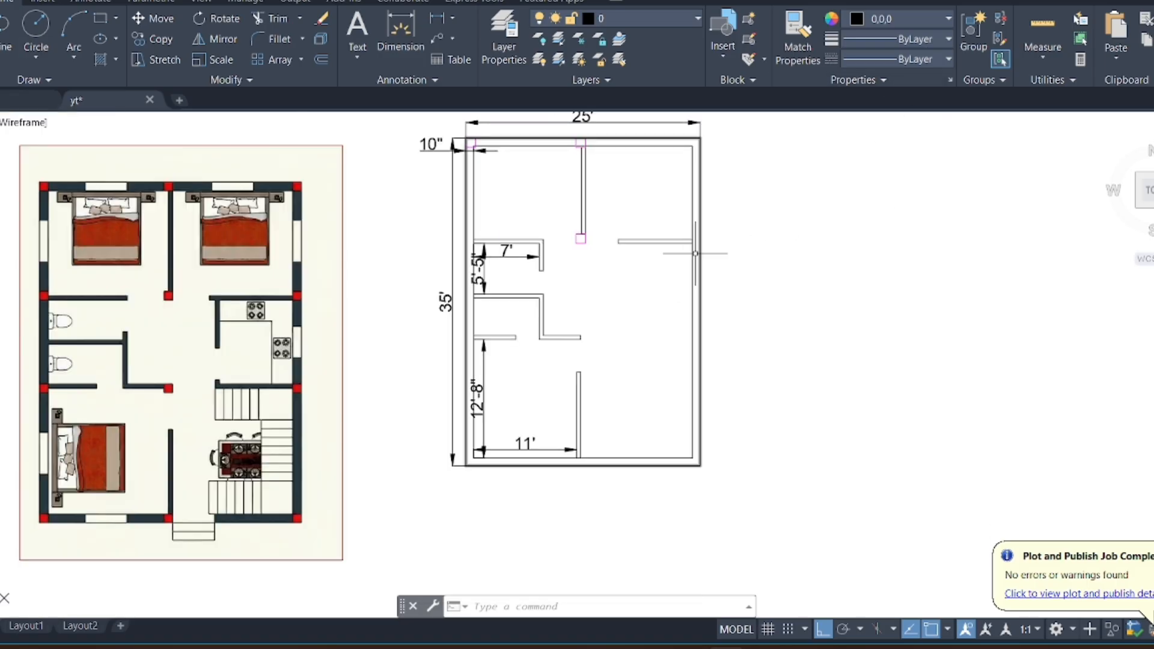
# Draw a polyline starting 7 right of the upper right partition's lower left corner: 78 down, 5 right, and back up into the partition
pyautogui.scroll(3, 619, 213)
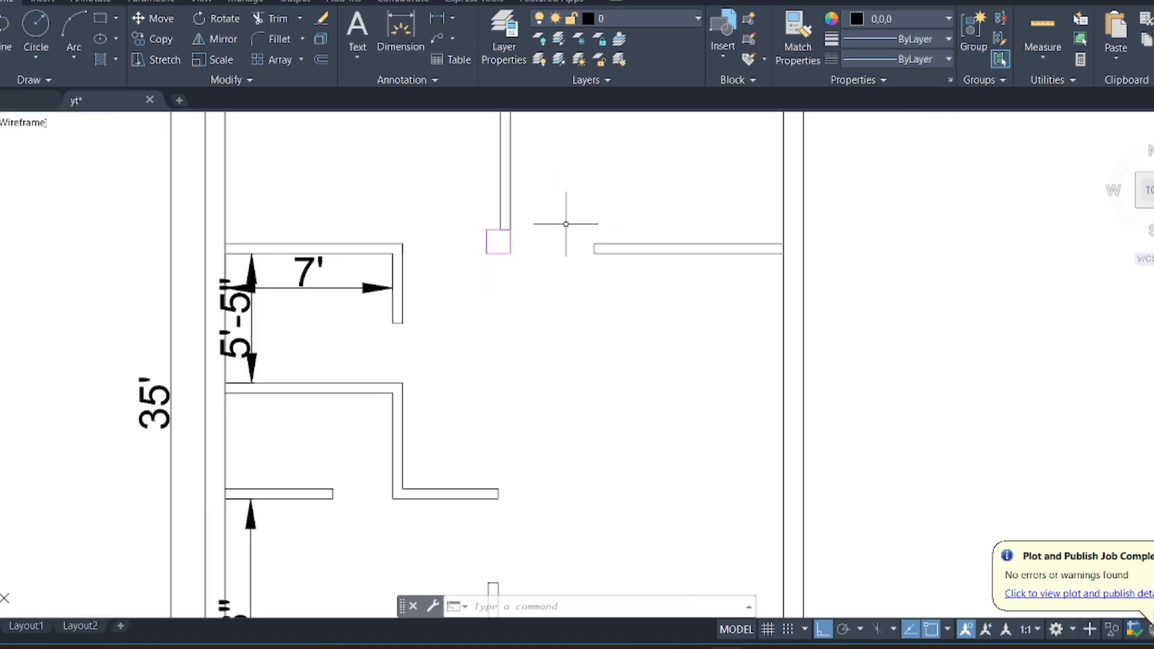
pyautogui.write('pl')
pyautogui.press('Return')
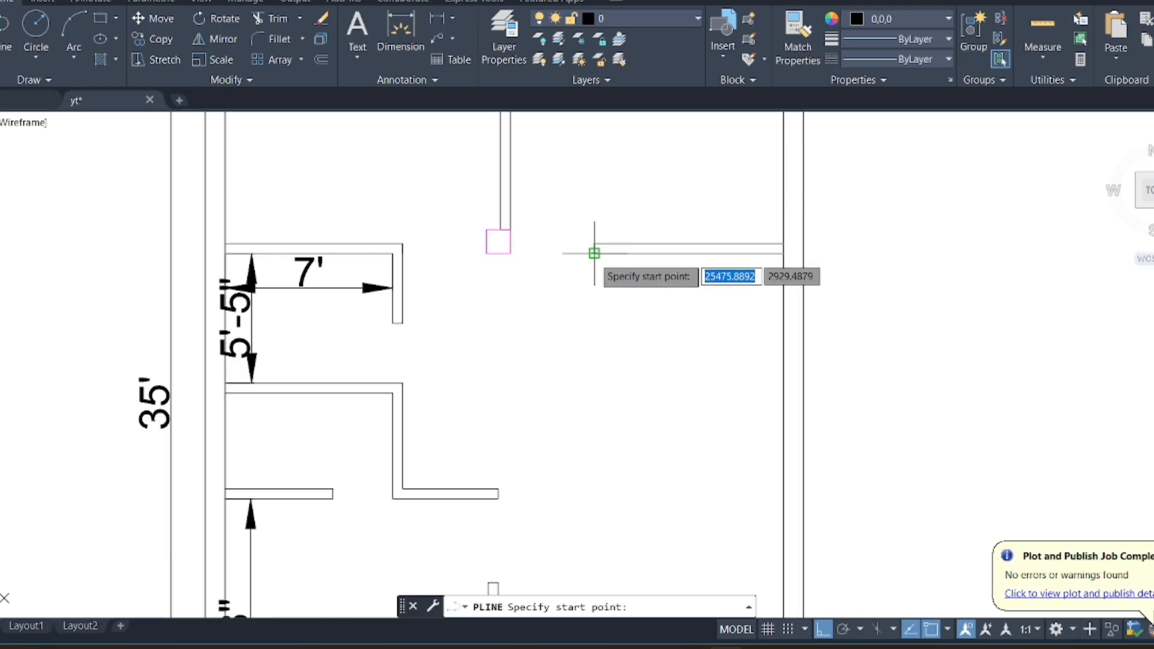
pyautogui.write('7')
pyautogui.press('Return')
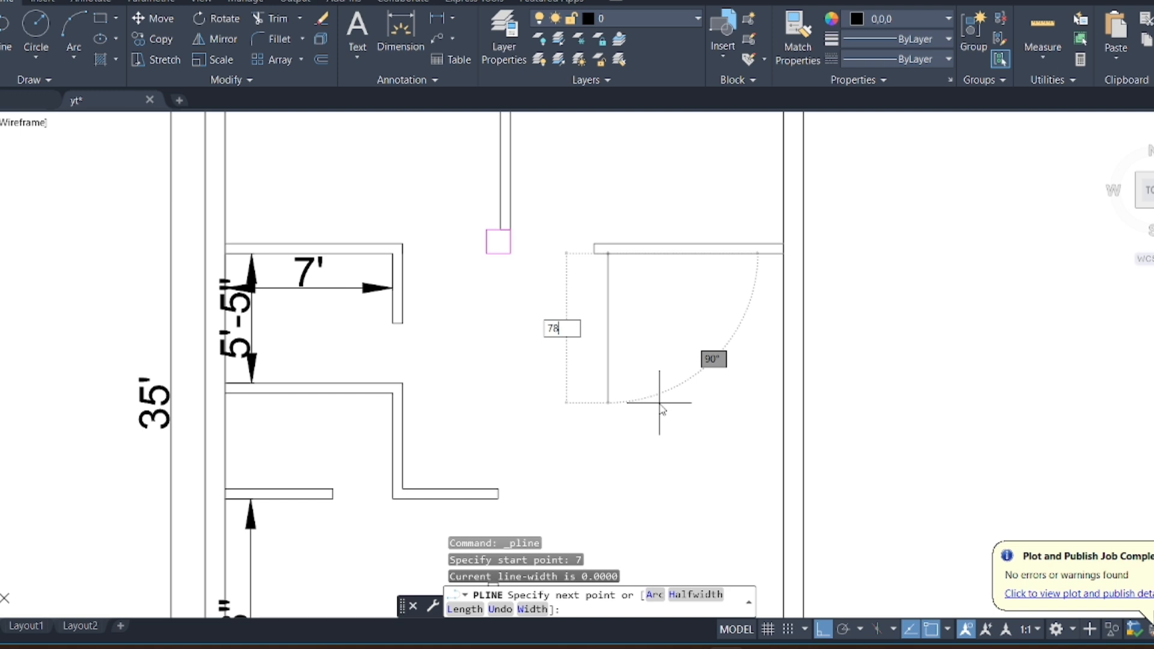
pyautogui.press('Return')
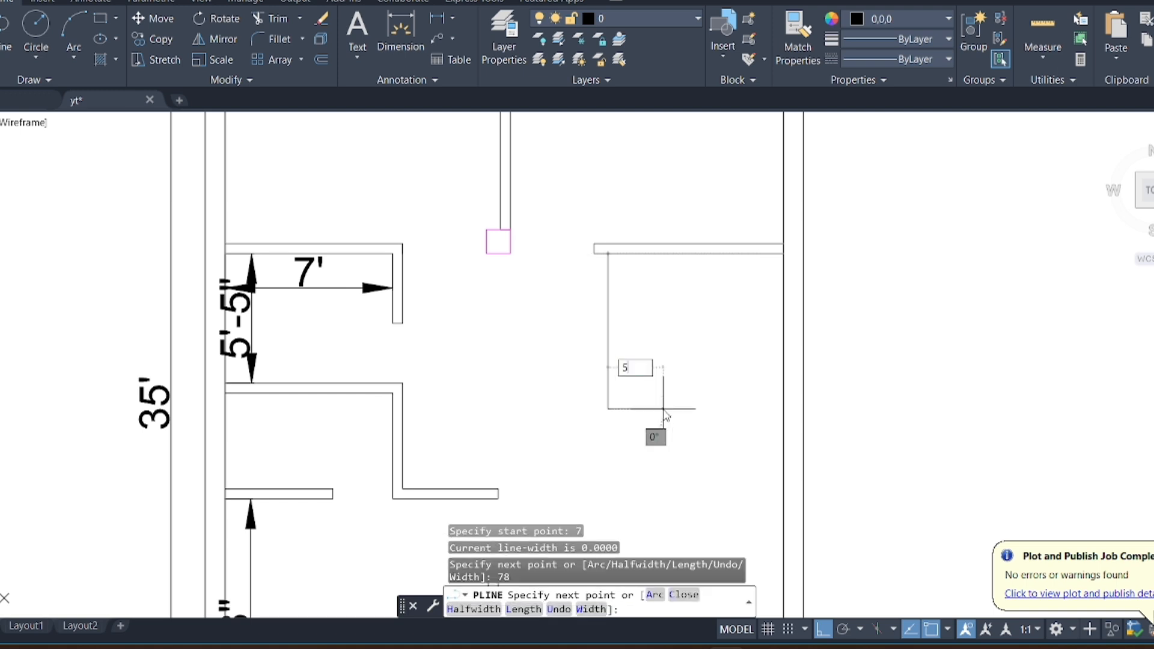
pyautogui.press('Return')
pyautogui.scroll(5, 593, 247)
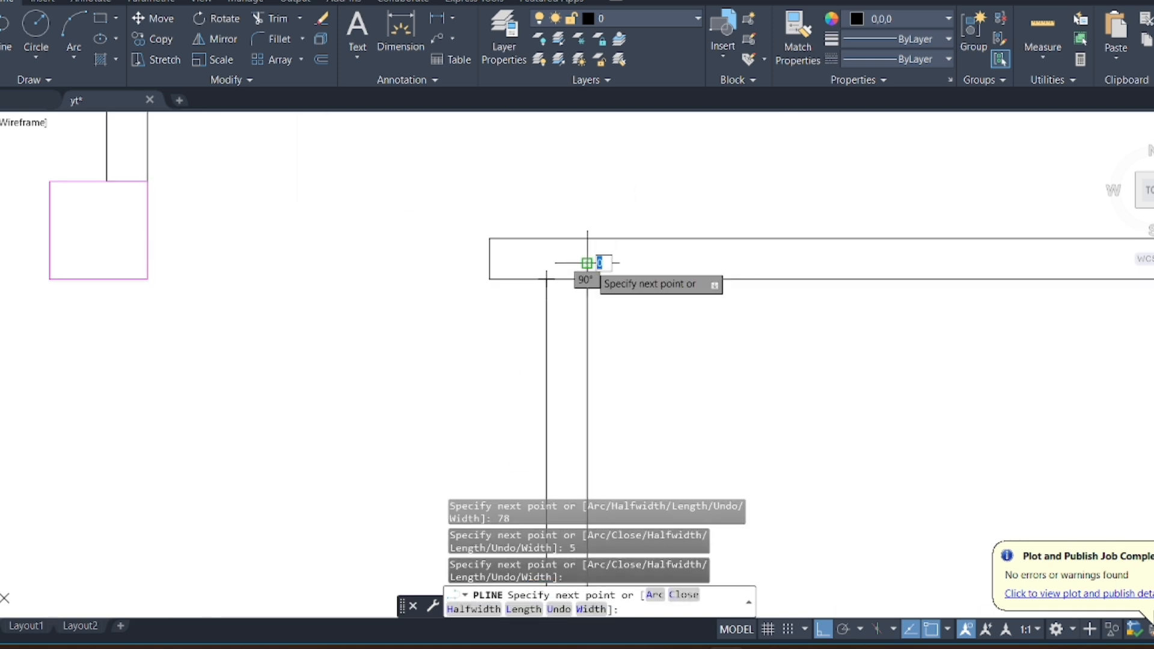
pyautogui.press('Escape')
# Trim the end of the new vertical wall's line that extends past the upper right partition's lower face
pyautogui.press('Return')
pyautogui.click(589, 264)
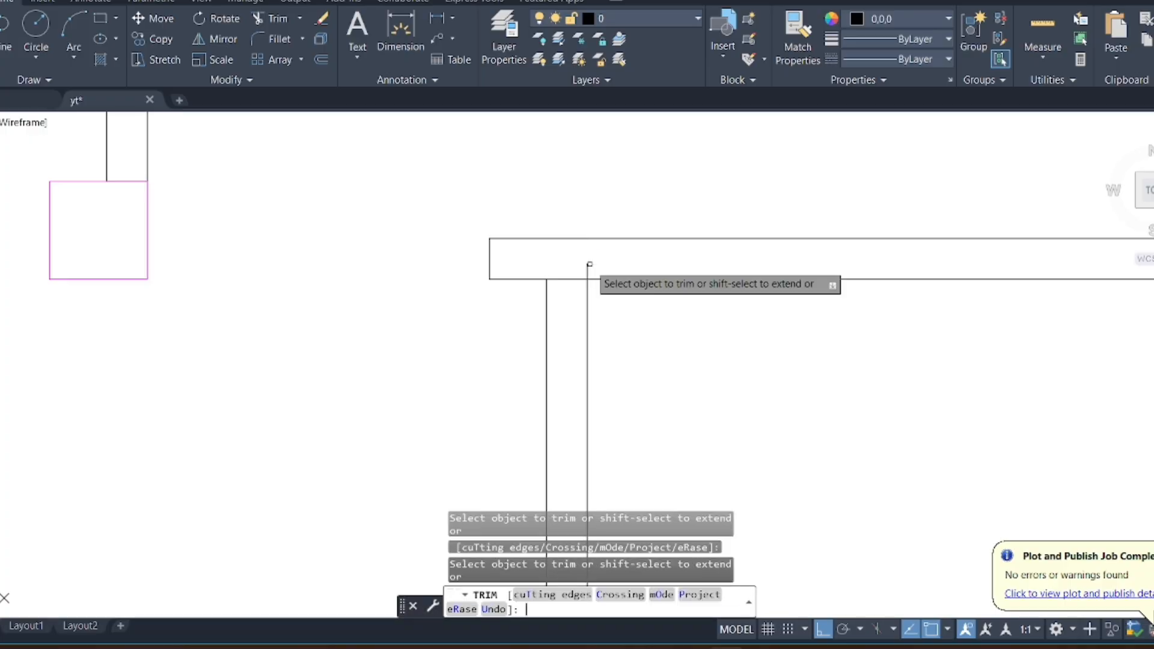
pyautogui.click(590, 263)
pyautogui.click(583, 263)
pyautogui.scroll(-8, 676, 337)
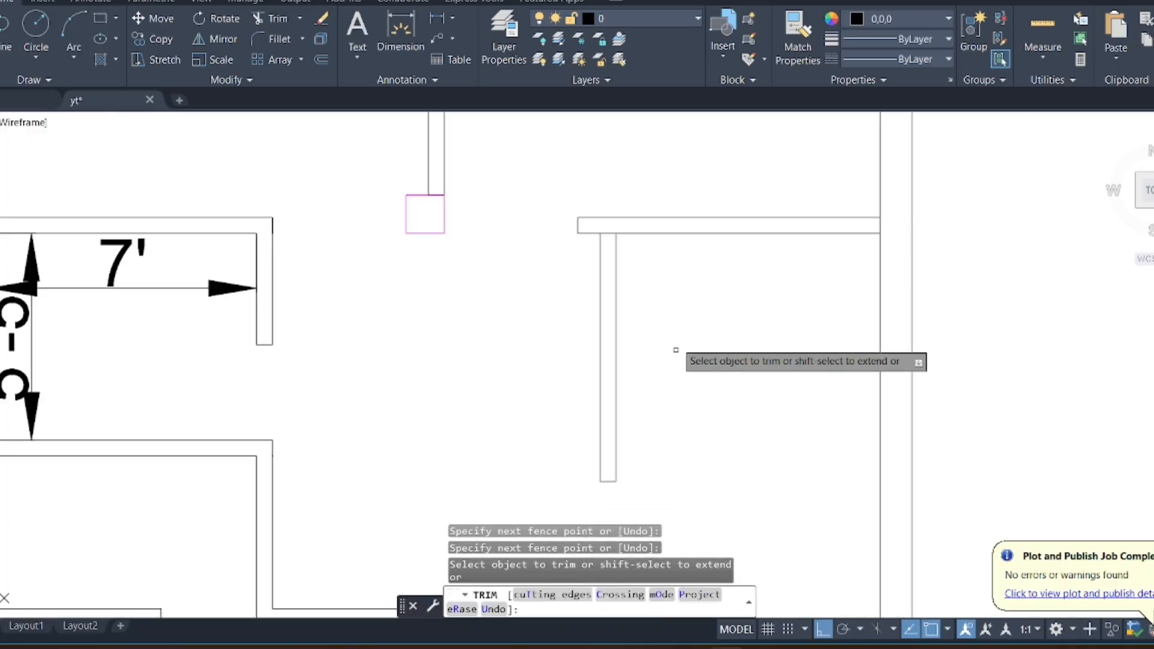
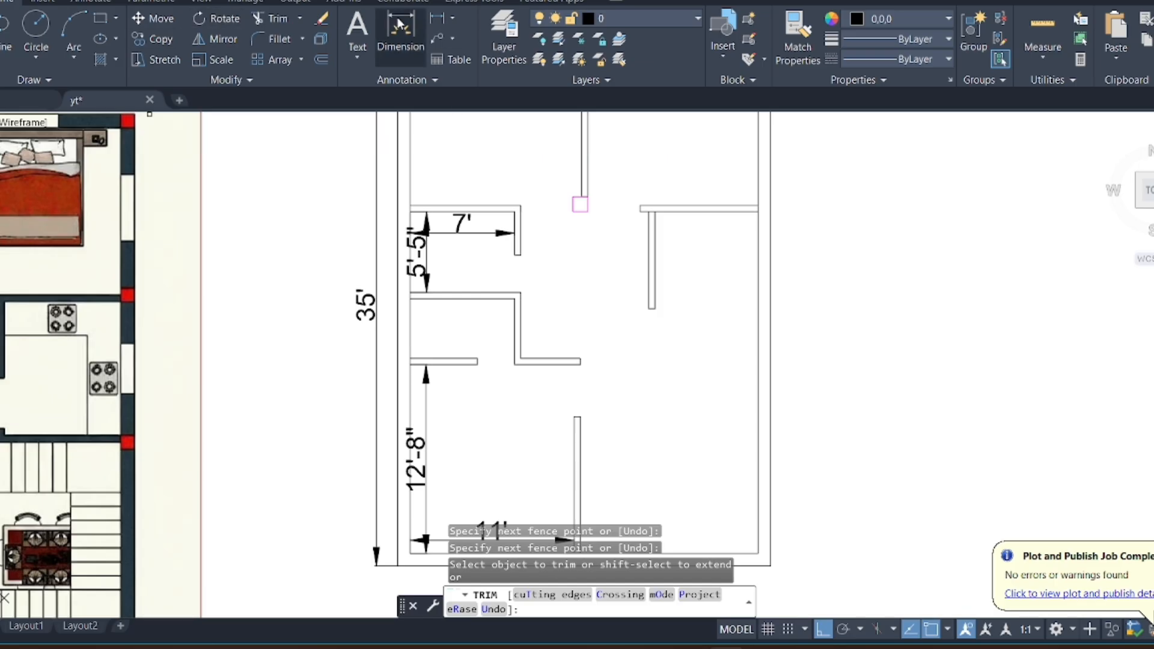
pyautogui.click(438, 17)
pyautogui.click(5, 30)
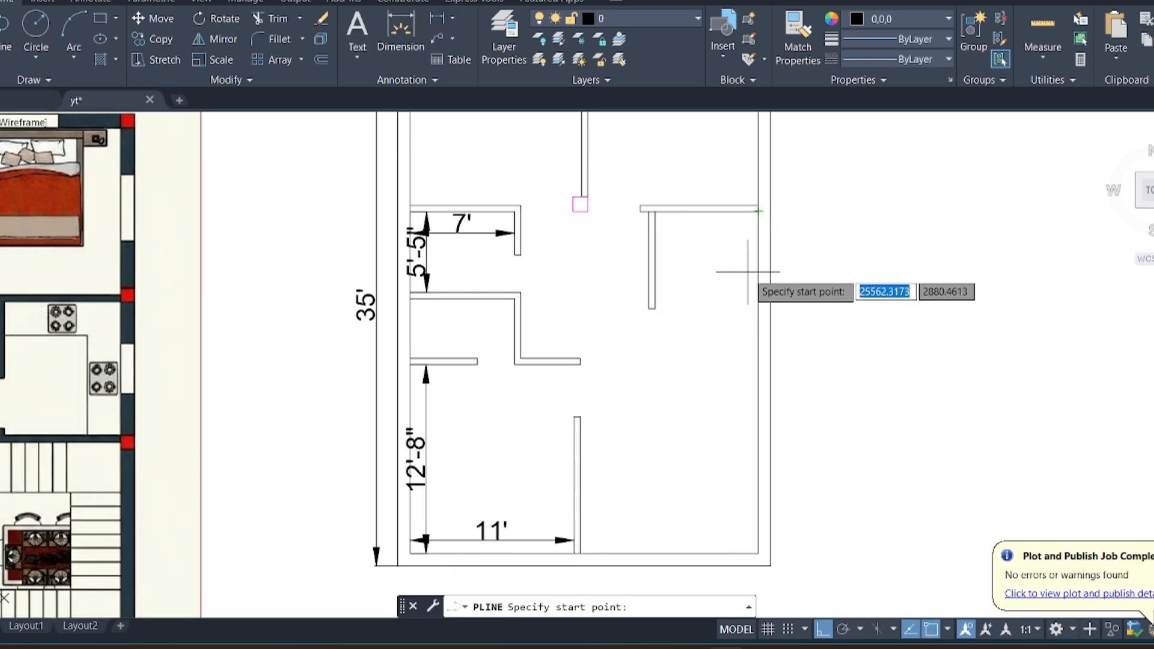
pyautogui.write('18')
pyautogui.press('Return')
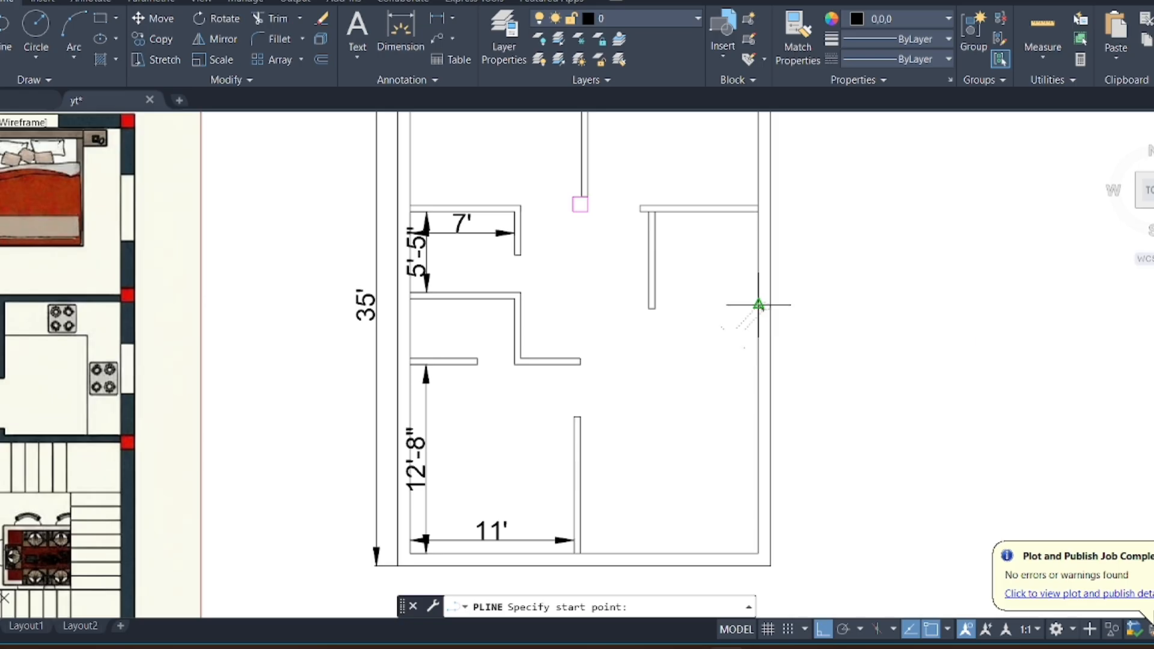
pyautogui.press('Escape')
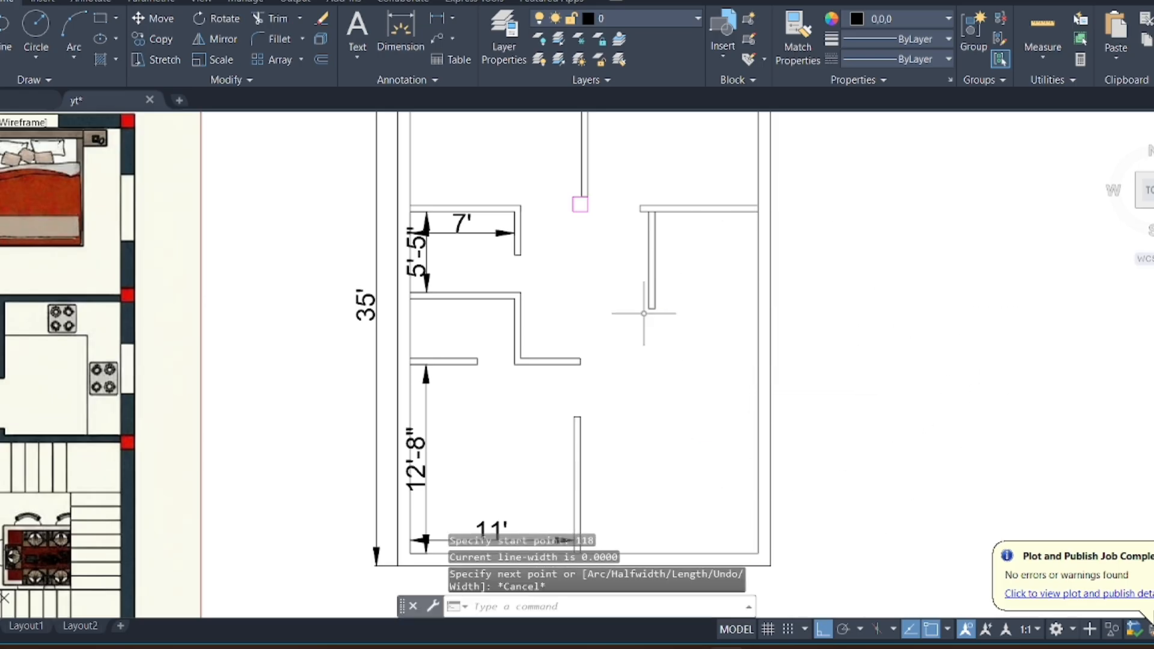
# Draw a polyline starting 118 below the right partition on the outer wall: left to the vertical wall's left face, 5 down, right past the outer wall's inner face
pyautogui.click(9, 35)
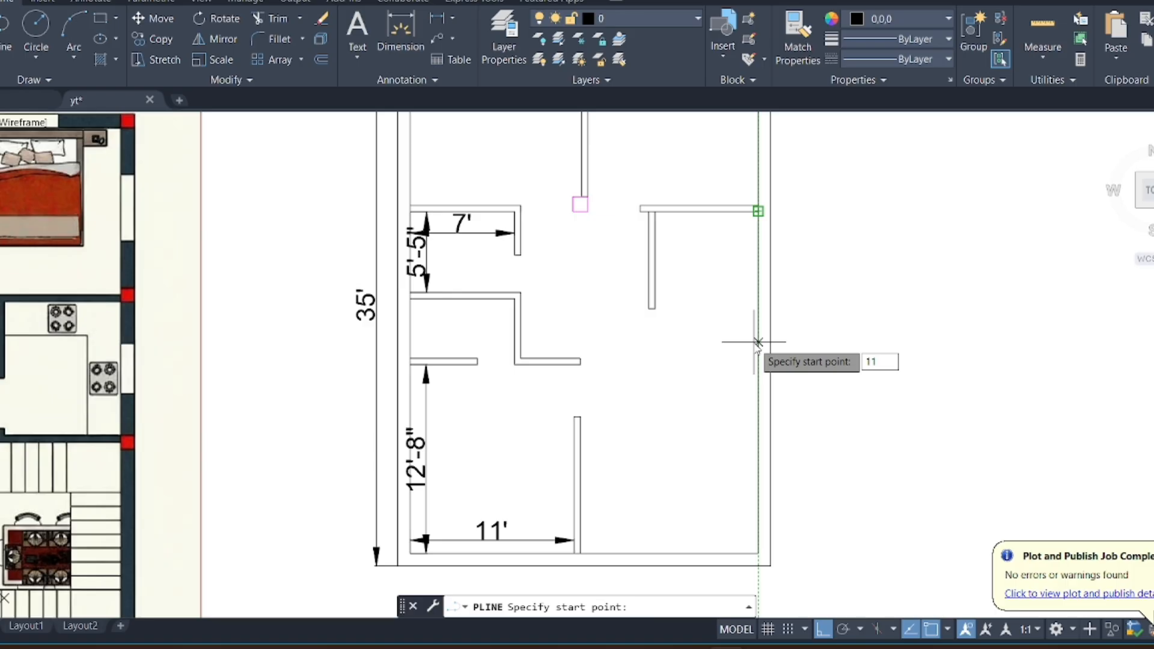
pyautogui.press('Return')
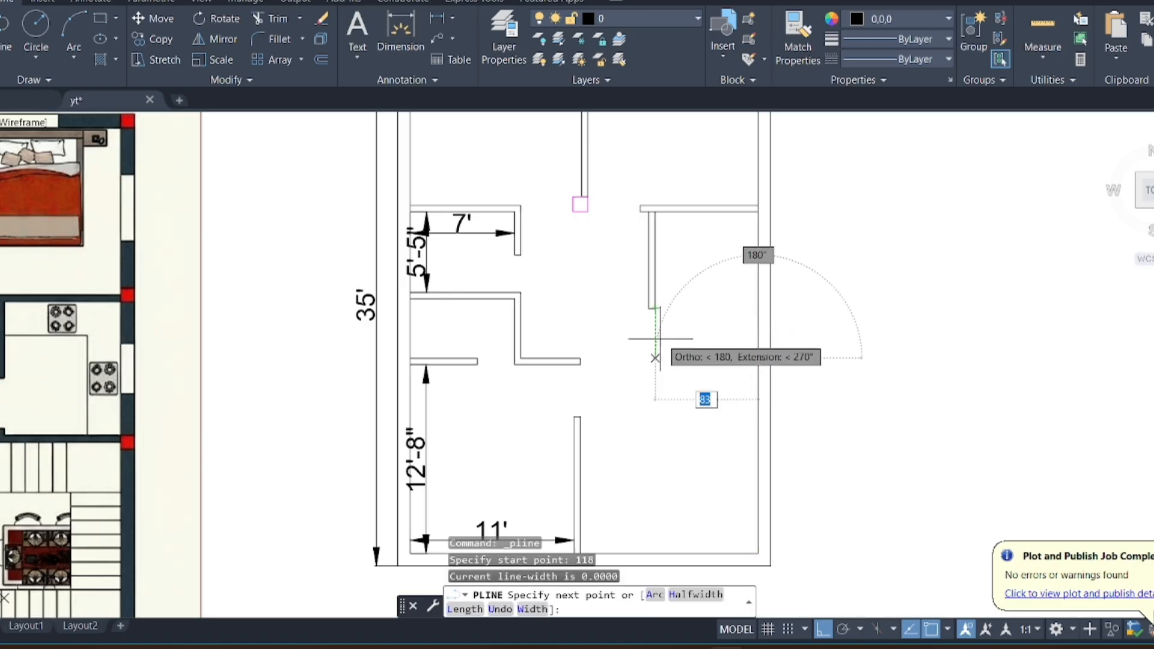
pyautogui.scroll(2, 651, 307)
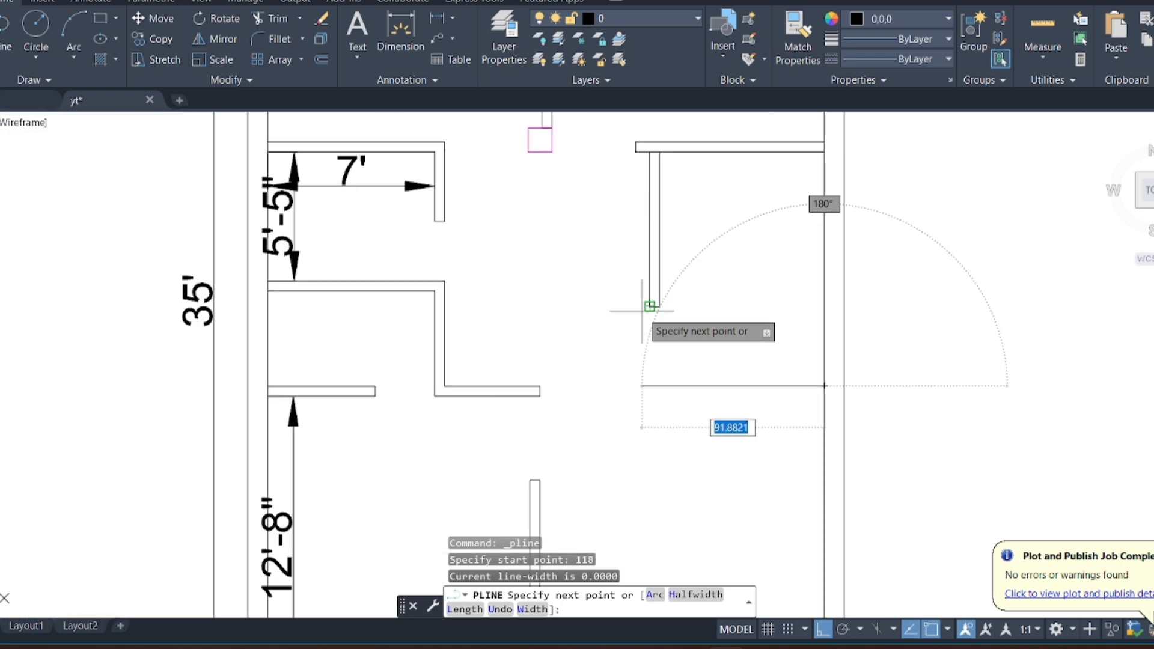
pyautogui.click(651, 358)
pyautogui.scroll(3, 652, 405)
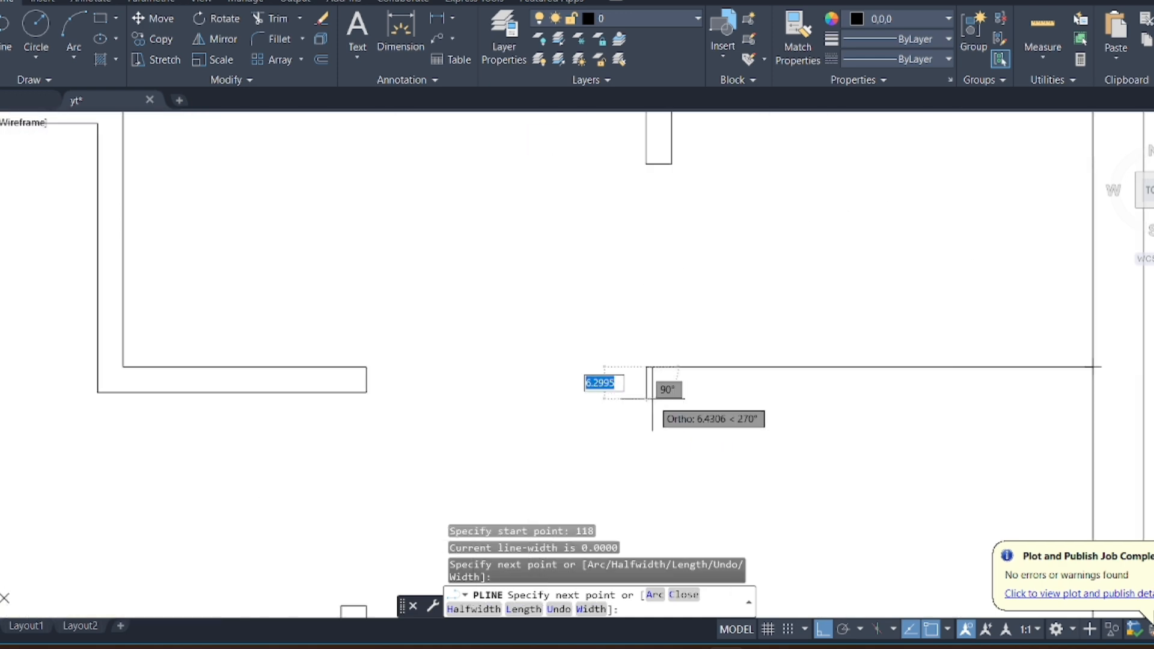
pyautogui.write('5')
pyautogui.press('Return')
pyautogui.scroll(3, 1108, 405)
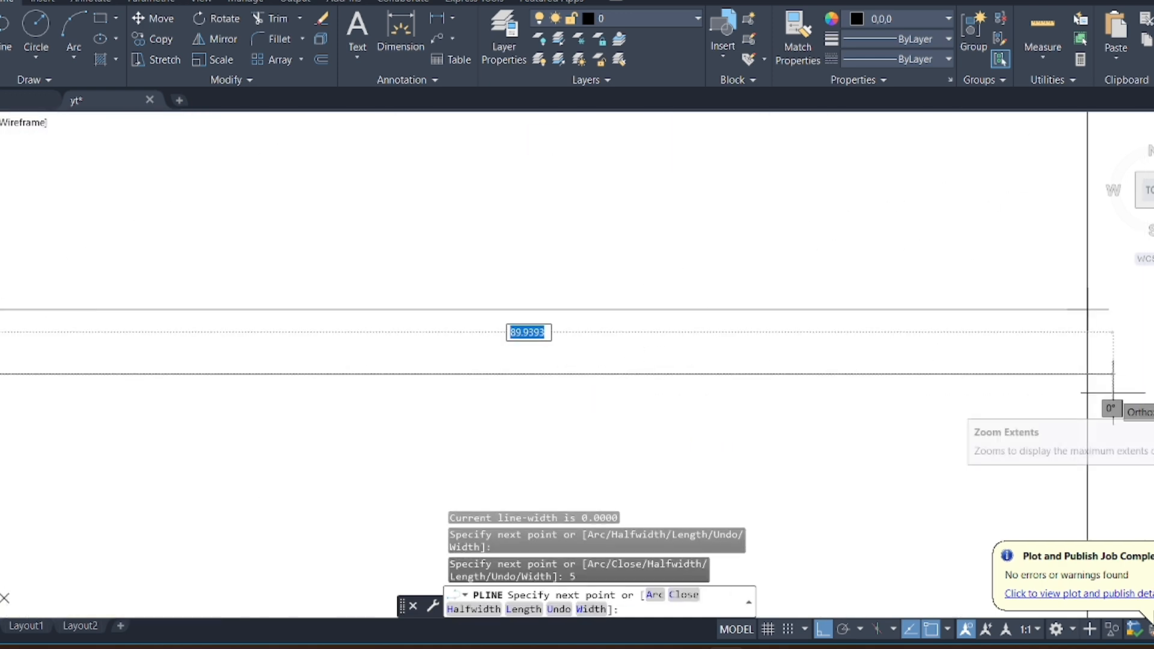
pyautogui.press('Escape')
# Trim the end of the lower horizontal line that protrudes past the right outer wall's inner face
pyautogui.write('tr')
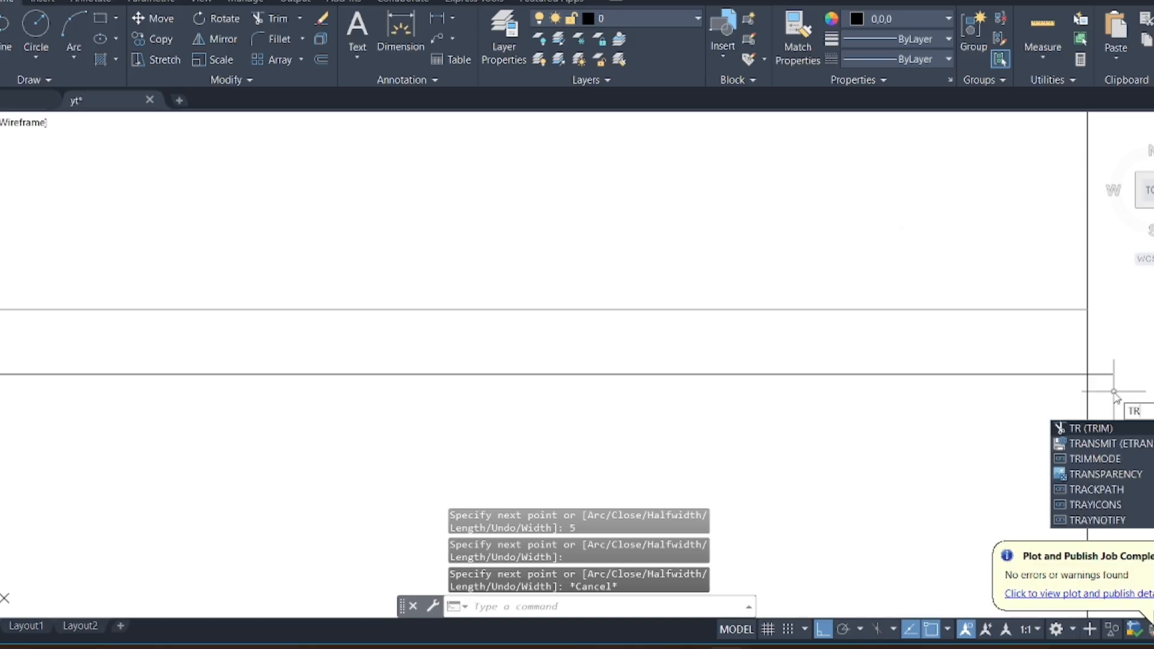
pyautogui.press('Return')
pyautogui.click(1105, 373)
pyautogui.press('Return')
pyautogui.scroll(-6, 860, 309)
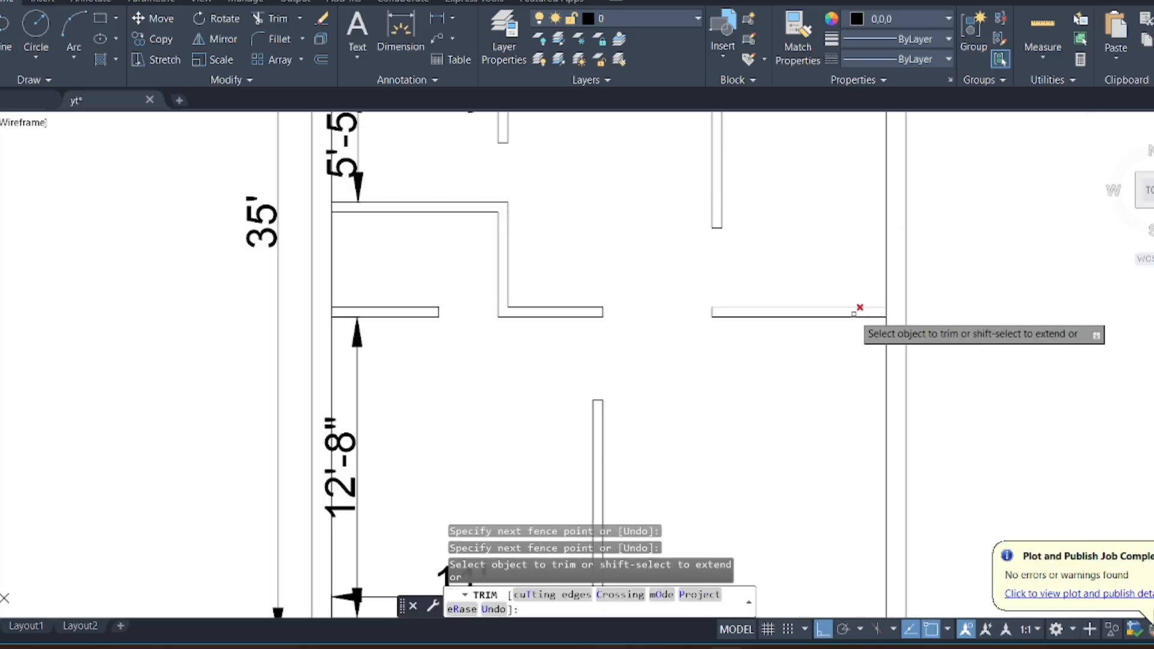
# Examine the new kitchen partitions and compare the floor plan with the finished reference plan
pyautogui.press('Escape')
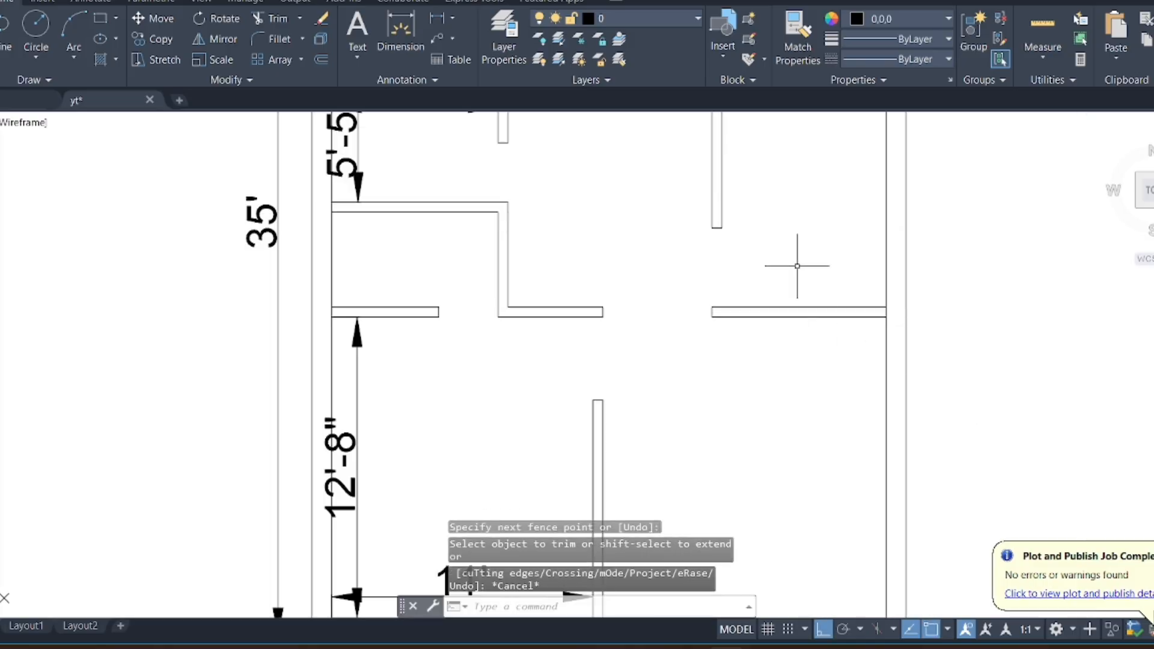
pyautogui.moveTo(754, 206); pyautogui.dragTo(697, 214, button='middle')
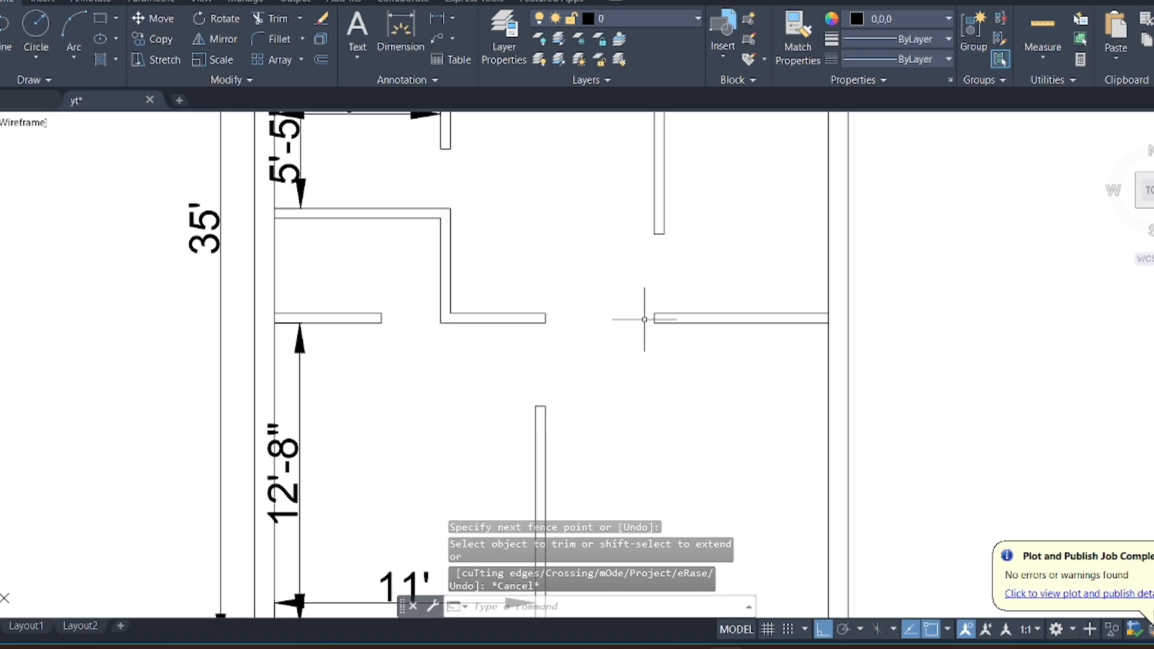
pyautogui.scroll(-5, 612, 277)
pyautogui.scroll(3, 673, 258)
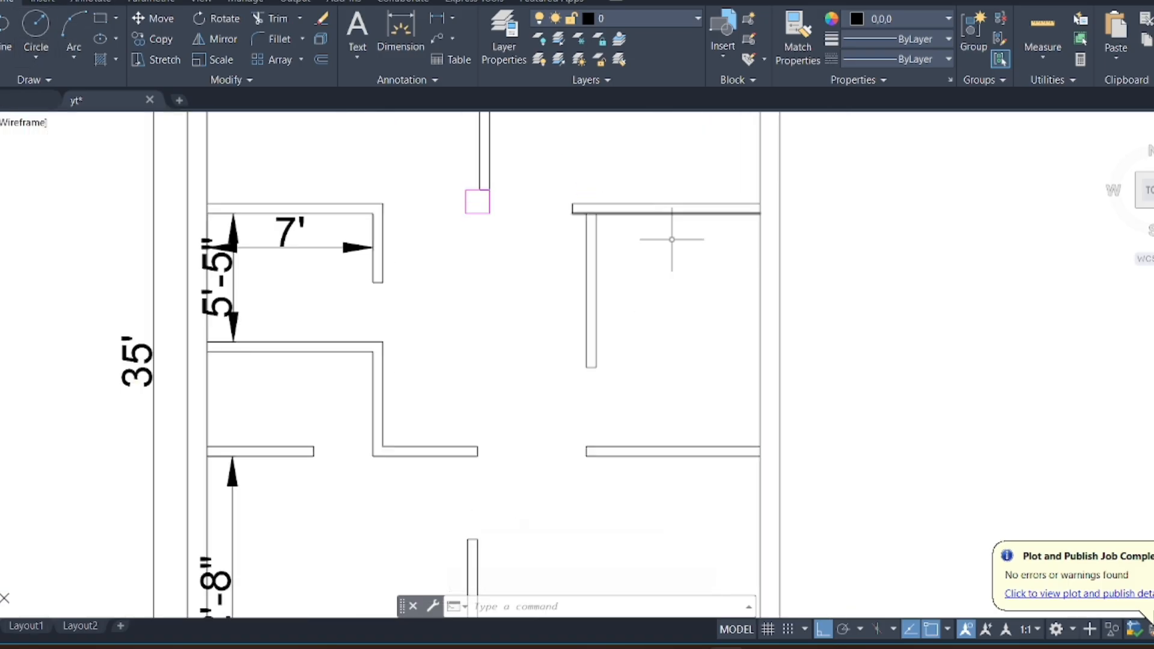
pyautogui.scroll(-5, 740, 245)
pyautogui.scroll(4, 727, 229)
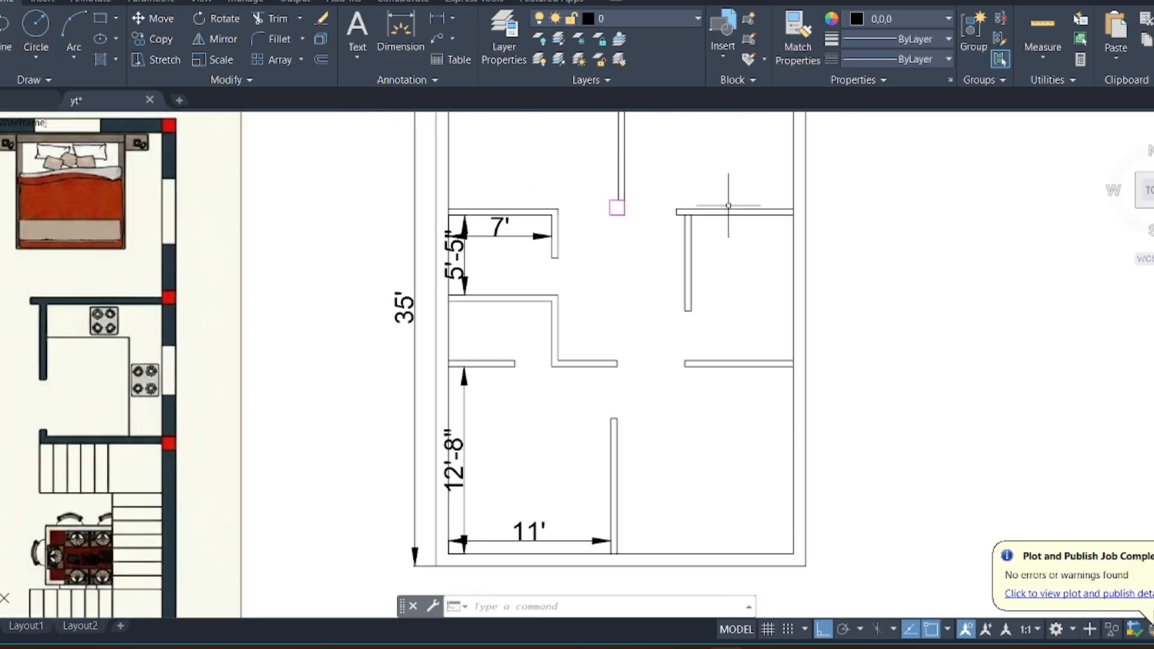
pyautogui.scroll(-2, 590, 218)
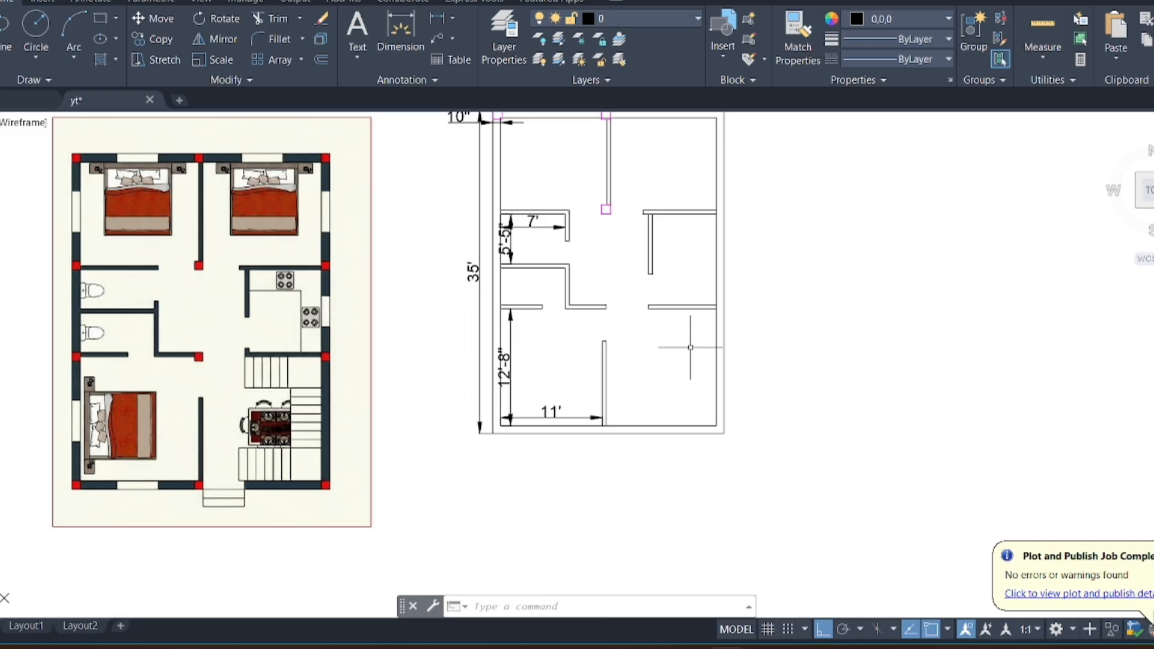
pyautogui.scroll(4, 733, 325)
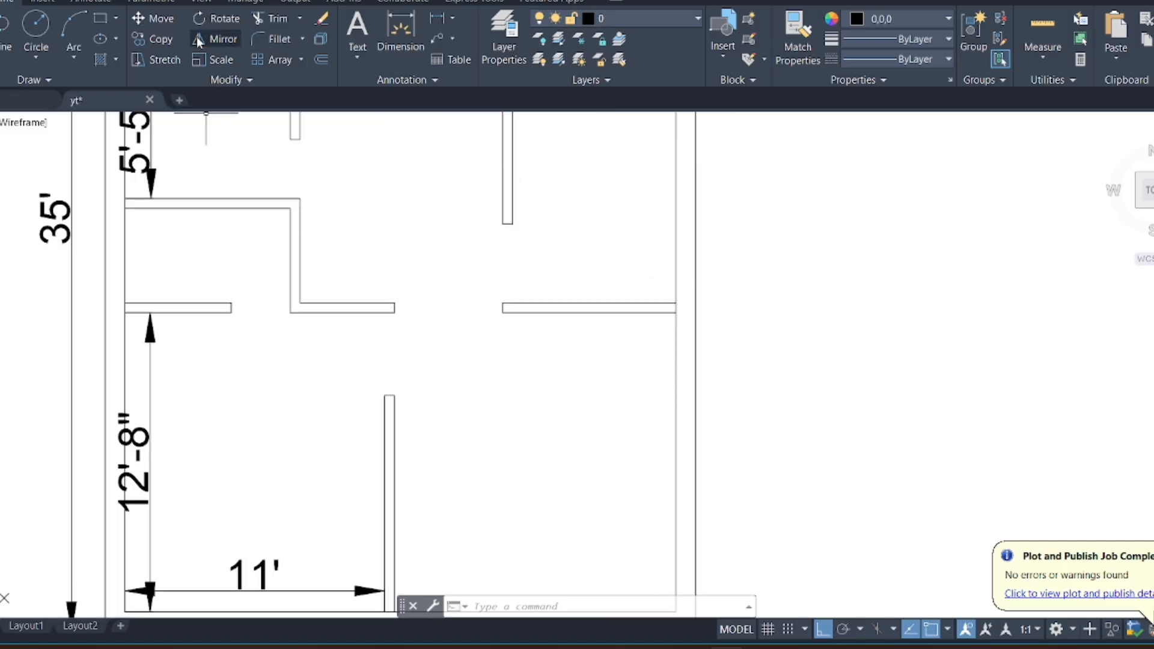
pyautogui.scroll(-3, 464, 217)
# Dimension the kitchen's clear width from the vertical partition's right face to the right outer wall's inner face
pyautogui.click(442, 18)
pyautogui.scroll(2, 463, 155)
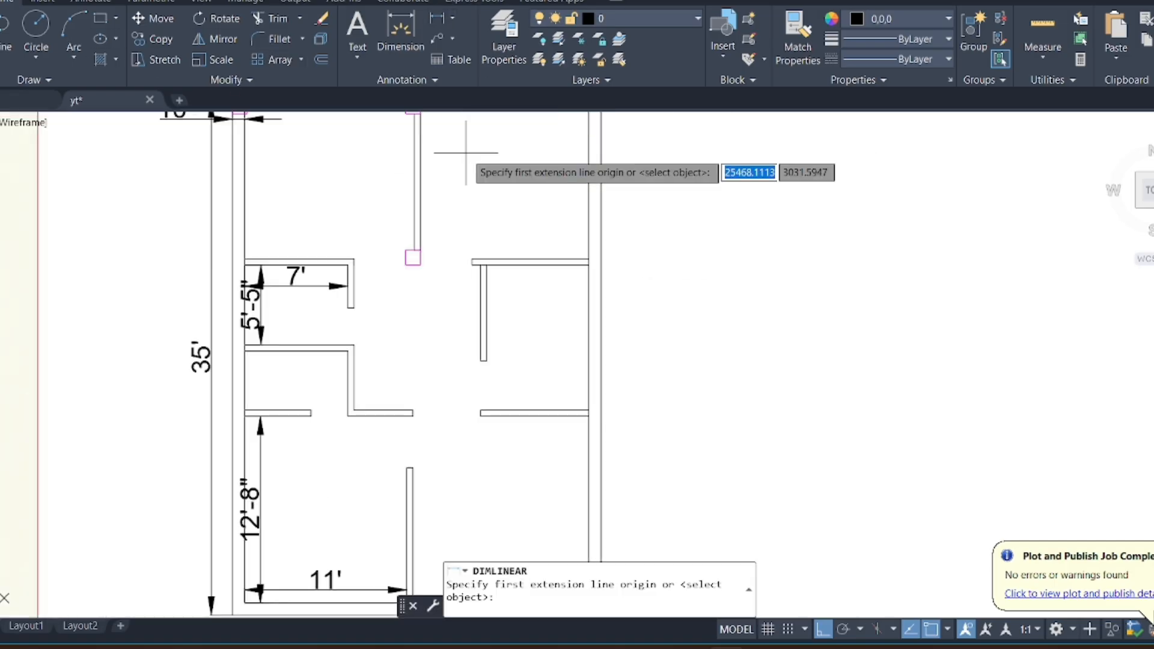
pyautogui.scroll(-3, 482, 258)
pyautogui.scroll(4, 507, 250)
pyautogui.click(508, 253)
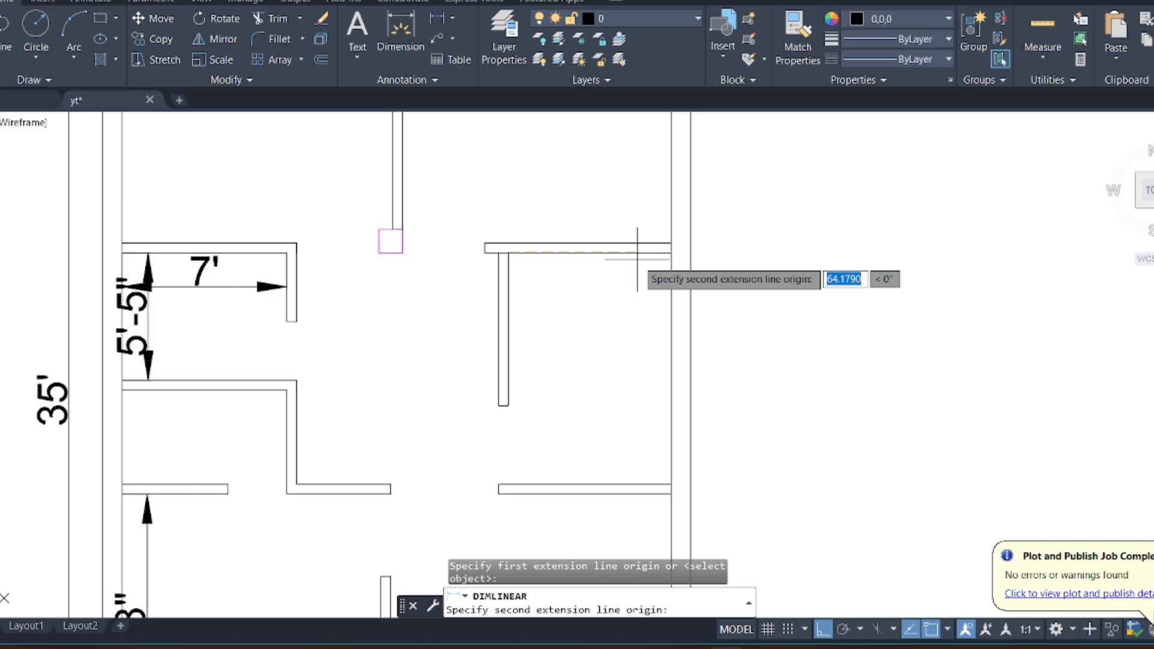
pyautogui.click(669, 253)
pyautogui.click(660, 280)
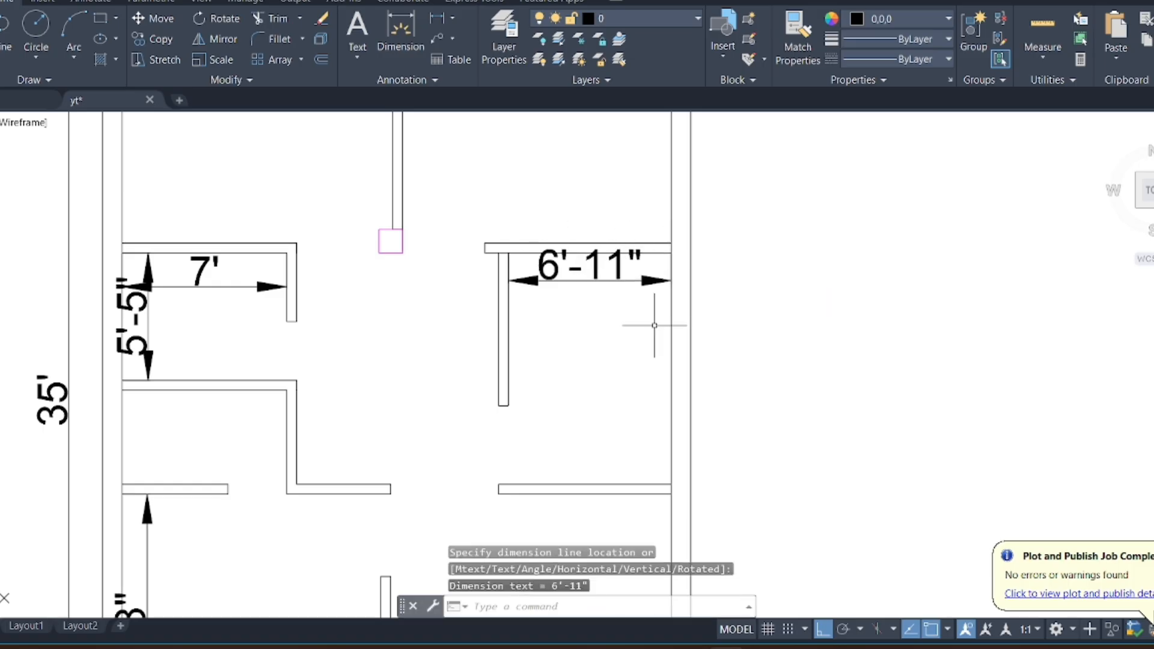
# Dimension the kitchen's clear depth along the right outer wall, between the upper and lower horizontal partitions
pyautogui.press('Return')
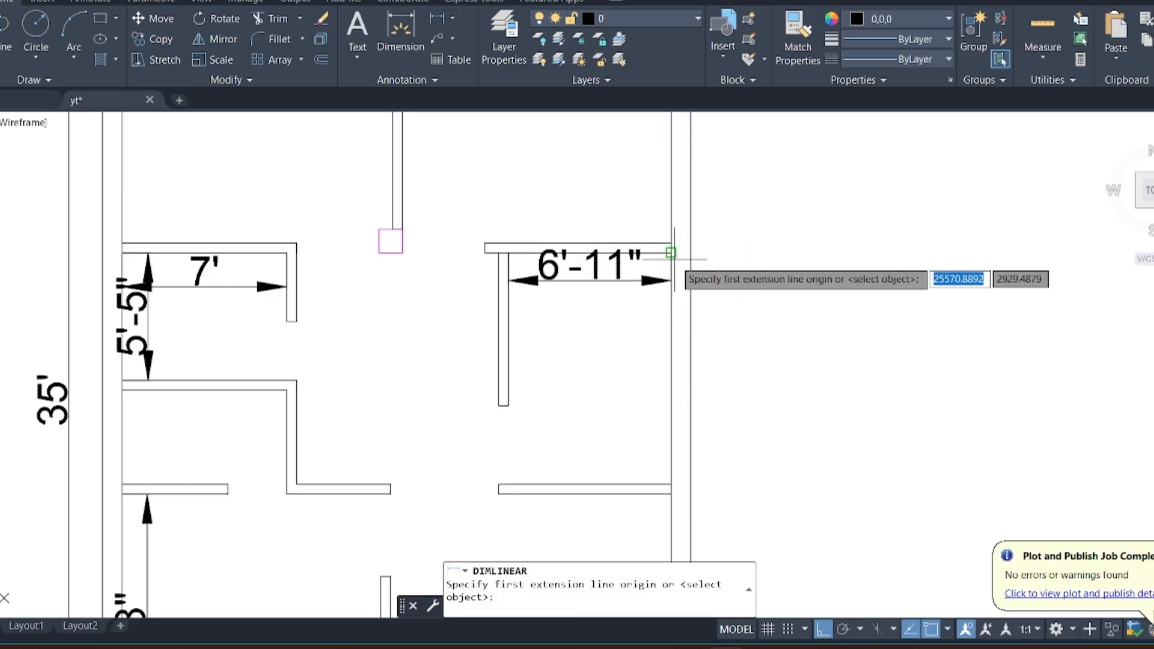
pyautogui.click(671, 253)
pyautogui.click(671, 484)
pyautogui.click(642, 431)
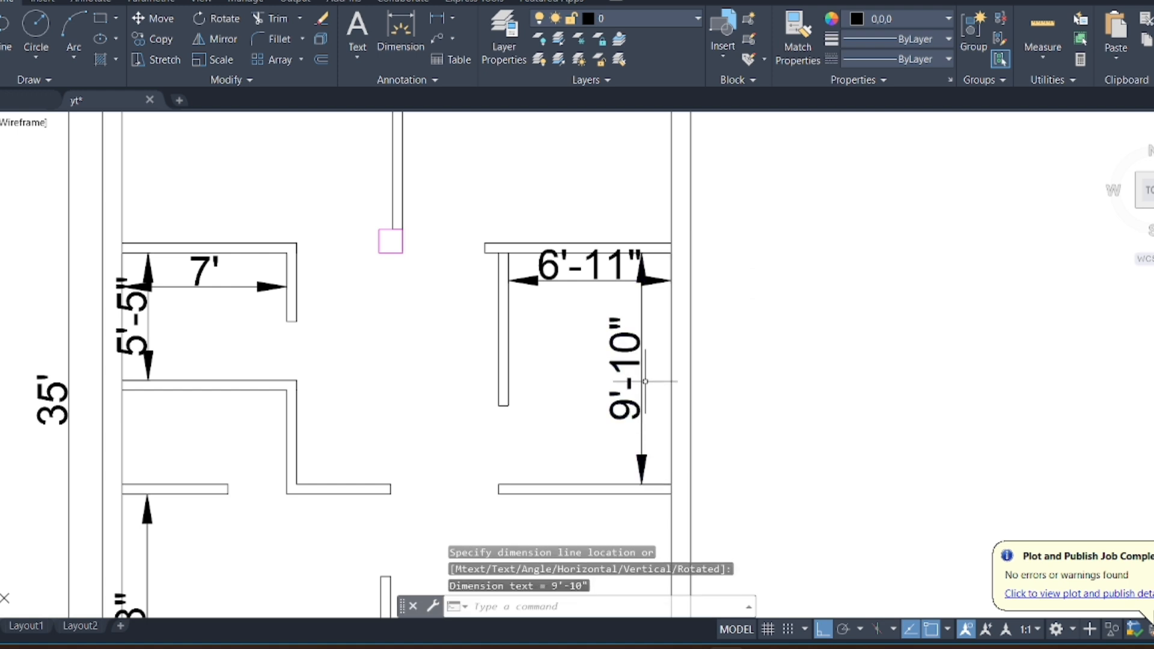
# Delete the width and depth dimensions inside the kitchen
pyautogui.scroll(2, 647, 286)
pyautogui.click(648, 280)
pyautogui.click(638, 302)
pyautogui.press('Delete')
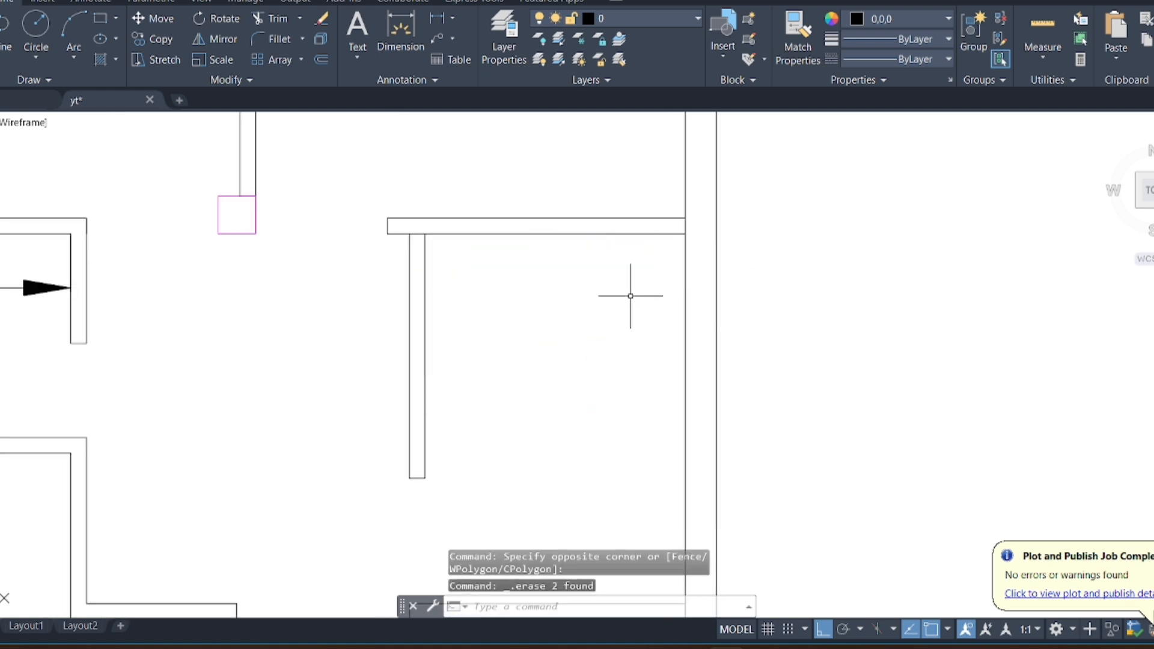
# Draw a rectangle 24 long and 78 wide downward from the kitchen's upper left inner corner
pyautogui.click(103, 24)
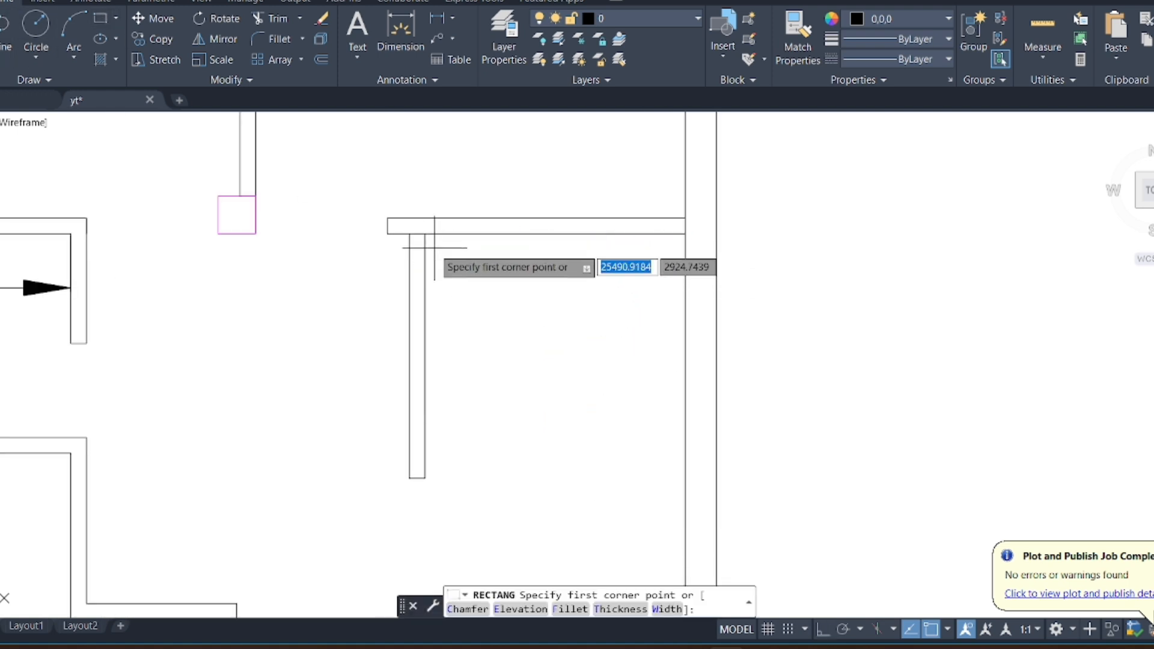
pyautogui.click(3, 30)
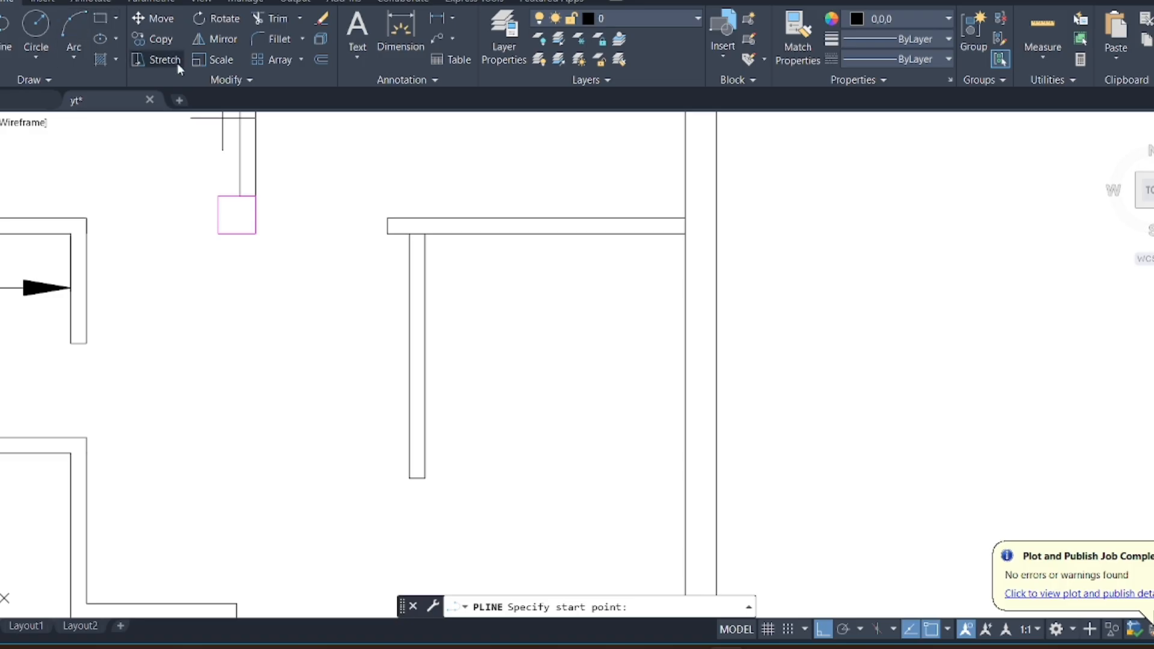
pyautogui.click(102, 22)
pyautogui.click(425, 233)
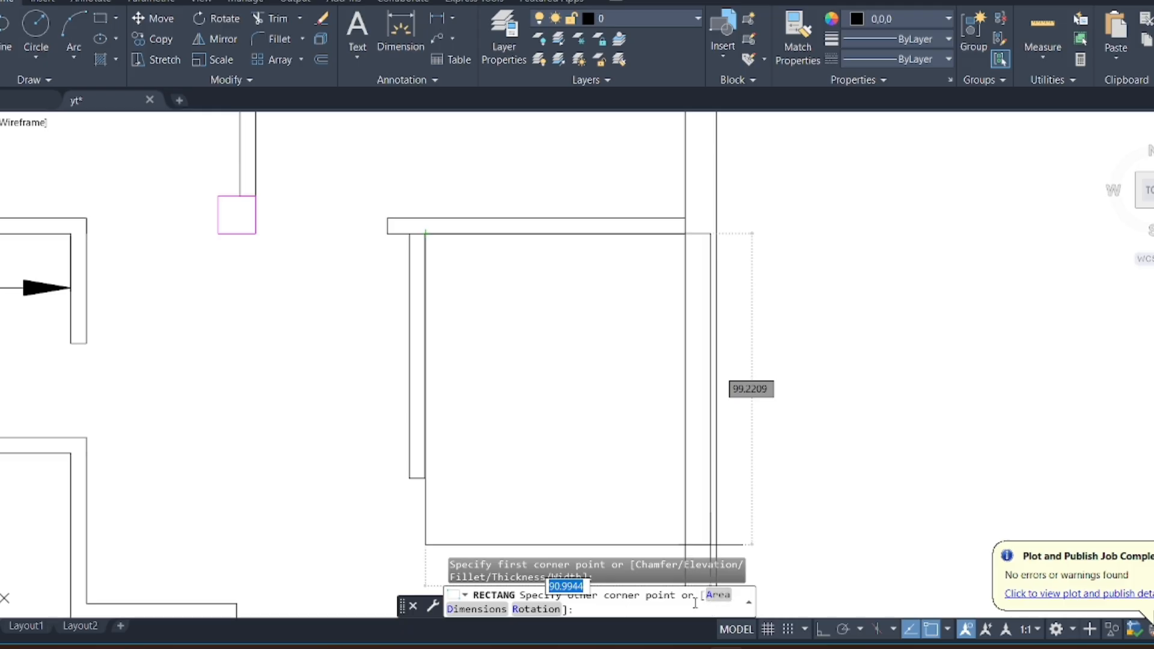
pyautogui.click(479, 611)
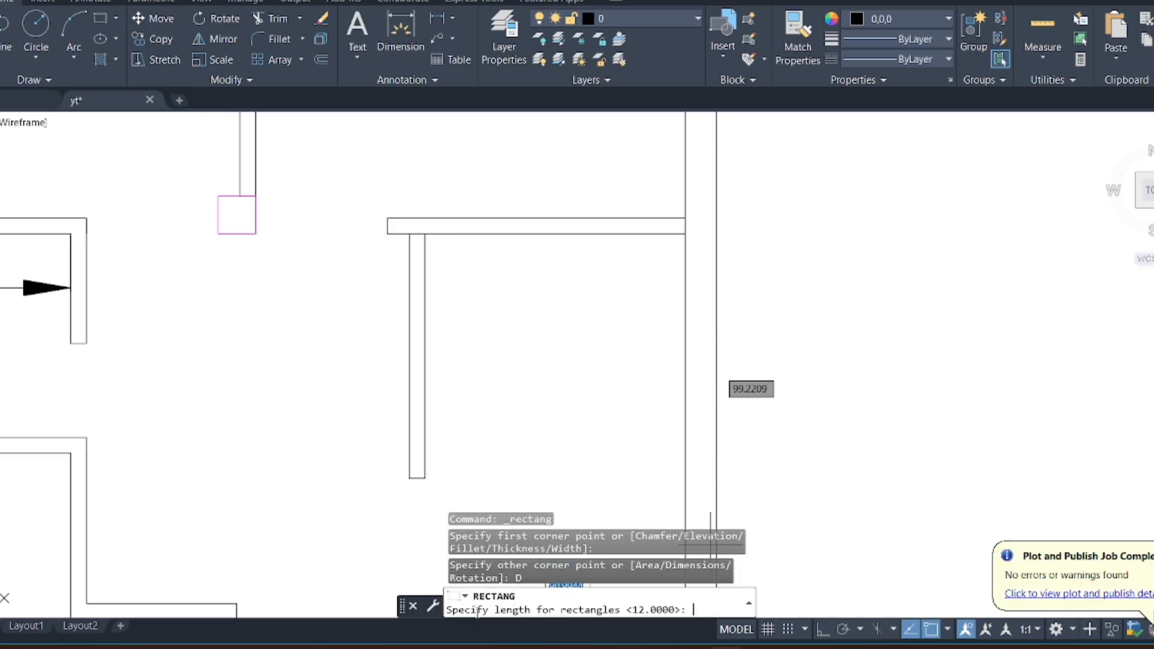
pyautogui.press('Return')
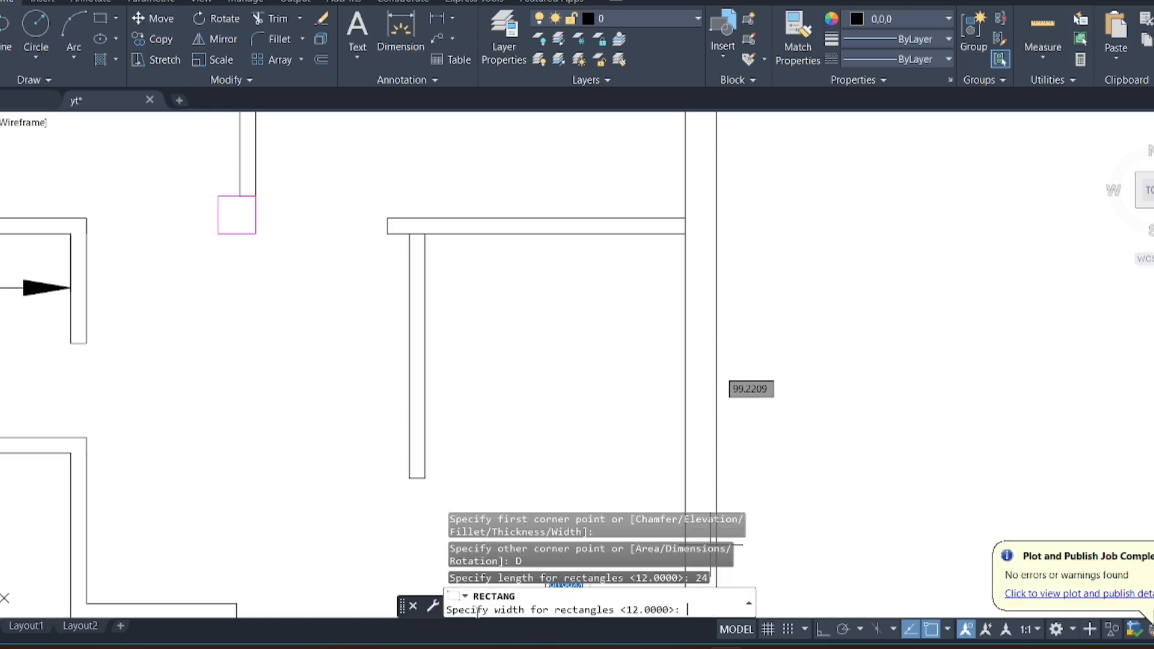
pyautogui.press('Return')
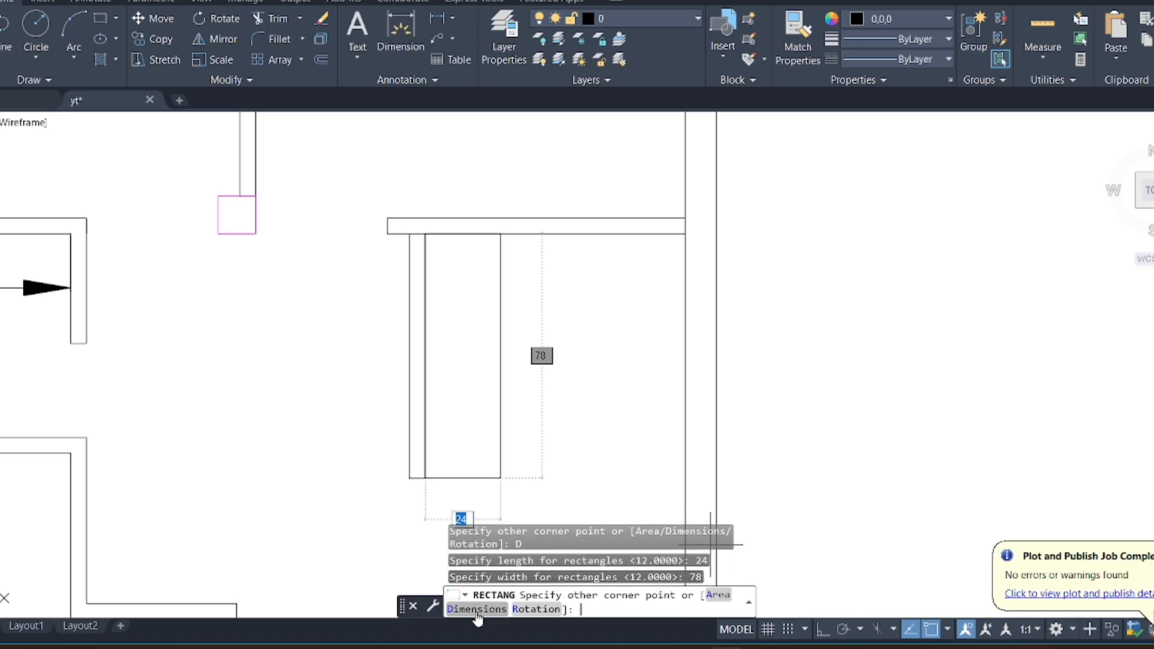
pyautogui.click(541, 311)
# Rotate the 24 by 78 rectangle 270° about its lower right corner
pyautogui.click(521, 458)
pyautogui.click(489, 475)
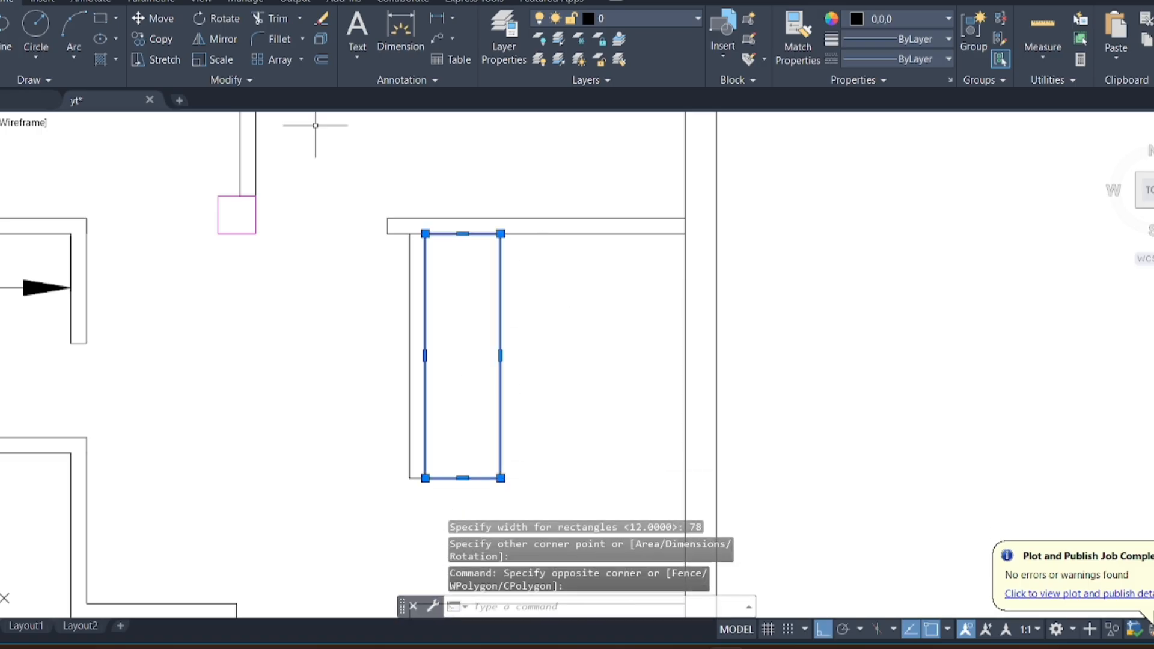
pyautogui.click(239, 24)
pyautogui.click(500, 478)
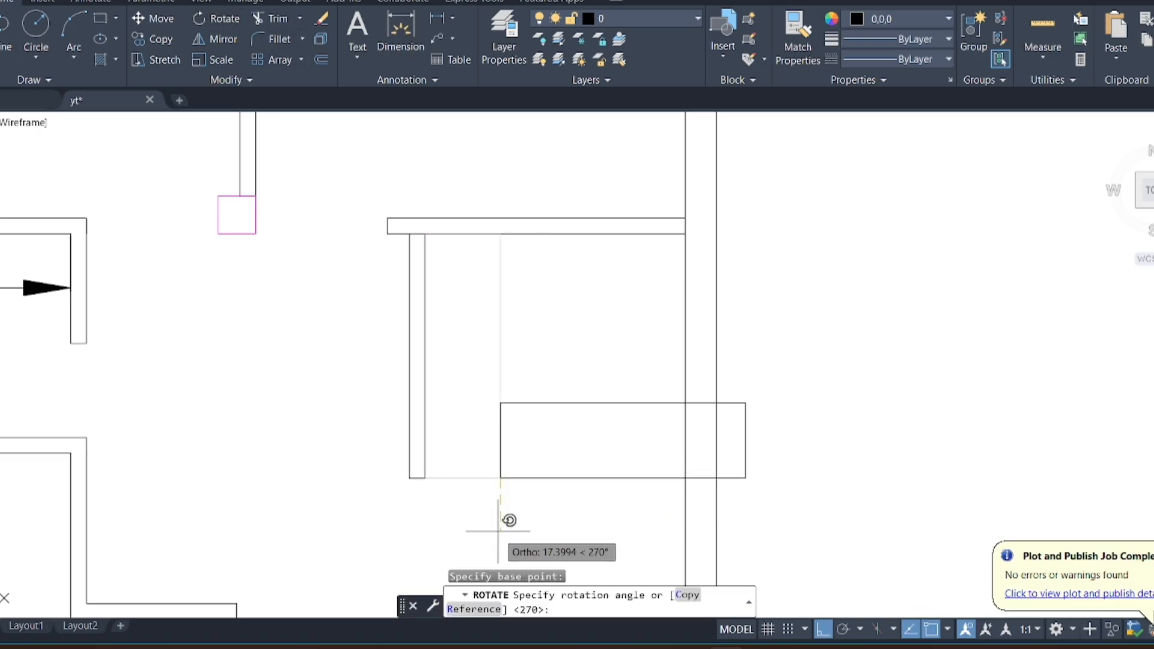
pyautogui.click(508, 521)
# Move the rotated rectangle by its upper left corner to the kitchen's upper left inner corner
pyautogui.click(522, 447)
pyautogui.click(480, 392)
pyautogui.write('m')
pyautogui.press('Return')
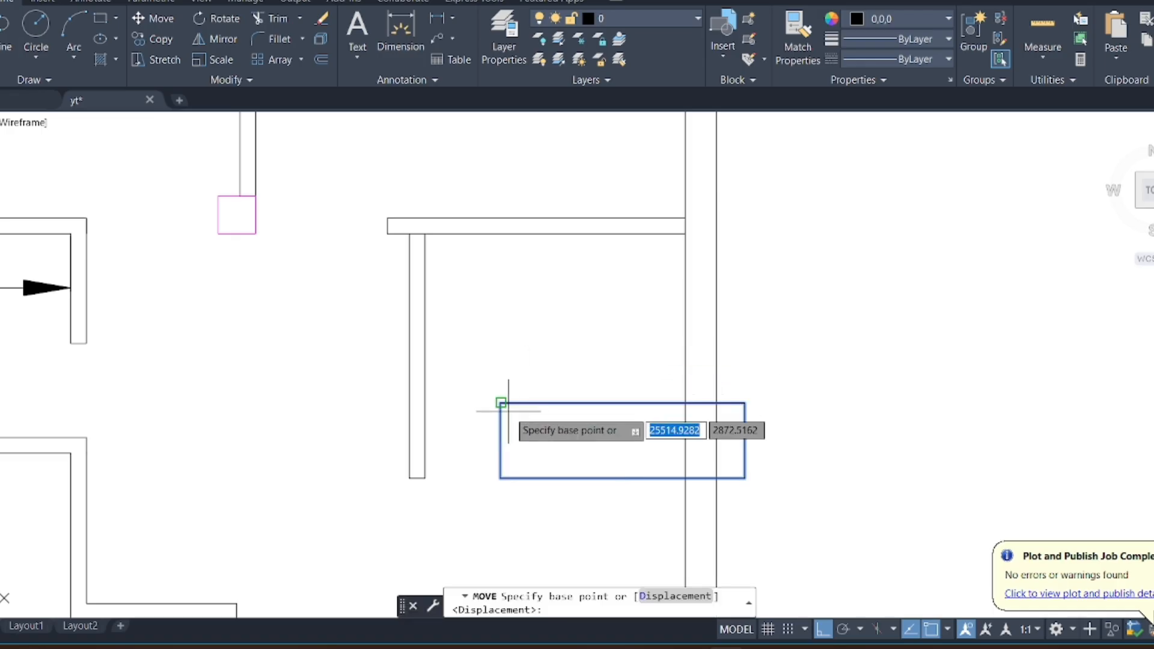
pyautogui.click(500, 403)
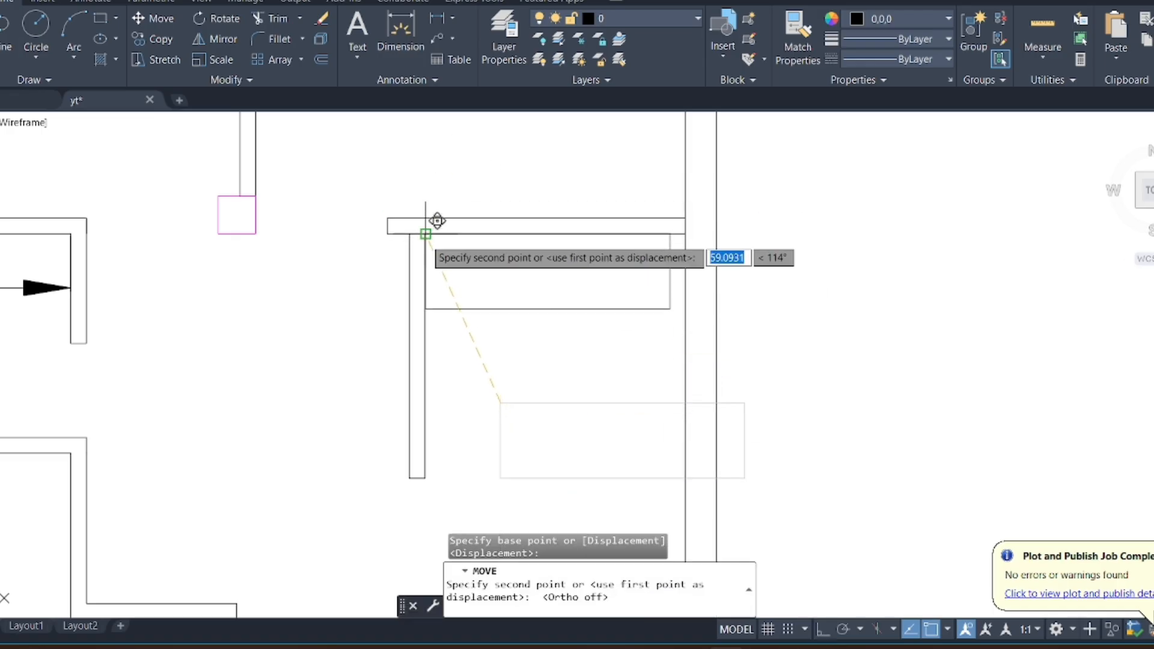
pyautogui.click(425, 234)
# Stretch the counter rectangle's right edge to the right outer wall's inner face
pyautogui.scroll(4, 675, 258)
pyautogui.click(675, 255)
pyautogui.click(657, 265)
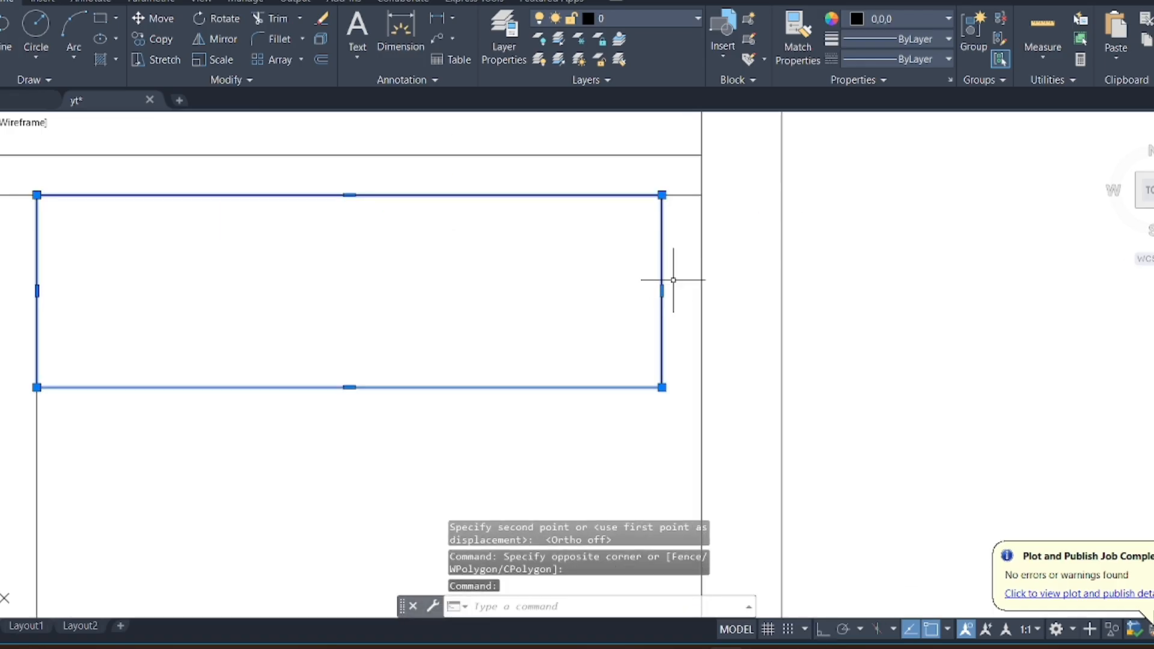
pyautogui.click(663, 291)
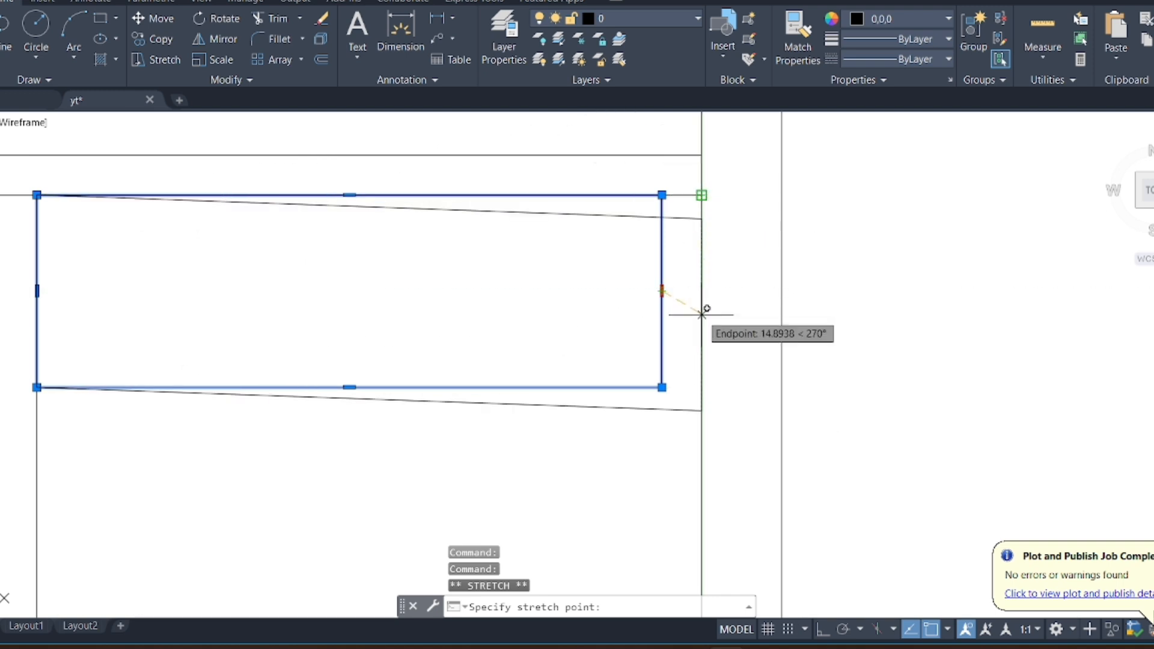
pyautogui.click(701, 291)
# Draw a rectangle 24 long and 48 wide down and left from the kitchen's upper right inner corner
pyautogui.scroll(-4, 586, 260)
pyautogui.click(100, 18)
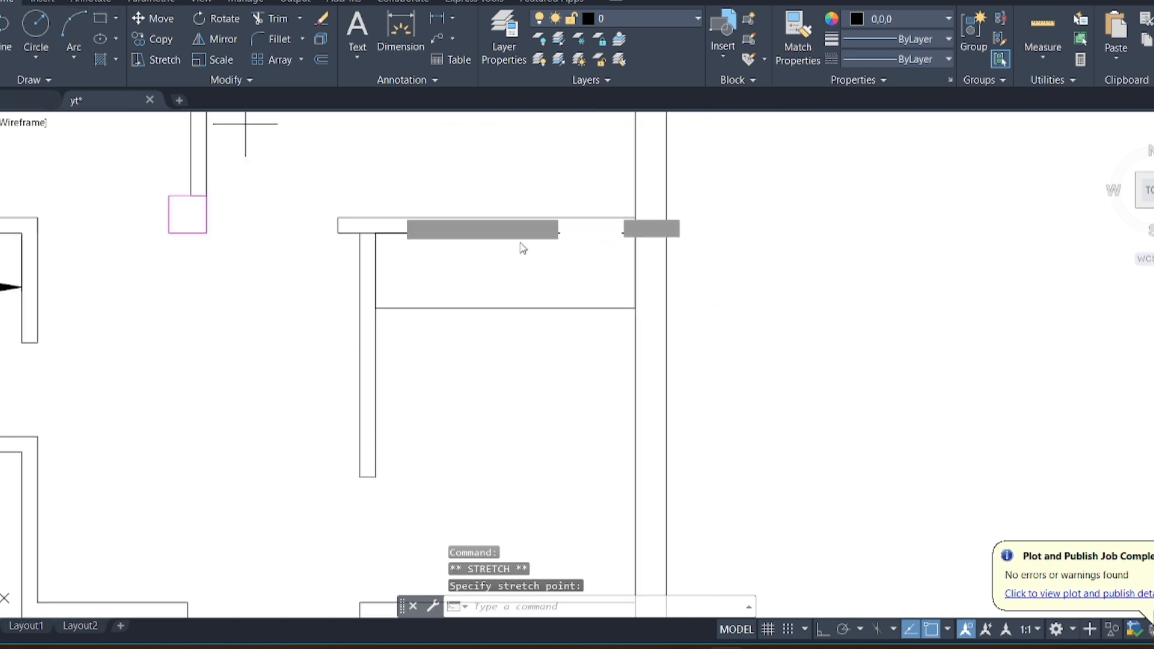
pyautogui.click(635, 233)
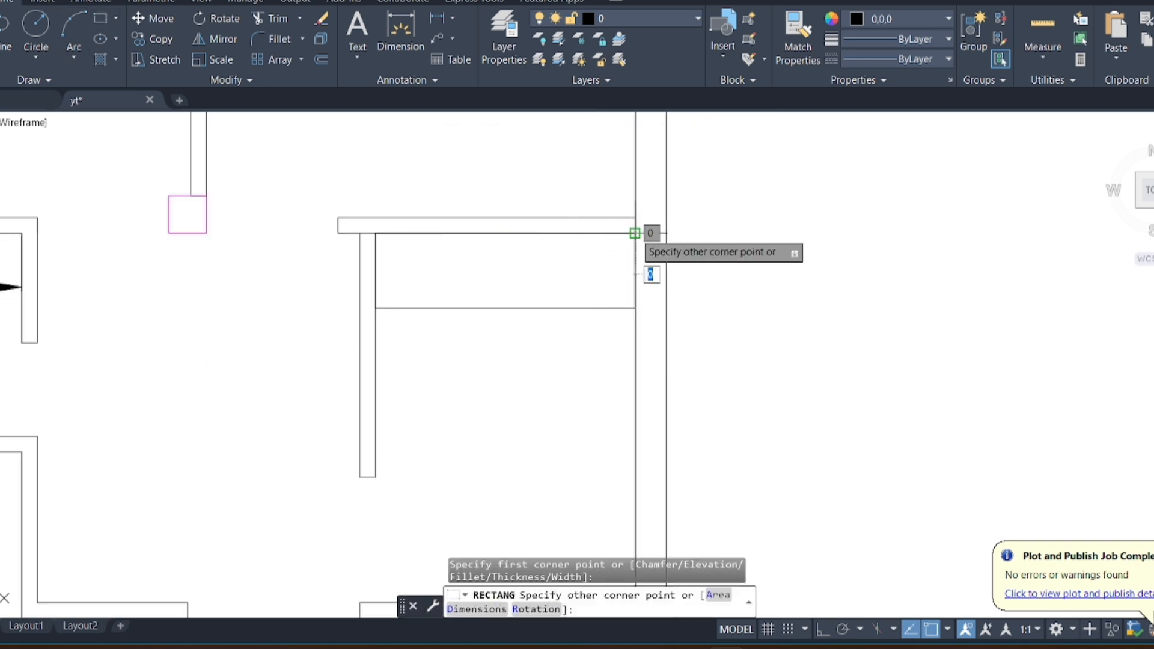
pyautogui.click(483, 610)
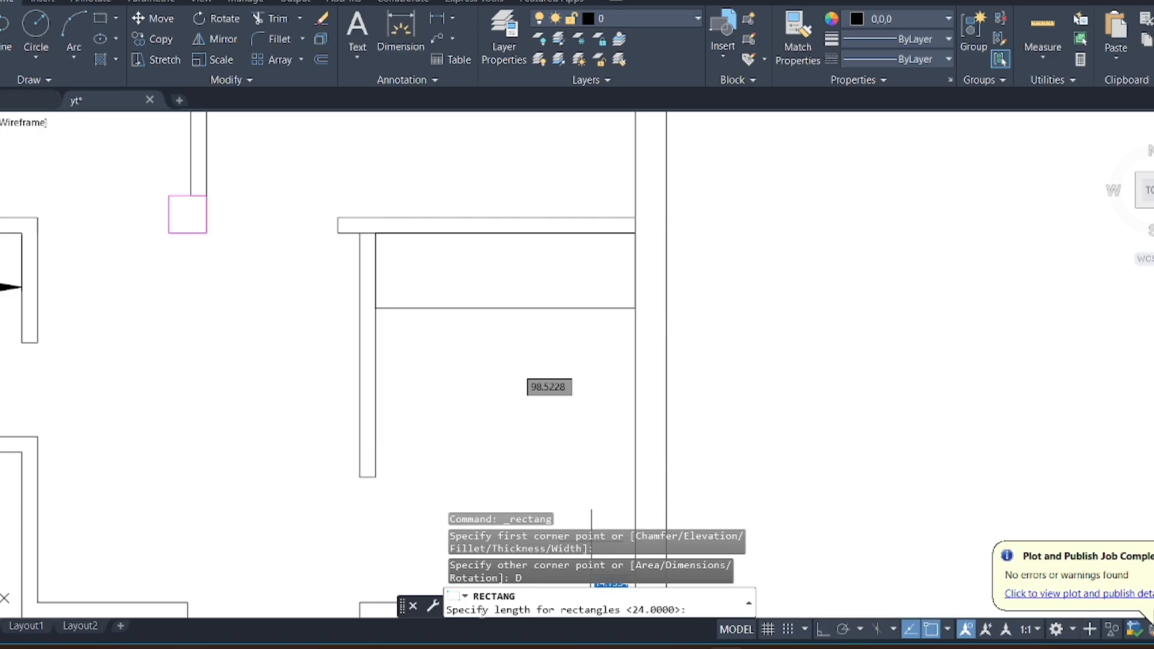
pyautogui.write('24')
pyautogui.press('Return')
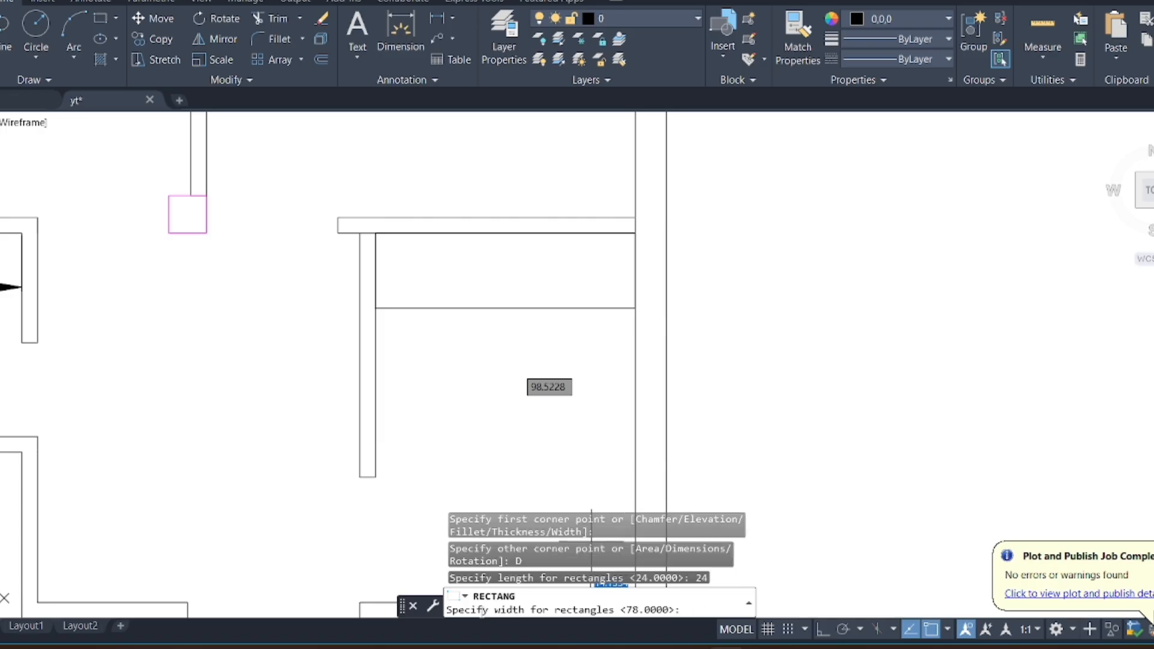
pyautogui.write('48')
pyautogui.press('Return')
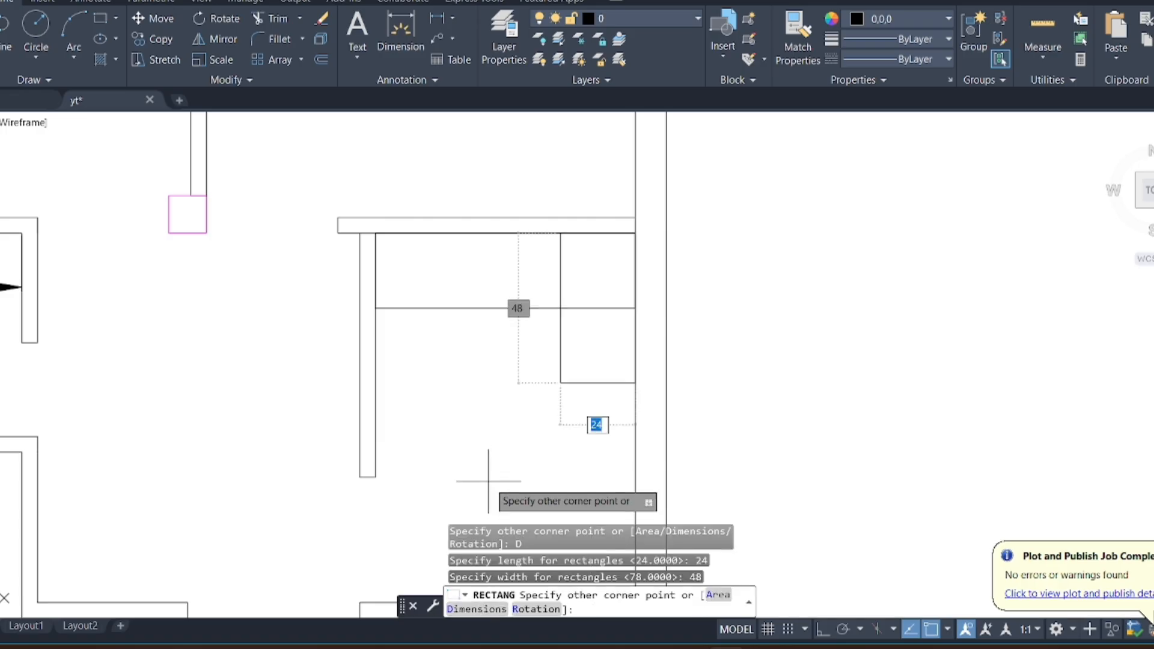
pyautogui.click(490, 481)
# Trim the overlapping lines inside the two counter rectangles to leave one L-shaped kitchen counter
pyautogui.write('tr')
pyautogui.press('Return')
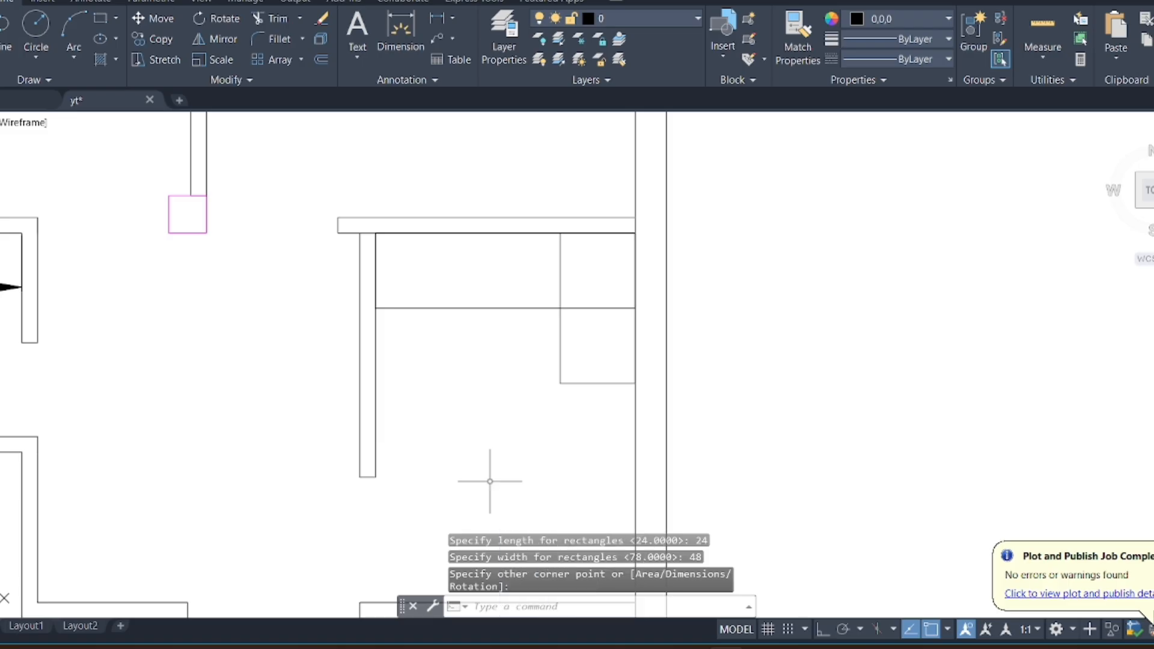
pyautogui.scroll(2, 601, 301)
pyautogui.moveTo(601, 302); pyautogui.dragTo(515, 268)
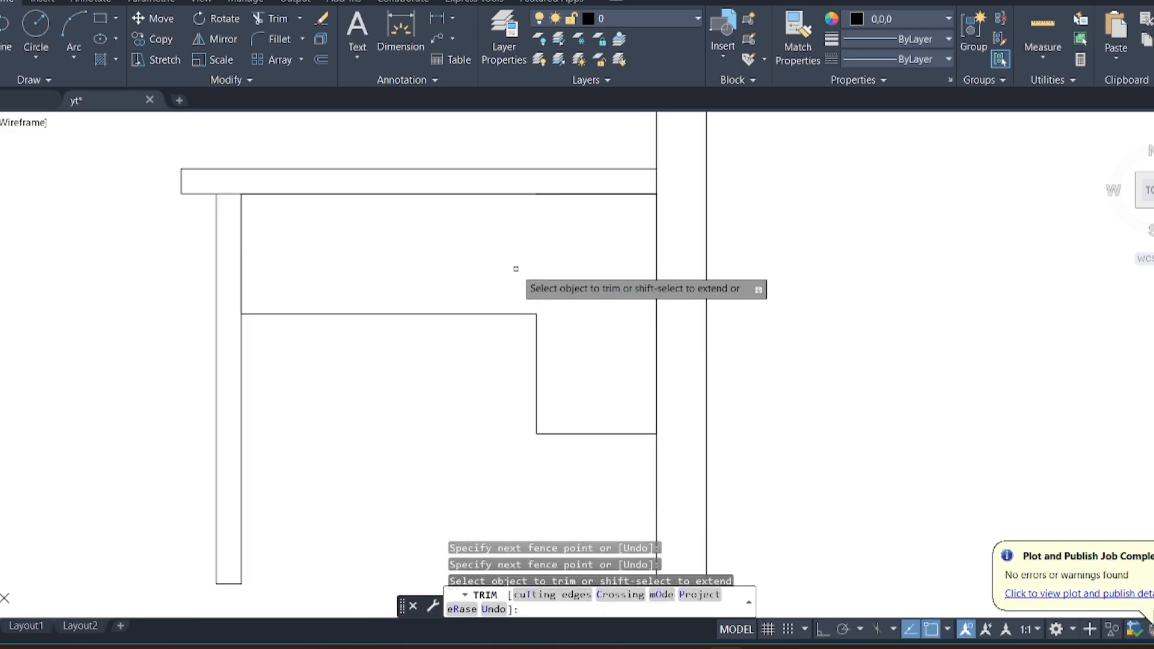
pyautogui.scroll(-5, 591, 246)
pyautogui.press('Escape')
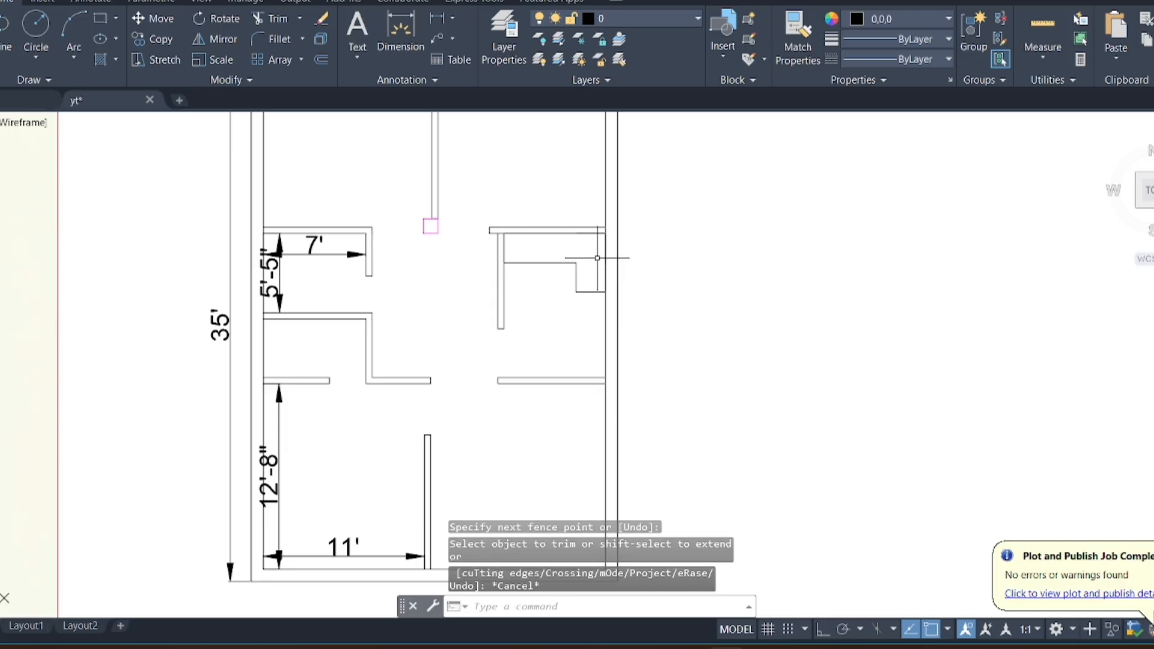
# Draw a 36 by 36 rectangle down and left from the lower right room's upper right inner corner
pyautogui.scroll(2, 541, 252)
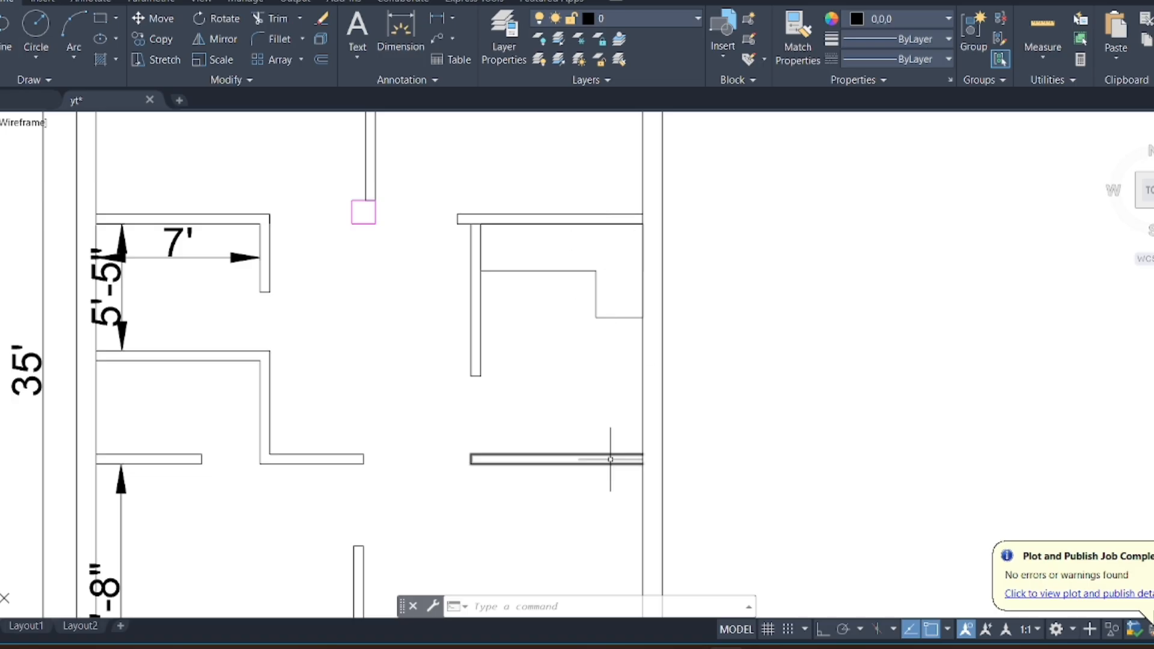
pyautogui.scroll(-4, 610, 459)
pyautogui.scroll(4, 589, 329)
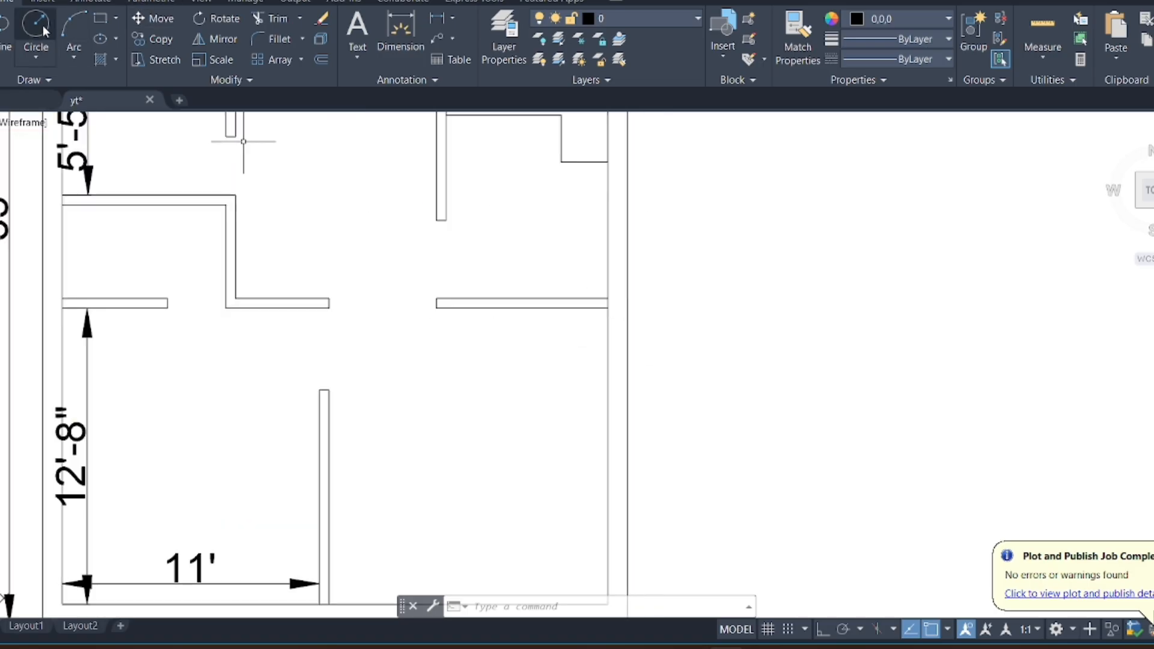
pyautogui.click(99, 21)
pyautogui.scroll(-5, 536, 310)
pyautogui.scroll(4, 463, 288)
pyautogui.scroll(-2, 459, 258)
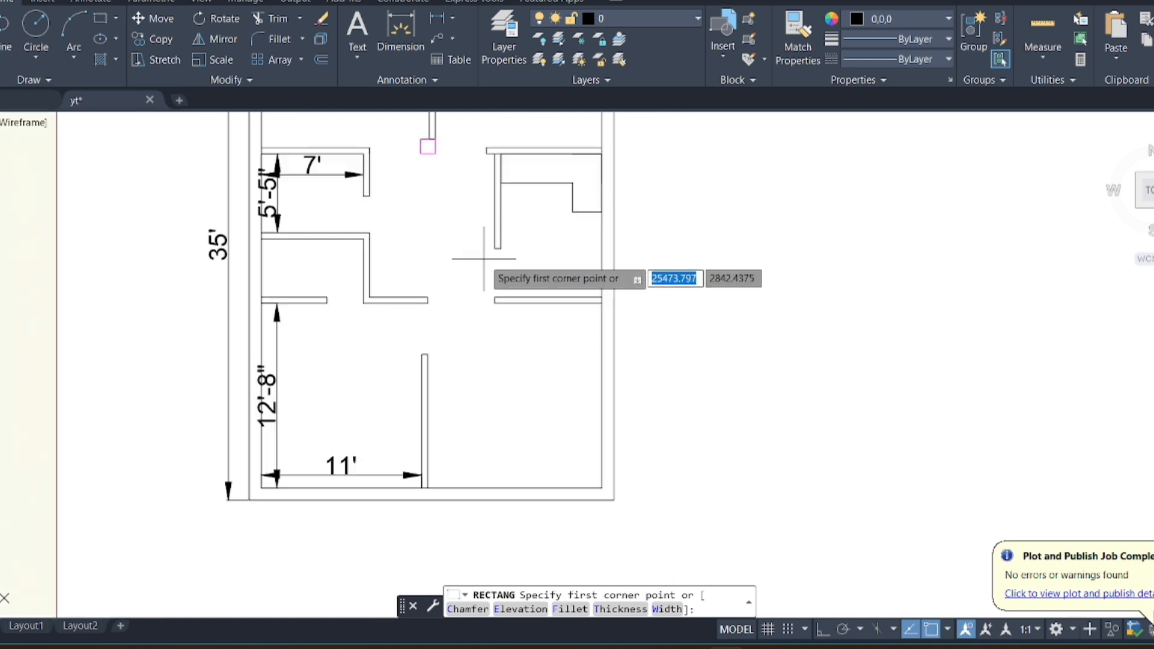
pyautogui.scroll(-1, 570, 309)
pyautogui.scroll(4, 569, 309)
pyautogui.click(539, 256)
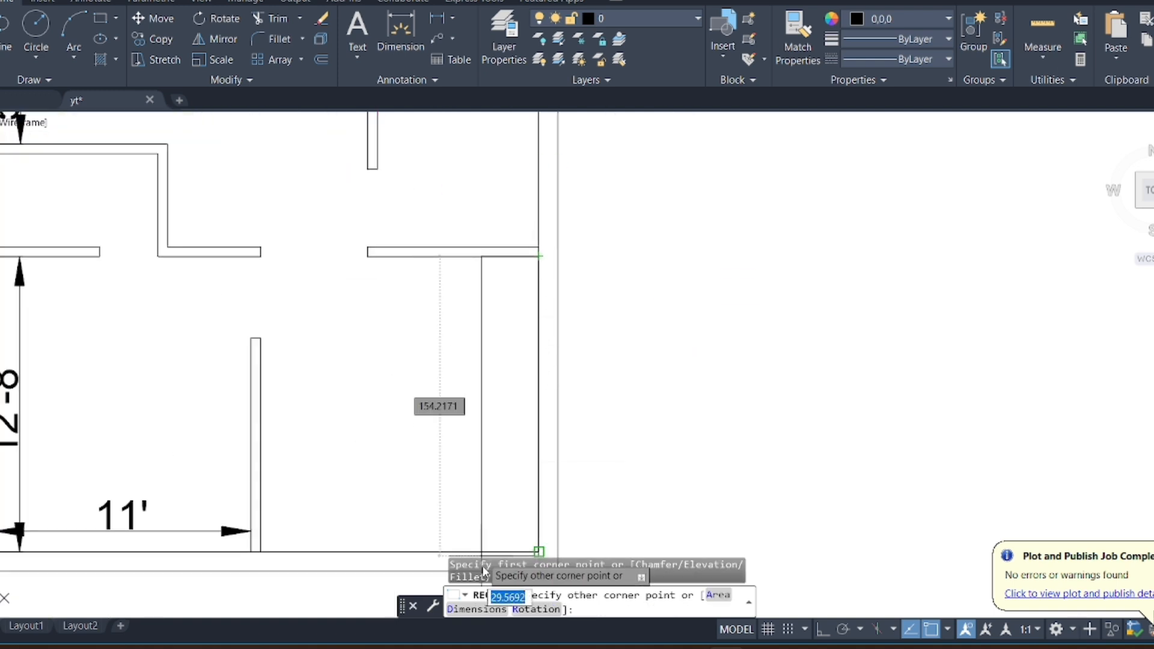
pyautogui.click(476, 609)
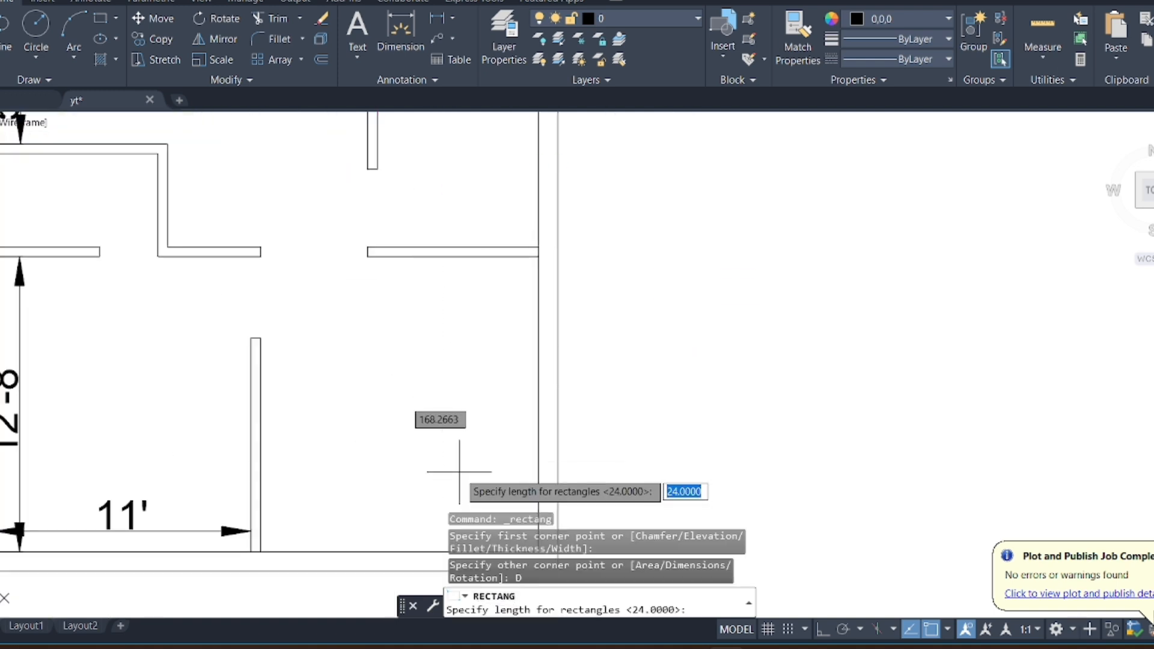
pyautogui.write('36')
pyautogui.press('Return')
pyautogui.write('3')
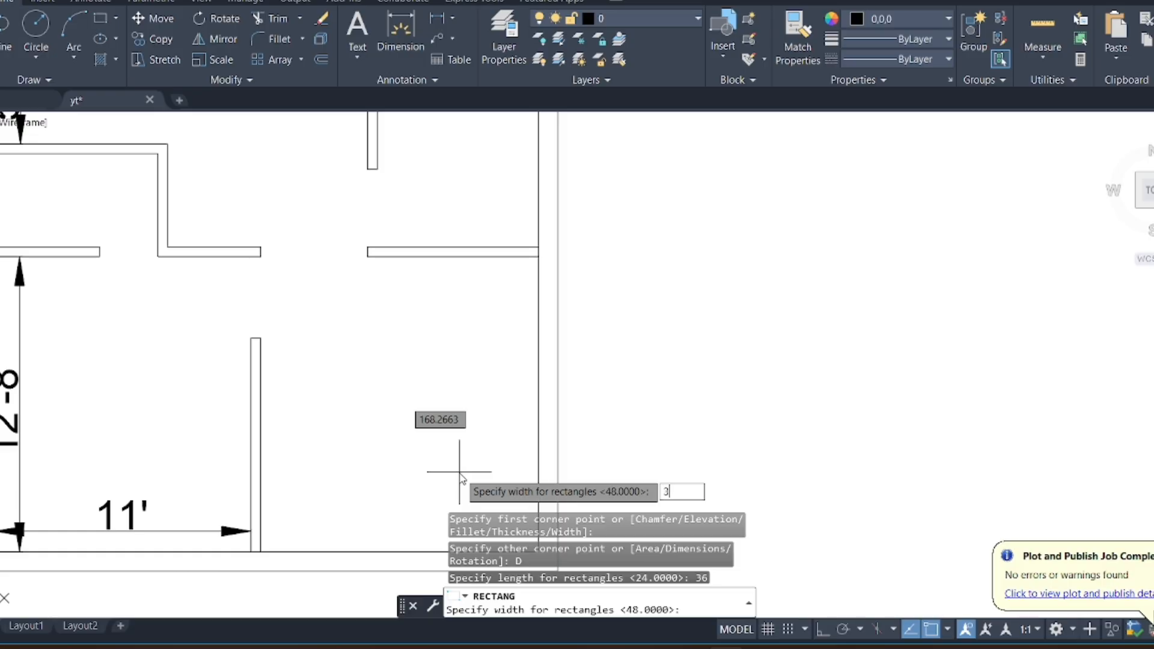
pyautogui.write('6')
pyautogui.press('Return')
pyautogui.click(433, 373)
pyautogui.click(498, 307)
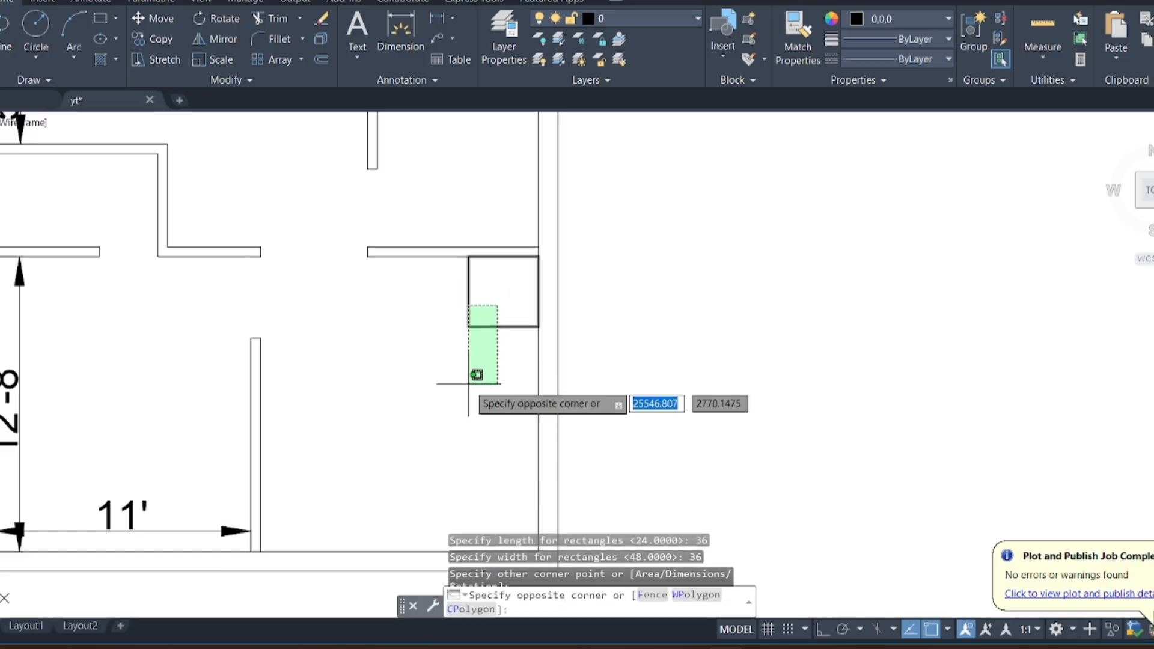
pyautogui.click(469, 383)
pyautogui.click(148, 38)
pyautogui.click(540, 256)
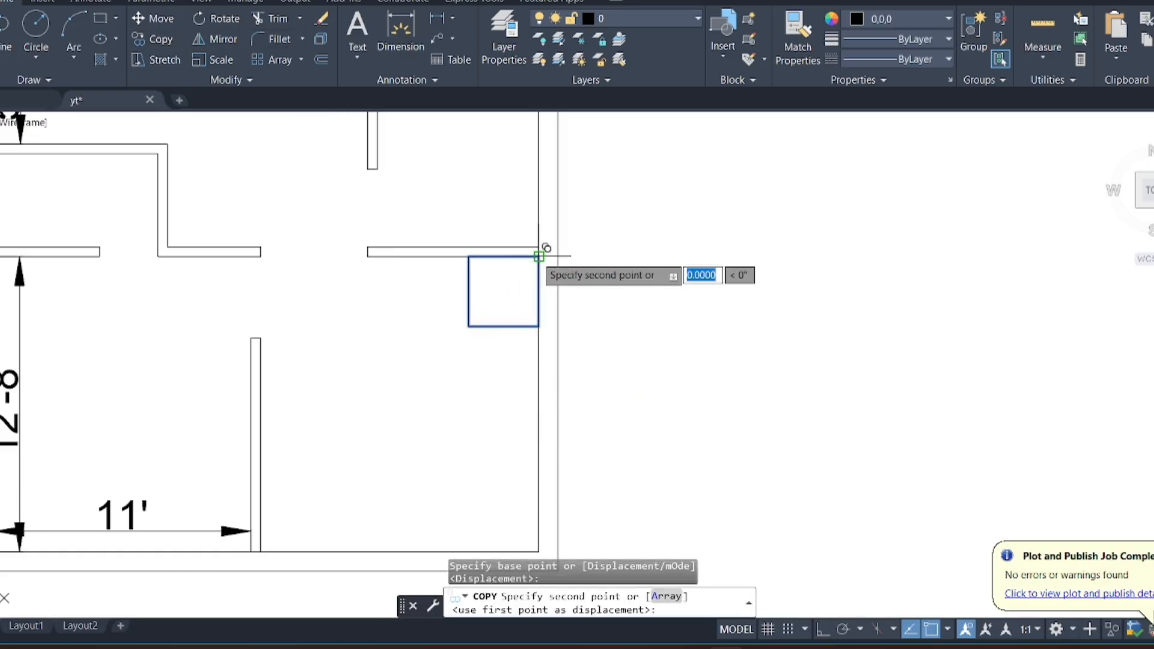
pyautogui.press('Escape')
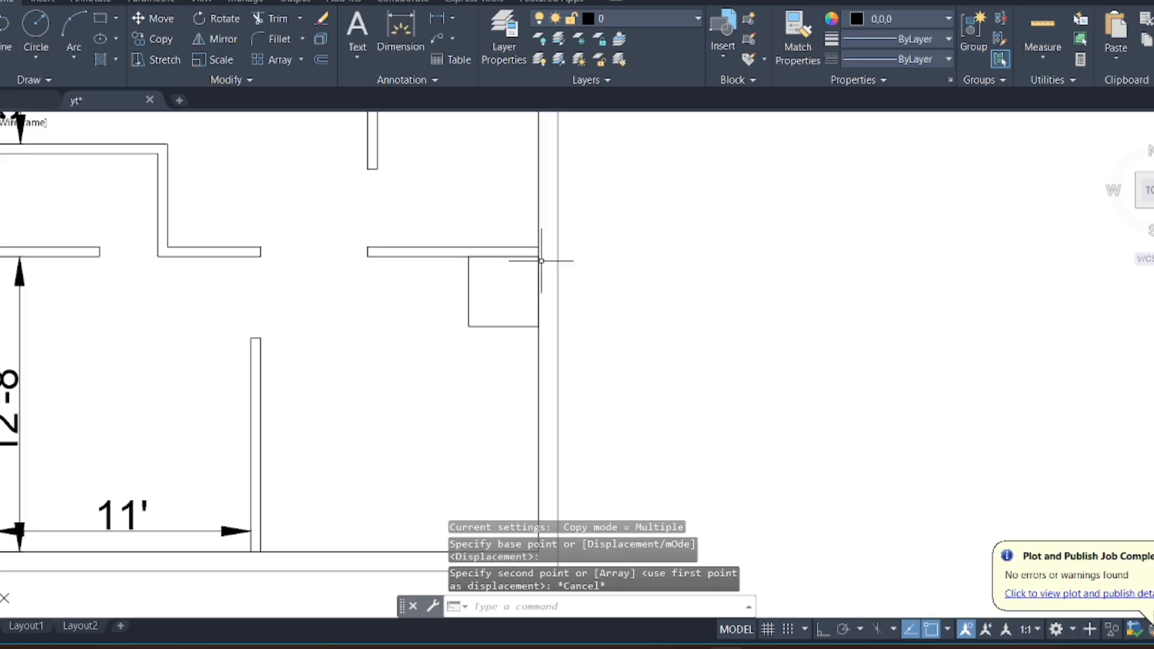
pyautogui.click(547, 322)
pyautogui.click(484, 334)
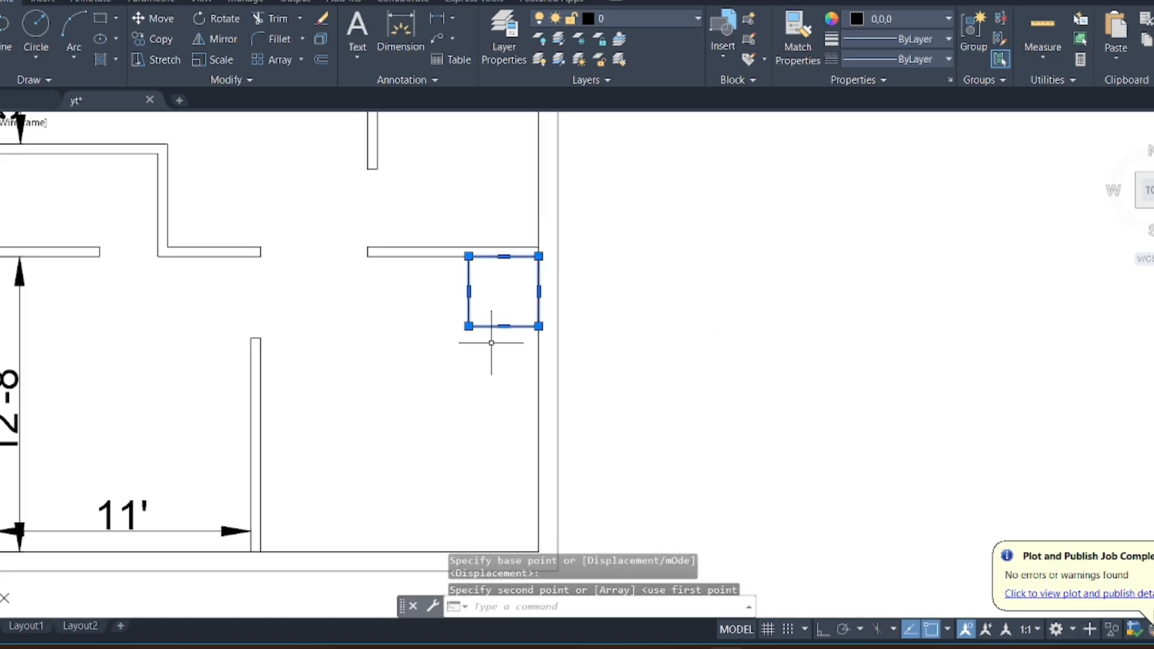
pyautogui.click(176, 40)
pyautogui.click(539, 256)
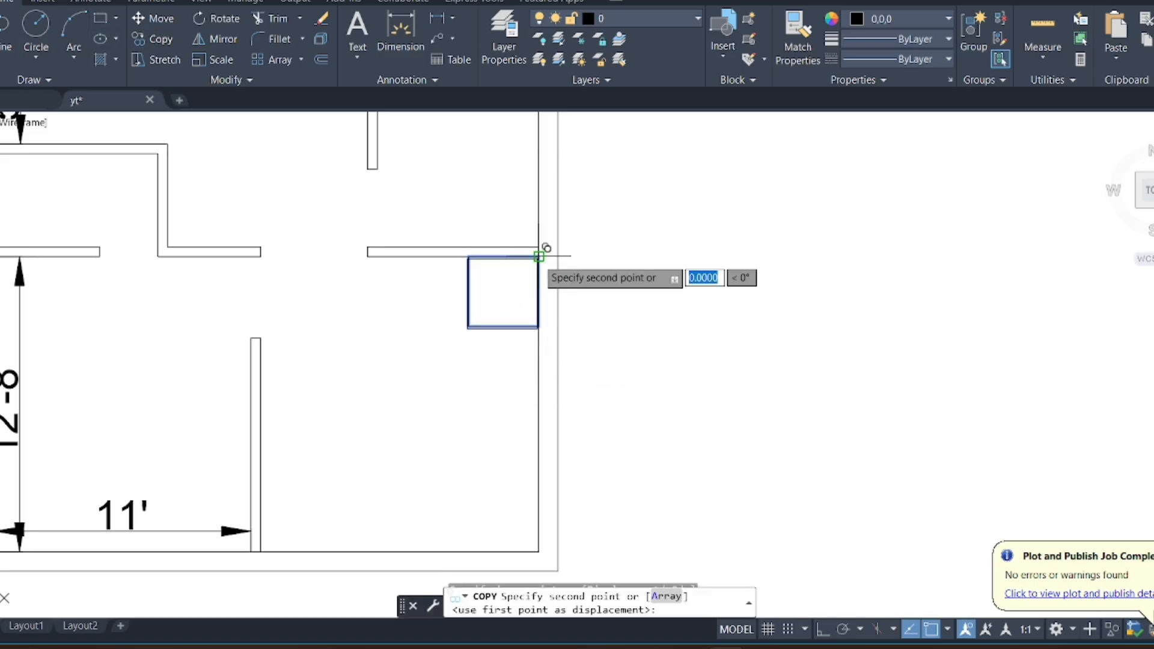
pyautogui.press('Escape')
# Copy the 36 by 36 square by its lower right corner to the room's lower right inner corner
pyautogui.click(531, 322)
pyautogui.click(507, 338)
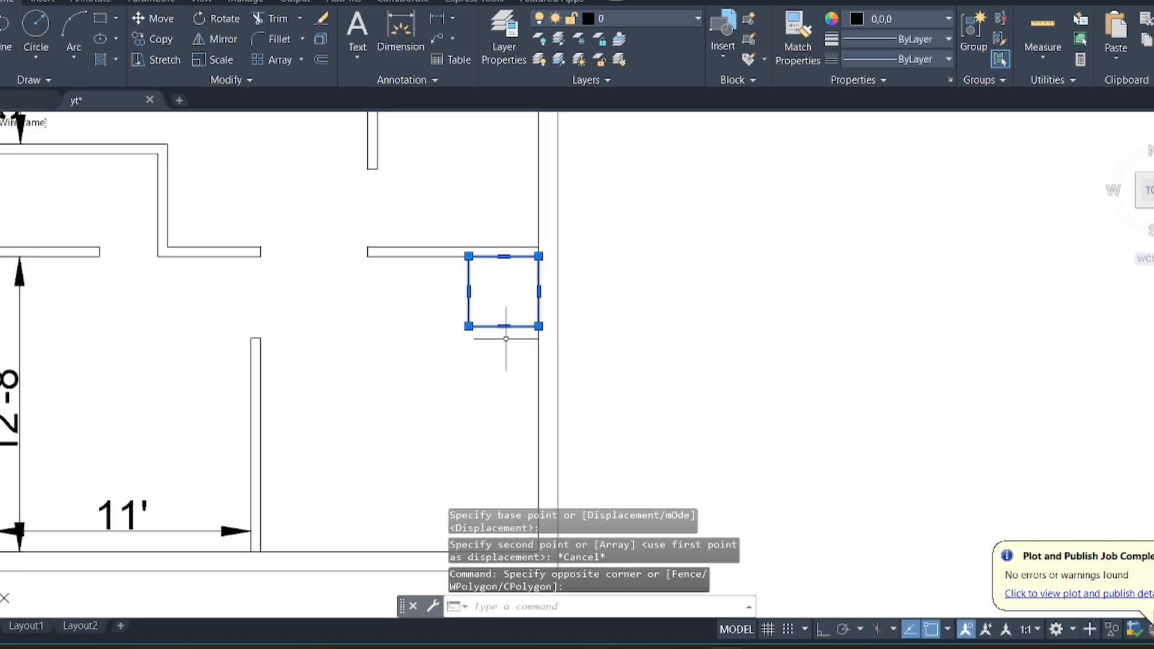
pyautogui.click(156, 39)
pyautogui.click(539, 326)
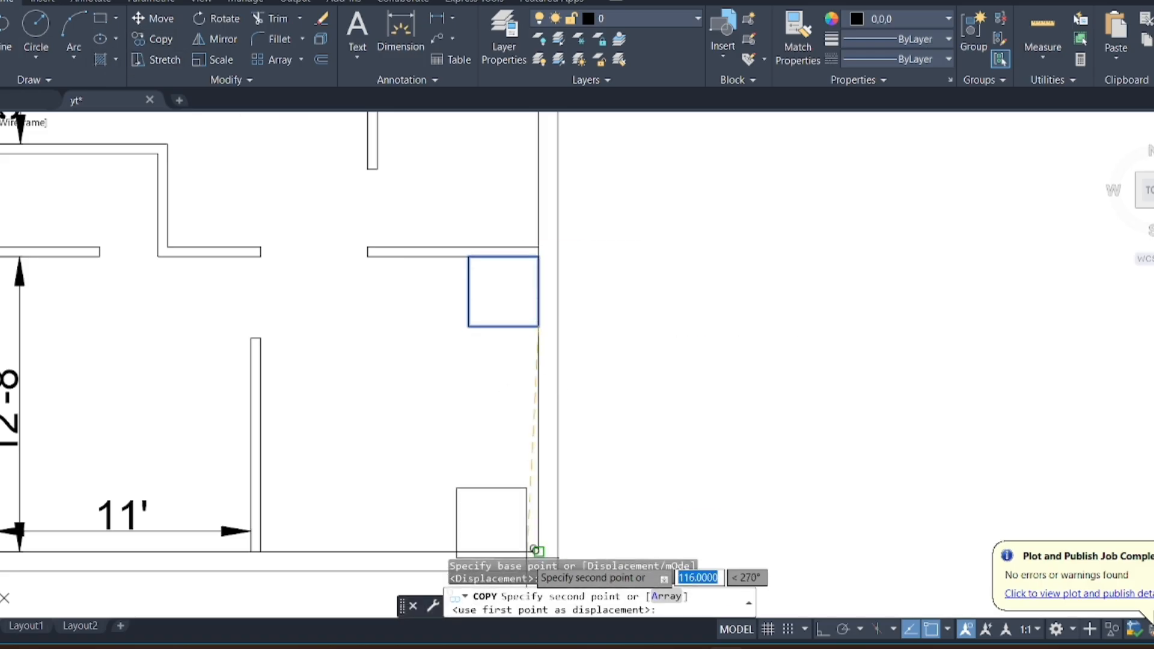
pyautogui.press('Escape')
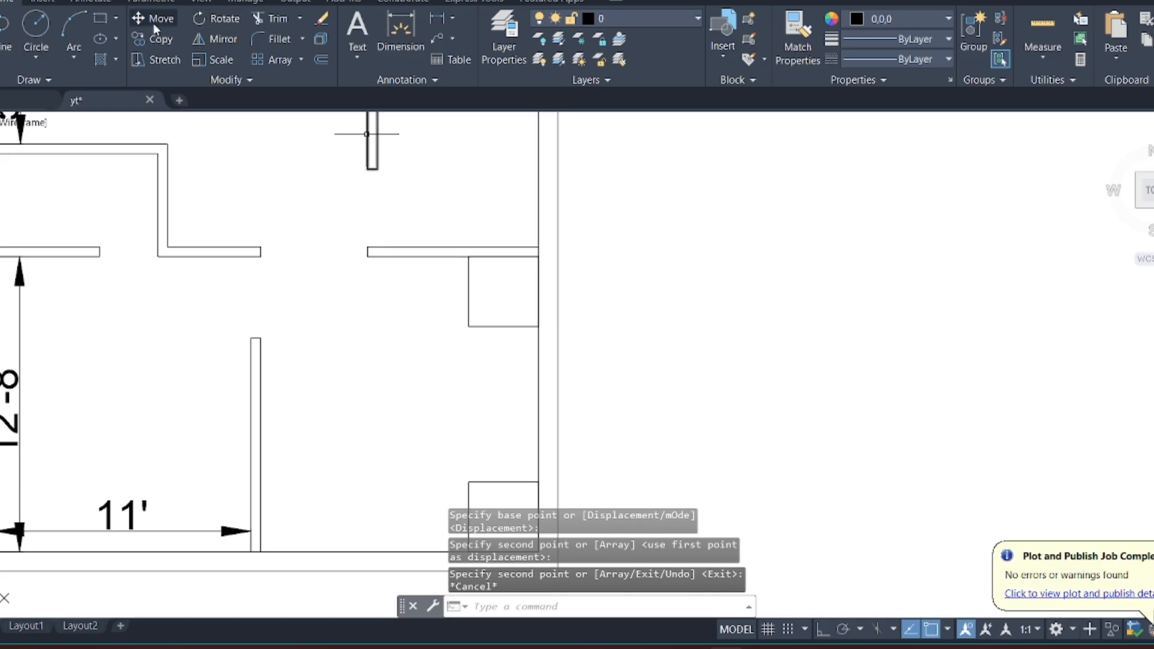
# Draw a stair tread rectangle 10 long and 36 wide down and left from the upper square's upper left corner
pyautogui.click(99, 18)
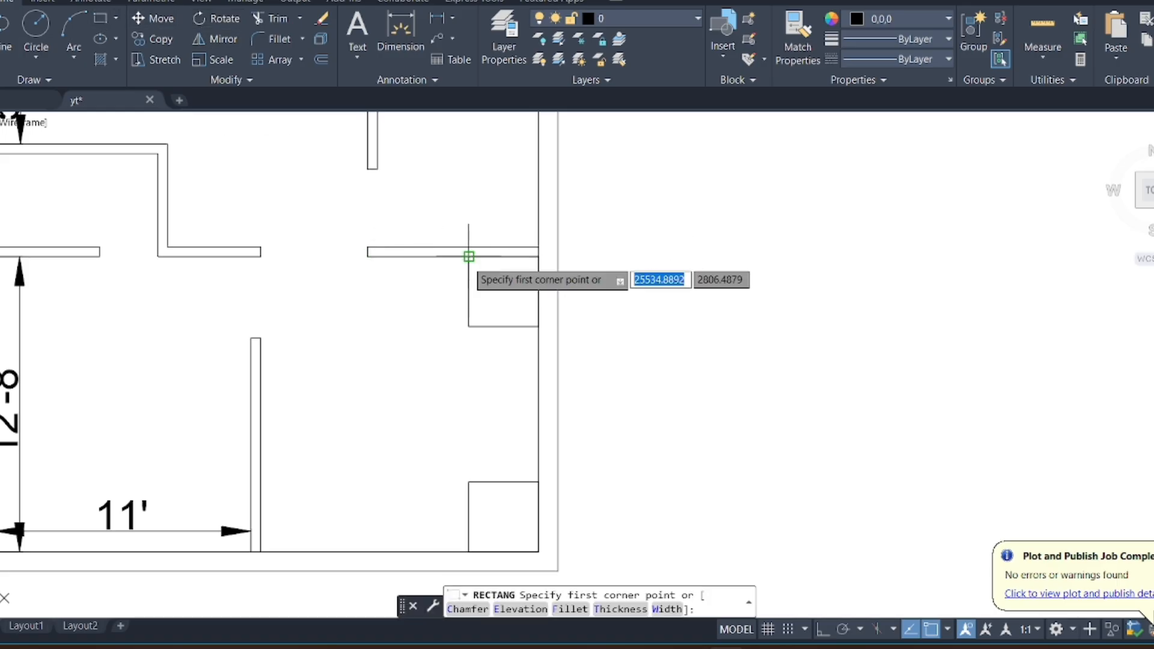
pyautogui.click(468, 257)
pyautogui.click(485, 611)
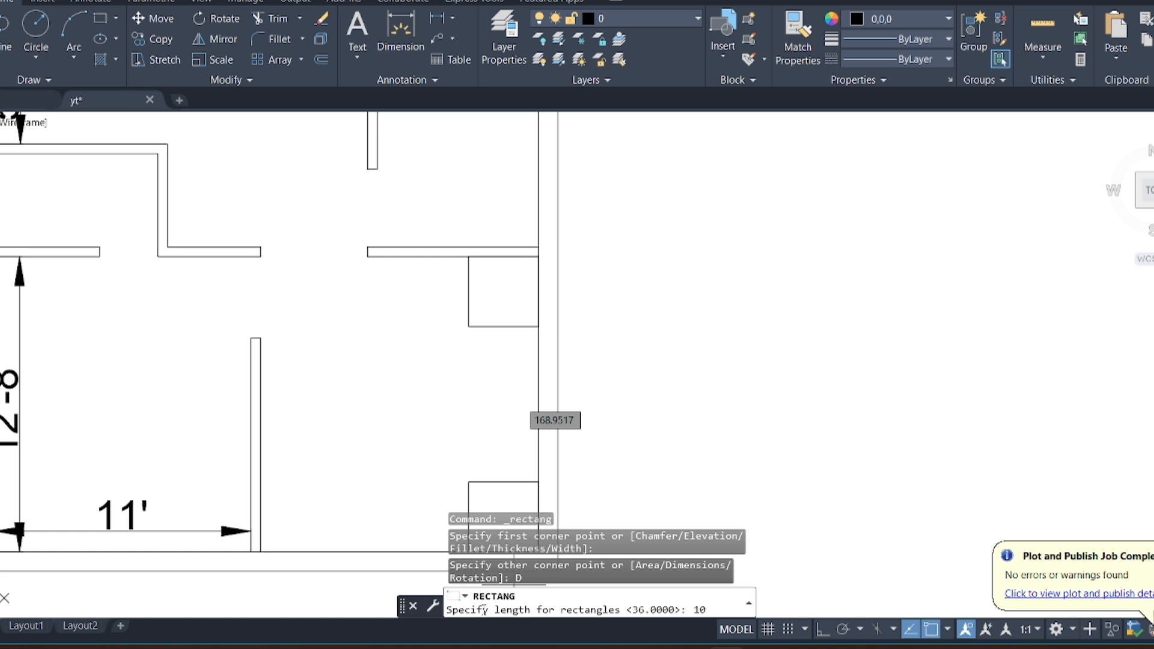
pyautogui.write('10')
pyautogui.press('Return')
pyautogui.write('36')
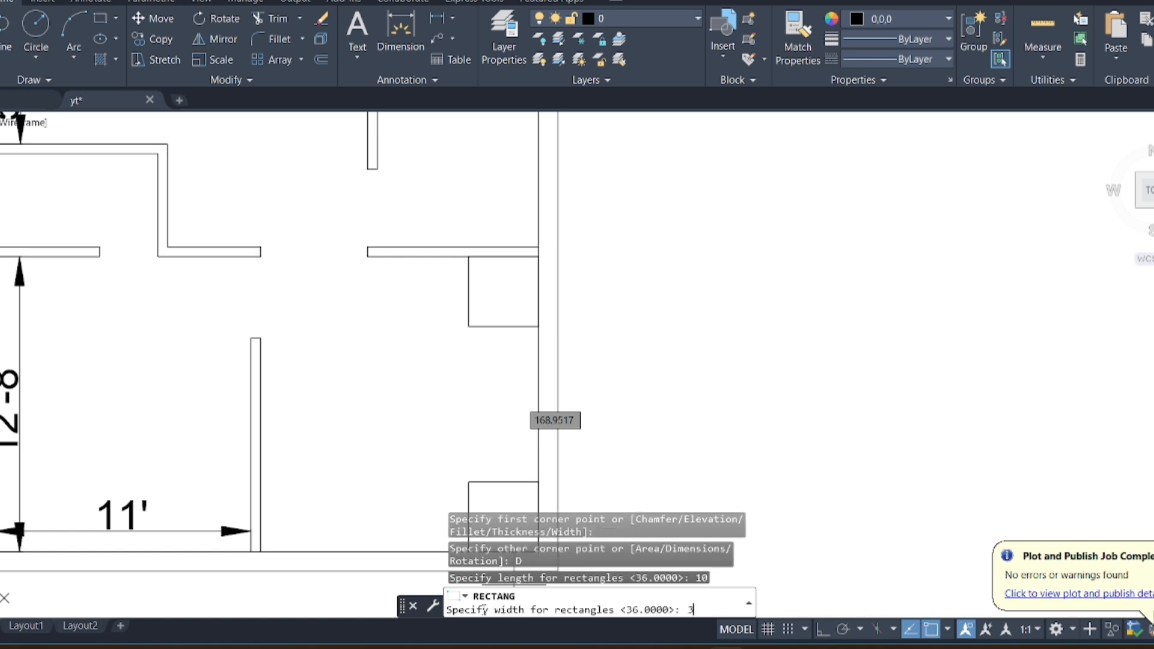
pyautogui.press('Return')
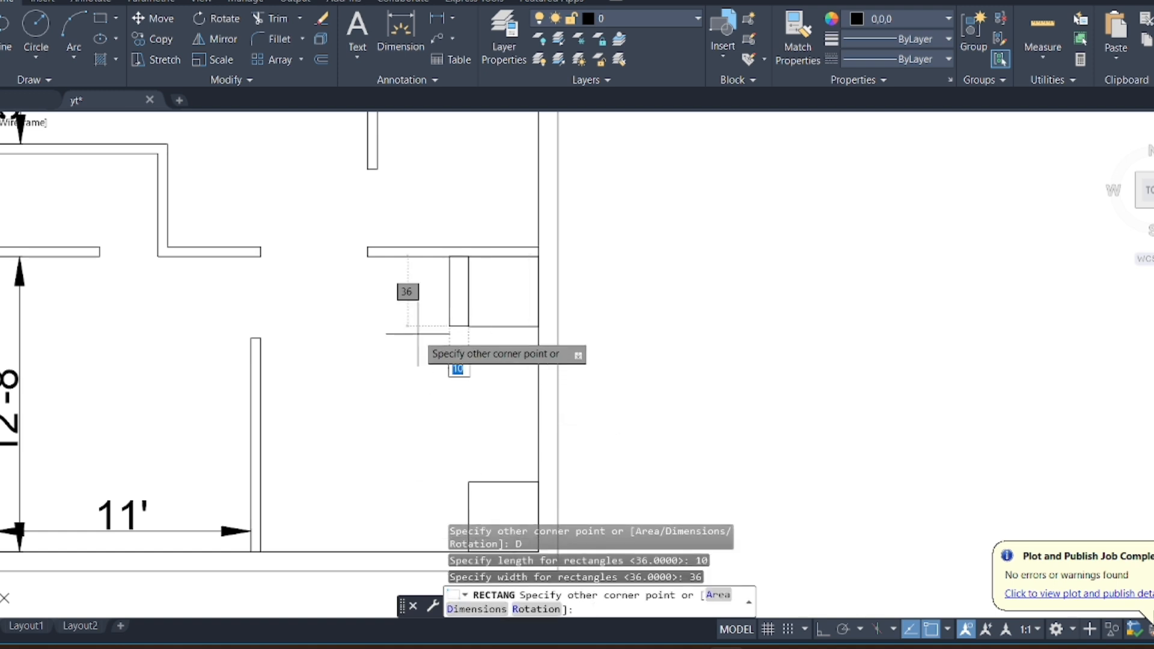
pyautogui.click(459, 374)
# Copy the tread leftward four times, edge to edge, to make a row of five treads beside the upper square
pyautogui.scroll(4, 465, 302)
pyautogui.click(462, 300)
pyautogui.click(420, 389)
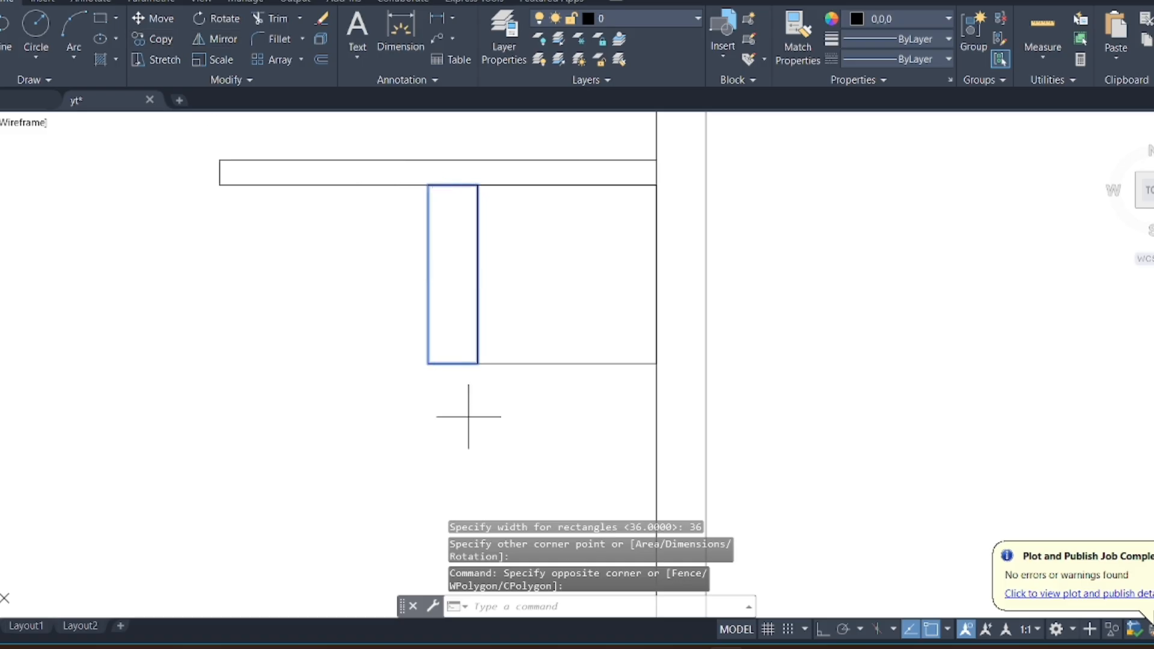
pyautogui.write('co')
pyautogui.press('Return')
pyautogui.click(478, 364)
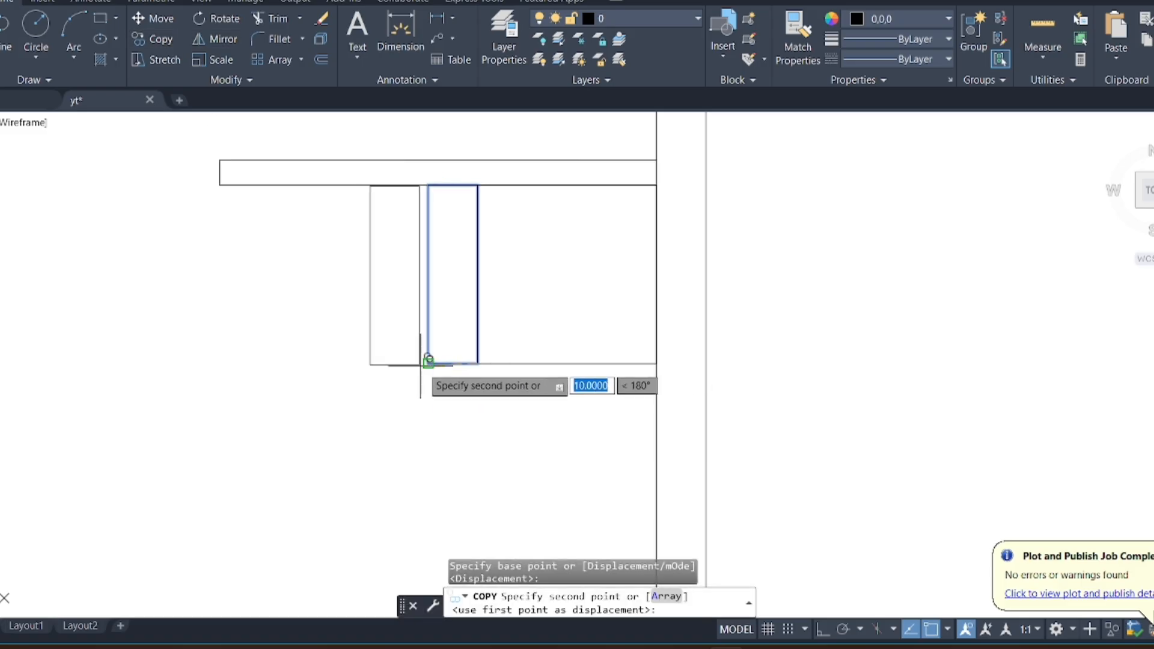
pyautogui.click(379, 363)
pyautogui.click(328, 363)
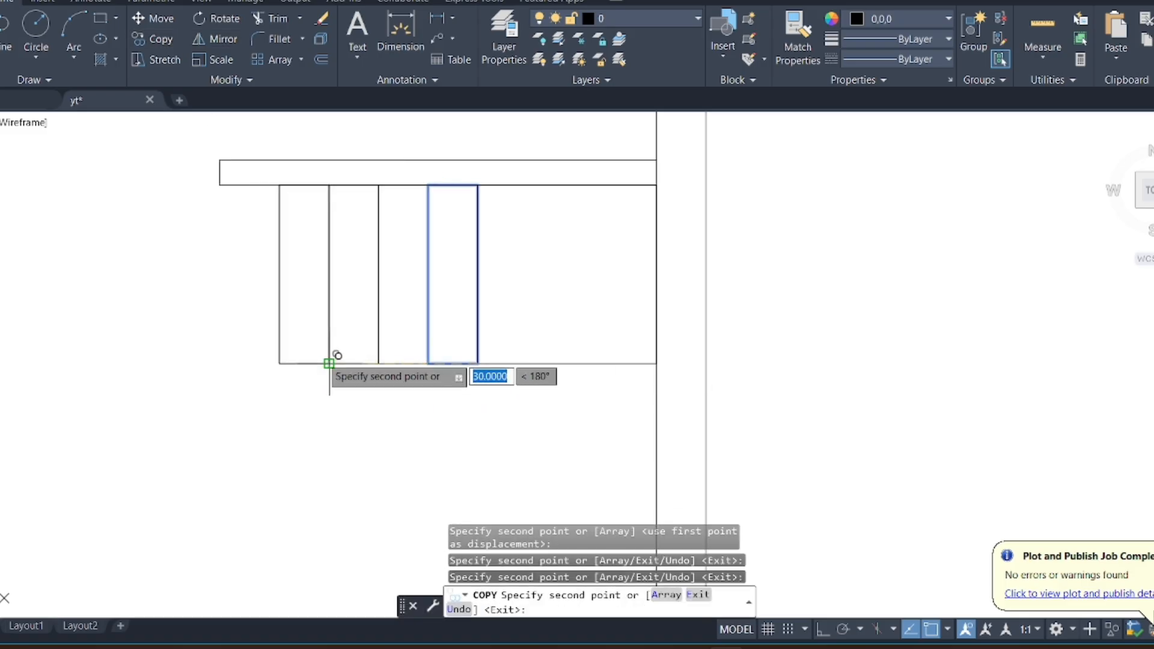
pyautogui.click(279, 363)
pyautogui.press('Escape')
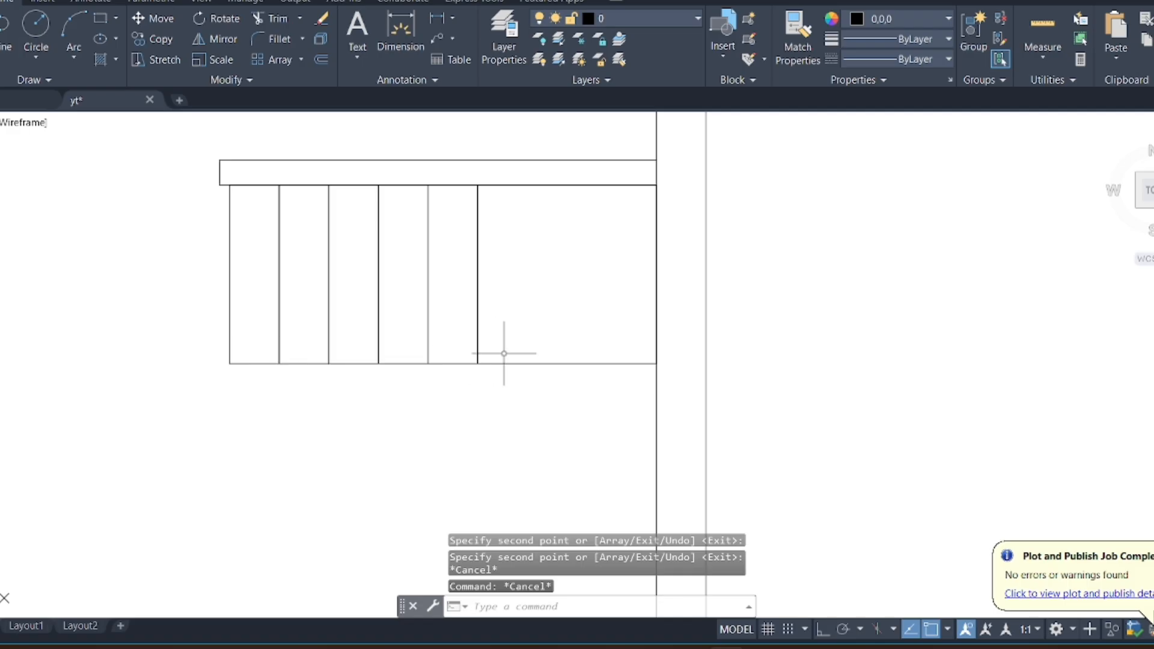
# With ortho on, rotate a copy of the tread beside the upper square to horizontal about its lower right corner
pyautogui.click(448, 349)
pyautogui.click(432, 413)
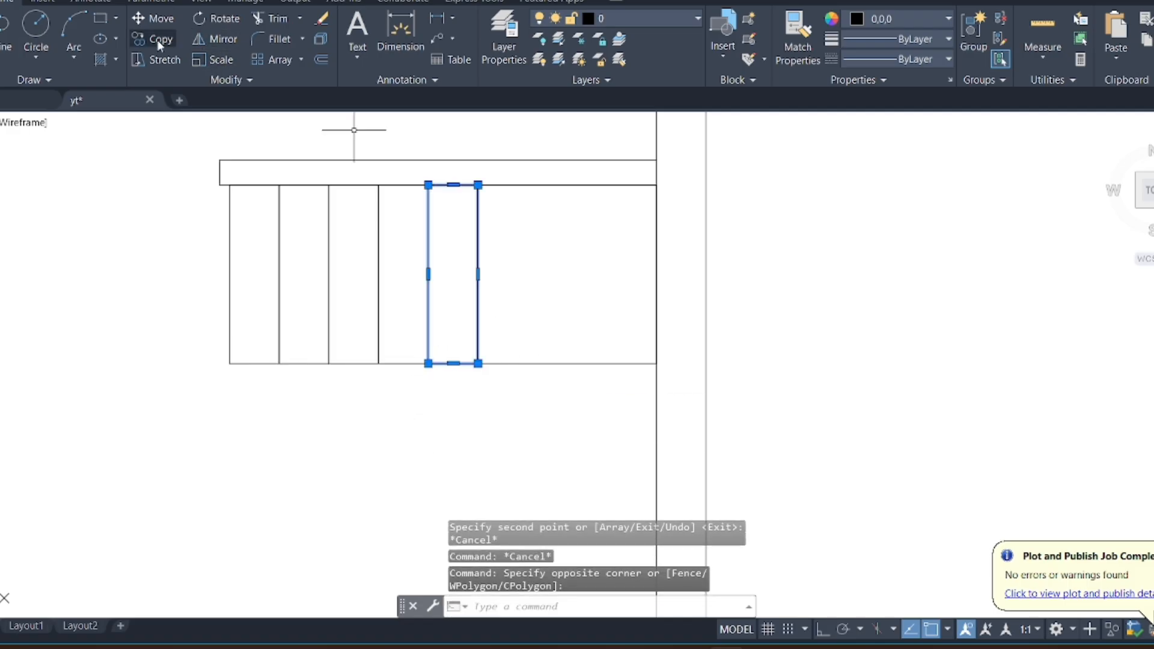
pyautogui.click(223, 20)
pyautogui.click(478, 363)
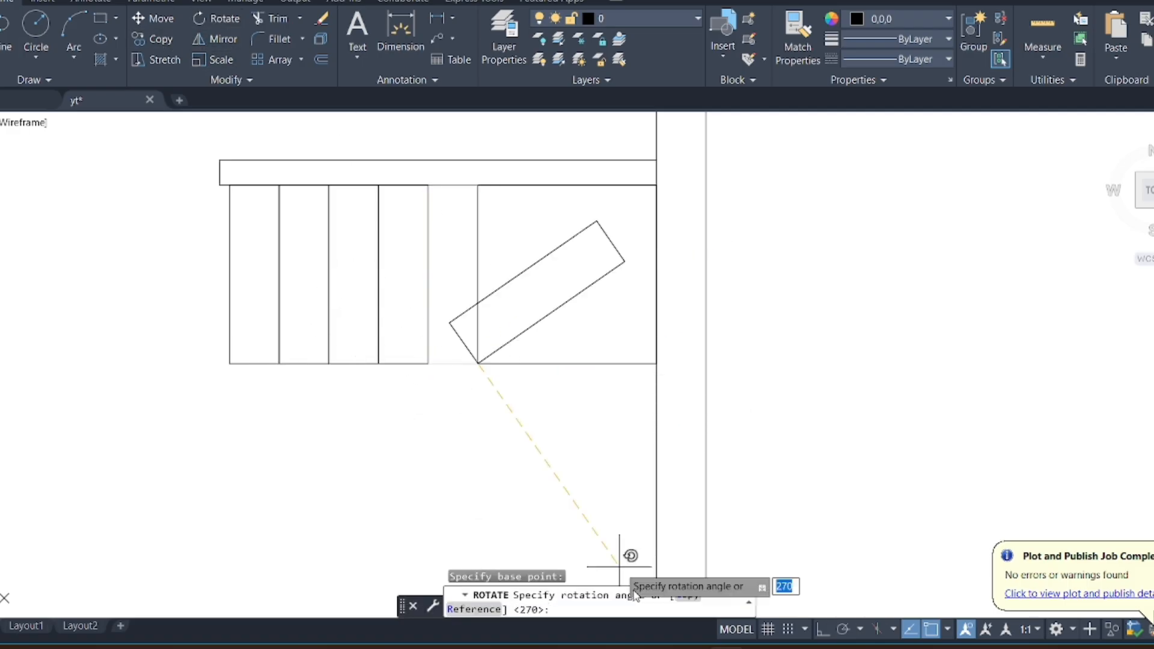
pyautogui.click(691, 597)
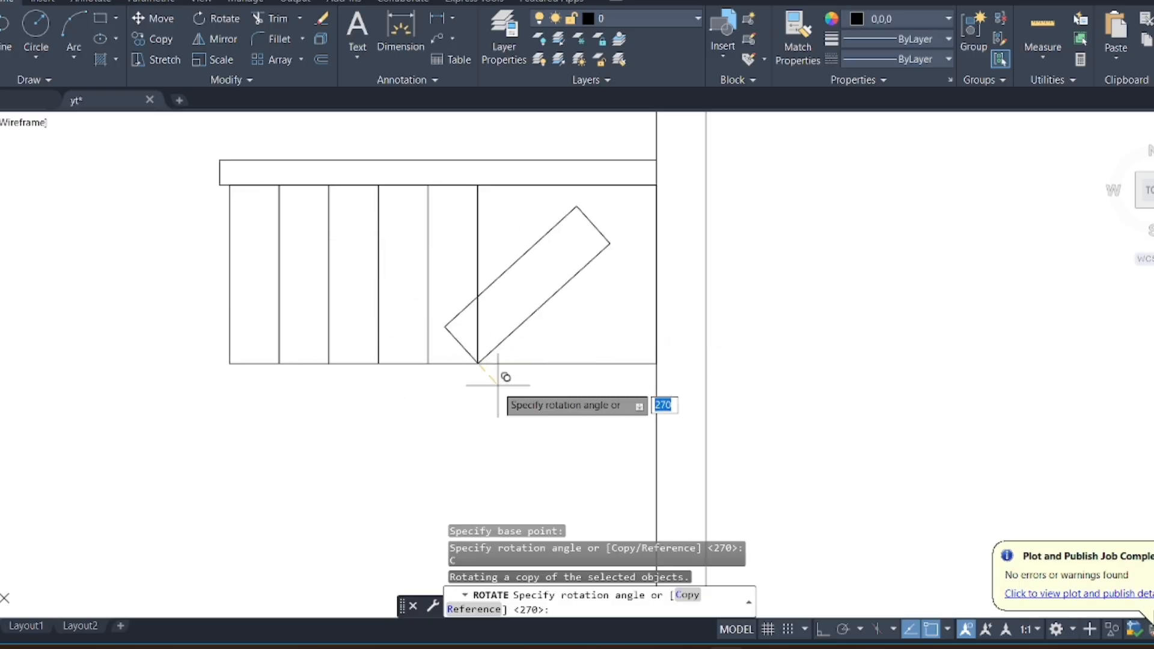
pyautogui.click(823, 630)
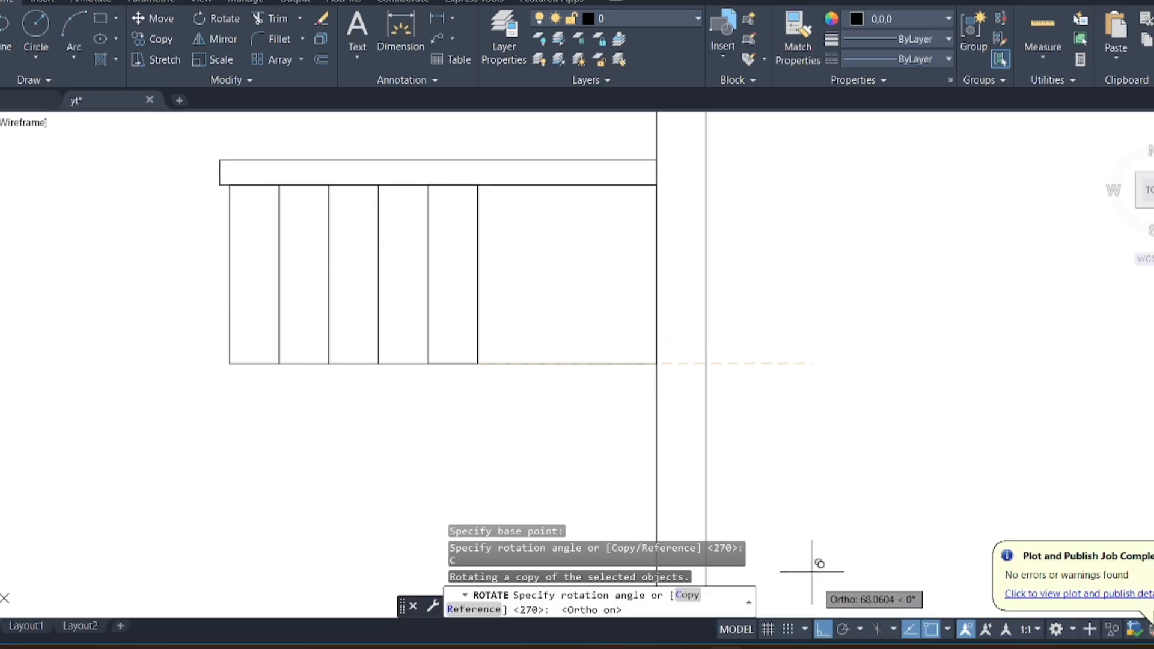
pyautogui.click(407, 230)
# Move the horizontal tread by its upper left corner to the upper square's lower left corner
pyautogui.click(504, 369)
pyautogui.click(428, 407)
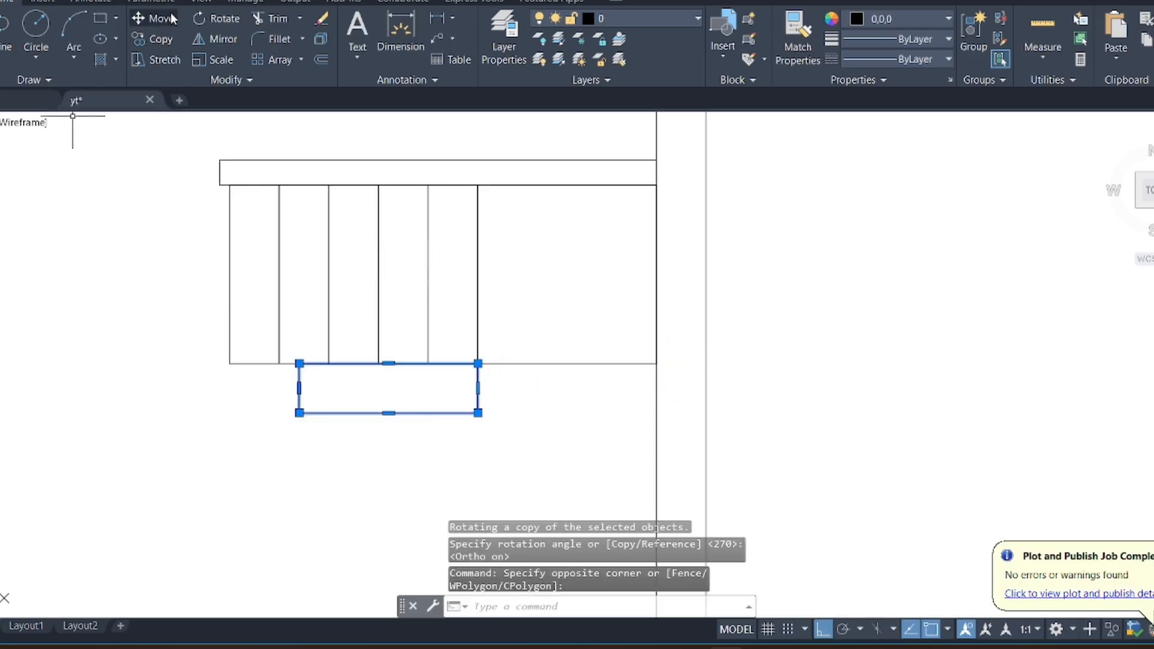
pyautogui.click(173, 19)
pyautogui.click(299, 363)
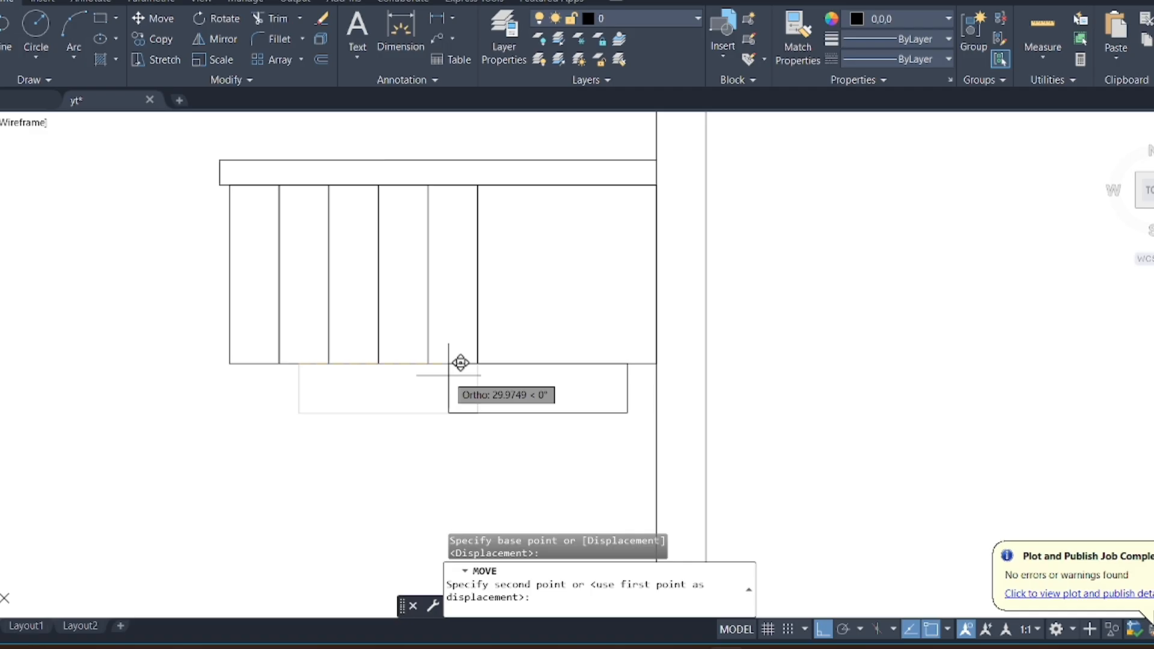
pyautogui.click(478, 364)
# Copy the horizontal tread downward seven times, edge to edge, to fill the gap between the two squares
pyautogui.click(571, 422)
pyautogui.click(530, 396)
pyautogui.click(157, 39)
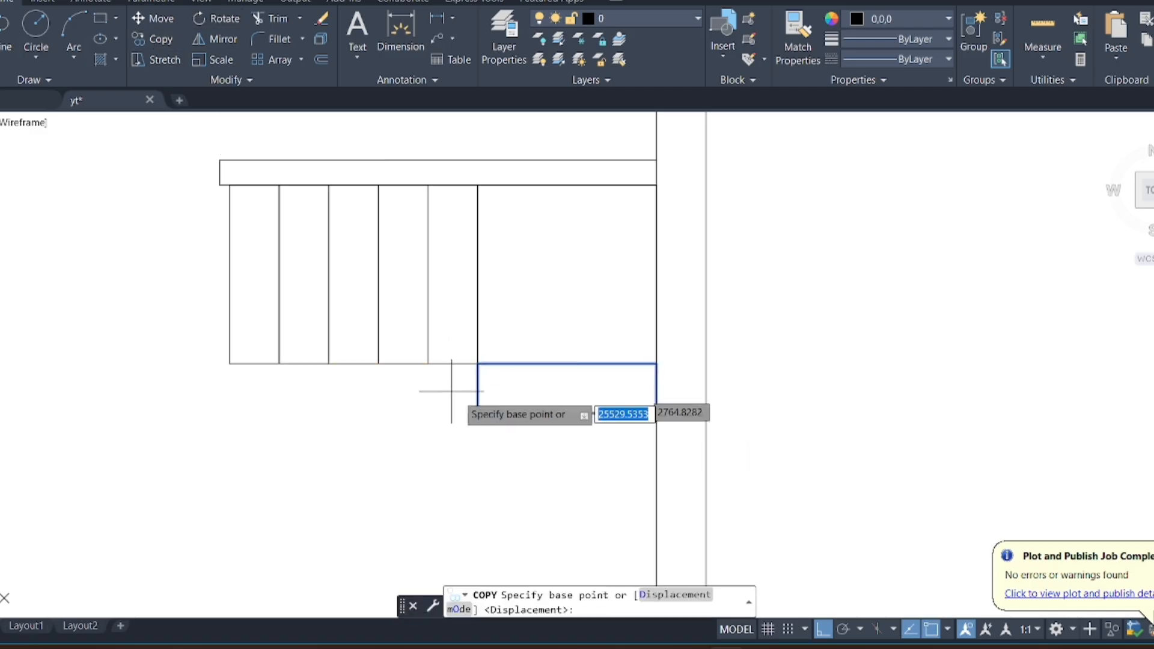
pyautogui.click(478, 363)
pyautogui.scroll(-2, 499, 385)
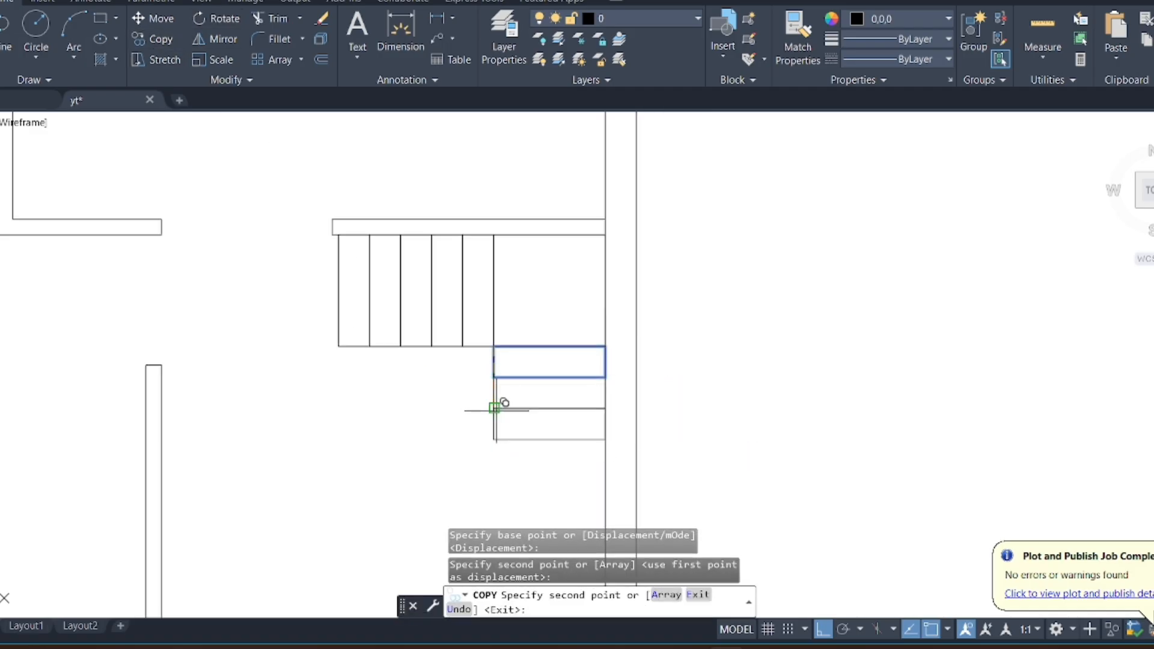
pyautogui.click(494, 407)
pyautogui.click(495, 438)
pyautogui.scroll(-4, 490, 336)
pyautogui.scroll(4, 493, 357)
pyautogui.click(474, 336)
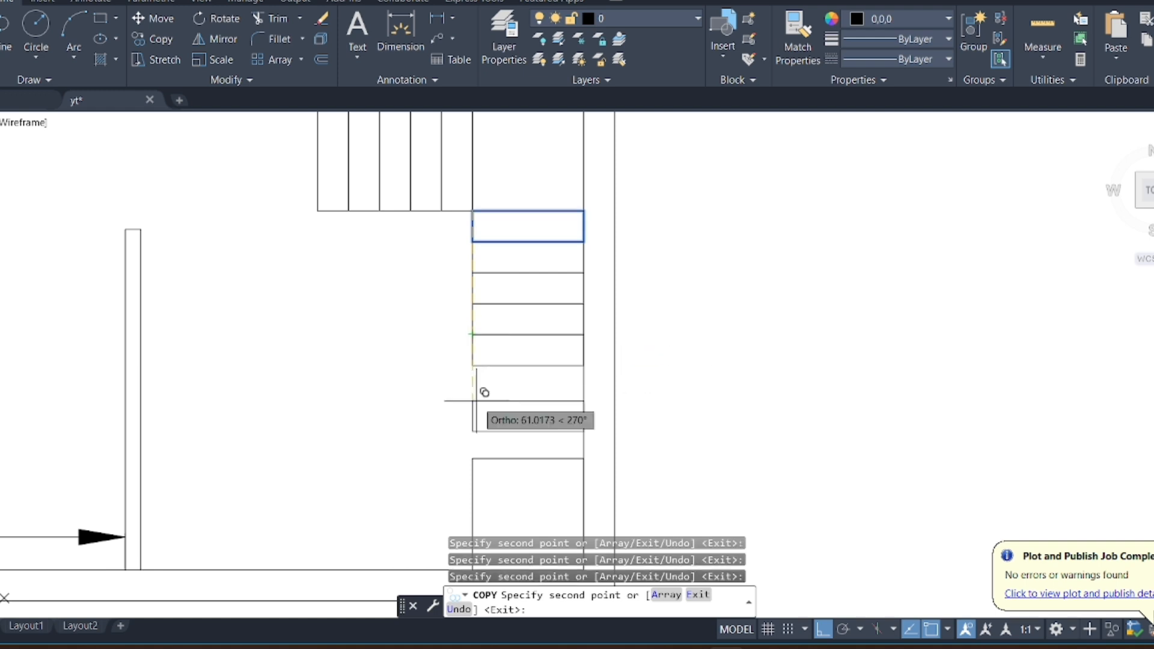
pyautogui.click(474, 366)
pyautogui.click(473, 398)
pyautogui.click(474, 427)
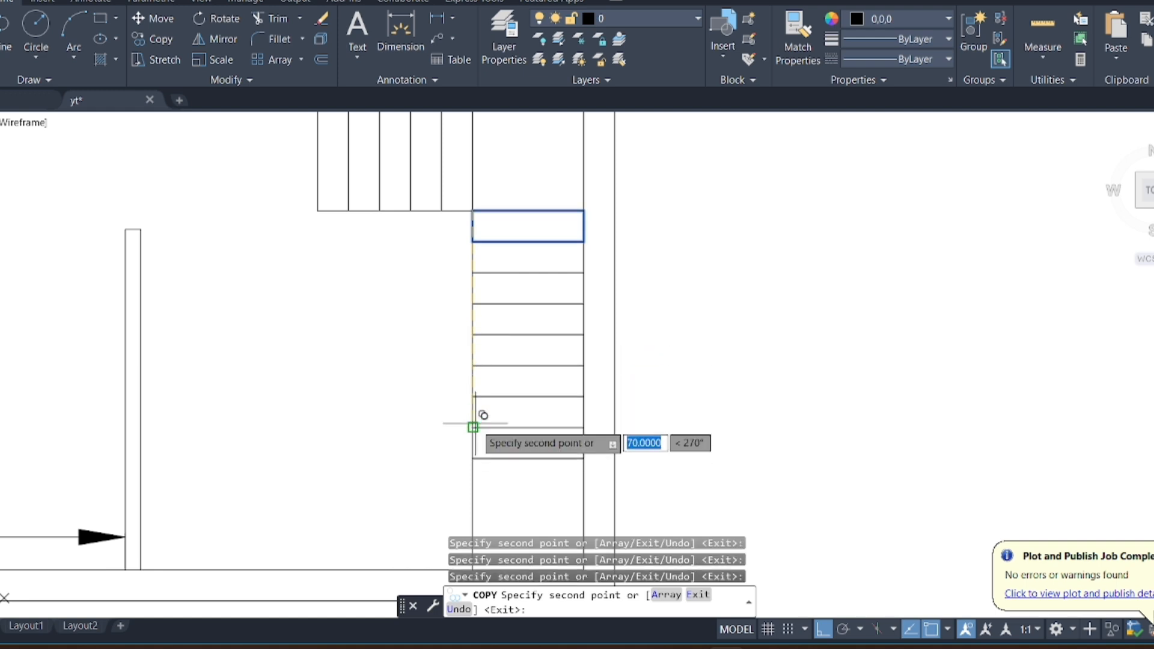
pyautogui.press('Escape')
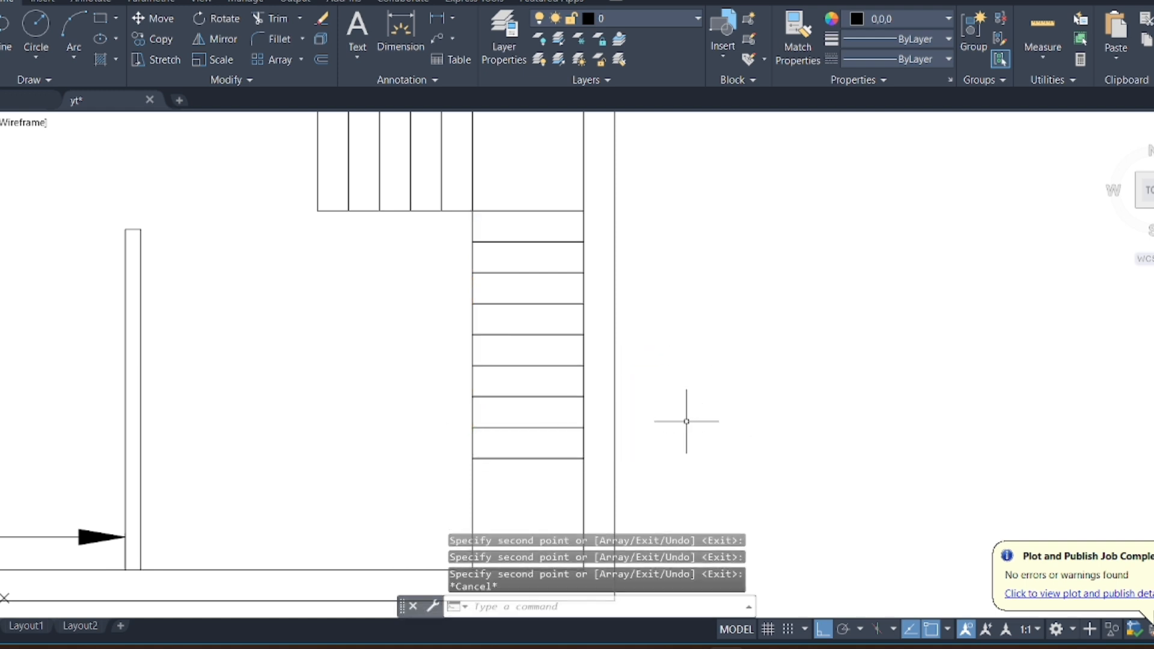
# Copy the row of five treads from beside the upper square down to beside the lower square, against the inner bottom wall line
pyautogui.click(448, 181)
pyautogui.click(304, 205)
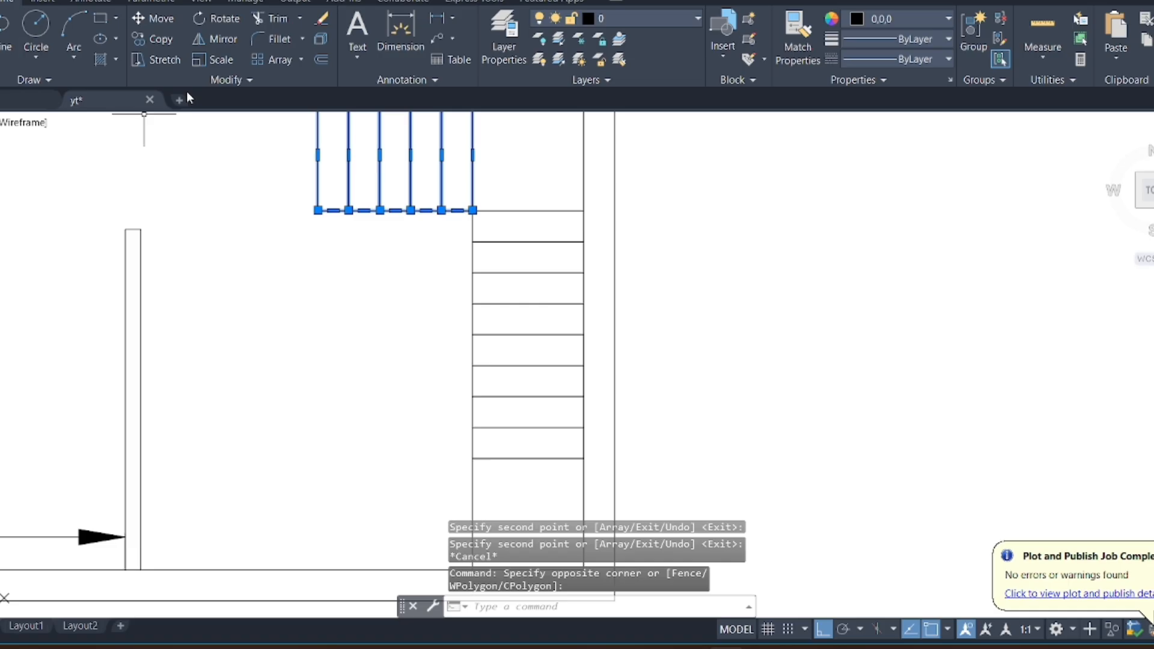
pyautogui.click(162, 41)
pyautogui.scroll(-2, 421, 334)
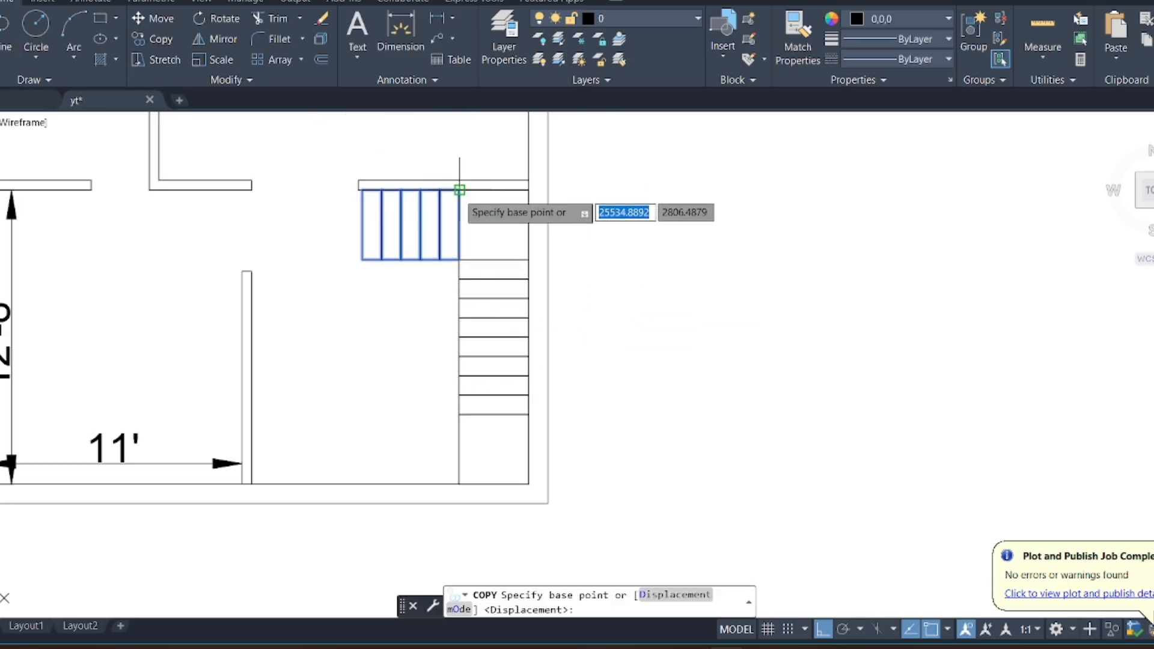
pyautogui.click(460, 260)
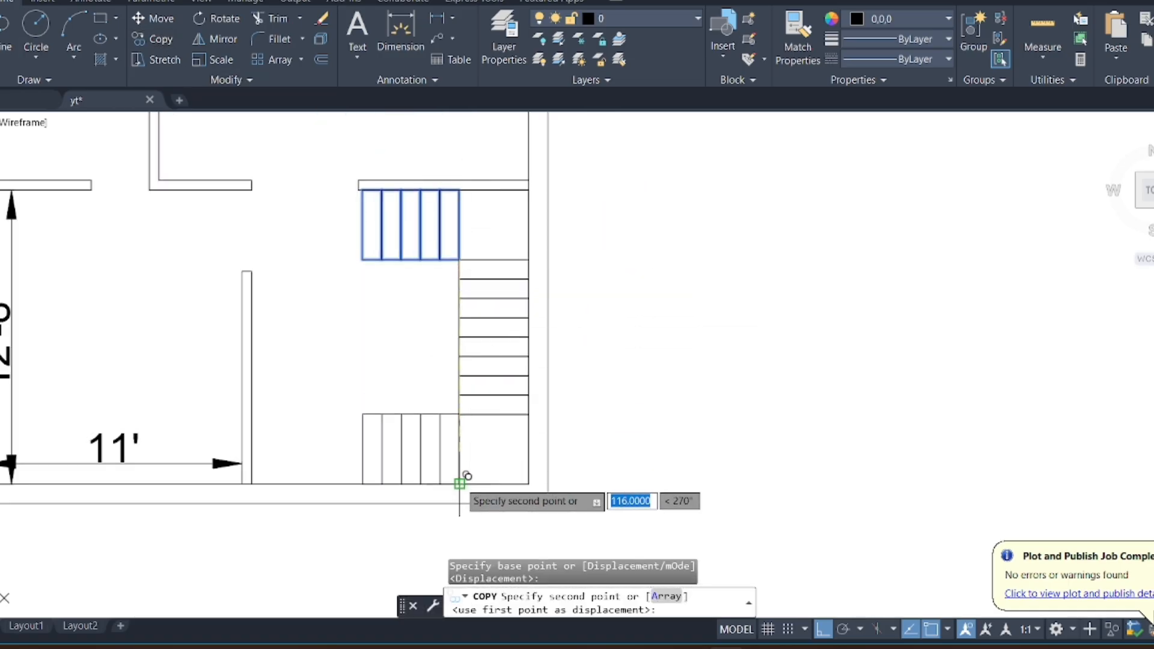
pyautogui.click(459, 484)
pyautogui.press('Escape')
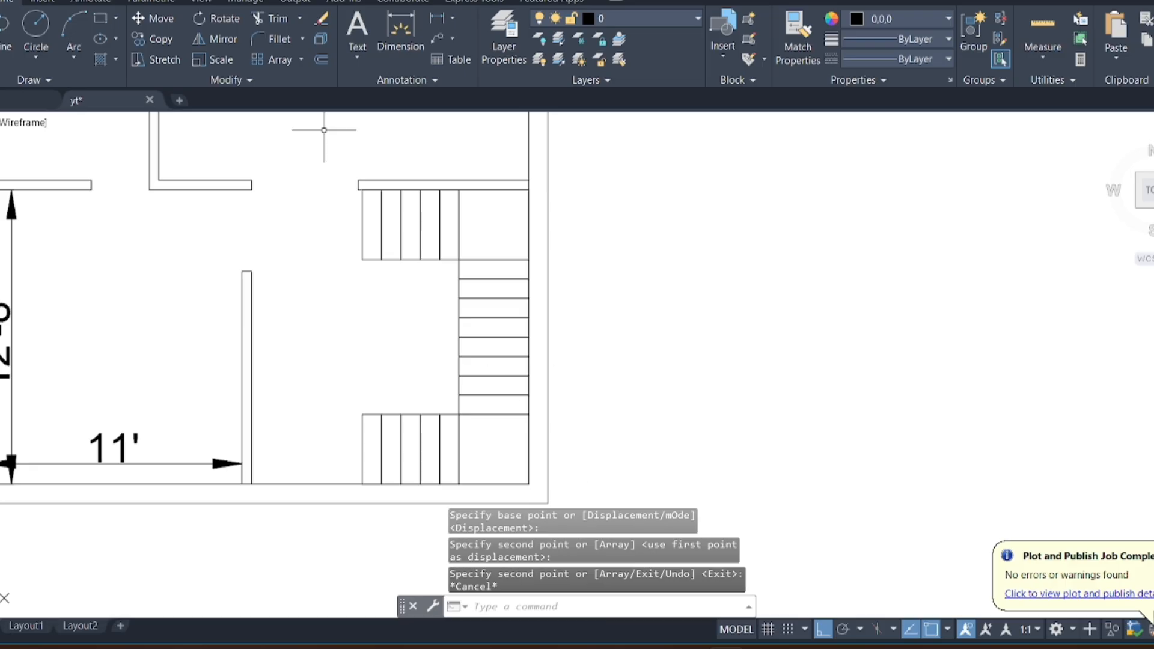
pyautogui.click(10, 27)
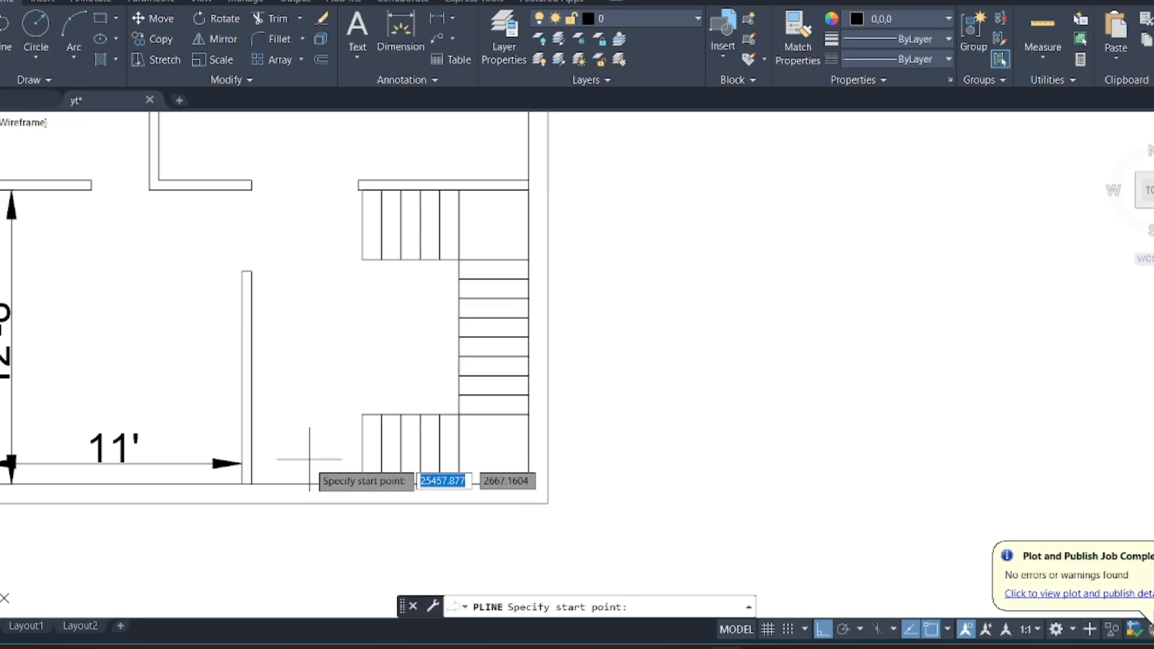
pyautogui.click(251, 484)
pyautogui.click(372, 483)
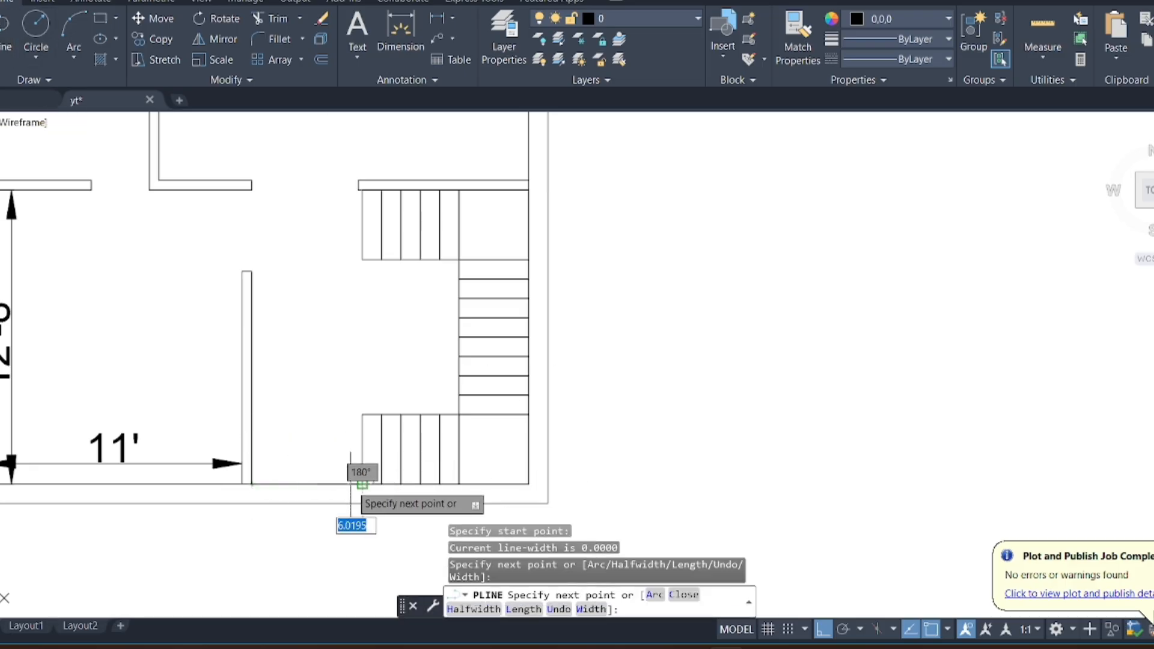
pyautogui.hotkey('ctrl', 'z')
pyautogui.press('Escape')
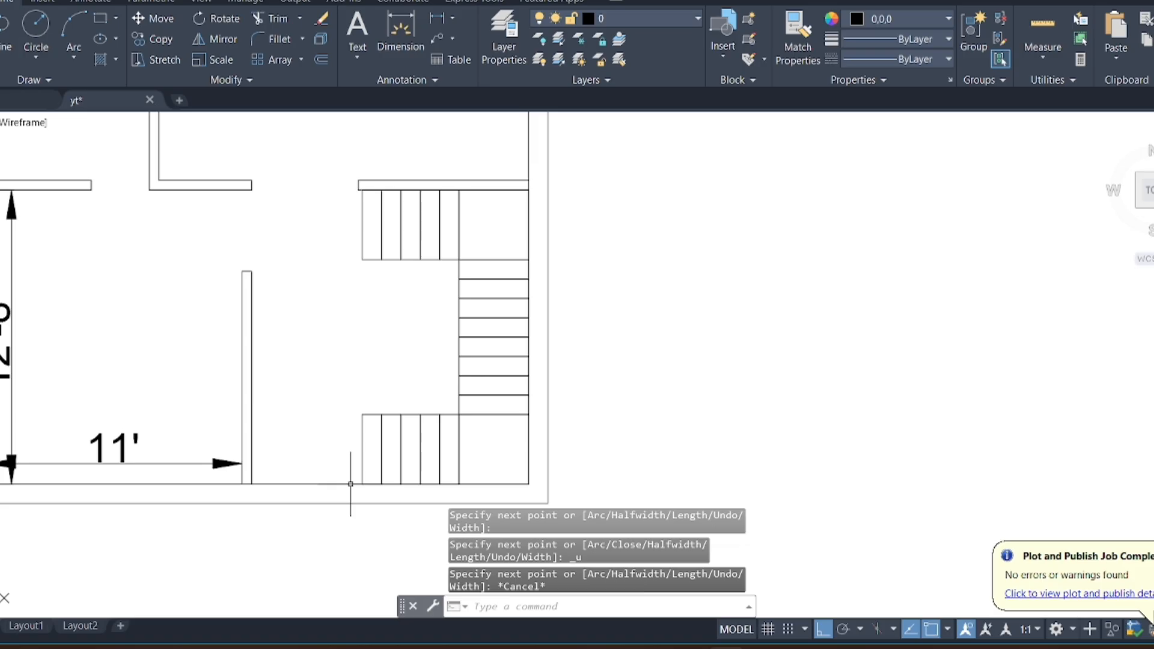
# Add a linear dimension along the bottom wall between the lower partition and the first tread of the lower flight
pyautogui.click(436, 19)
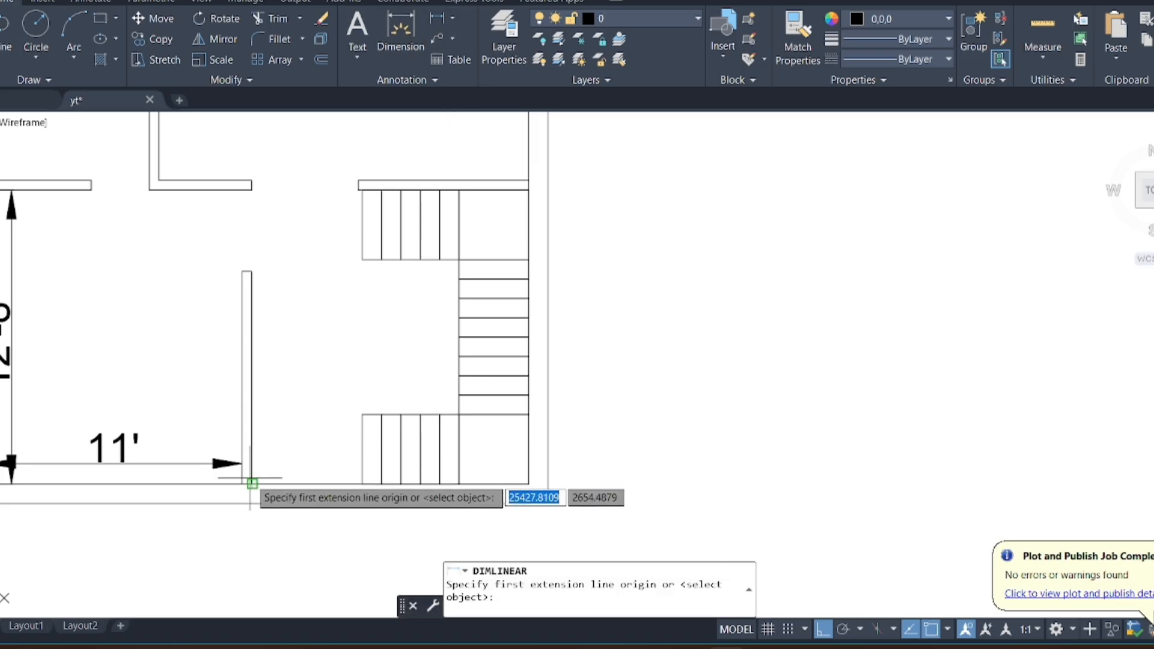
pyautogui.click(251, 484)
pyautogui.scroll(2, 349, 491)
pyautogui.scroll(2, 348, 491)
pyautogui.click(382, 473)
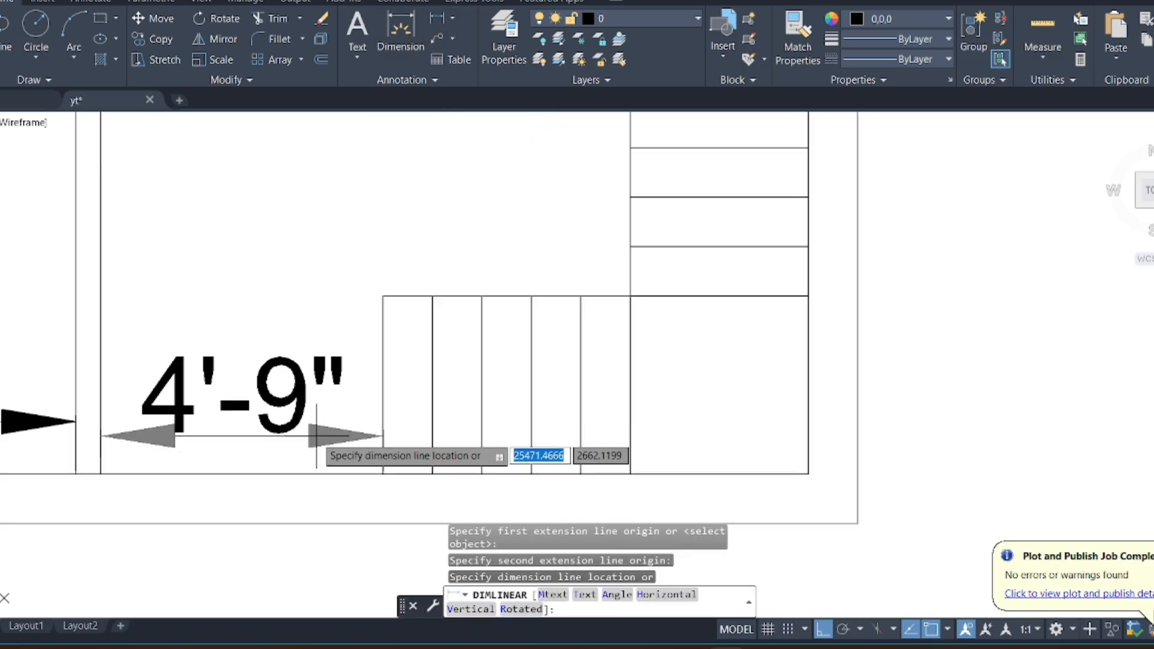
pyautogui.click(319, 434)
# Delete the linear dimension between the lower partition and the lower flight of treads
pyautogui.scroll(-3, 378, 370)
pyautogui.scroll(1, 345, 369)
pyautogui.click(363, 330)
pyautogui.click(354, 428)
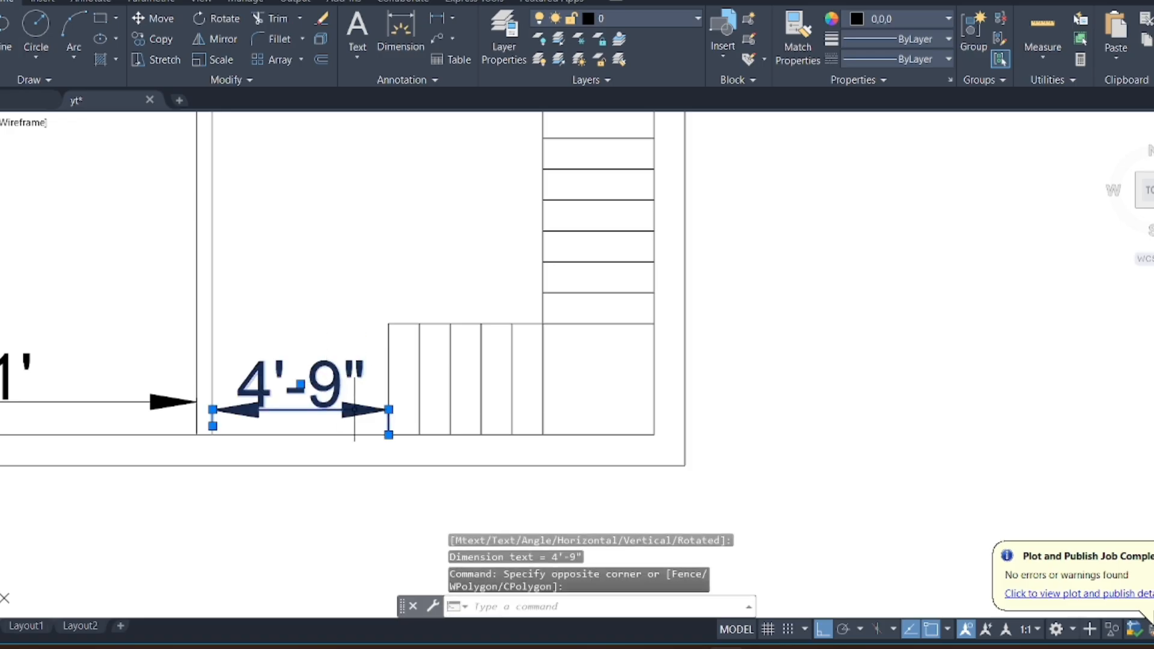
pyautogui.press('Escape')
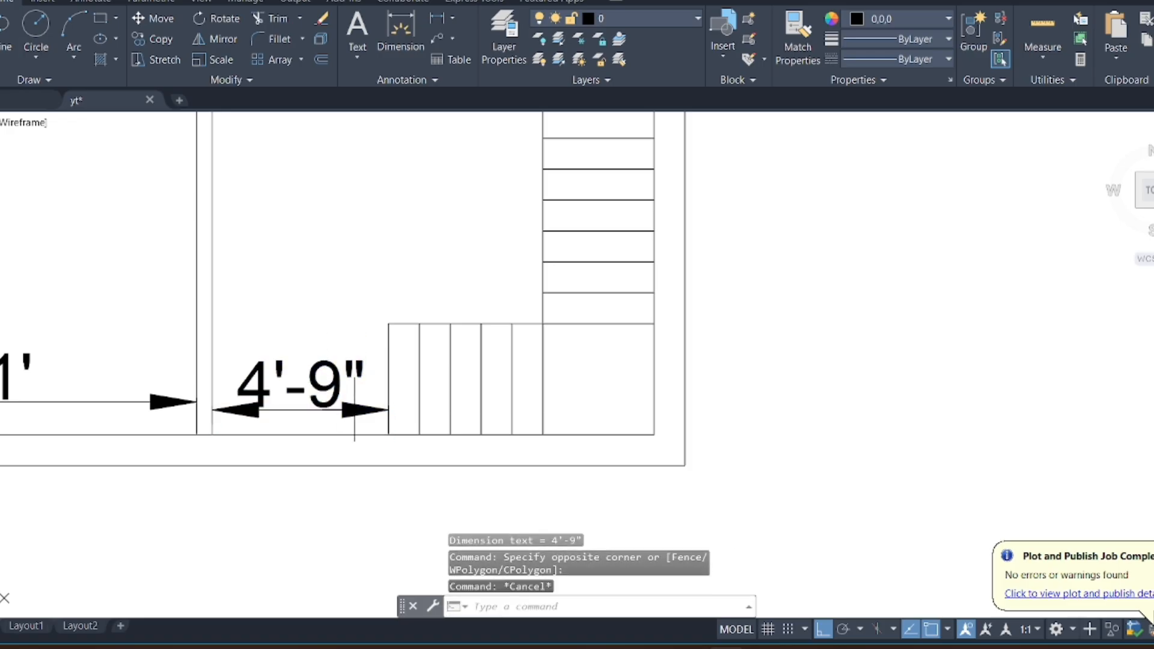
pyautogui.click(336, 336)
pyautogui.click(306, 404)
pyautogui.press('Delete')
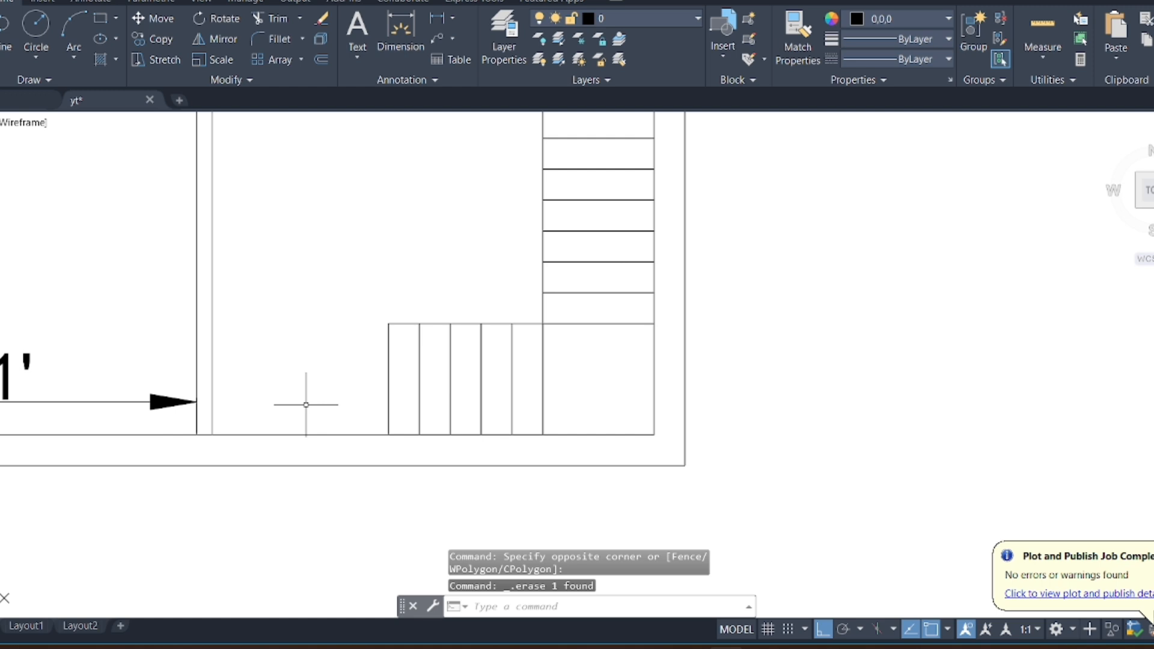
# Place a horizontal multileader without text at the upper flight, its arrow entering the treads and pointing right
pyautogui.scroll(-3, 306, 404)
pyautogui.scroll(4, 399, 244)
pyautogui.scroll(-2, 399, 245)
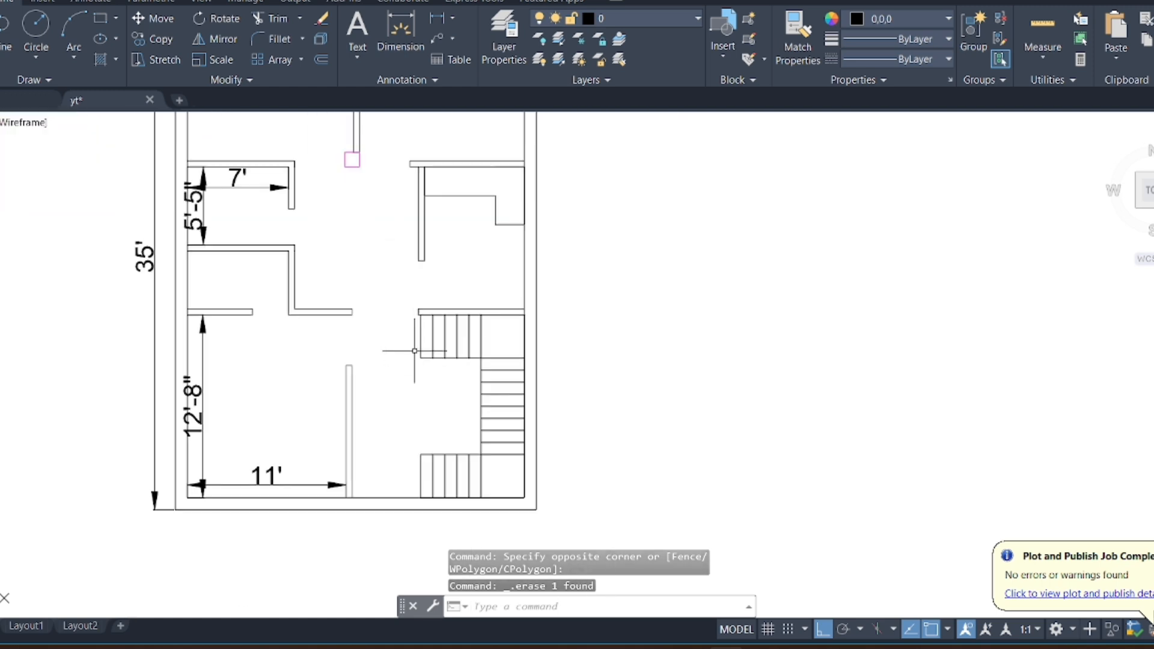
pyautogui.scroll(2, 414, 351)
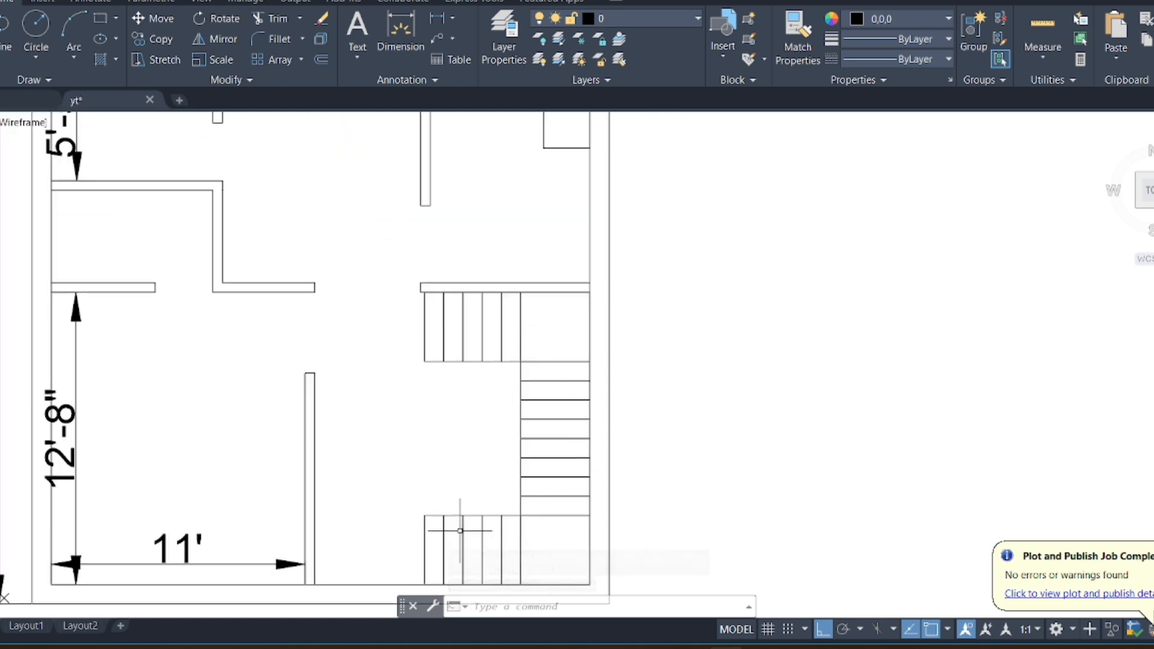
pyautogui.scroll(-2, 424, 304)
pyautogui.scroll(4, 424, 312)
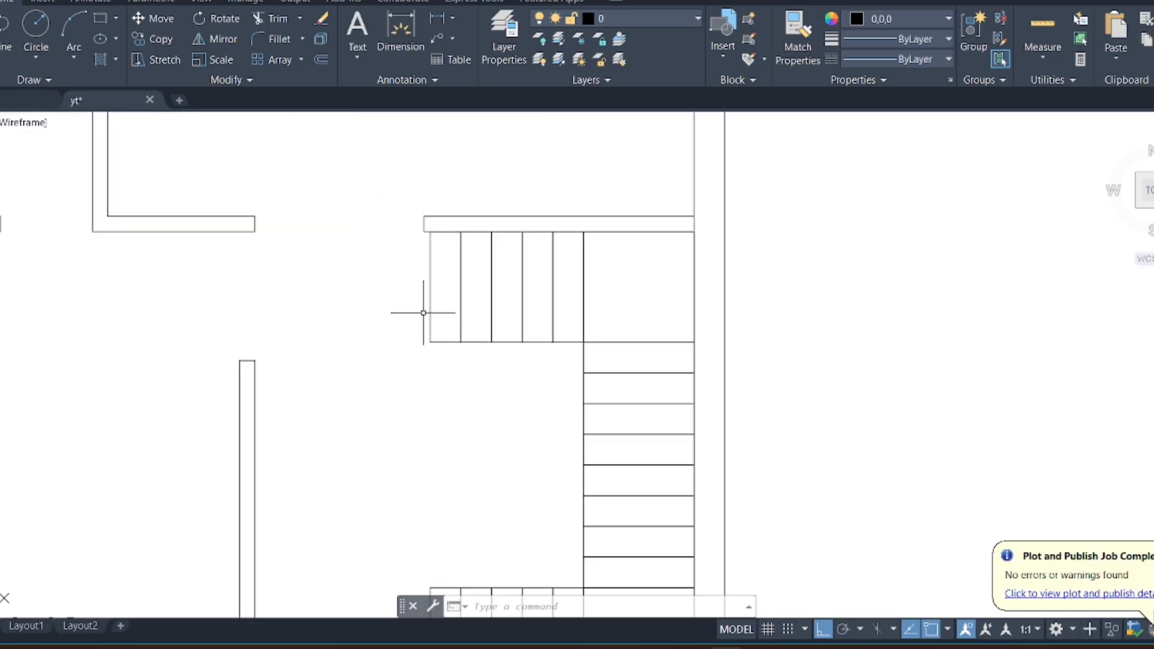
pyautogui.click(437, 39)
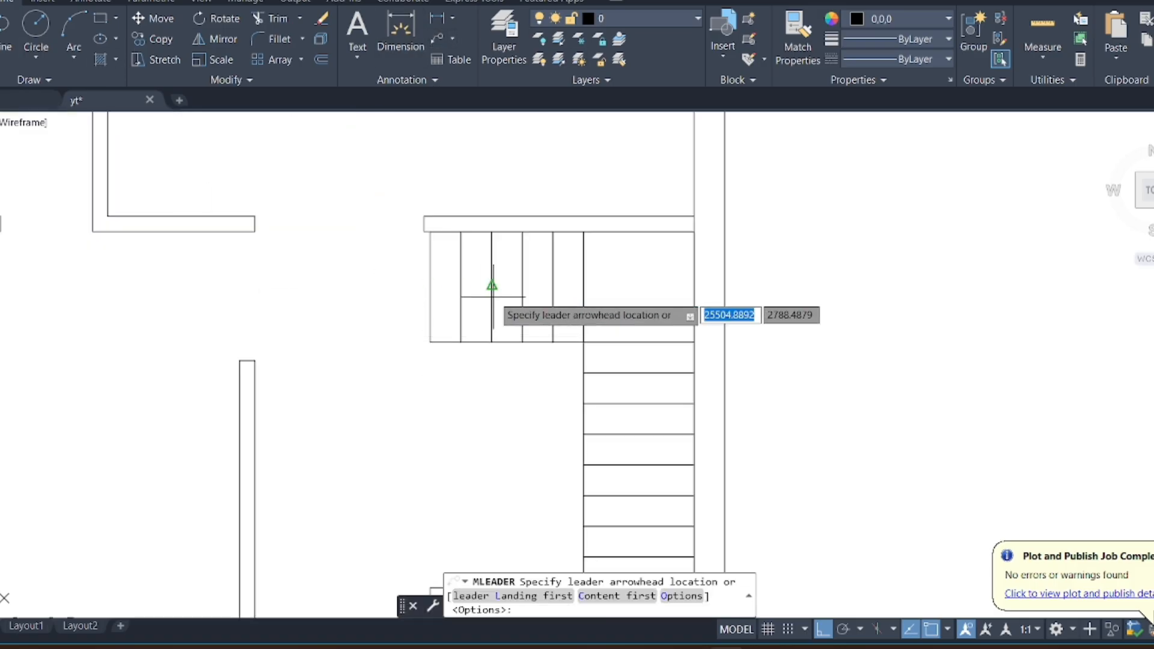
pyautogui.click(467, 289)
pyautogui.click(377, 296)
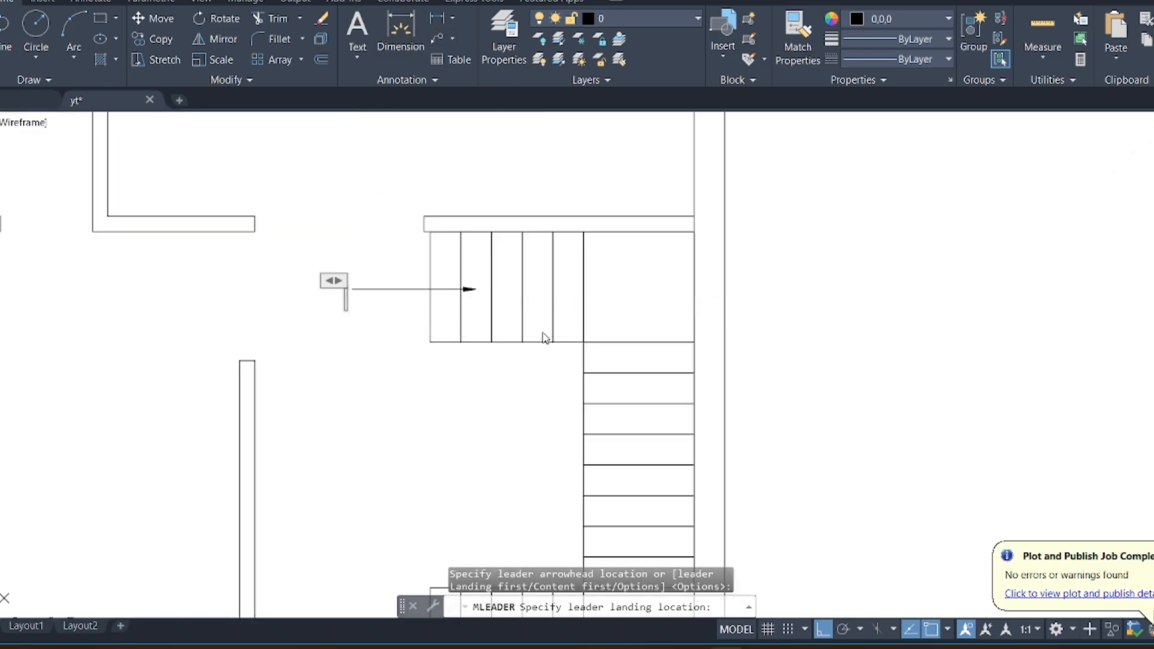
pyautogui.click(391, 411)
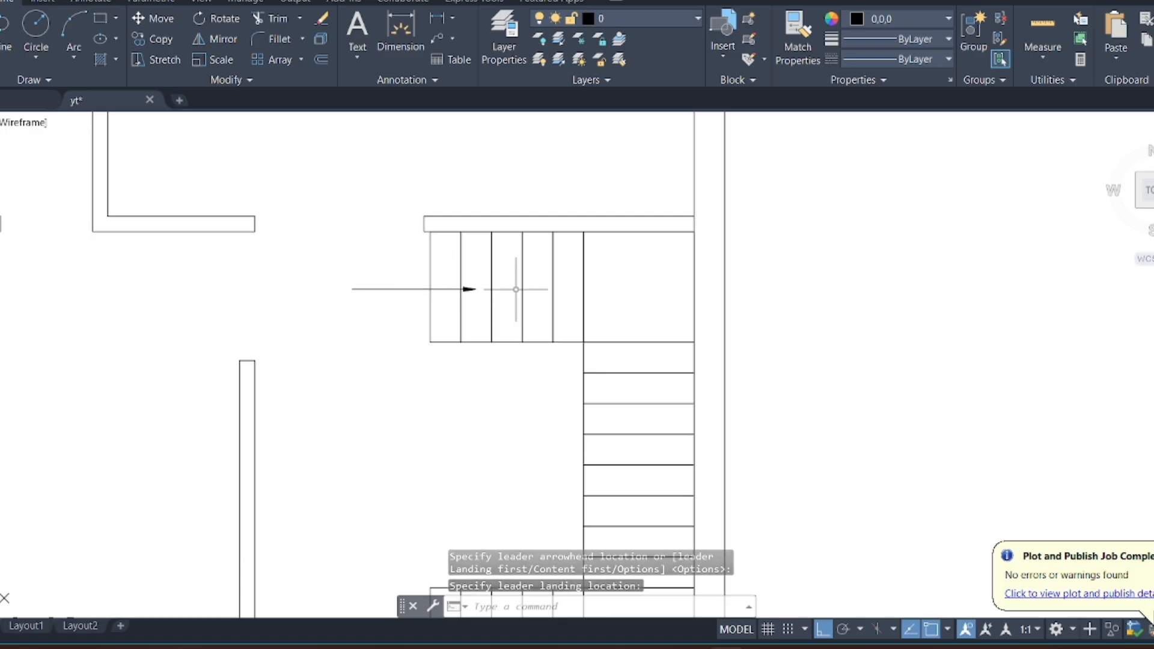
# Add a multileader without text on the vertical flight, its arrow pointing down toward the lower square
pyautogui.scroll(-4, 589, 247)
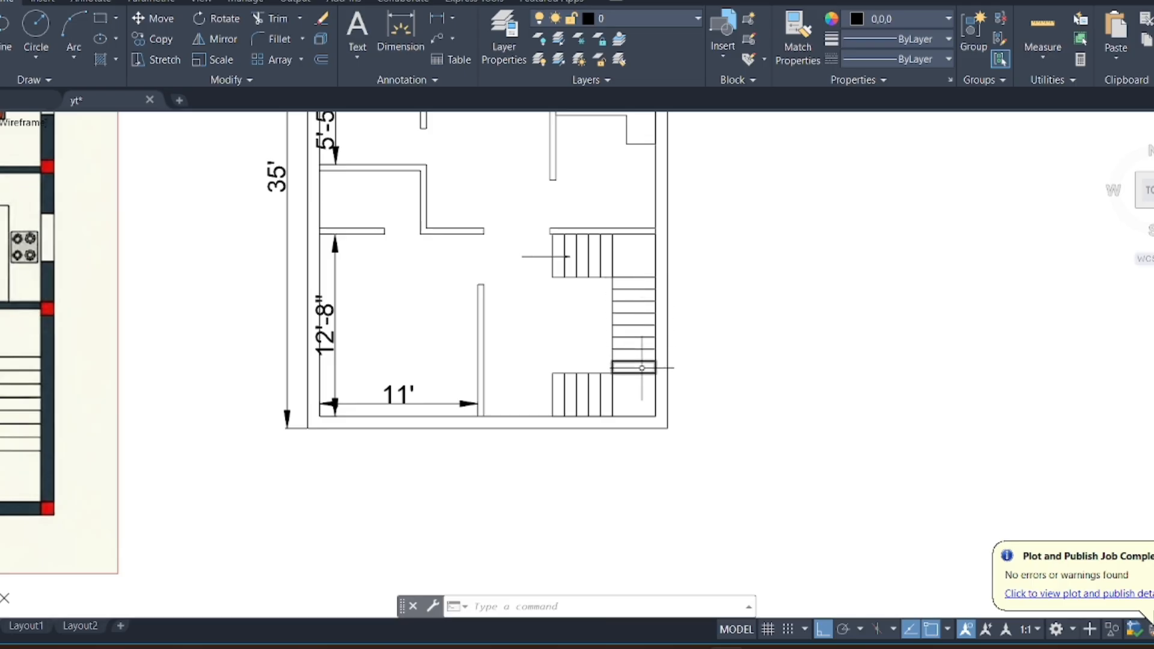
pyautogui.click(437, 38)
pyautogui.scroll(4, 597, 394)
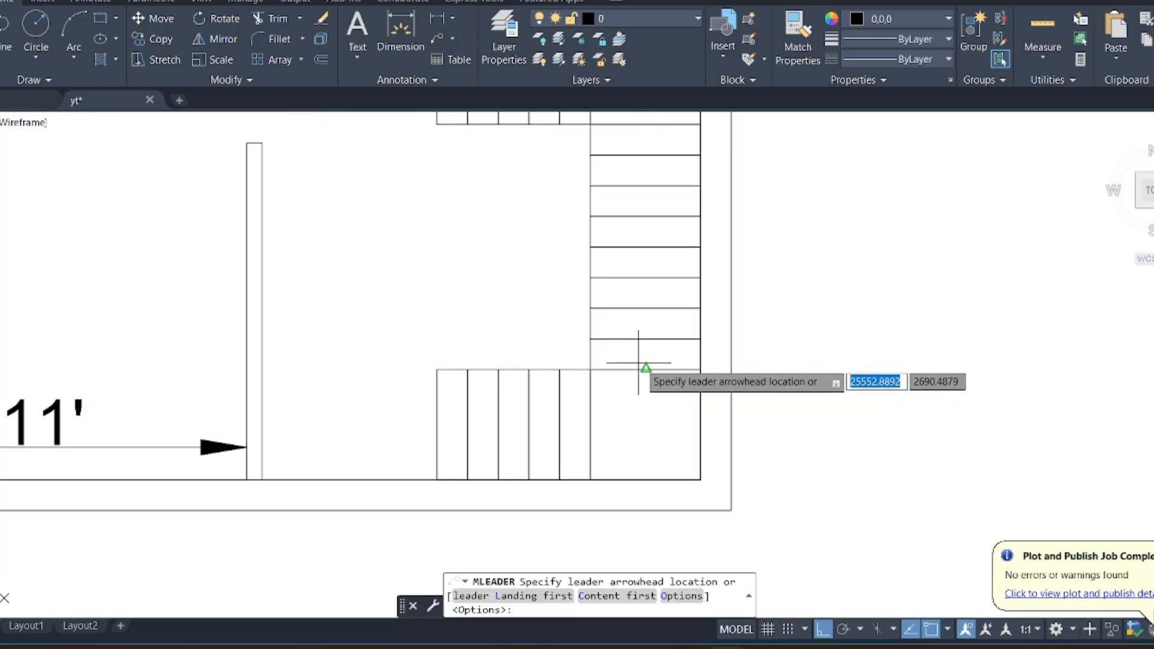
pyautogui.click(641, 353)
pyautogui.click(539, 261)
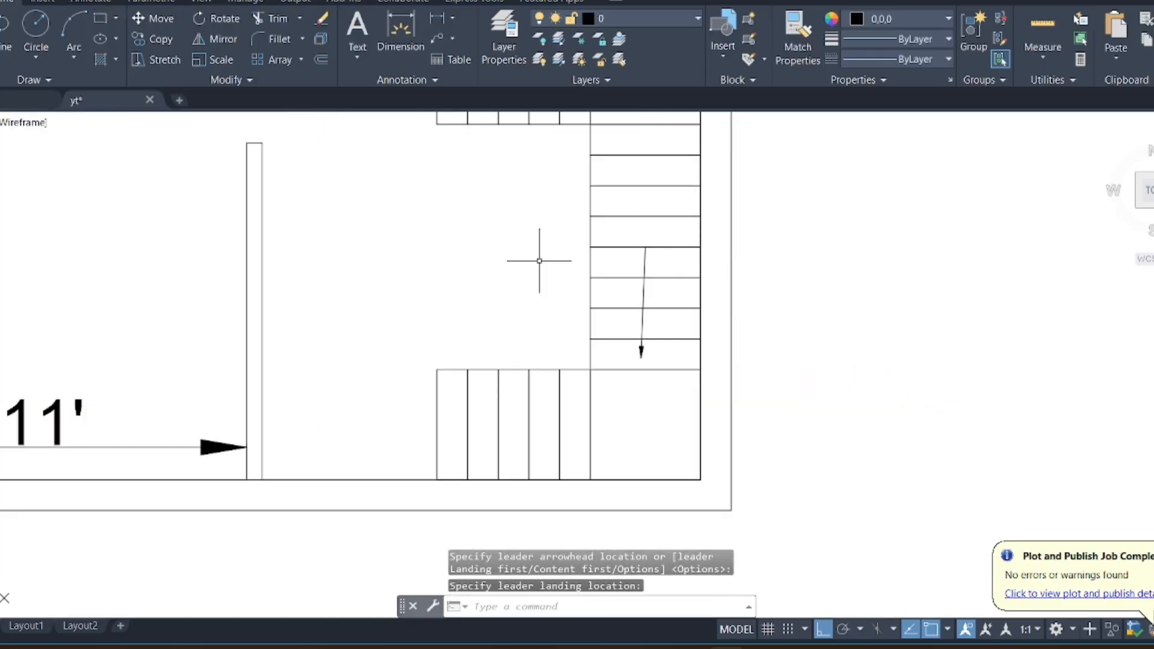
# Add a horizontal multileader without text on the lower flight, running from the corner square with its arrow pointing left
pyautogui.click(439, 42)
pyautogui.click(494, 428)
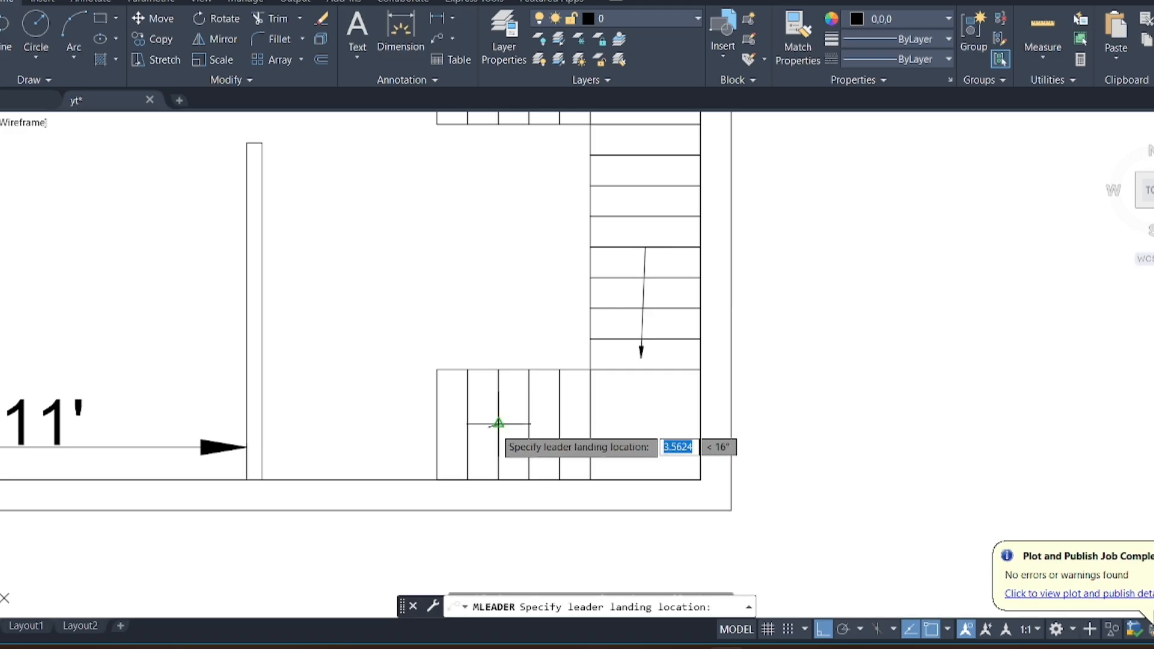
pyautogui.click(638, 428)
pyautogui.scroll(-4, 539, 443)
pyautogui.click(439, 248)
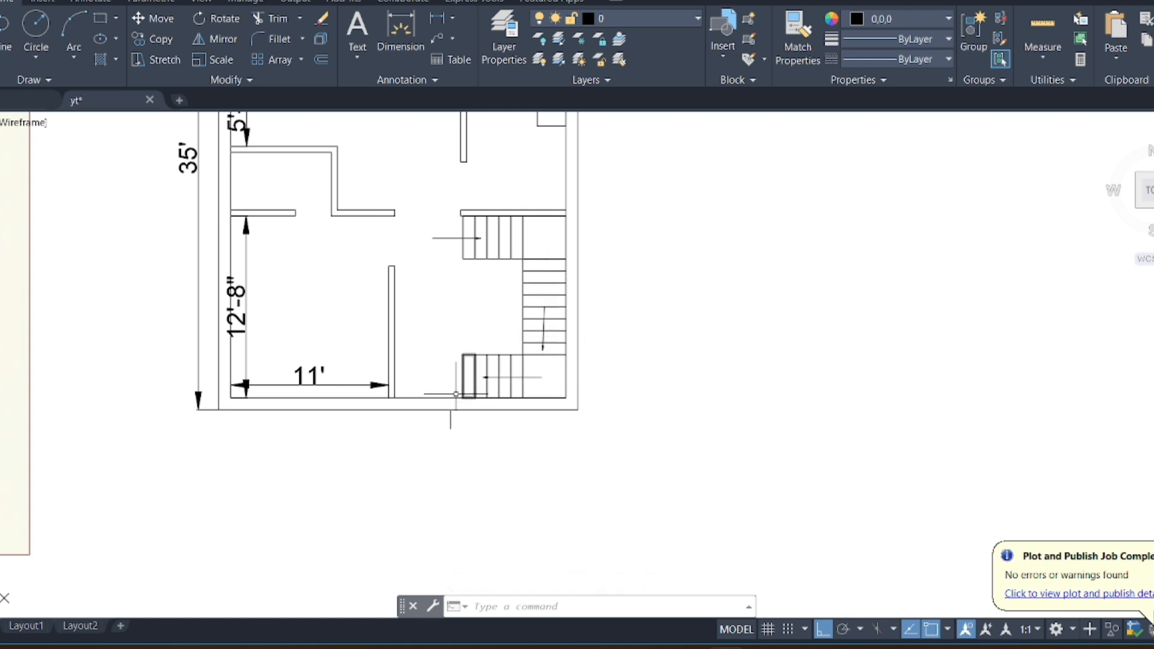
# Draw a polyline along the bottom wall's inner edge from the lower partition to the right wall's inner corner
pyautogui.scroll(2, 455, 394)
pyautogui.write('pl')
pyautogui.press('Return')
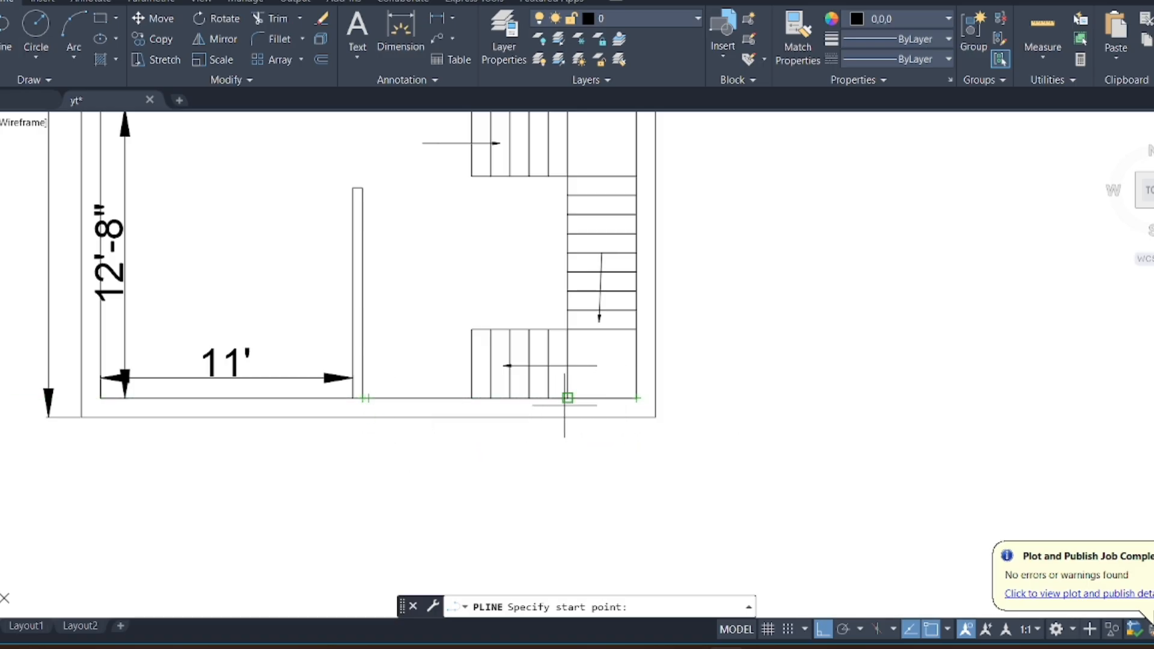
pyautogui.click(363, 398)
pyautogui.click(637, 398)
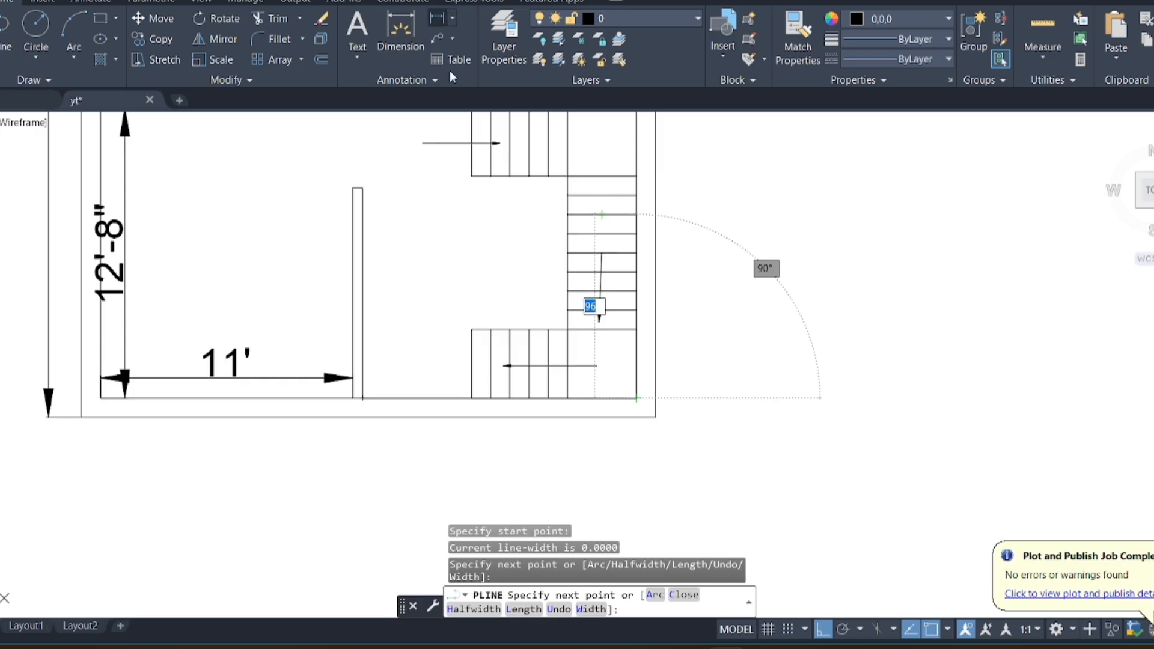
# Dimension the width from the lower partition to the right wall's inner corner below the plan, and delete that dimension
pyautogui.click(437, 18)
pyautogui.click(363, 398)
pyautogui.click(638, 398)
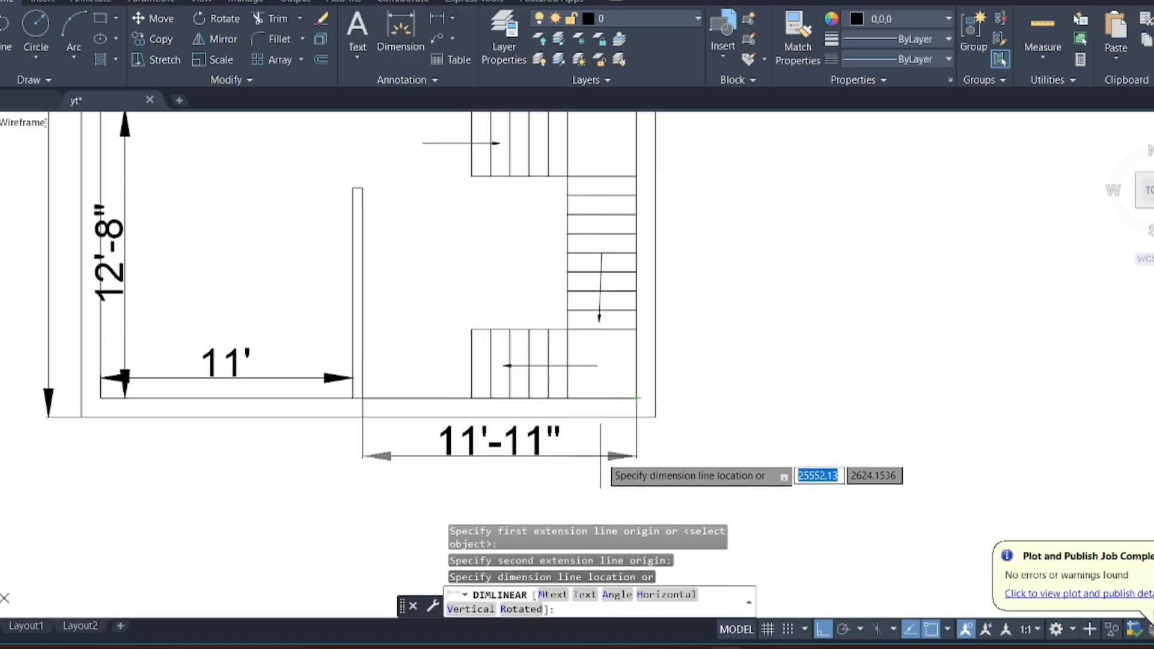
pyautogui.click(601, 456)
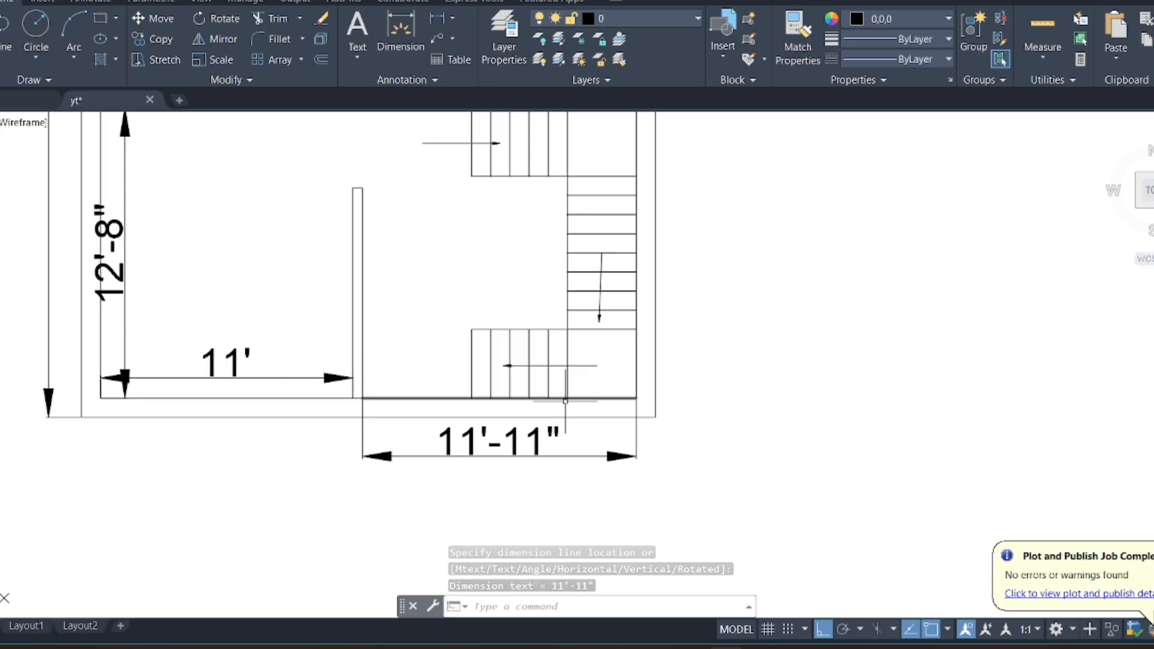
pyautogui.click(666, 439)
pyautogui.click(549, 469)
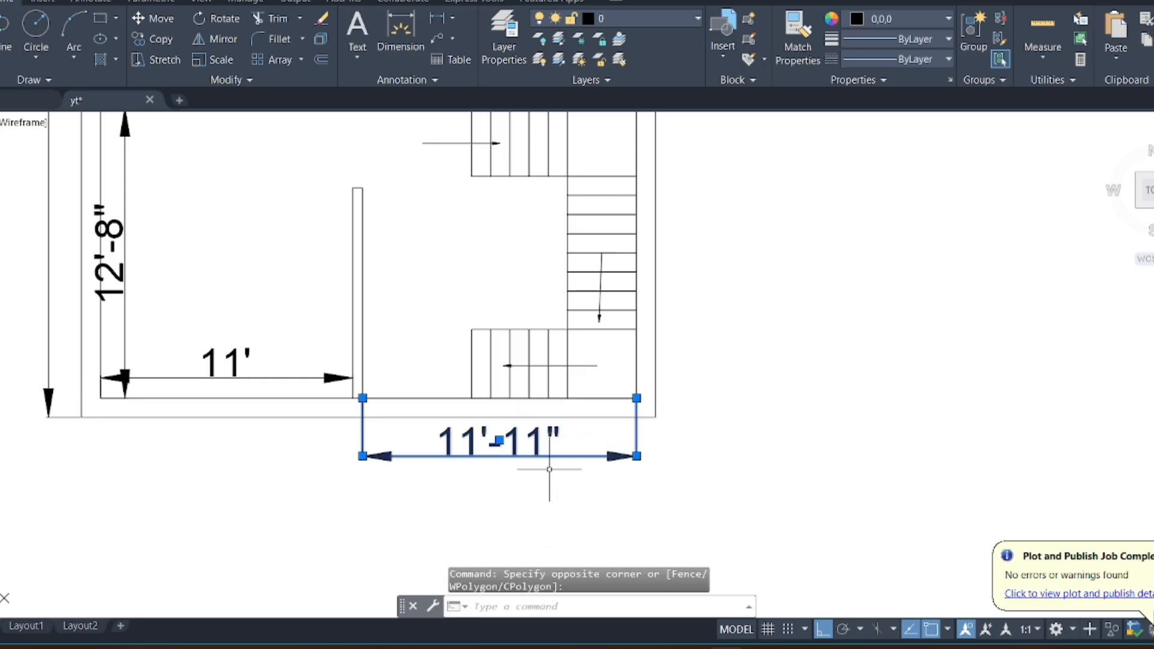
pyautogui.press('Delete')
# Copy the bed, toilet, small fixture and toilet label objects from beside the earlier plan to the empty area beside the new floor plan
pyautogui.scroll(4, 499, 193)
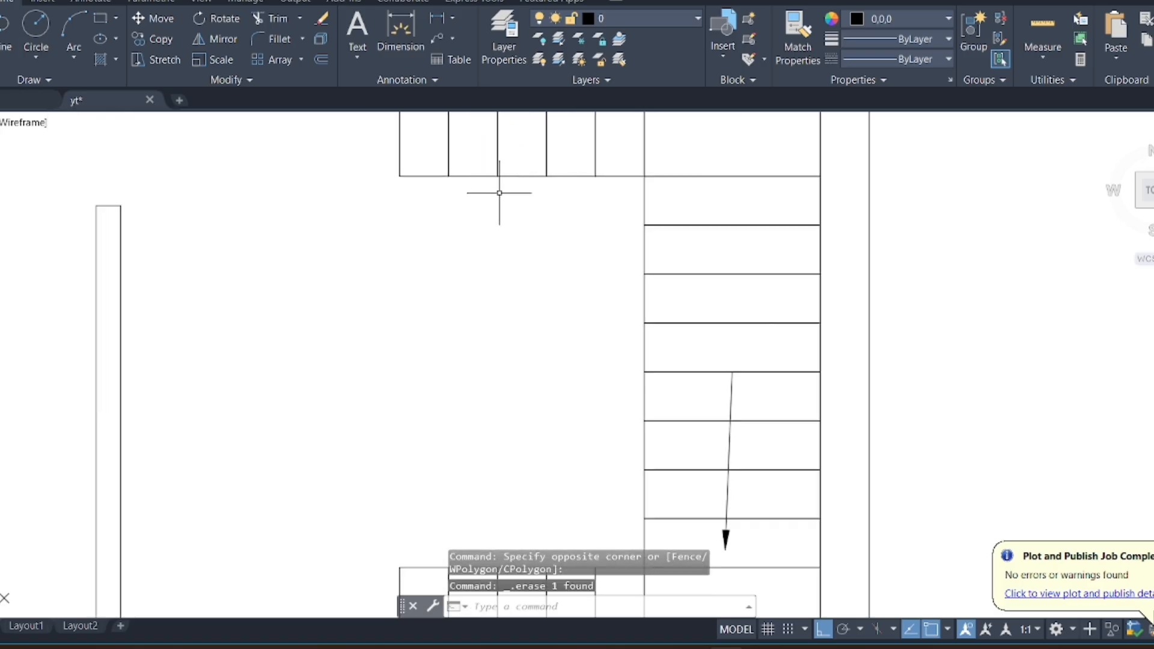
pyautogui.scroll(-12, 473, 253)
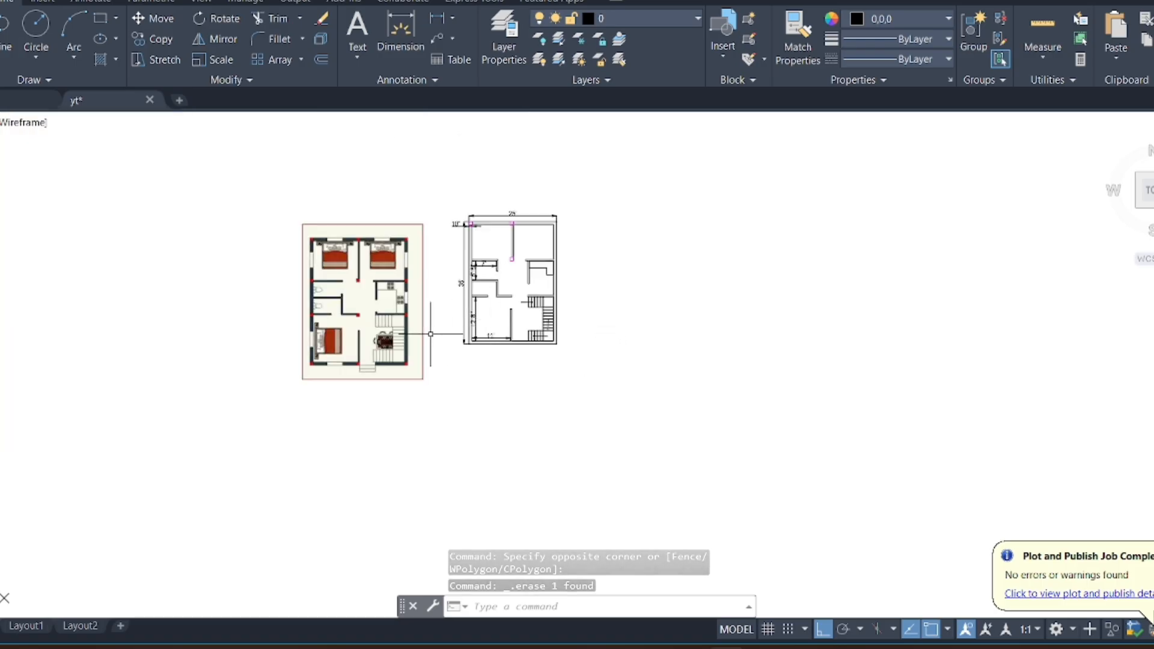
pyautogui.scroll(2, 400, 330)
pyautogui.scroll(-4, 529, 313)
pyautogui.scroll(4, 39, 335)
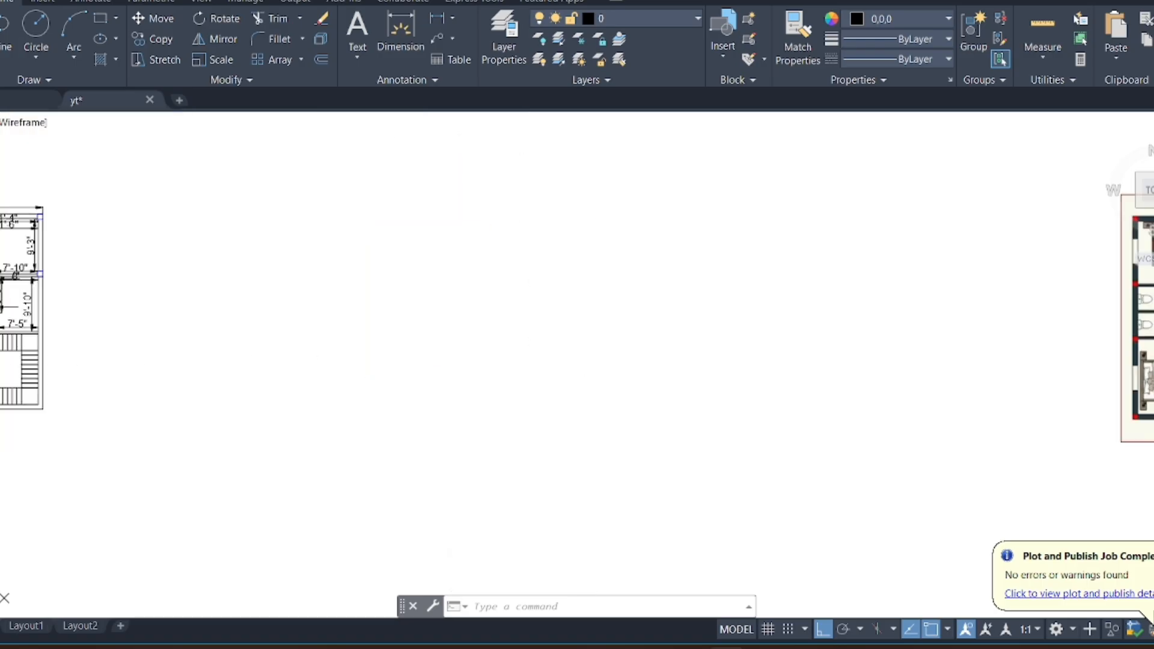
pyautogui.scroll(-2, 99, 301)
pyautogui.scroll(4, 24, 292)
pyautogui.scroll(-2, 304, 245)
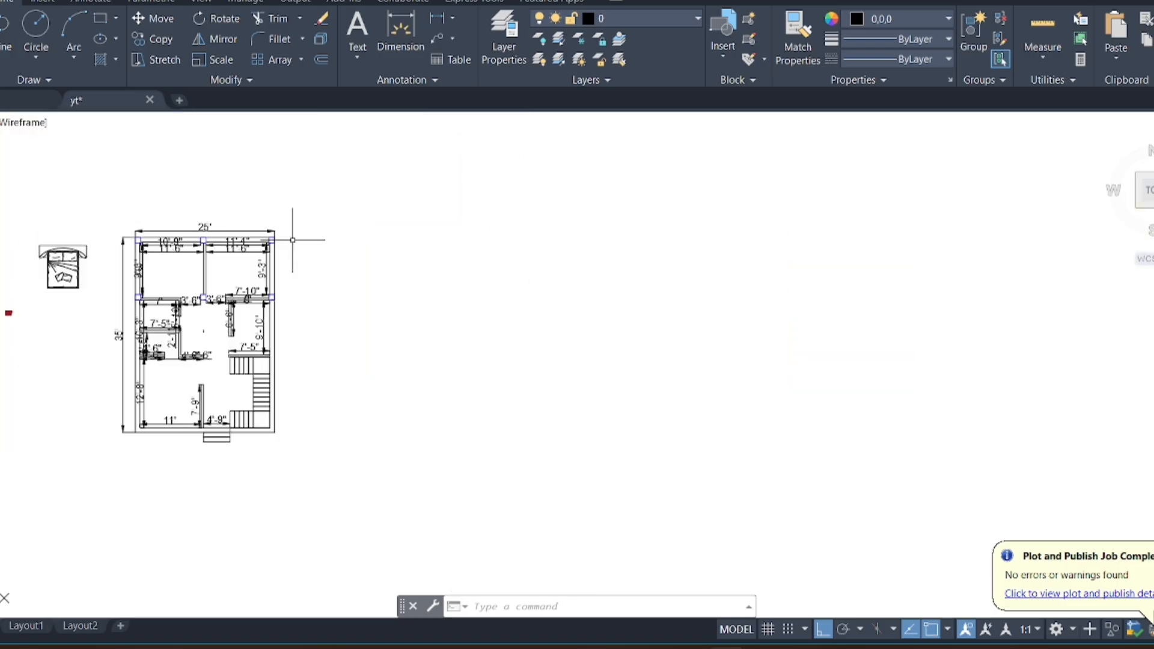
pyautogui.scroll(2, 90, 227)
pyautogui.click(93, 210)
pyautogui.click(0, 312)
pyautogui.scroll(-4, 213, 284)
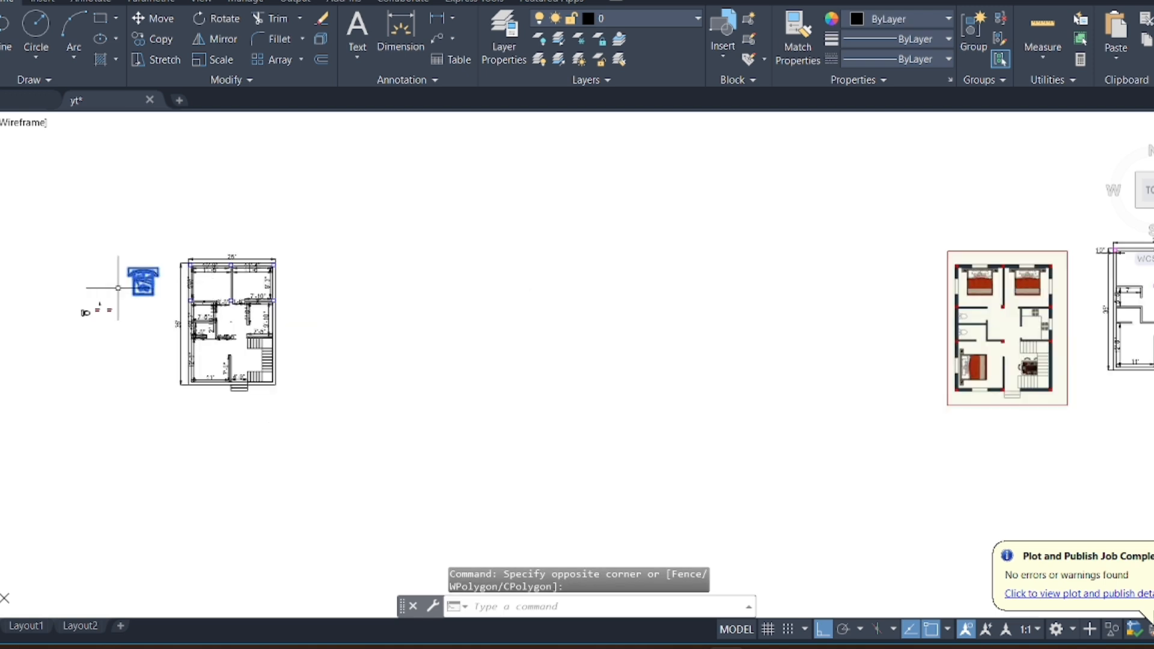
pyautogui.click(112, 271)
pyautogui.click(50, 343)
pyautogui.click(168, 41)
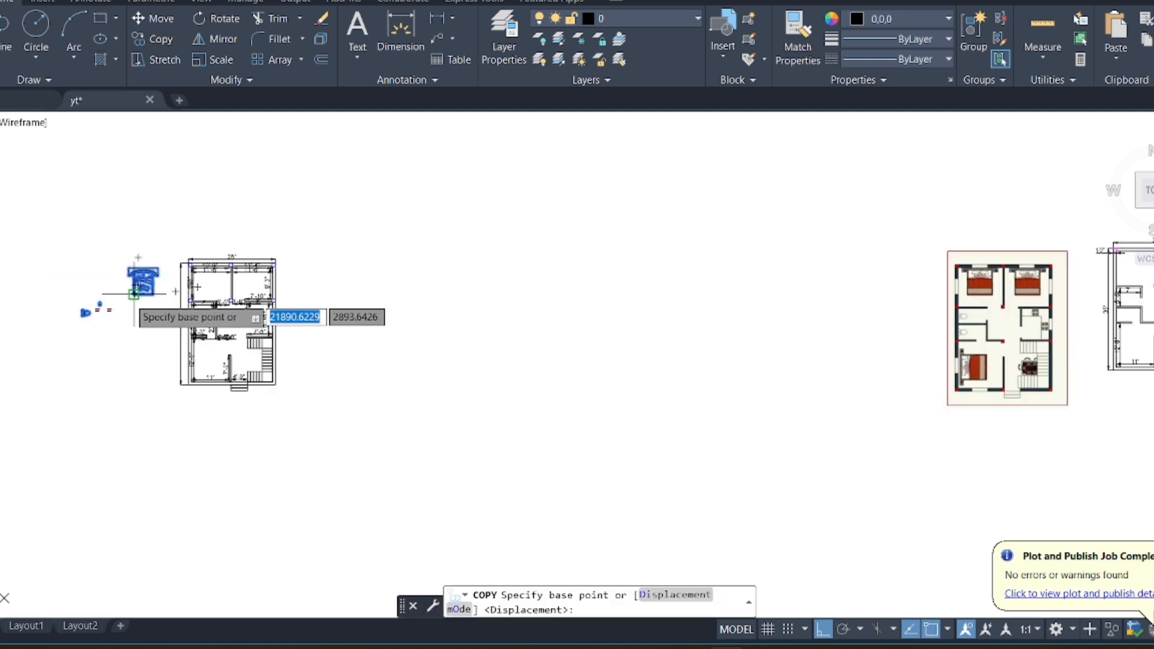
pyautogui.click(128, 307)
pyautogui.scroll(-3, 530, 278)
pyautogui.scroll(3, 424, 282)
pyautogui.scroll(4, 420, 313)
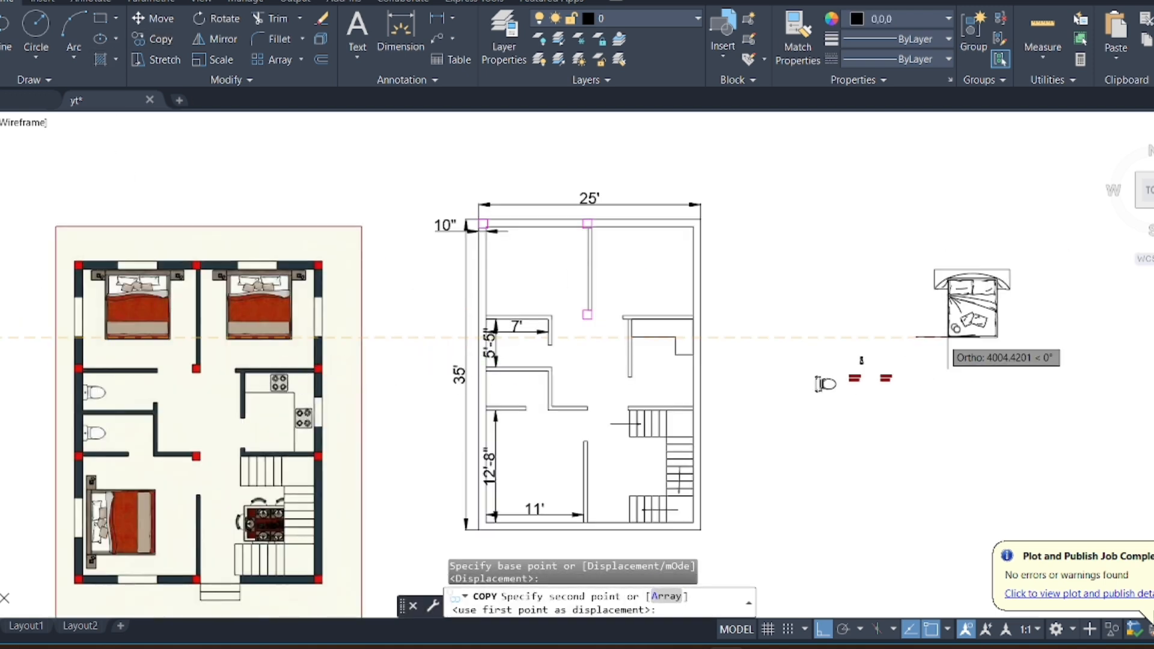
pyautogui.click(890, 327)
pyautogui.press('Escape')
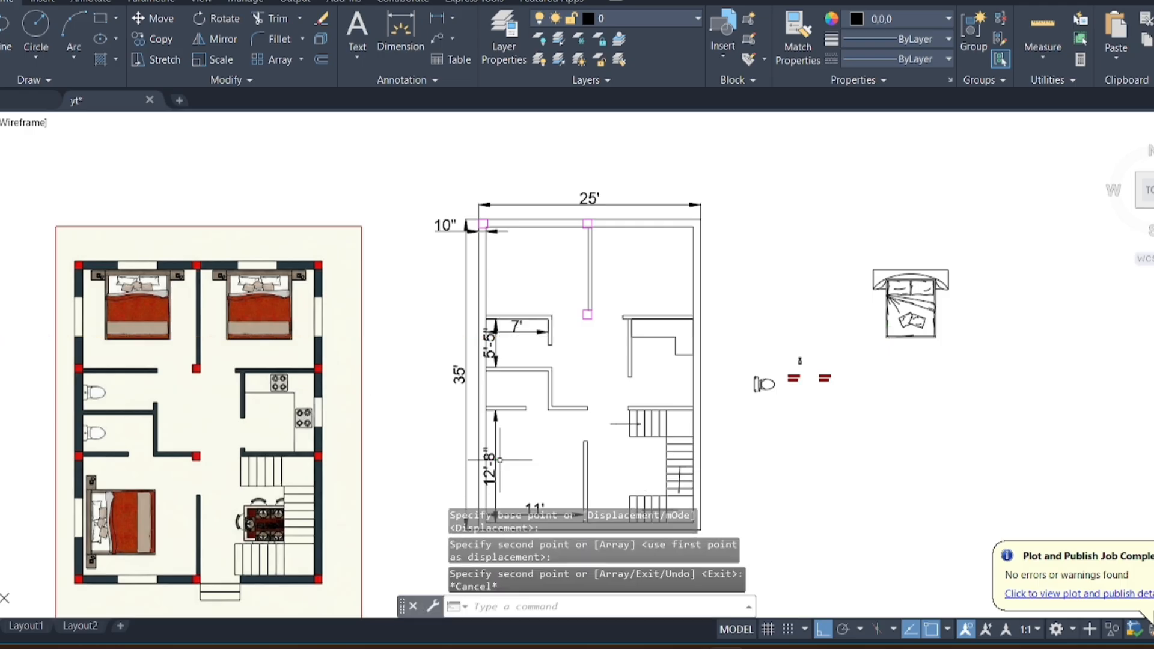
# Copy the bed block into the upper-left bedroom with its headboard near the top wall, turning ortho and object snap off for free placement
pyautogui.scroll(-2, 517, 408)
pyautogui.scroll(-2, 504, 245)
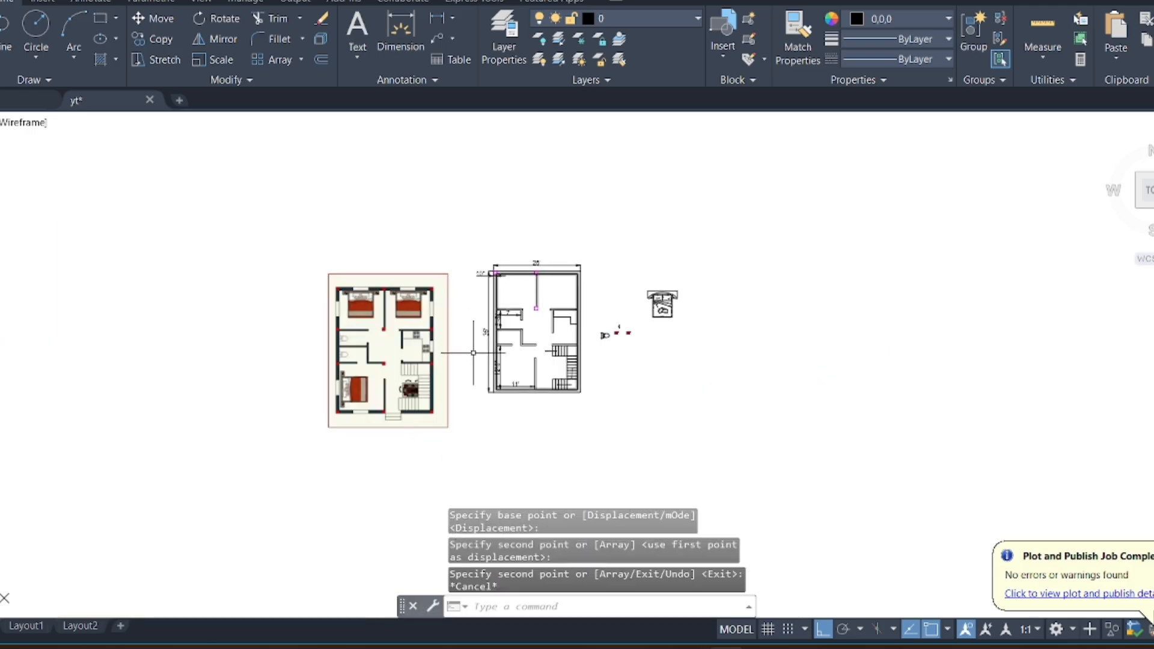
pyautogui.scroll(2, 449, 388)
pyautogui.scroll(2, 827, 225)
pyautogui.click(915, 193)
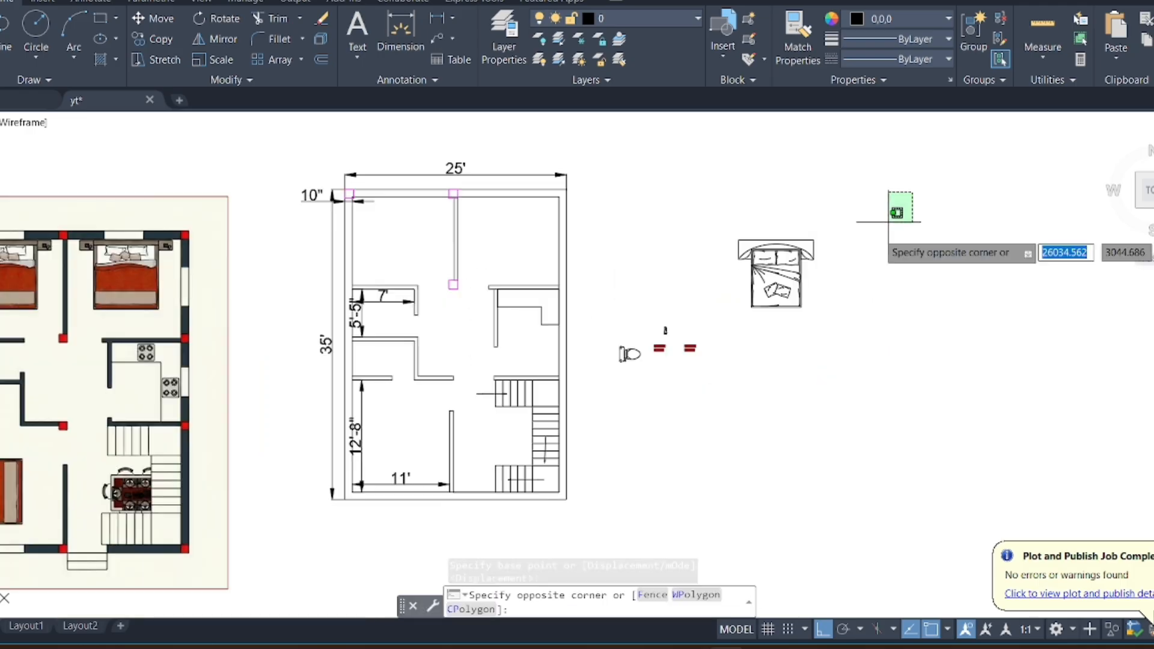
pyautogui.click(711, 325)
pyautogui.write('co')
pyautogui.press('Return')
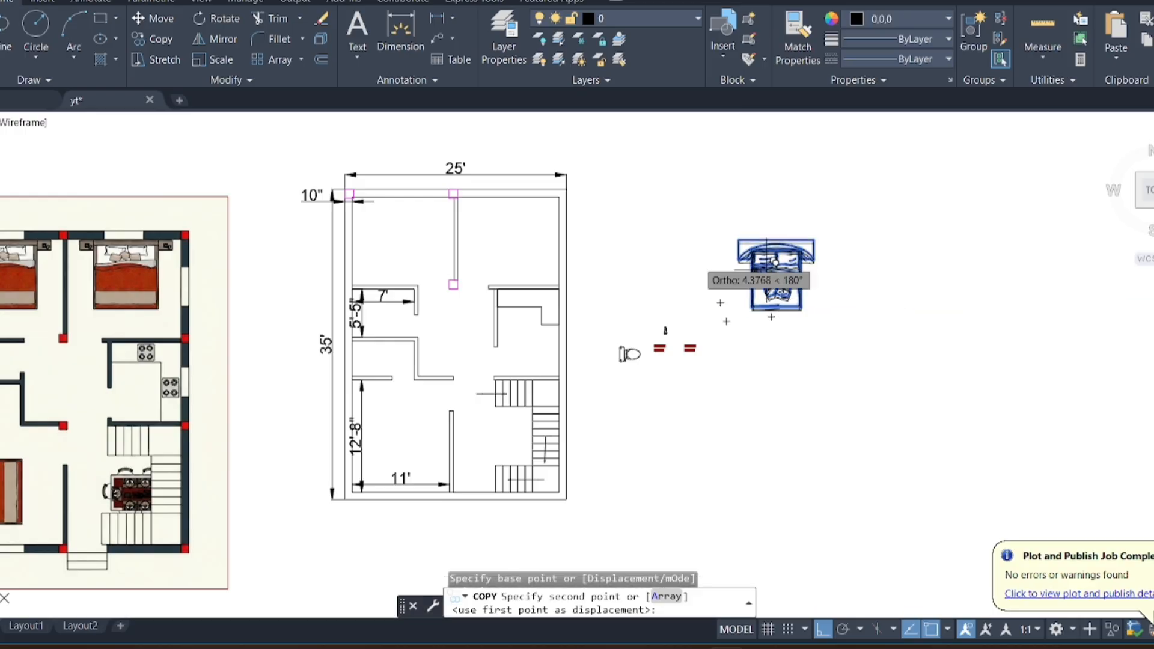
pyautogui.click(771, 317)
pyautogui.click(824, 630)
pyautogui.click(931, 629)
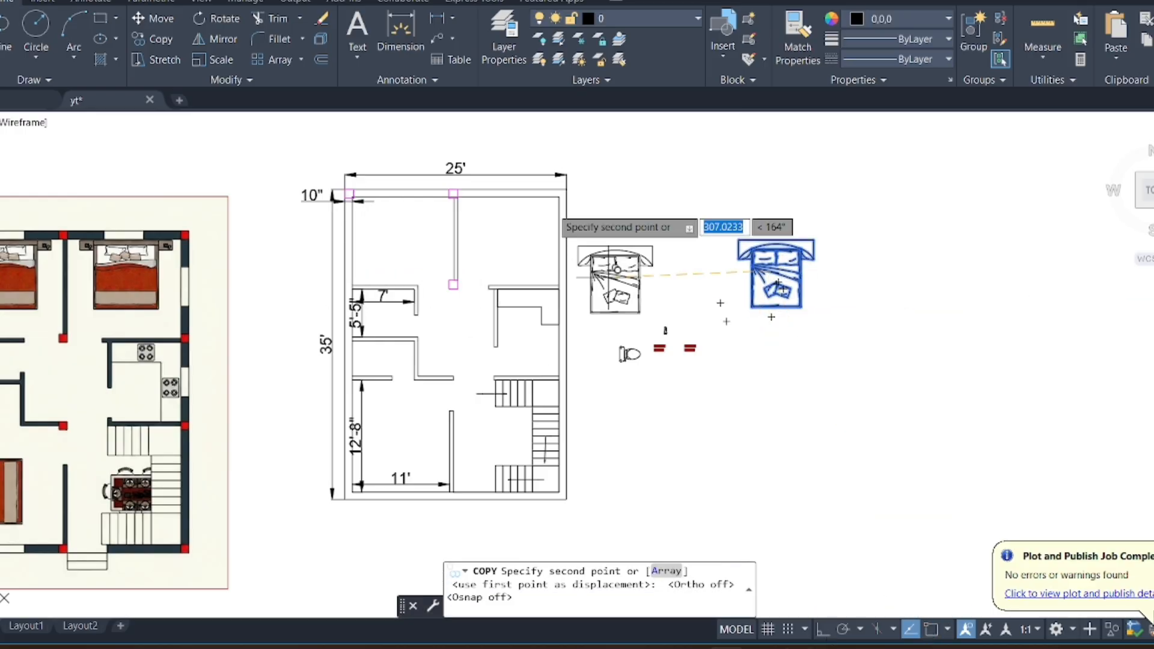
pyautogui.scroll(3, 396, 216)
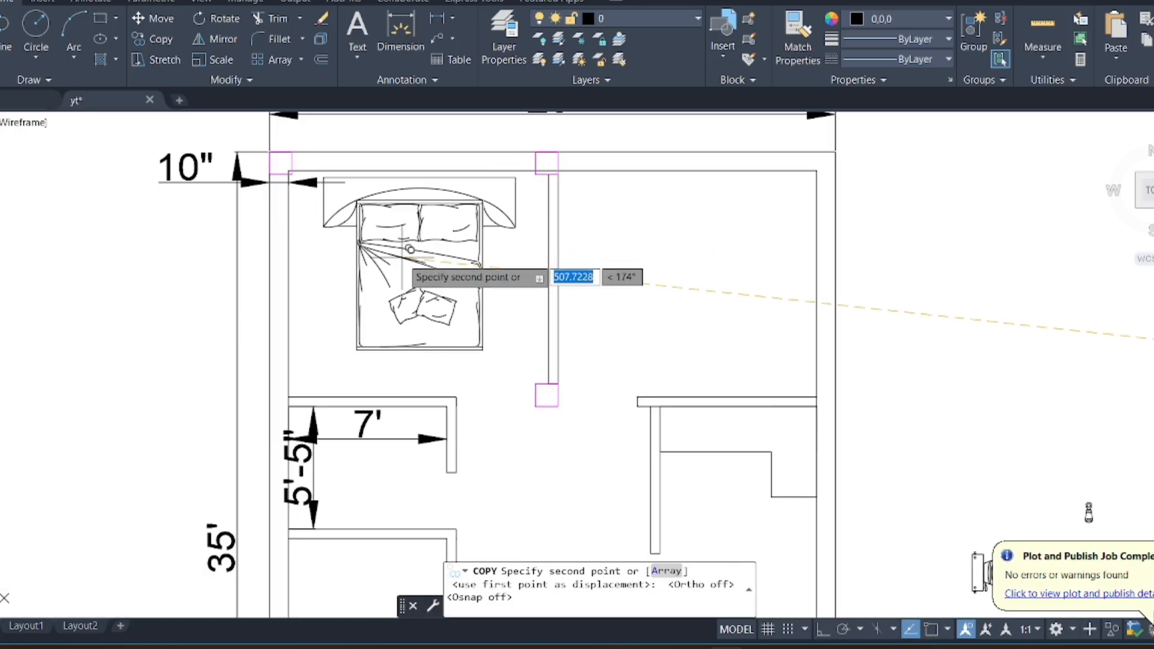
pyautogui.click(410, 249)
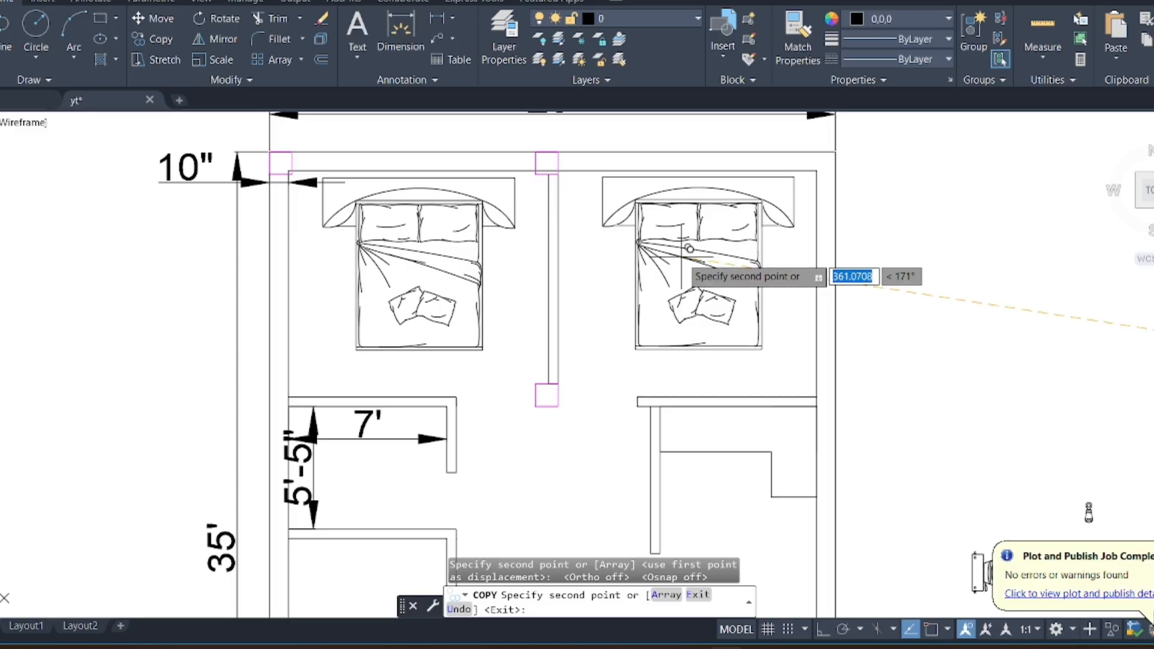
# Place another copy of the bed in the upper-right bedroom, headboard near the top wall, and finish copying
pyautogui.click(689, 248)
pyautogui.scroll(-4, 690, 247)
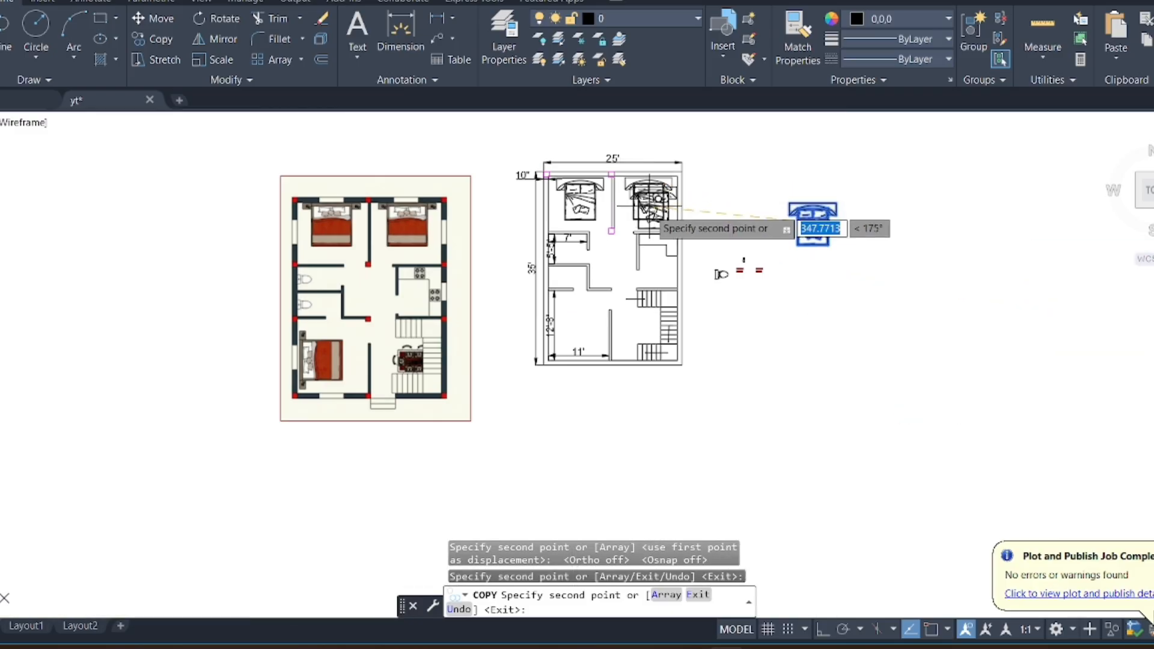
pyautogui.press('Escape')
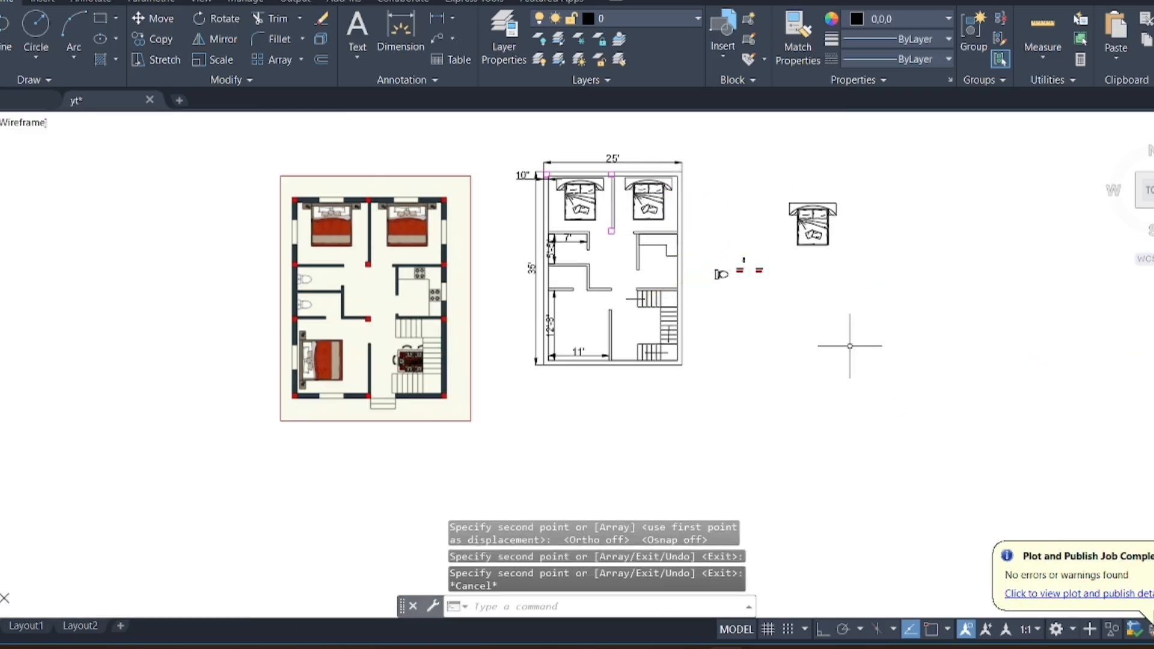
# Rotate the source bed block upside down with ortho on, so its headboard points toward the bottom
pyautogui.click(872, 206)
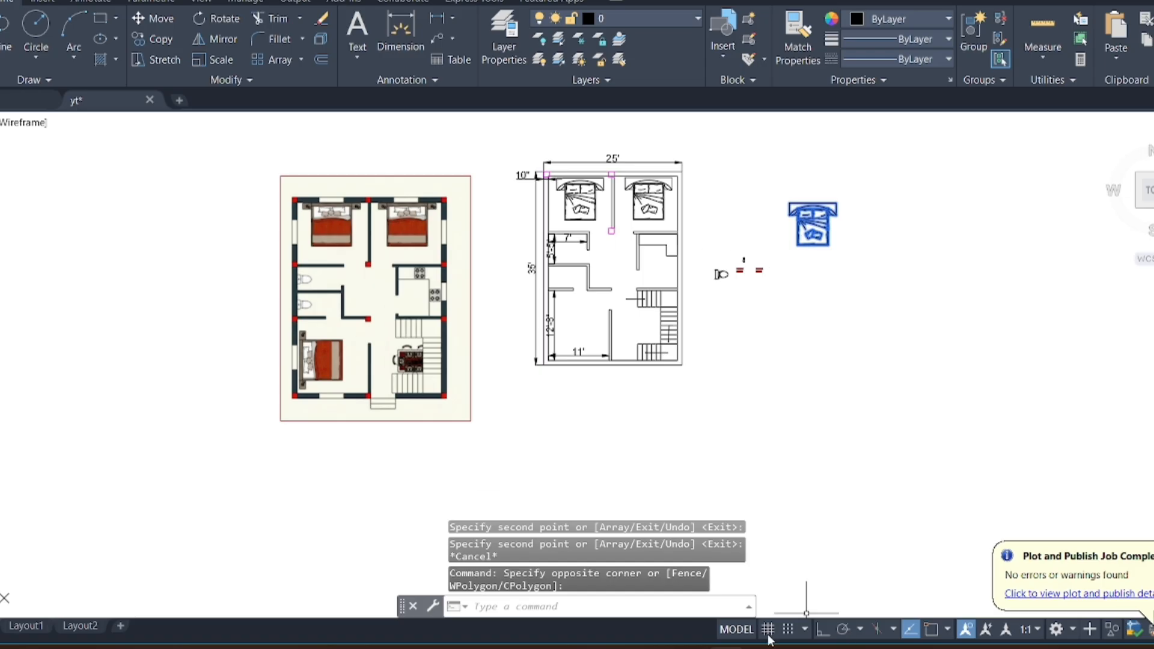
pyautogui.click(823, 630)
pyautogui.click(225, 18)
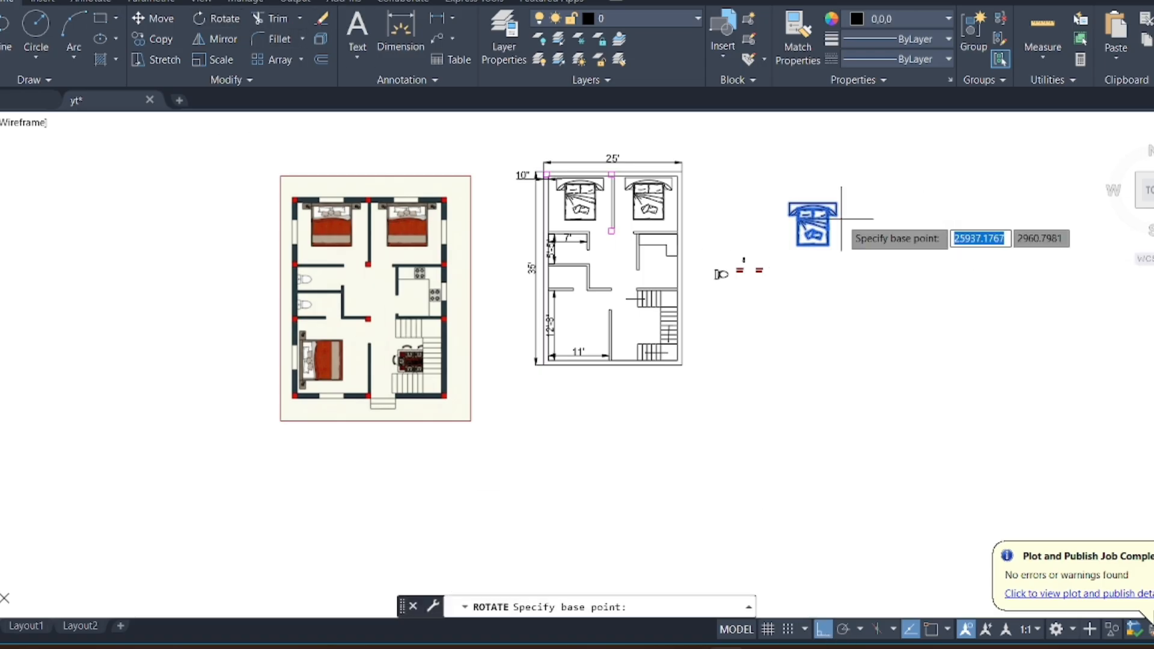
pyautogui.click(812, 224)
pyautogui.click(878, 199)
pyautogui.click(878, 199)
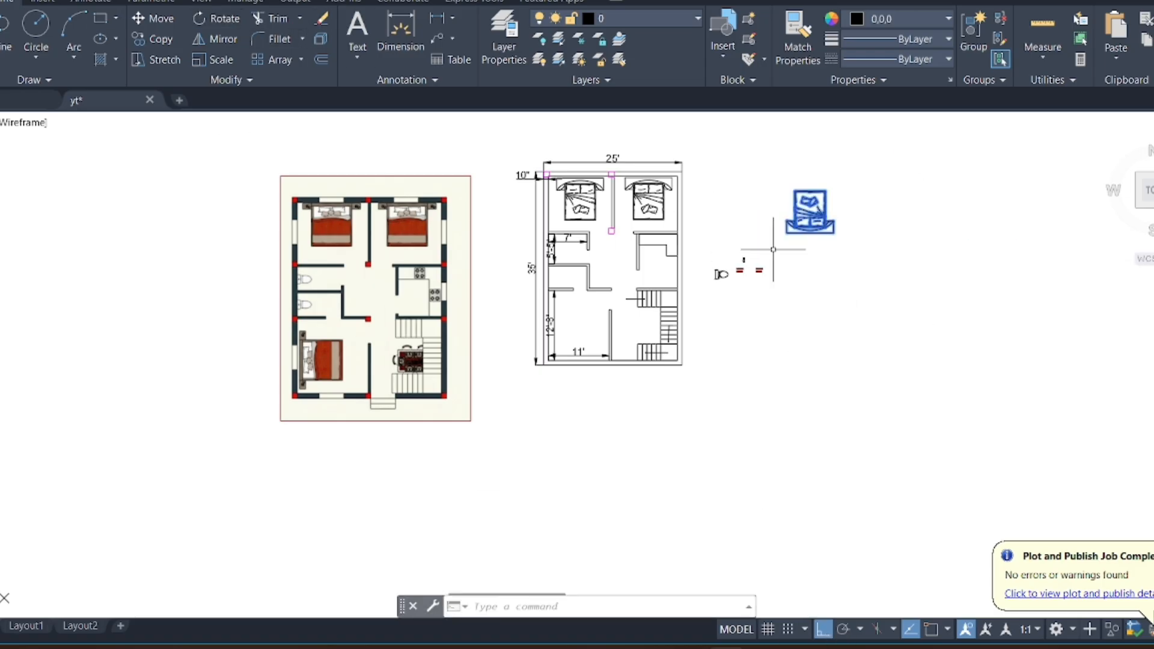
# Move the rotated bed freely into the lower-left bedroom, with ortho off and its headboard near the bottom wall
pyautogui.click(824, 631)
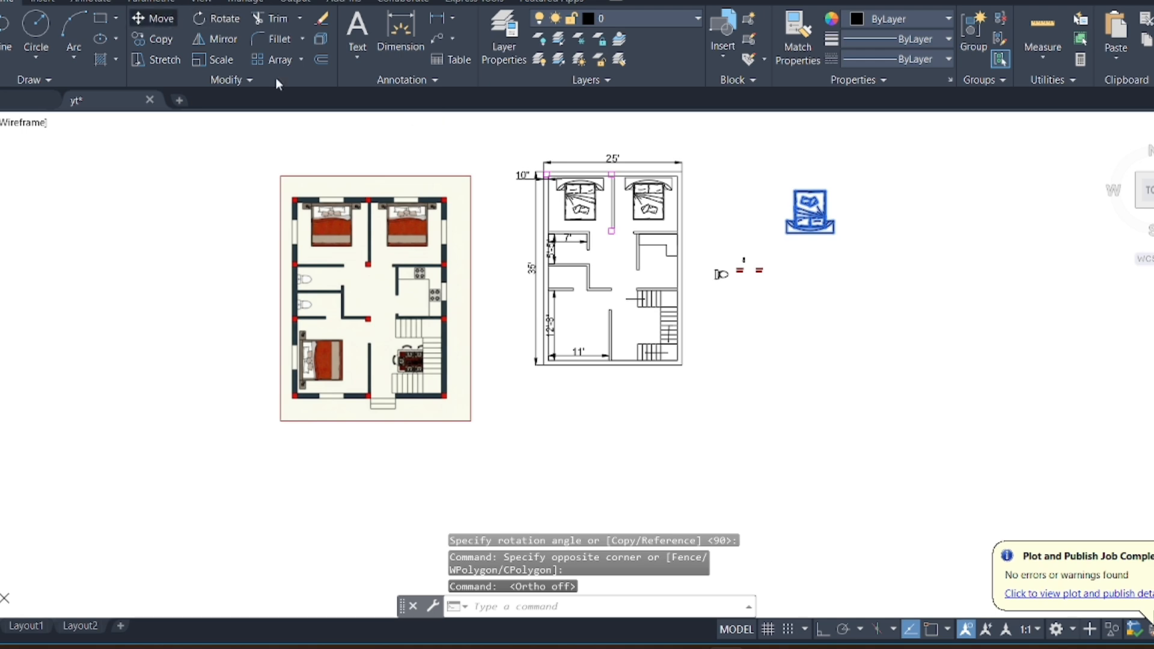
pyautogui.click(153, 19)
pyautogui.scroll(3, 805, 216)
pyautogui.click(801, 206)
pyautogui.scroll(4, 445, 388)
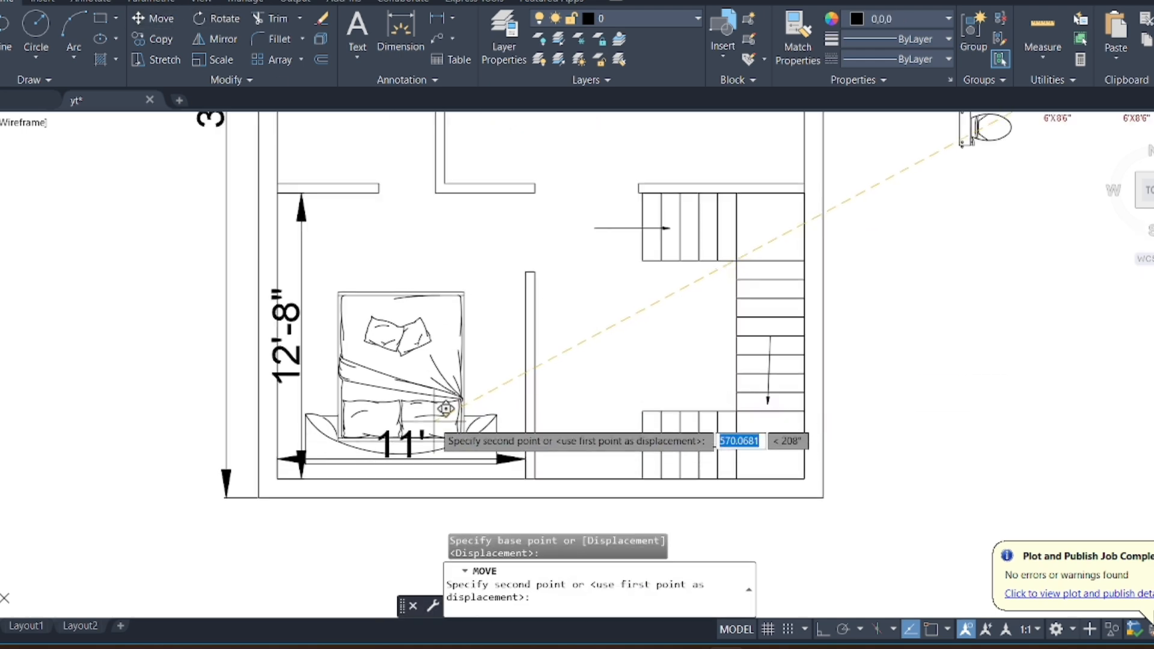
pyautogui.click(452, 415)
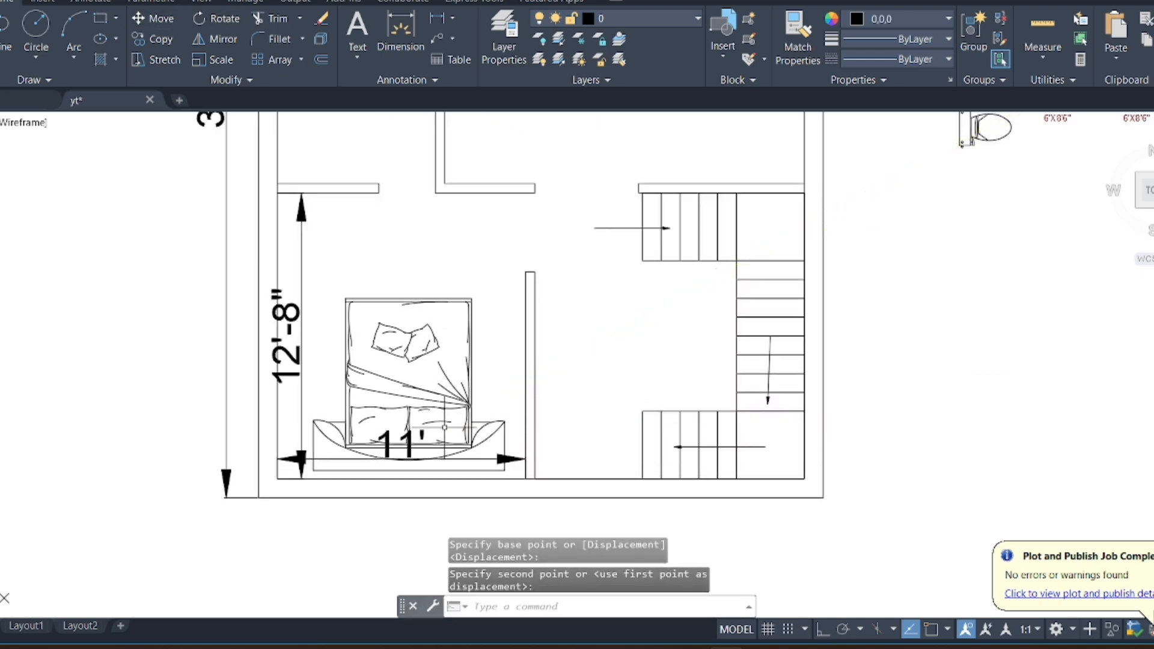
pyautogui.press('Escape')
# Delete the 12'-8" and 11' dimensions from the lower-left bedroom
pyautogui.scroll(2, 306, 448)
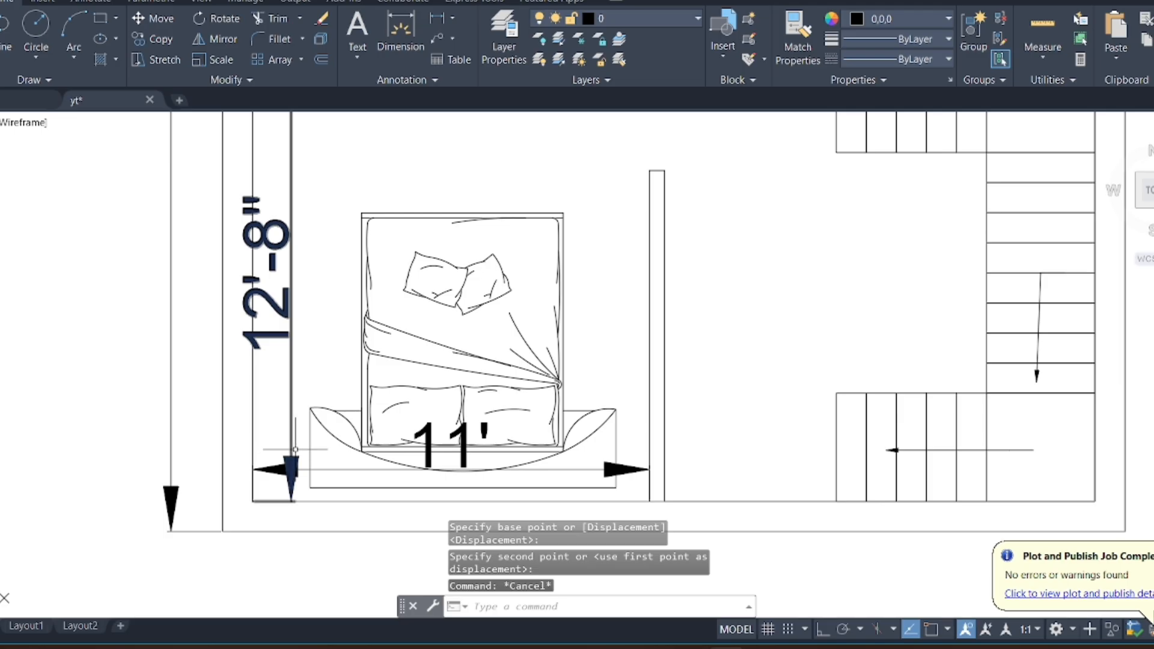
pyautogui.click(295, 449)
pyautogui.click(288, 475)
pyautogui.press('Delete')
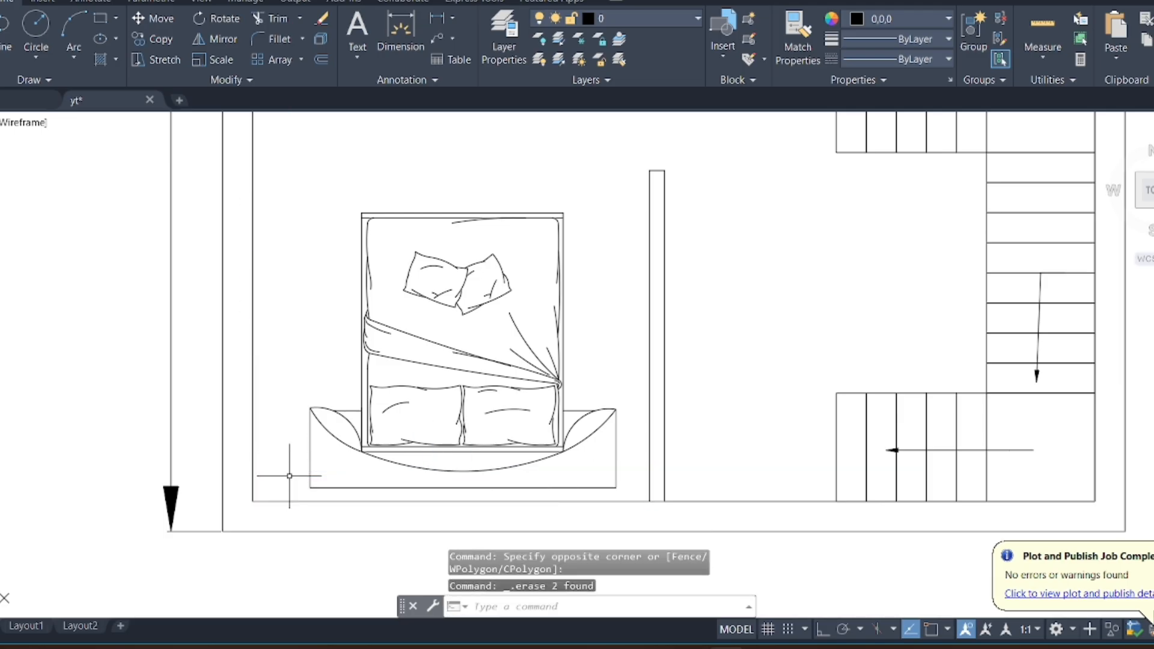
# Delete the 7' and 5'-5" dimensions from the upper toilet room
pyautogui.scroll(-5, 289, 476)
pyautogui.scroll(2, 624, 190)
pyautogui.click(624, 190)
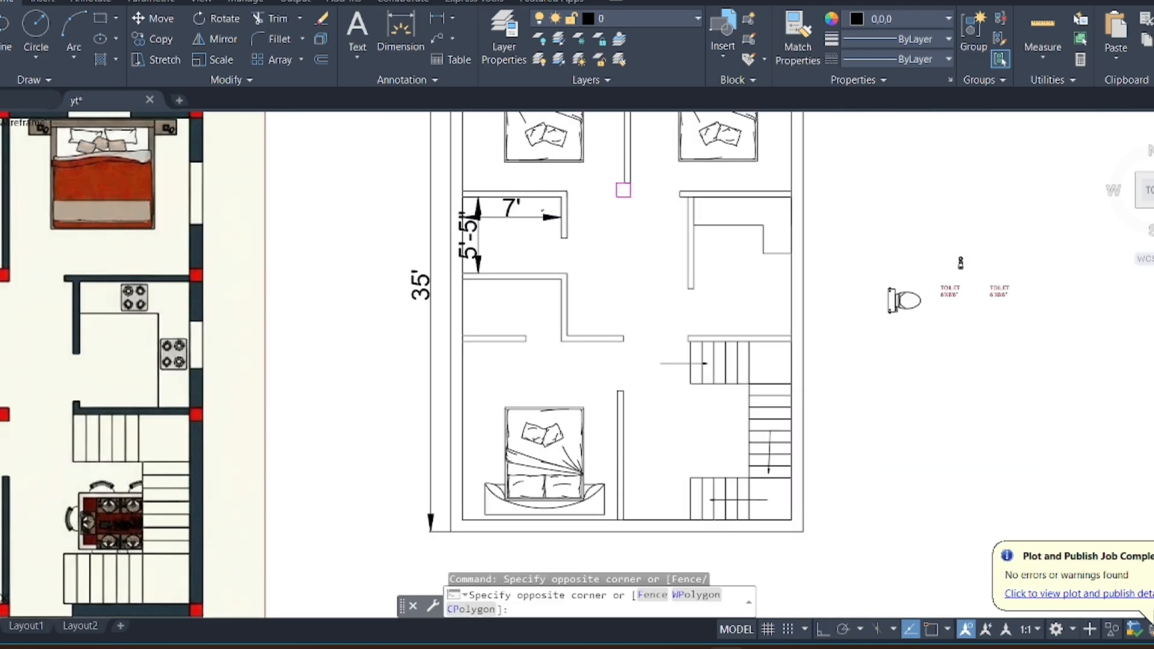
pyautogui.click(481, 227)
pyautogui.press('Delete')
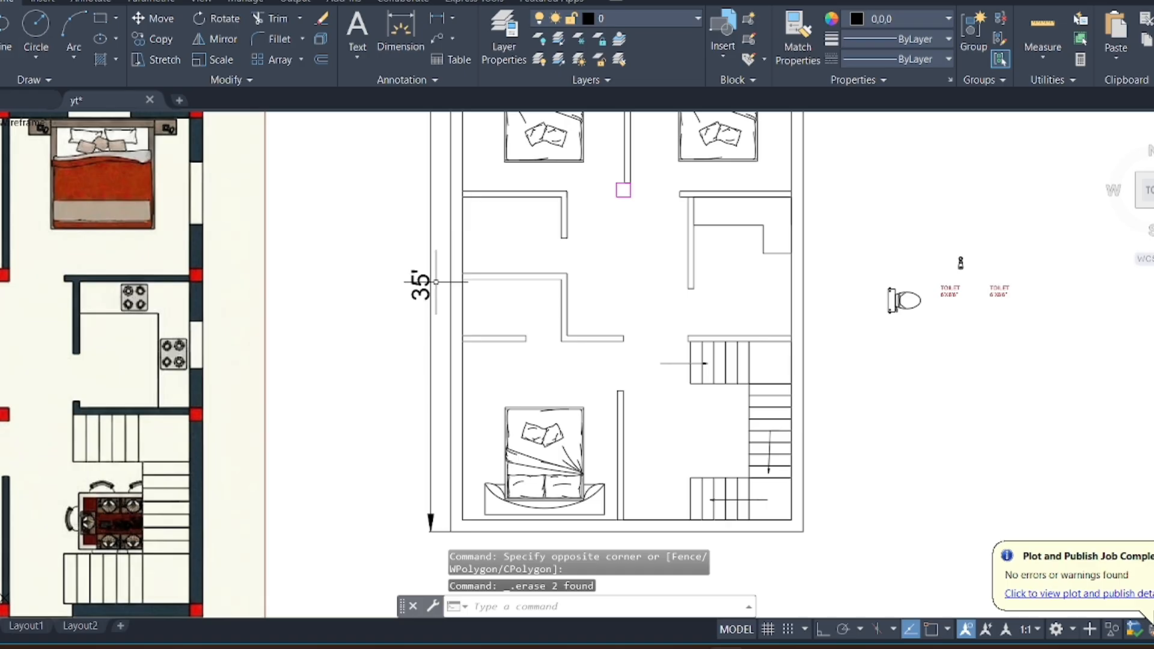
# Copy the toilet block into both toilet rooms, with each cistern against the left wall
pyautogui.click(912, 283)
pyautogui.click(892, 318)
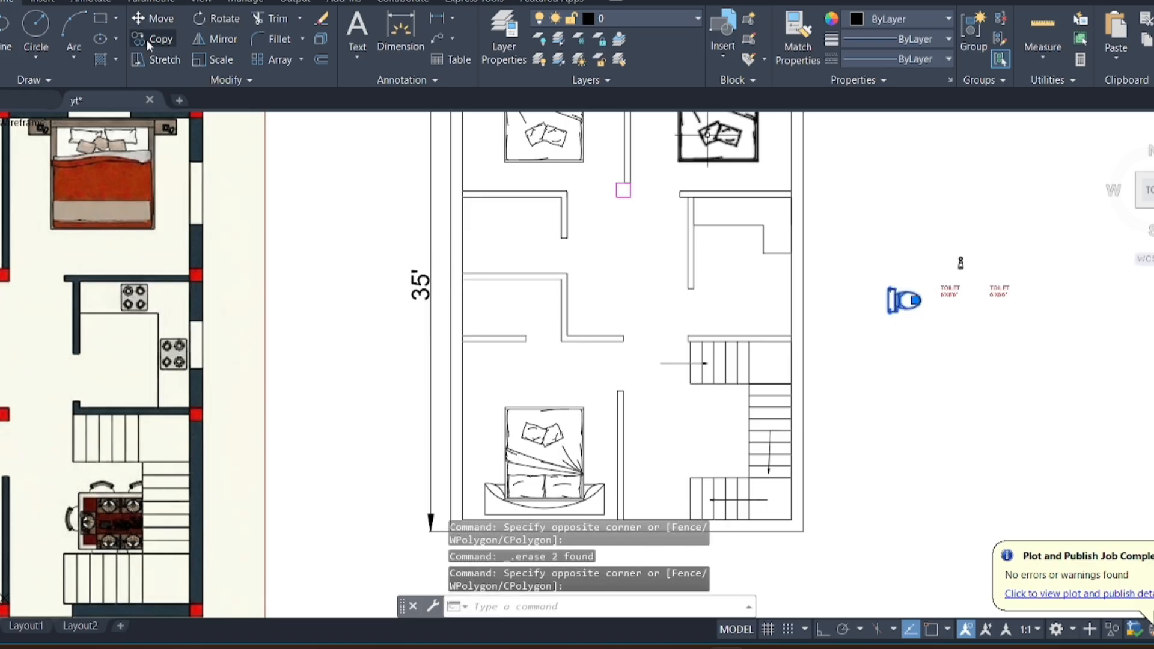
pyautogui.click(154, 41)
pyautogui.click(902, 303)
pyautogui.scroll(4, 451, 247)
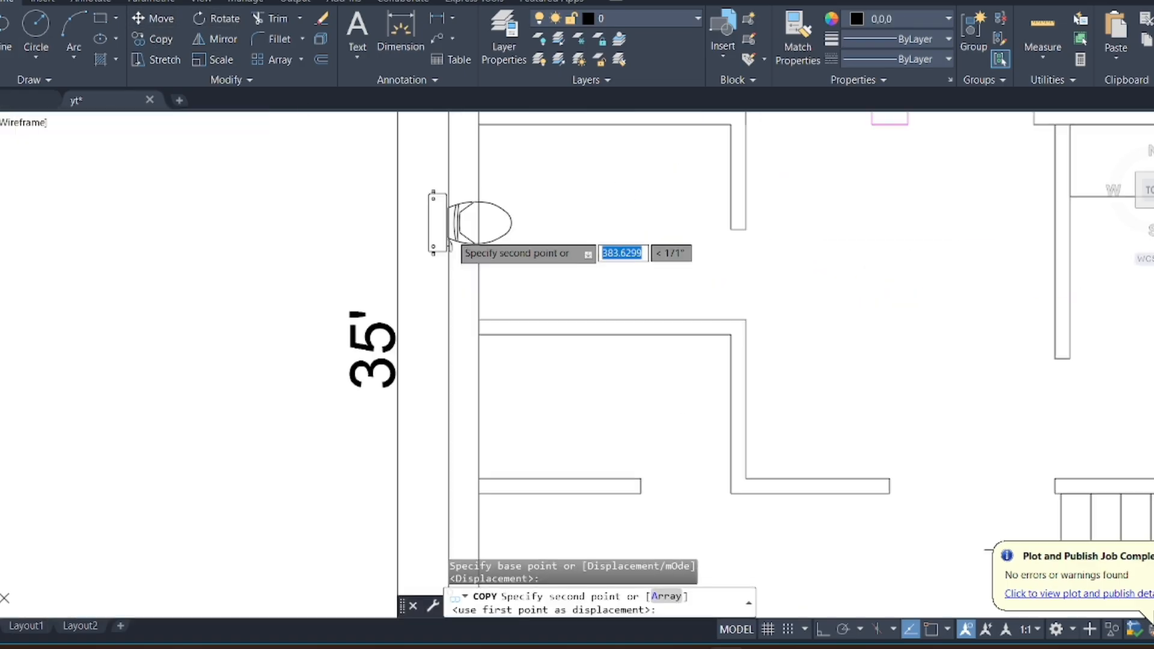
pyautogui.click(505, 232)
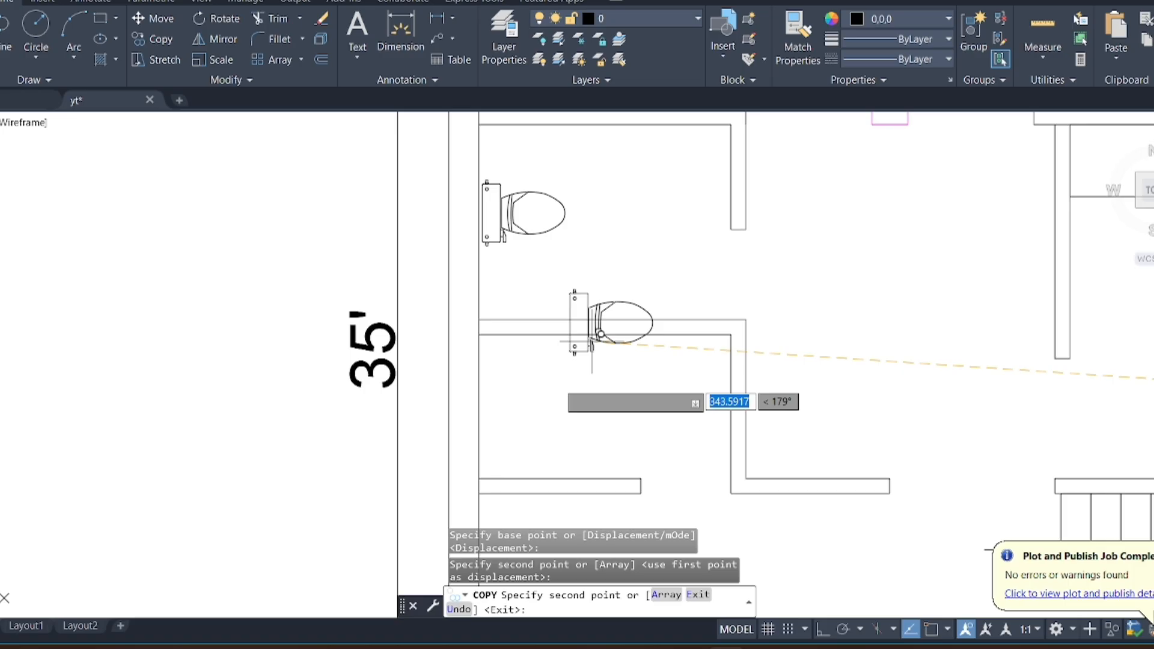
pyautogui.click(515, 414)
pyautogui.scroll(-4, 614, 325)
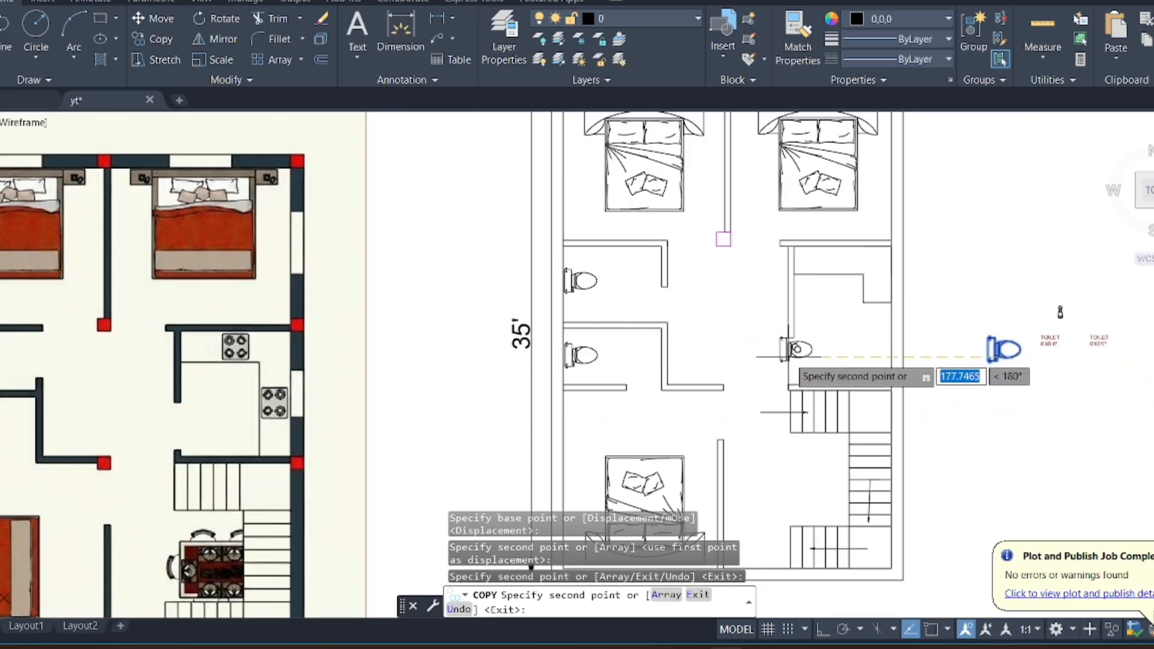
pyautogui.press('Escape')
# Copy the small faucet block from above the TOILET labels beside the plan into the upper toilet room, against its top wall
pyautogui.scroll(2, 958, 315)
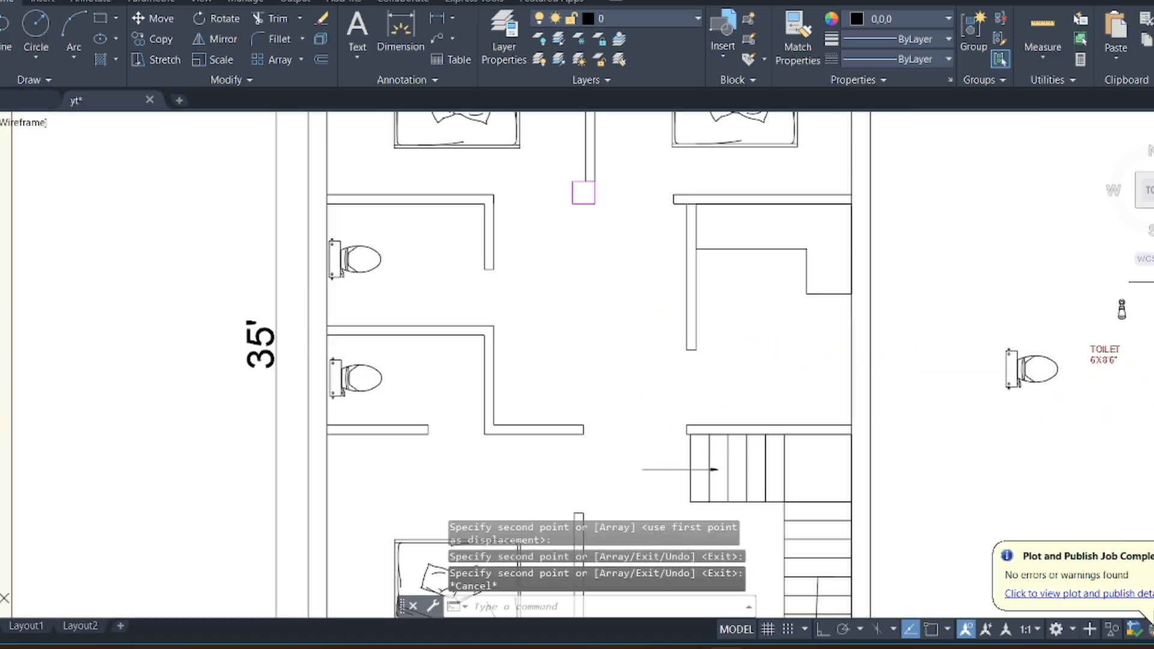
pyautogui.scroll(-2, 678, 308)
pyautogui.scroll(2, 898, 309)
pyautogui.click(1007, 273)
pyautogui.click(958, 322)
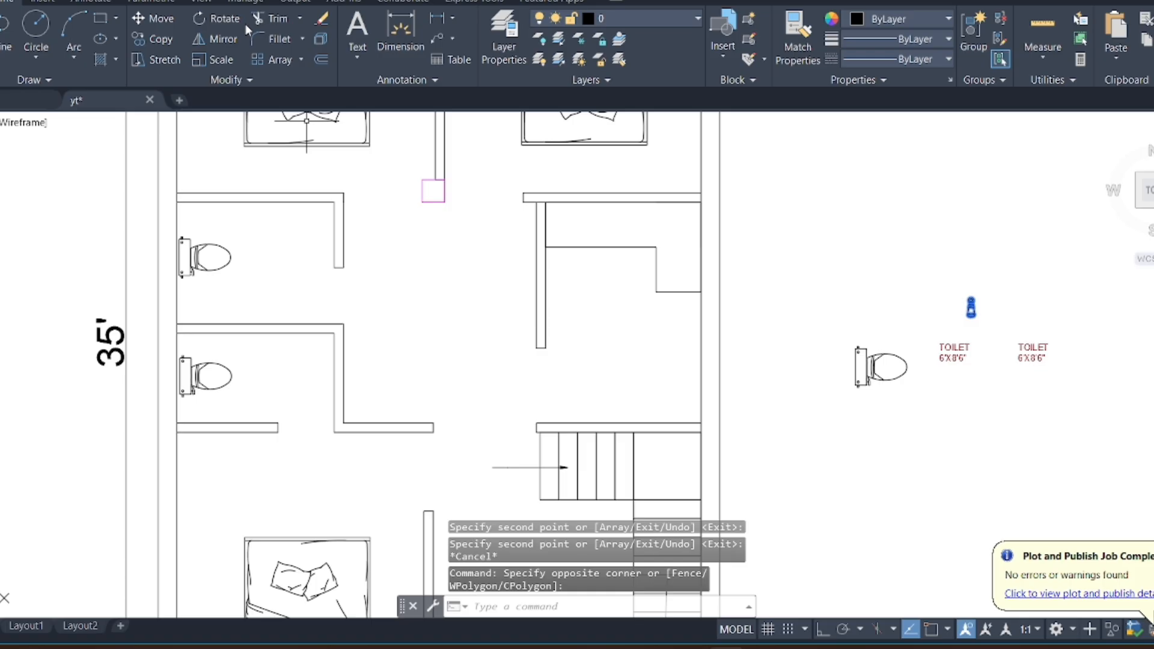
pyautogui.click(159, 41)
pyautogui.click(971, 299)
pyautogui.scroll(5, 306, 227)
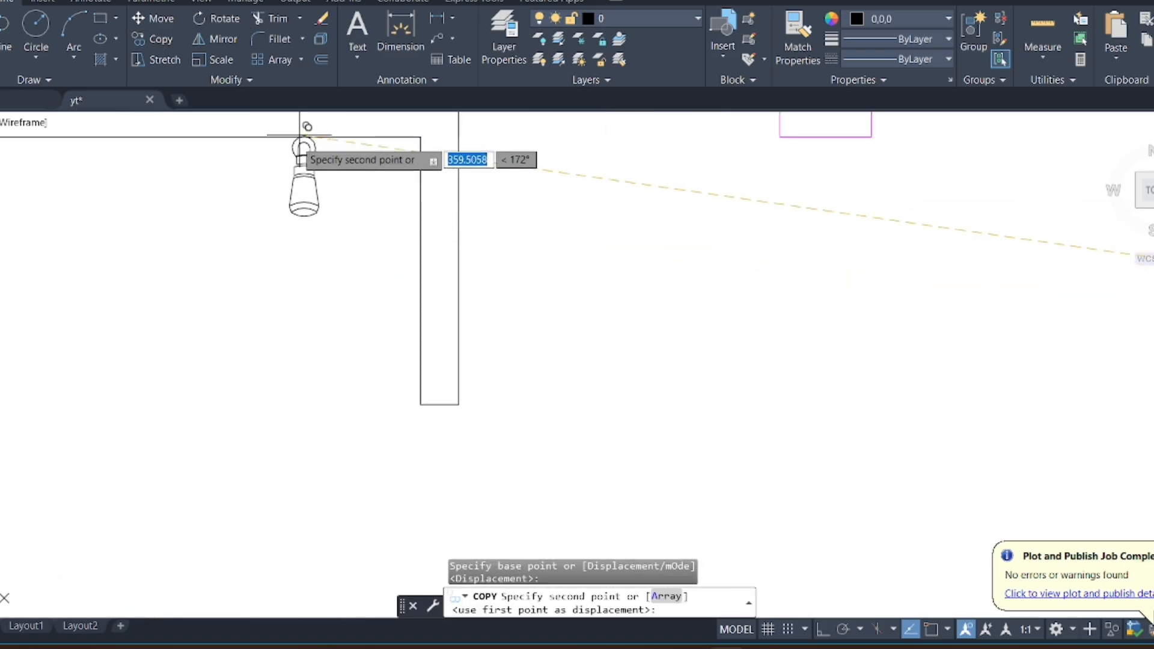
pyautogui.click(279, 138)
# Place another copy of the faucet block in the lower toilet room, near its right wall
pyautogui.scroll(-3, 631, 247)
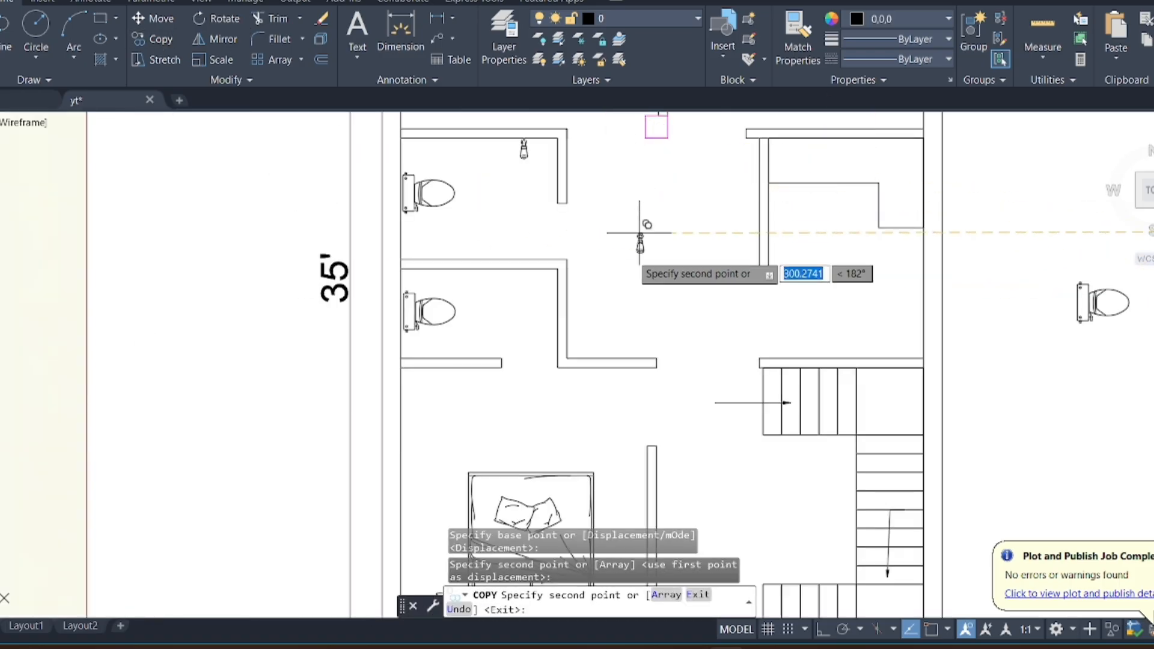
pyautogui.scroll(4, 562, 303)
pyautogui.click(487, 325)
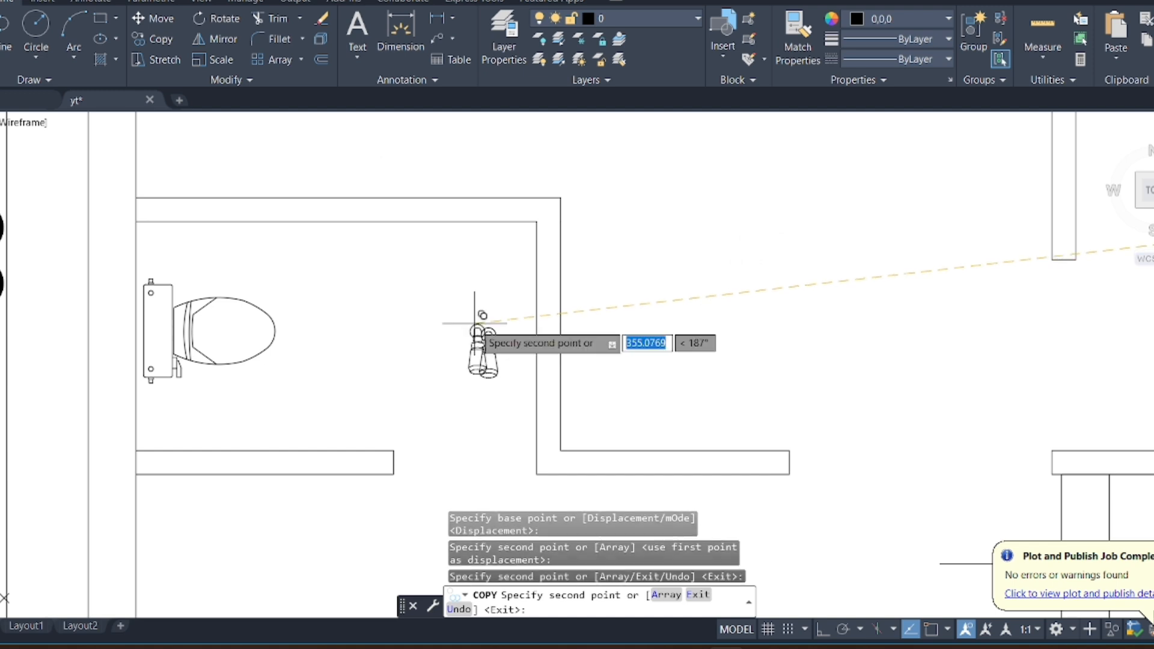
pyautogui.press('Escape')
# Rotate the lower toilet's faucet block about its round end to lie horizontally, with the handle pointing toward the toilet seat
pyautogui.click(480, 382)
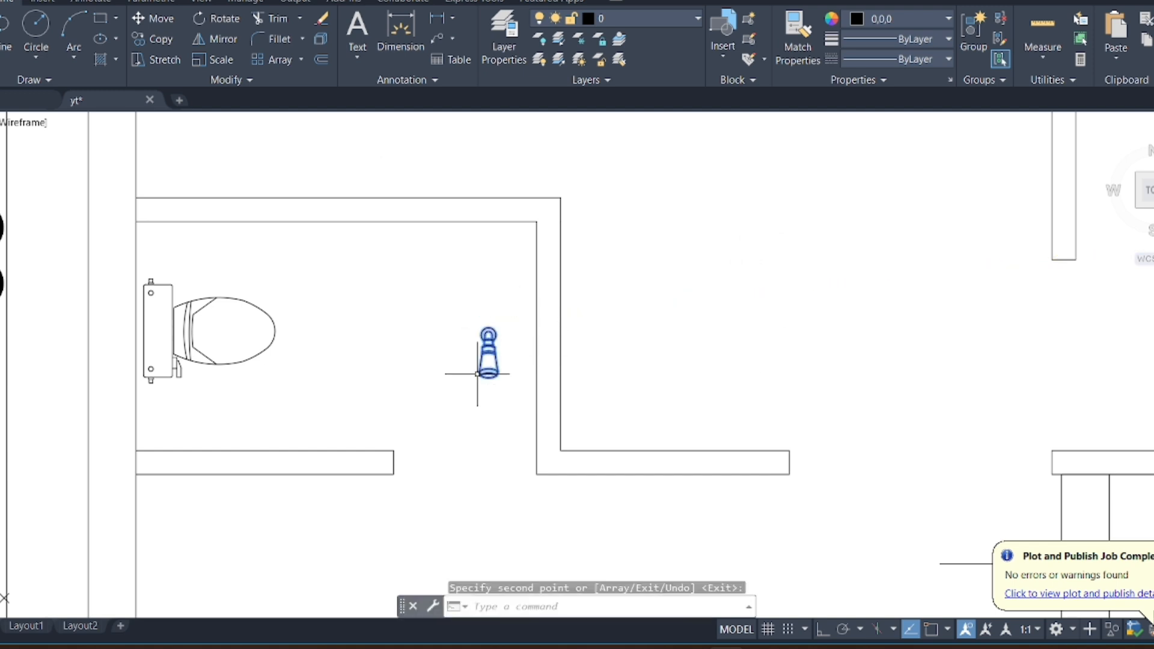
pyautogui.click(225, 18)
pyautogui.click(489, 330)
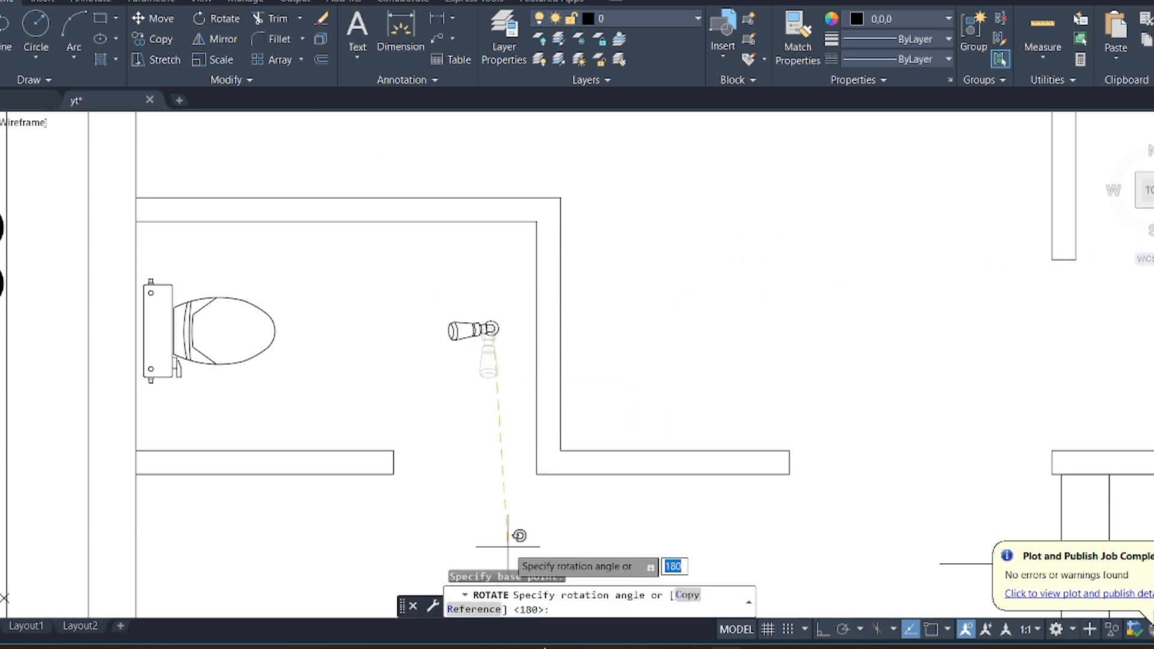
pyautogui.click(484, 401)
# Move the rotated faucet block horizontally so its round end meets the lower toilet room's right wall
pyautogui.click(500, 306)
pyautogui.click(433, 387)
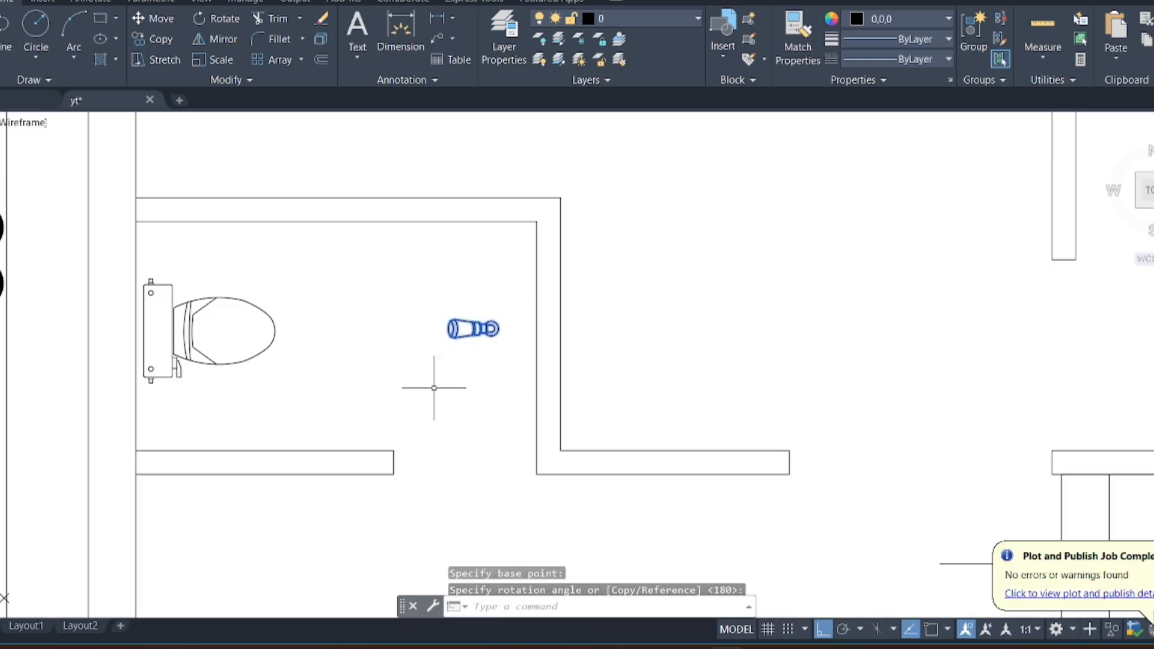
pyautogui.click(173, 18)
pyautogui.scroll(3, 502, 324)
pyautogui.click(497, 331)
pyautogui.scroll(2, 505, 328)
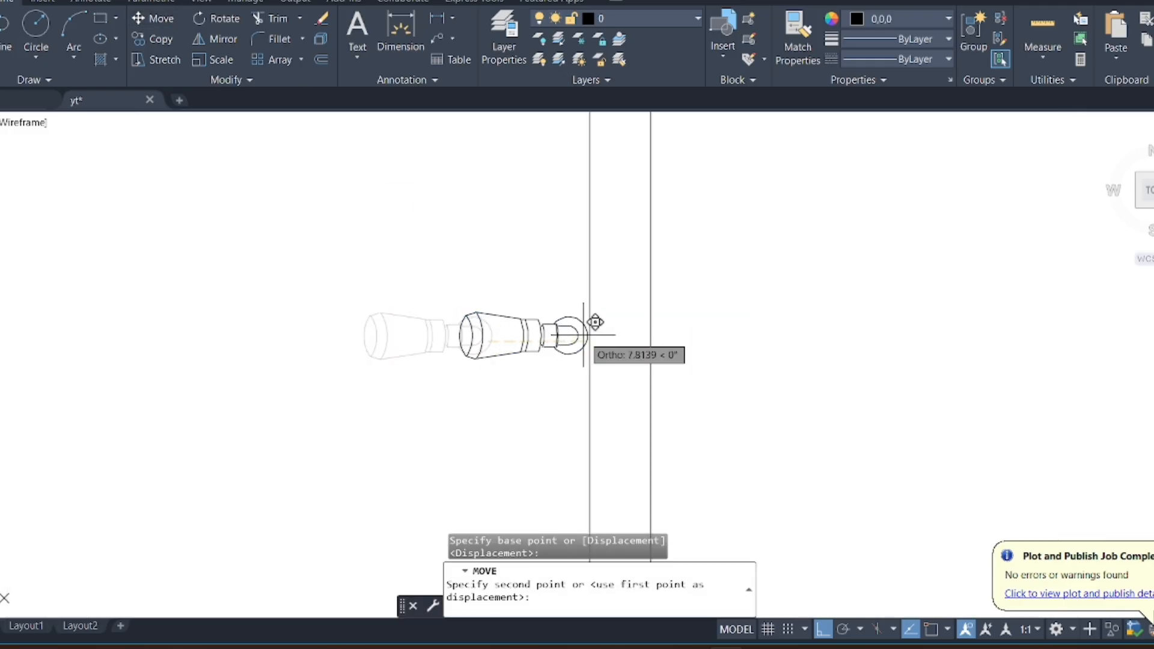
pyautogui.click(595, 322)
pyautogui.scroll(-6, 595, 322)
pyautogui.scroll(4, 541, 267)
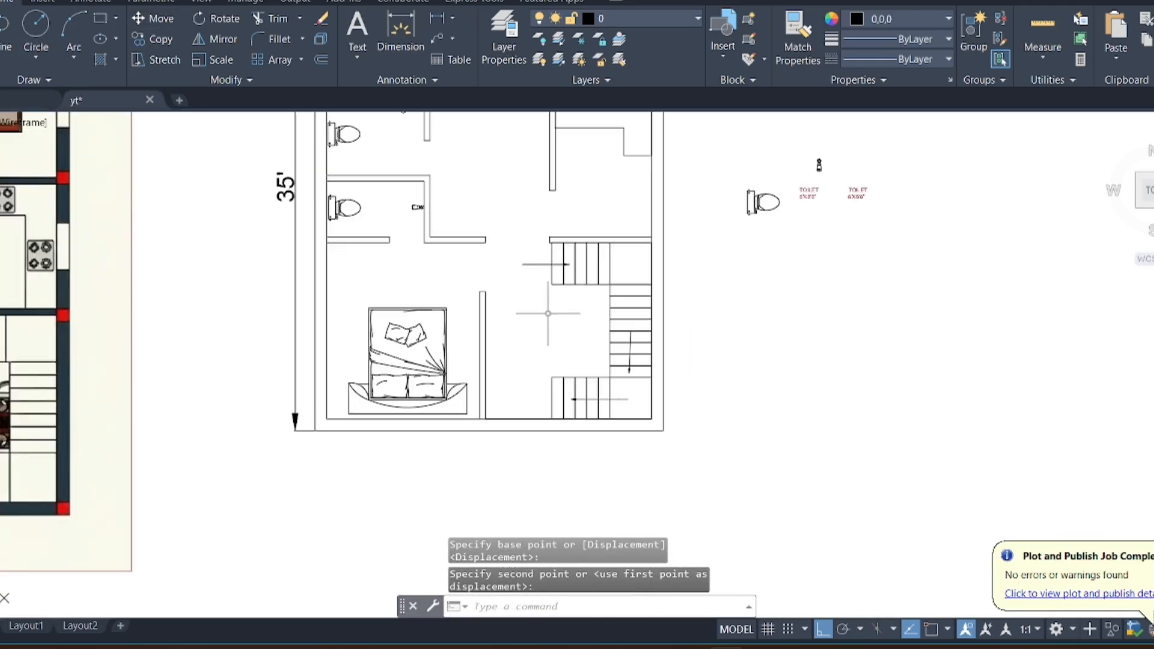
pyautogui.scroll(-2, 386, 460)
pyautogui.scroll(2, 481, 243)
pyautogui.scroll(-3, 611, 231)
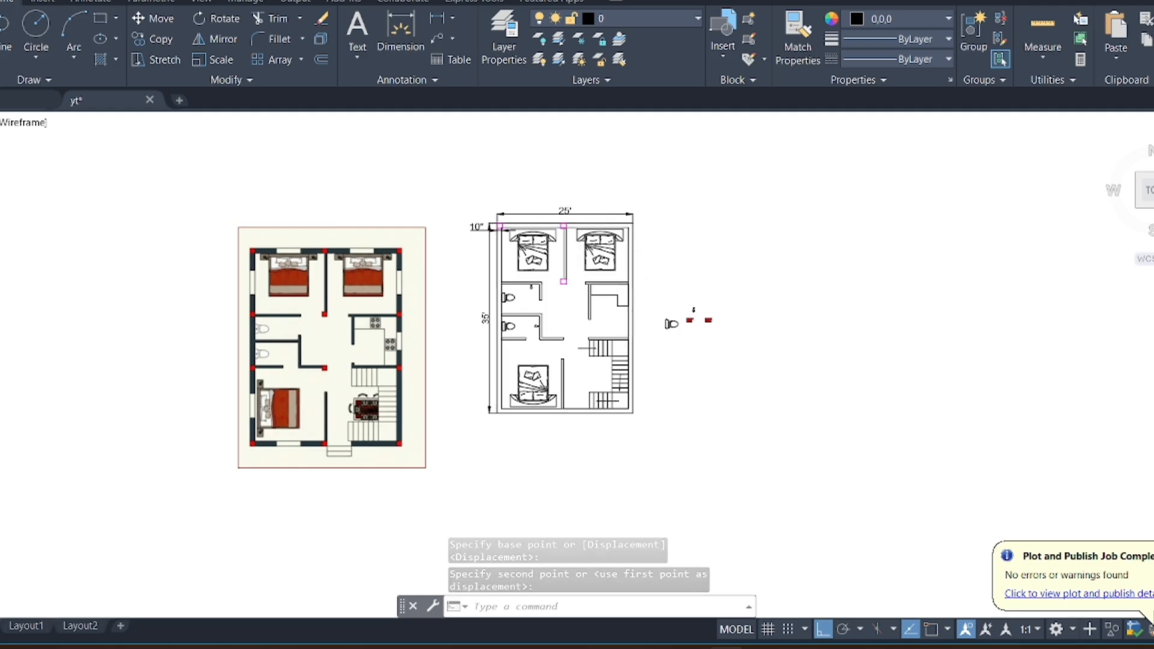
pyautogui.scroll(6, 572, 280)
pyautogui.moveTo(515, 291); pyautogui.dragTo(464, 319)
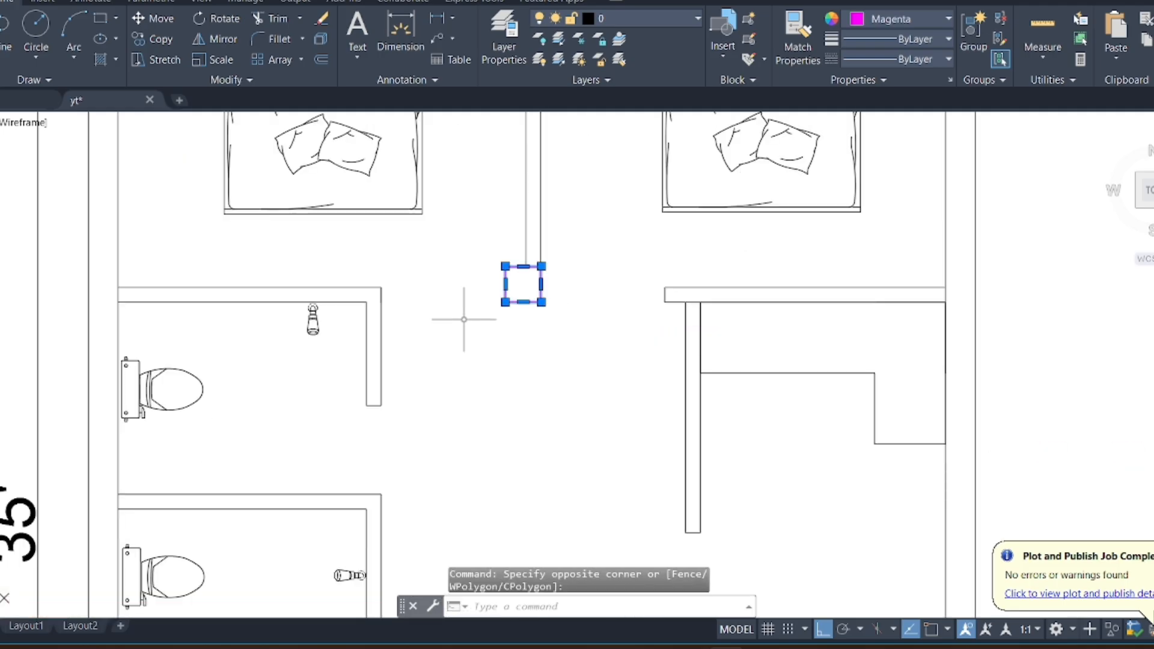
pyautogui.click(155, 39)
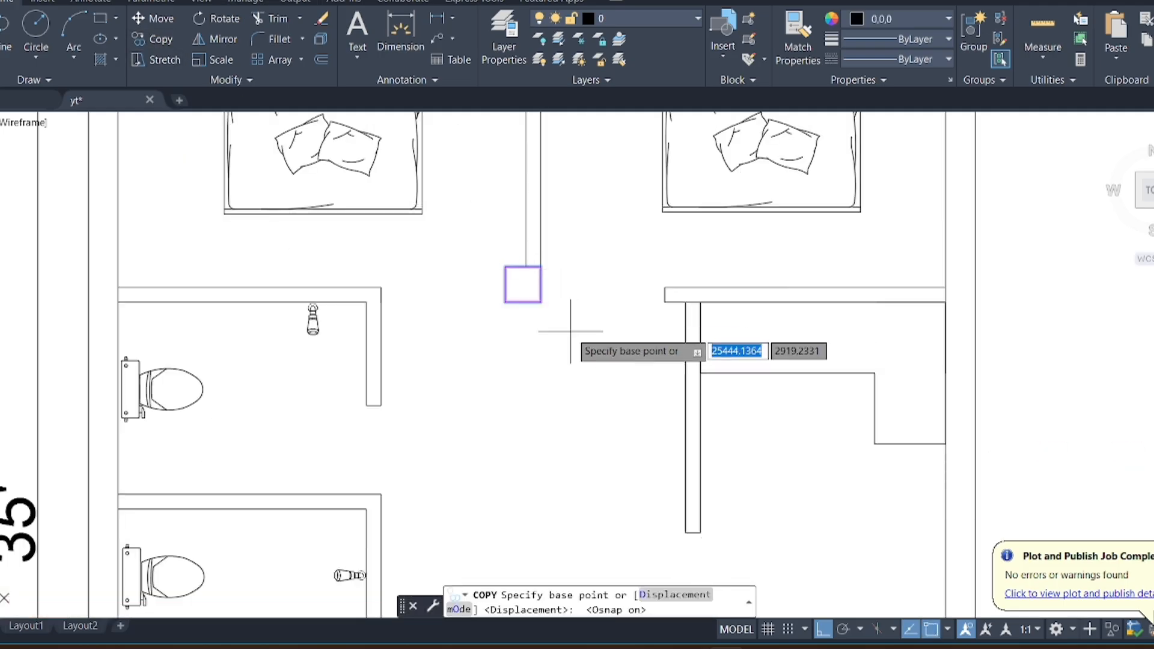
pyautogui.click(541, 301)
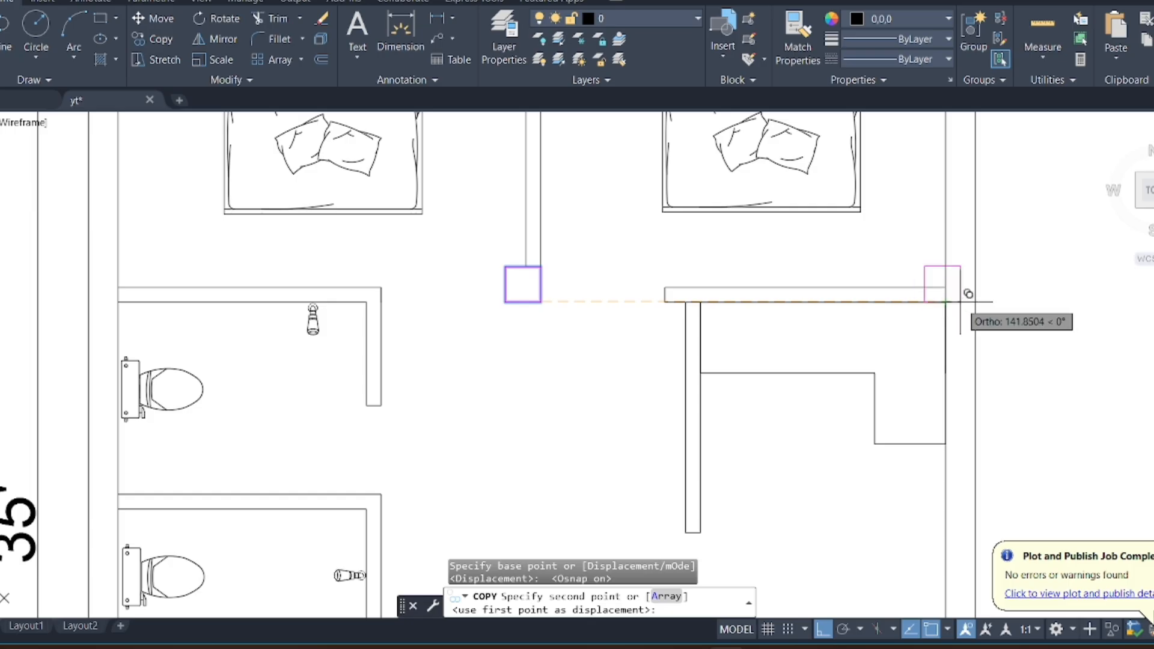
pyautogui.scroll(2, 967, 286)
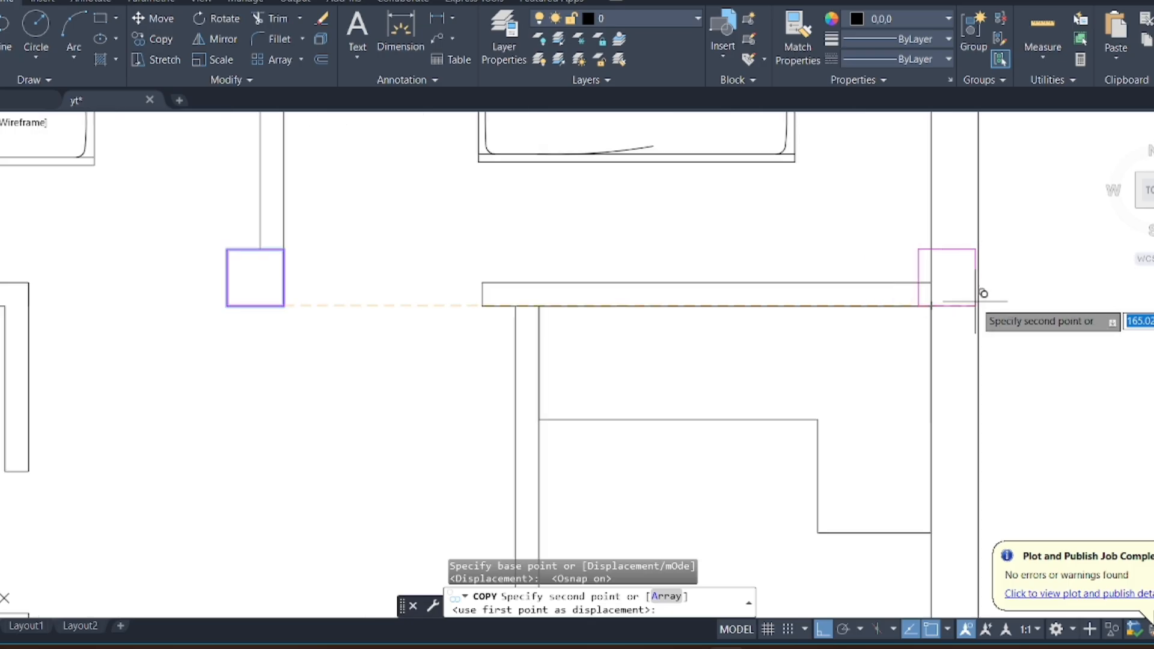
pyautogui.press('Escape')
# Draw a polyline about 5.3 units long outward from the right outer wall, level with the kitchen top wall's lower edge
pyautogui.click(11, 30)
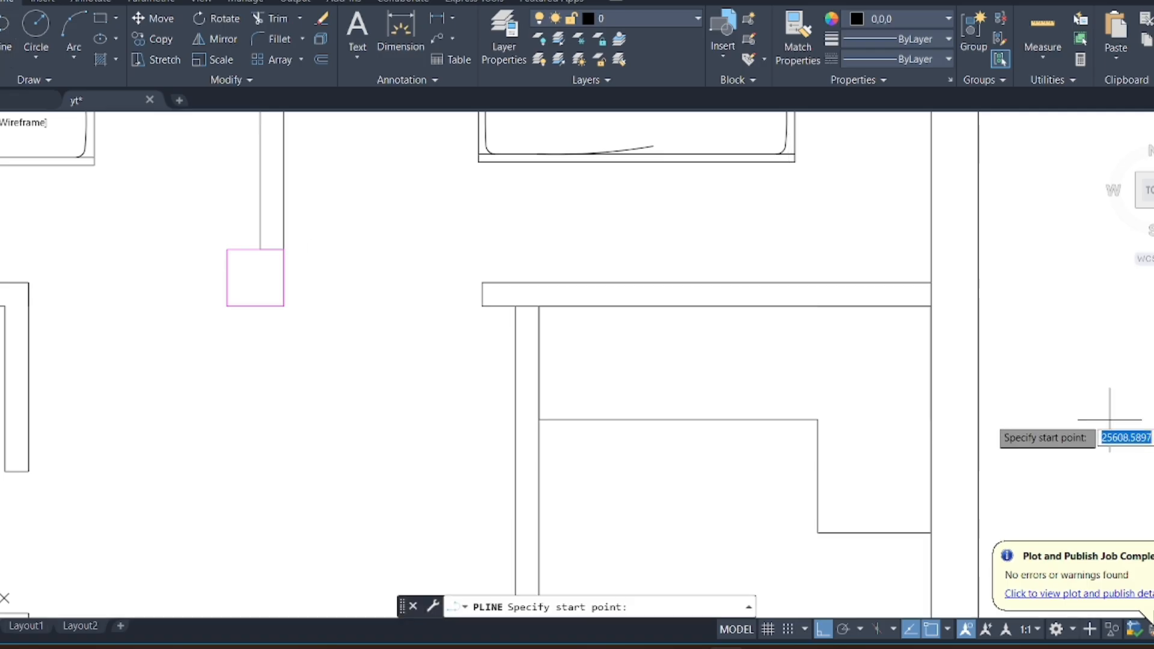
pyautogui.click(978, 305)
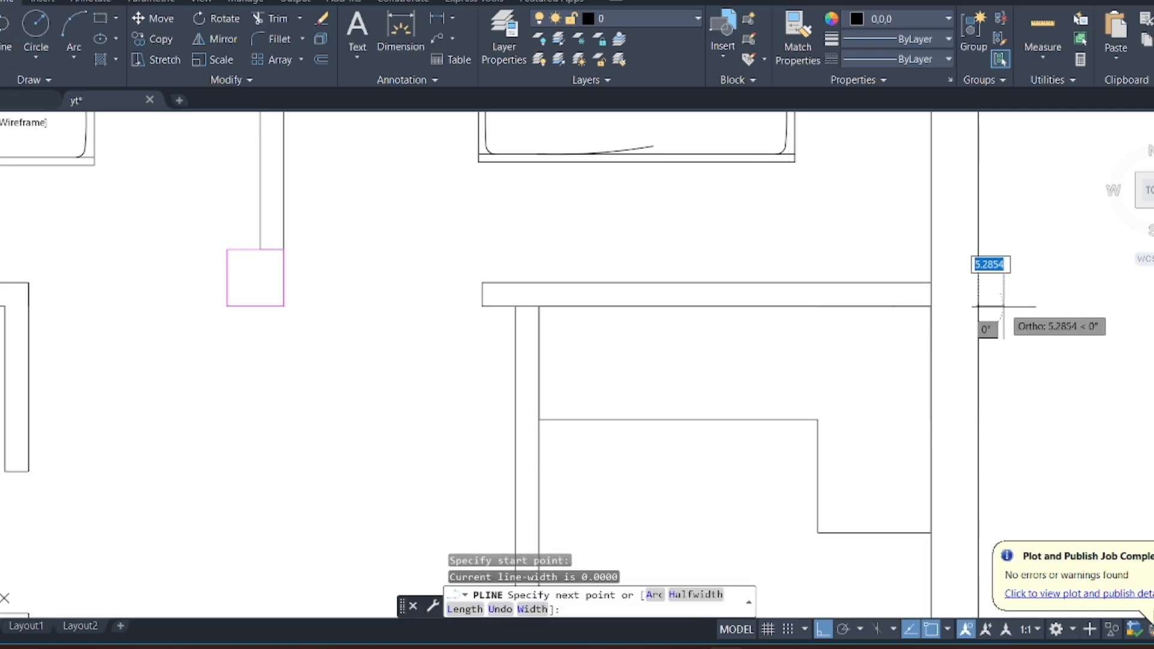
pyautogui.click(1003, 306)
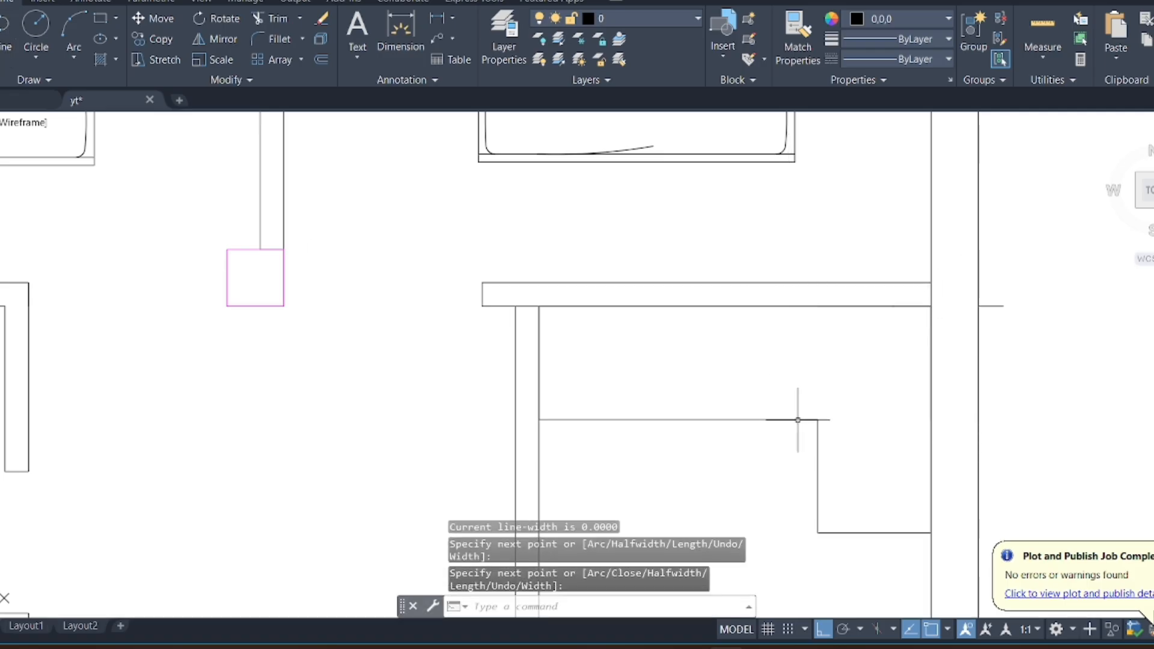
# Draw a matching short horizontal polyline at the left outer wall, level with the upper toilet top wall's lower edge
pyautogui.scroll(-2, 797, 420)
pyautogui.press('Return')
pyautogui.press('Return')
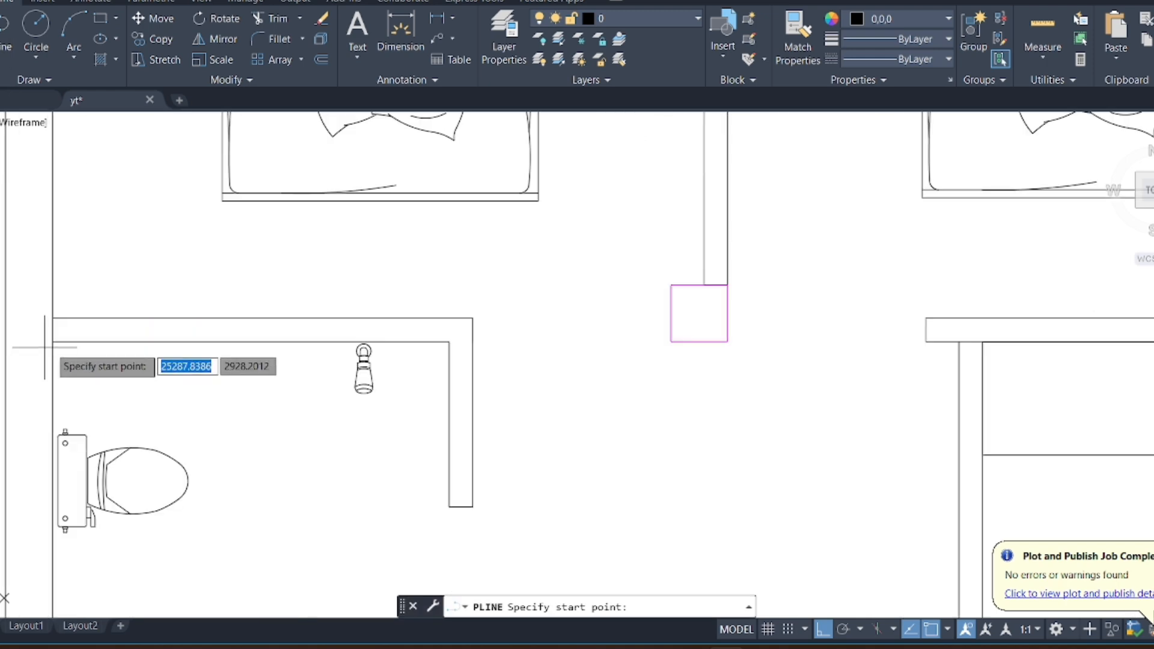
pyautogui.scroll(-2, 421, 325)
pyautogui.click(400, 298)
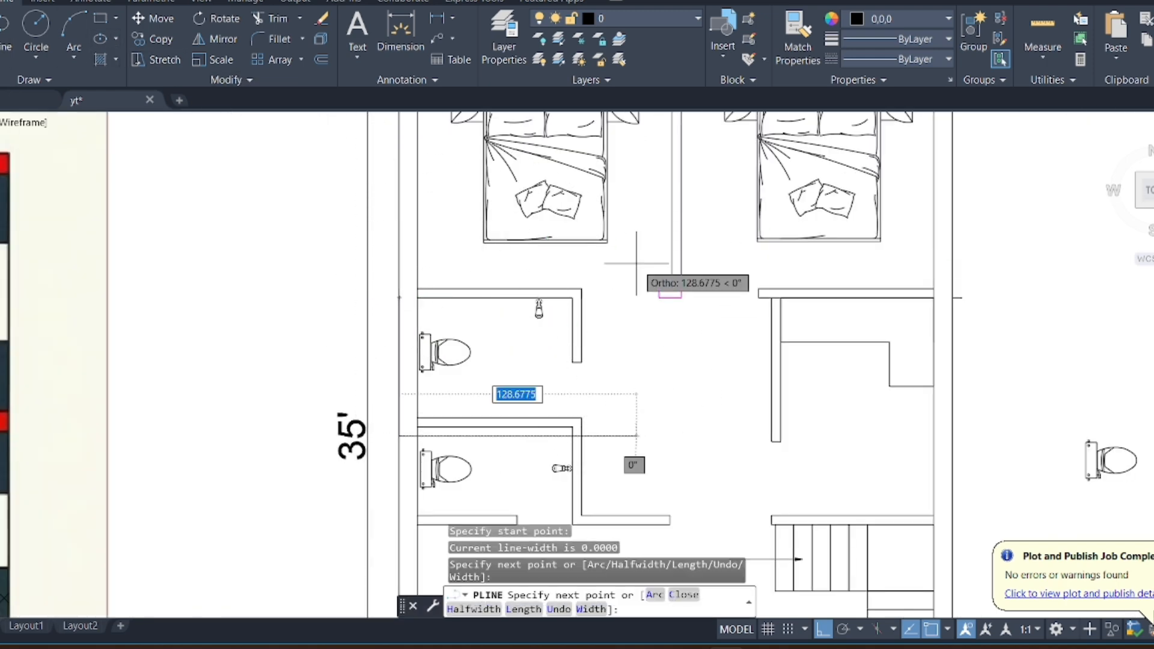
pyautogui.press('Escape')
# Select the magenta column at the lower end of the wall between the two upper bedrooms
pyautogui.click(702, 292)
pyautogui.click(643, 268)
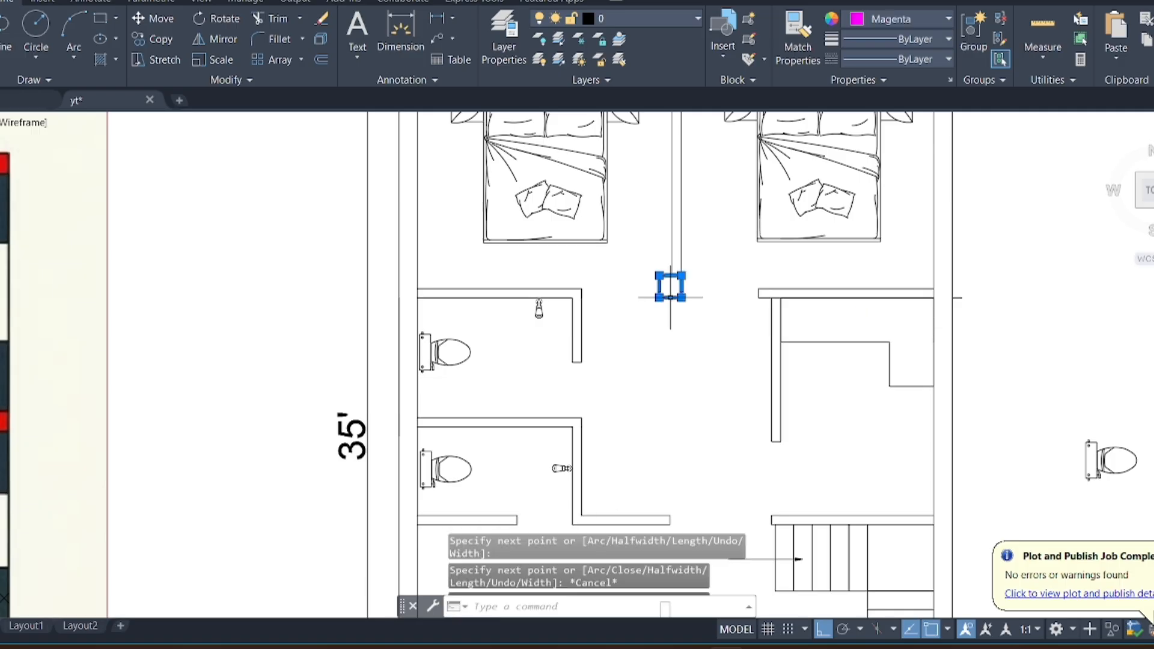
pyautogui.click(156, 39)
pyautogui.click(660, 277)
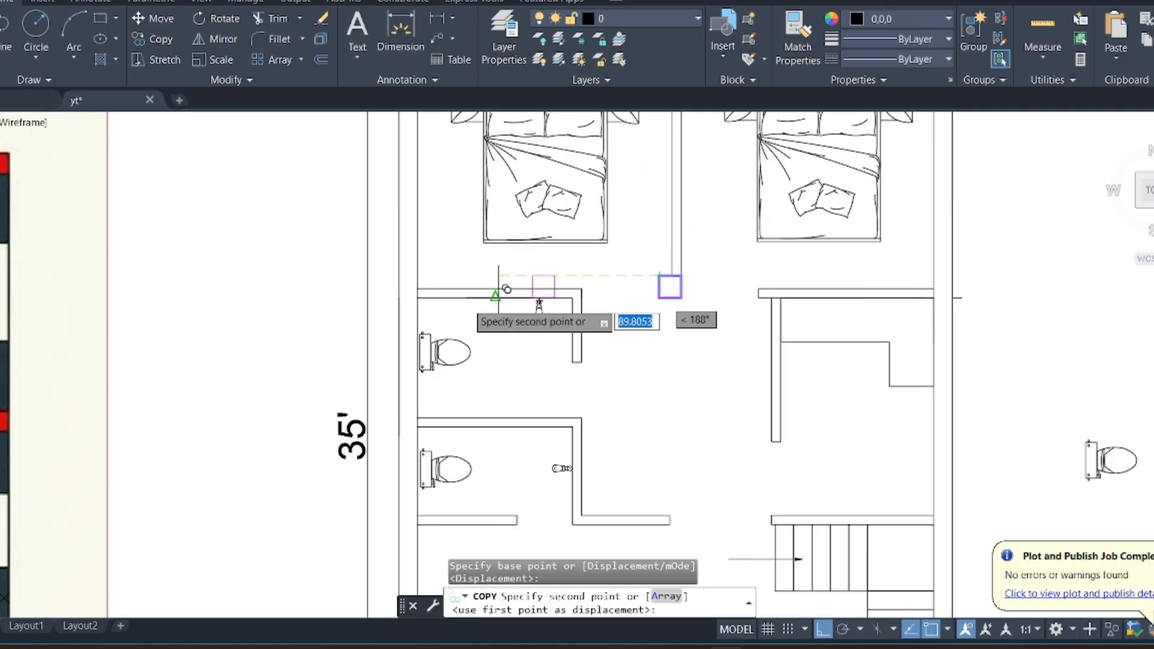
pyautogui.moveTo(503, 288); pyautogui.dragTo(545, 251, button='middle')
pyautogui.scroll(4, 452, 258)
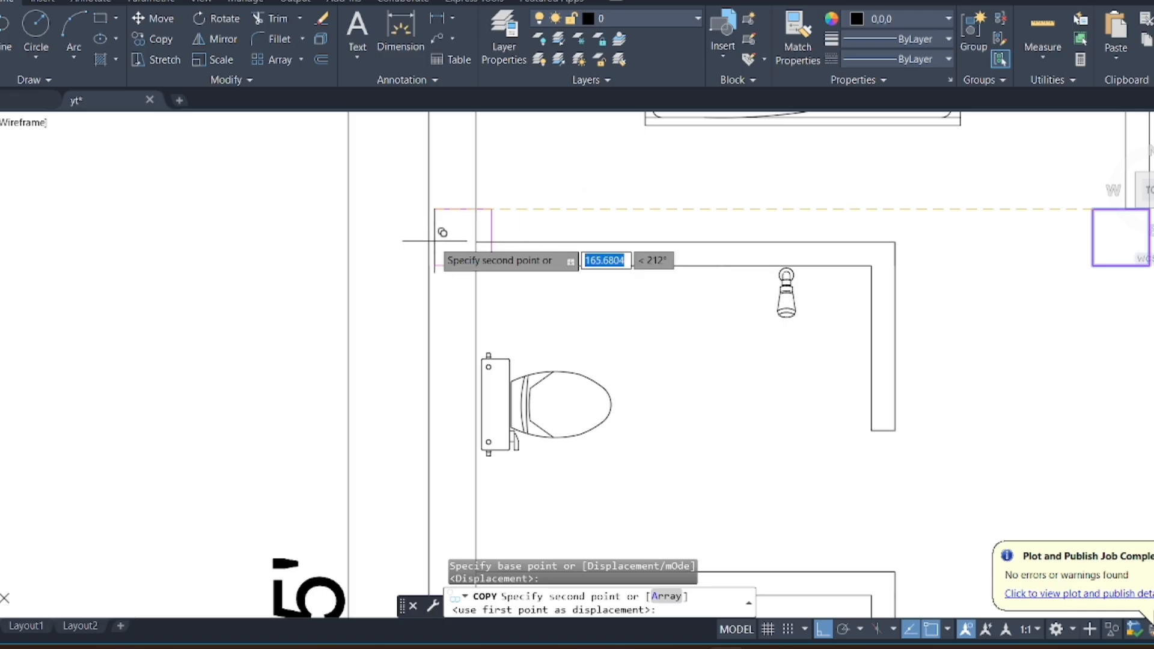
pyautogui.press('Escape')
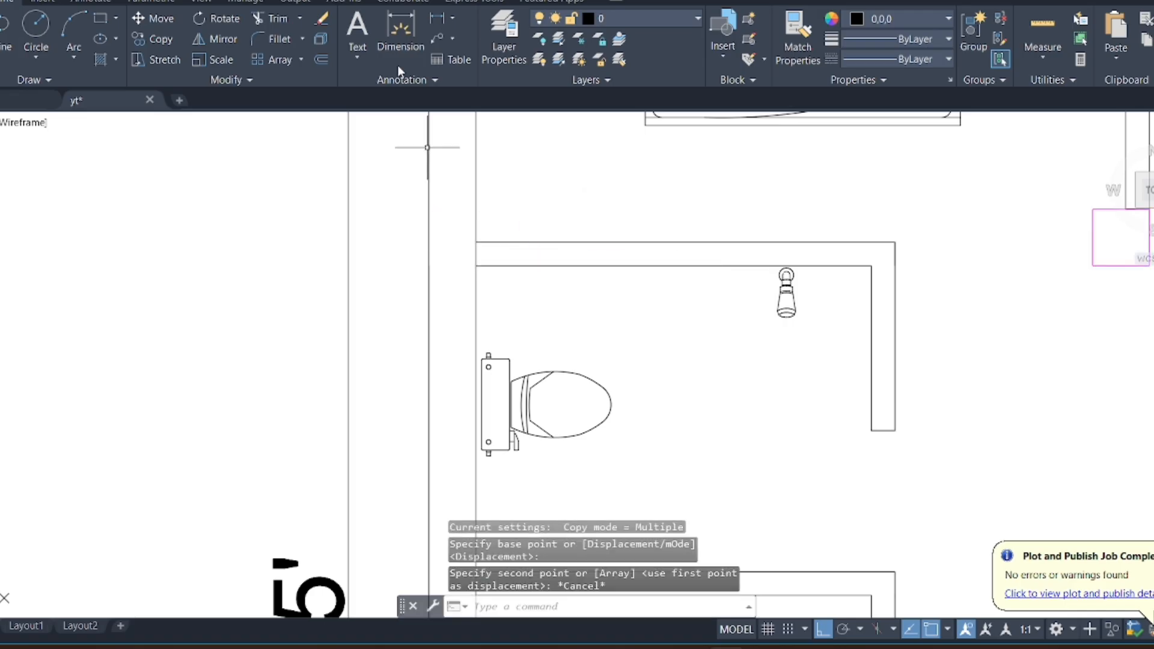
# Draw a short horizontal polyline outward from the left outer wall, level with the lower face of the upper toilet's top wall
pyautogui.click(1, 46)
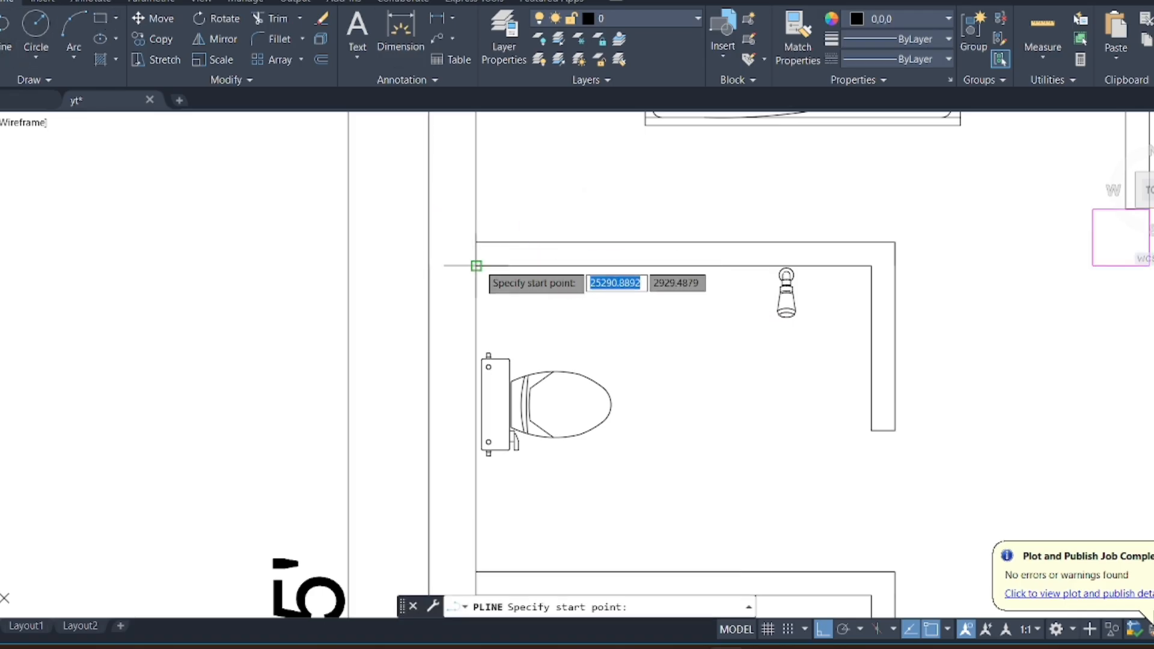
pyautogui.click(429, 266)
pyautogui.click(408, 265)
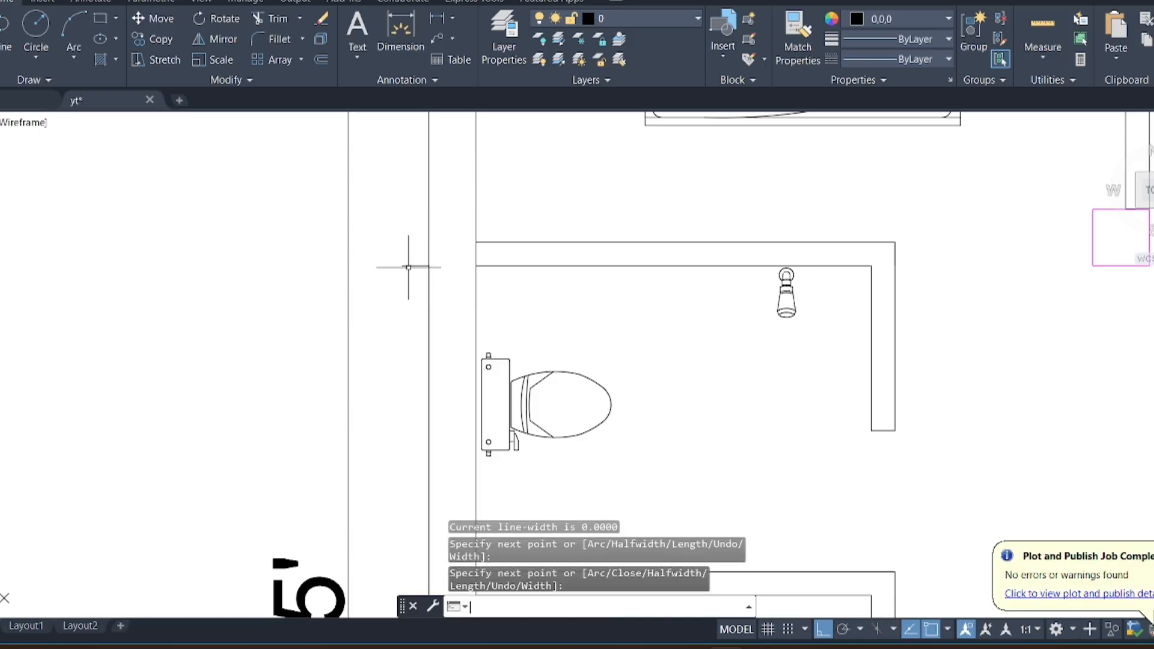
pyautogui.scroll(-5, 449, 271)
pyautogui.click(747, 269)
pyautogui.click(698, 269)
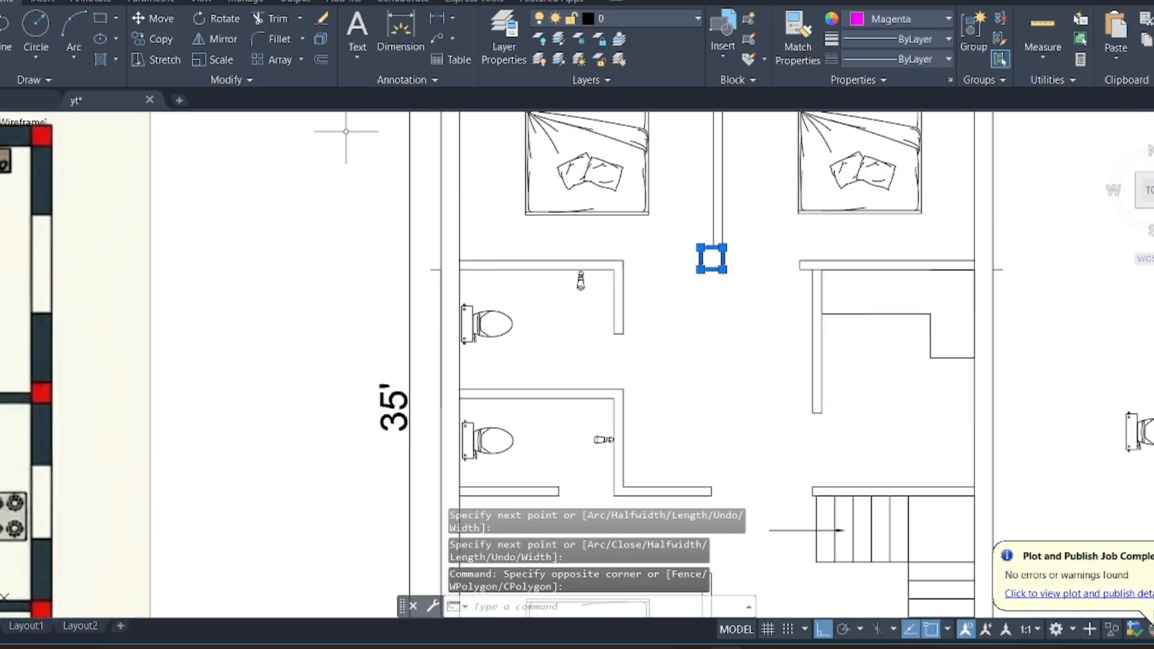
pyautogui.click(147, 35)
pyautogui.click(699, 270)
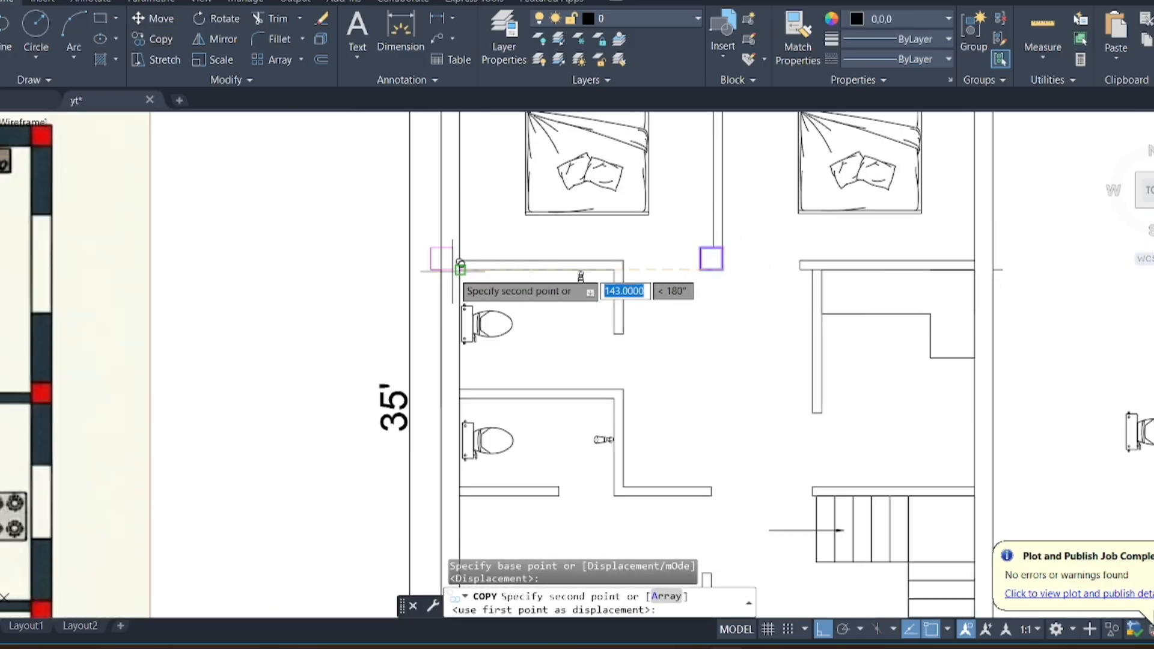
pyautogui.scroll(2, 460, 264)
pyautogui.press('Escape')
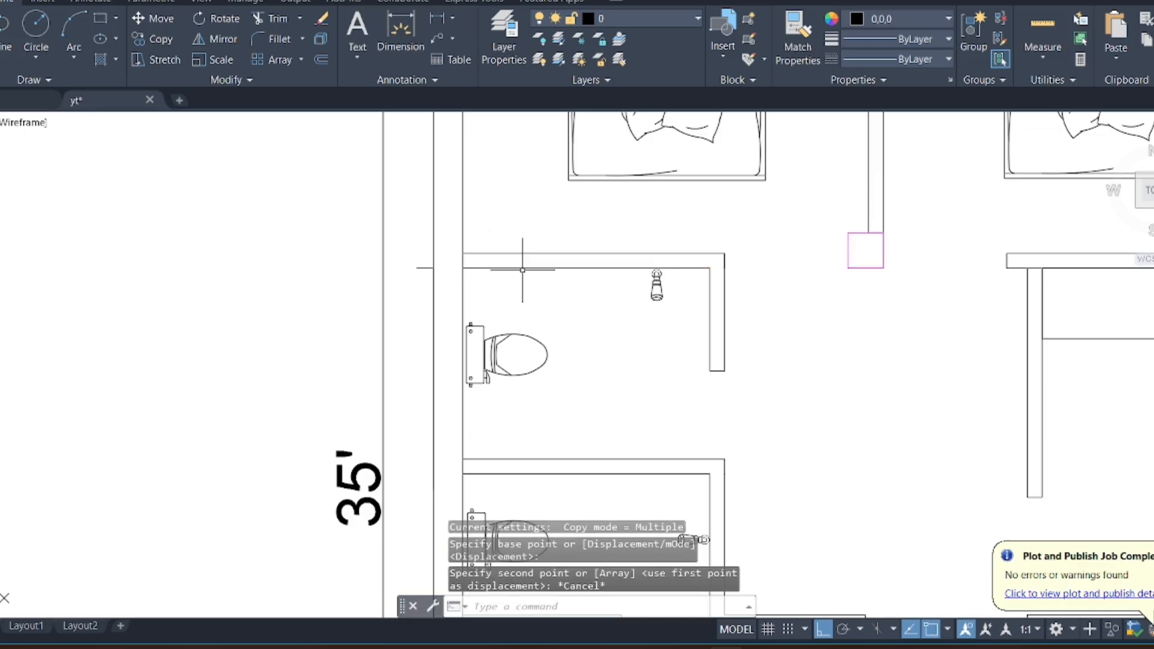
# Copy the magenta column at the bedroom partition's lower end onto the left outer wall, aligning its lower-left corner with the short guide line
pyautogui.click(926, 259)
pyautogui.click(834, 288)
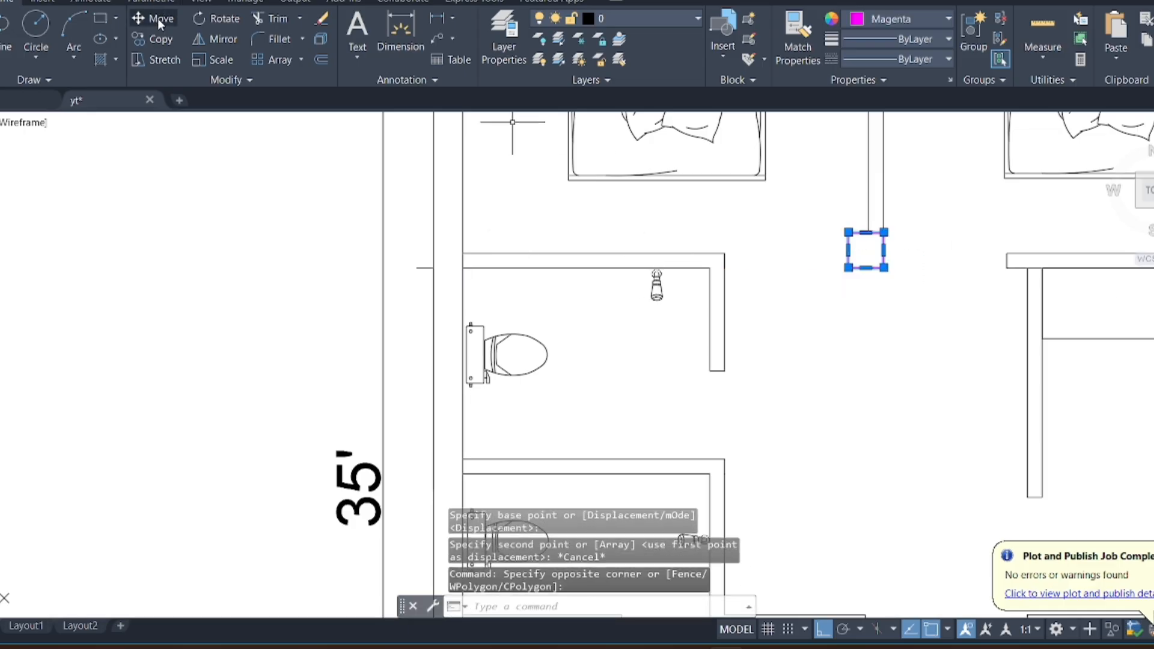
pyautogui.press('Return')
pyautogui.click(848, 268)
pyautogui.scroll(2, 421, 267)
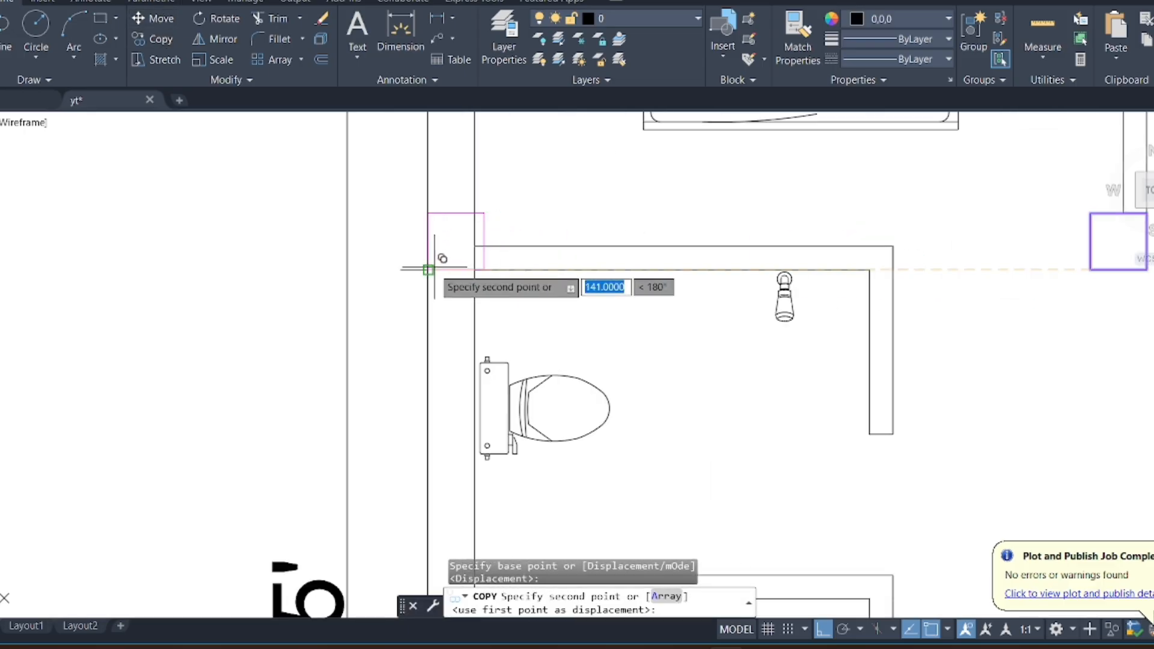
pyautogui.scroll(-5, 428, 270)
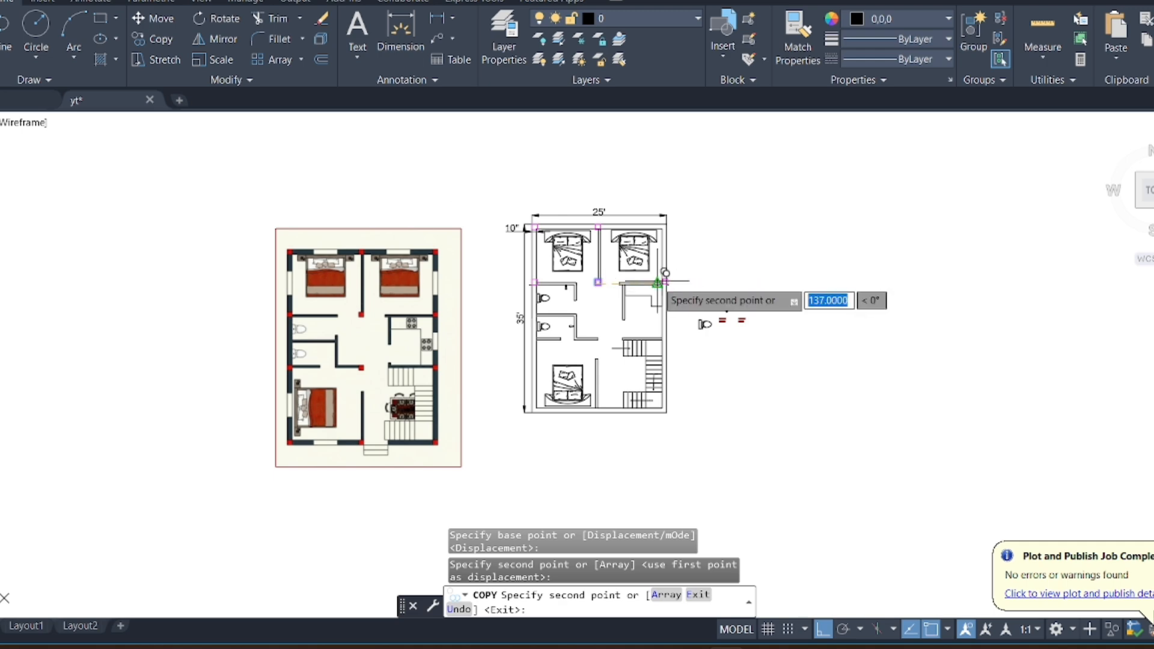
pyautogui.scroll(4, 658, 281)
pyautogui.press('Escape')
pyautogui.scroll(2, 599, 262)
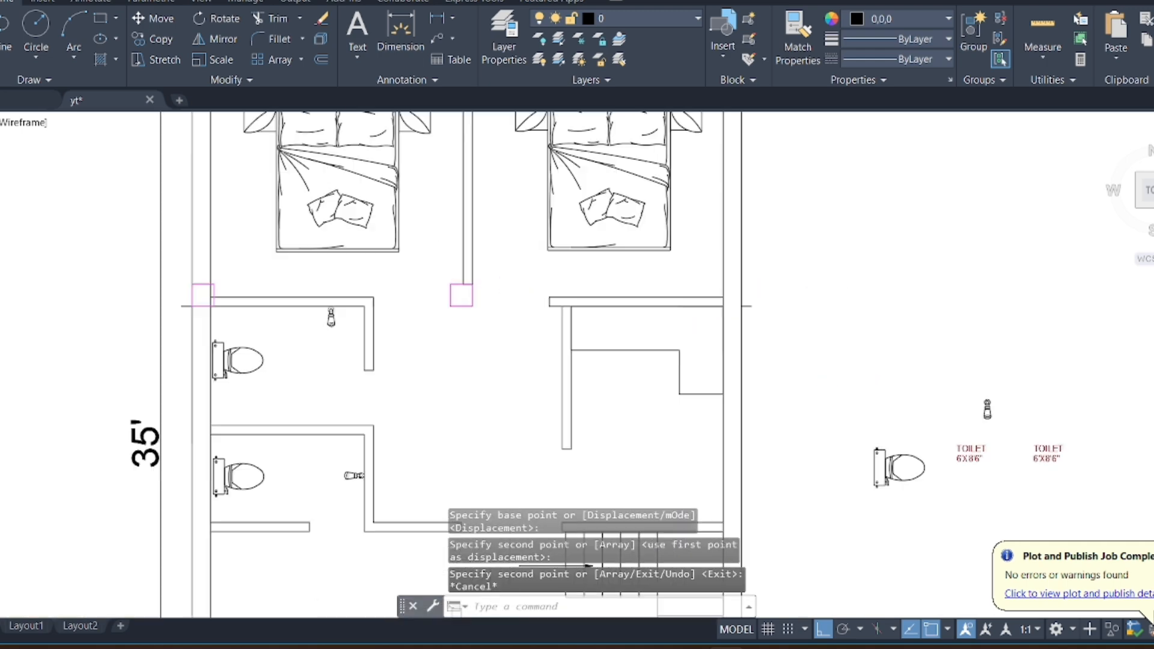
# Copy the central partition column onto the right outer wall, placing its lower-right corner where the guide line meets the outer face
pyautogui.scroll(2, 589, 262)
pyautogui.click(428, 315)
pyautogui.click(387, 328)
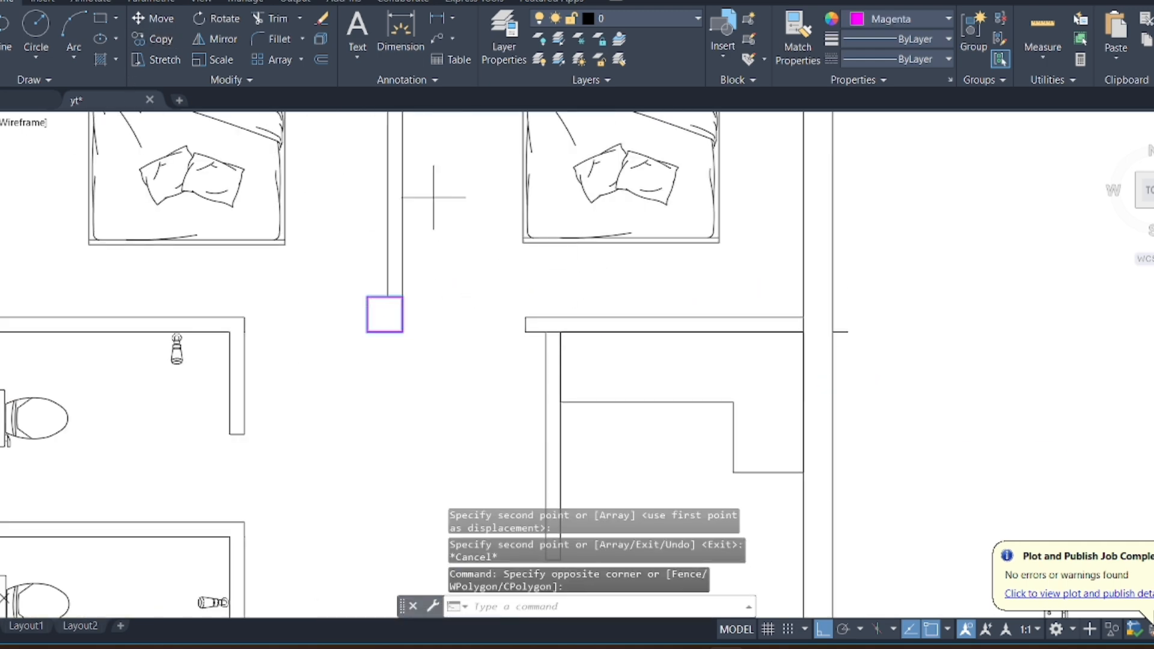
pyautogui.press('Return')
pyautogui.click(403, 332)
pyautogui.scroll(5, 799, 318)
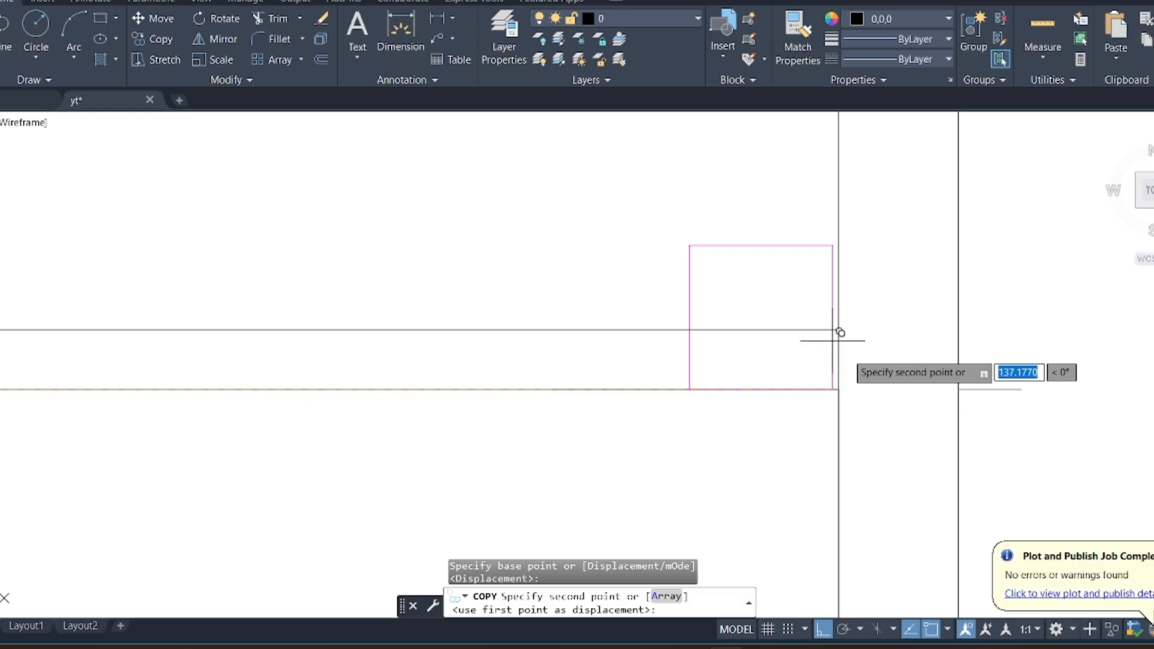
pyautogui.click(960, 388)
pyautogui.press('Escape')
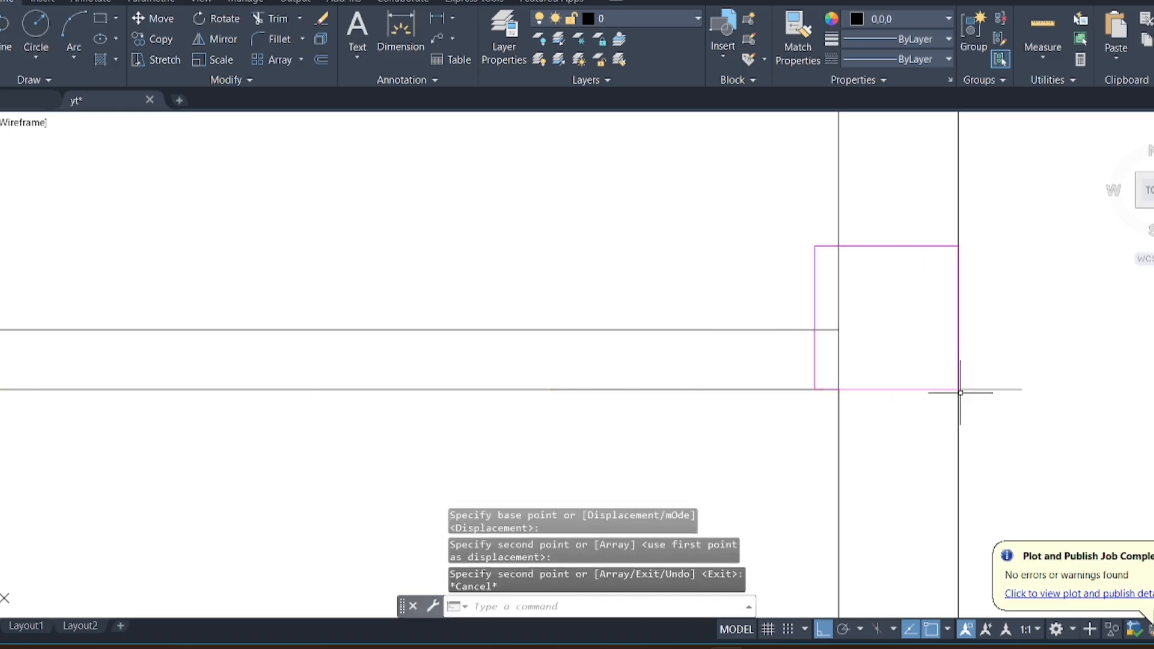
# Erase the two short guide lines outside the left and right outer walls
pyautogui.click(1025, 360)
pyautogui.scroll(-5, 1022, 354)
pyautogui.scroll(6, 643, 341)
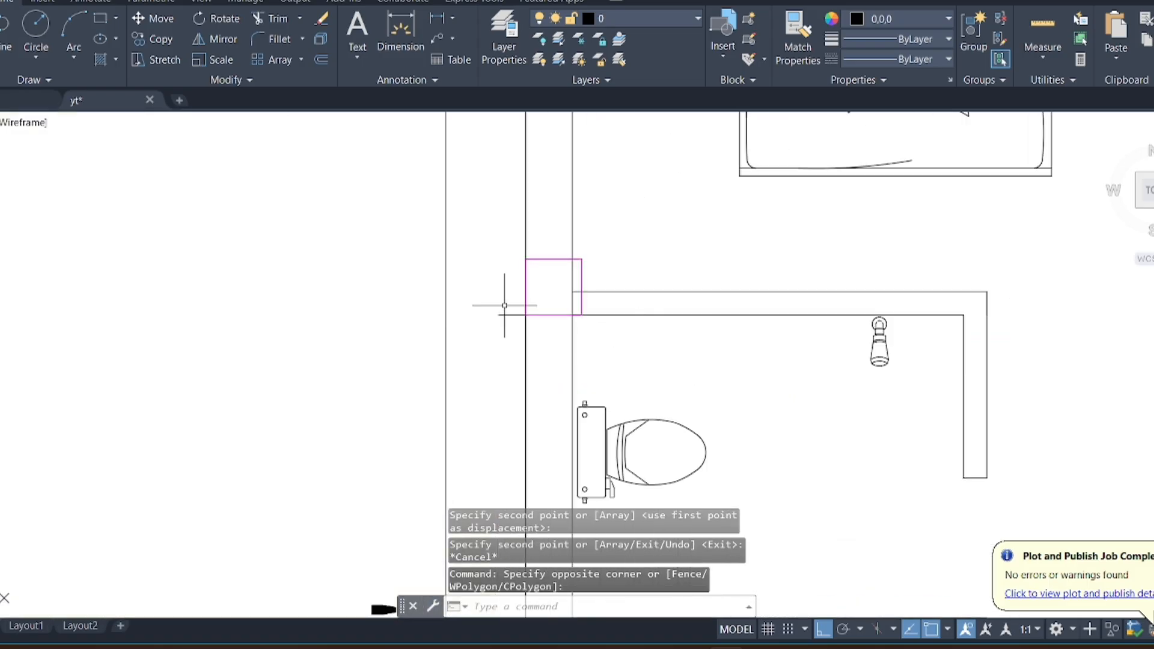
pyautogui.click(485, 373)
pyautogui.press('Delete')
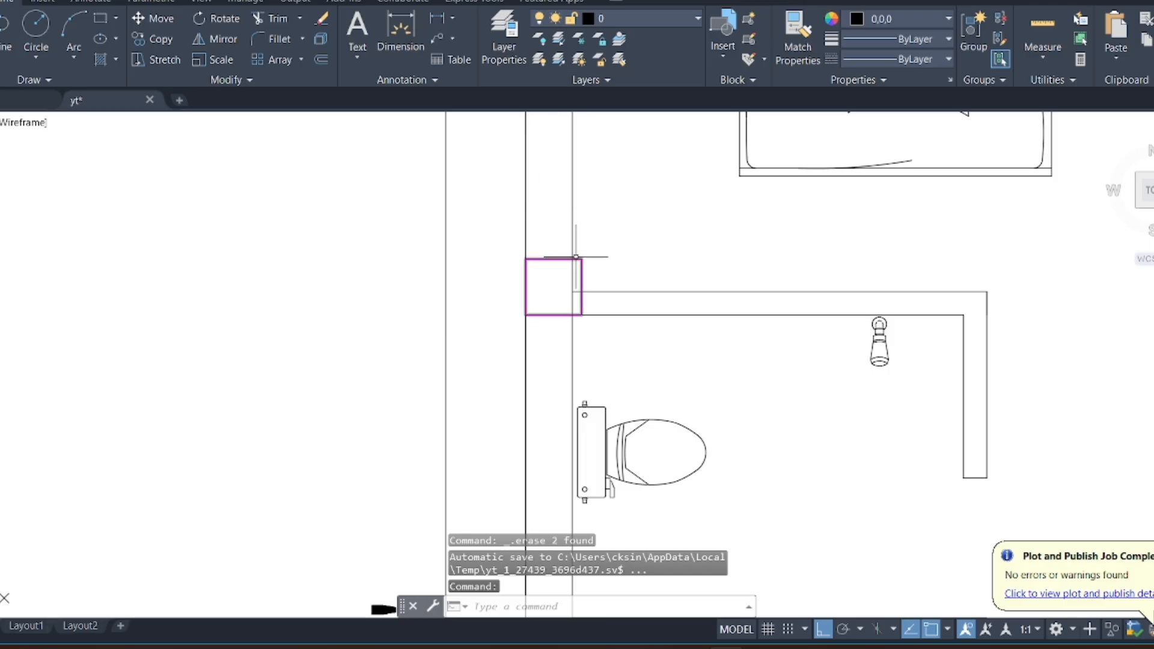
# Copy the left wall column straight down to the lower toilet's bottom wall, aligning it with the wall's lower face
pyautogui.scroll(-6, 591, 232)
pyautogui.scroll(4, 602, 303)
pyautogui.click(554, 152)
pyautogui.click(548, 124)
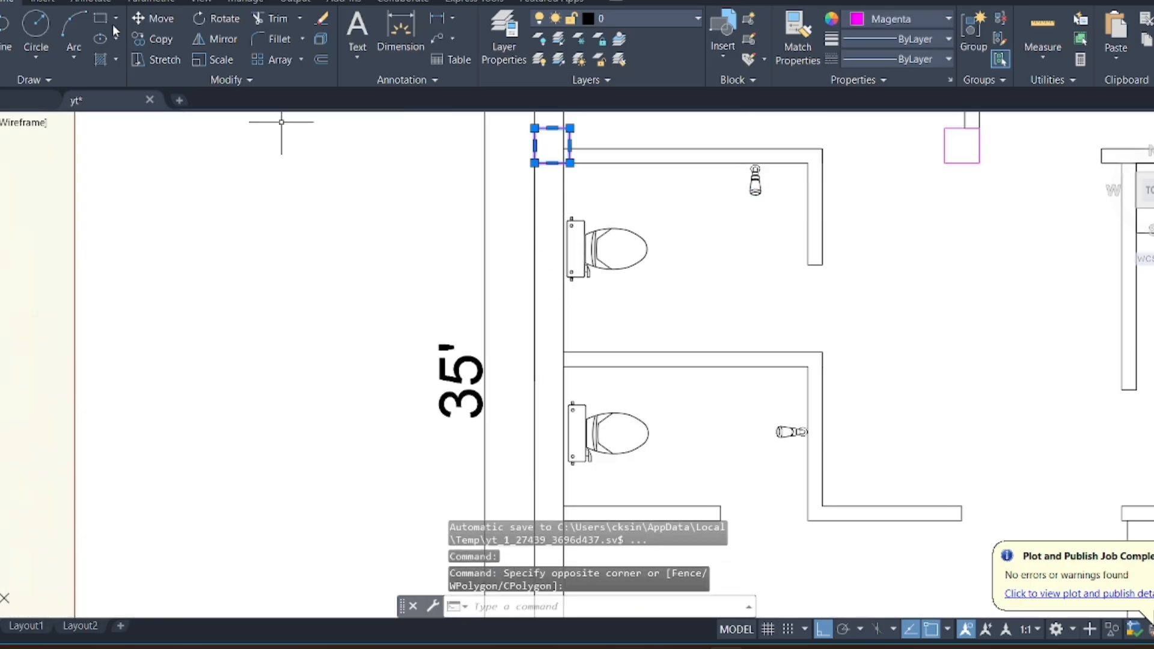
pyautogui.click(161, 40)
pyautogui.scroll(-5, 598, 180)
pyautogui.scroll(4, 577, 162)
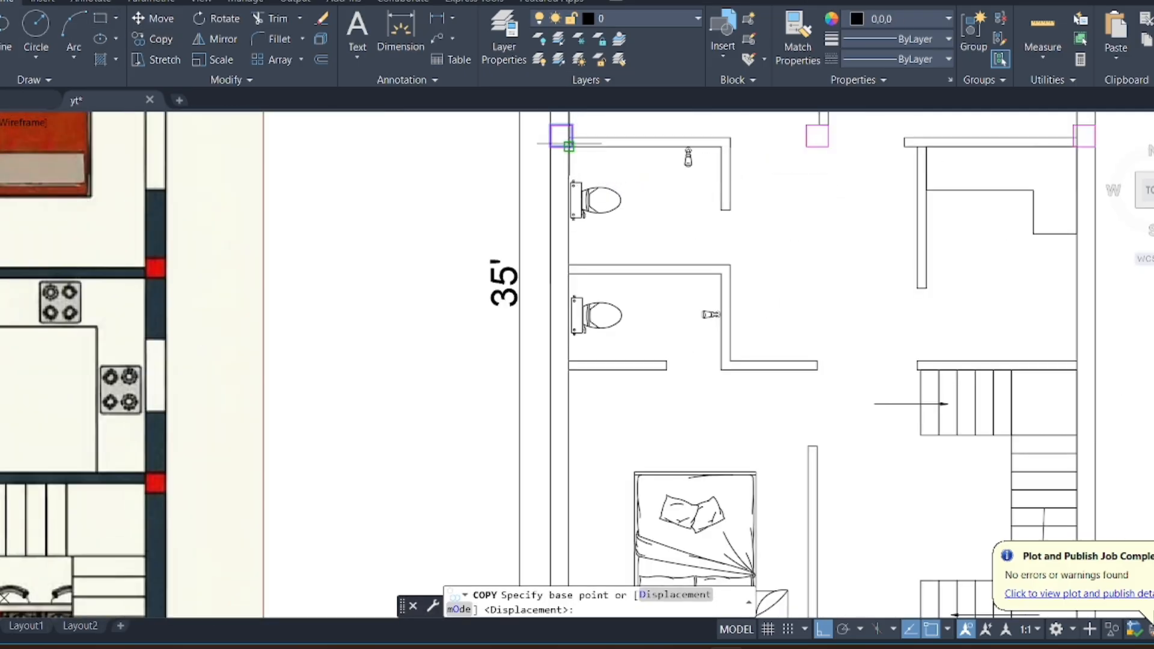
pyautogui.scroll(1, 572, 146)
pyautogui.click(572, 146)
pyautogui.scroll(-5, 567, 144)
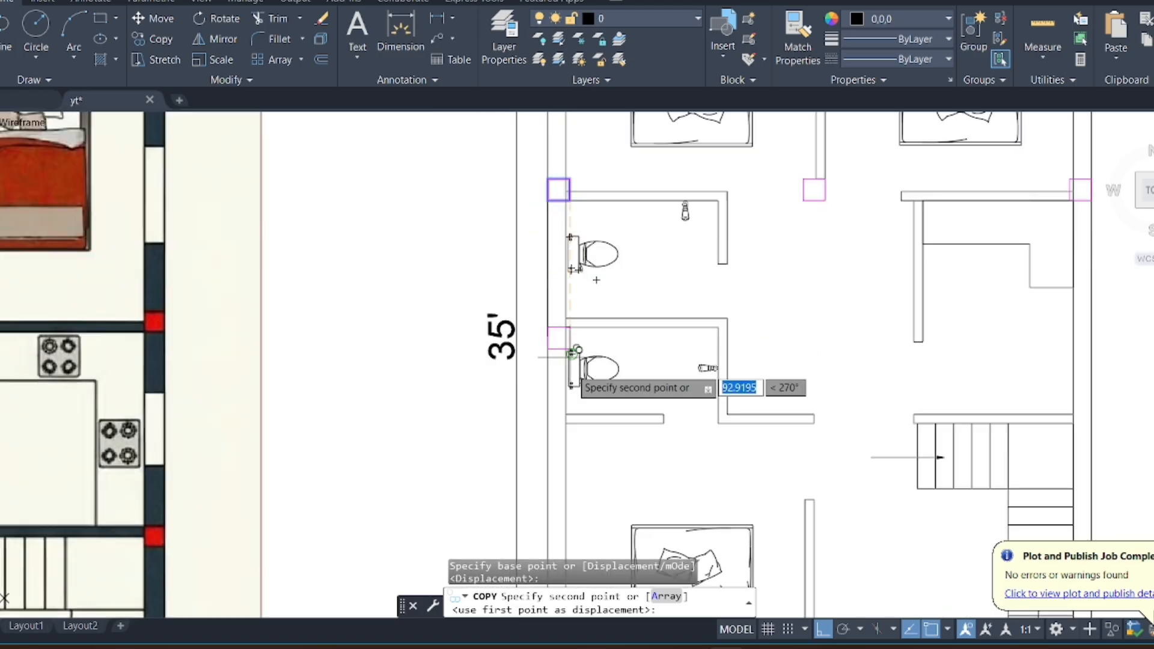
pyautogui.scroll(6, 556, 357)
pyautogui.click(569, 356)
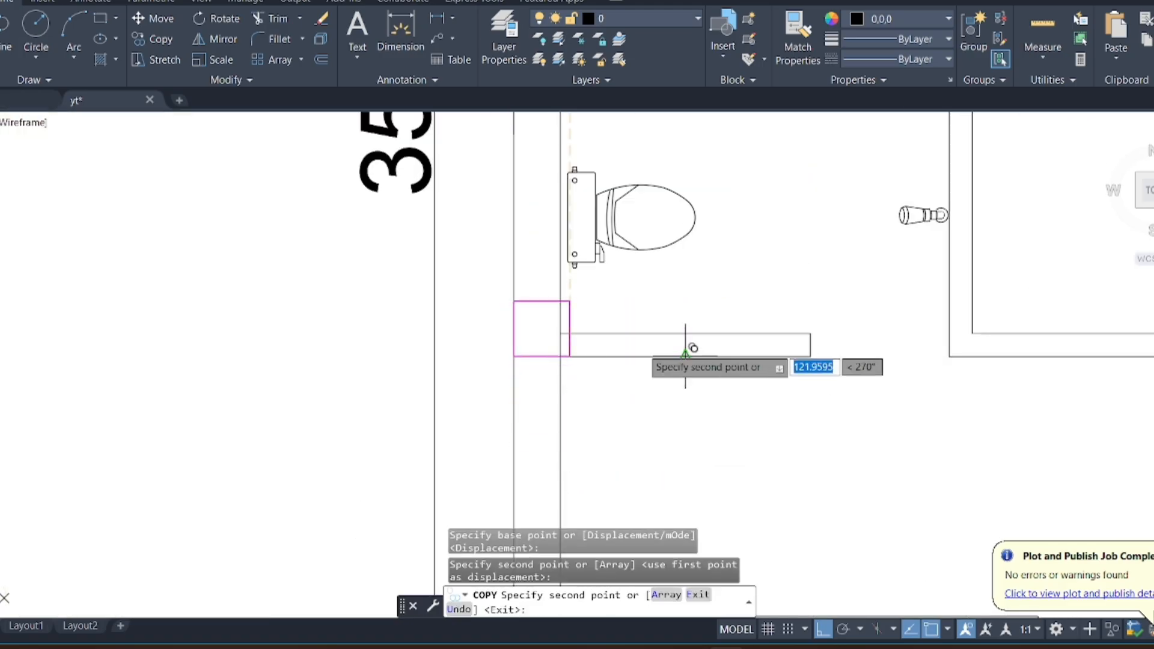
# Place another copy of the left wall column at the building's lower-left outer corner
pyautogui.scroll(-5, 686, 342)
pyautogui.scroll(6, 415, 475)
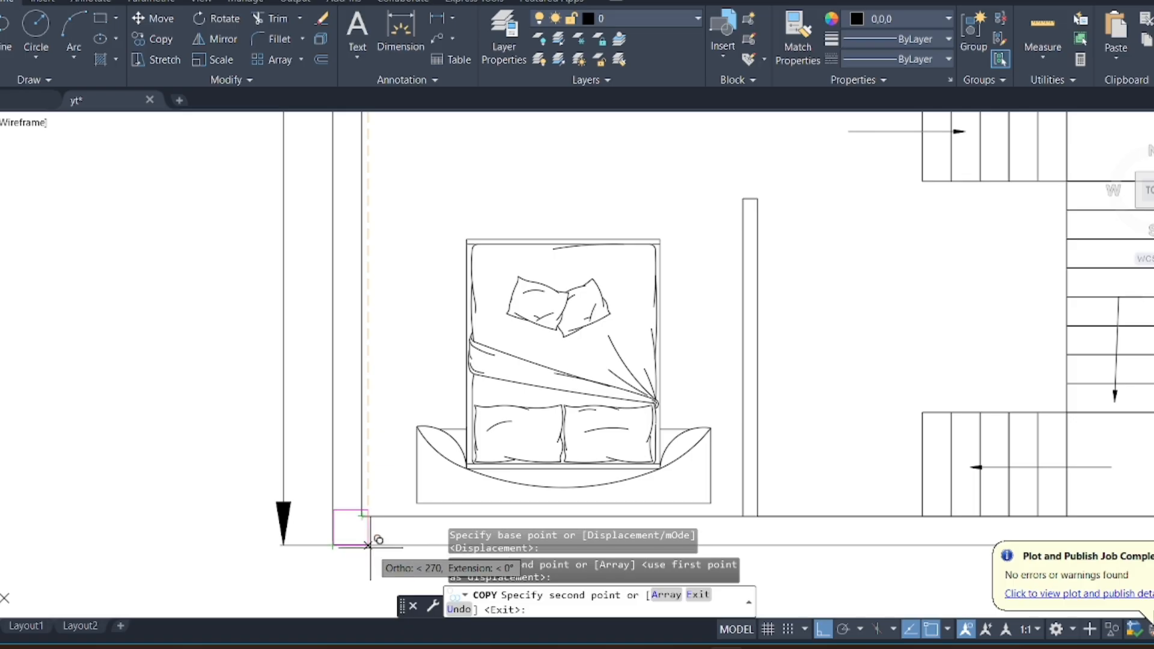
pyautogui.click(368, 545)
pyautogui.press('Escape')
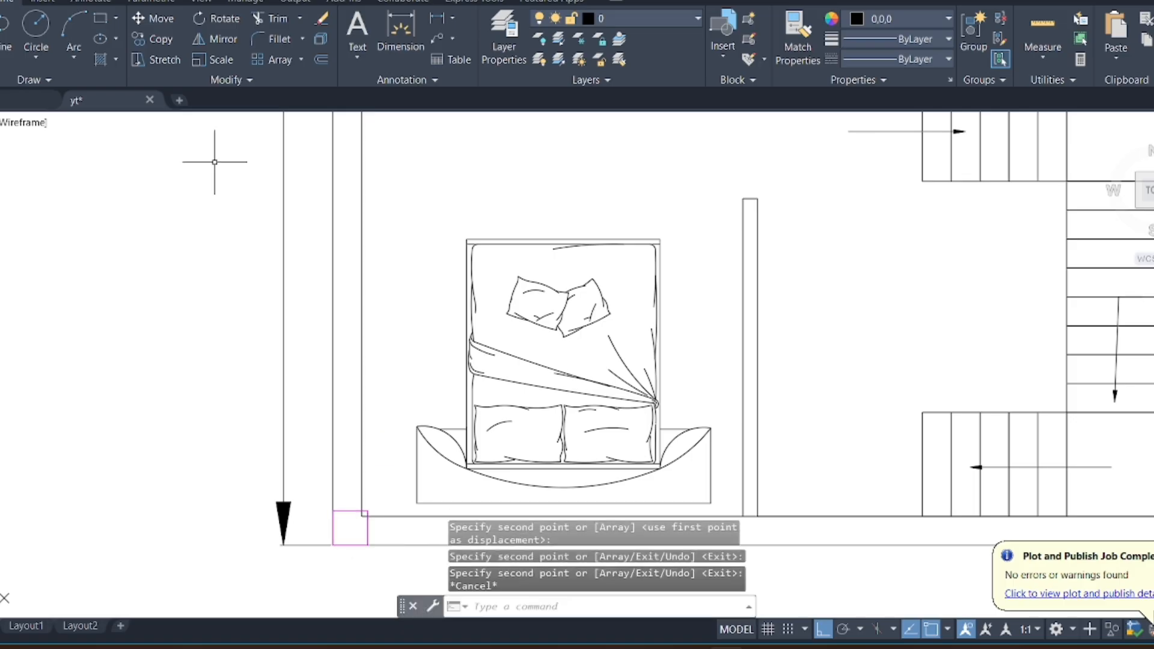
# Copy the lower-left corner column along the bottom outer wall to the right face of the lower bedroom's partition
pyautogui.scroll(-1, 215, 162)
pyautogui.scroll(2, 369, 500)
pyautogui.scroll(1, 248, 239)
pyautogui.click(247, 237)
pyautogui.click(205, 244)
pyautogui.scroll(-2, 284, 329)
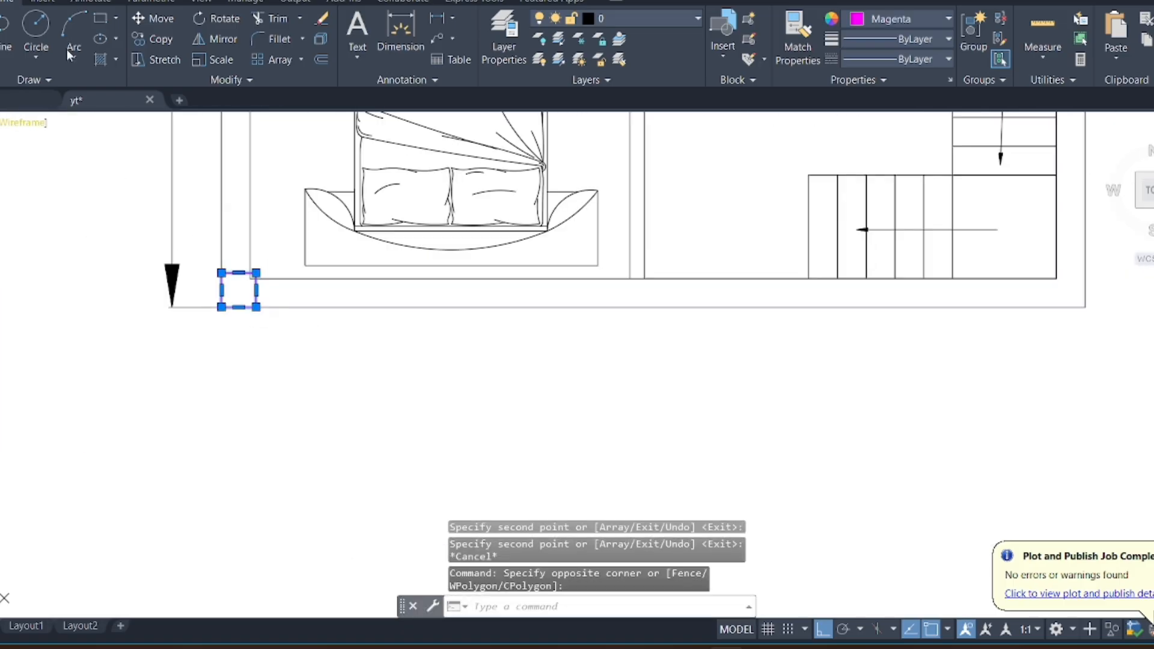
pyautogui.click(173, 39)
pyautogui.click(256, 308)
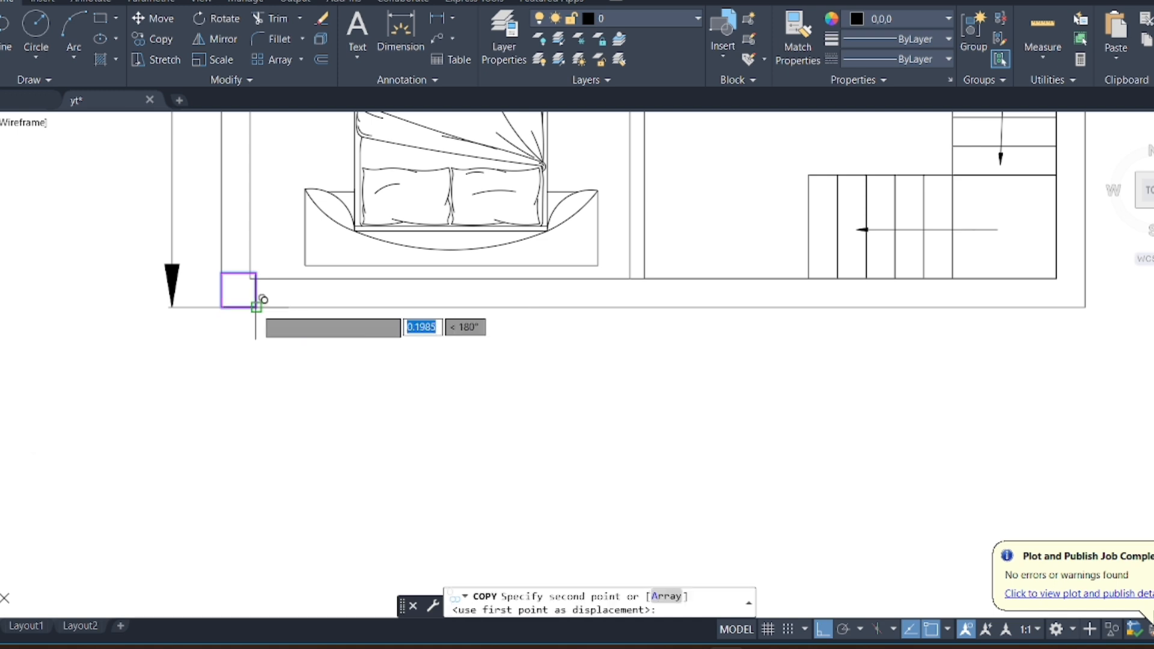
pyautogui.click(646, 305)
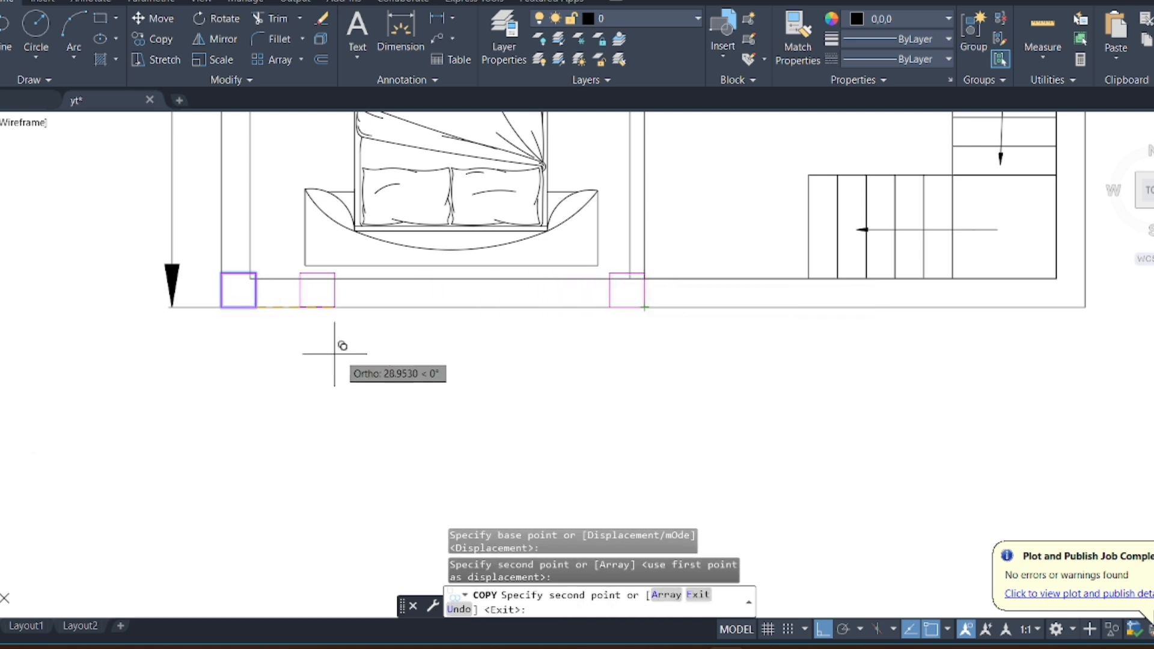
# Place another copy of the corner column at the building's lower-right outer corner
pyautogui.scroll(-2, 319, 335)
pyautogui.scroll(2, 649, 332)
pyautogui.click(650, 339)
pyautogui.scroll(-3, 631, 407)
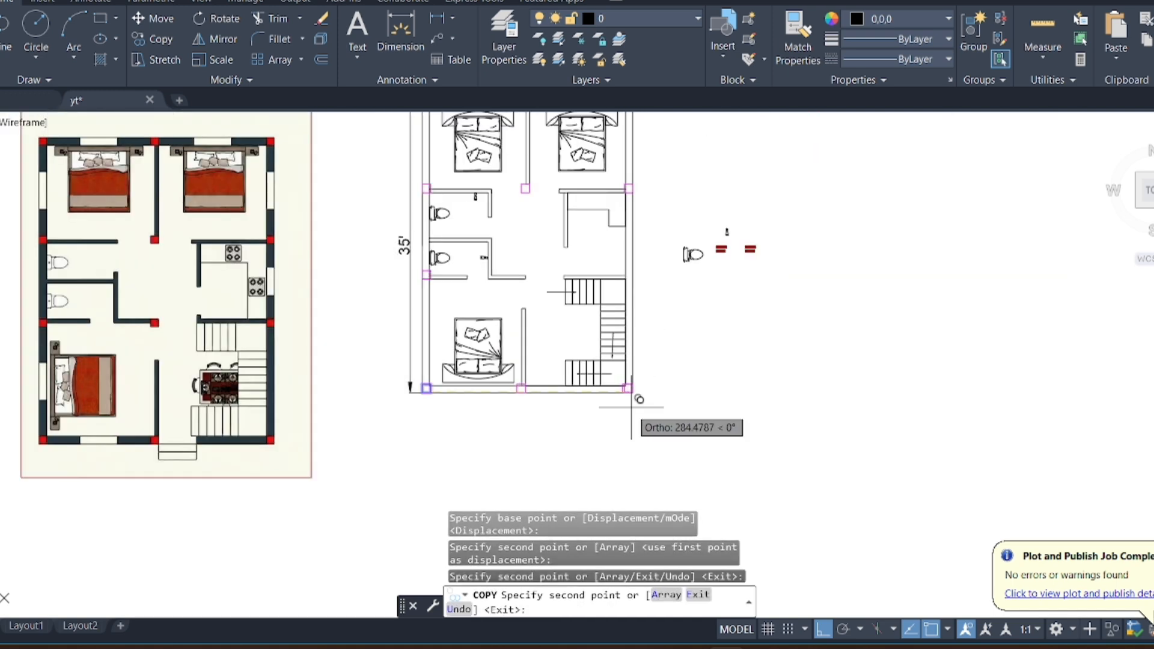
pyautogui.press('Escape')
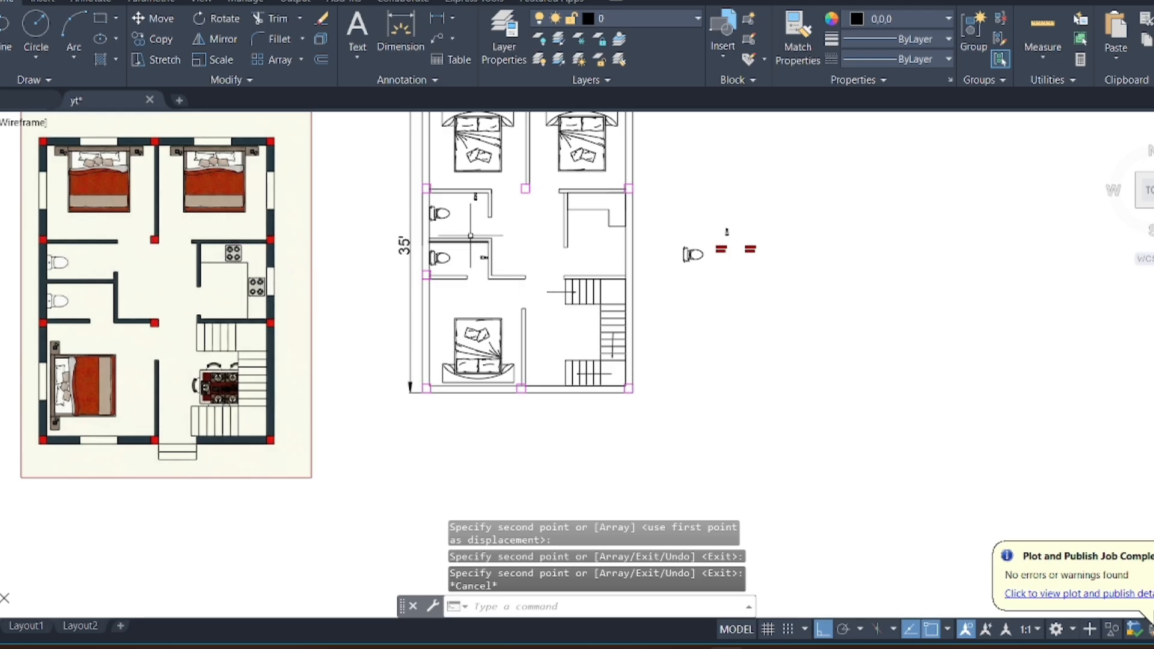
pyautogui.scroll(5, 446, 236)
pyautogui.click(380, 191)
pyautogui.click(368, 202)
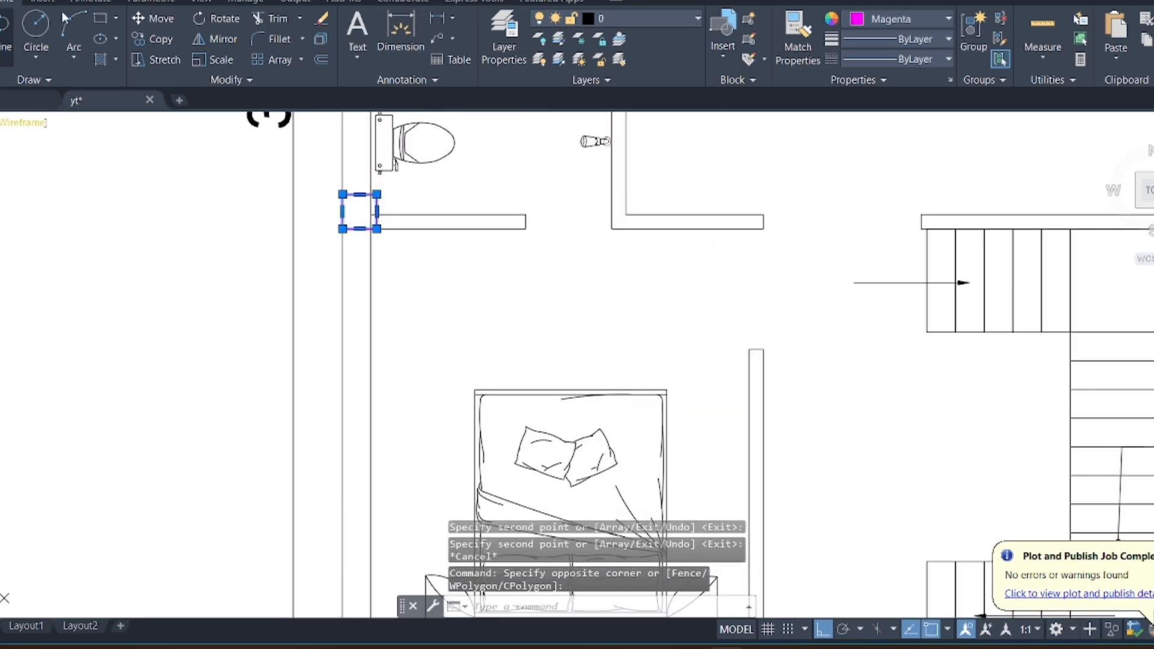
pyautogui.click(153, 38)
pyautogui.click(343, 228)
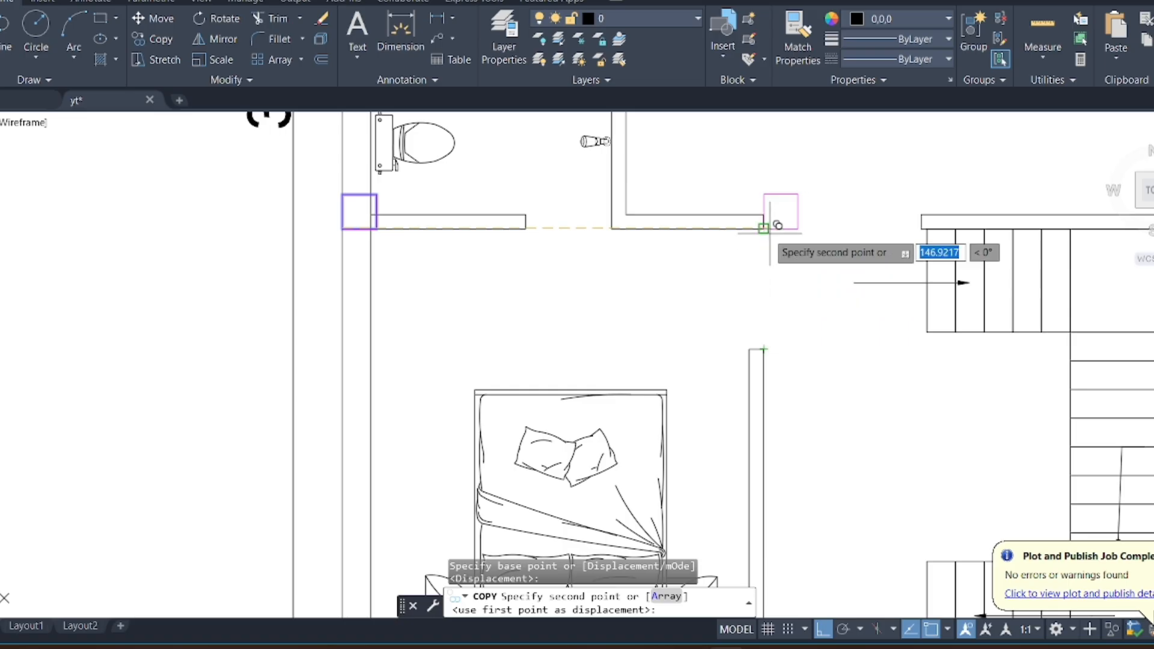
pyautogui.press('Escape')
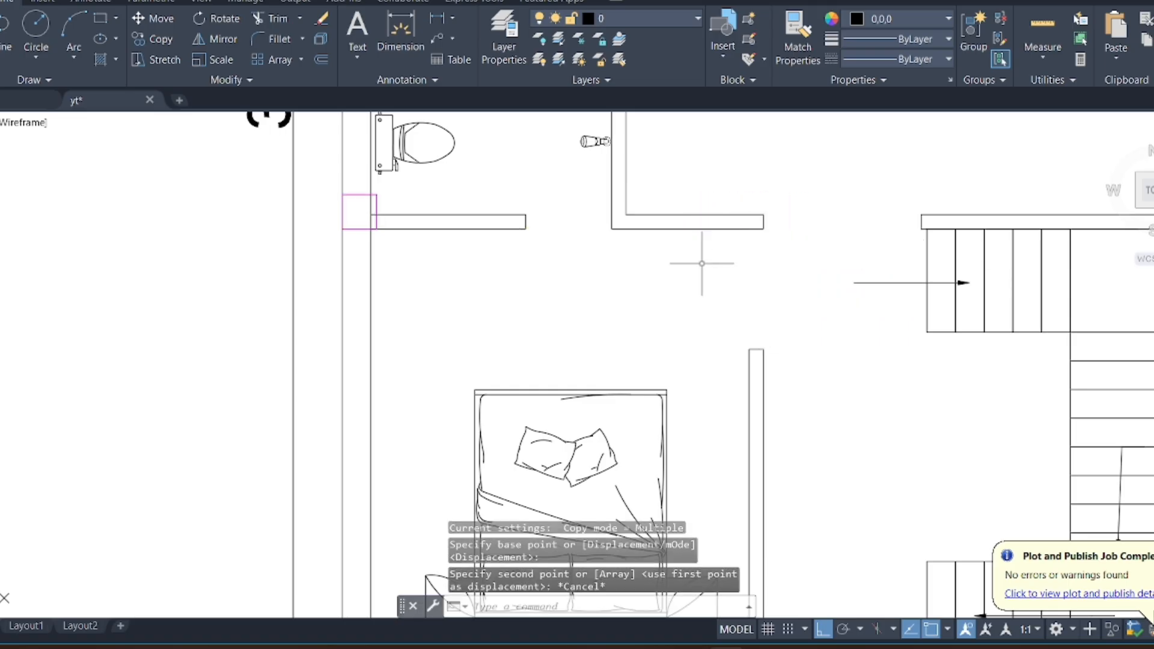
# Copy the left wall column beside the lower toilet to the free right end of the toilet's bottom wall, matching lower-right corners
pyautogui.scroll(4, 432, 153)
pyautogui.click(297, 250)
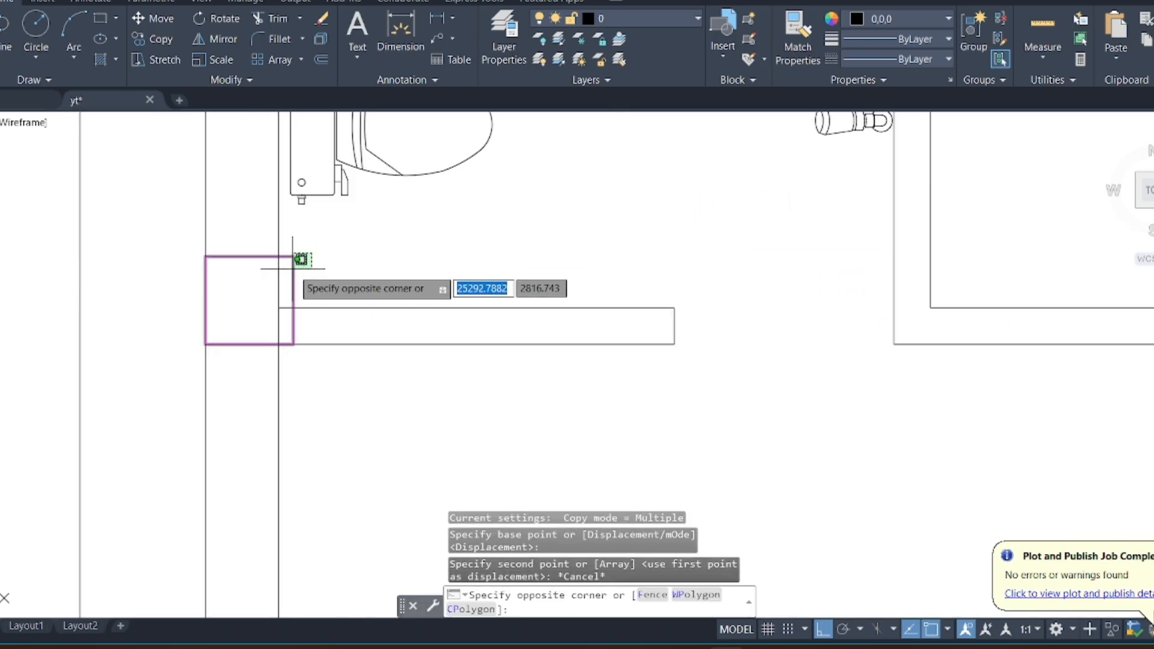
pyautogui.click(287, 270)
pyautogui.click(158, 40)
pyautogui.click(302, 345)
pyautogui.scroll(-4, 311, 338)
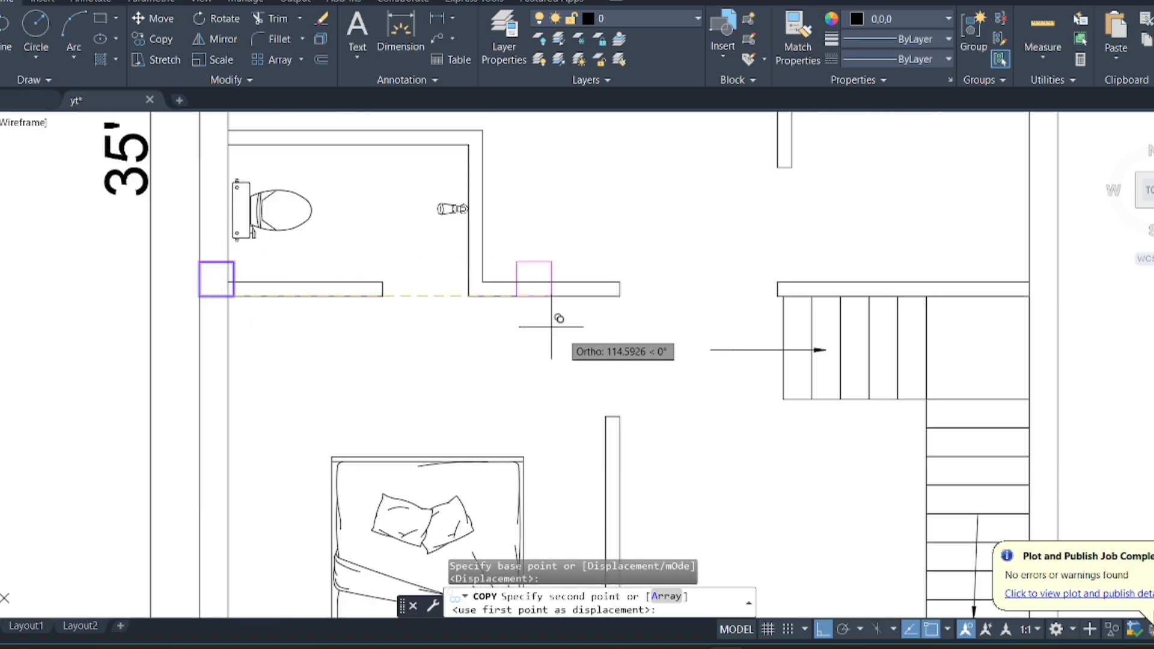
pyautogui.click(620, 296)
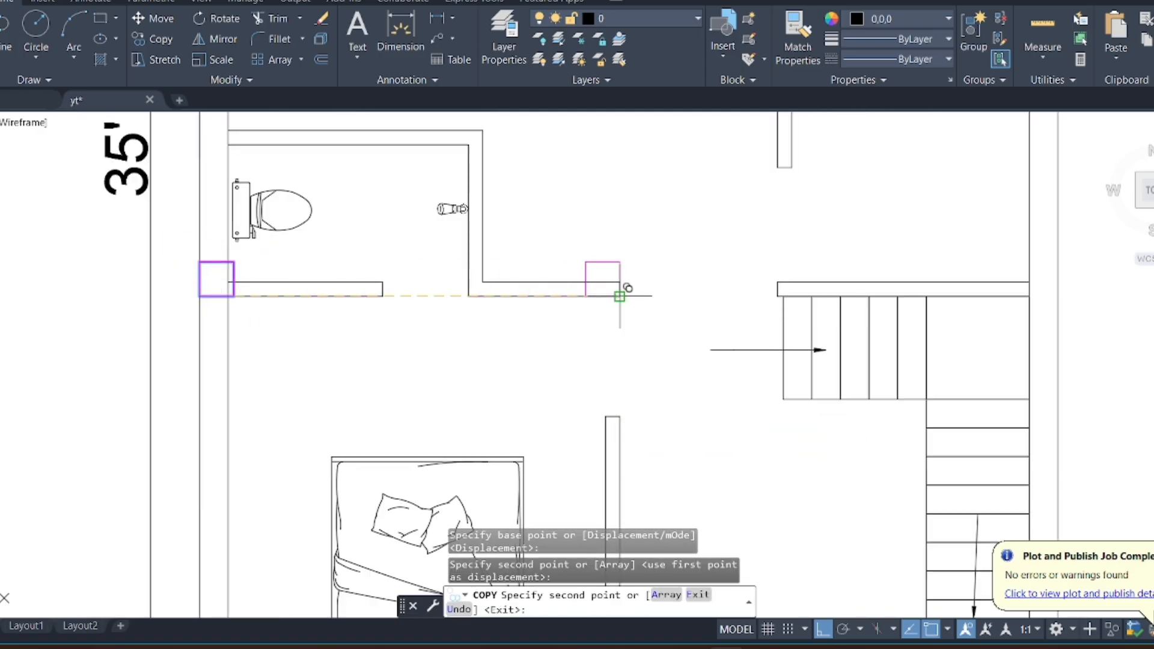
pyautogui.press('Escape')
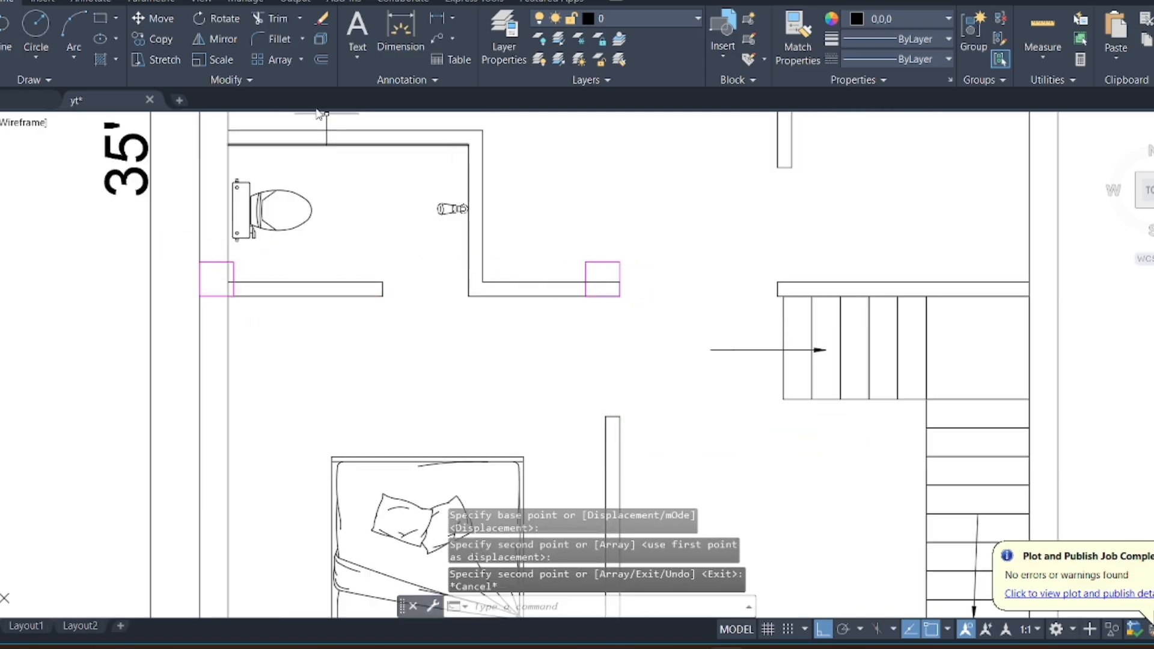
# Copy the column at the toilet wall's free end horizontally onto the right outer wall, beside the upper staircase wall
pyautogui.scroll(-4, 385, 222)
pyautogui.scroll(3, 458, 213)
pyautogui.scroll(3, 302, 199)
pyautogui.click(261, 194)
pyautogui.press('Escape')
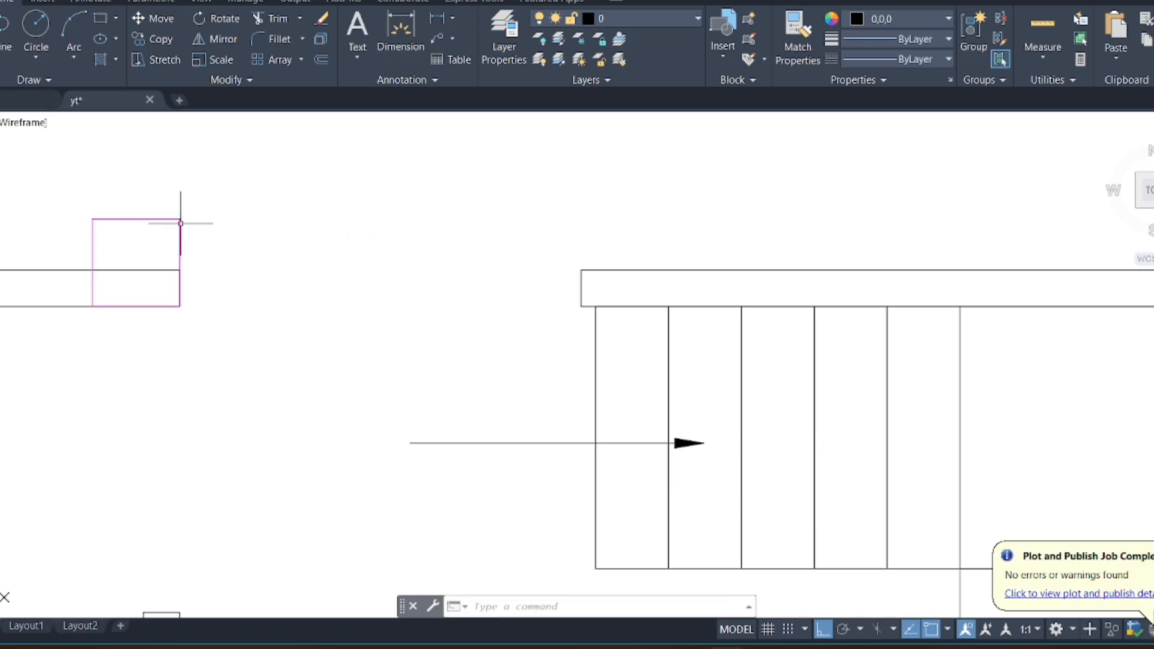
pyautogui.click(180, 223)
pyautogui.click(168, 225)
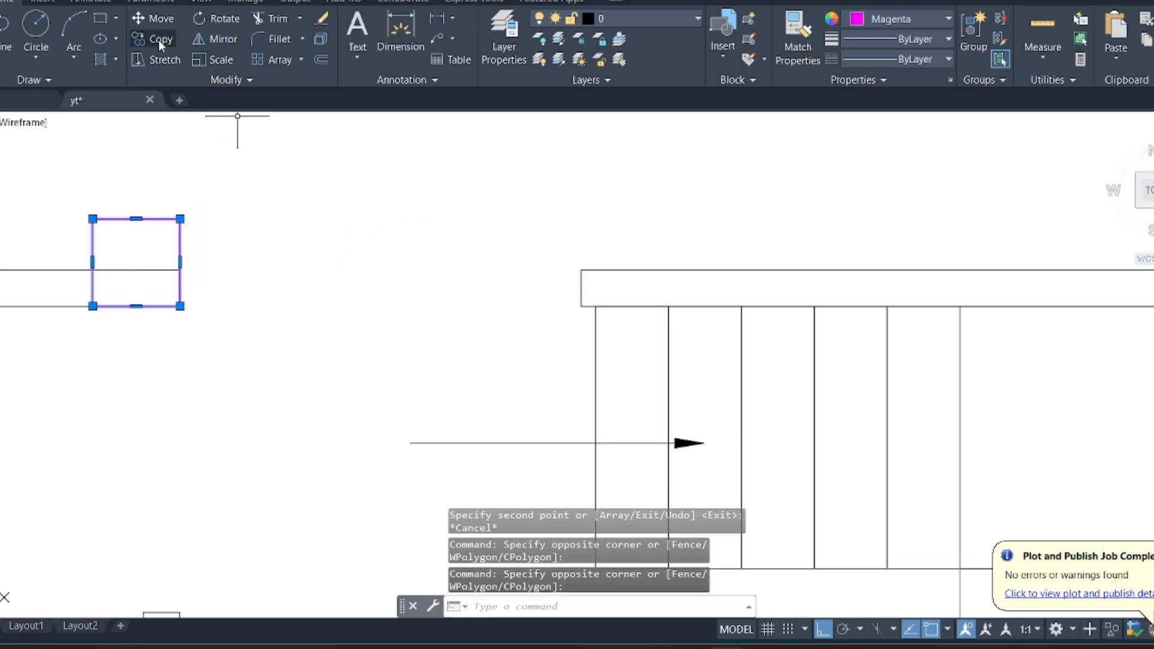
pyautogui.press('space')
pyautogui.click(180, 306)
pyautogui.scroll(-4, 247, 276)
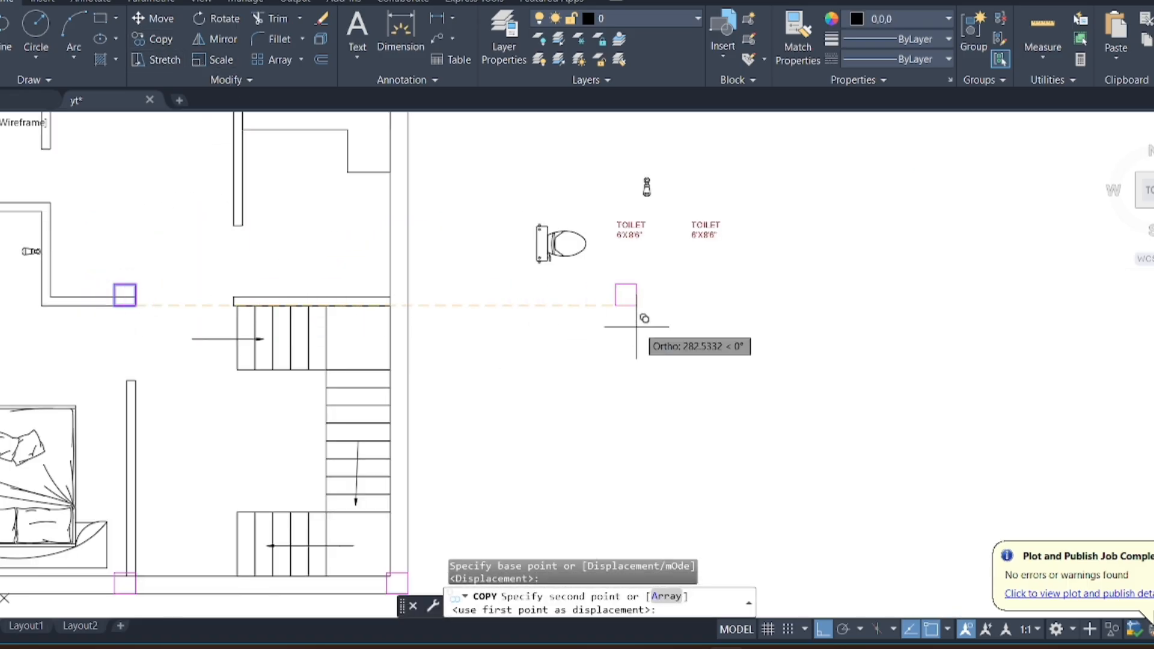
pyautogui.scroll(3, 393, 298)
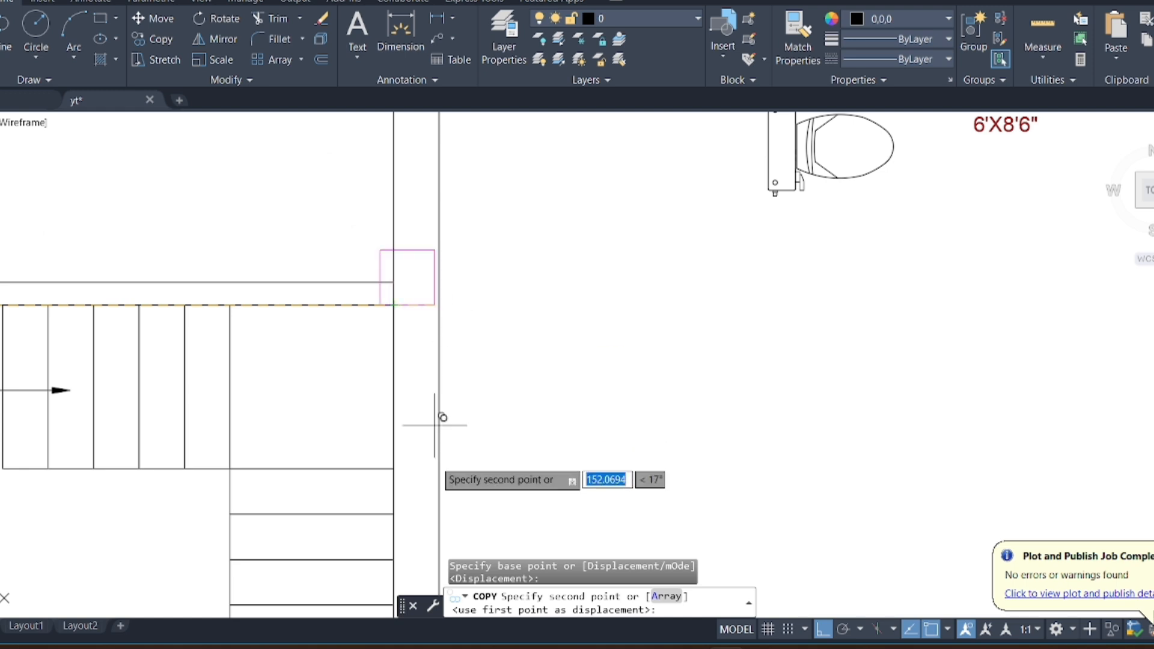
pyautogui.scroll(-6, 443, 412)
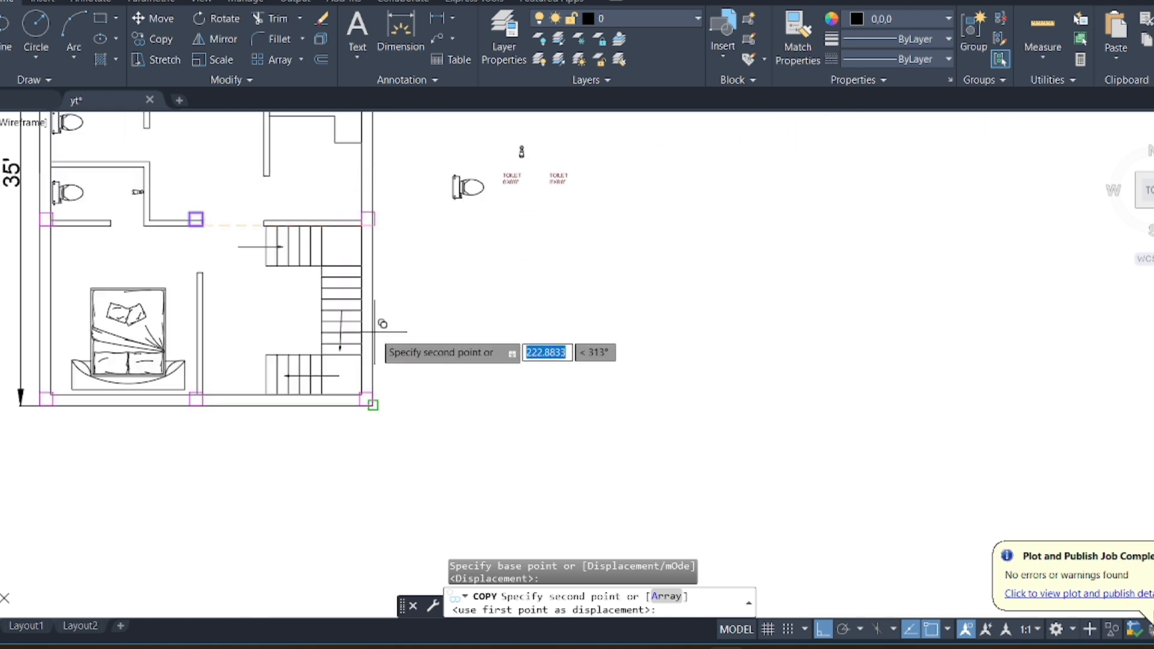
pyautogui.click(370, 226)
pyautogui.press('Escape')
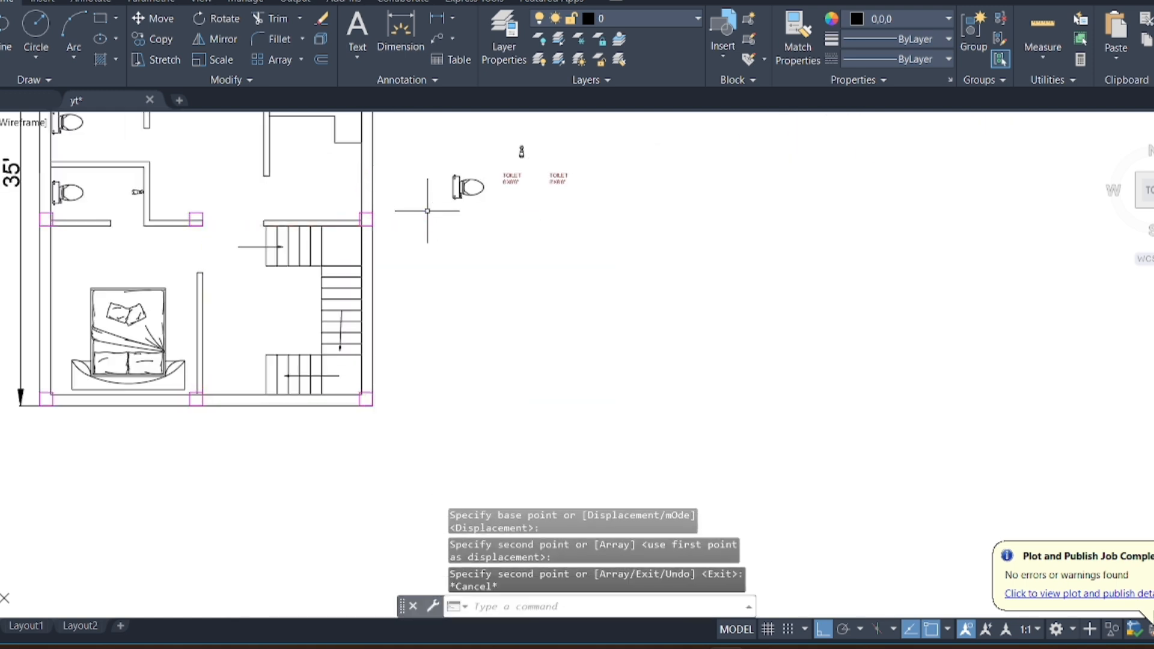
# Copy the column at the middle of the top outer wall to the building's upper-right outer corner
pyautogui.scroll(-4, 277, 220)
pyautogui.scroll(4, 373, 244)
pyautogui.scroll(-3, 370, 138)
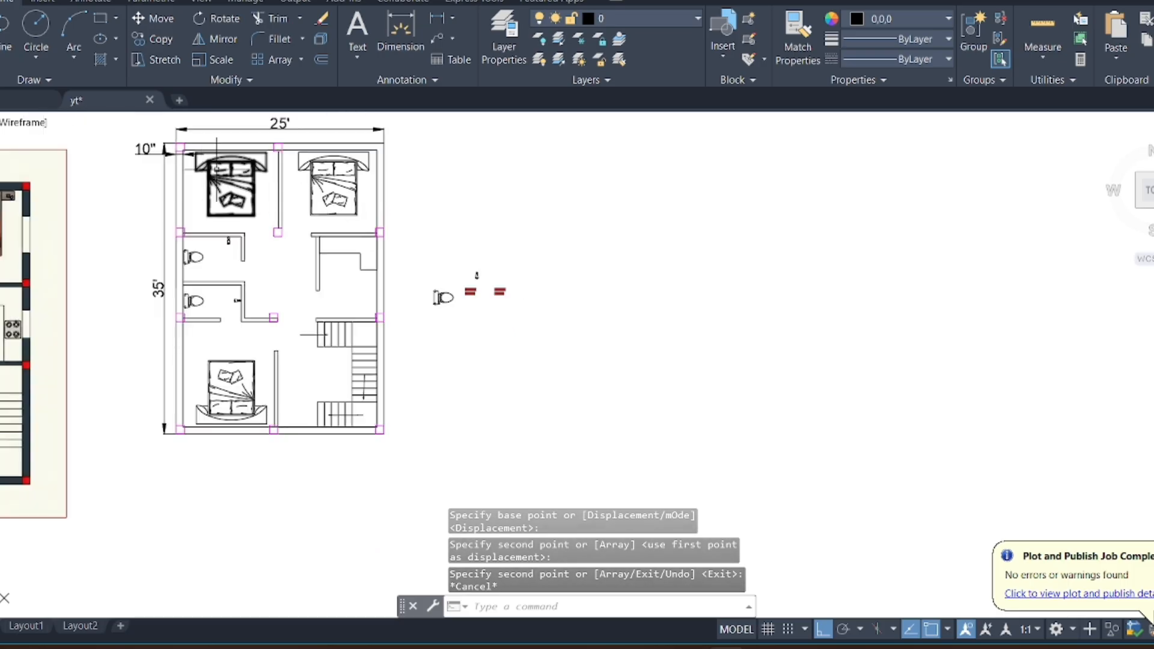
pyautogui.scroll(4, 295, 136)
pyautogui.click(273, 160)
pyautogui.click(251, 166)
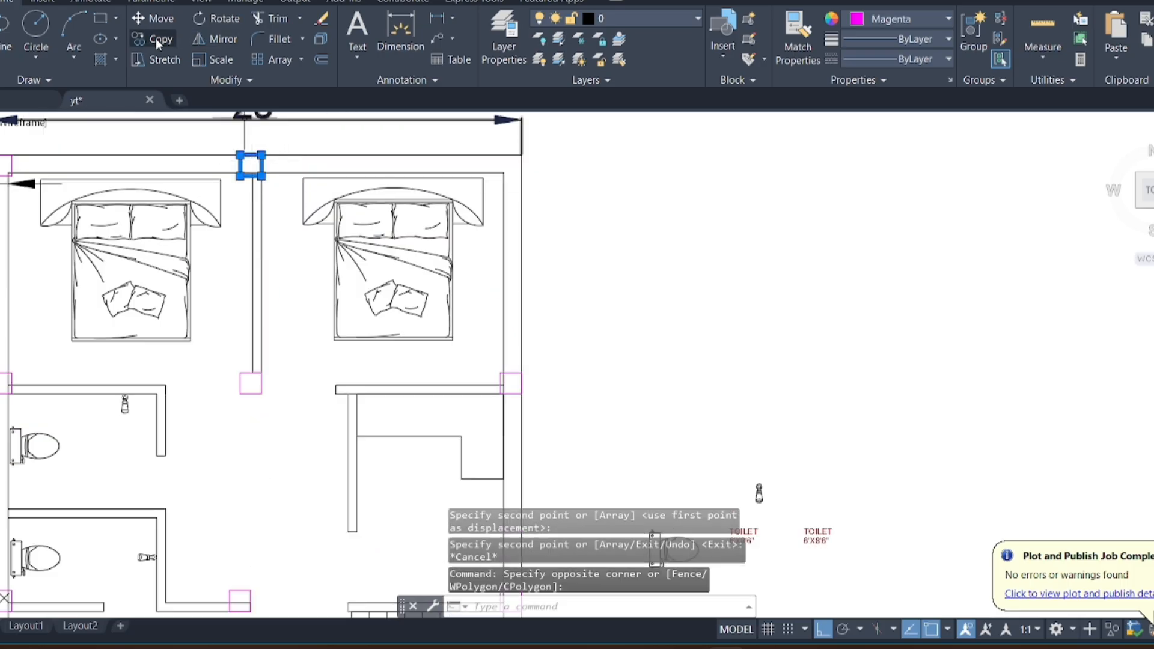
pyautogui.click(156, 39)
pyautogui.click(261, 154)
pyautogui.click(512, 155)
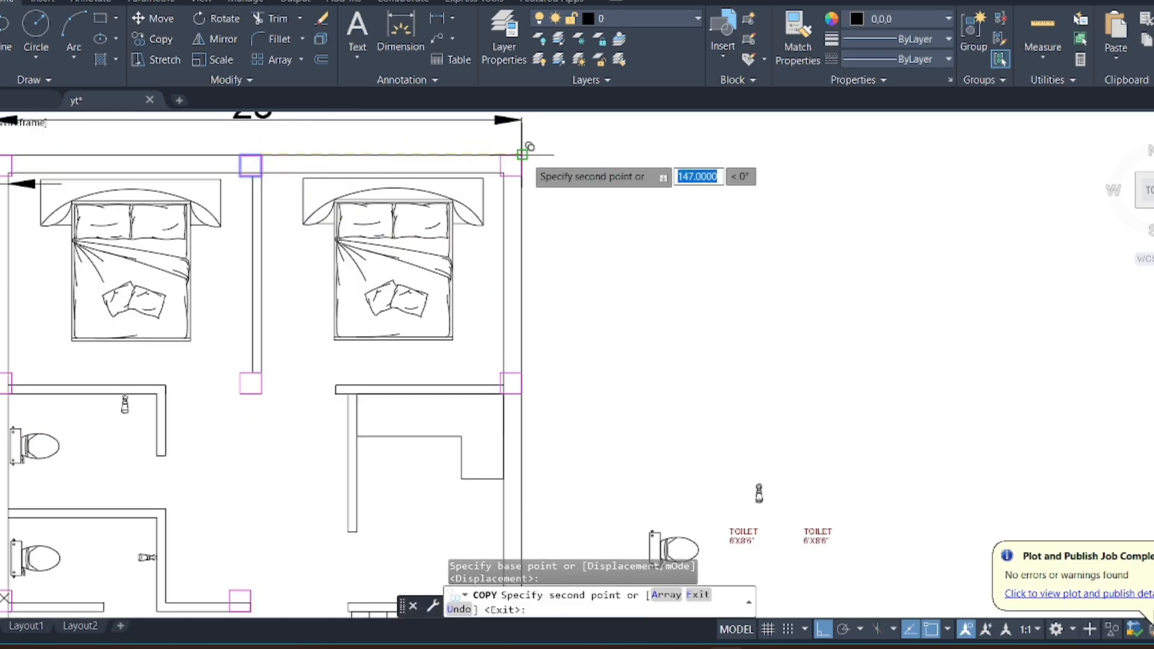
pyautogui.press('Escape')
pyautogui.scroll(-5, 691, 246)
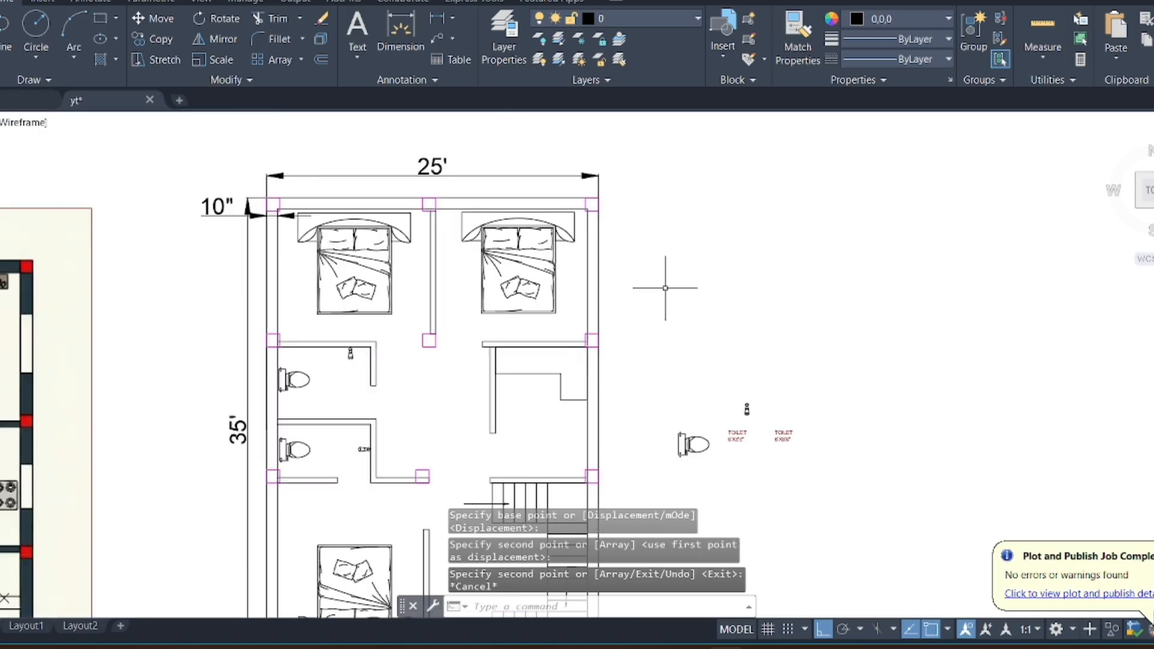
# Draw a horizontal ellipse by its centre in the open space between the lower bedroom's partition and the staircase
pyautogui.scroll(2, 563, 452)
pyautogui.scroll(-4, 637, 364)
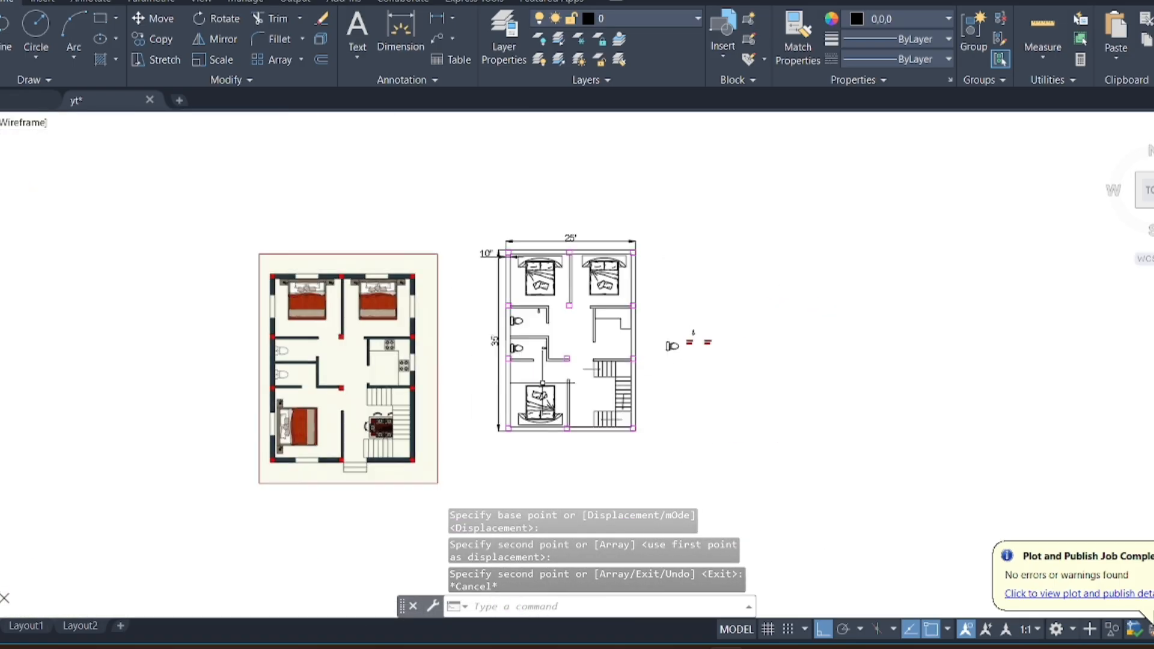
pyautogui.scroll(4, 624, 380)
pyautogui.scroll(-2, 426, 226)
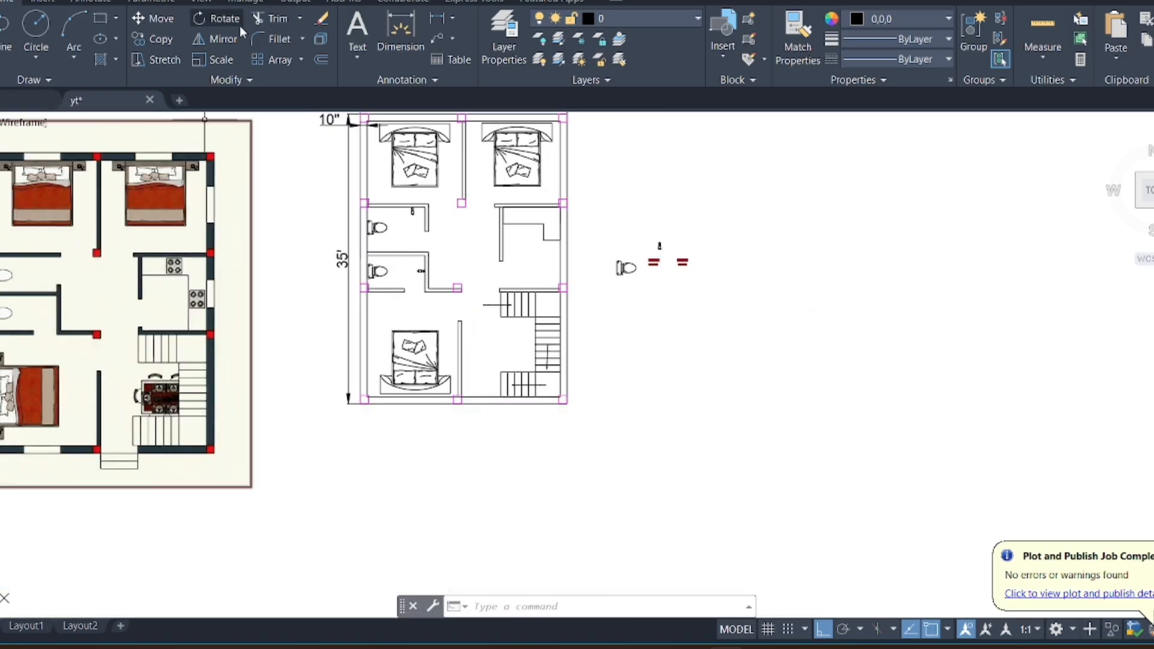
pyautogui.click(34, 59)
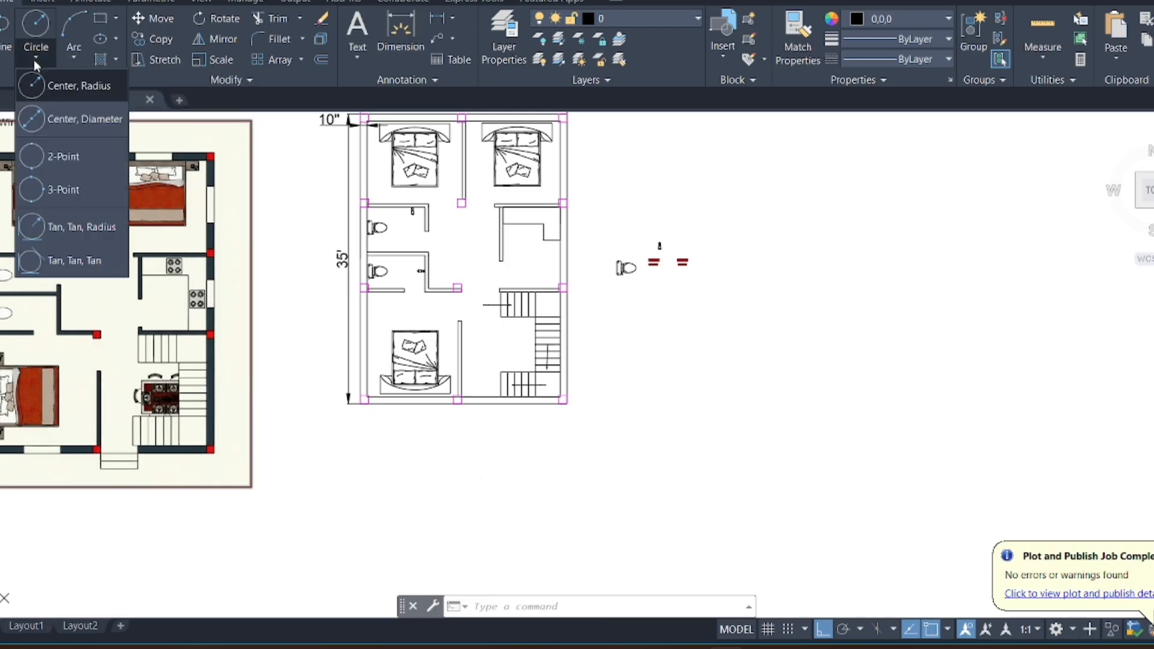
pyautogui.click(107, 36)
pyautogui.scroll(4, 521, 362)
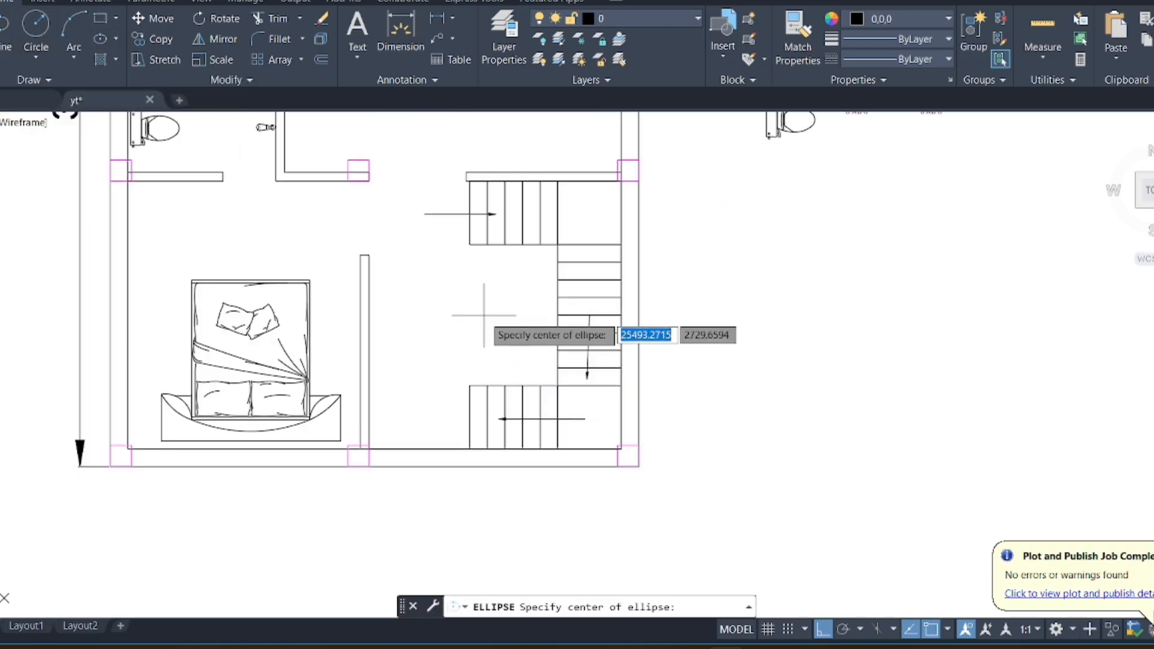
pyautogui.click(478, 328)
pyautogui.click(518, 316)
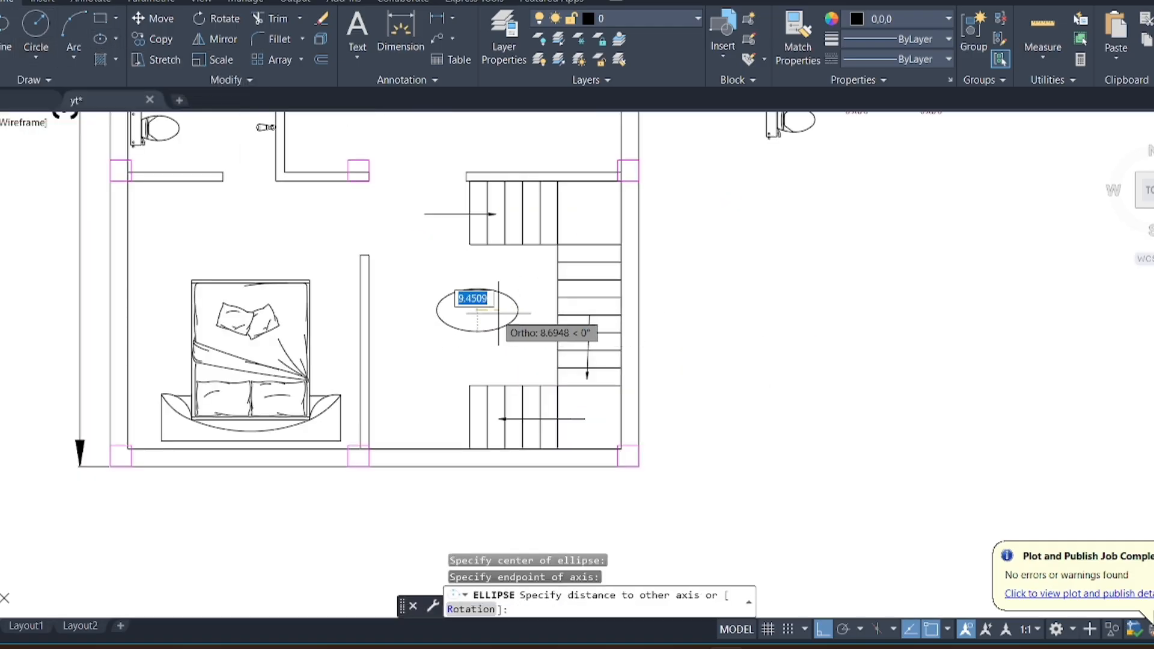
pyautogui.click(500, 305)
# Move the ellipse horizontally about 6 units toward the staircase
pyautogui.click(527, 301)
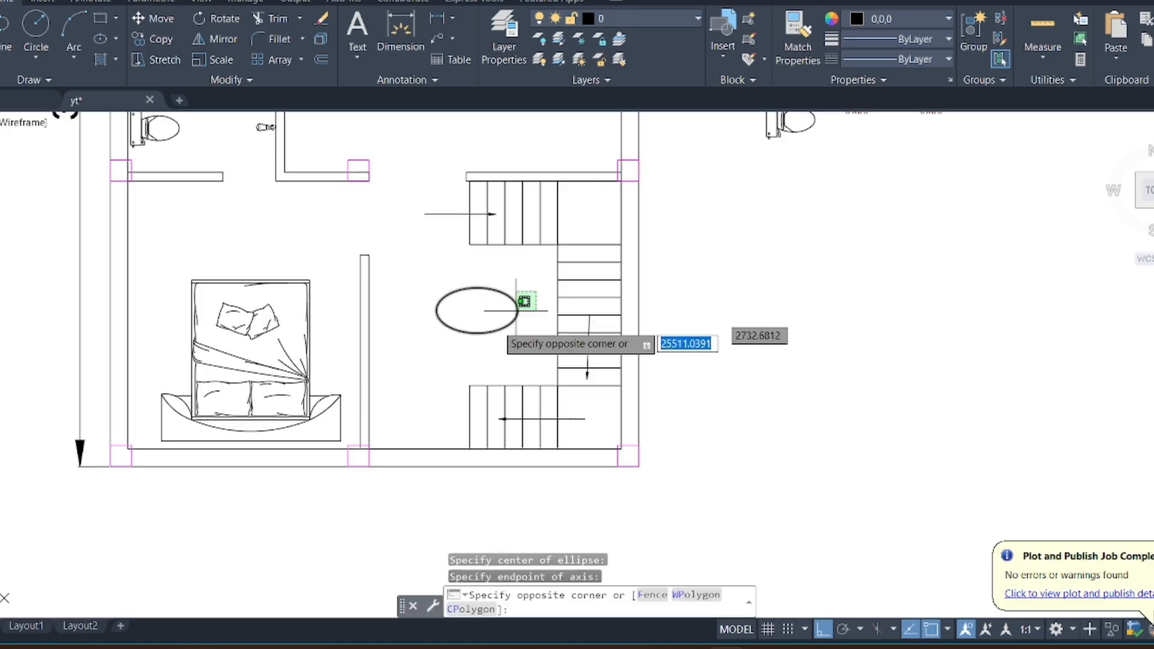
pyautogui.click(514, 311)
pyautogui.click(155, 20)
pyautogui.scroll(3, 496, 329)
pyautogui.click(479, 307)
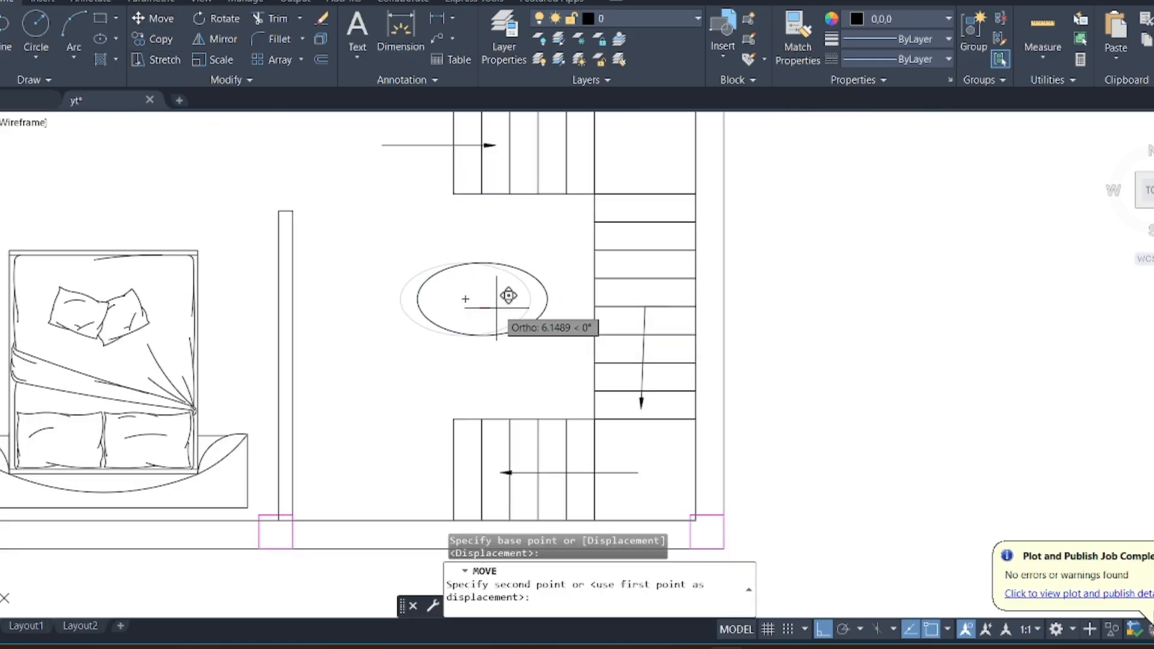
# Copy the spare TOILET 6'X8'6" label into the lower bedroom above the bed, with object snap and ortho off
pyautogui.scroll(-5, 576, 401)
pyautogui.scroll(4, 814, 242)
pyautogui.click(821, 228)
pyautogui.click(792, 263)
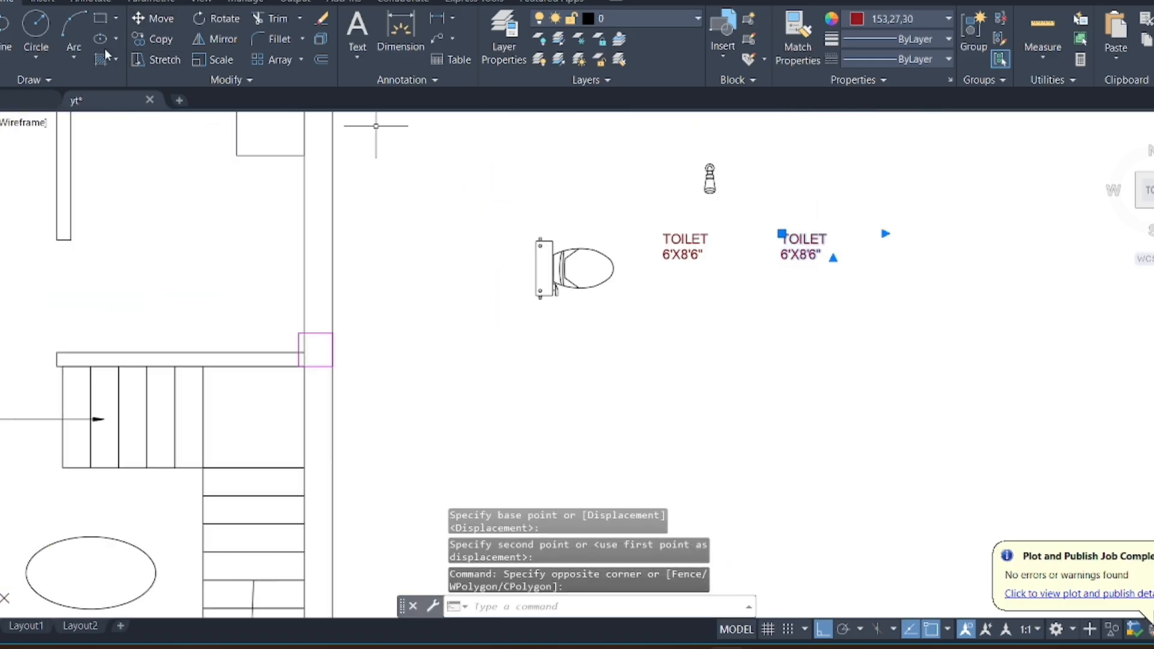
pyautogui.scroll(-4, 543, 235)
pyautogui.click(167, 43)
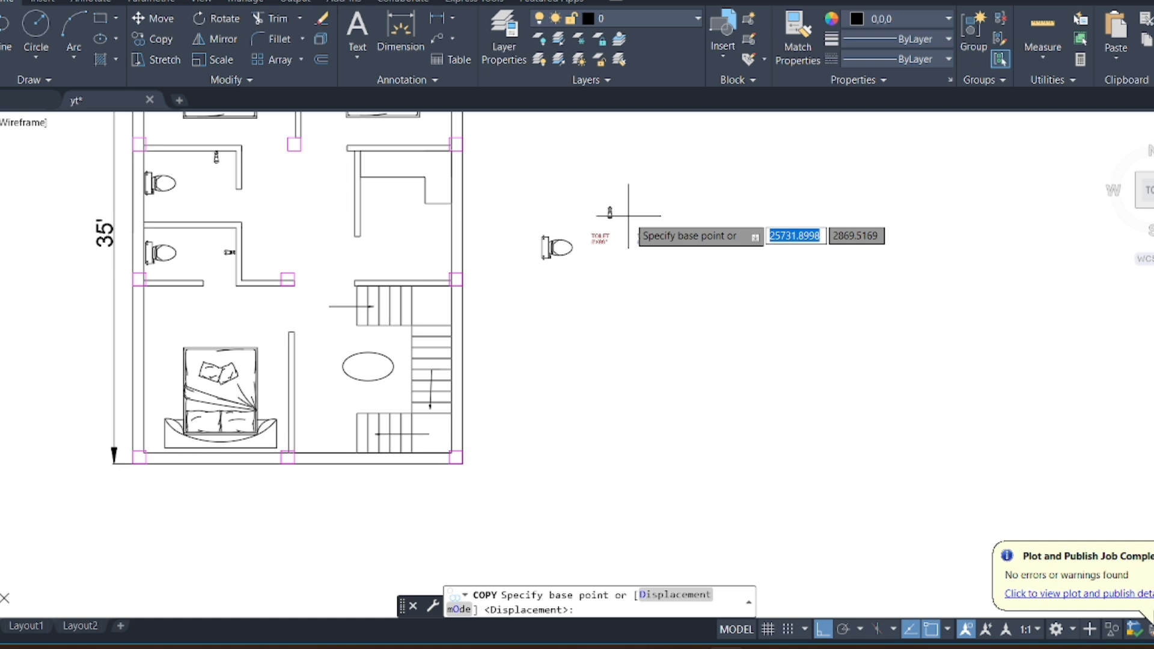
pyautogui.click(643, 244)
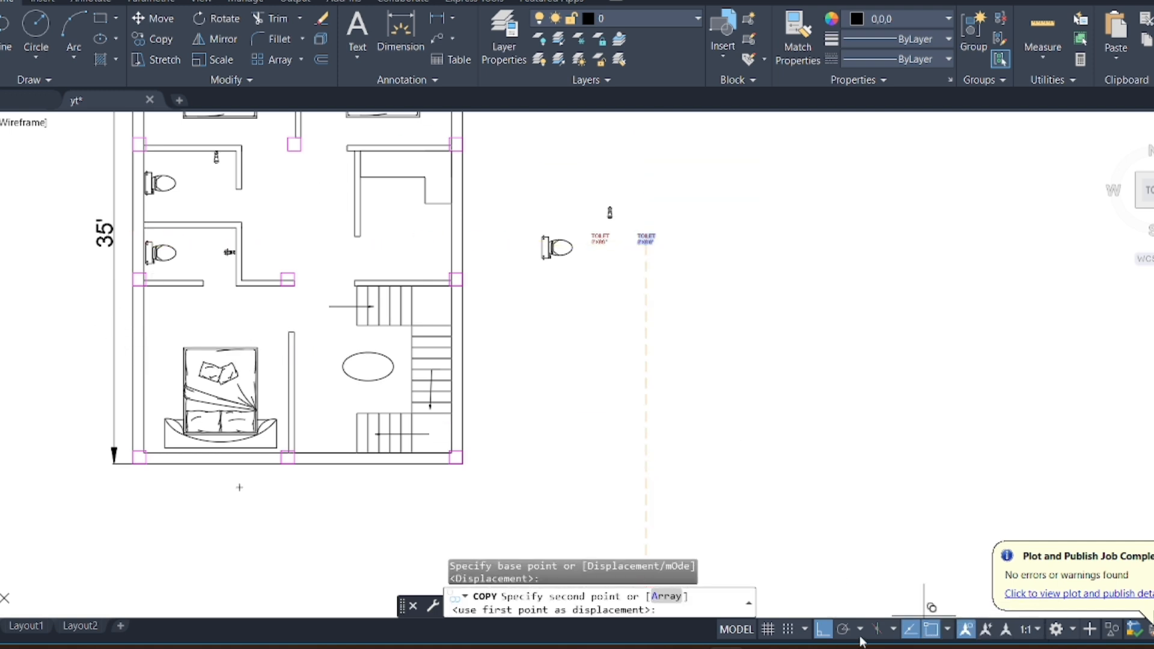
pyautogui.click(931, 629)
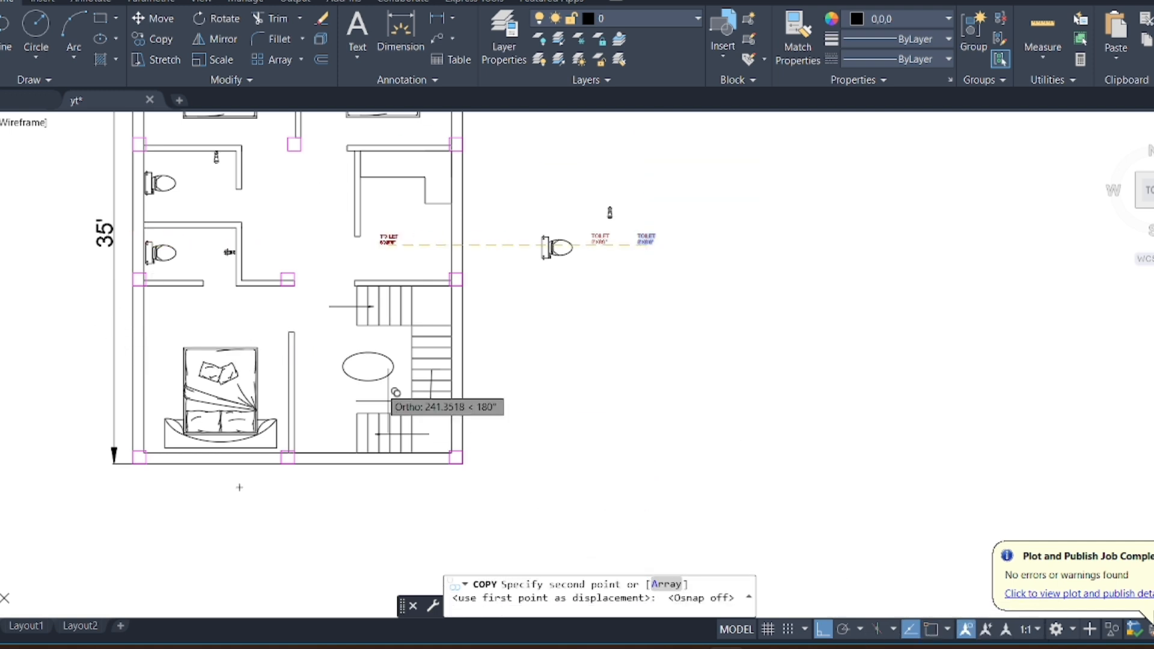
pyautogui.click(821, 632)
pyautogui.scroll(2, 213, 339)
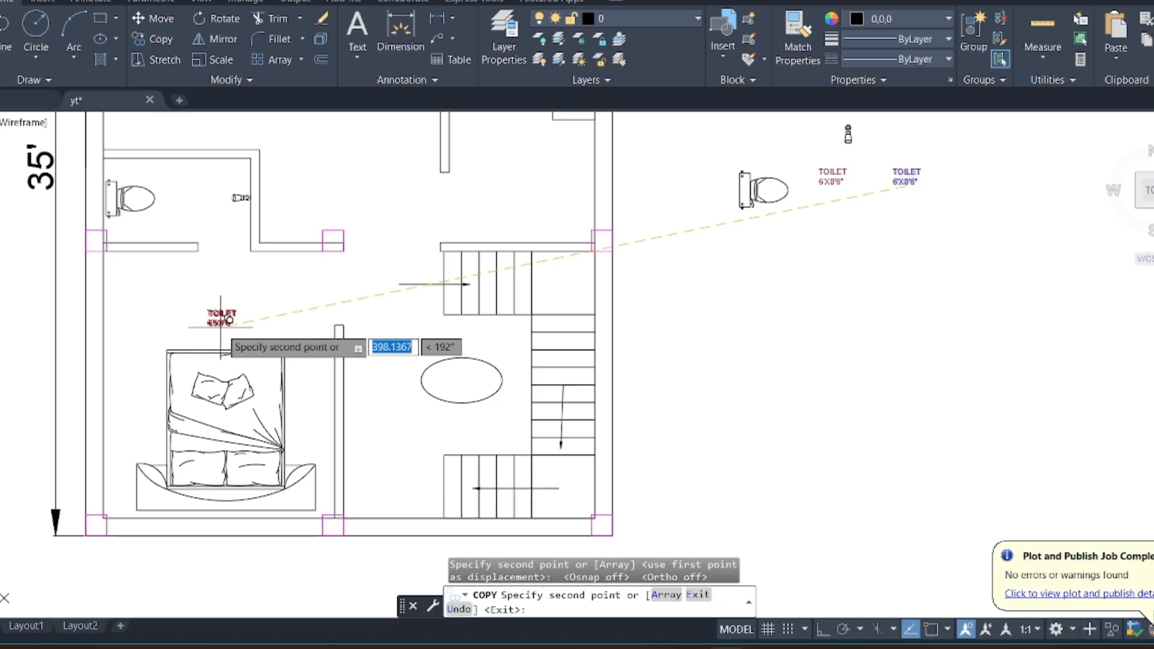
pyautogui.press('Escape')
pyautogui.doubleClick(221, 327)
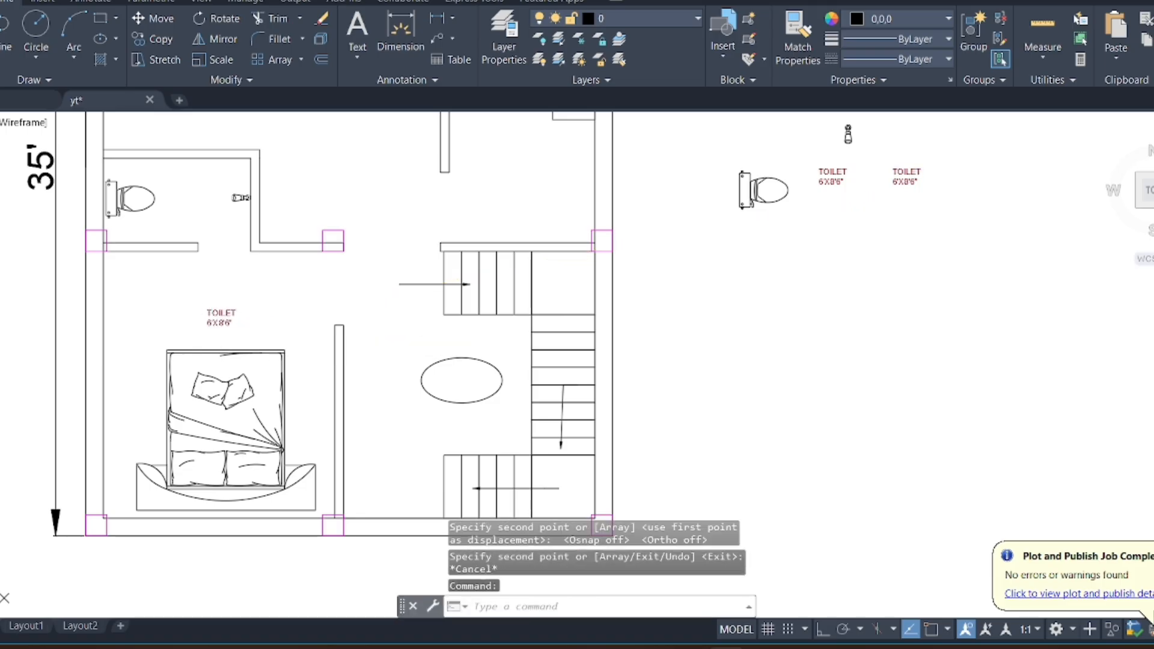
pyautogui.click(229, 343)
# Turn object snap and ortho on and dimension the lower bedroom's inner length vertically, placing the dimension just inside the left wall
pyautogui.click(421, 25)
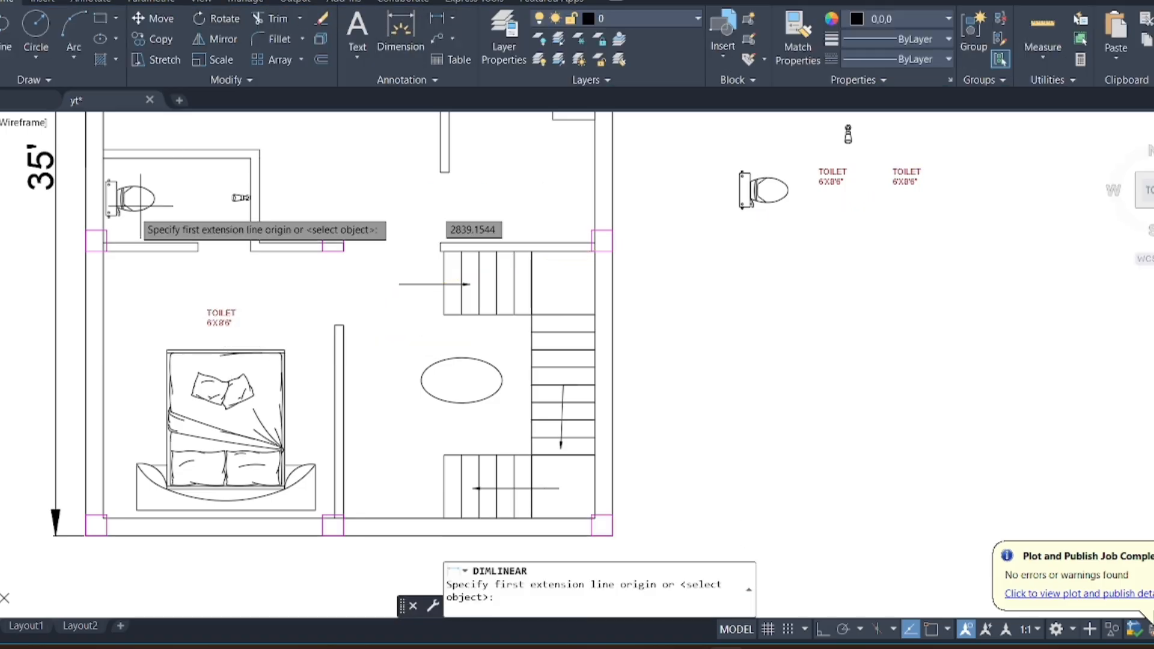
pyautogui.scroll(4, 103, 263)
pyautogui.click(440, 20)
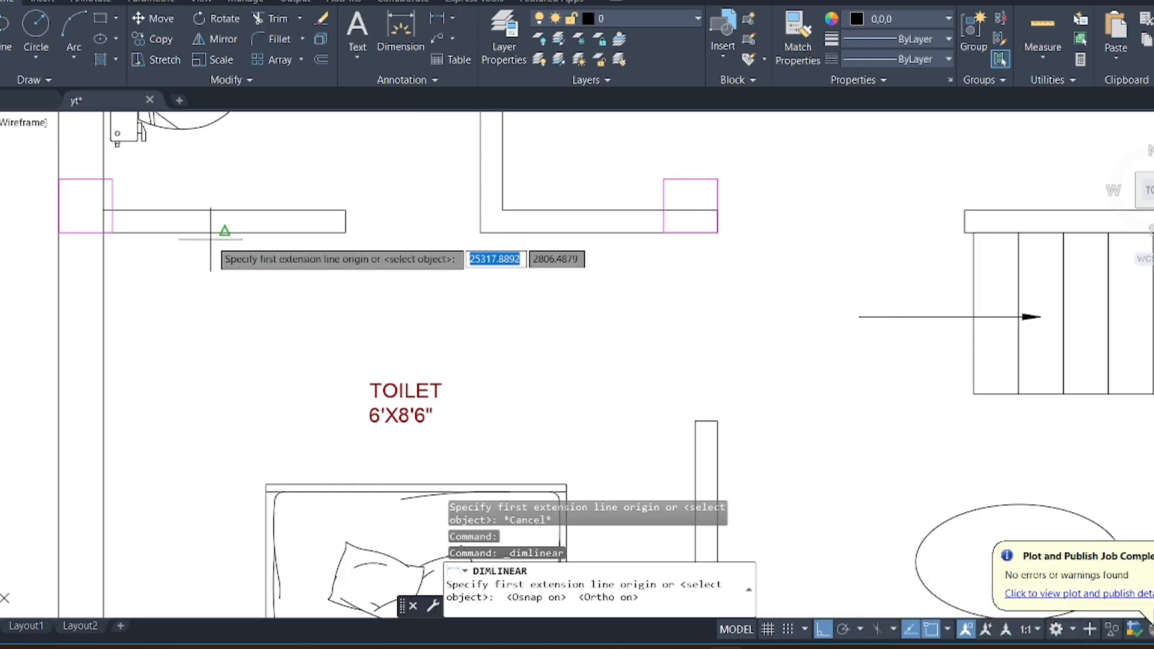
pyautogui.click(103, 233)
pyautogui.scroll(-4, 162, 181)
pyautogui.scroll(4, 137, 471)
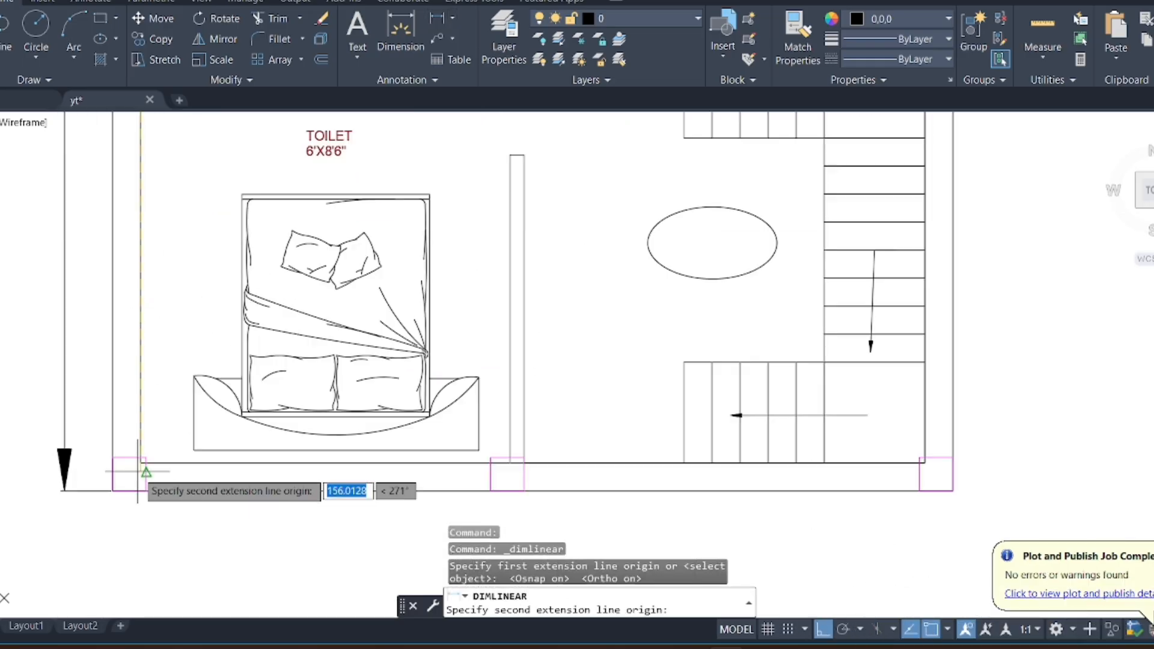
pyautogui.click(143, 458)
pyautogui.click(190, 430)
pyautogui.scroll(-4, 212, 425)
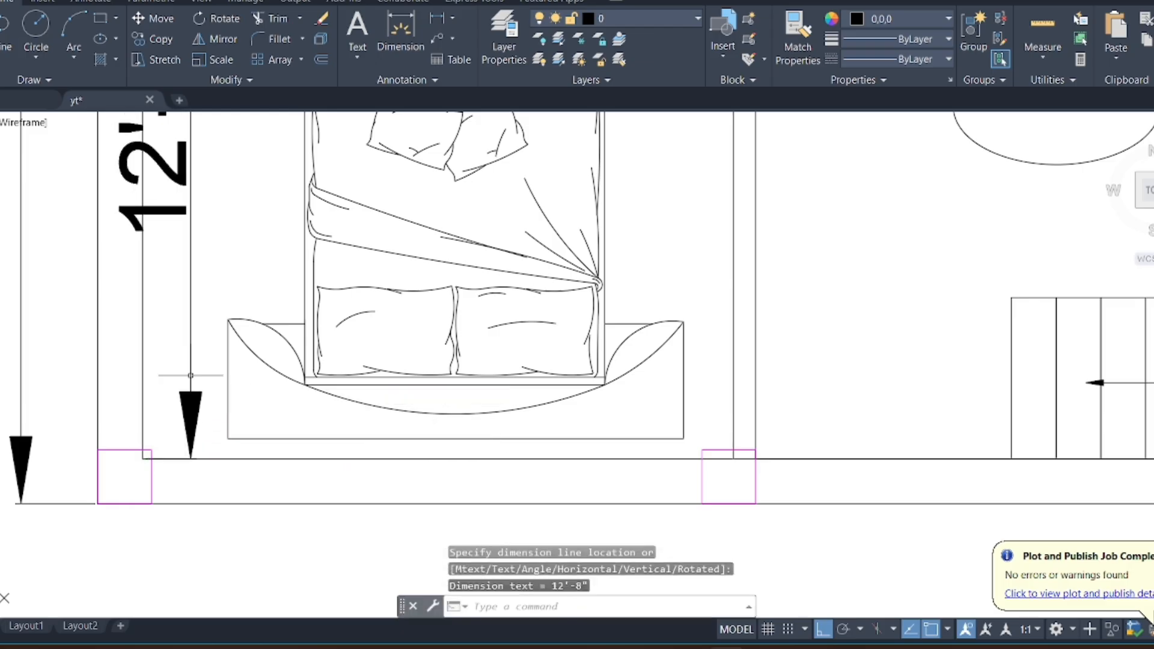
# Dimension the lower bedroom's inner width from the left wall to the partition, placing the dimension just above the bottom wall
pyautogui.scroll(2, 291, 246)
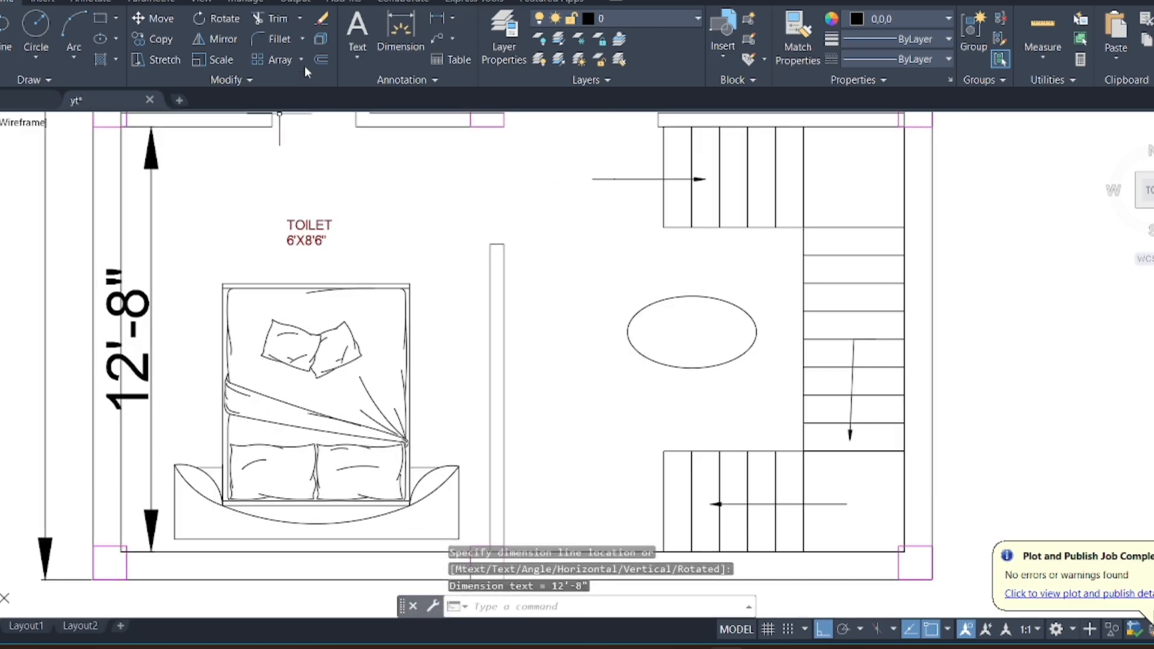
pyautogui.click(438, 20)
pyautogui.scroll(3, 123, 552)
pyautogui.click(123, 551)
pyautogui.scroll(-4, 122, 551)
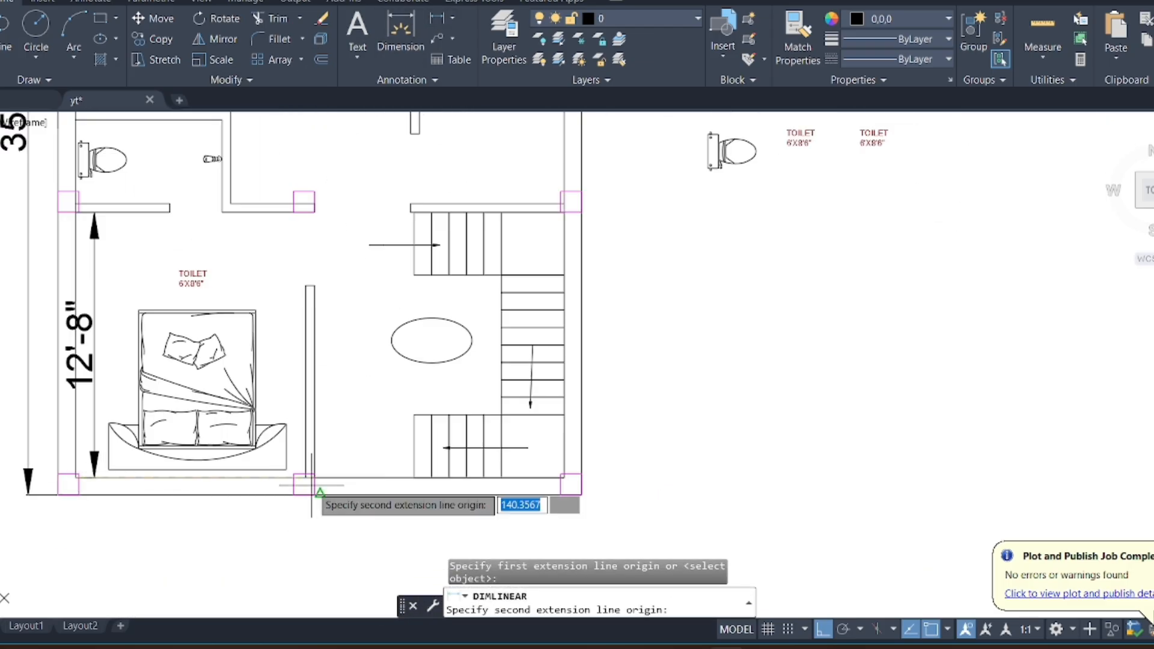
pyautogui.scroll(3, 312, 485)
pyautogui.click(289, 472)
pyautogui.click(295, 436)
# Change the size line of the lower bedroom's text label to 12'8"X11'
pyautogui.scroll(-3, 216, 412)
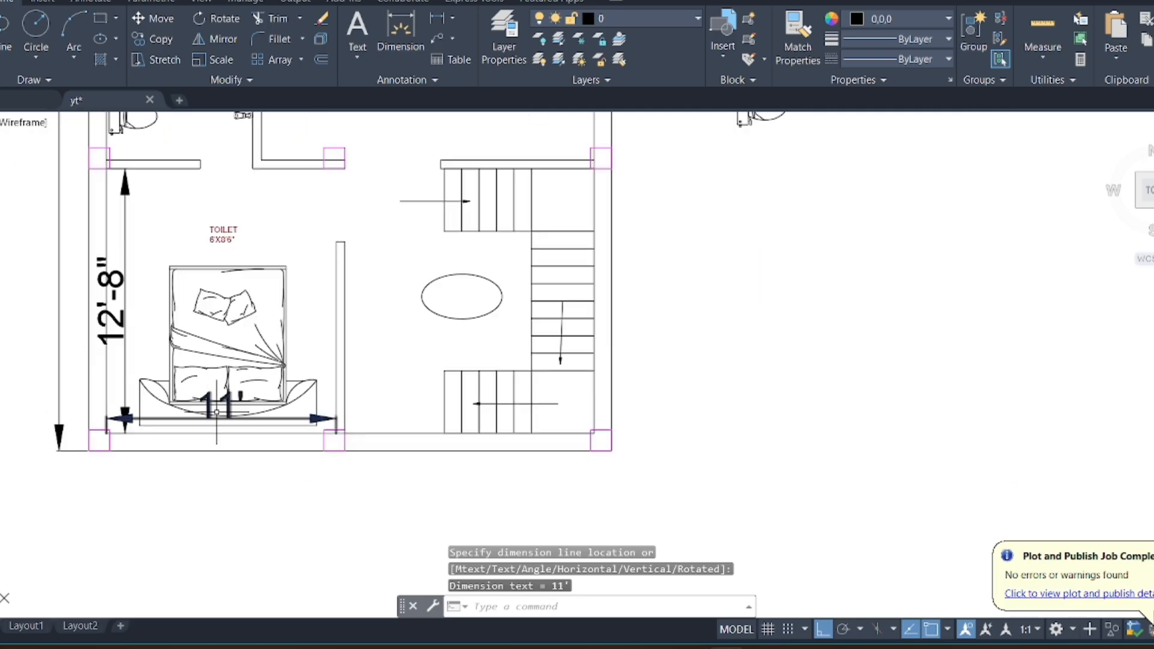
pyautogui.scroll(2, 225, 227)
pyautogui.doubleClick(235, 244)
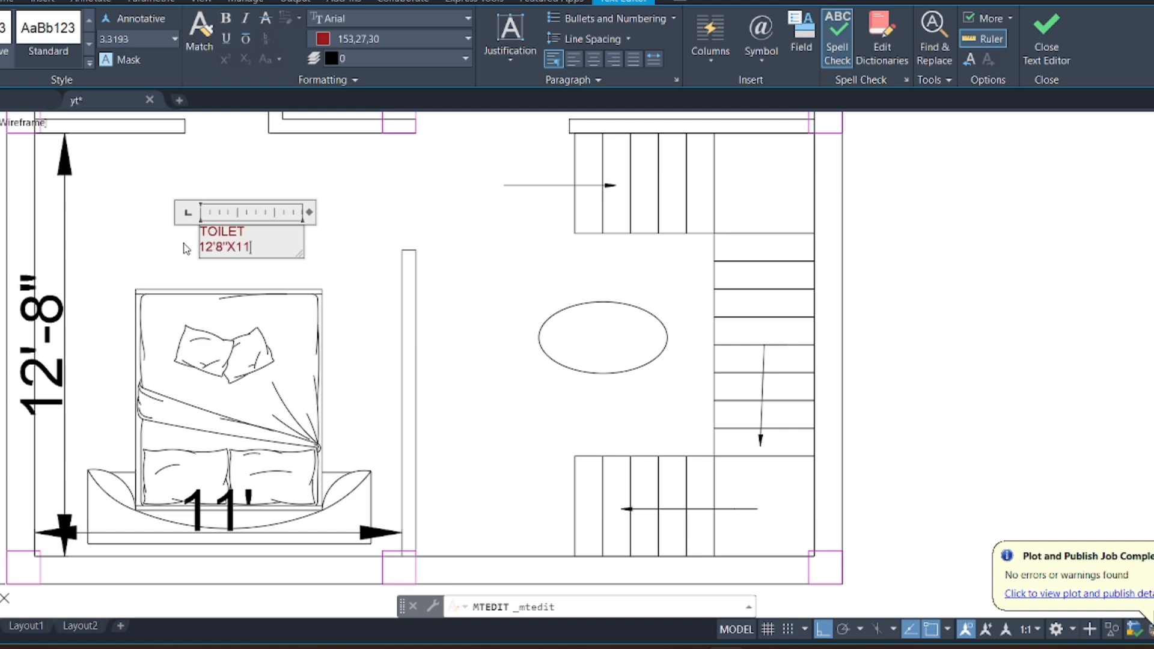
pyautogui.press('Escape')
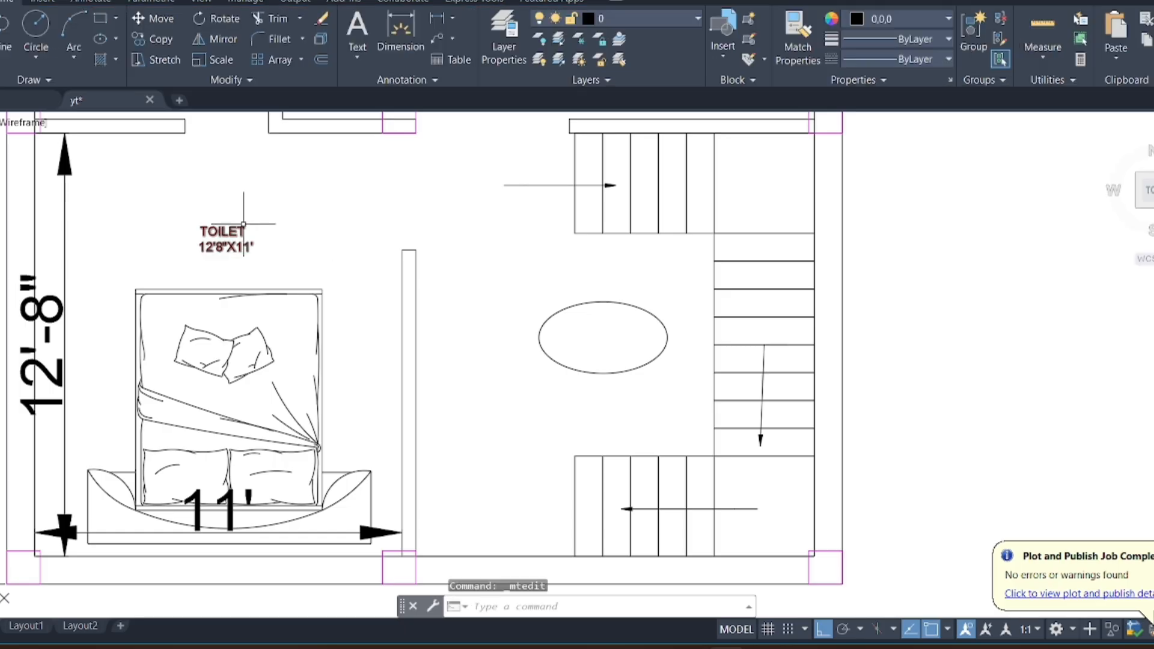
# Replace TOILET in the lower bedroom's label with "BEDROOM." on its own line above the size, and select the label
pyautogui.doubleClick(225, 239)
pyautogui.scroll(2, 245, 230)
pyautogui.moveTo(247, 230); pyautogui.dragTo(186, 231)
pyautogui.write('B')
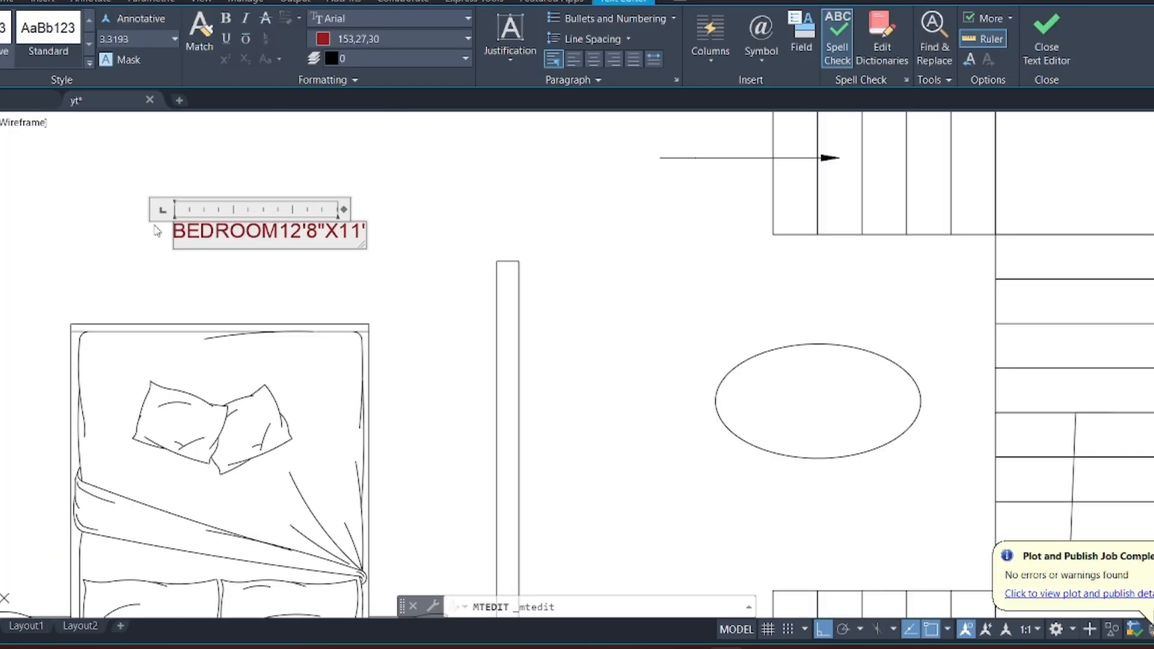
pyautogui.write('EDROOM.')
pyautogui.press('Return')
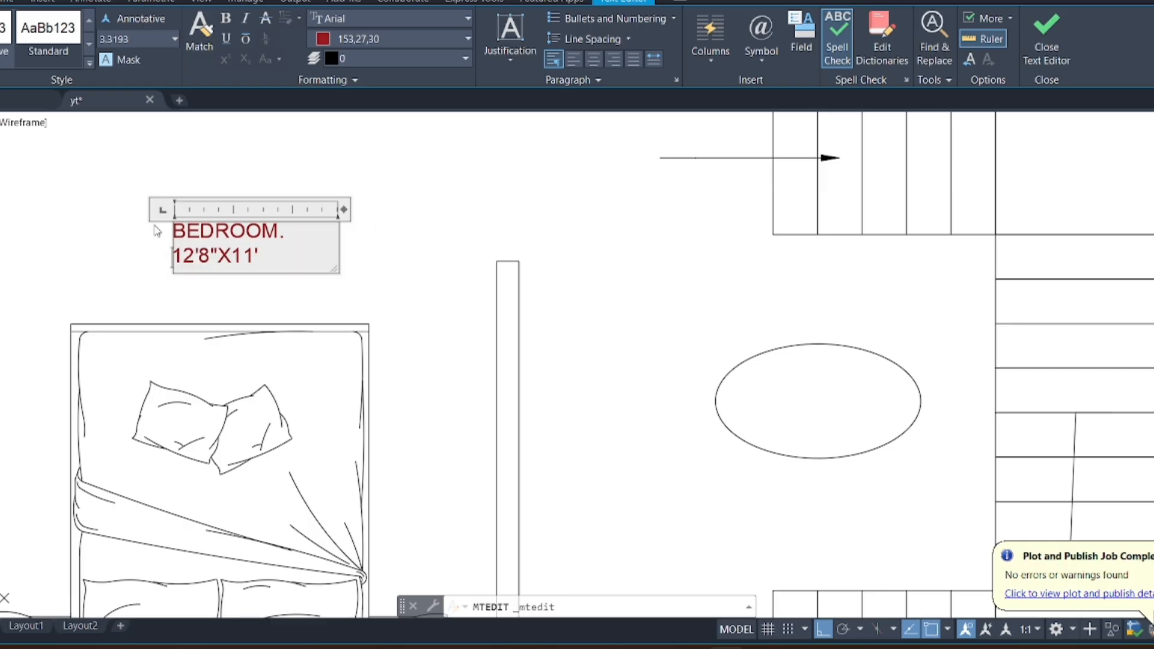
pyautogui.click(421, 218)
pyautogui.click(407, 201)
pyautogui.click(110, 304)
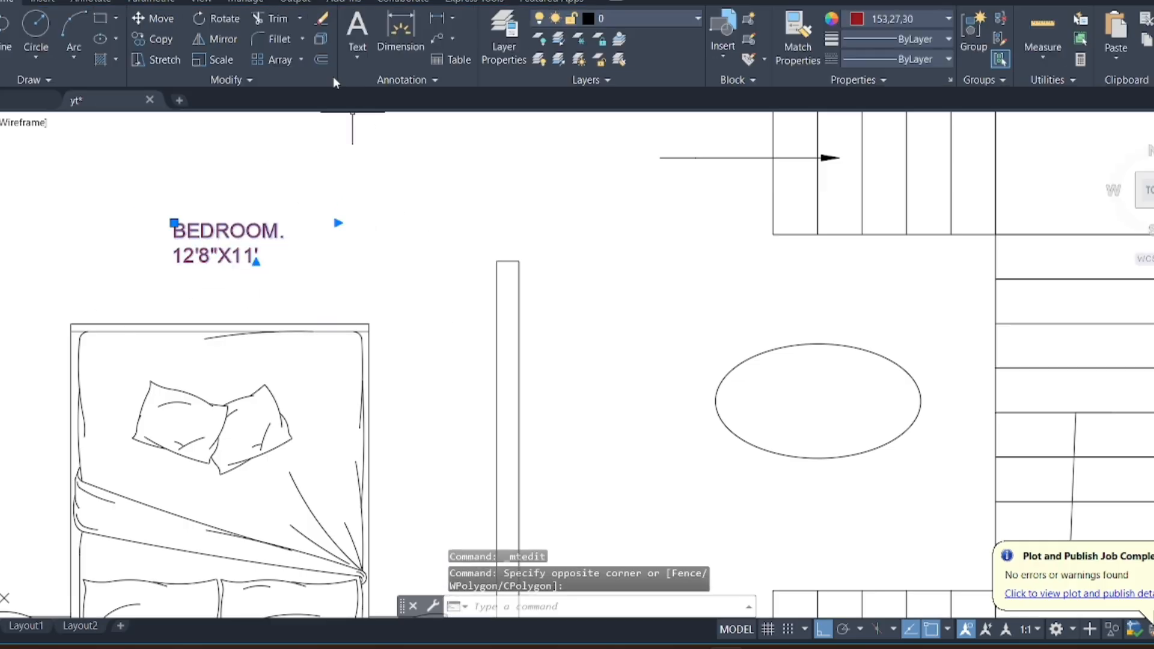
# Scale the lower bedroom's label up to about twice its size and delete the room's inner length and width dimensions
pyautogui.click(213, 59)
pyautogui.click(198, 228)
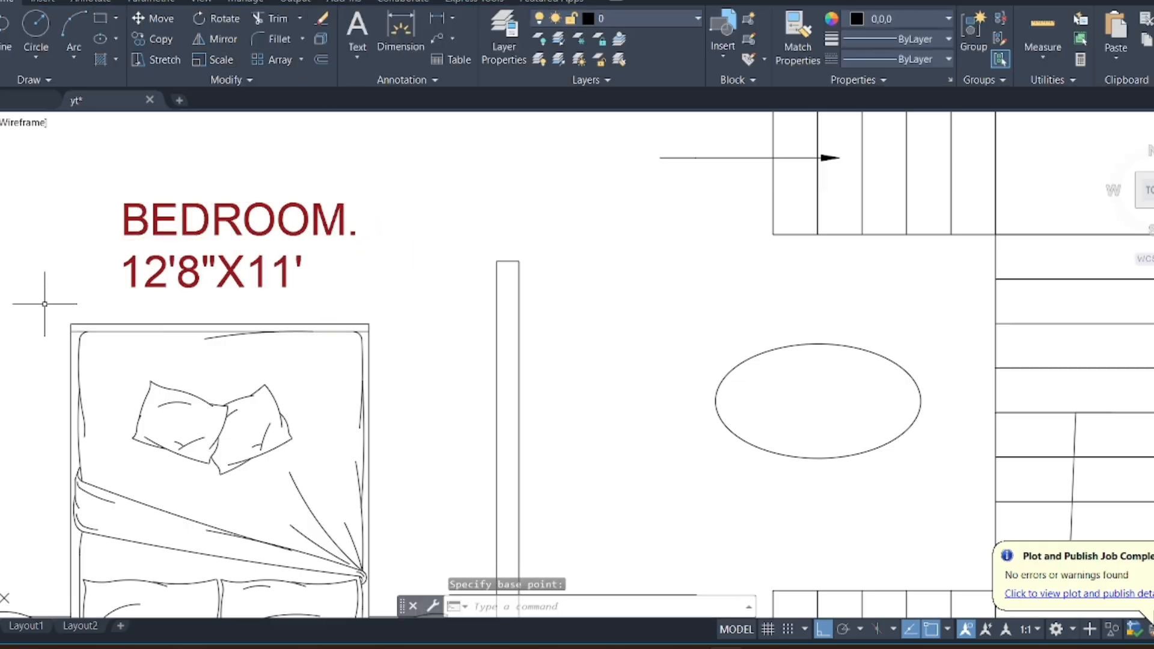
pyautogui.scroll(-4, 473, 271)
pyautogui.scroll(2, 287, 397)
pyautogui.click(296, 370)
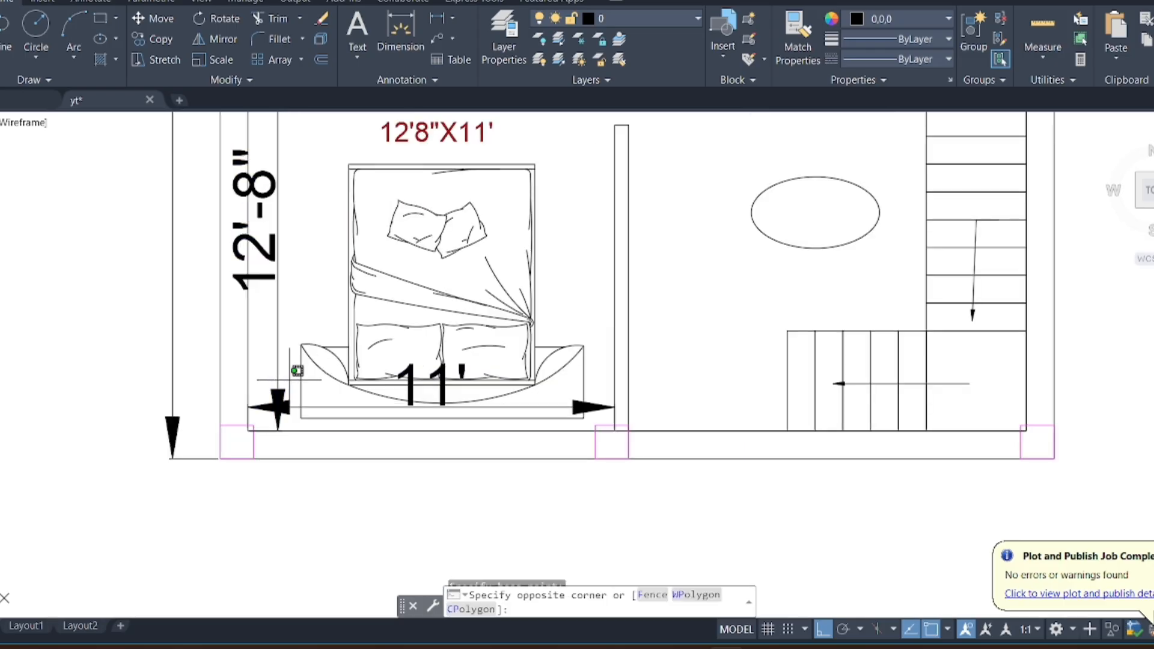
pyautogui.click(274, 411)
pyautogui.press('Delete')
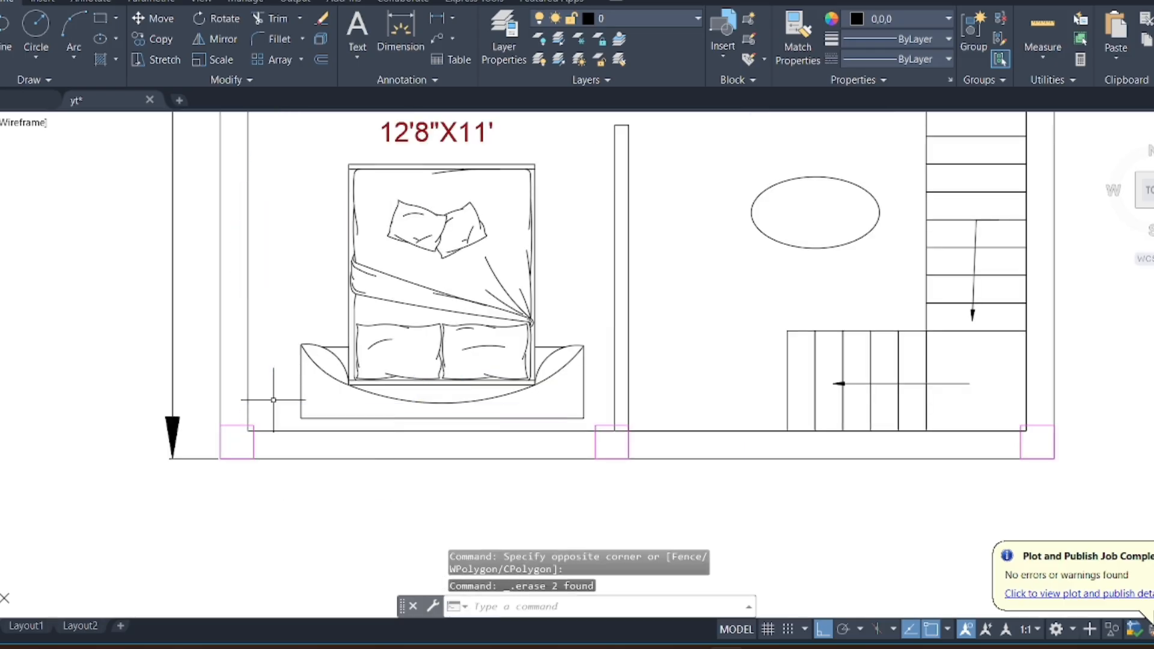
# Copy the lower bedroom's label into the lower toilet, between its fixtures, with object snap and ortho turned off
pyautogui.scroll(-5, 461, 439)
pyautogui.scroll(5, 501, 361)
pyautogui.click(460, 428)
pyautogui.click(397, 461)
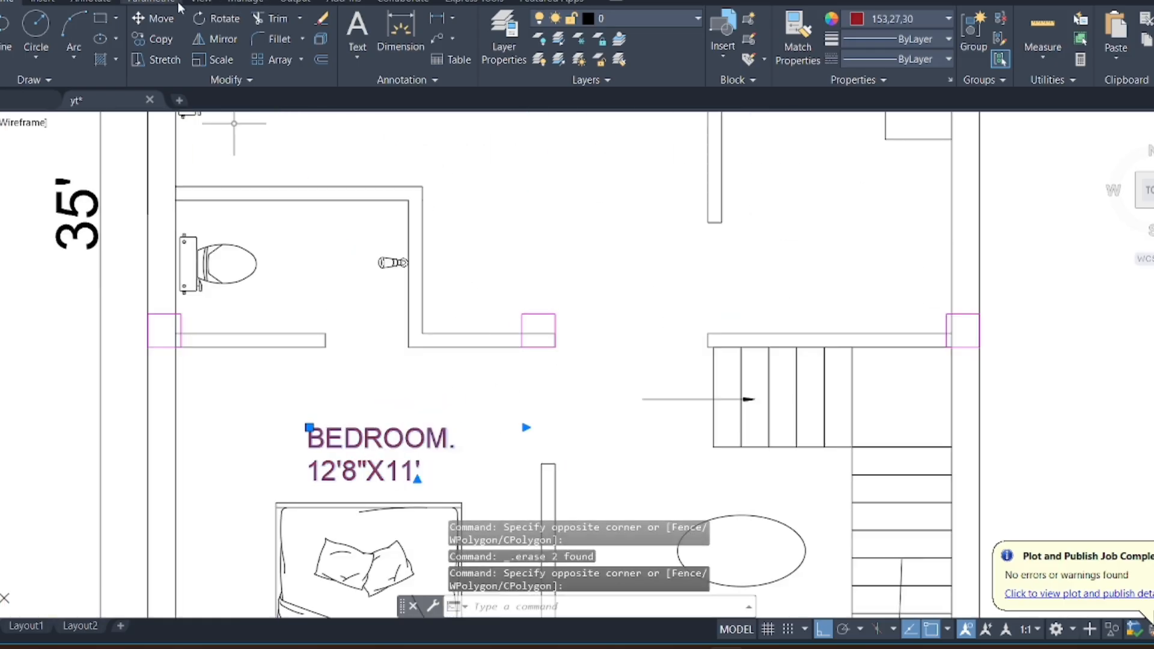
pyautogui.click(157, 46)
pyautogui.click(368, 460)
pyautogui.scroll(2, 342, 276)
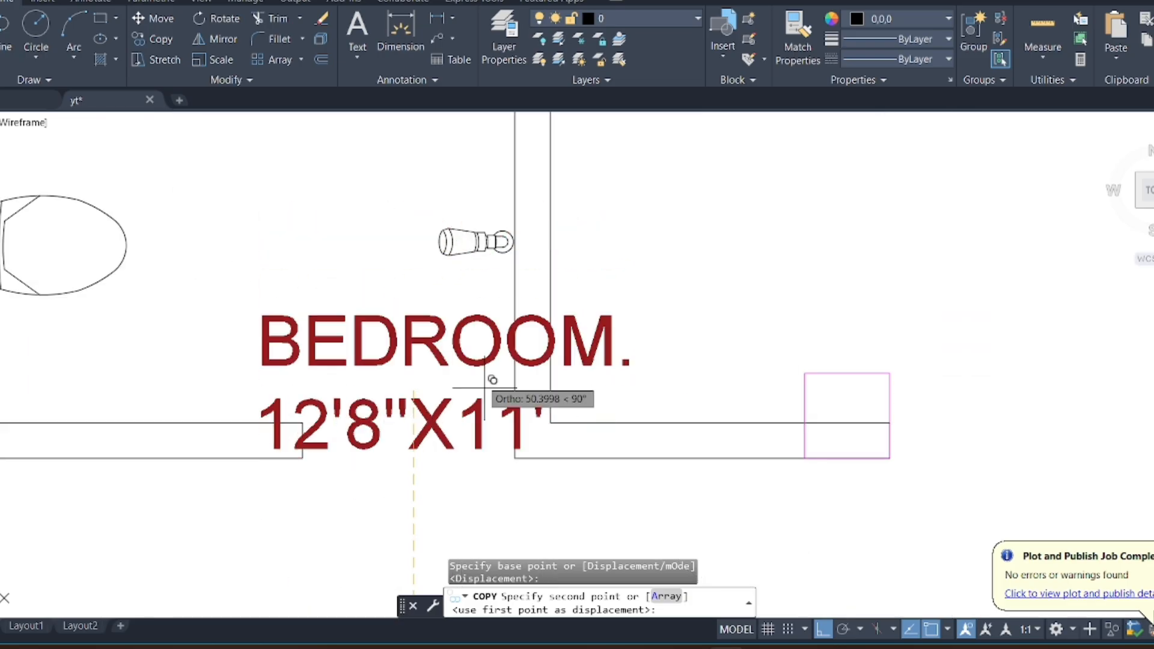
pyautogui.scroll(-1, 479, 361)
pyautogui.click(932, 631)
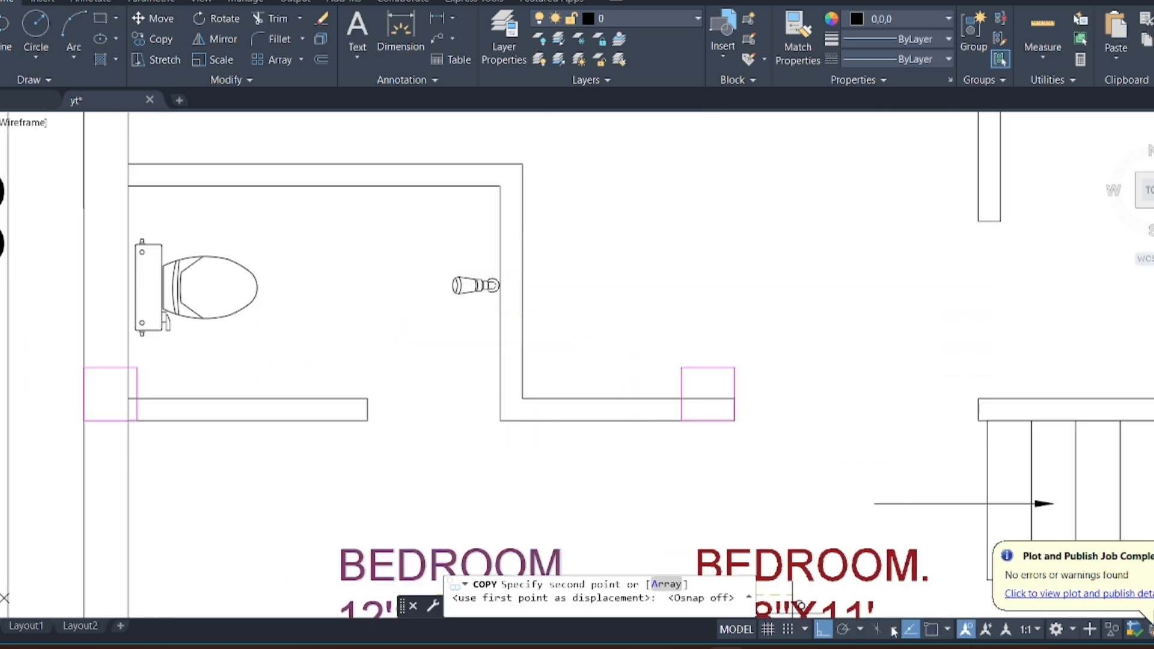
pyautogui.click(823, 629)
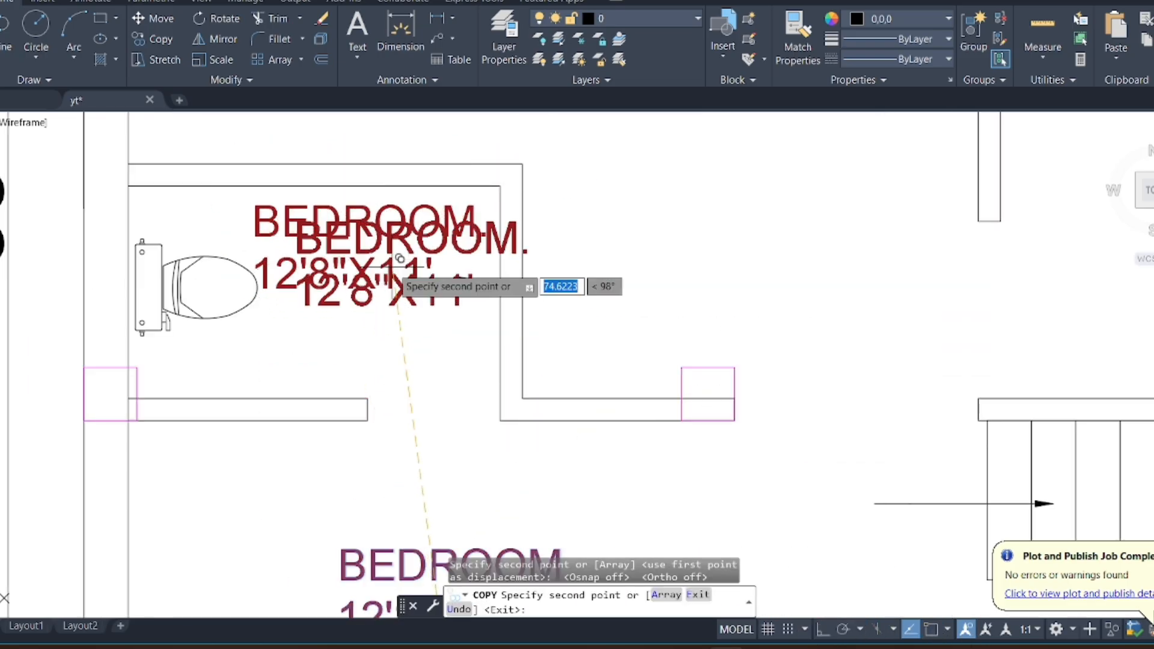
pyautogui.press('Escape')
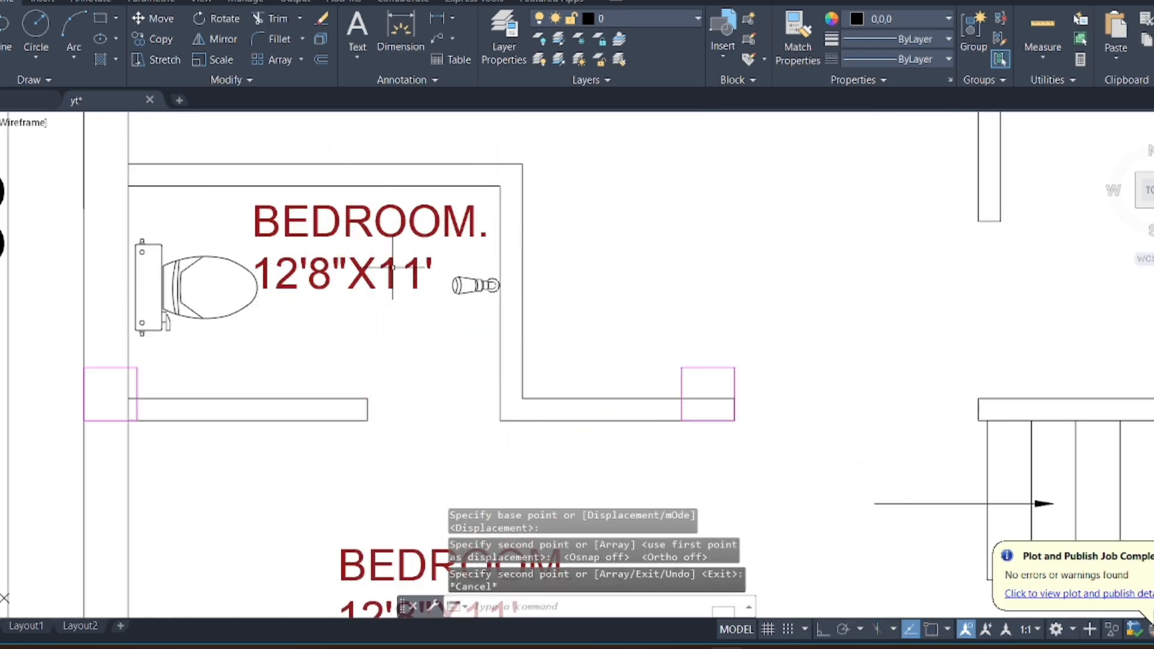
# Turn object snap on and dimension the lower toilet's inner width, placing the dimension along its upper wall
pyautogui.click(445, 18)
pyautogui.click(932, 630)
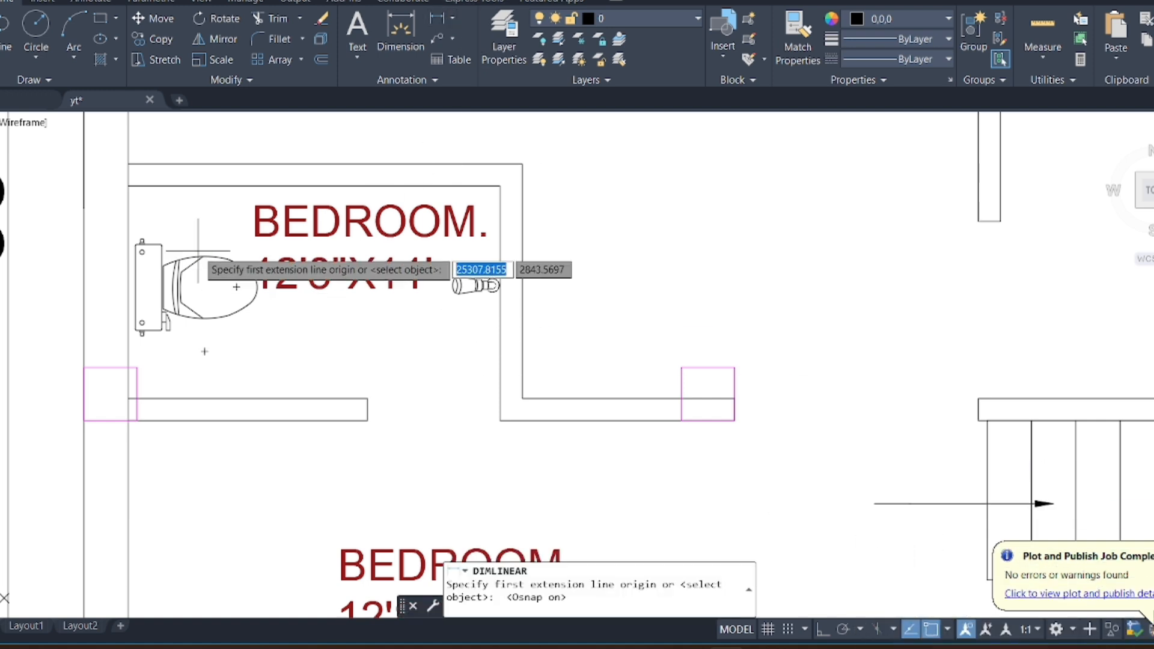
pyautogui.click(128, 186)
pyautogui.click(500, 186)
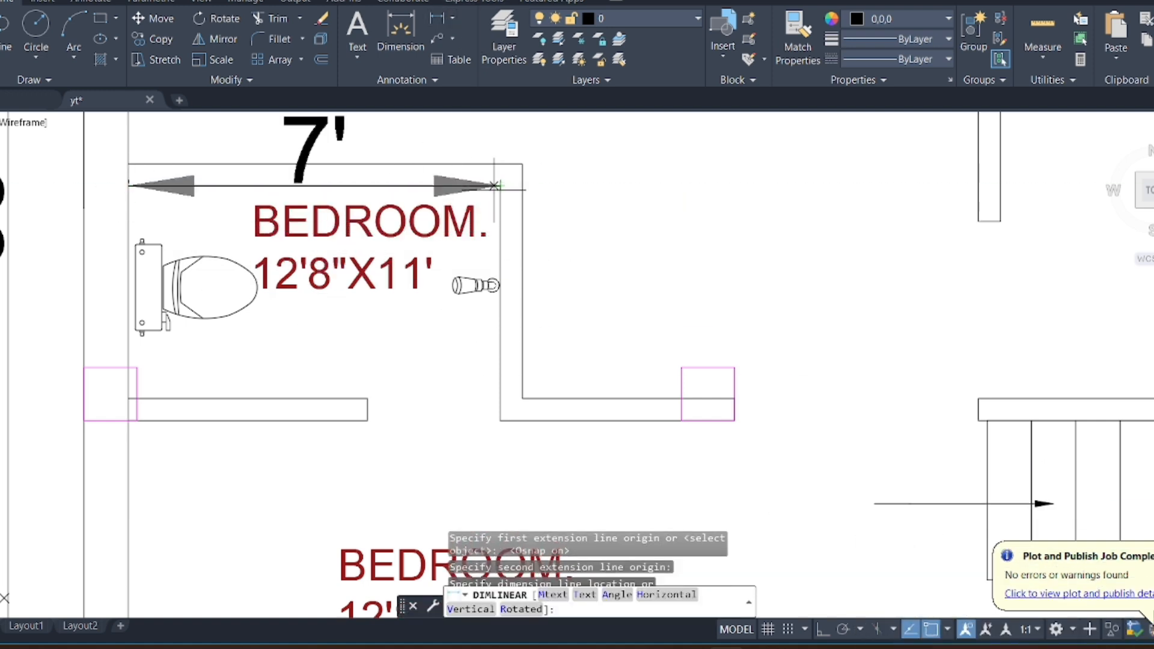
pyautogui.click(415, 186)
# Dimension the lower toilet's length vertically between its upper and lower walls, placing the dimension just inside the outer wall
pyautogui.press('Return')
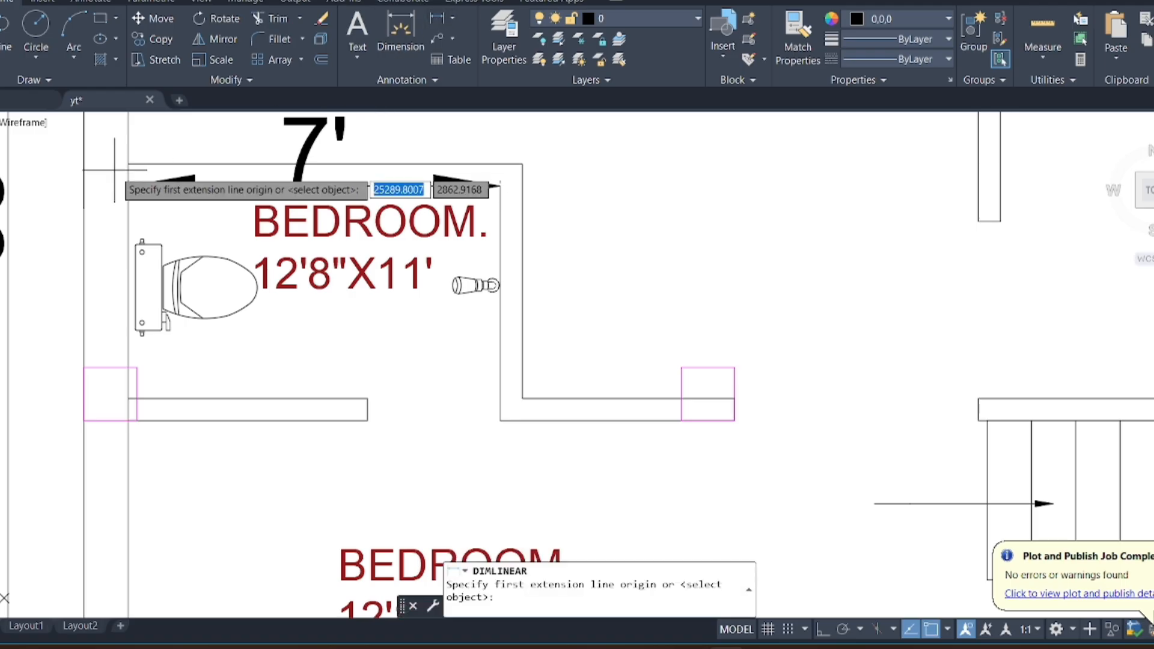
pyautogui.click(128, 163)
pyautogui.click(129, 398)
pyautogui.click(168, 337)
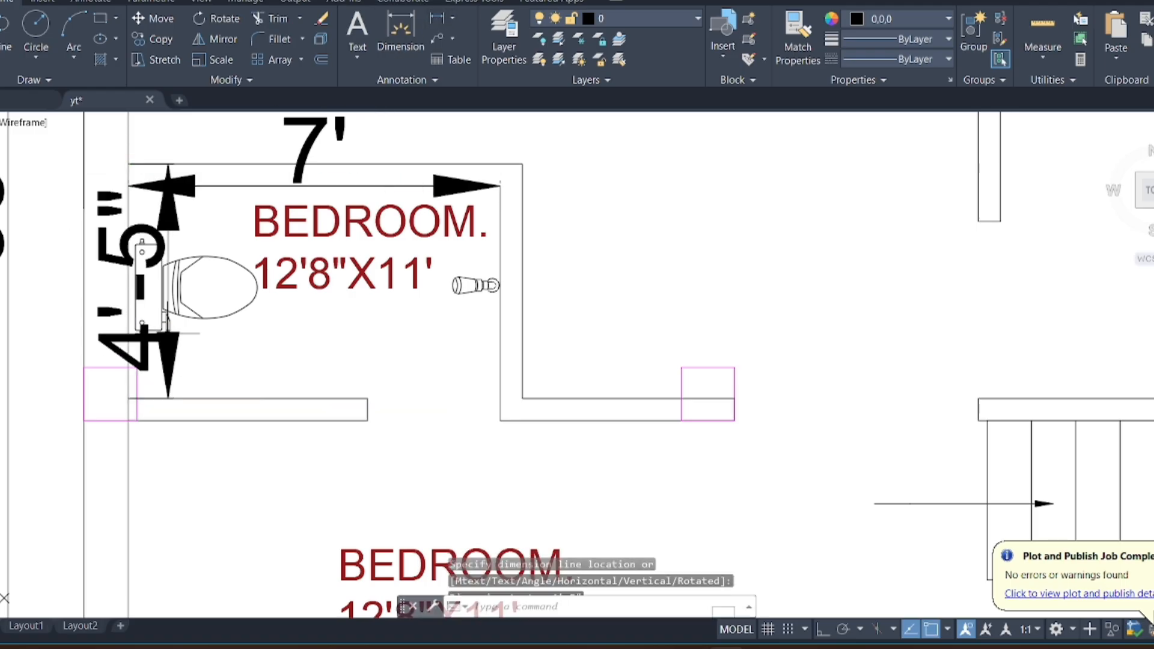
# Change the lower toilet's copied label to "A.TOILET." with the size line 7'X4'5"
pyautogui.doubleClick(314, 272)
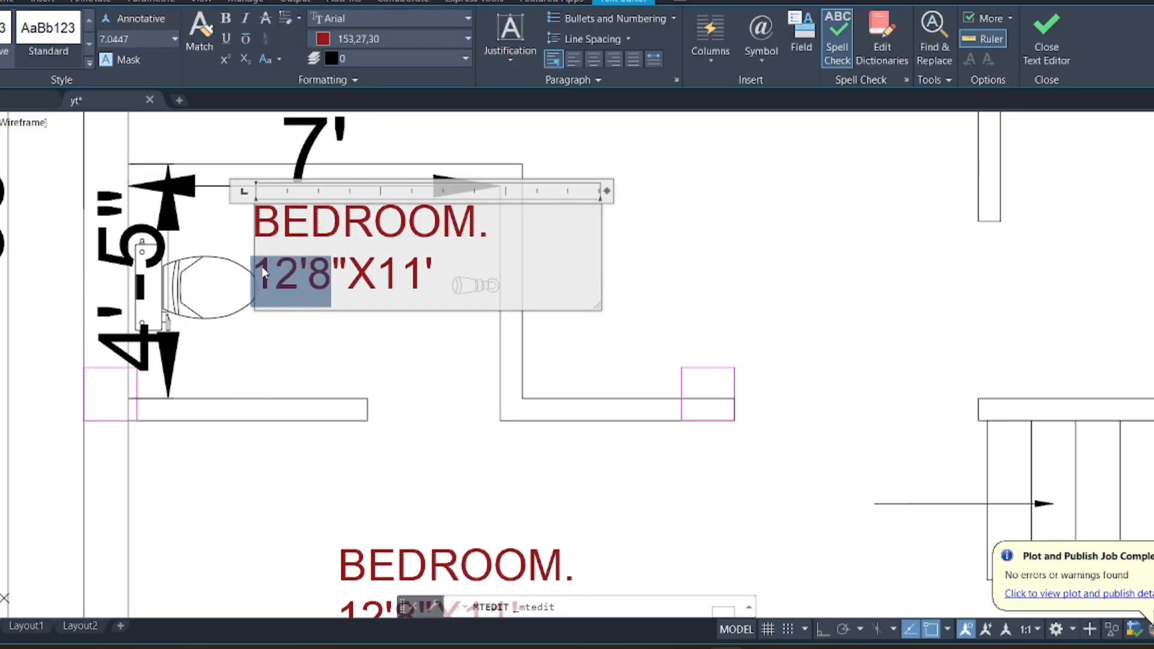
pyautogui.press('Delete')
pyautogui.press('Delete')
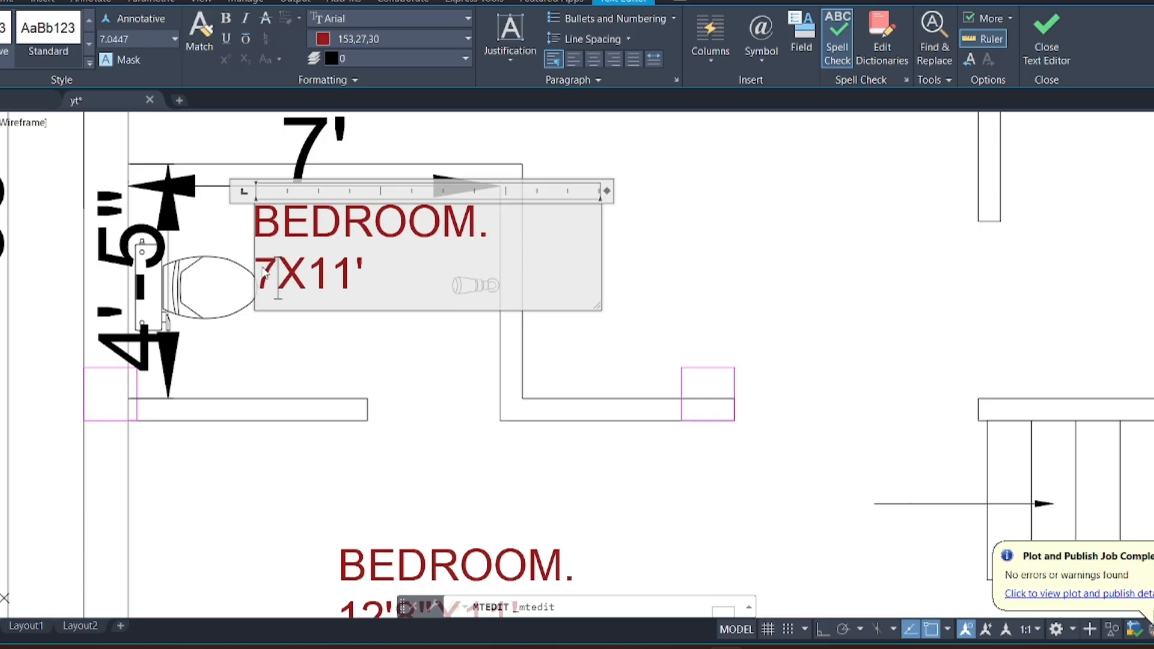
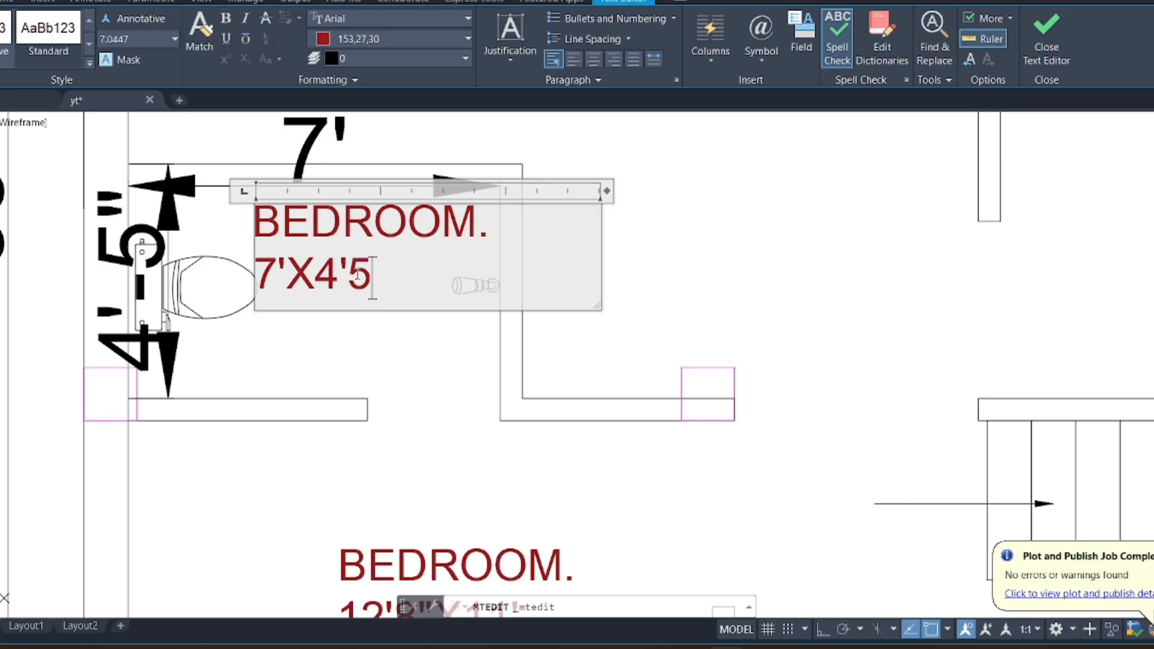
pyautogui.moveTo(253, 223); pyautogui.dragTo(538, 225)
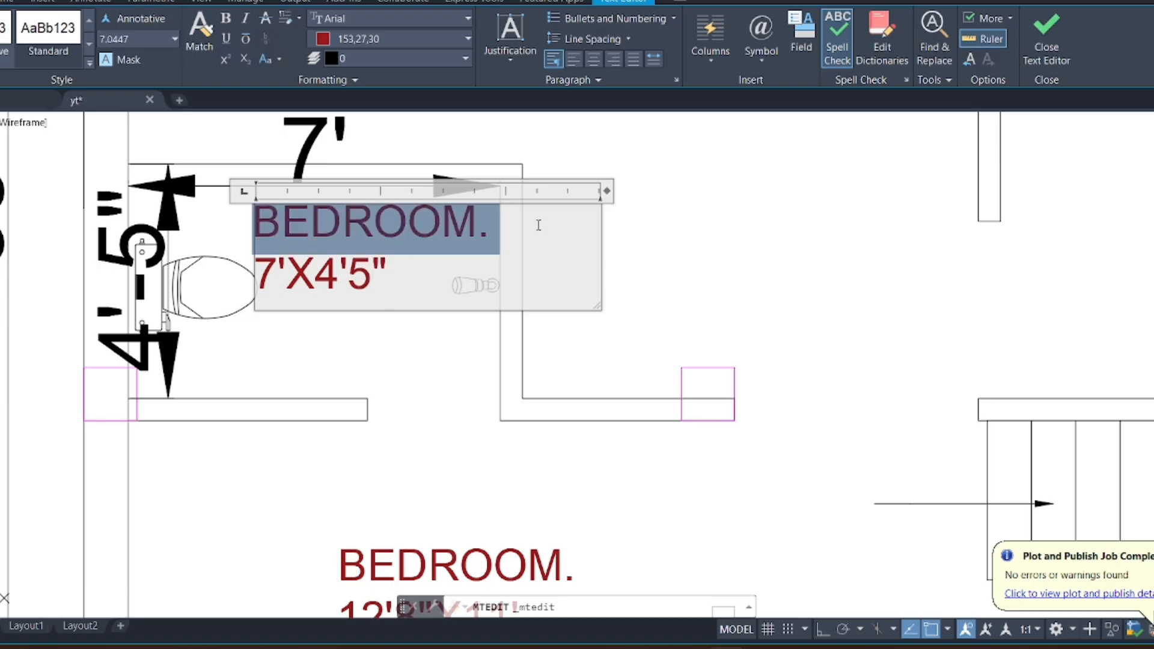
pyautogui.write('TOILET.')
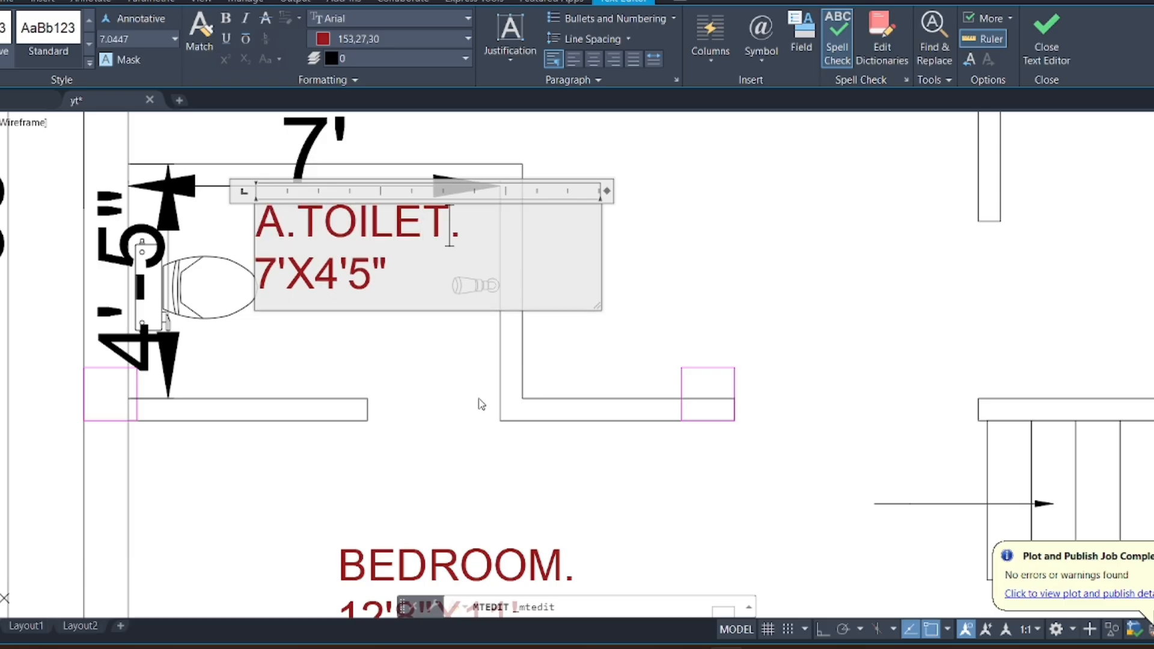
pyautogui.click(481, 405)
# Copy the lower toilet's label into the upper toilet, beside the toilet seat
pyautogui.click(357, 273)
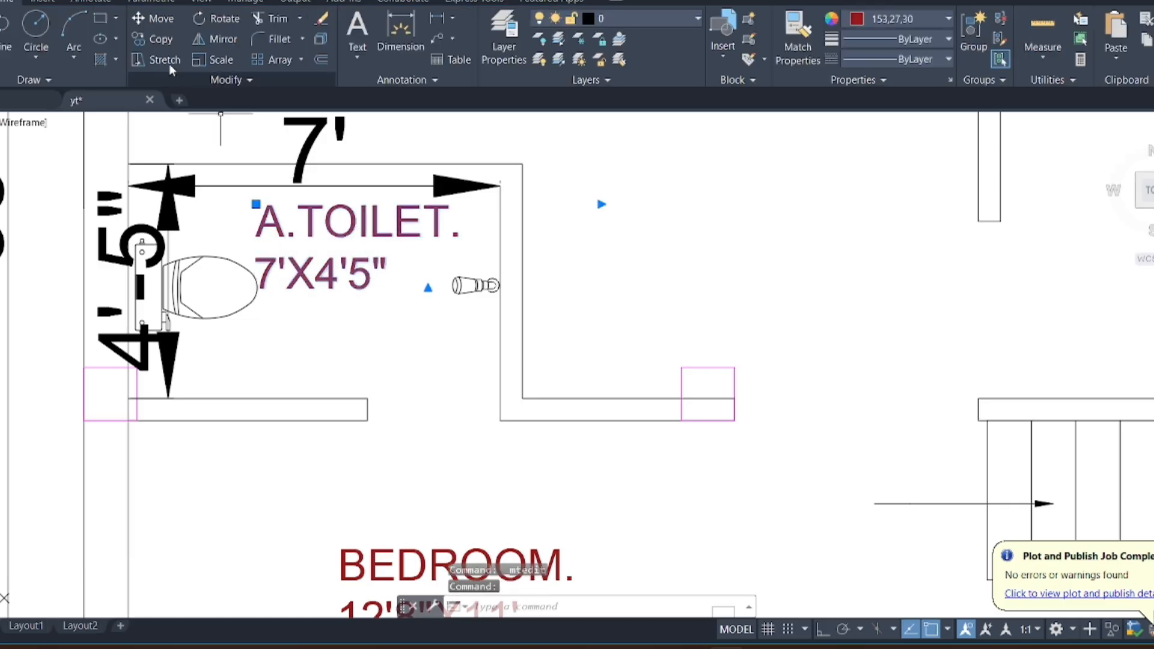
pyautogui.click(161, 40)
pyautogui.scroll(-6, 406, 421)
pyautogui.click(405, 403)
pyautogui.scroll(4, 398, 362)
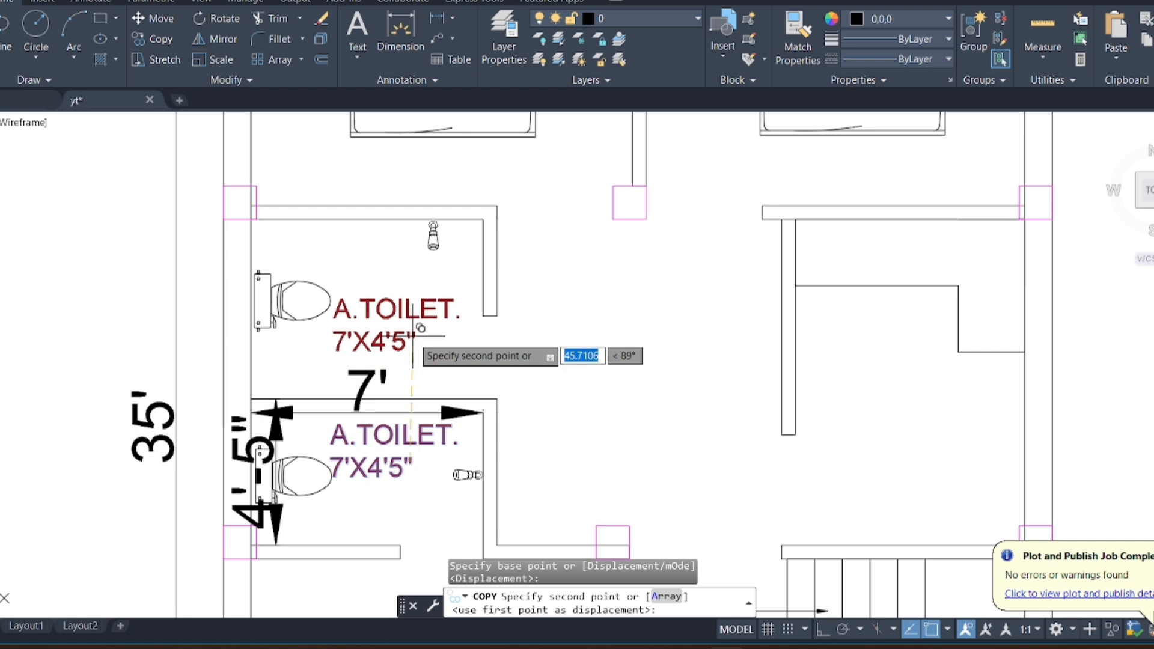
pyautogui.click(404, 352)
pyautogui.press('Escape')
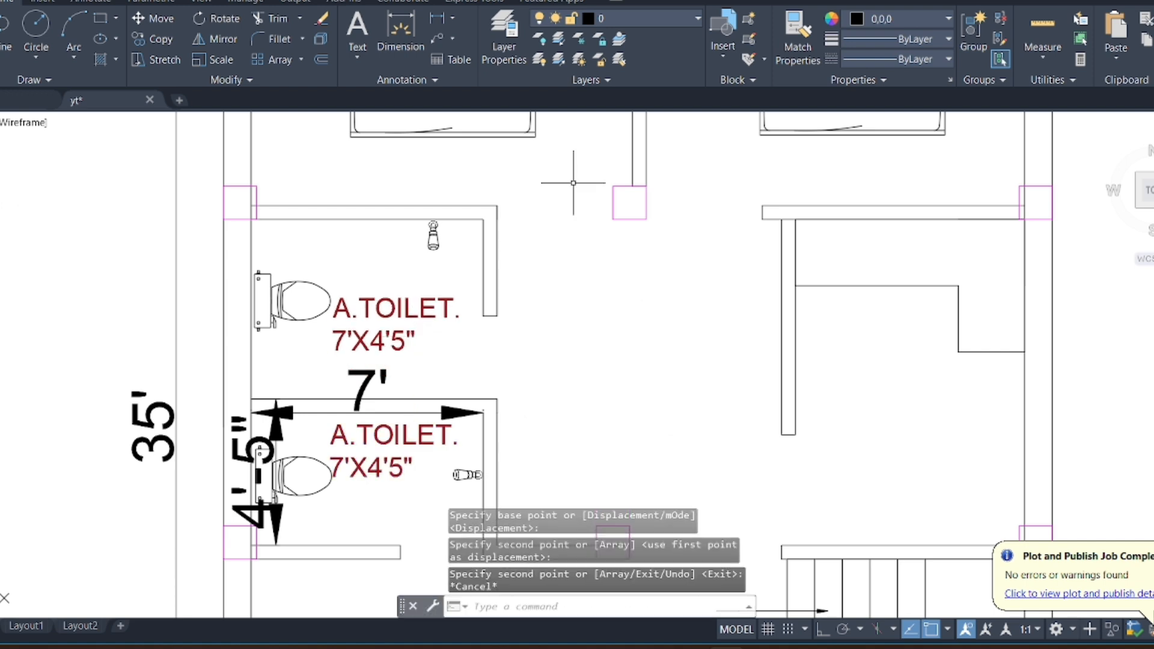
# Dimension the upper toilet's length vertically down to the wall shared with the lower toilet, placing the dimension just inside the outer wall
pyautogui.write('dli')
pyautogui.press('Return')
pyautogui.scroll(5, 251, 229)
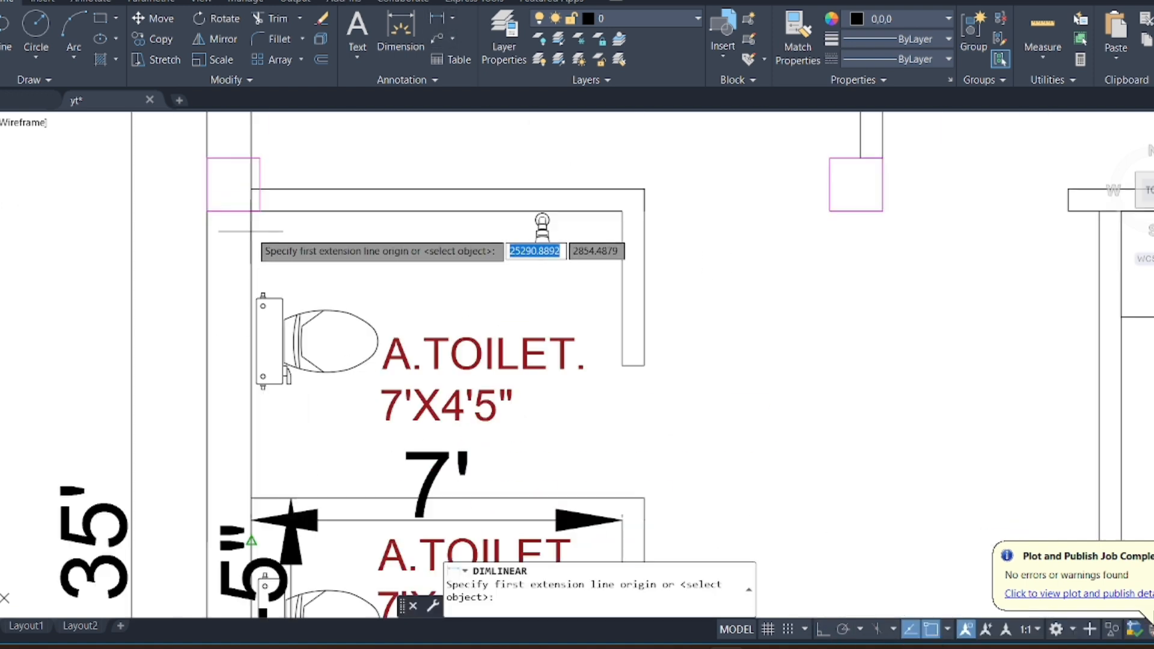
pyautogui.click(252, 198)
pyautogui.scroll(-4, 251, 198)
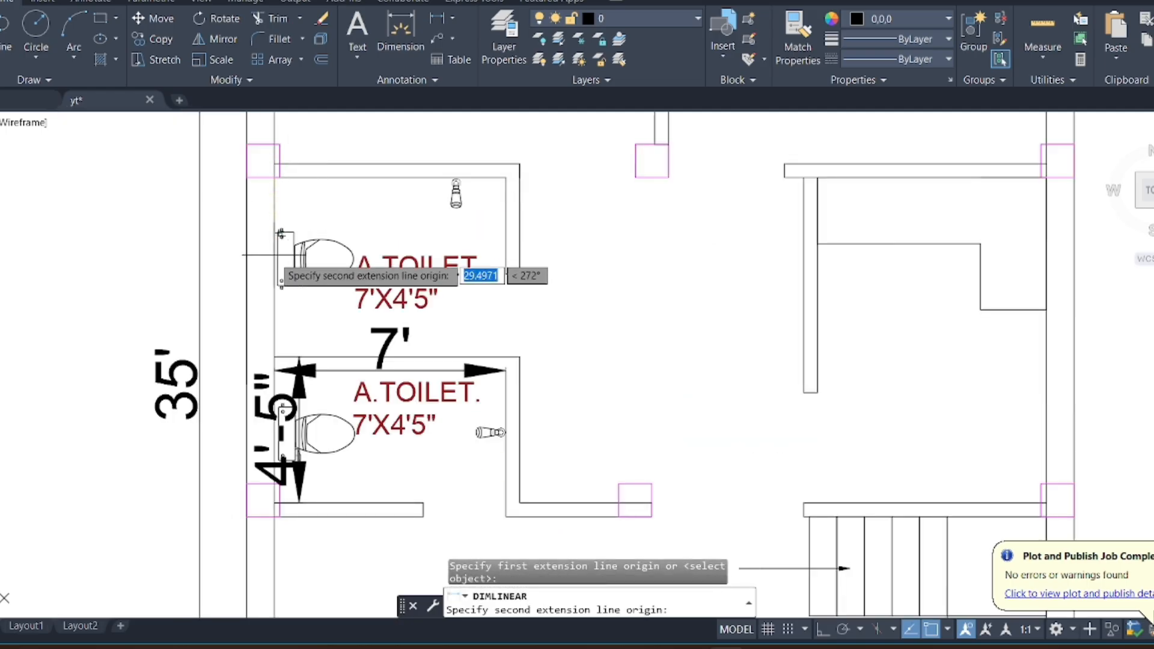
pyautogui.click(275, 357)
pyautogui.scroll(2, 294, 301)
pyautogui.click(295, 300)
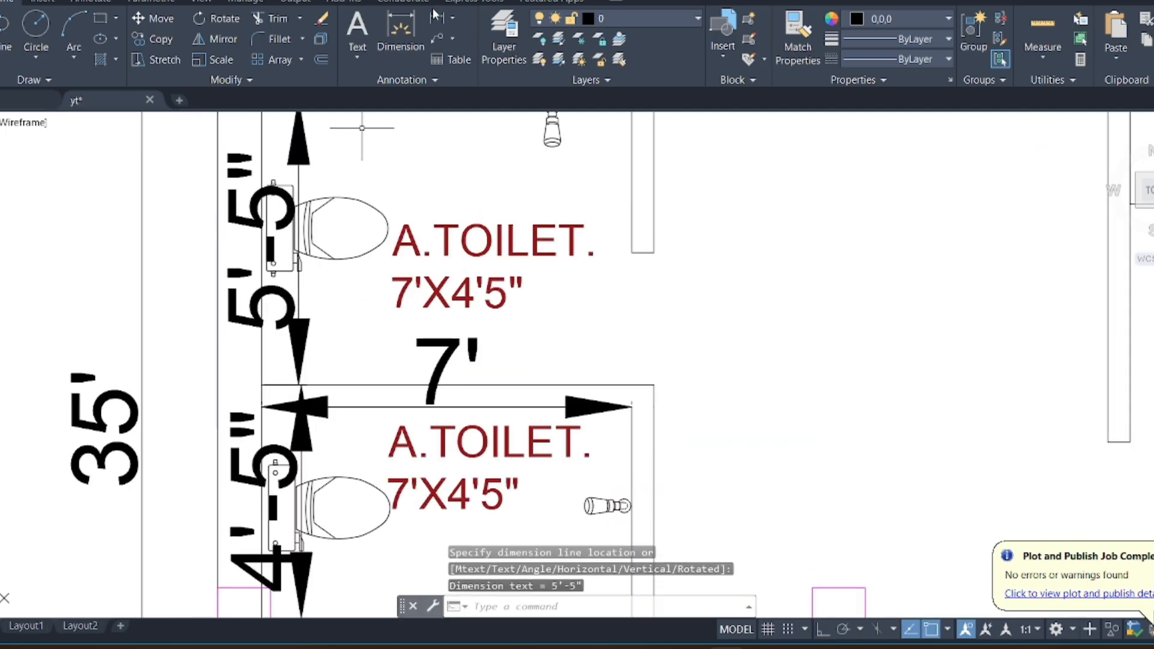
# Dimension the upper toilet's inner width, placing the dimension just below its upper wall
pyautogui.press('Return')
pyautogui.scroll(-4, 459, 227)
pyautogui.scroll(2, 388, 171)
pyautogui.click(379, 171)
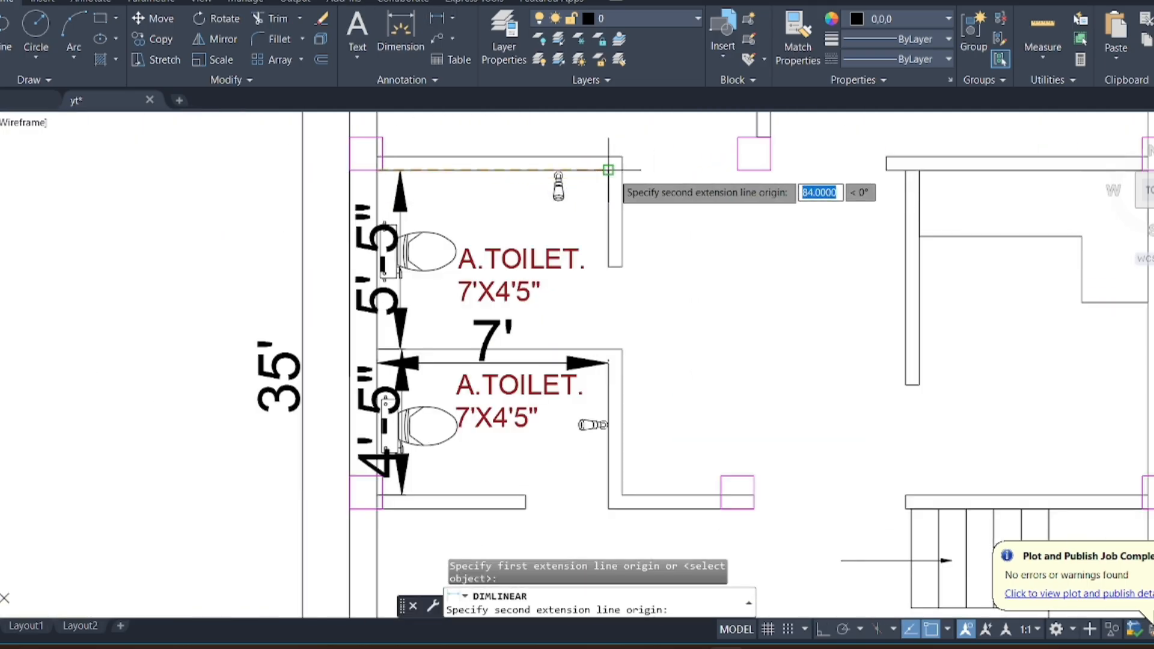
pyautogui.click(608, 171)
pyautogui.click(559, 201)
# Change the size line of the upper toilet's label to 7'X5'5" and delete the four dimensions in the two toilets
pyautogui.doubleClick(515, 289)
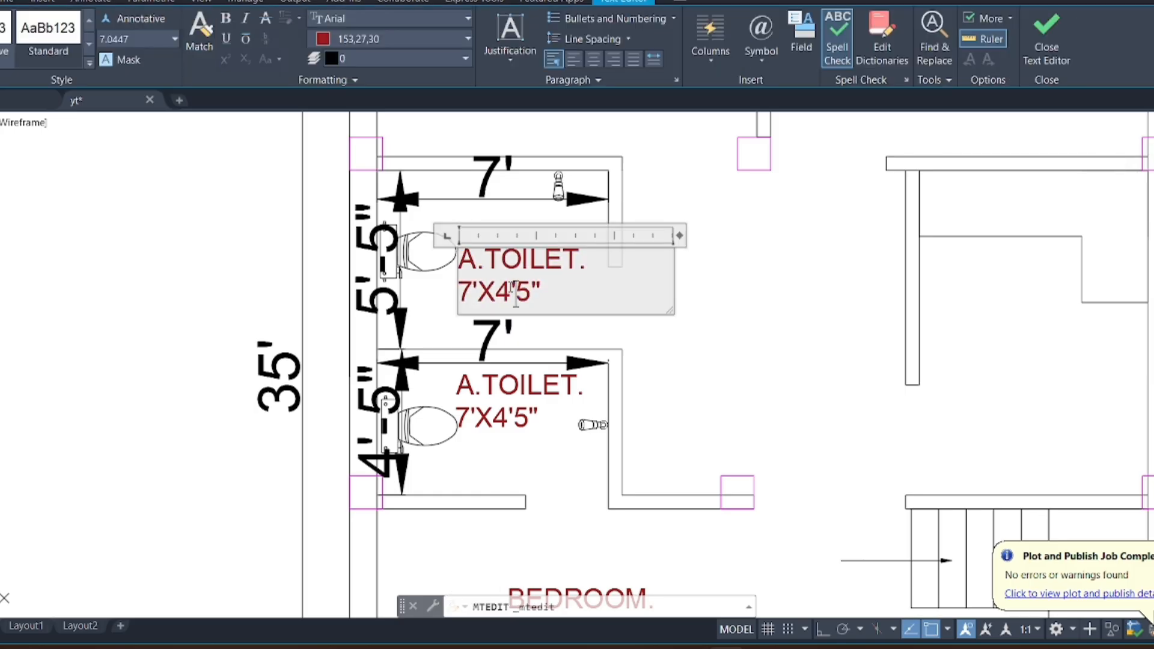
pyautogui.click(654, 315)
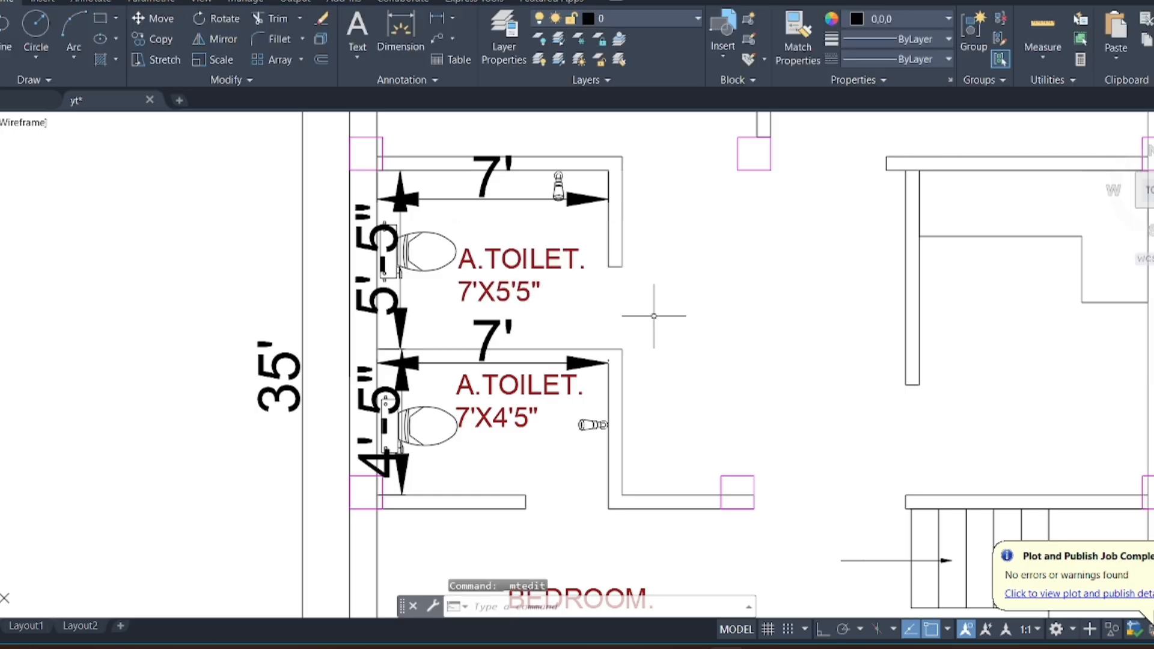
pyautogui.click(530, 181)
pyautogui.click(392, 196)
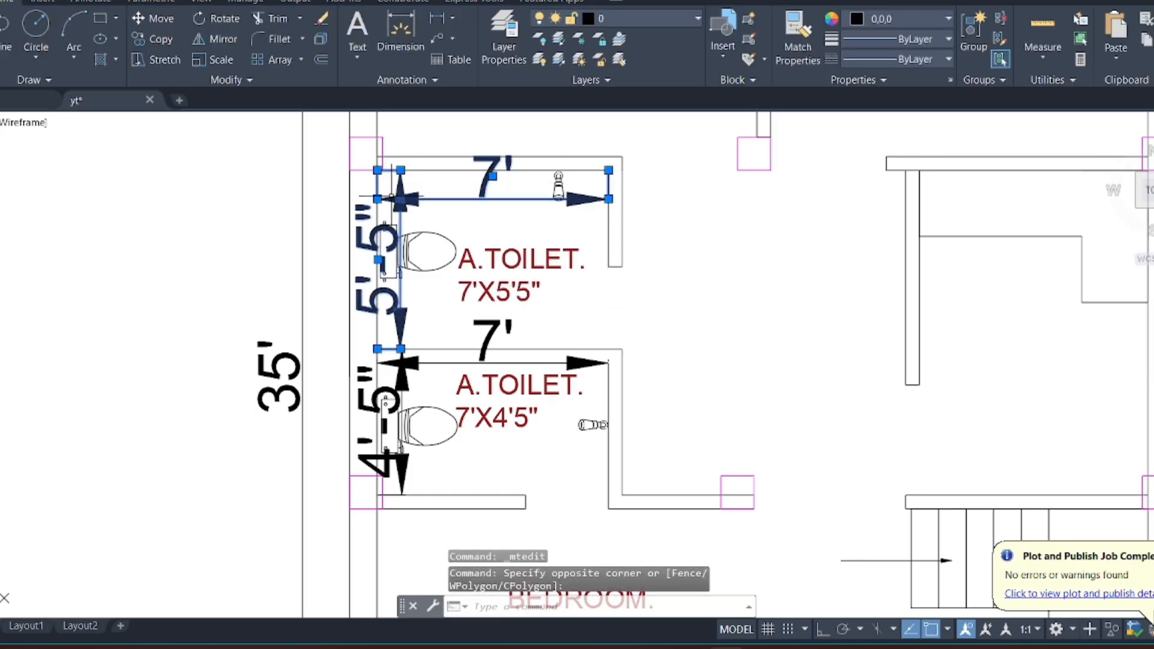
pyautogui.click(411, 478)
pyautogui.click(461, 364)
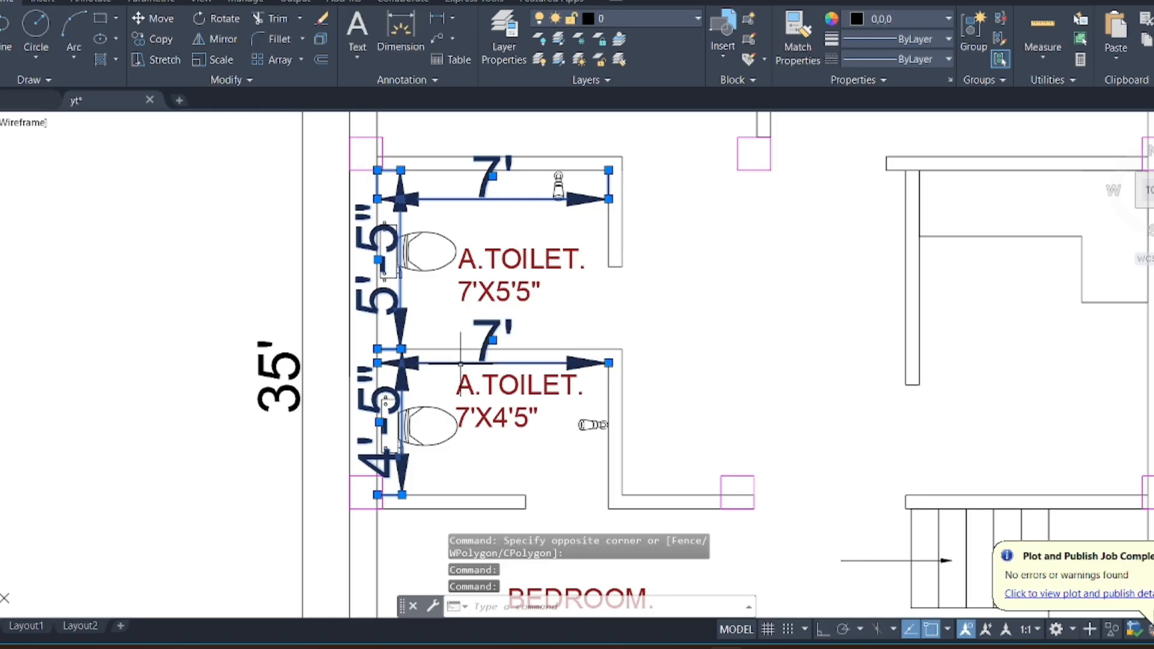
pyautogui.press('Delete')
# Copy the upper toilet's label into the bedroom above it, just below the foot of the bed
pyautogui.scroll(-2, 649, 479)
pyautogui.scroll(4, 650, 480)
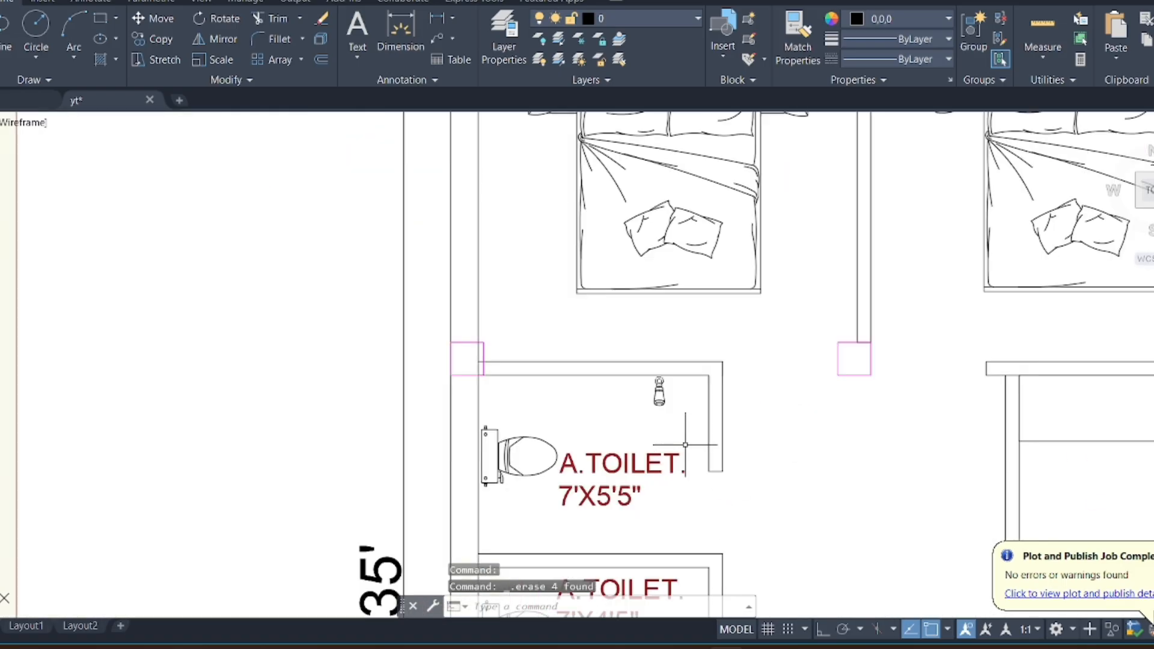
pyautogui.click(154, 40)
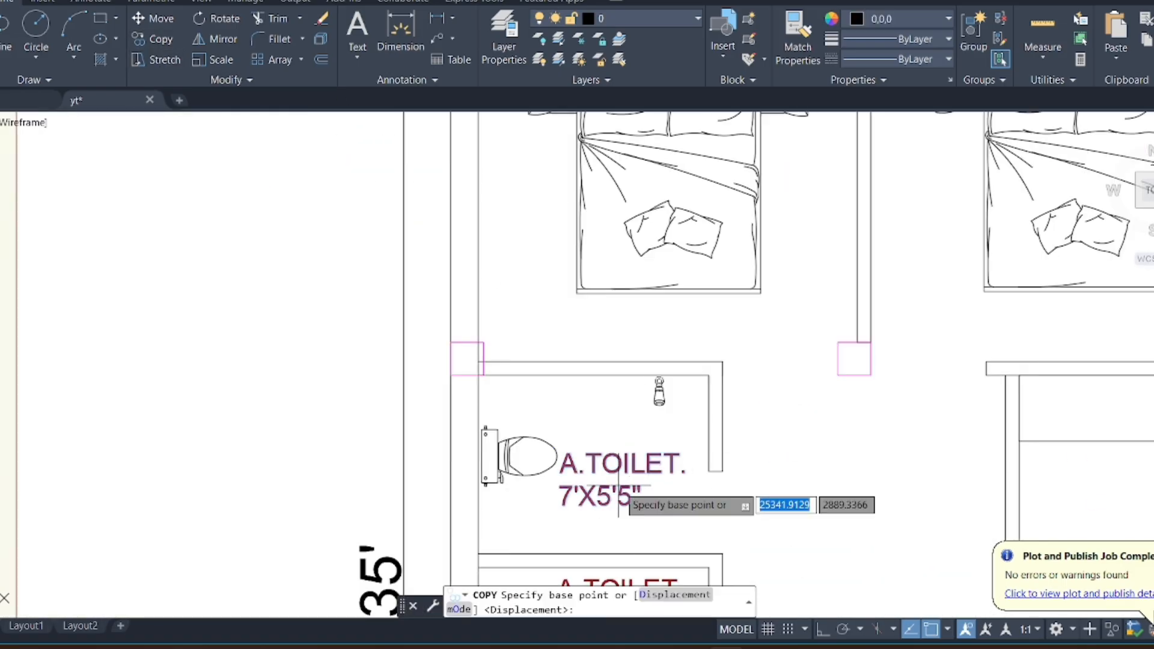
pyautogui.click(619, 485)
pyautogui.scroll(-4, 623, 341)
pyautogui.scroll(4, 651, 340)
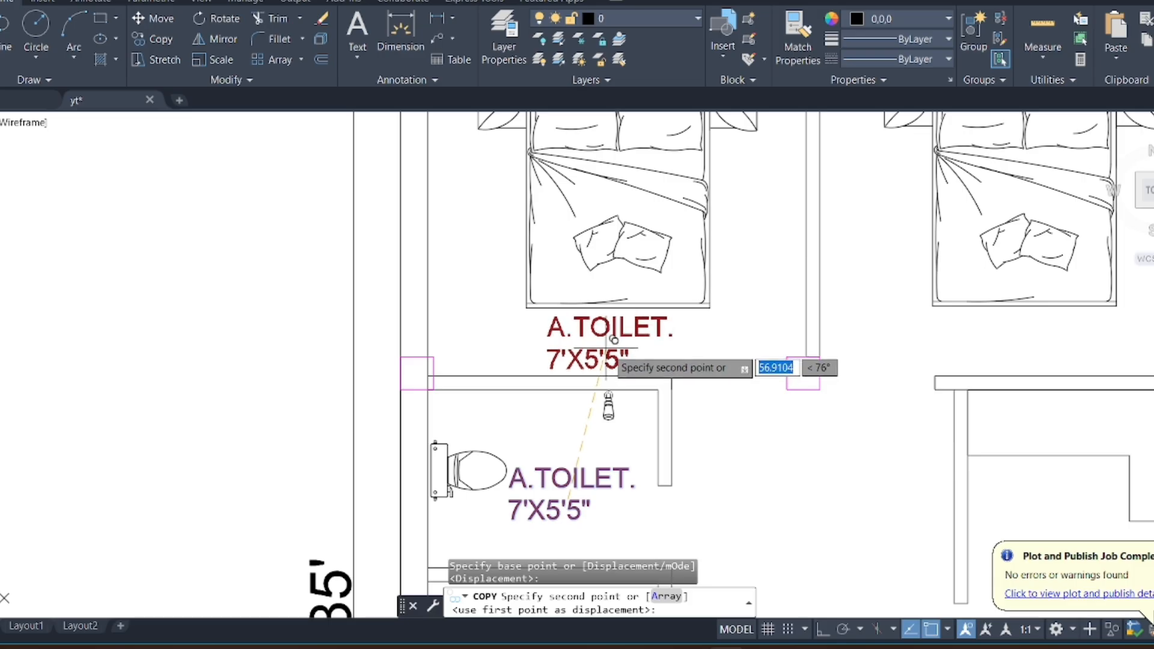
pyautogui.click(627, 336)
pyautogui.press('Escape')
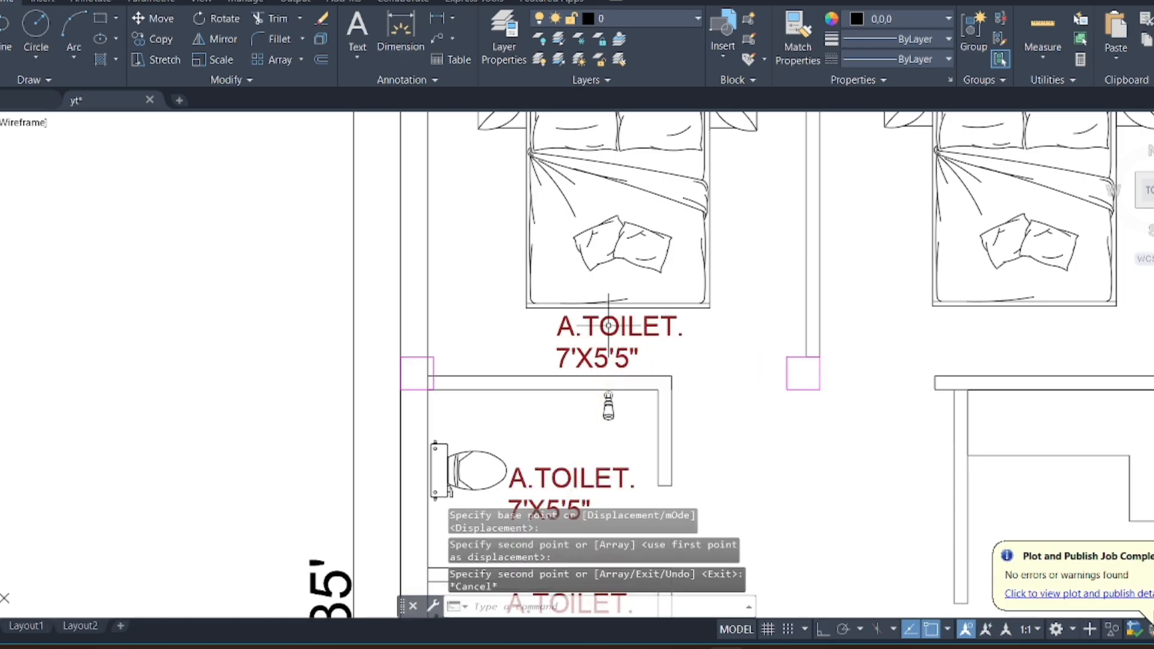
# Replace A.TOILET. with "BEDROOM" in the label copied below the bed of the upper bedroom
pyautogui.doubleClick(608, 325)
pyautogui.moveTo(684, 327); pyautogui.dragTo(518, 309)
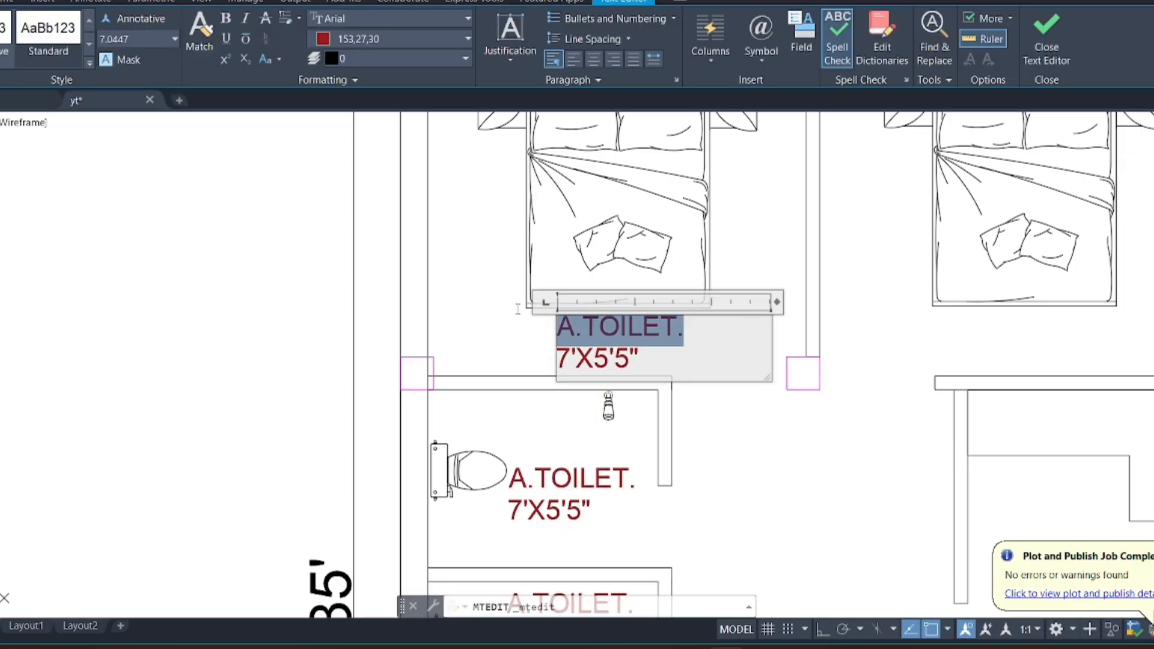
pyautogui.write('BEDROOM')
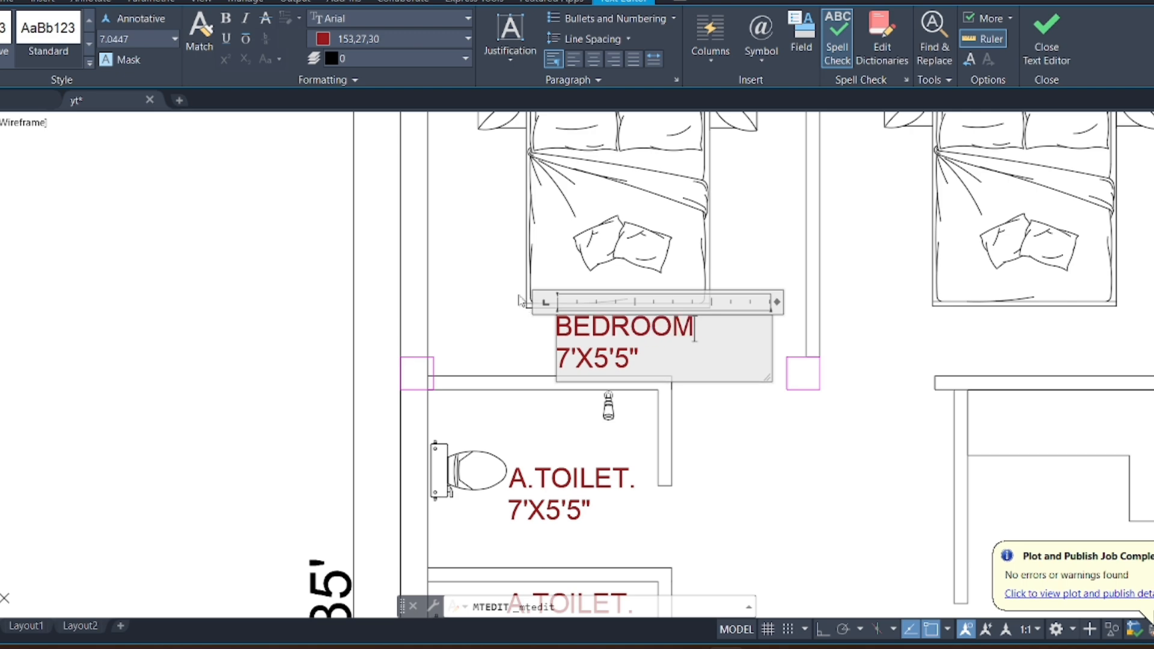
pyautogui.click(496, 349)
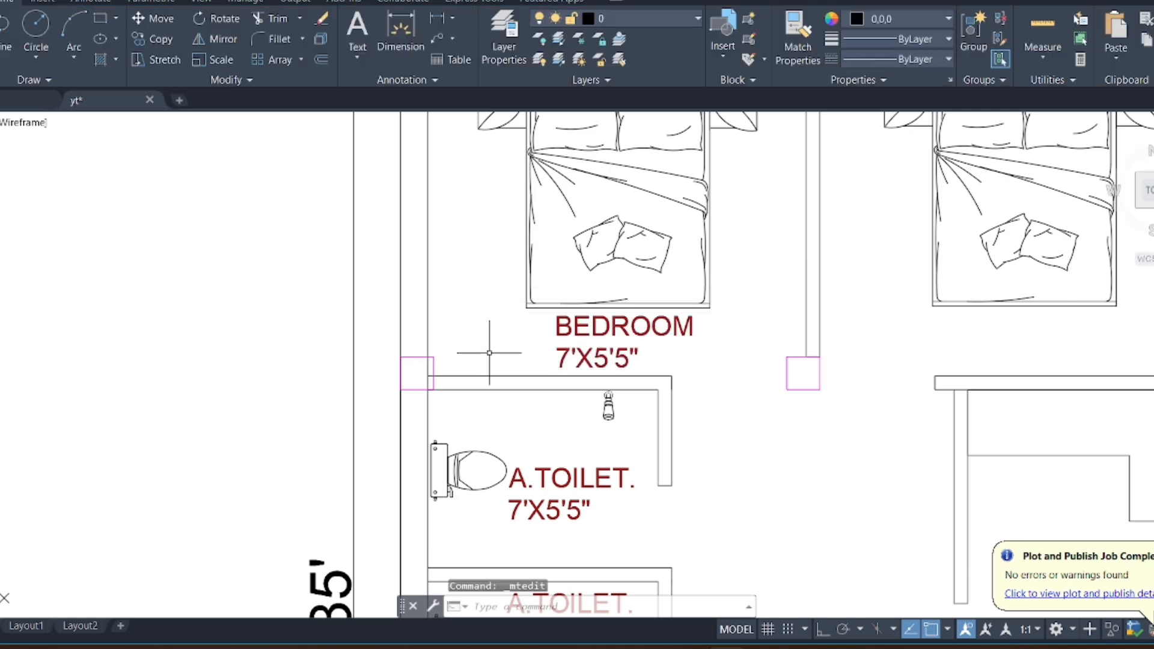
# Dimension the left upper bedroom's inner height from the outer wall to the toilet wall, placing it just inside the side wall
pyautogui.click(437, 19)
pyautogui.scroll(-2, 520, 307)
pyautogui.scroll(4, 466, 149)
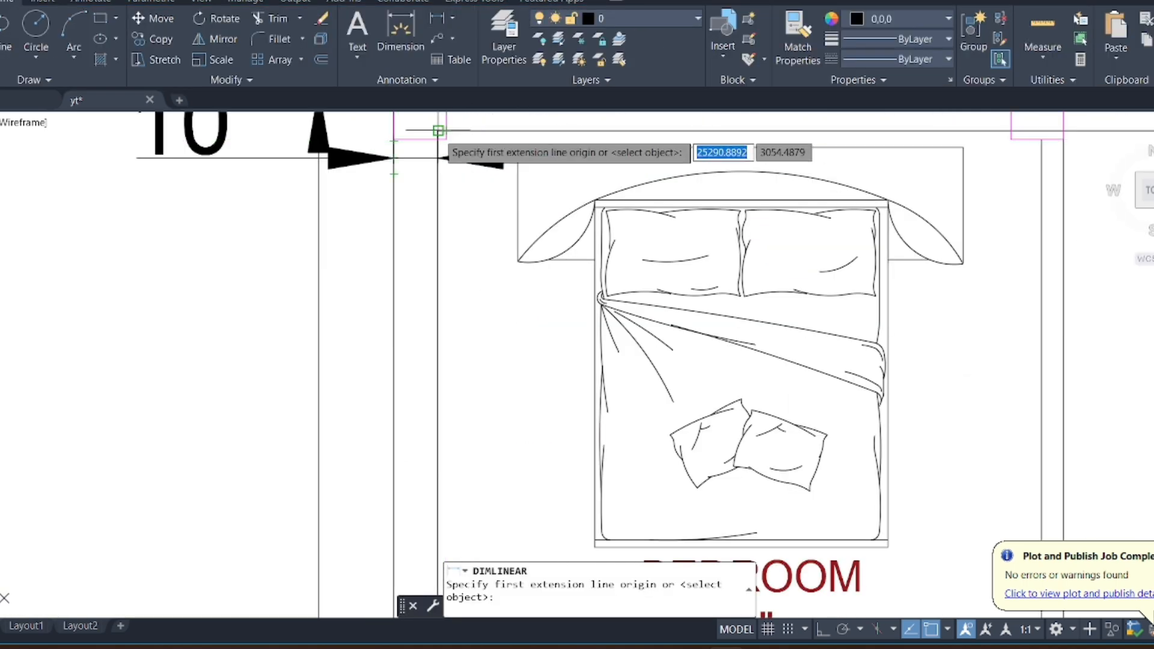
pyautogui.click(467, 149)
pyautogui.scroll(-4, 451, 150)
pyautogui.scroll(4, 448, 323)
pyautogui.click(447, 354)
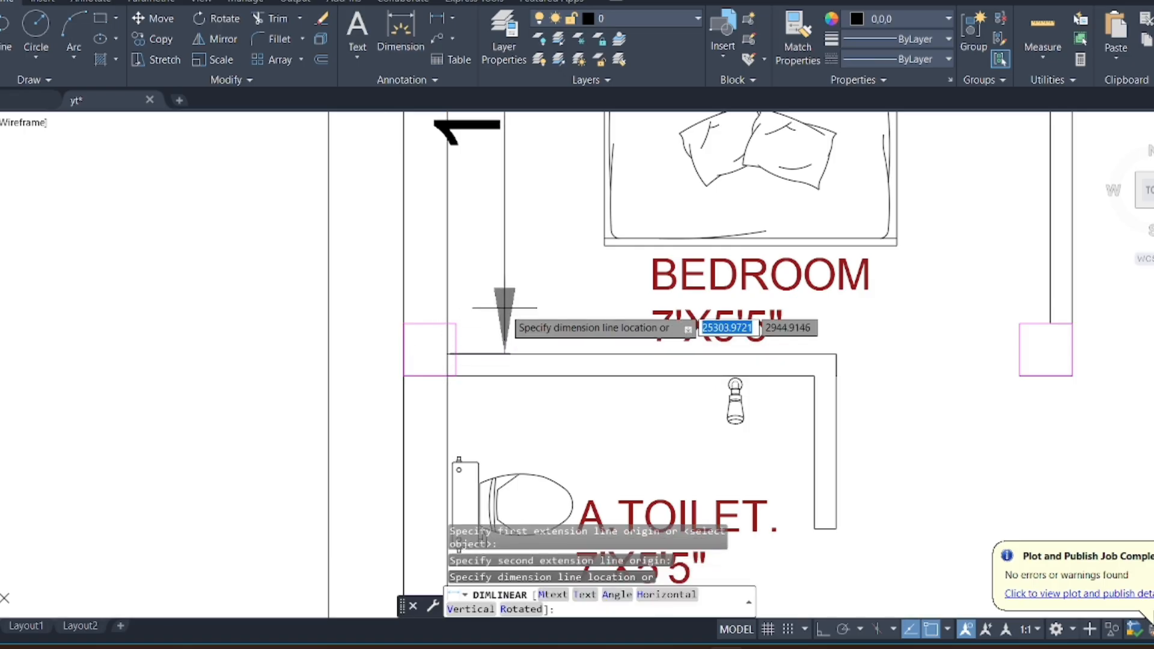
pyautogui.click(505, 309)
pyautogui.scroll(-5, 501, 351)
# With Ortho on, dimension the left upper bedroom's inner width, placing the dimension just below the upper wall
pyautogui.click(438, 19)
pyautogui.scroll(2, 521, 222)
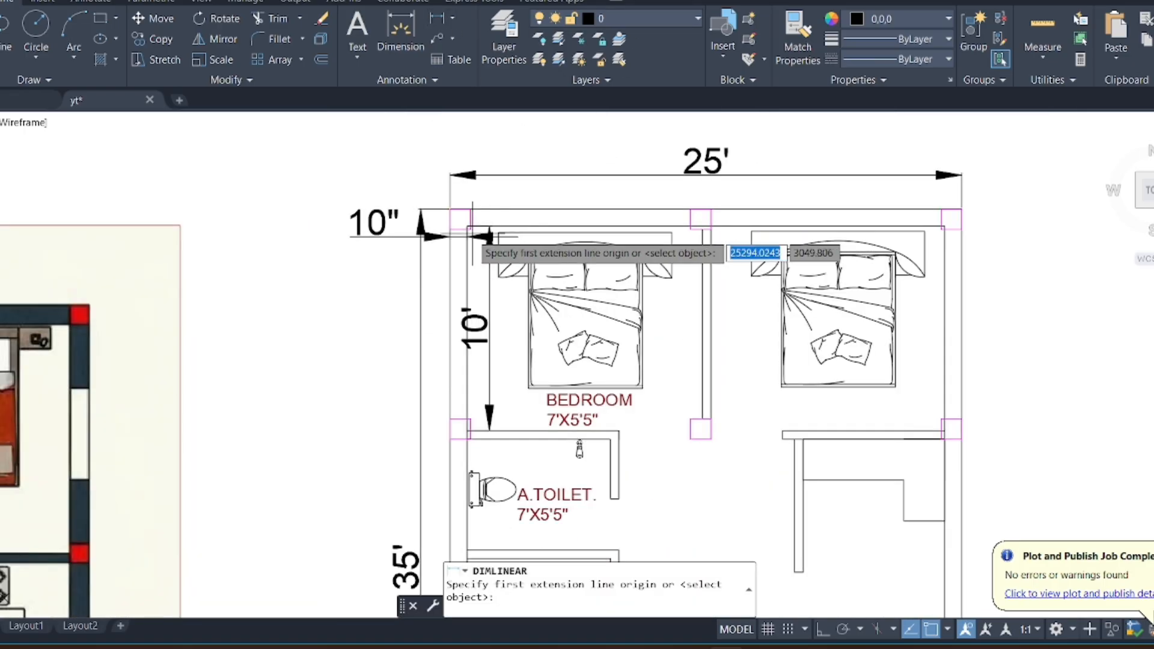
pyautogui.scroll(4, 471, 230)
pyautogui.click(464, 220)
pyautogui.scroll(-2, 938, 241)
pyautogui.scroll(2, 963, 236)
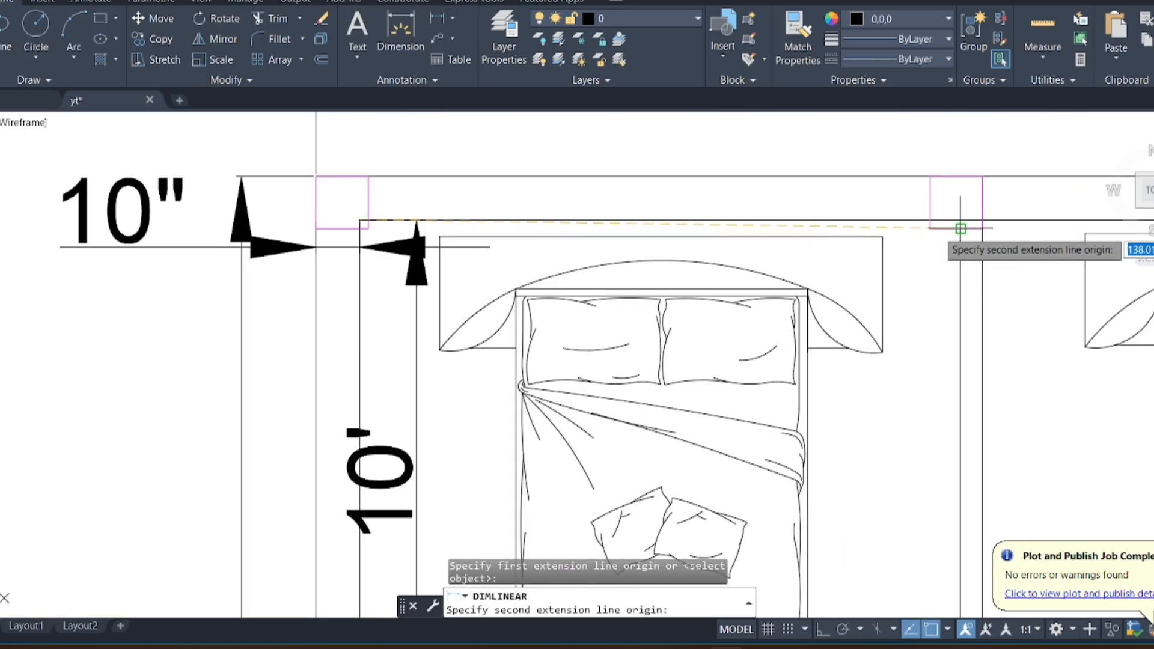
pyautogui.scroll(-2, 965, 220)
pyautogui.scroll(2, 923, 253)
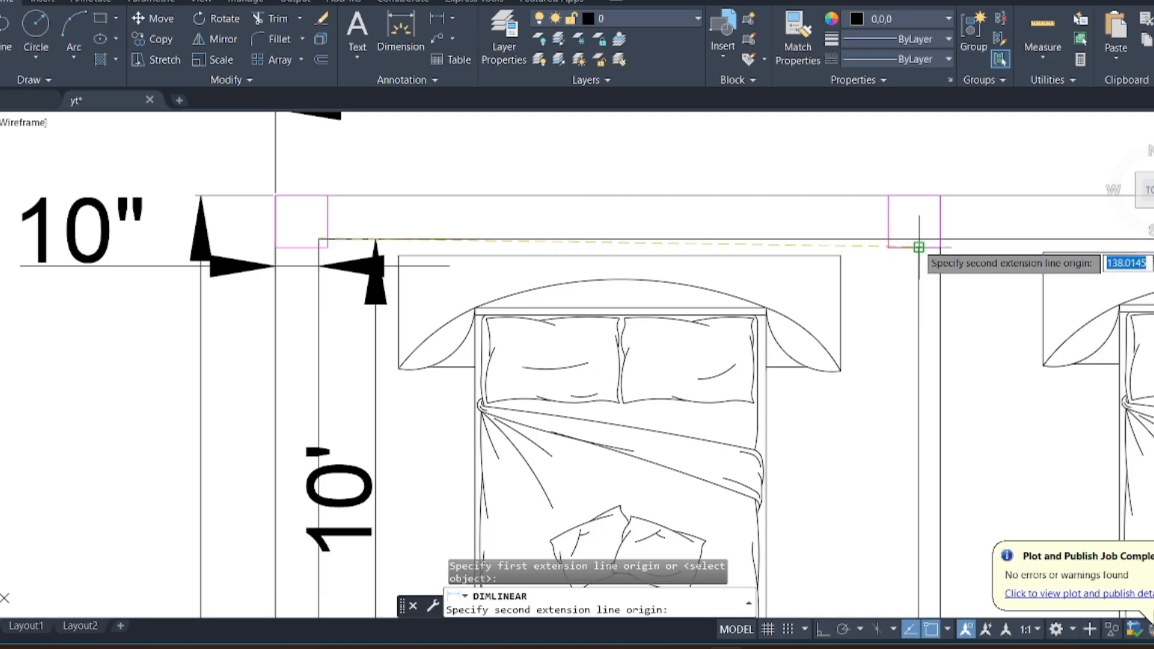
pyautogui.click(822, 631)
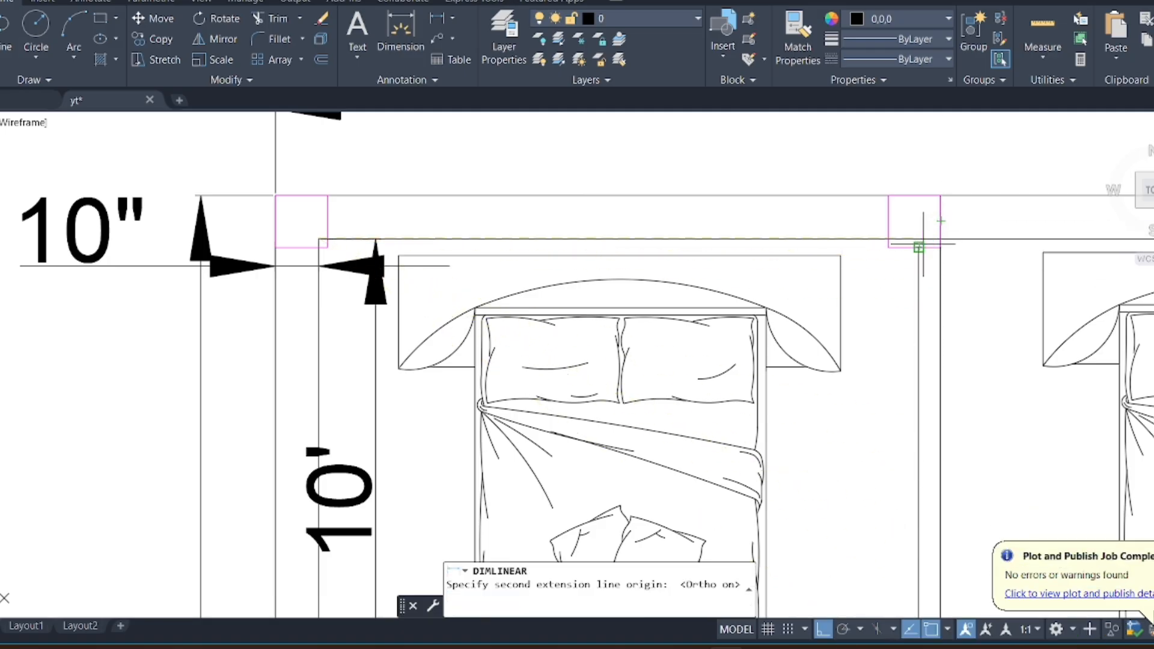
pyautogui.click(920, 246)
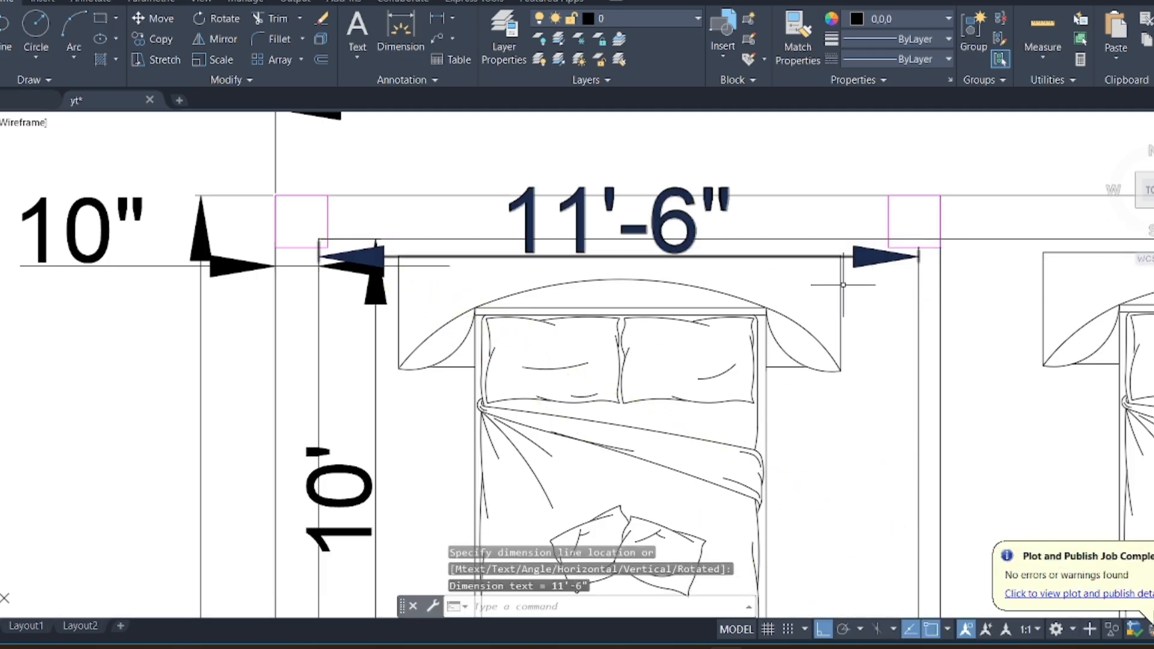
# Change the size line of the left upper bedroom's label to 11'6"X10'
pyautogui.scroll(-6, 844, 285)
pyautogui.scroll(4, 571, 469)
pyautogui.doubleClick(585, 267)
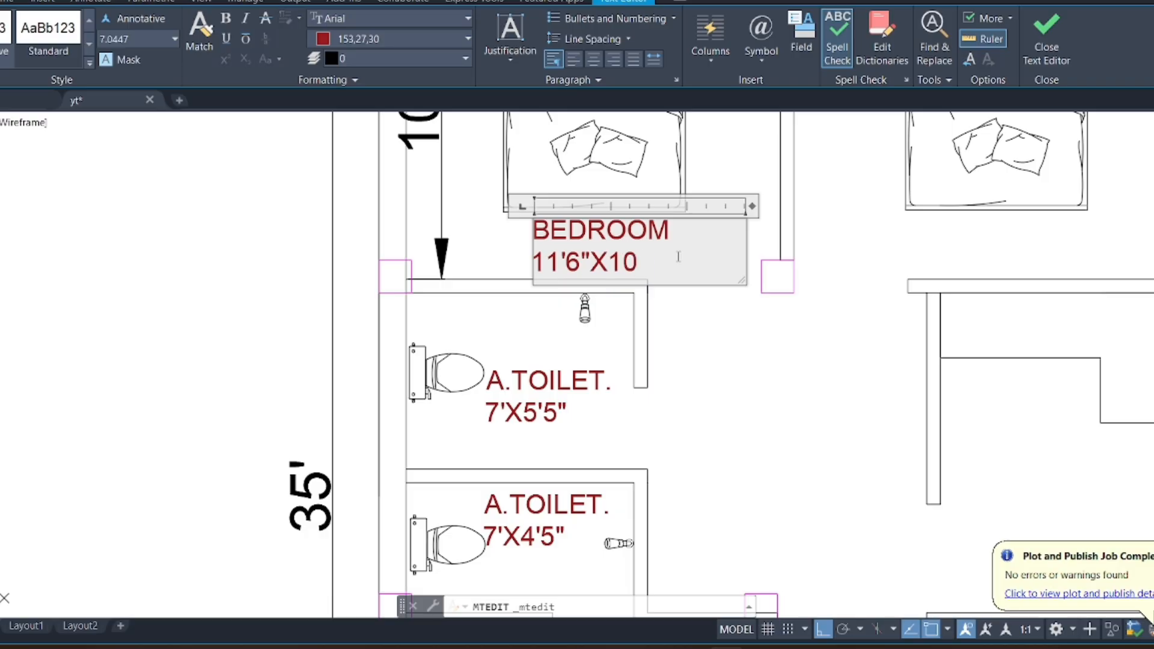
pyautogui.click(588, 404)
pyautogui.scroll(-4, 586, 406)
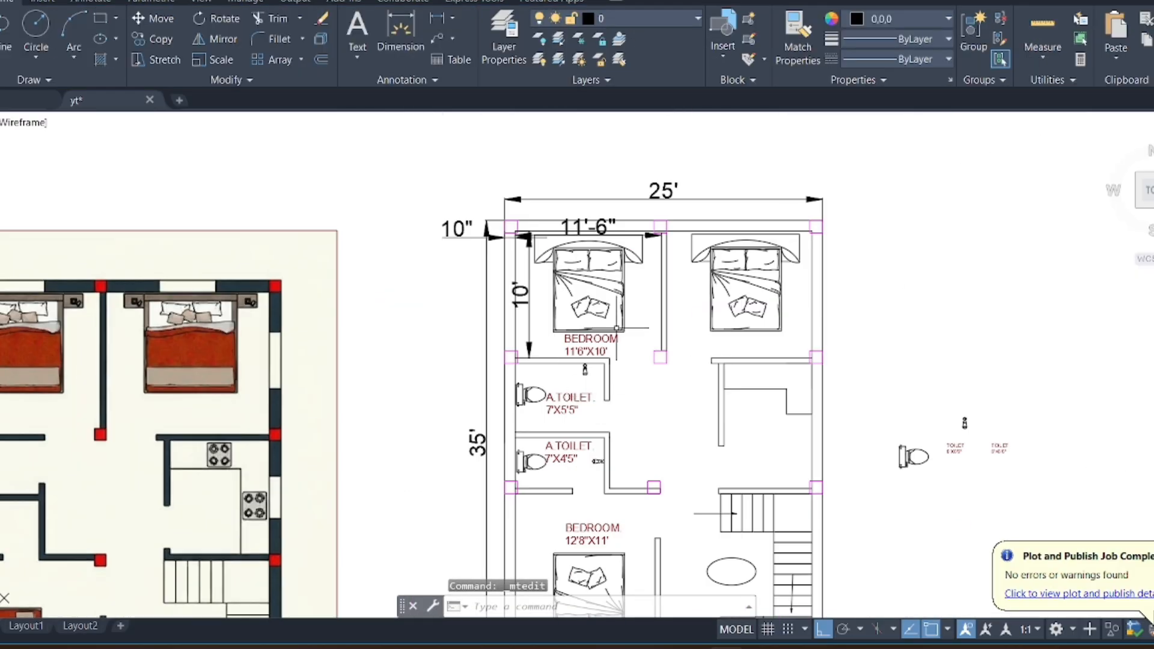
# Copy the left upper bedroom's label horizontally into the right upper bedroom, below the foot of the bed
pyautogui.scroll(2, 619, 357)
pyautogui.click(621, 329)
pyautogui.click(594, 336)
pyautogui.click(155, 39)
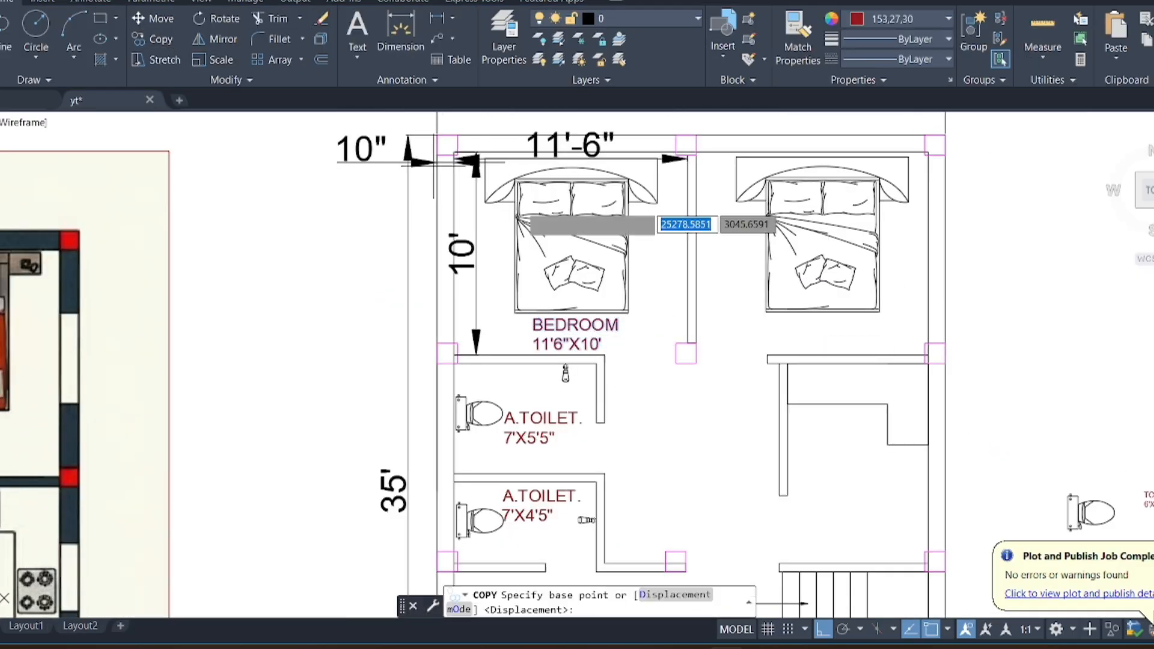
pyautogui.click(582, 332)
pyautogui.scroll(4, 845, 344)
pyautogui.click(792, 324)
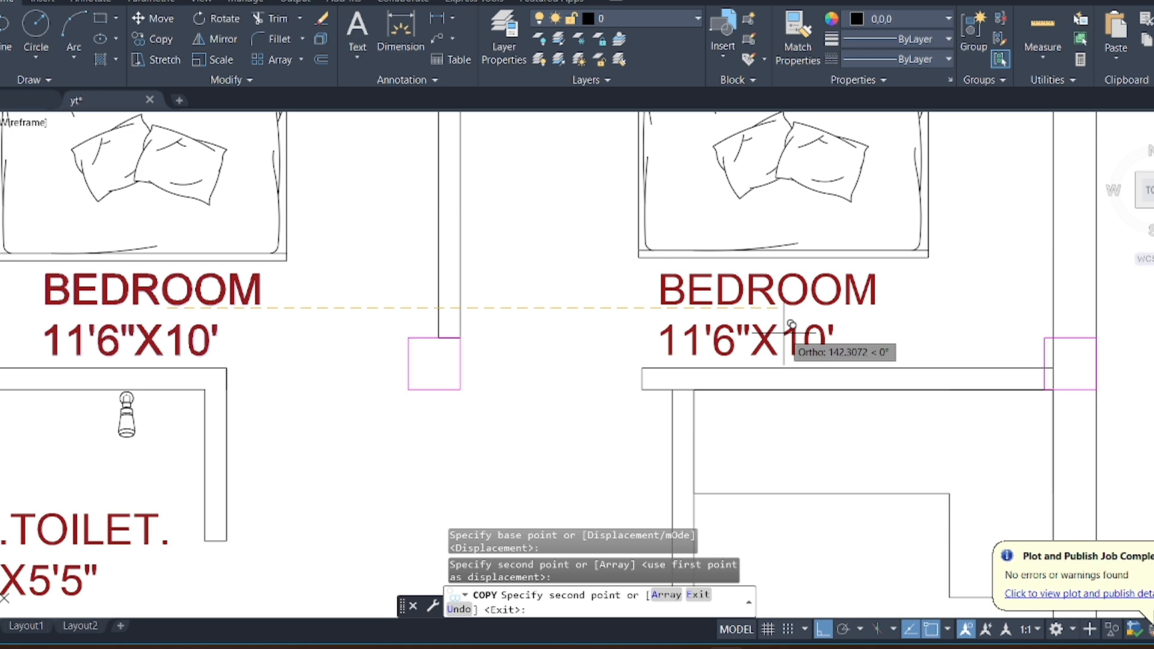
pyautogui.press('Escape')
# Dimension the right upper bedroom's inner width, placing the dimension at the head of the bed
pyautogui.scroll(-3, 379, 344)
pyautogui.scroll(3, 397, 182)
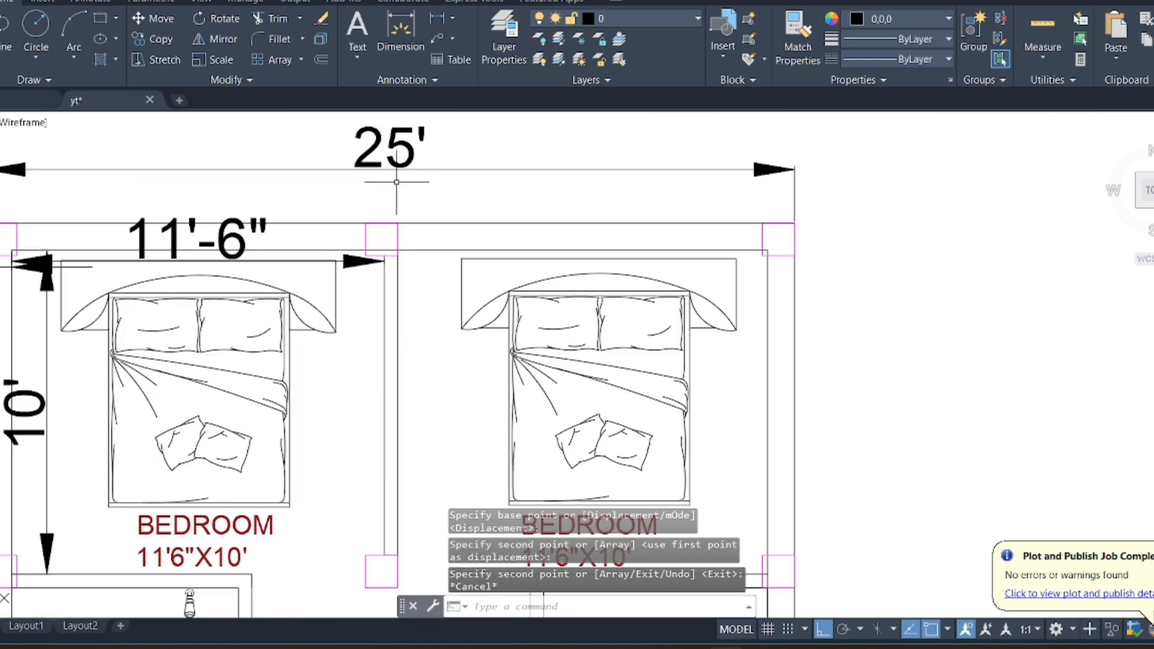
pyautogui.click(437, 20)
pyautogui.scroll(4, 425, 225)
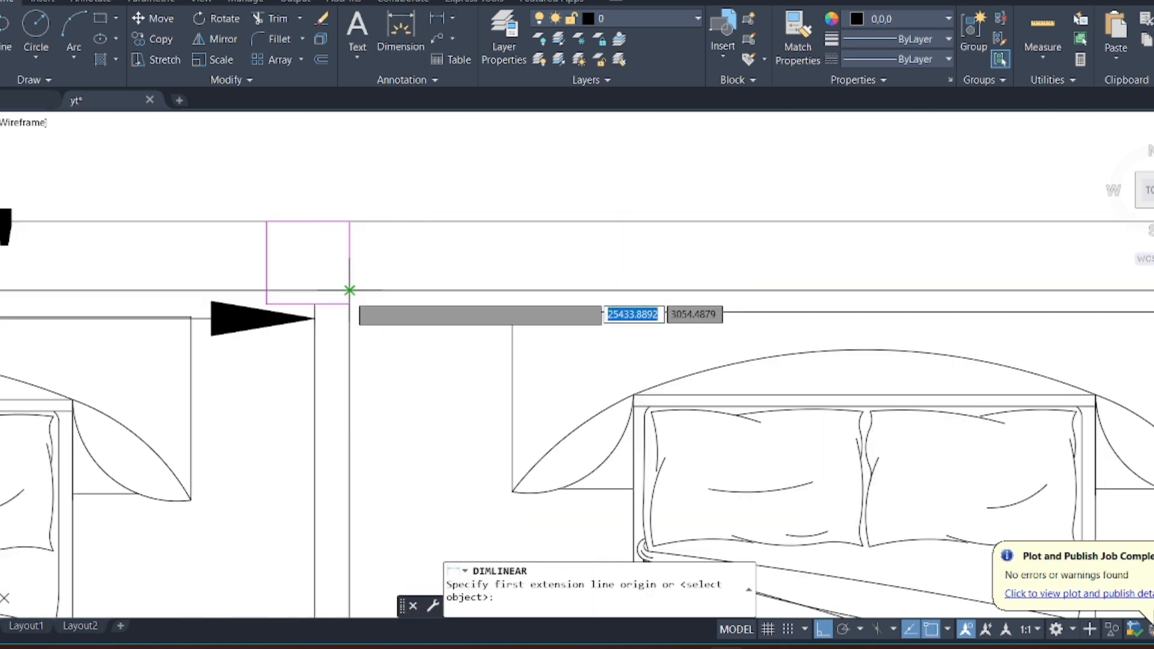
pyautogui.click(351, 289)
pyautogui.scroll(-2, 172, 292)
pyautogui.scroll(-4, 171, 292)
pyautogui.scroll(4, 621, 282)
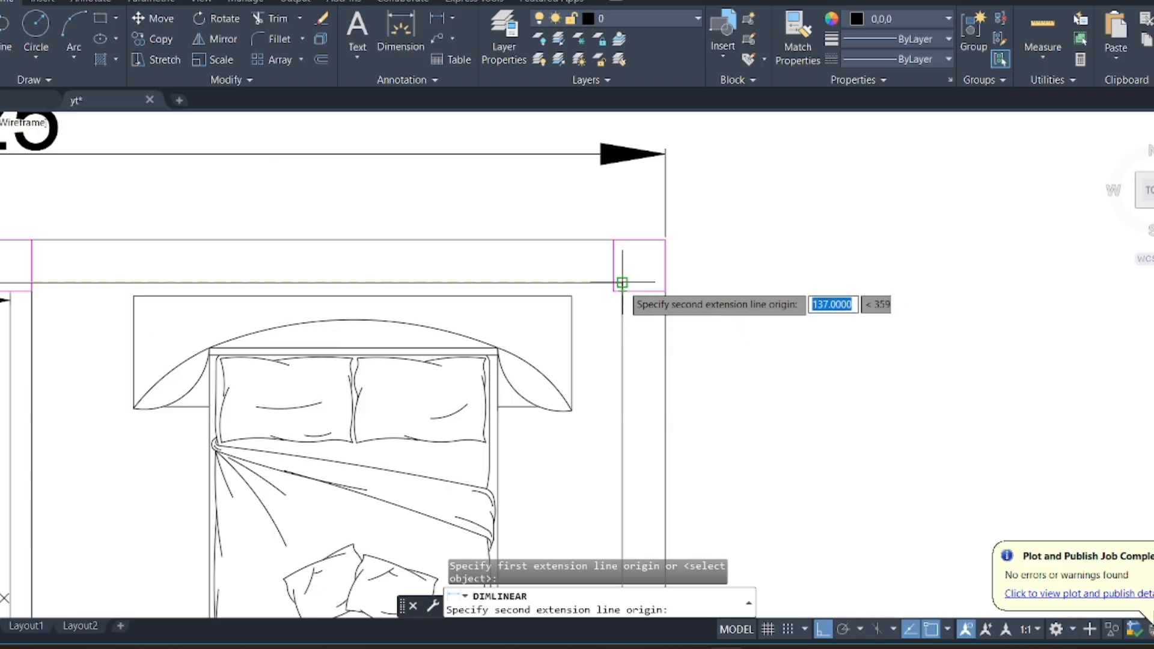
pyautogui.click(622, 292)
pyautogui.click(622, 291)
pyautogui.scroll(-4, 523, 277)
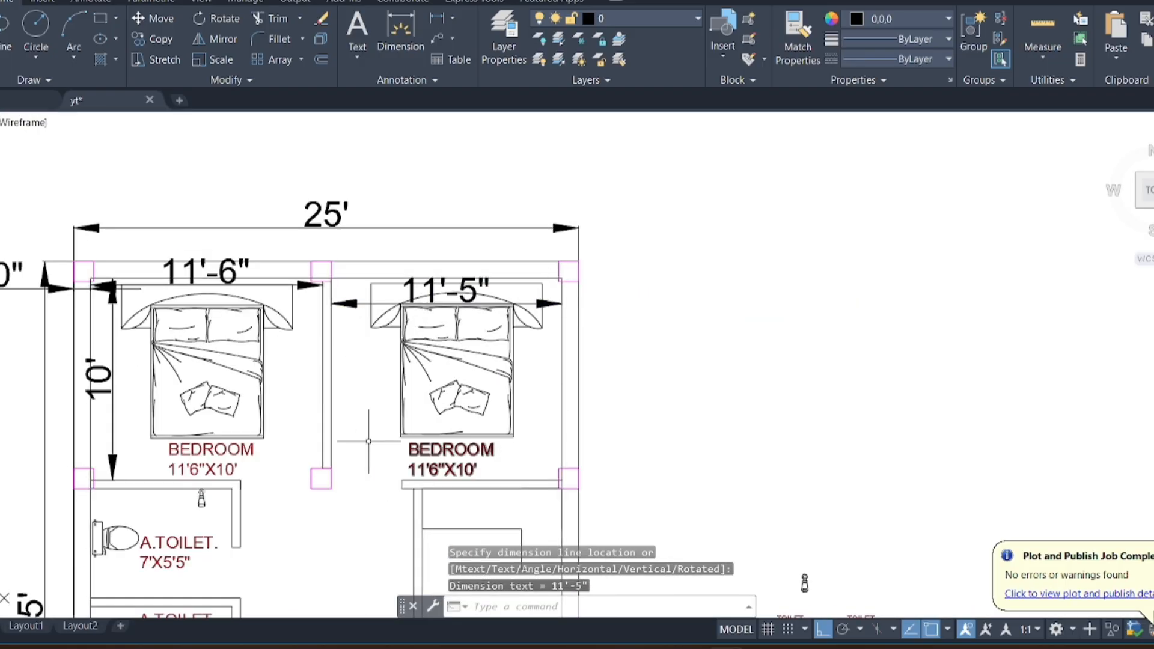
# Change the size line of the right upper bedroom's label to 11'5"X10'
pyautogui.scroll(2, 381, 297)
pyautogui.scroll(-4, 581, 231)
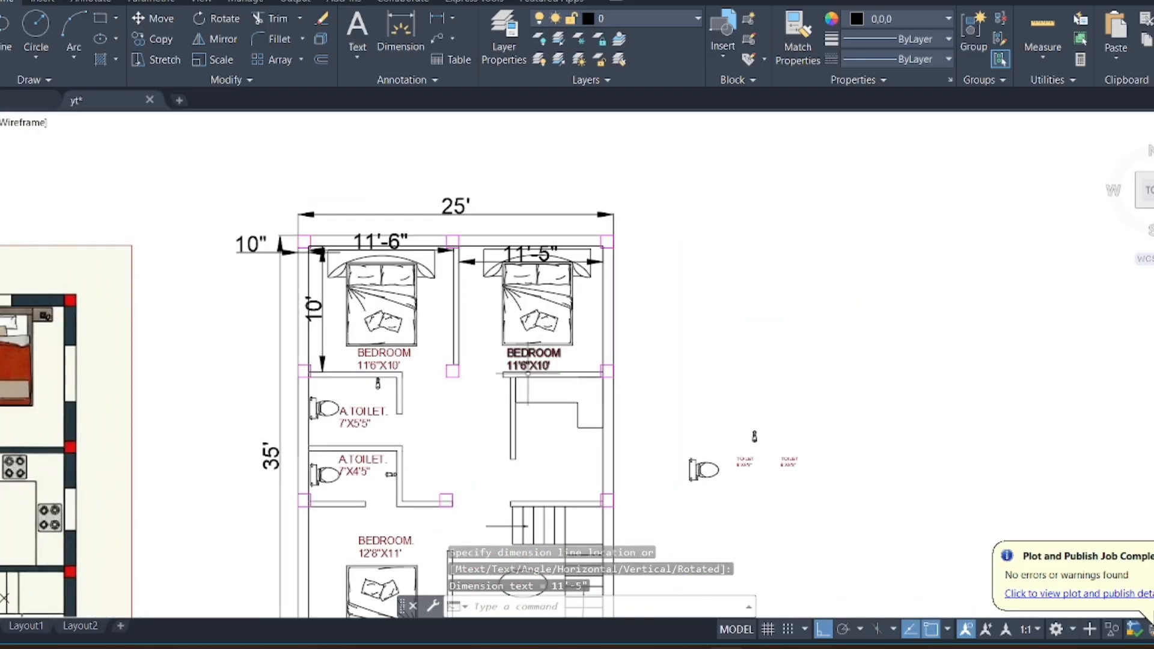
pyautogui.scroll(5, 522, 348)
pyautogui.doubleClick(514, 346)
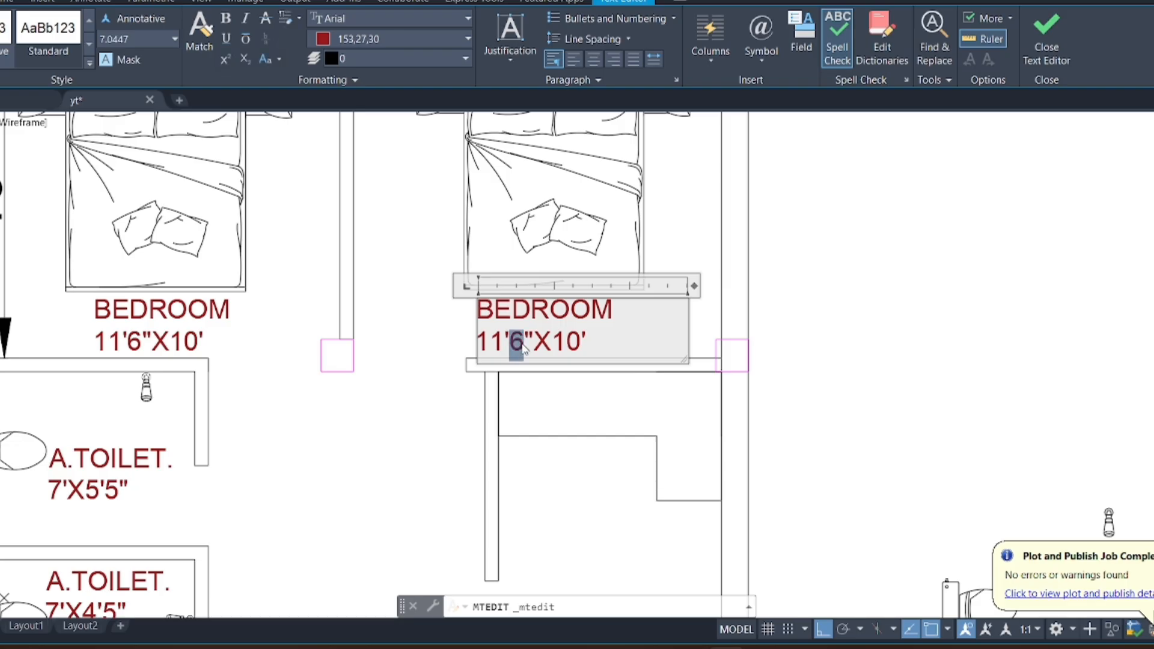
pyautogui.click(424, 128)
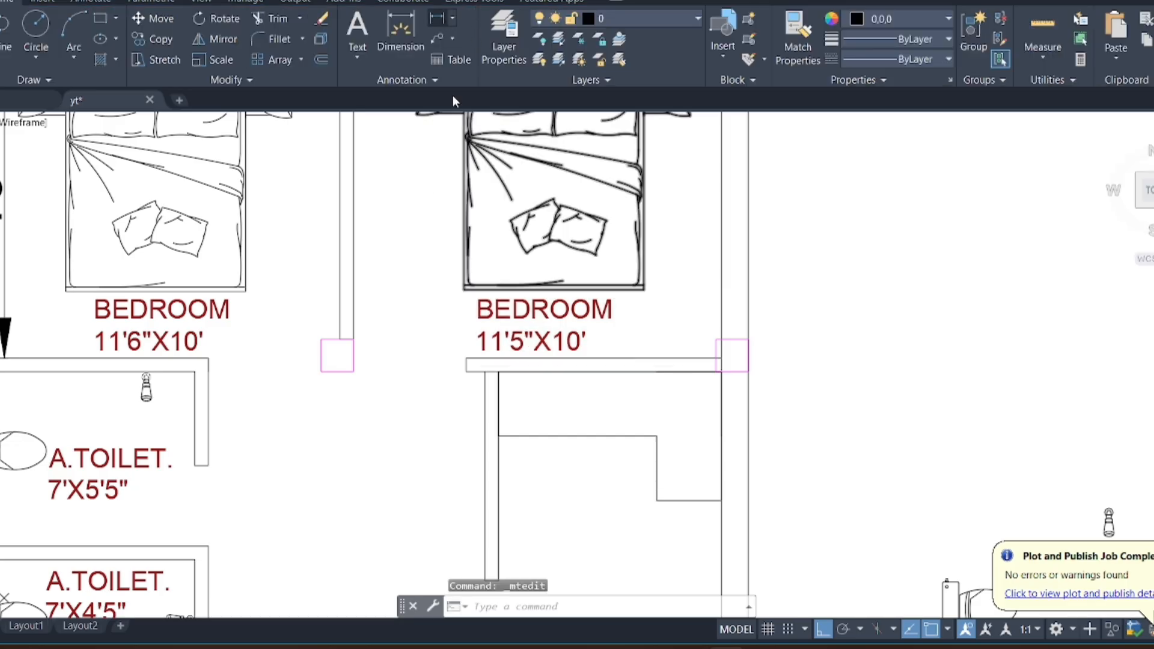
# Dimension the right upper bedroom's inner height from the outer wall to the kitchen wall, placing it between the bed and the side wall
pyautogui.click(438, 19)
pyautogui.scroll(-4, 486, 262)
pyautogui.scroll(10, 588, 176)
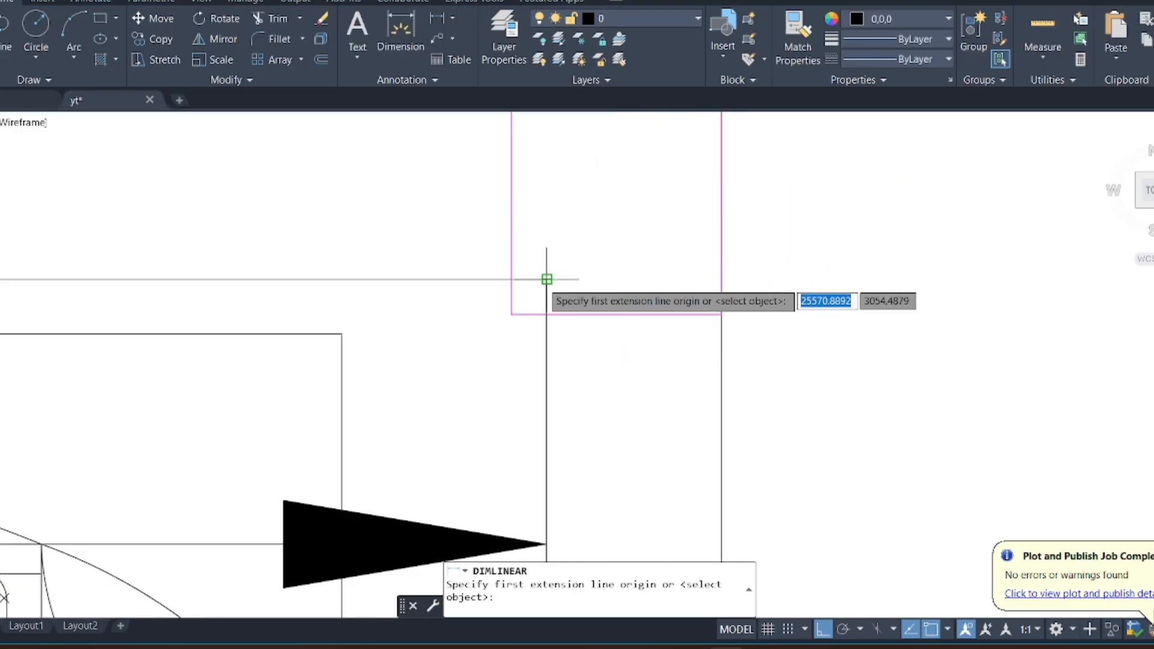
pyautogui.click(546, 279)
pyautogui.scroll(-5, 572, 250)
pyautogui.scroll(6, 589, 289)
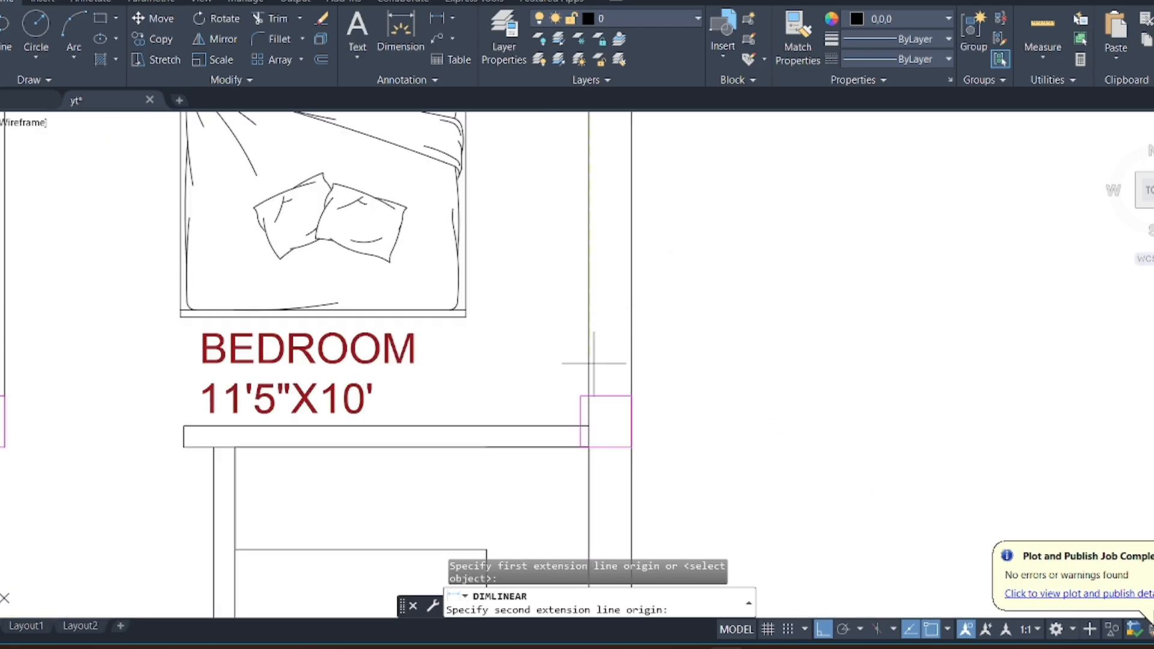
pyautogui.click(590, 427)
pyautogui.scroll(-6, 554, 391)
pyautogui.scroll(4, 563, 266)
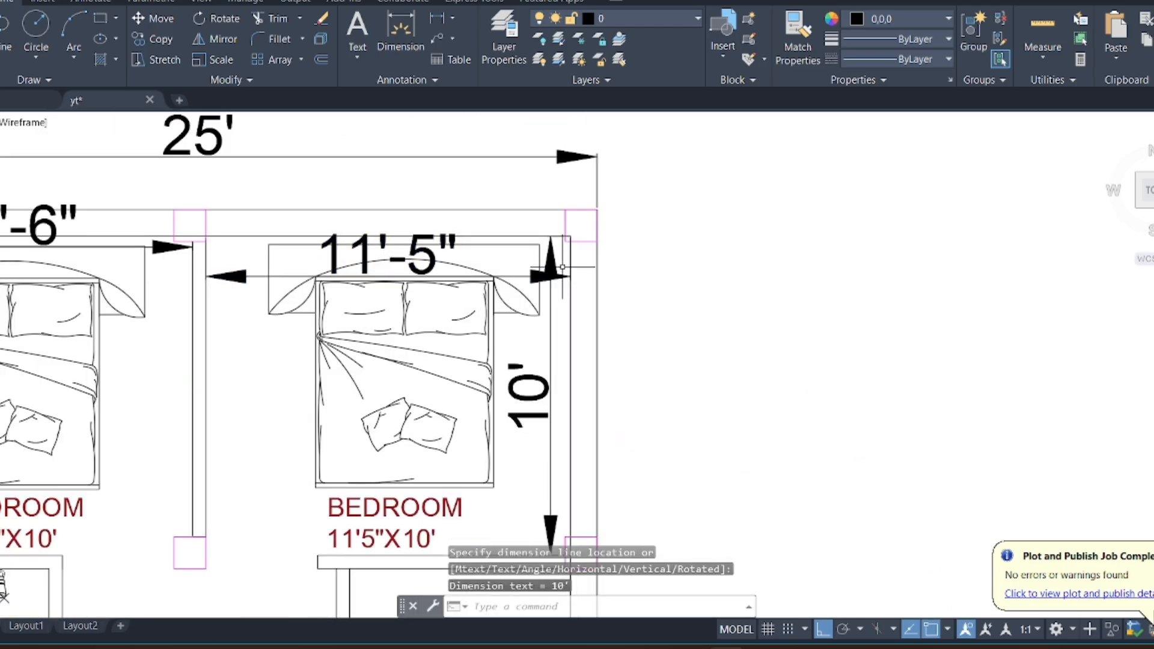
pyautogui.scroll(2, 563, 267)
pyautogui.click(563, 267)
pyautogui.click(535, 294)
pyautogui.scroll(-4, 745, 235)
pyautogui.scroll(4, 427, 232)
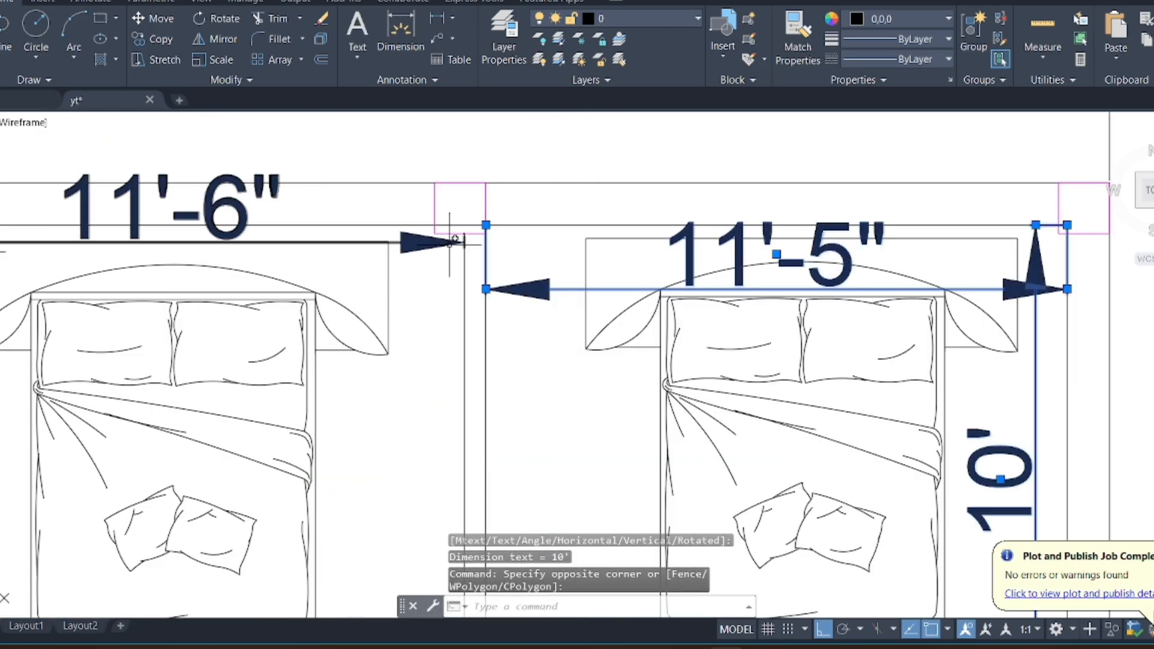
pyautogui.click(470, 246)
pyautogui.click(459, 254)
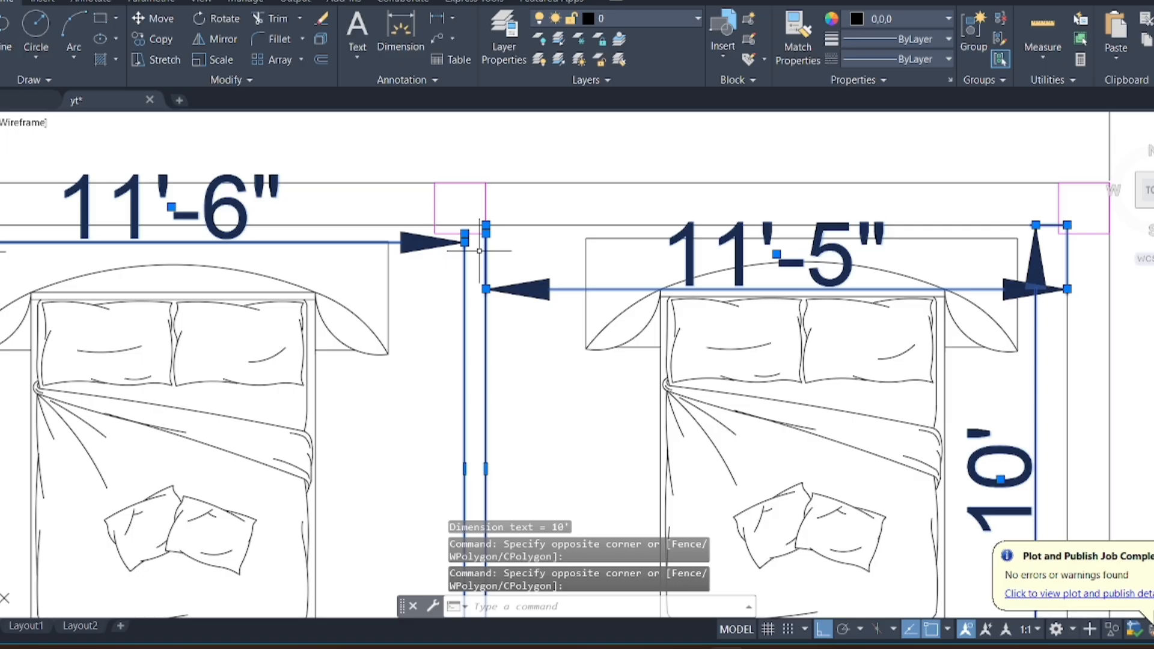
pyautogui.press('Escape')
# Delete the inner width and height dimensions of both upper bedrooms
pyautogui.click(482, 253)
pyautogui.click(439, 244)
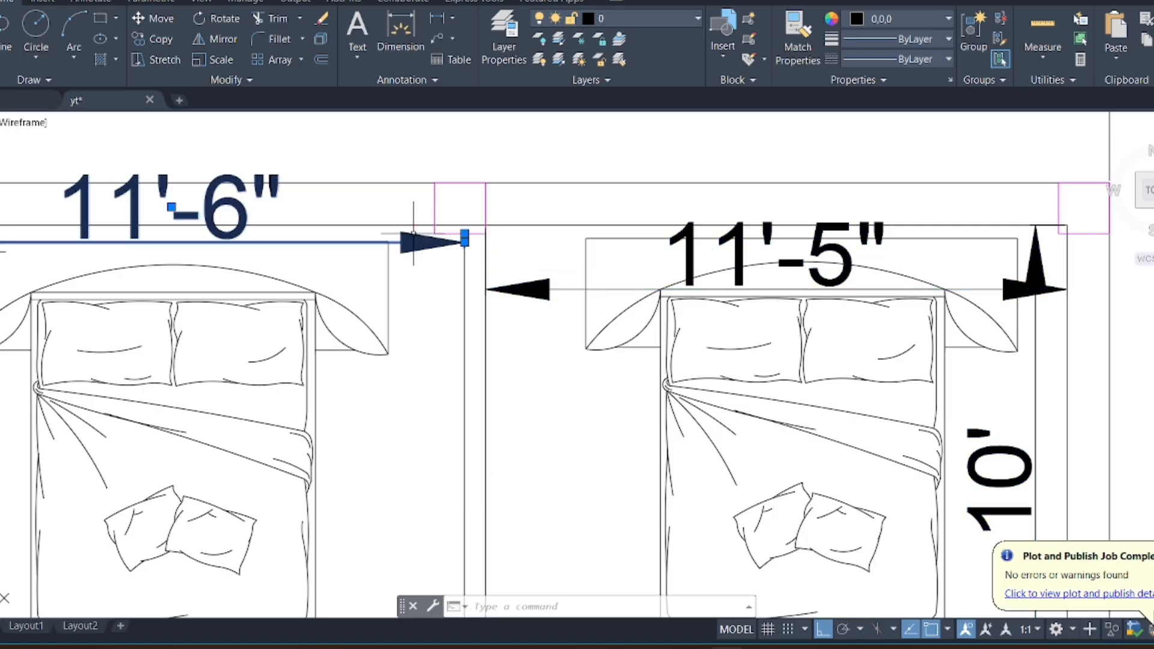
pyautogui.scroll(-6, 583, 256)
pyautogui.scroll(4, 423, 312)
pyautogui.click(431, 302)
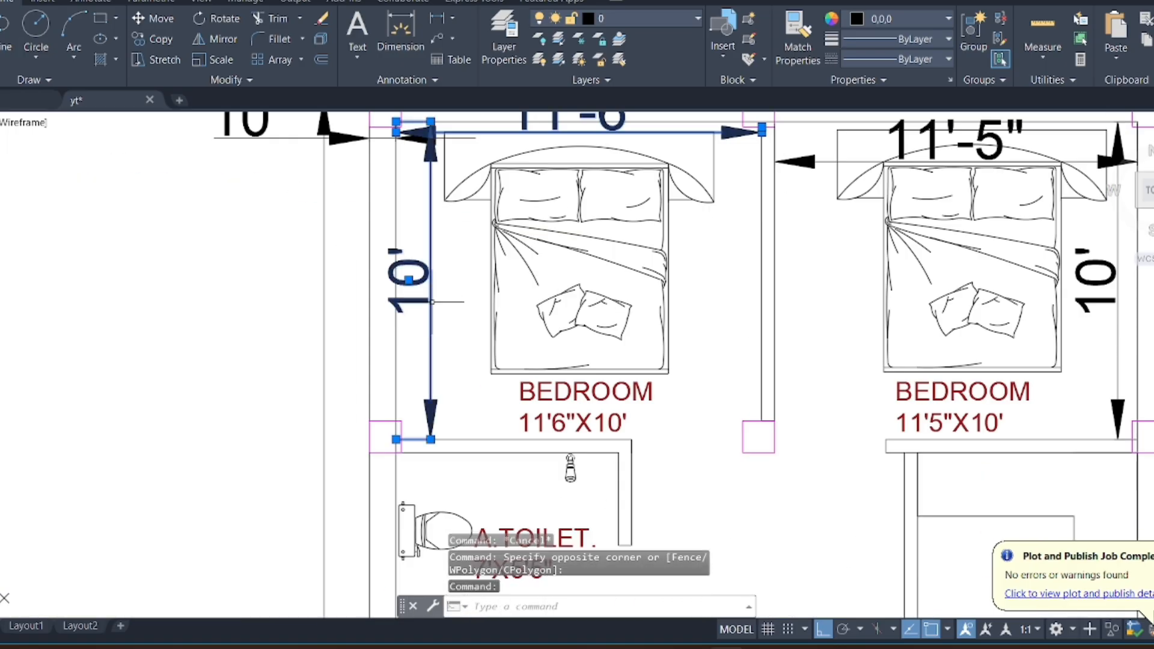
pyautogui.press('Delete')
pyautogui.scroll(-5, 425, 286)
pyautogui.scroll(4, 600, 292)
pyautogui.click(602, 294)
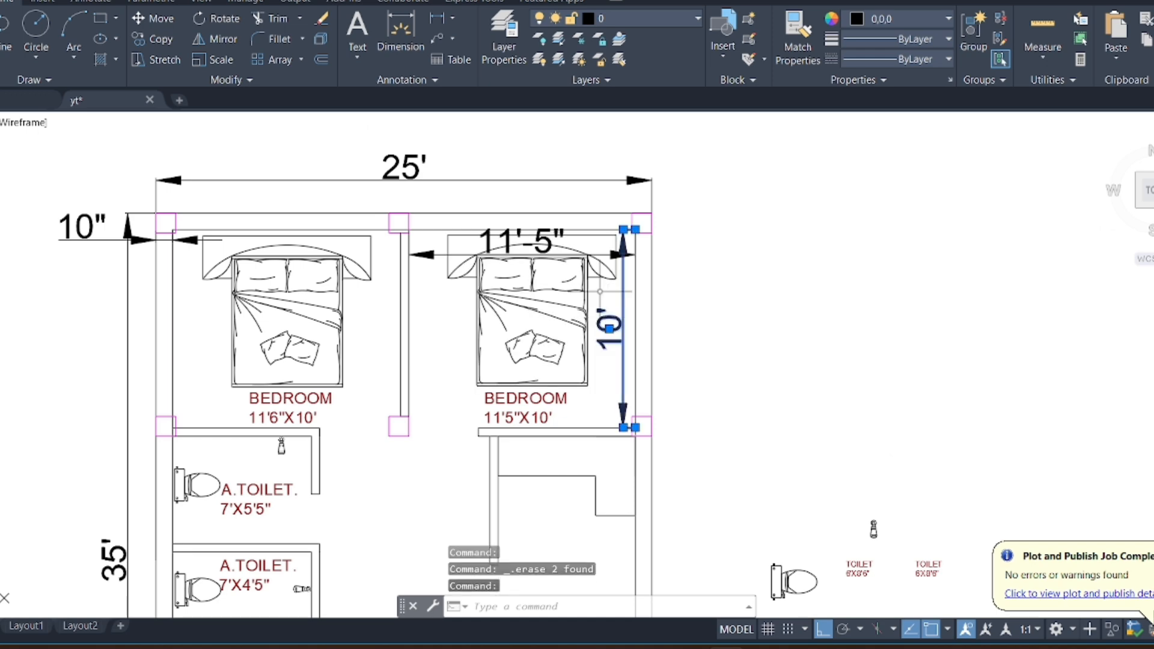
pyautogui.click(439, 247)
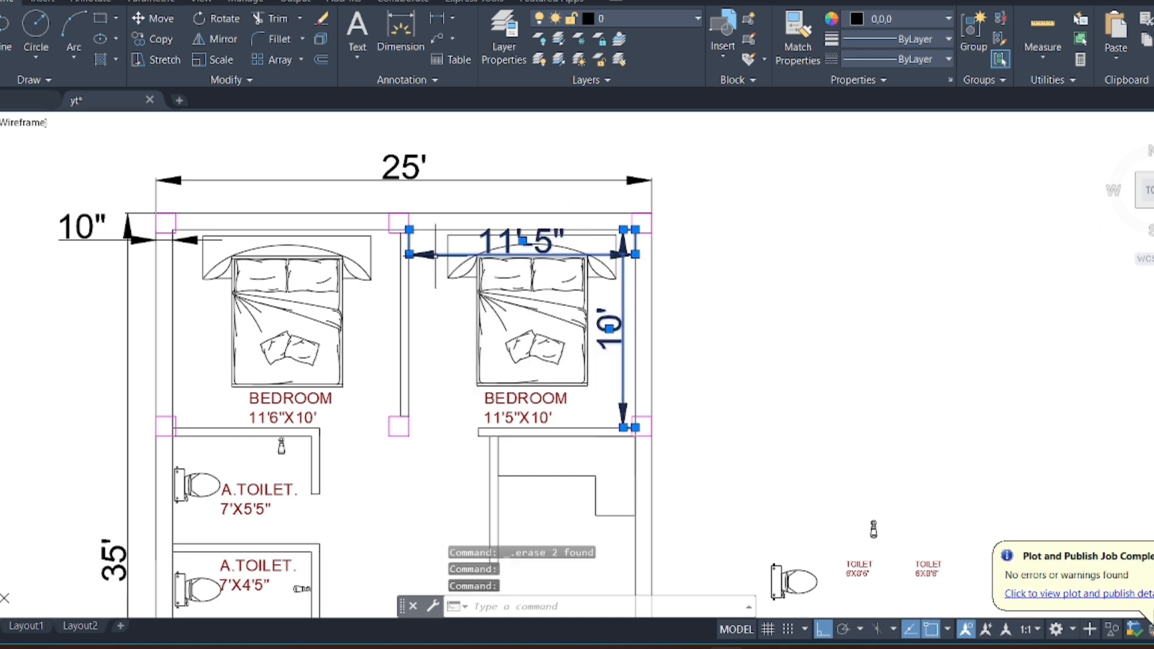
pyautogui.press('Delete')
# Copy the right upper bedroom's label straight down into the kitchen below the counter and delete the surplus overlapping copy
pyautogui.scroll(-5, 438, 247)
pyautogui.scroll(5, 486, 339)
pyautogui.click(482, 248)
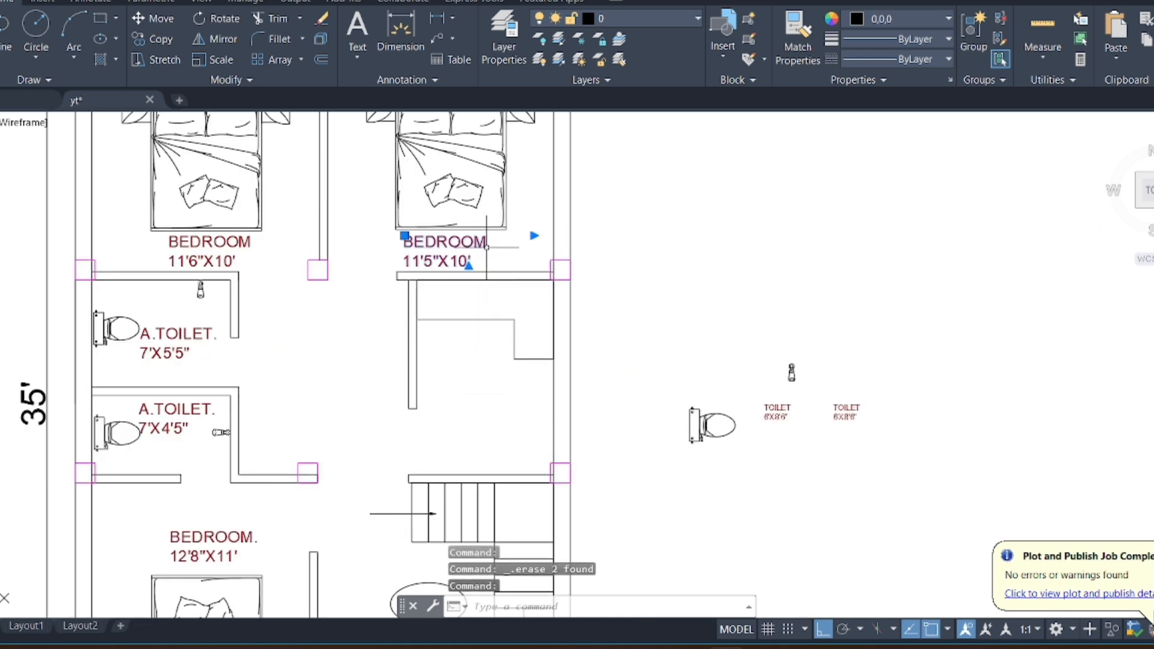
pyautogui.click(158, 40)
pyautogui.click(428, 253)
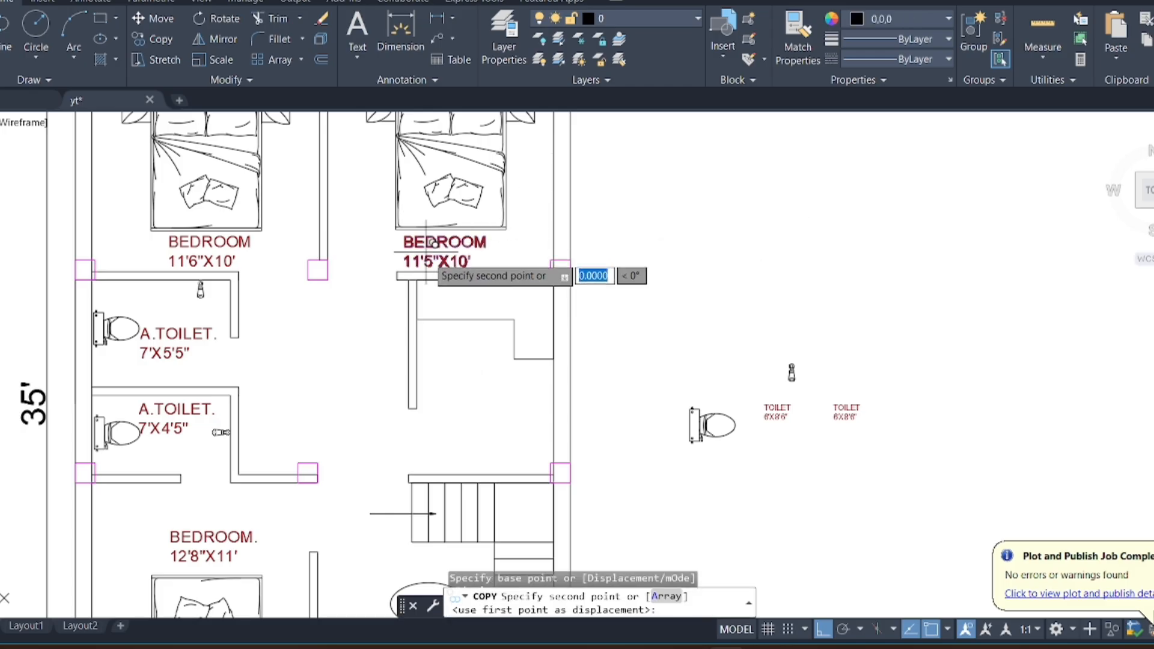
pyautogui.scroll(5, 477, 388)
pyautogui.click(477, 375)
pyautogui.click(483, 312)
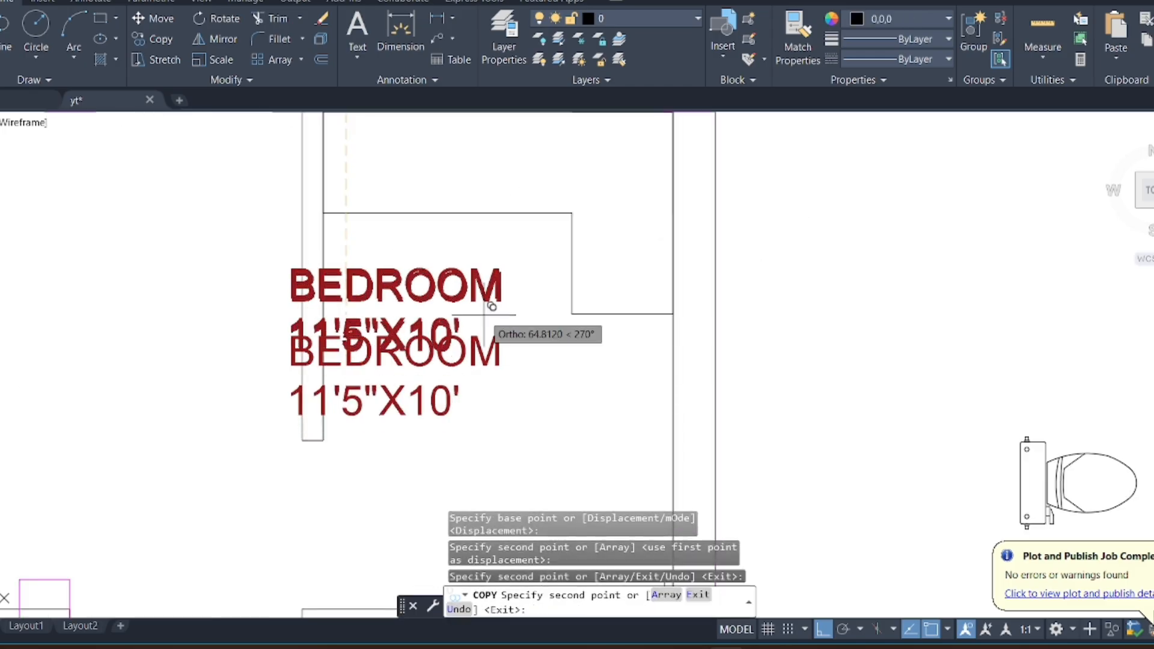
pyautogui.click(492, 307)
pyautogui.press('Escape')
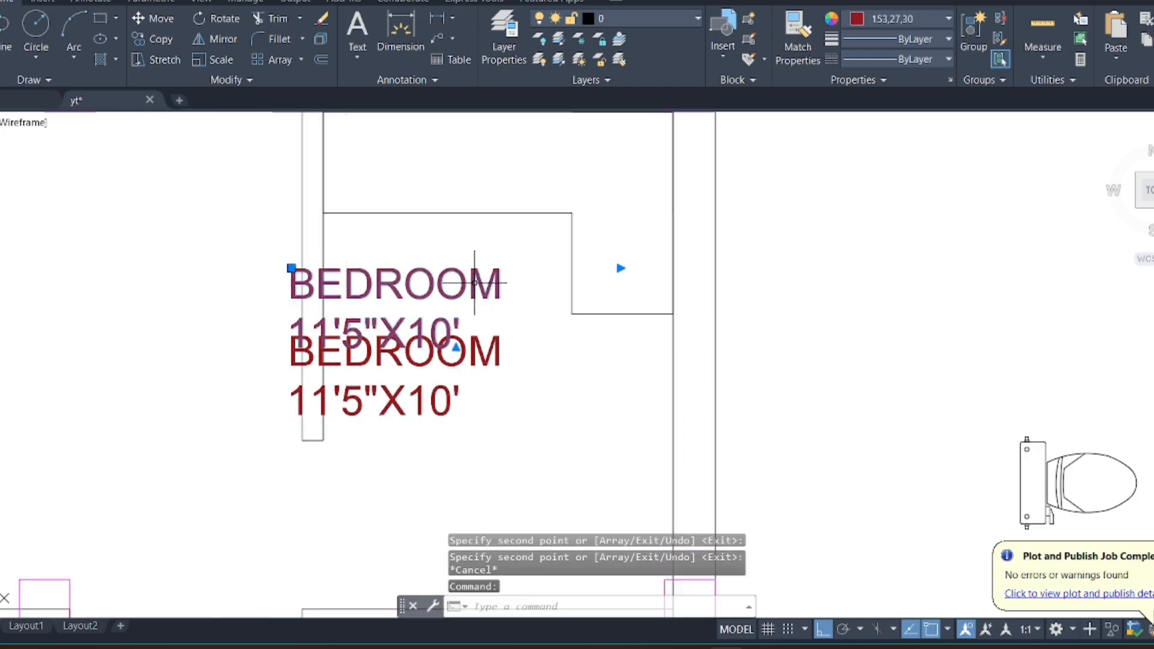
pyautogui.press('Delete')
# Move the copied label horizontally so it sits inside the kitchen, clear of the partition wall
pyautogui.click(480, 273)
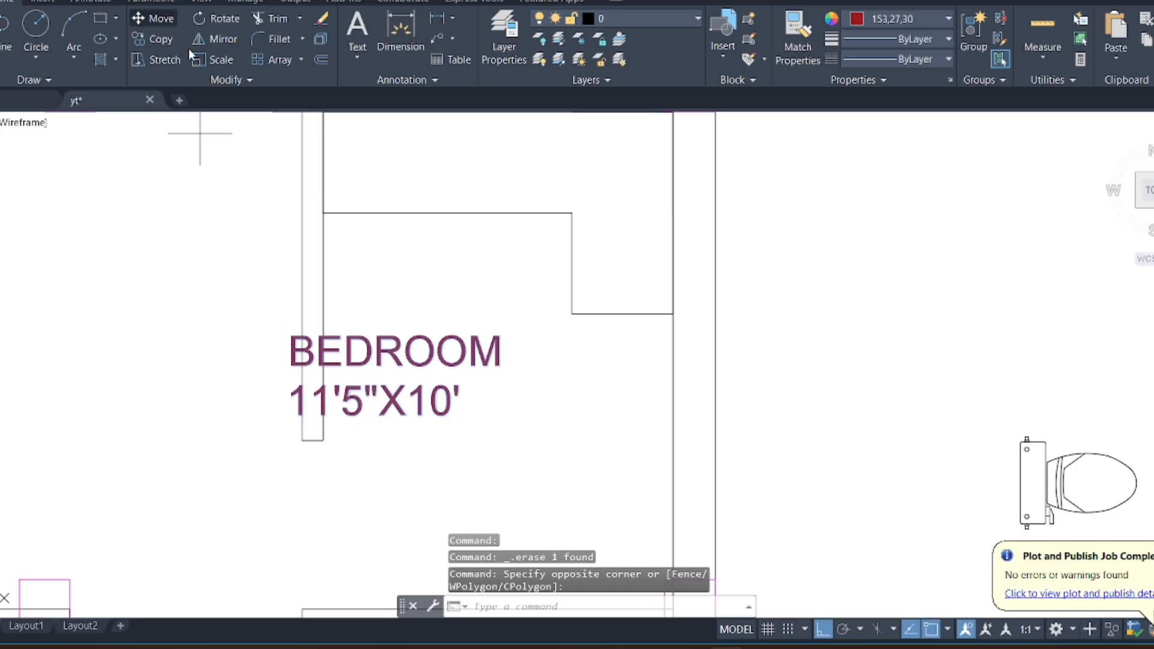
pyautogui.click(160, 19)
pyautogui.click(445, 380)
pyautogui.click(540, 377)
# Change the name line of the copied bedroom label below the kitchen counter to KITCHEN, keeping the size on its own line
pyautogui.doubleClick(535, 351)
pyautogui.moveTo(614, 354); pyautogui.dragTo(228, 337)
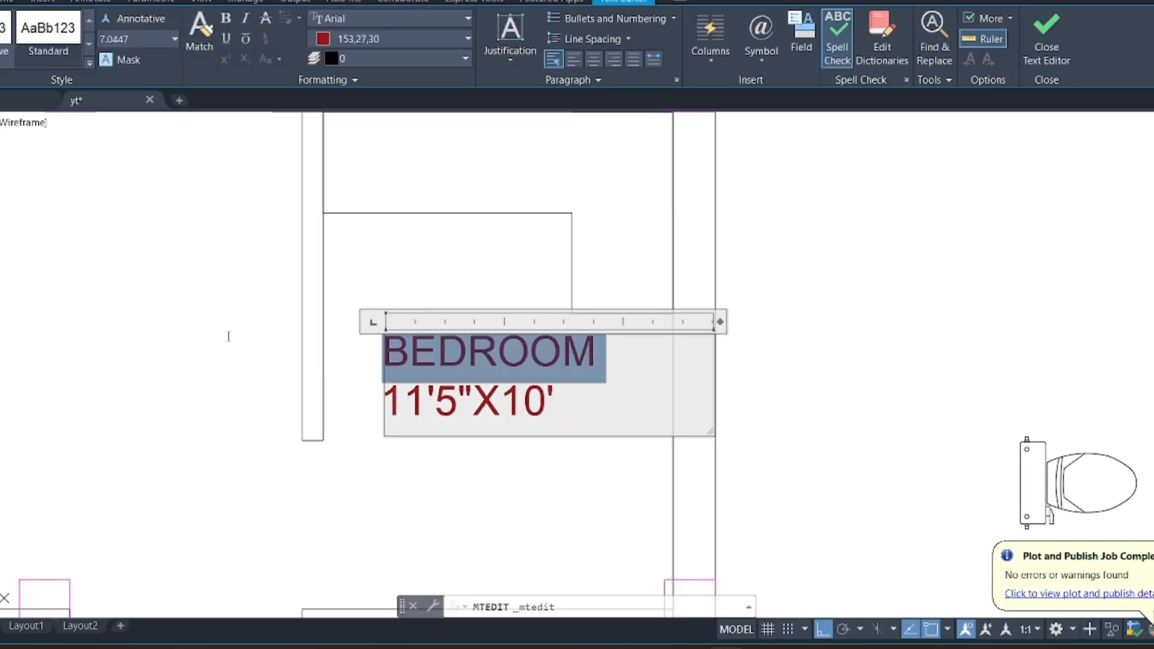
pyautogui.write('KITCH')
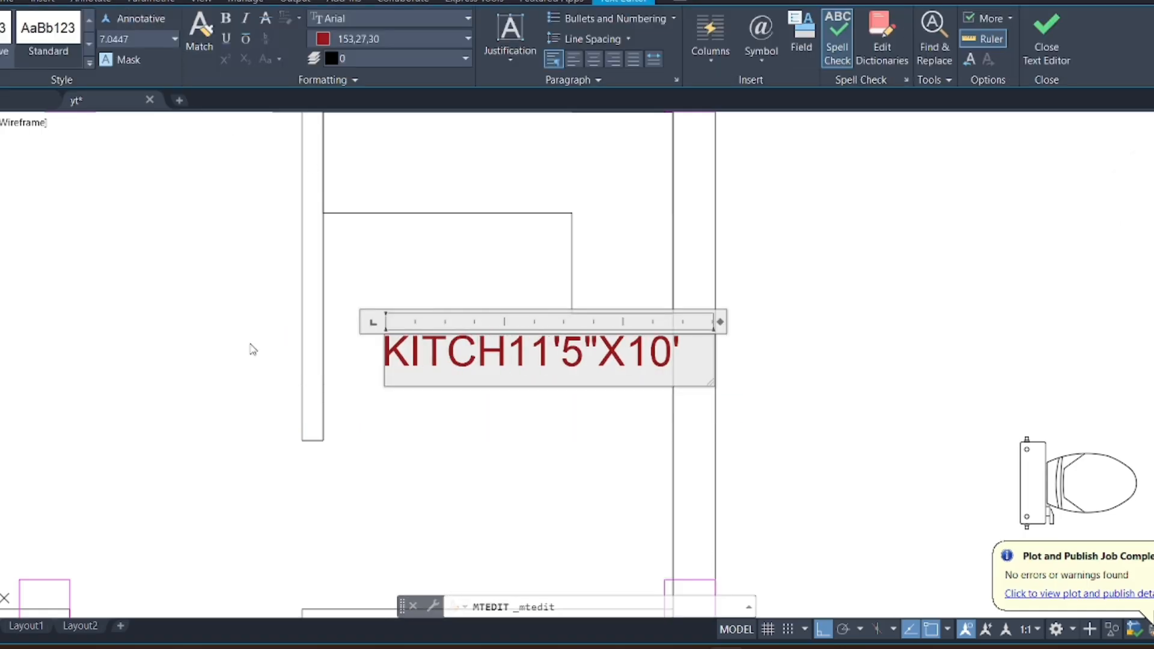
pyautogui.write('EB')
pyautogui.press('BackSpace')
pyautogui.write('N')
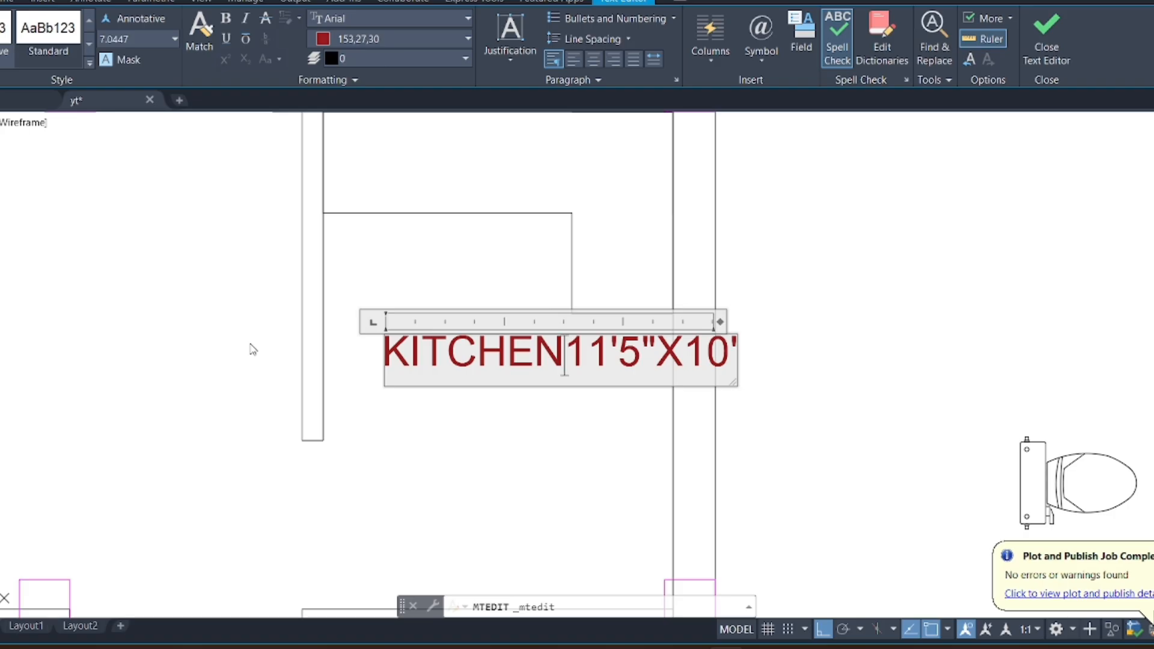
pyautogui.press('Return')
pyautogui.click(375, 243)
# Dimension the kitchen's inner height from the bedroom wall to the stair wall, placing it beside the outer wall
pyautogui.scroll(-5, 534, 278)
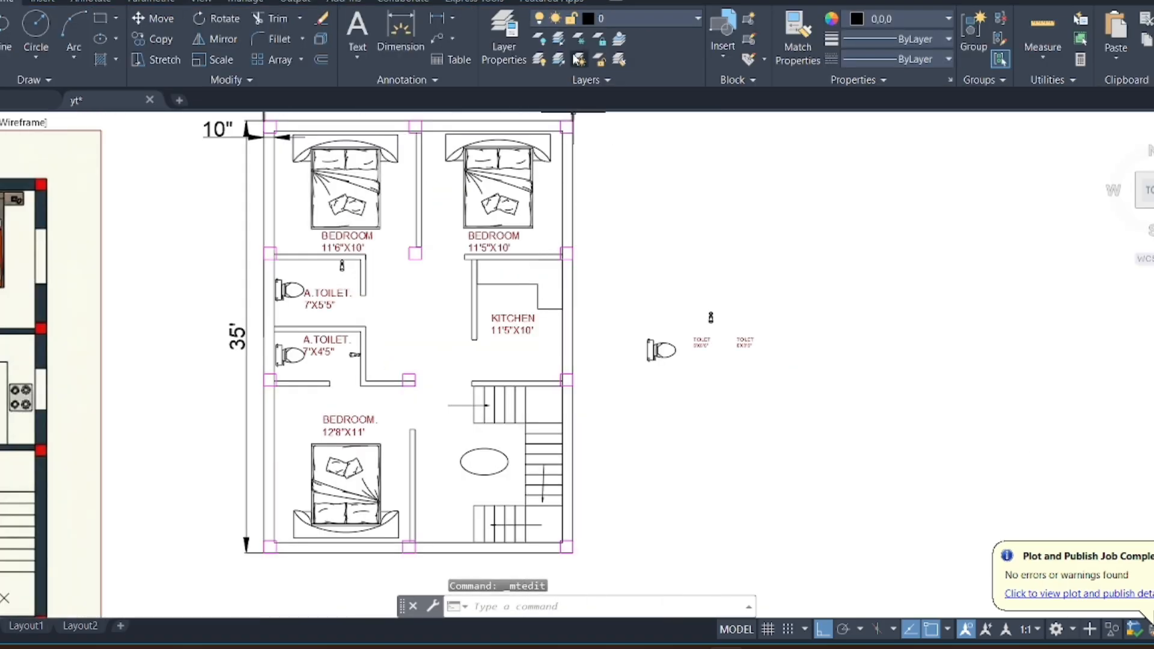
pyautogui.click(442, 23)
pyautogui.scroll(4, 559, 307)
pyautogui.scroll(4, 562, 160)
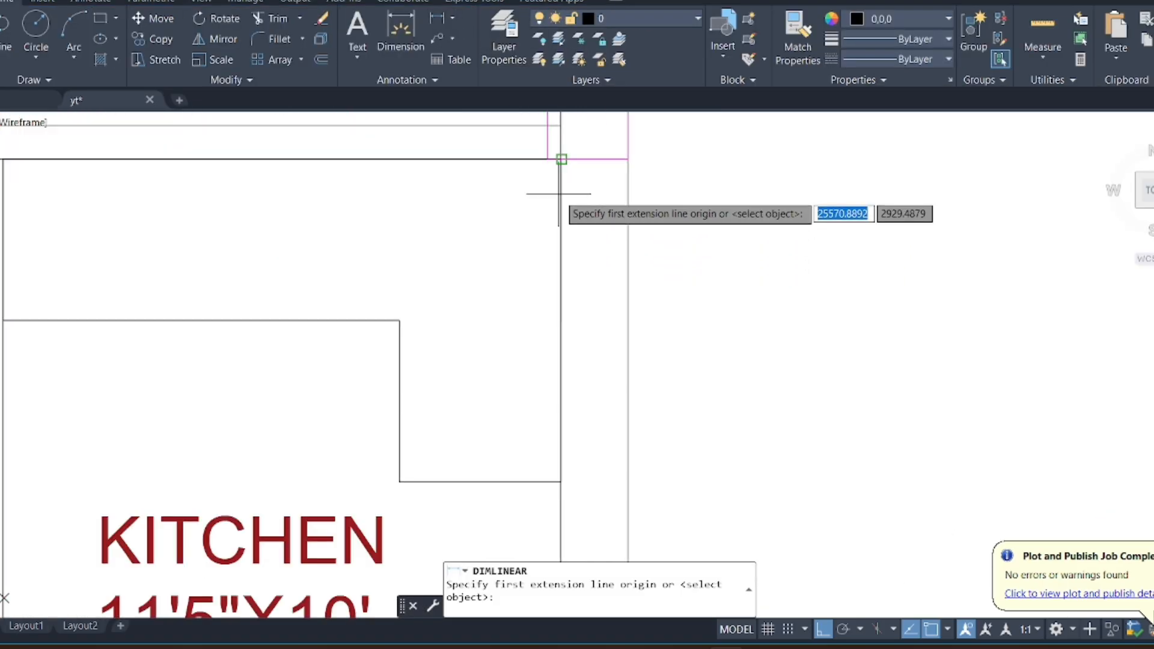
pyautogui.click(562, 160)
pyautogui.scroll(-6, 581, 179)
pyautogui.scroll(4, 579, 327)
pyautogui.click(564, 359)
pyautogui.click(530, 312)
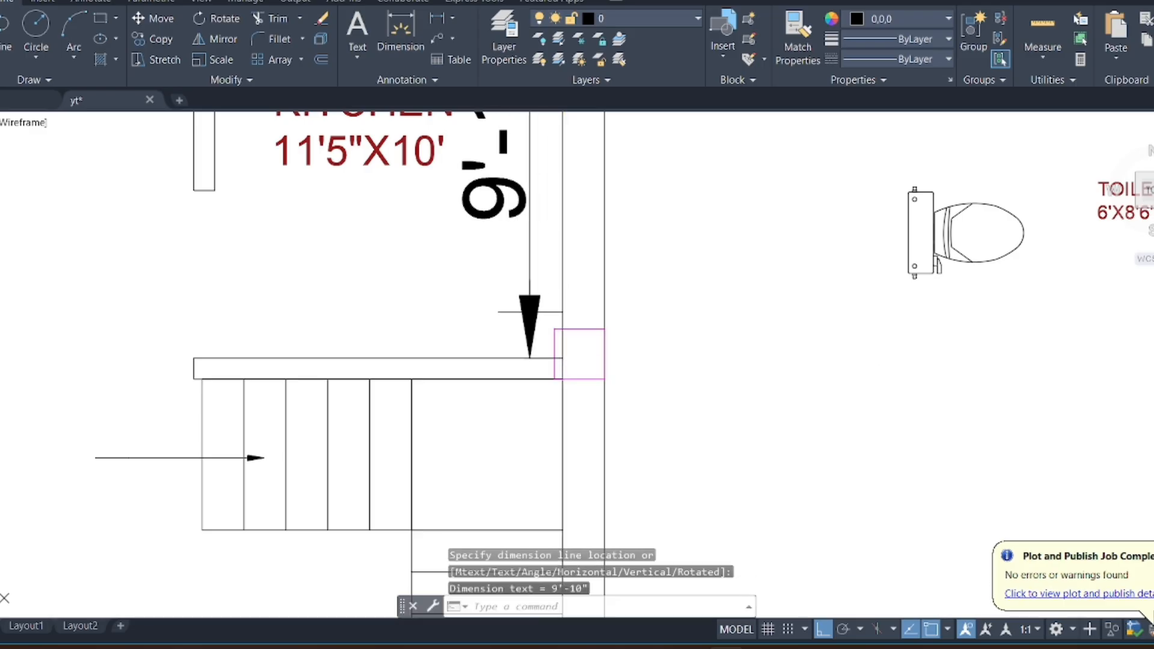
# Dimension the kitchen's inner width from the partition wall to the outer wall, placing it across the counter
pyautogui.scroll(-4, 552, 322)
pyautogui.scroll(4, 451, 135)
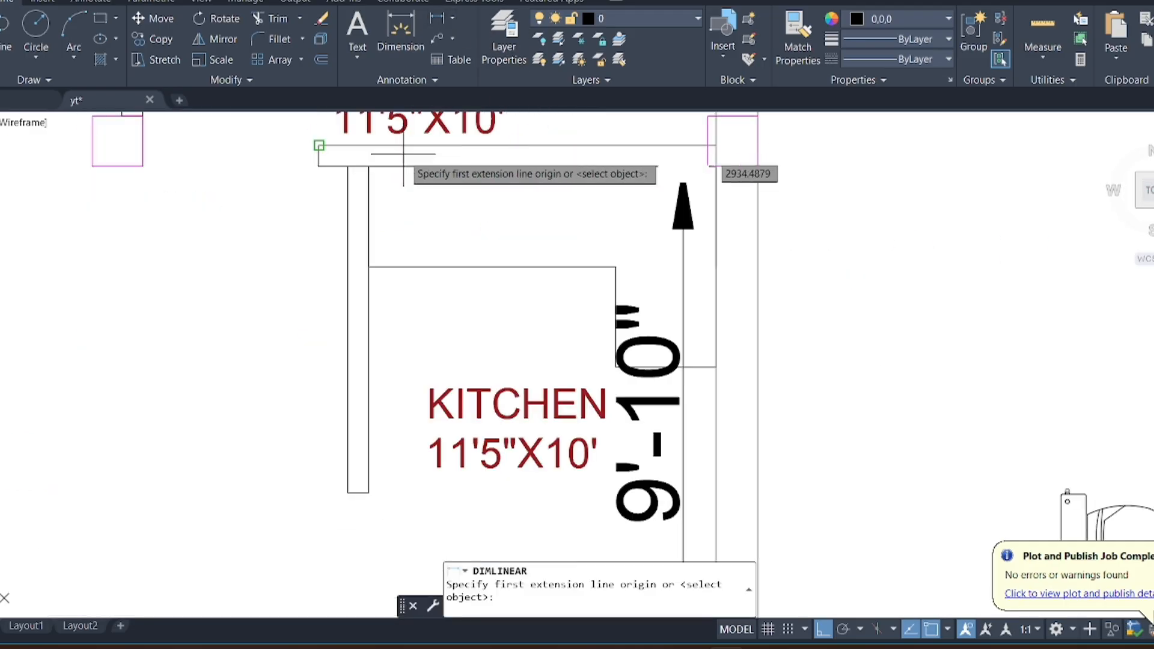
pyautogui.click(368, 165)
pyautogui.click(716, 166)
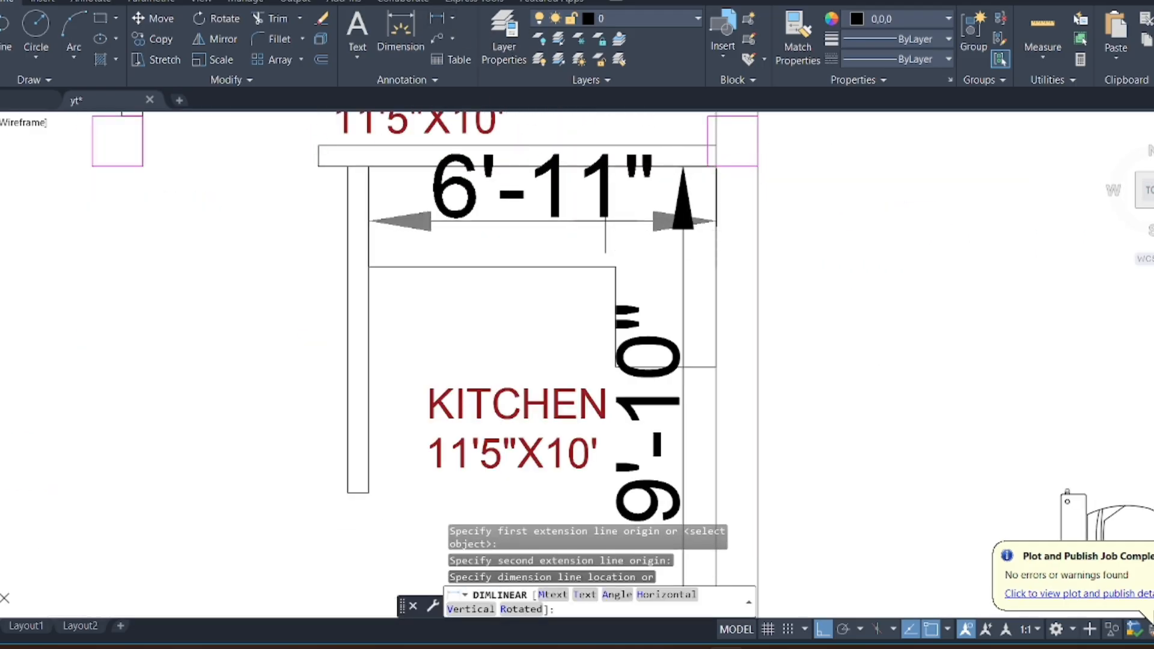
pyautogui.click(662, 221)
# Change the size line of the kitchen label to 9'10"X6'11"
pyautogui.doubleClick(551, 409)
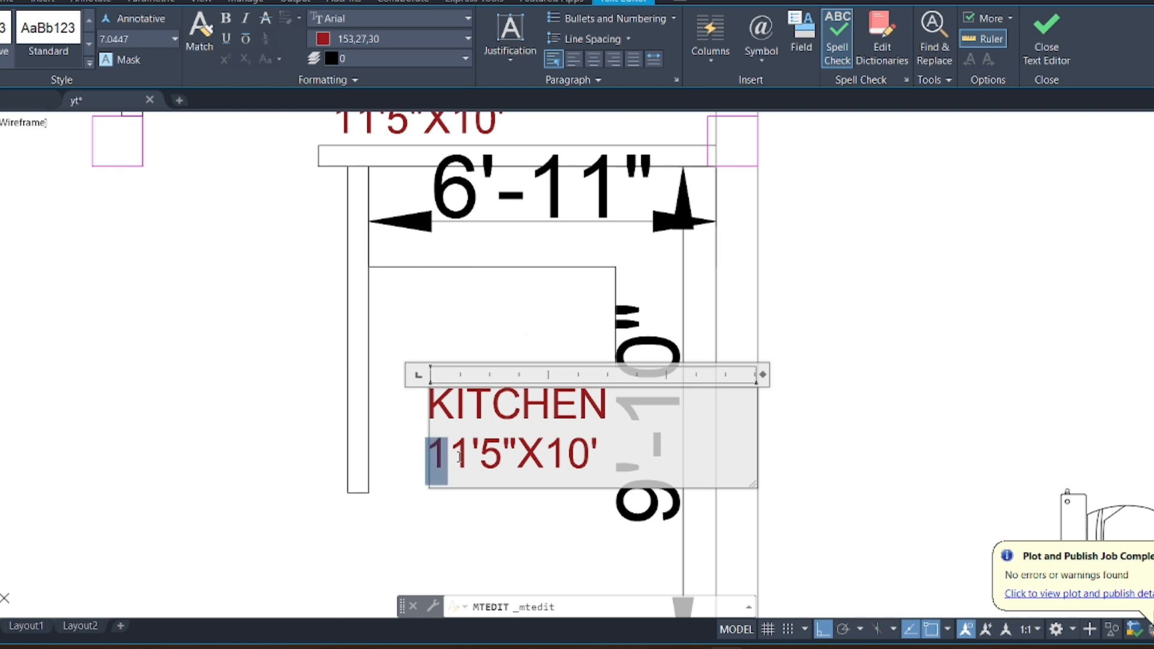
pyautogui.write('9\'10"X6\'11"')
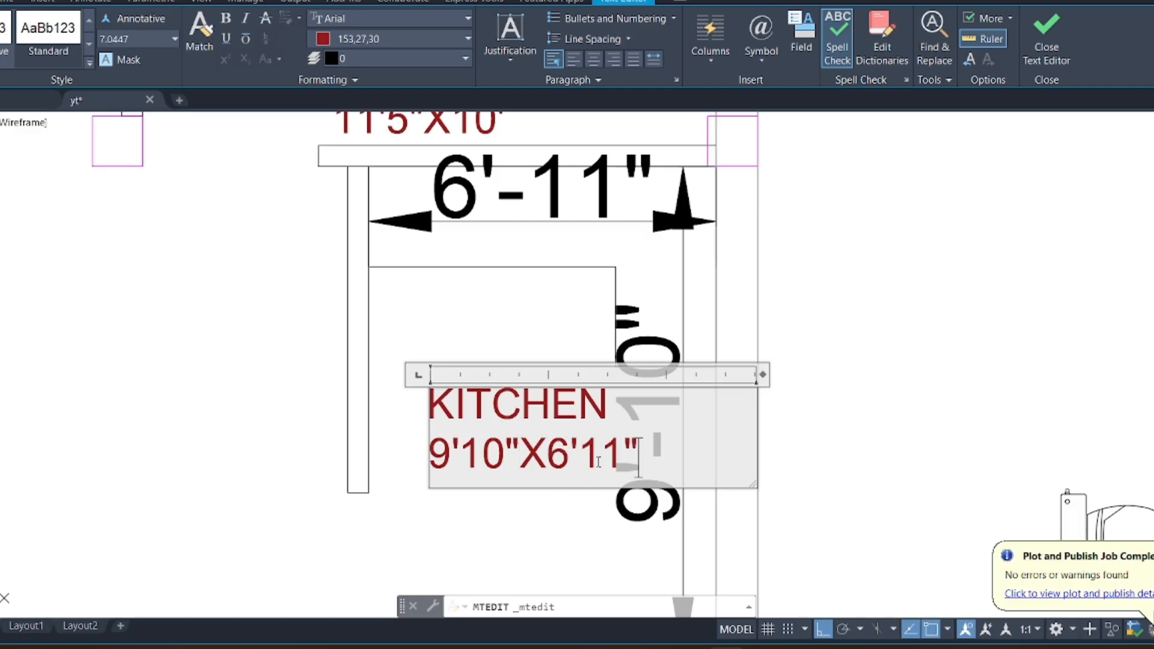
pyautogui.click(516, 289)
pyautogui.click(497, 427)
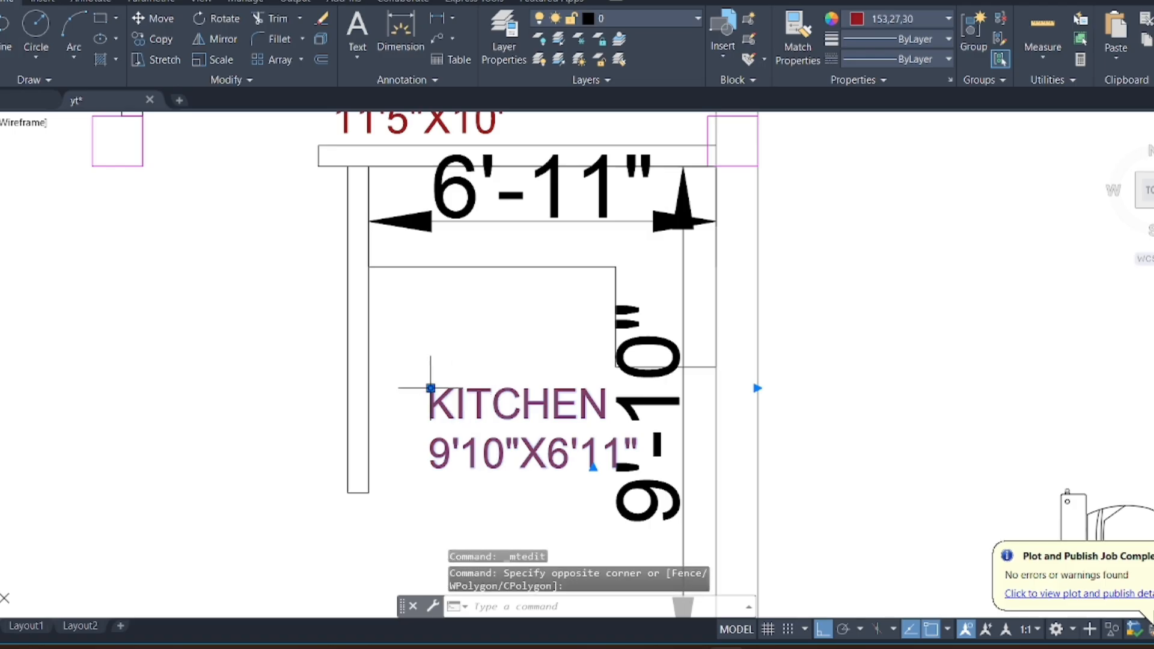
pyautogui.click(430, 389)
pyautogui.scroll(-4, 442, 392)
pyautogui.press('Escape')
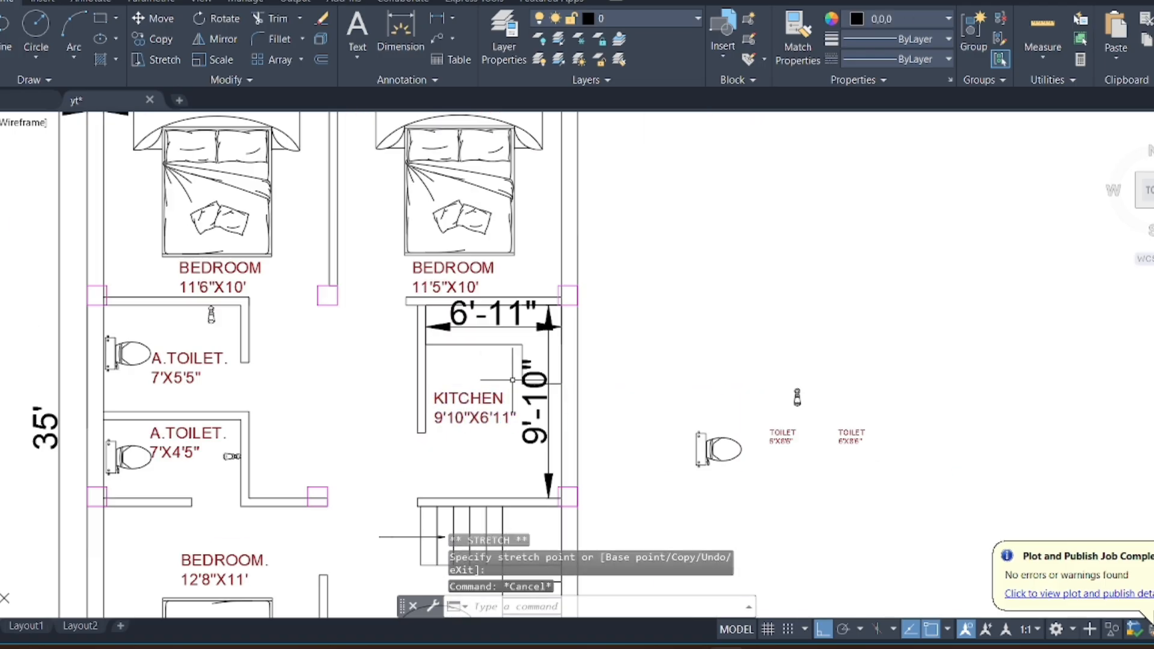
# Delete the kitchen's inner width and height dimensions
pyautogui.scroll(2, 548, 314)
pyautogui.click(548, 316)
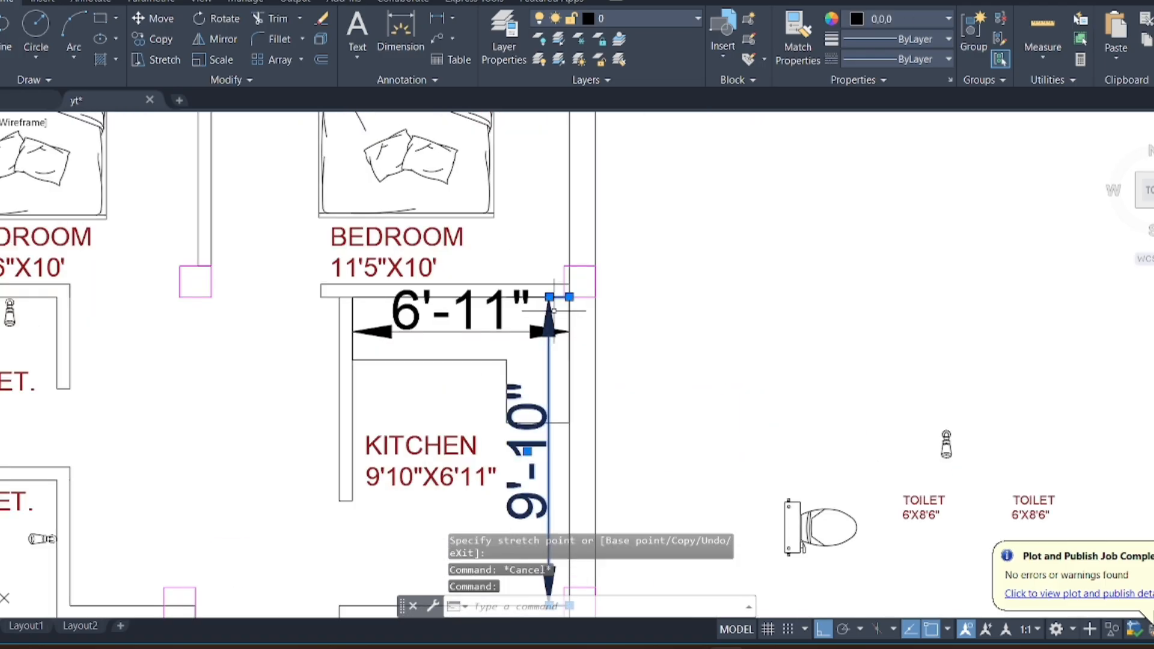
pyautogui.click(528, 335)
pyautogui.press('Delete')
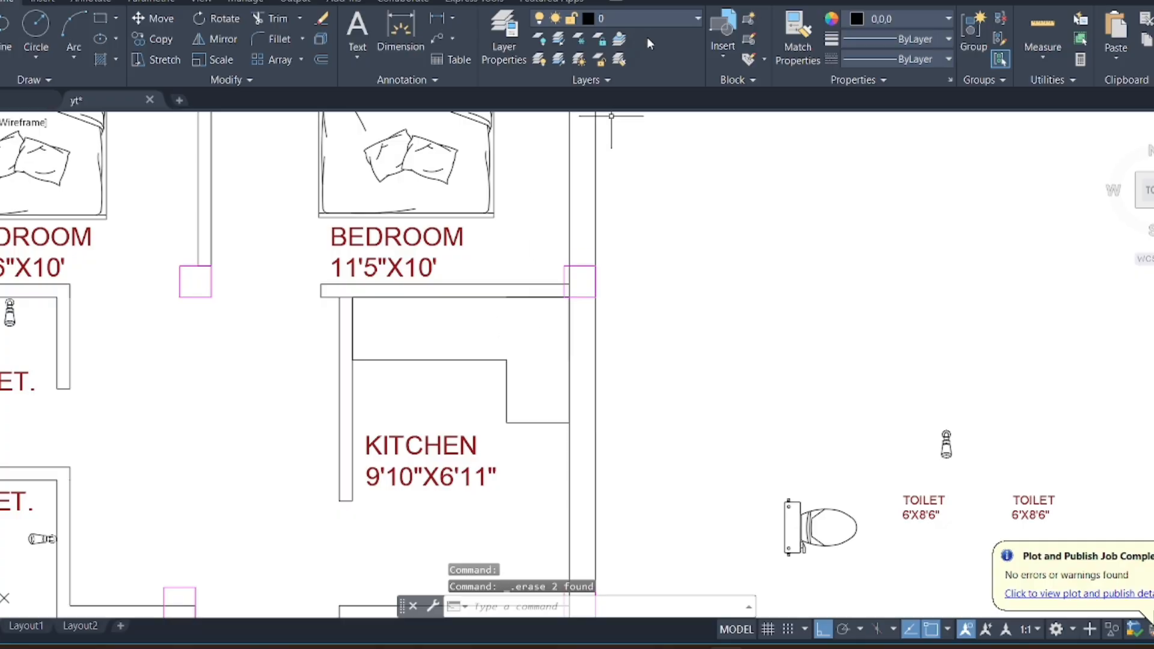
# Dimension the stair and dining area's inner height from the kitchen wall to the lower outer wall, placing it over the stairs
pyautogui.scroll(-4, 618, 216)
pyautogui.moveTo(576, 371); pyautogui.dragTo(592, 295, button='middle')
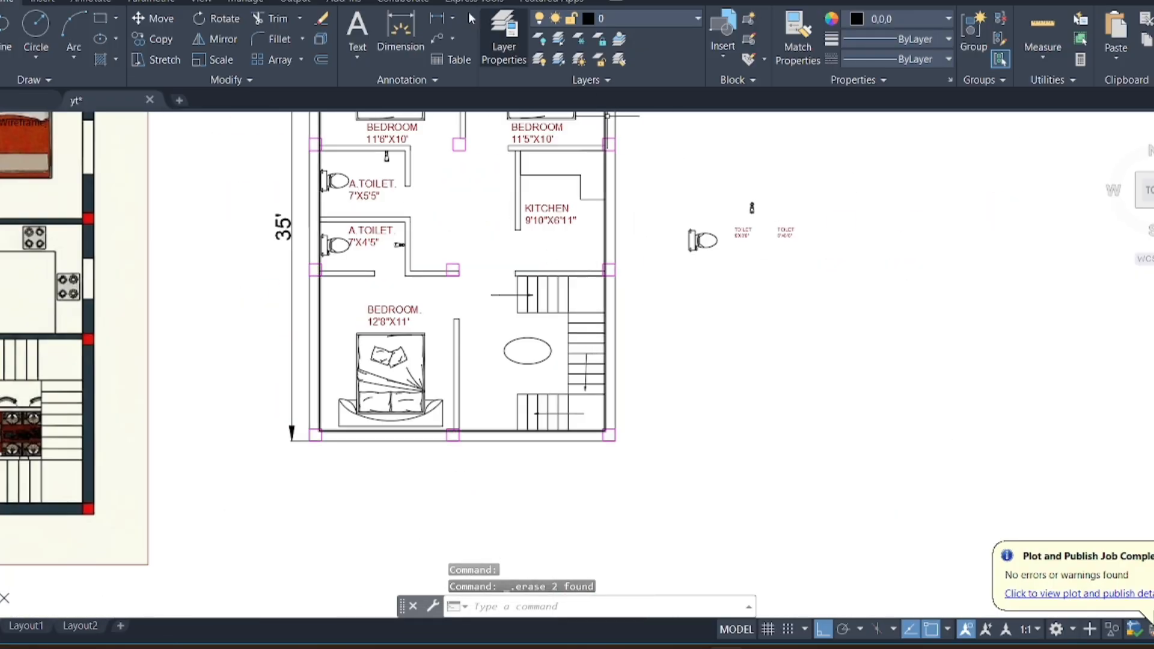
pyautogui.click(437, 18)
pyautogui.scroll(3, 667, 294)
pyautogui.scroll(3, 516, 253)
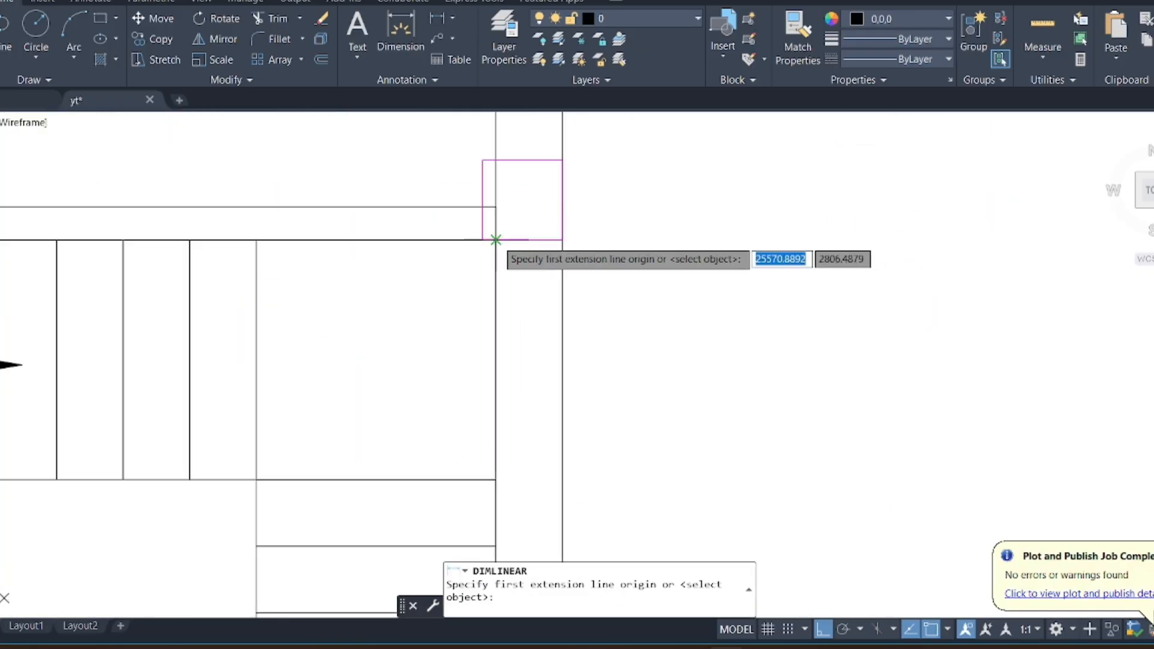
pyautogui.click(497, 240)
pyautogui.scroll(-4, 523, 185)
pyautogui.scroll(4, 516, 446)
pyautogui.click(517, 444)
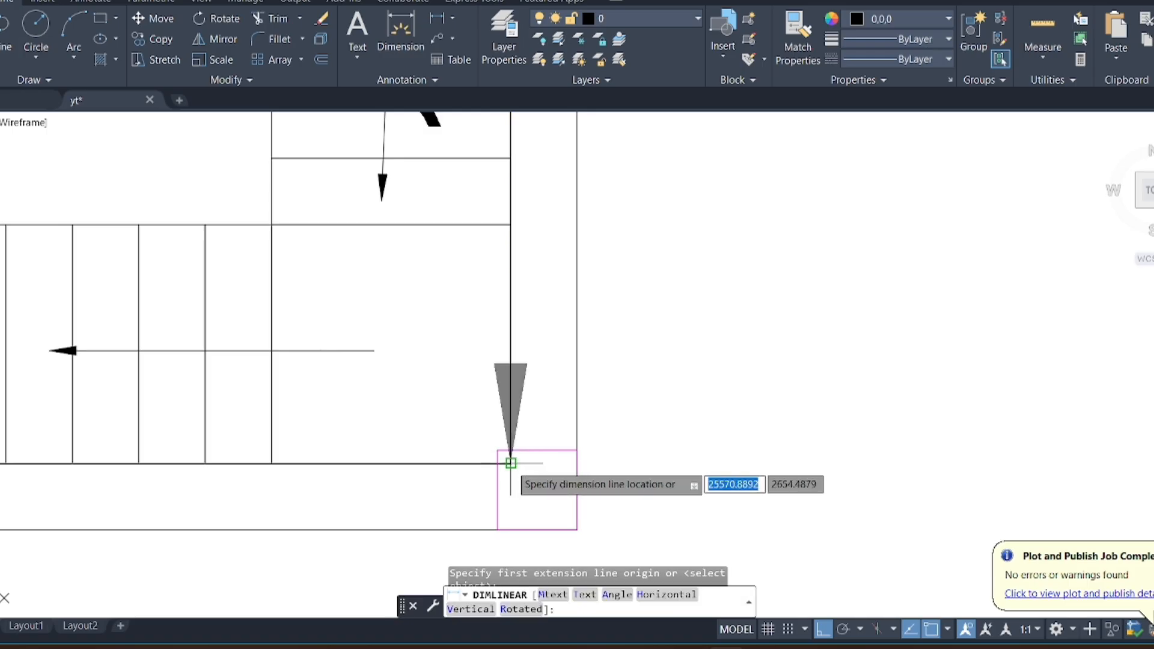
pyautogui.scroll(2, 516, 445)
pyautogui.scroll(-3, 472, 359)
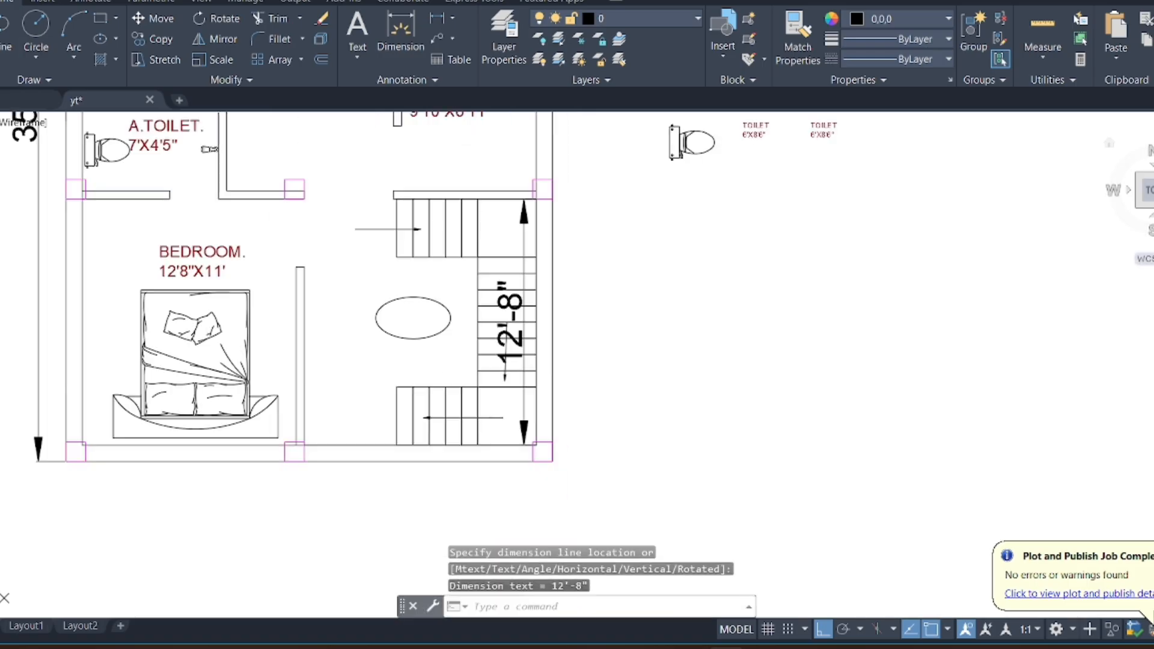
# Dimension the stair and dining area's inner width from the outer wall to the bedroom partition, placing it across the lower stair flight
pyautogui.click(442, 19)
pyautogui.scroll(3, 529, 454)
pyautogui.click(518, 430)
pyautogui.scroll(-3, 523, 439)
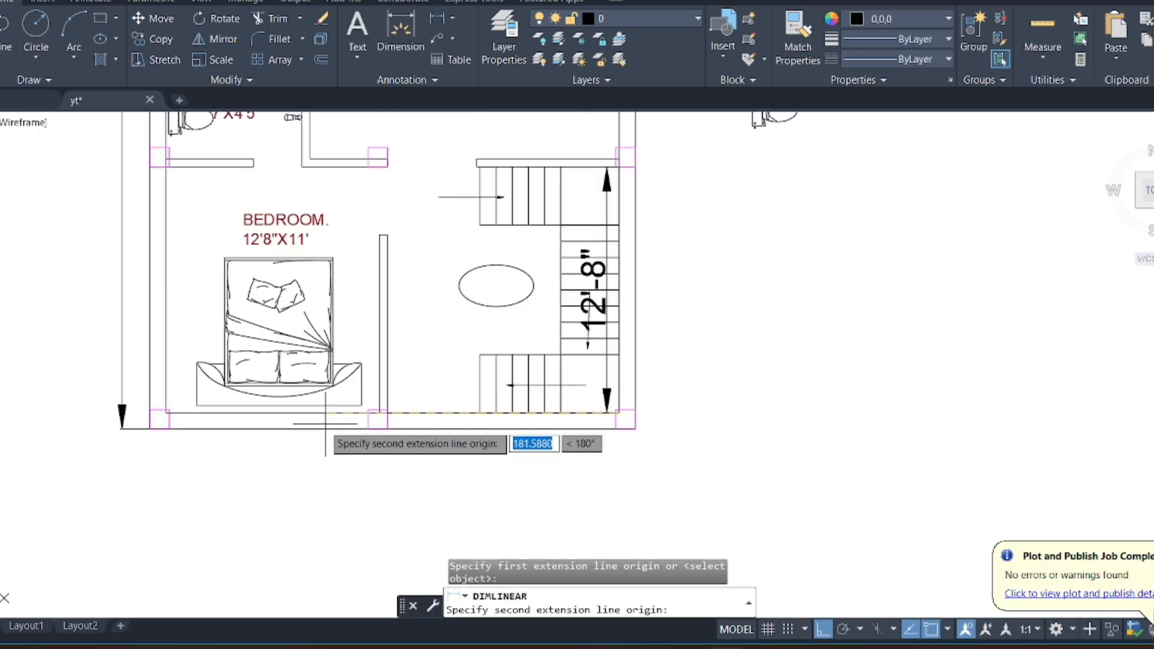
pyautogui.scroll(3, 382, 421)
pyautogui.click(387, 413)
pyautogui.scroll(-3, 526, 389)
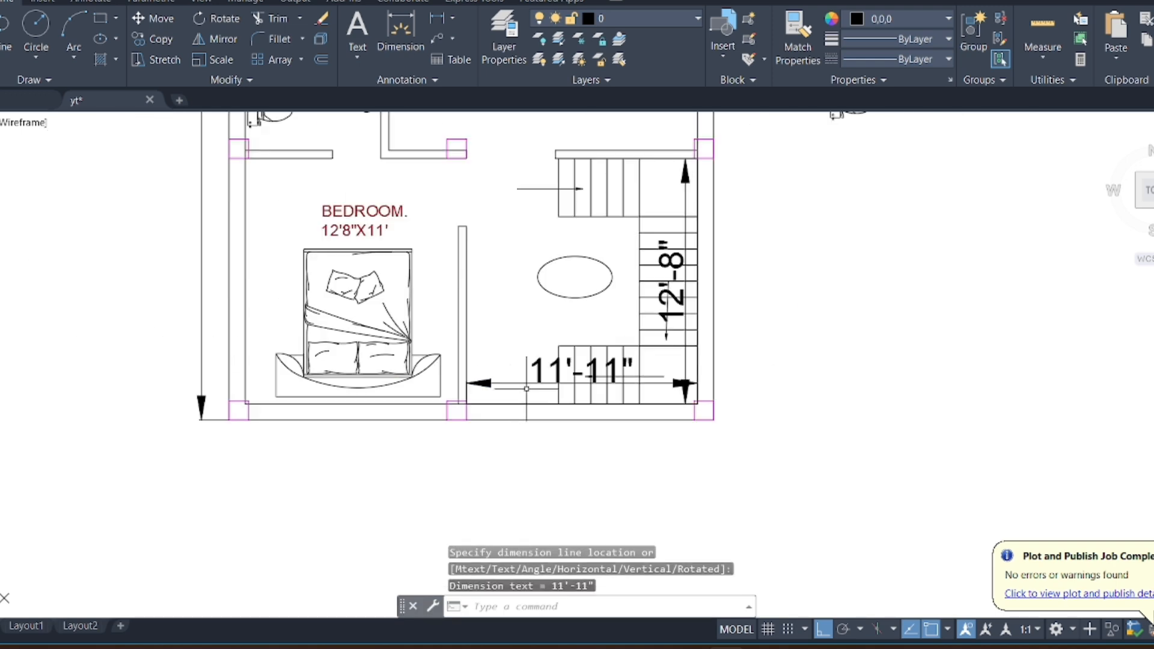
pyautogui.click(527, 389)
# Copy the kitchen label straight down into the stair and dining area, just below the dining table ellipse
pyautogui.scroll(-3, 527, 389)
pyautogui.scroll(3, 692, 271)
pyautogui.click(595, 291)
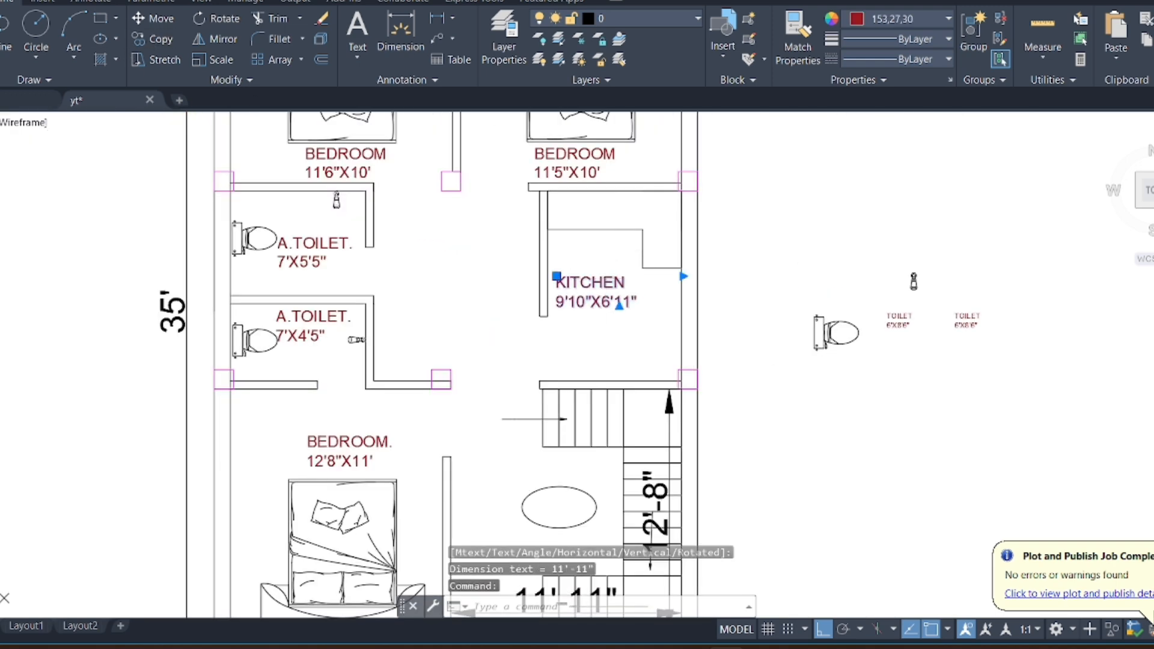
pyautogui.write('co')
pyautogui.press('Return')
pyautogui.click(596, 285)
pyautogui.scroll(-4, 533, 130)
pyautogui.scroll(4, 542, 270)
pyautogui.scroll(4, 539, 303)
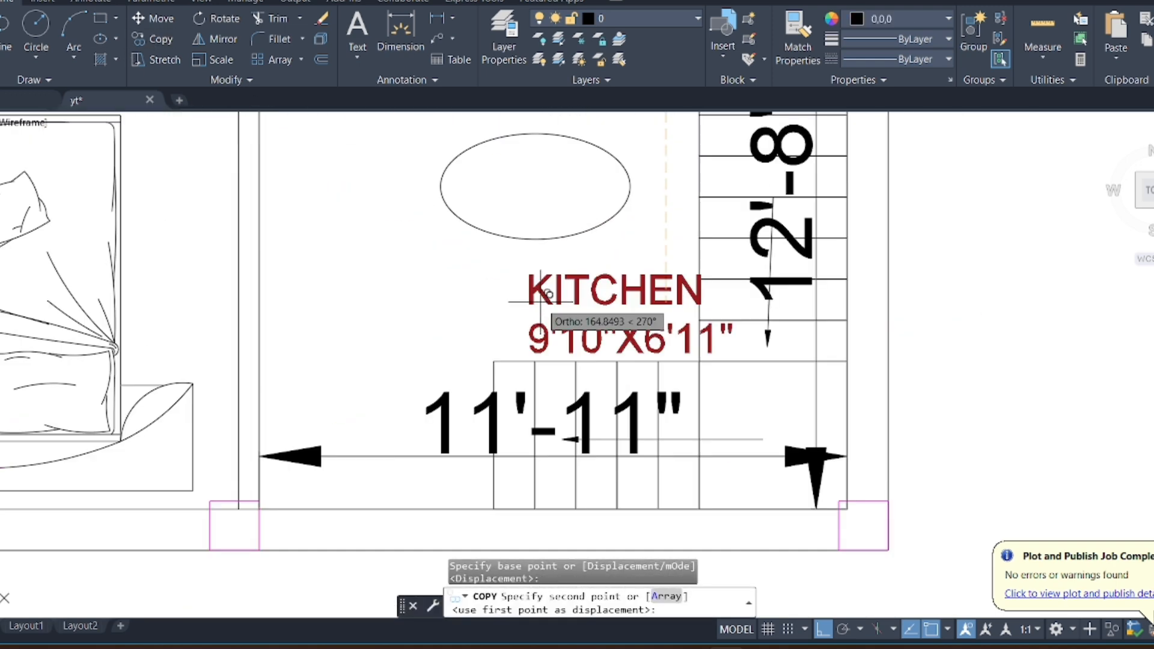
pyautogui.click(541, 302)
pyautogui.press('Escape')
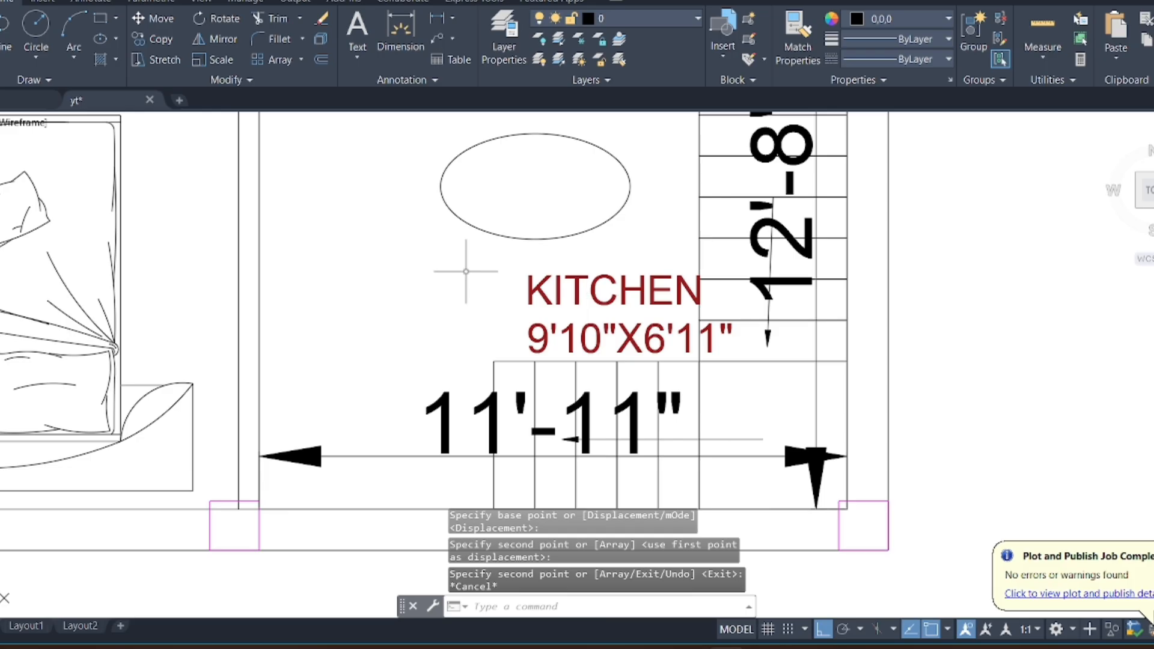
# Move the copied label horizontally away from the side stairs so it sits below the ellipse
pyautogui.click(541, 289)
pyautogui.click(528, 275)
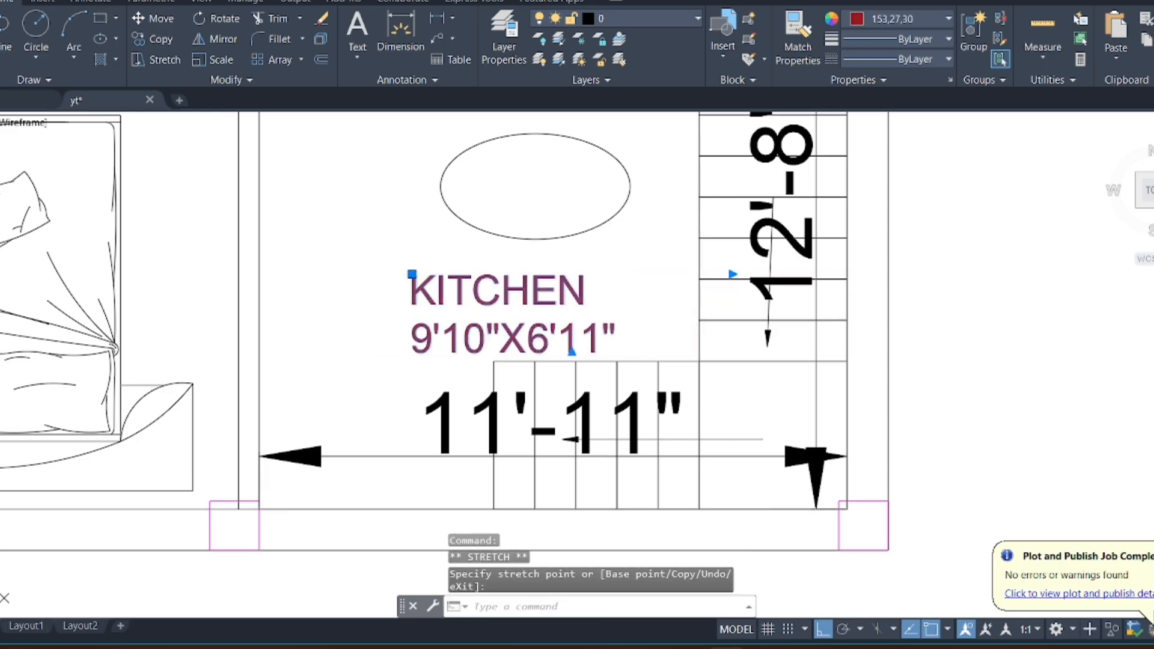
pyautogui.press('Escape')
# Change the copied label's text to STAIR CUM DINING with the size 12'8"X11'11" on the last line
pyautogui.doubleClick(530, 292)
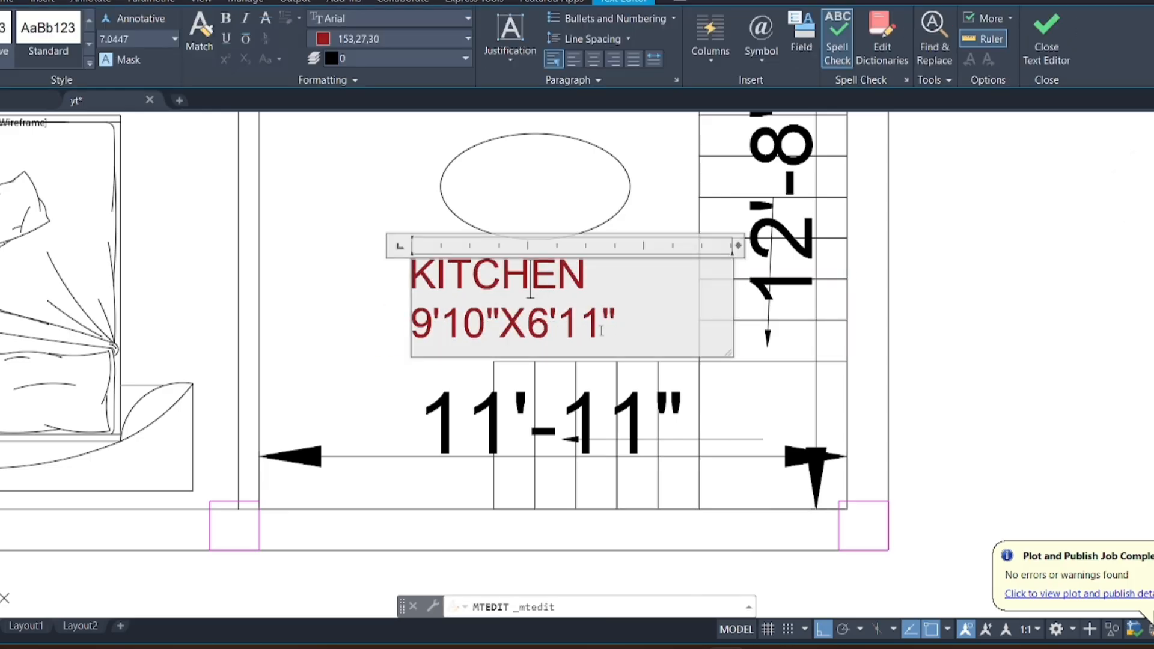
pyautogui.moveTo(599, 284); pyautogui.dragTo(410, 281)
pyautogui.write('S')
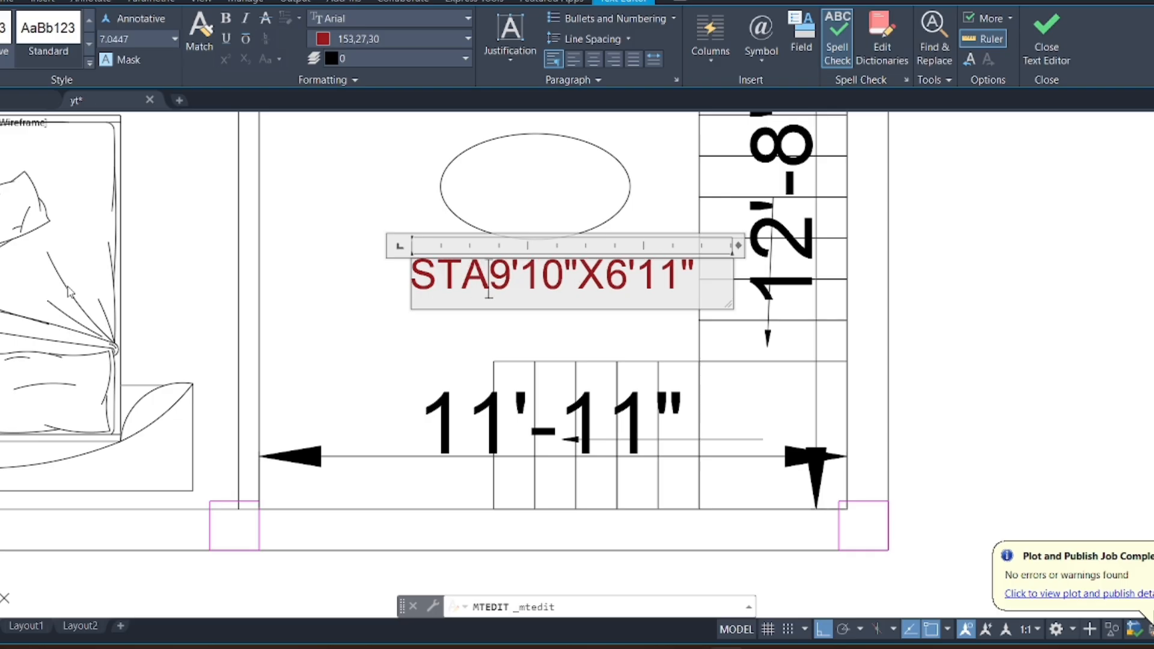
pyautogui.write('TAIR')
pyautogui.press('Return')
pyautogui.write('CU')
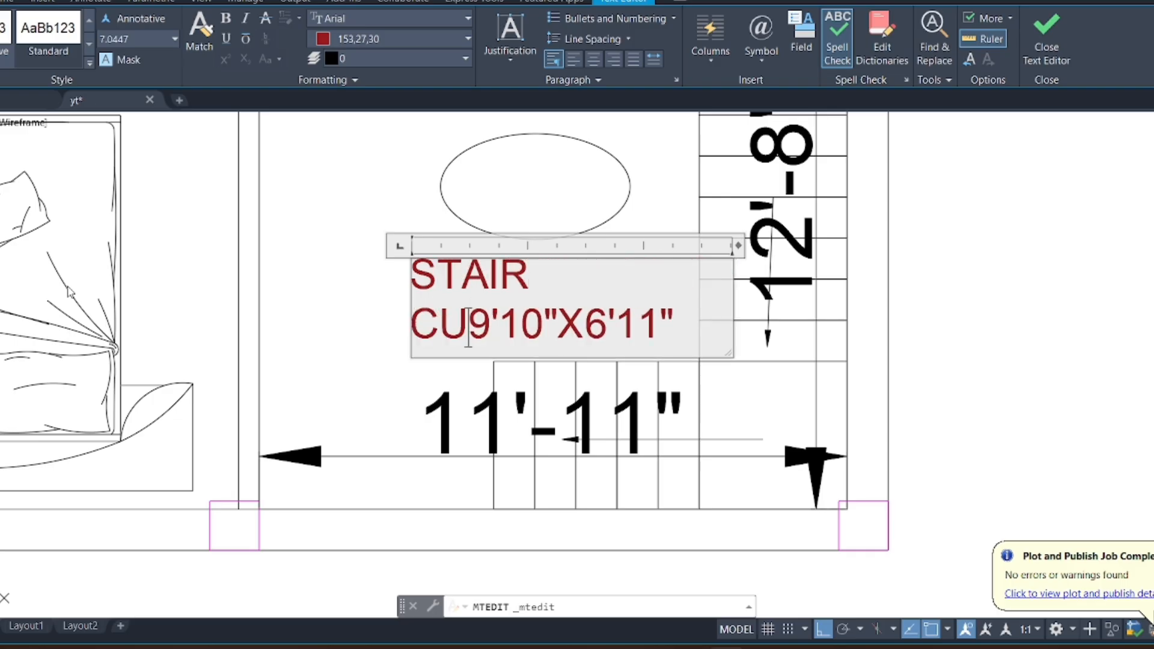
pyautogui.write('M DIN')
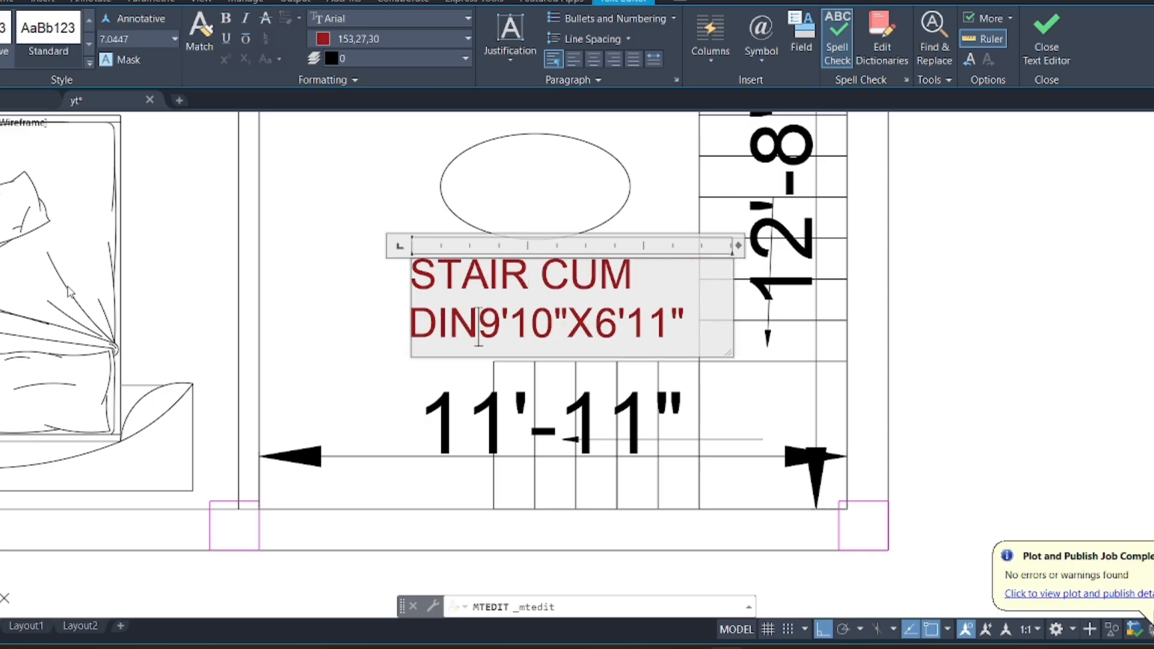
pyautogui.write('ING')
pyautogui.press('Return')
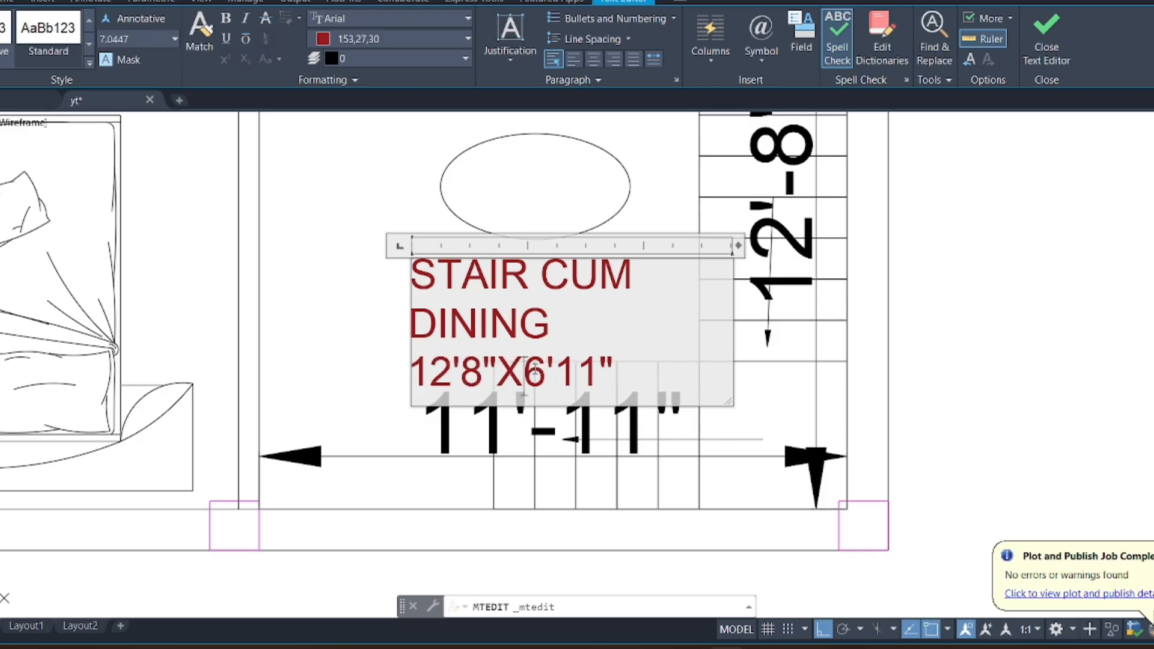
pyautogui.click(372, 268)
# Move the STAIR CUM DINING label straight up so it clears the lower stair flight and its width dimension
pyautogui.moveTo(412, 226); pyautogui.dragTo(414, 258)
pyautogui.click(412, 259)
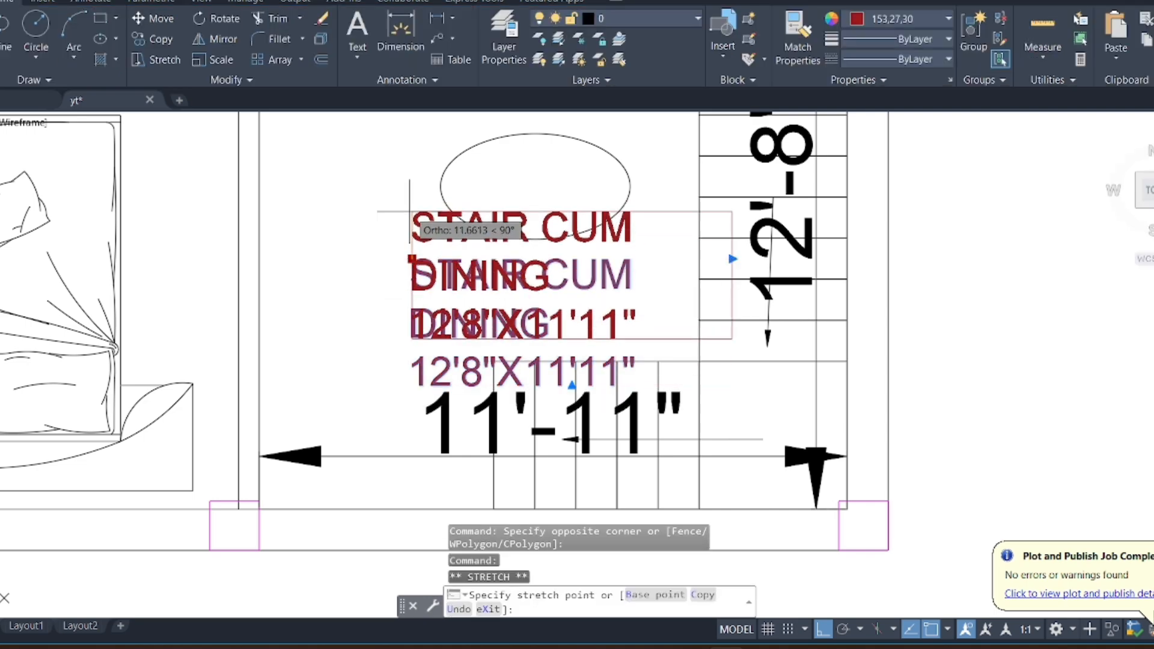
pyautogui.click(410, 212)
pyautogui.scroll(-5, 597, 284)
pyautogui.press('Escape')
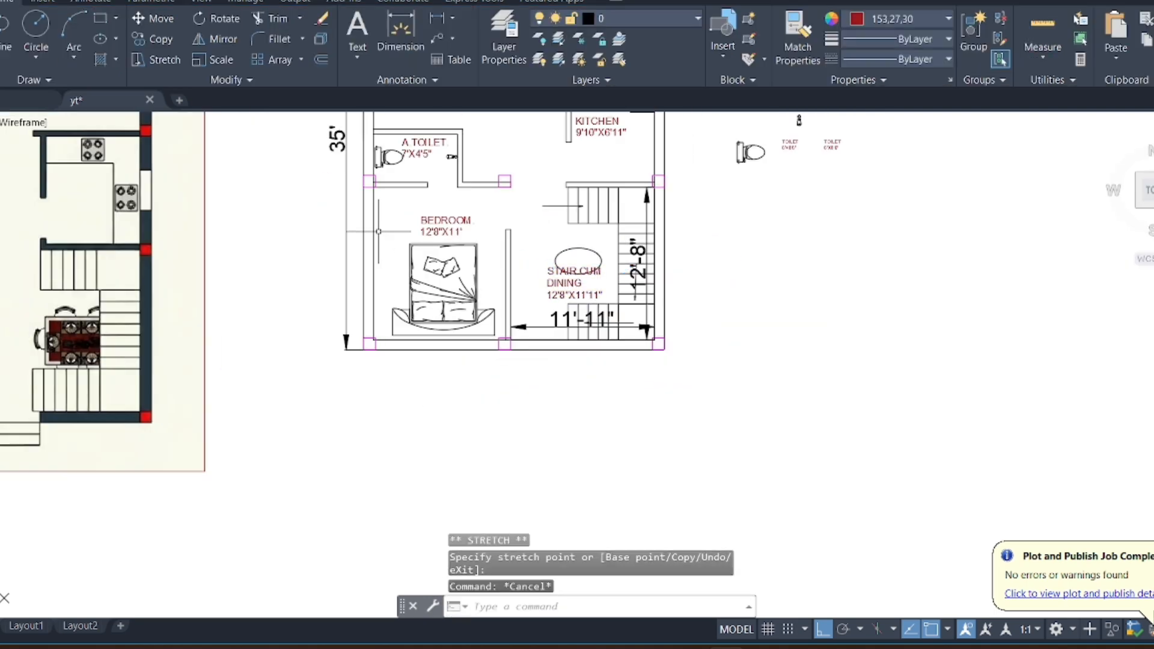
pyautogui.scroll(4, 373, 187)
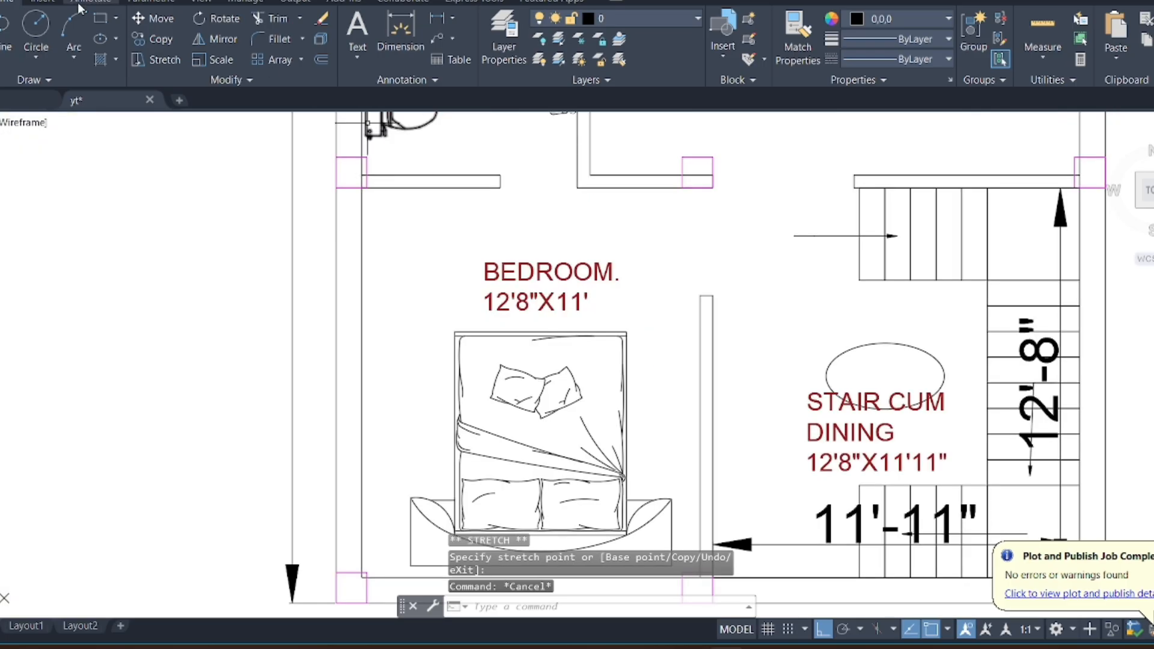
pyautogui.write('rec')
pyautogui.press('Return')
pyautogui.click(362, 188)
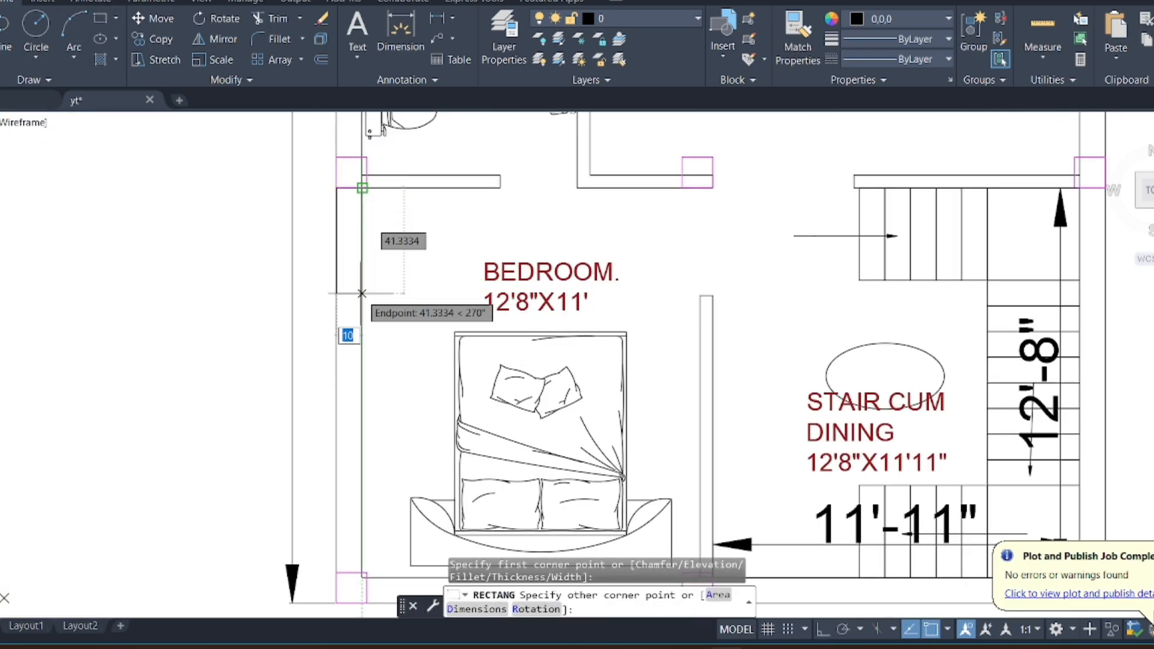
pyautogui.press('Return')
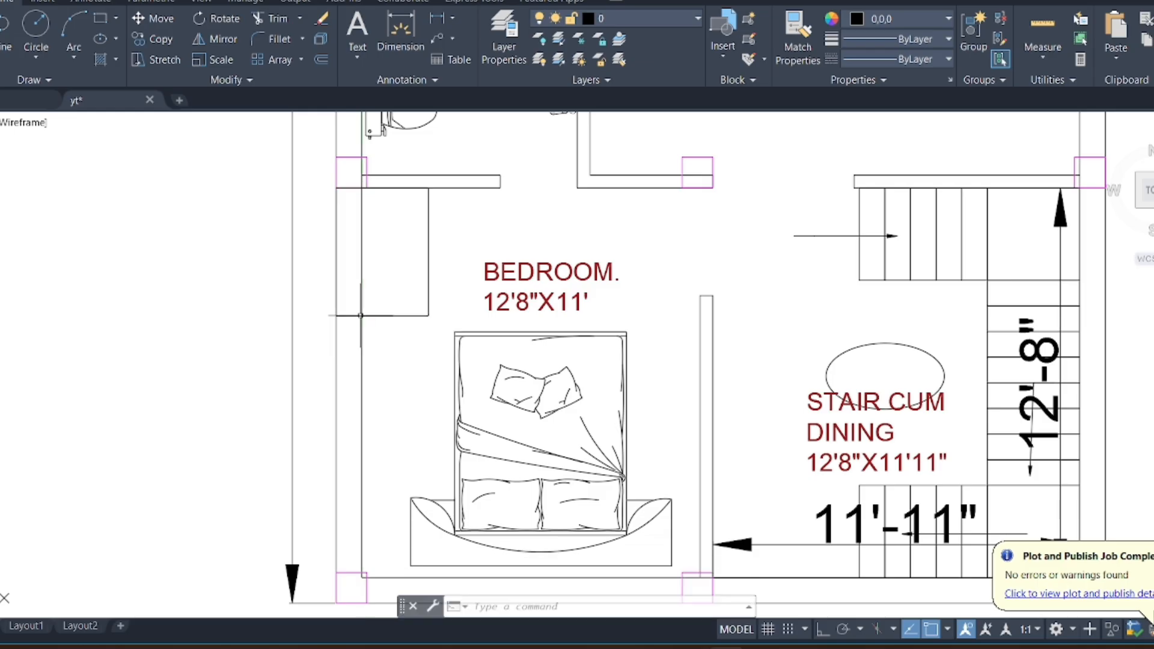
pyautogui.click(462, 276)
pyautogui.click(406, 320)
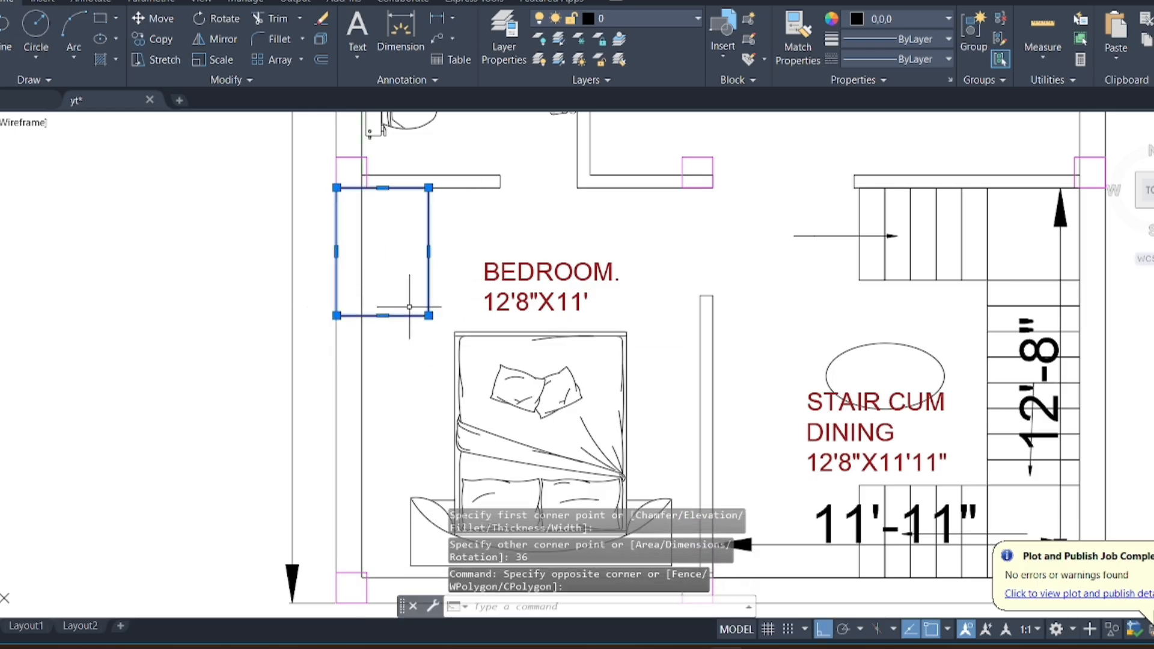
pyautogui.press('Delete')
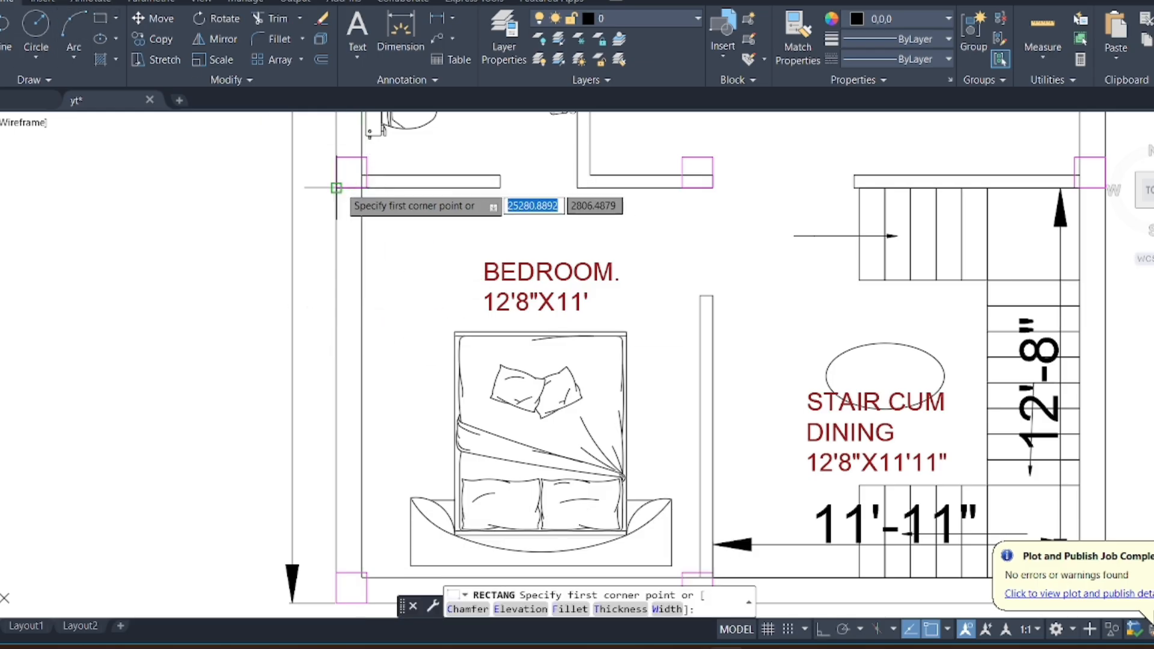
# Draw a window rectangle about 3'-8" long across the lower bedroom's outer wall, starting at the column, and dimension its length
pyautogui.click(362, 188)
pyautogui.click(336, 188)
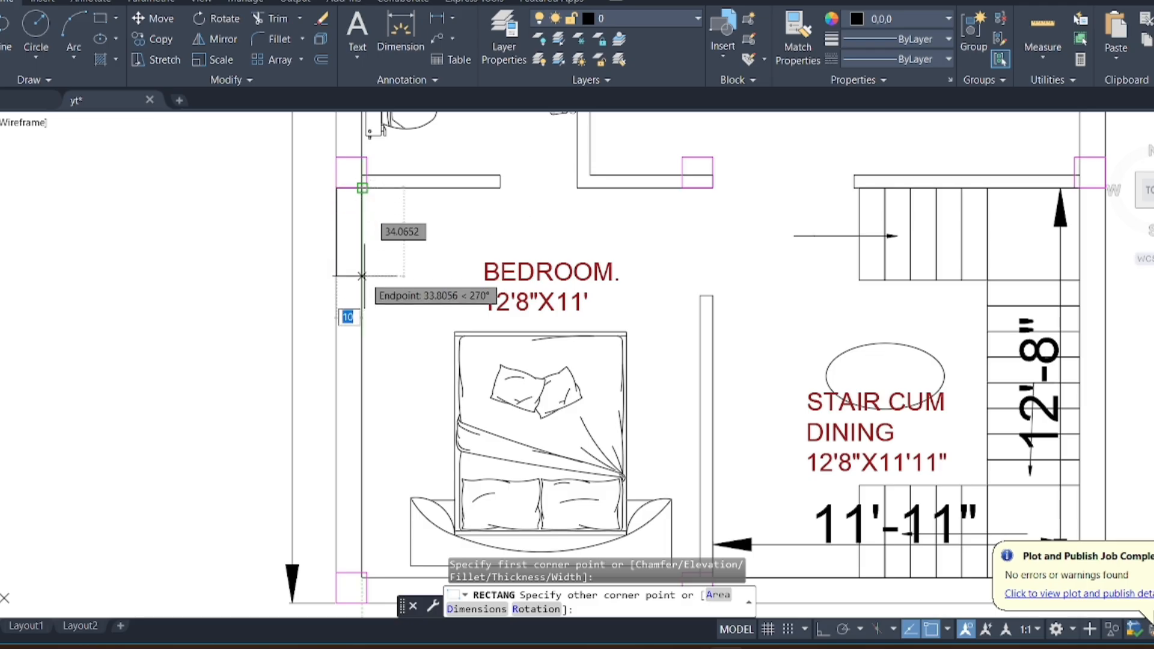
pyautogui.click(362, 301)
pyautogui.click(393, 24)
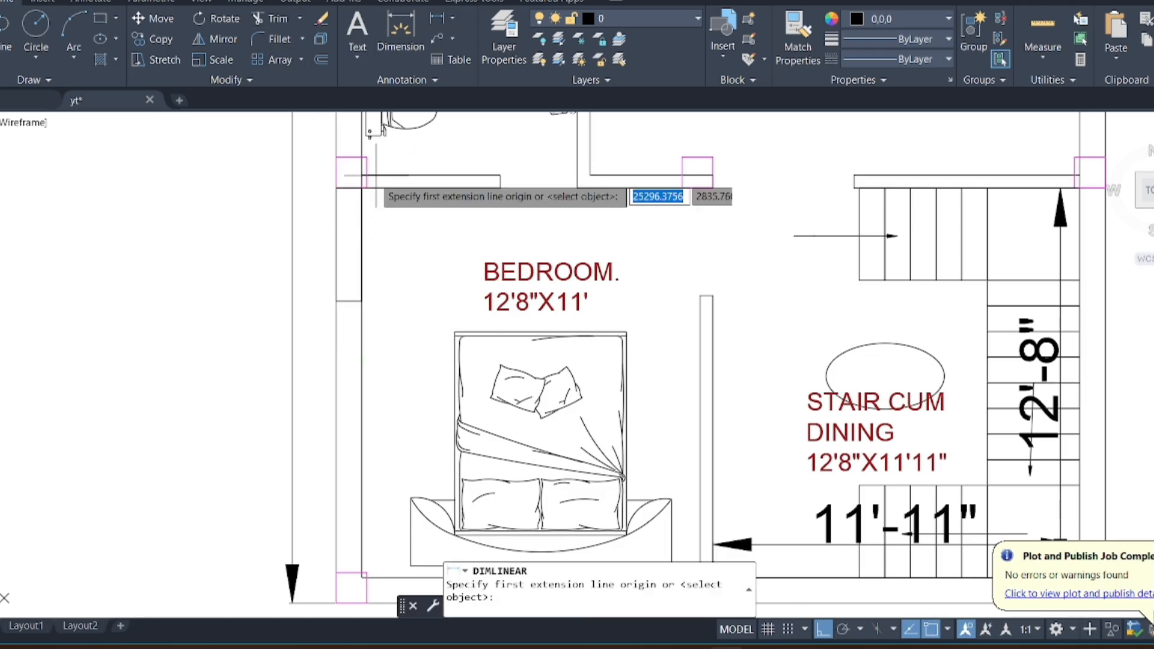
pyautogui.click(362, 189)
pyautogui.click(362, 301)
pyautogui.click(392, 280)
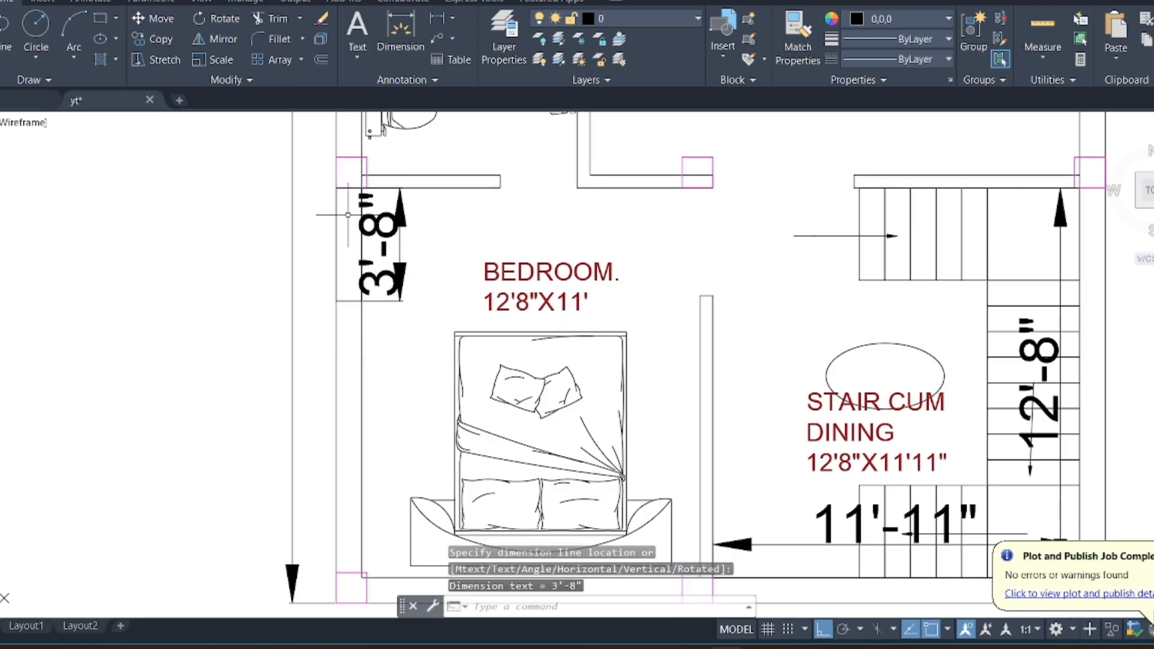
# Shorten the window rectangle by 8 inches by stretching its lower edge upward
pyautogui.scroll(2, 354, 209)
pyautogui.click(356, 357)
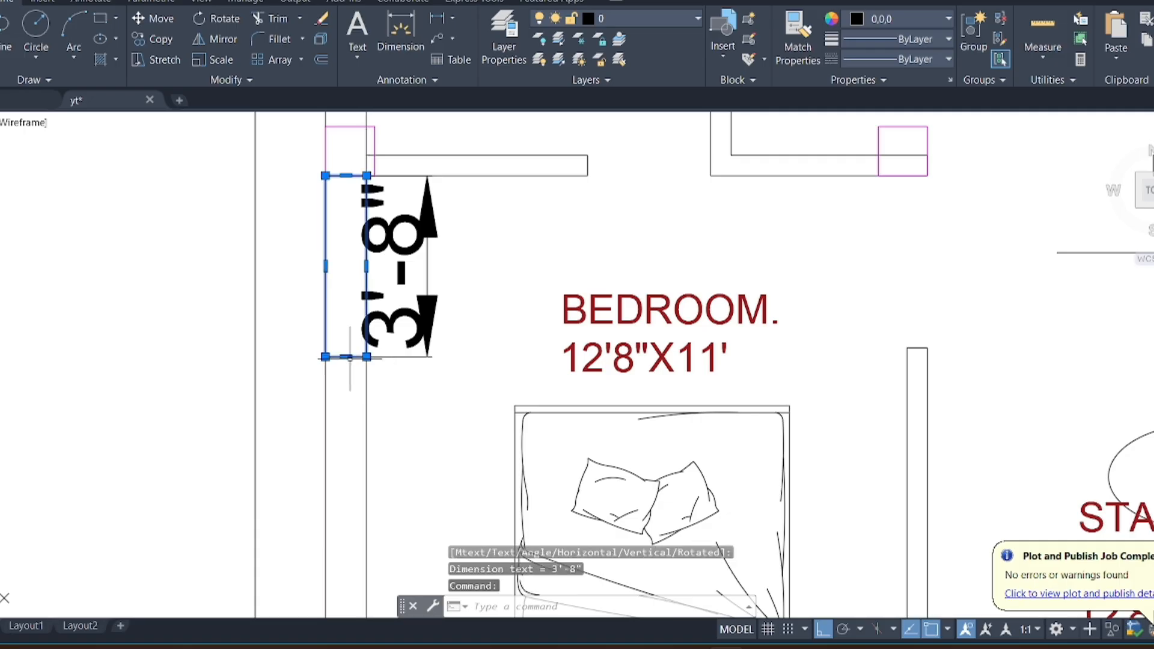
pyautogui.click(346, 357)
pyautogui.scroll(4, 347, 357)
pyautogui.write('8')
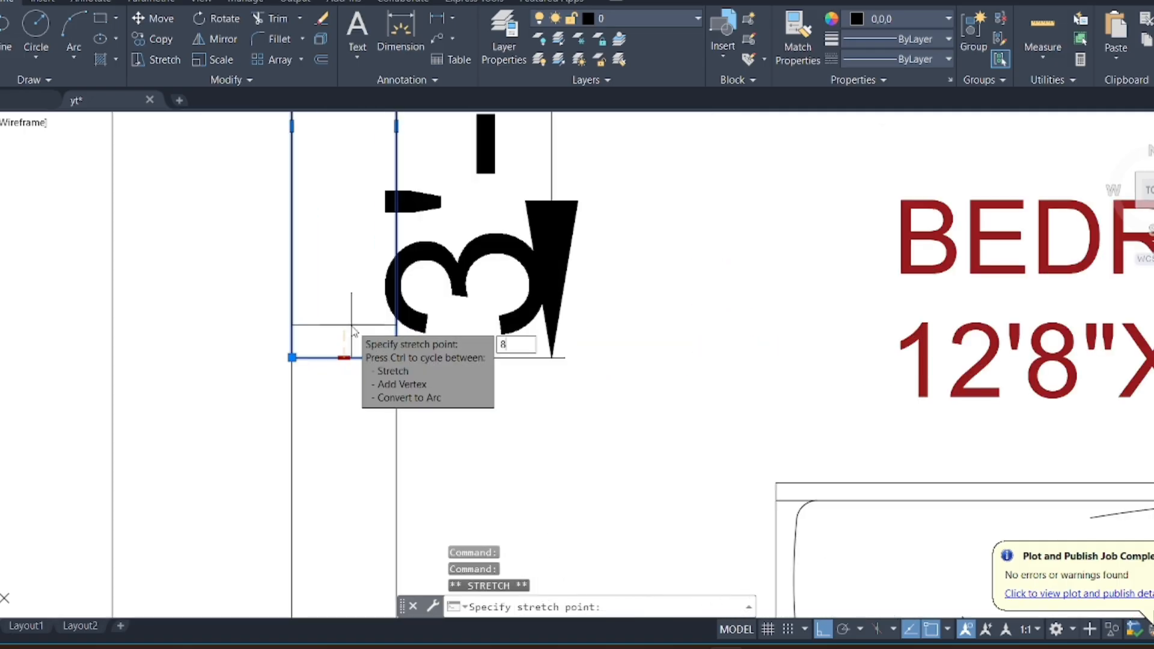
pyautogui.press('Return')
# Delete the length dimension beside the window rectangle
pyautogui.scroll(-6, 391, 331)
pyautogui.click(464, 278)
pyautogui.click(433, 295)
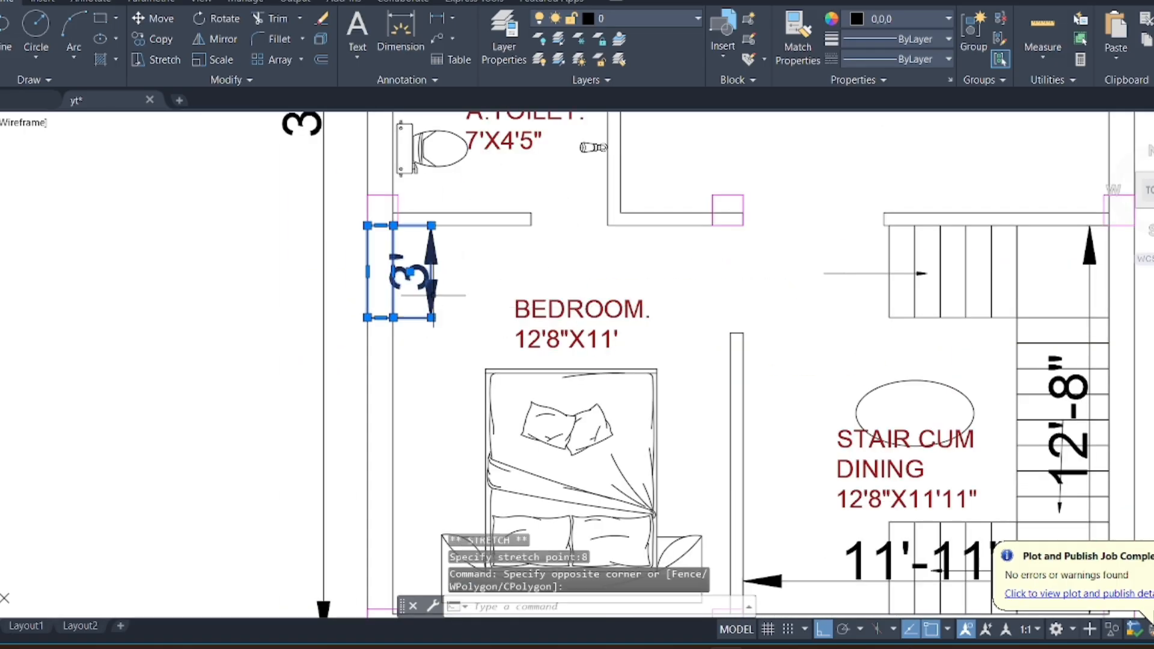
pyautogui.press('Escape')
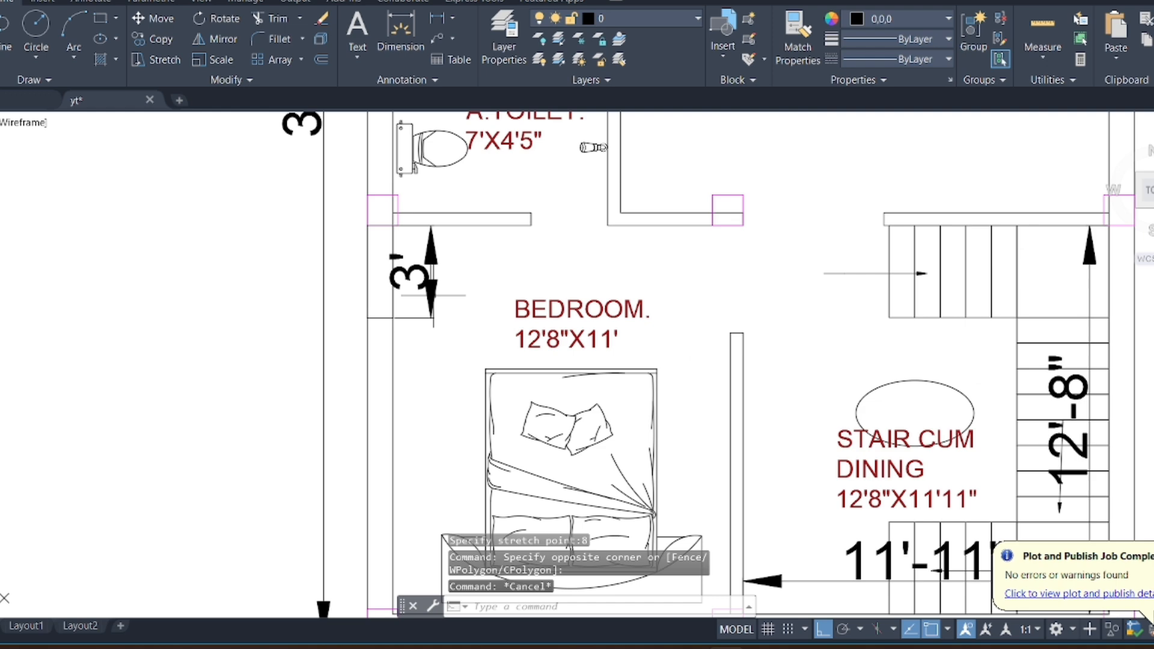
pyautogui.click(430, 272)
pyautogui.press('Delete')
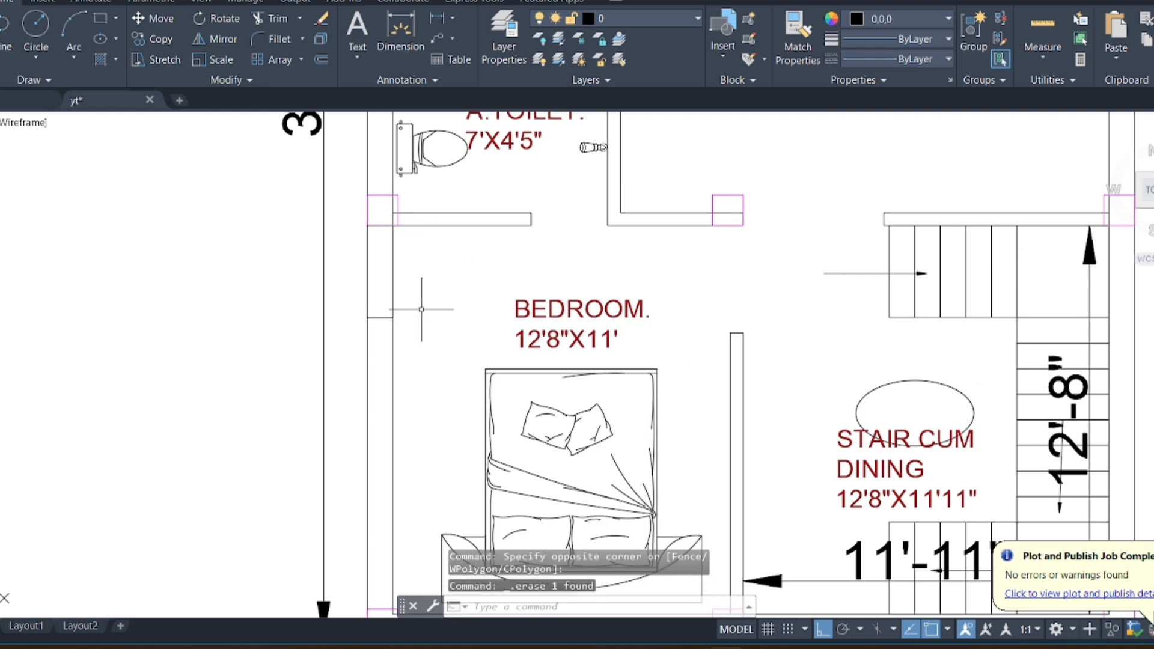
# Move the window rectangle straight down inside the outer wall, away from the column and beside the lower bedroom's bed
pyautogui.scroll(-2, 455, 296)
pyautogui.scroll(2, 430, 306)
pyautogui.click(399, 305)
pyautogui.click(389, 322)
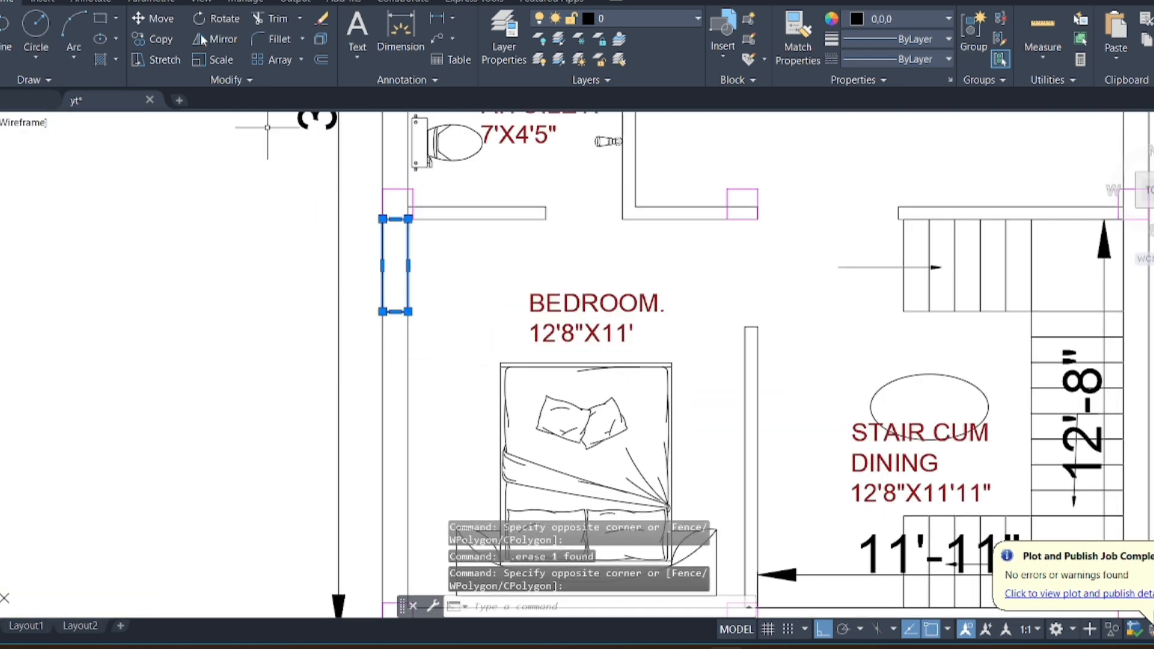
pyautogui.click(158, 20)
pyautogui.scroll(-2, 421, 301)
pyautogui.scroll(3, 457, 252)
pyautogui.click(466, 244)
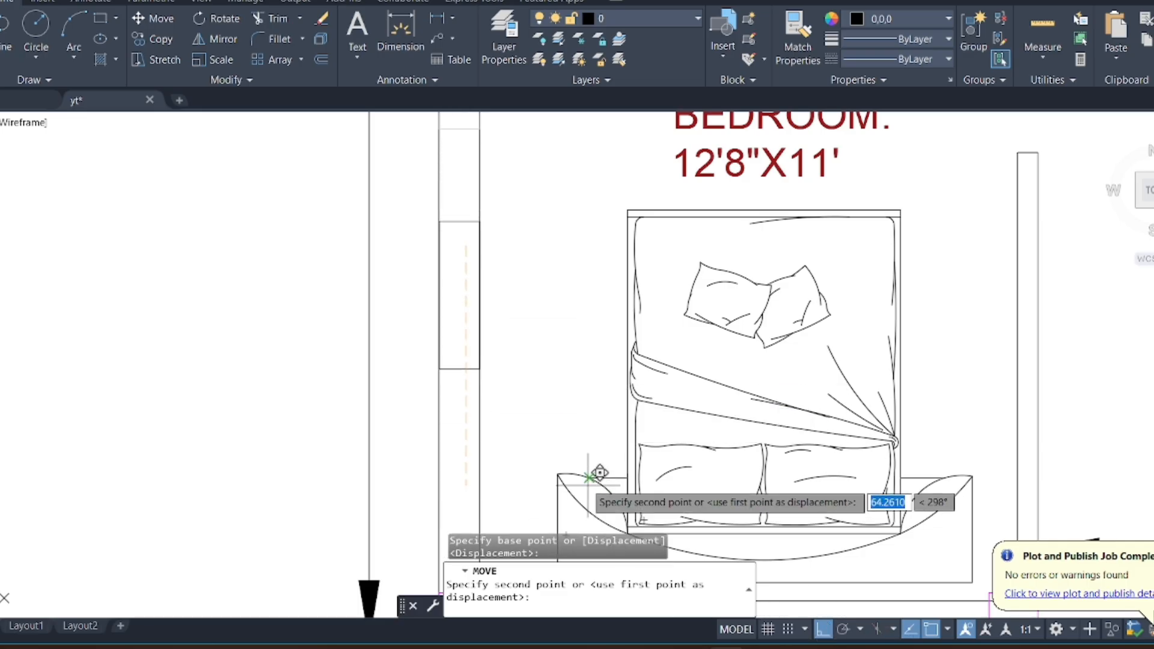
pyautogui.click(453, 430)
pyautogui.scroll(-5, 508, 369)
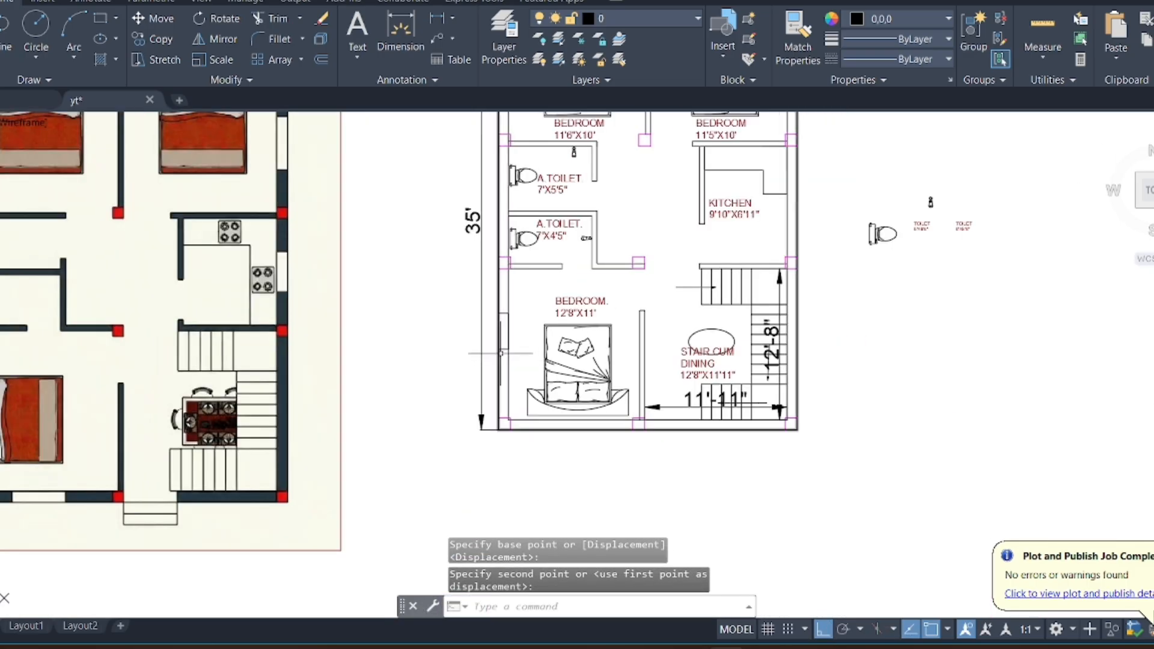
# Shift the window rectangle slightly further down within the wall
pyautogui.scroll(5, 497, 349)
pyautogui.click(526, 365)
pyautogui.click(521, 403)
pyautogui.click(155, 19)
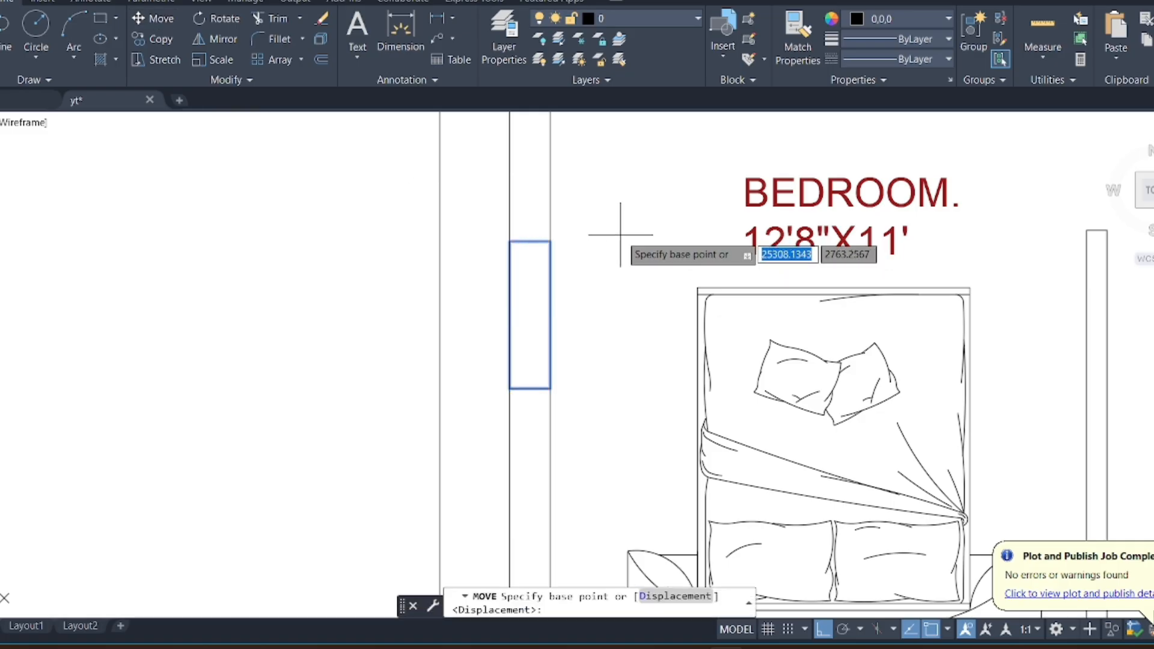
pyautogui.click(619, 245)
pyautogui.click(624, 259)
# Draw a vertical centre line in the window rectangle between the midpoints of its two short edges
pyautogui.click(3, 26)
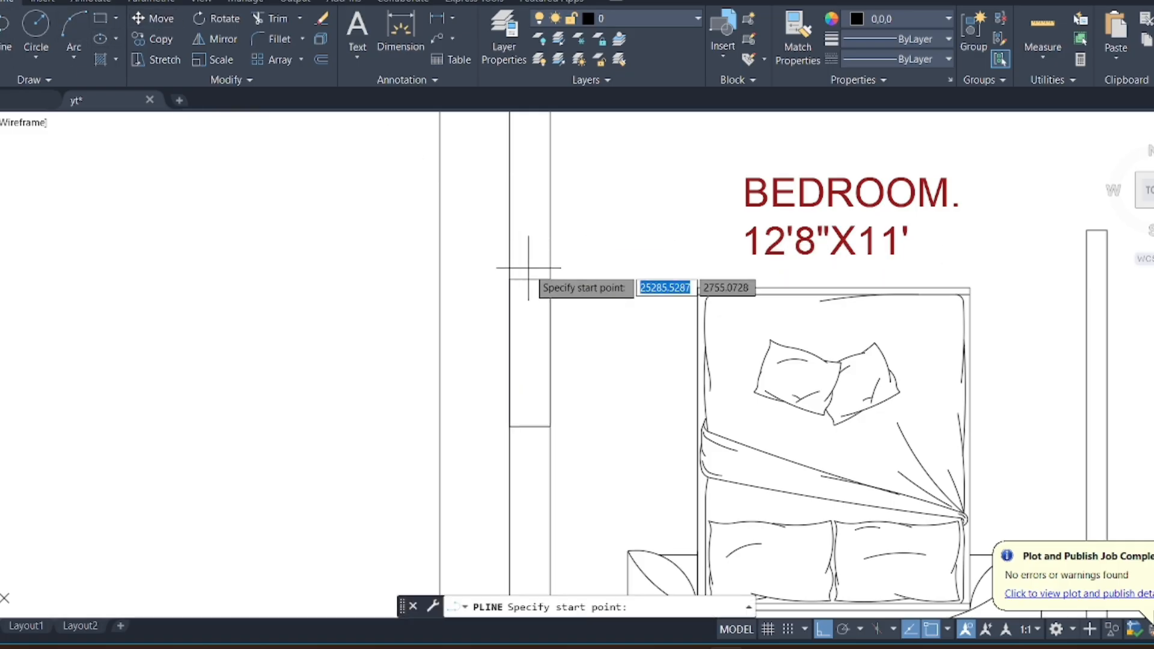
pyautogui.scroll(2, 531, 282)
pyautogui.click(530, 285)
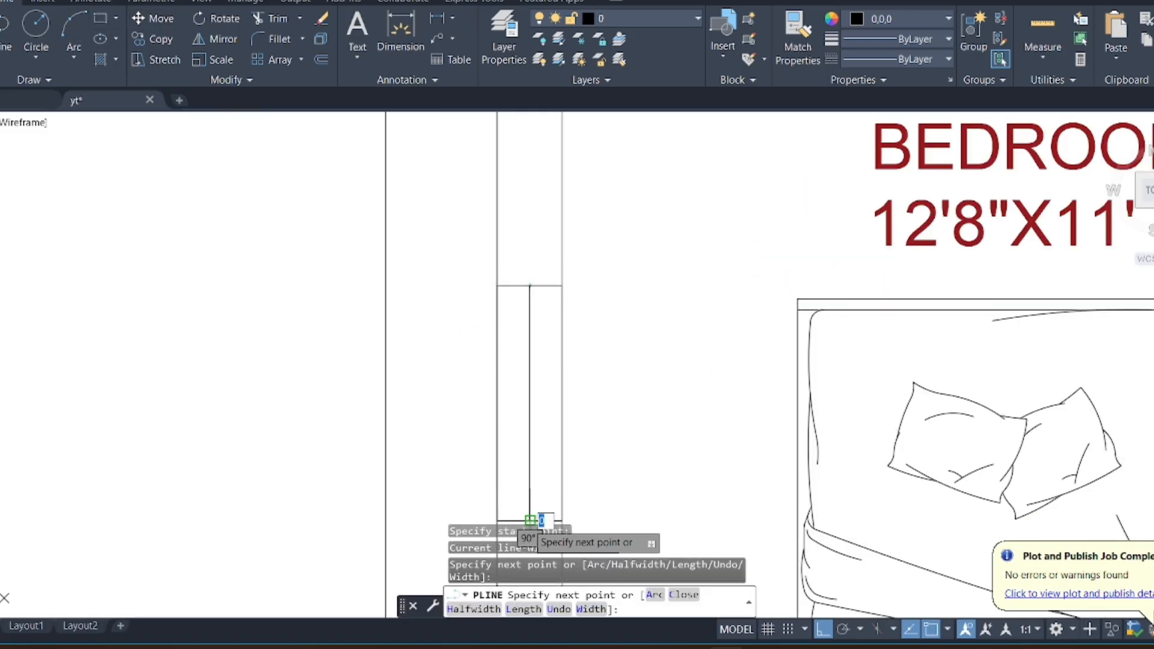
pyautogui.press('Escape')
# Copy the window's centre line 1 inch to each side and delete the original centre line
pyautogui.scroll(2, 540, 488)
pyautogui.click(533, 470)
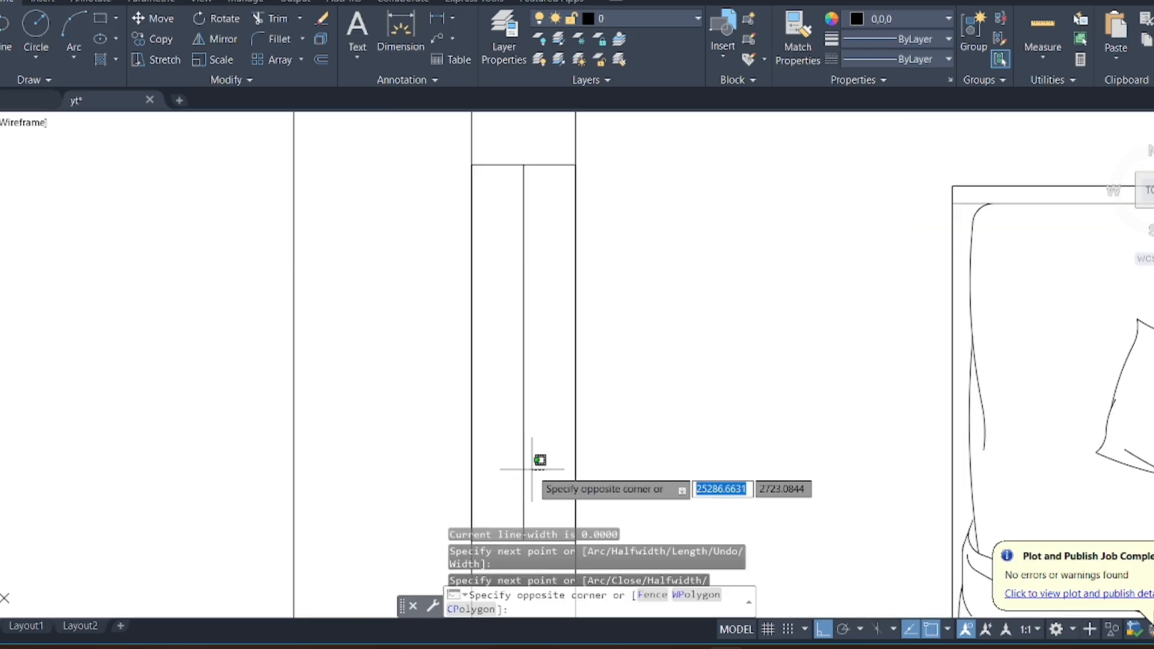
pyautogui.click(538, 465)
pyautogui.click(539, 463)
pyautogui.click(510, 469)
pyautogui.click(145, 47)
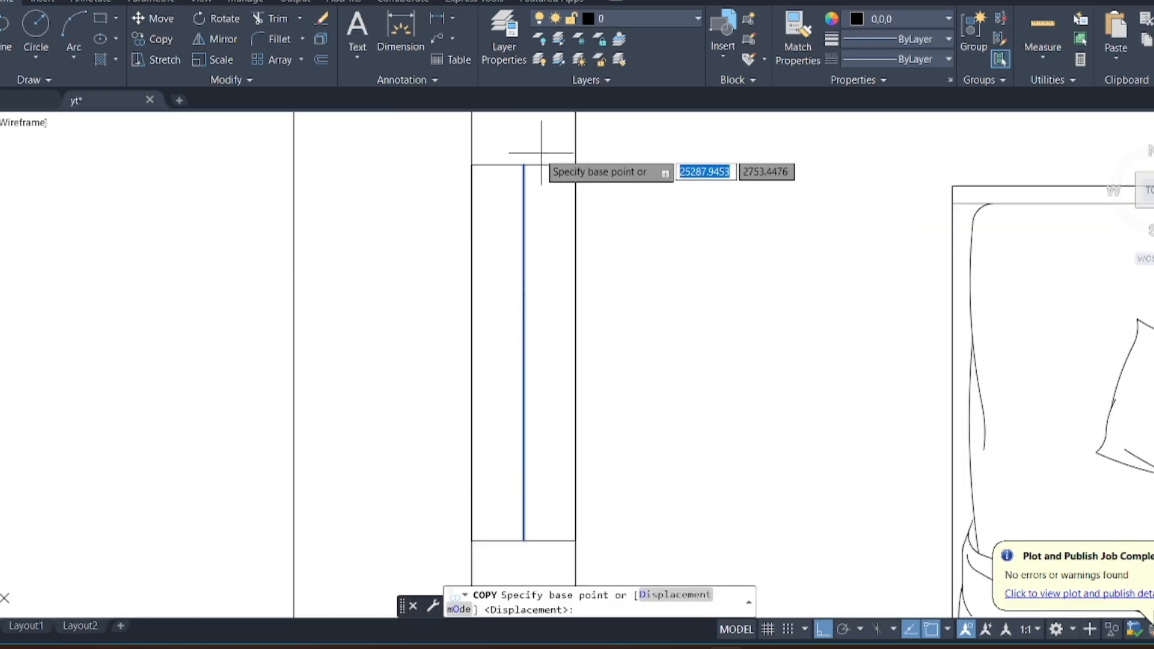
pyautogui.click(525, 164)
pyautogui.scroll(2, 504, 180)
pyautogui.write('1')
pyautogui.press('Return')
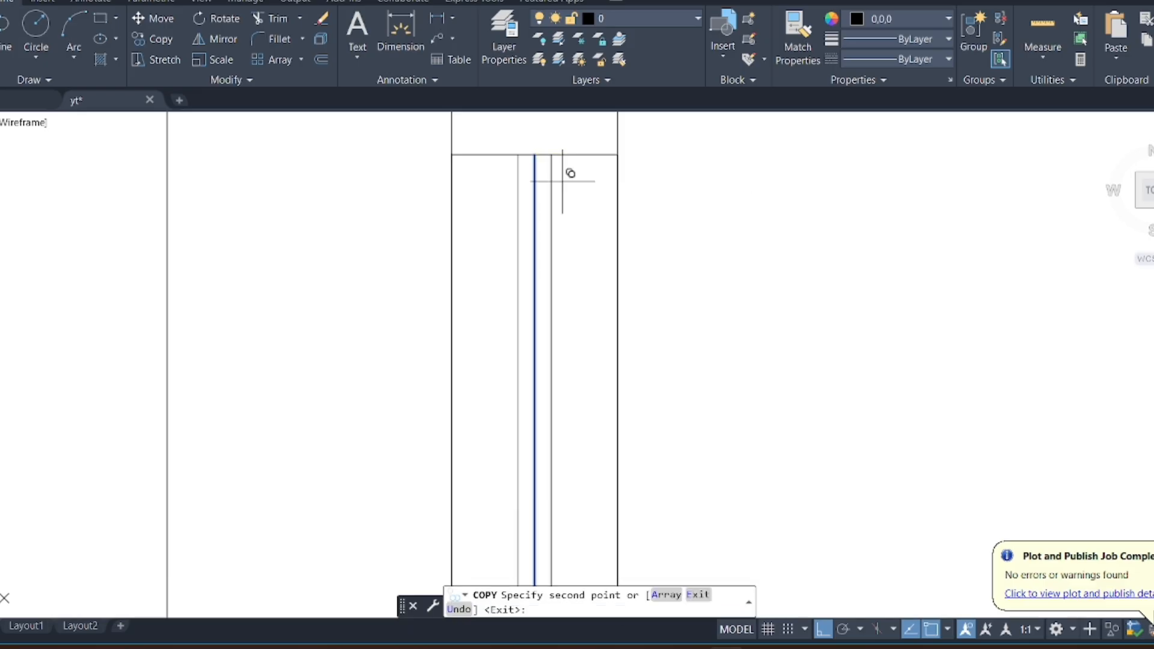
pyautogui.write('1')
pyautogui.press('Return')
pyautogui.press('Escape')
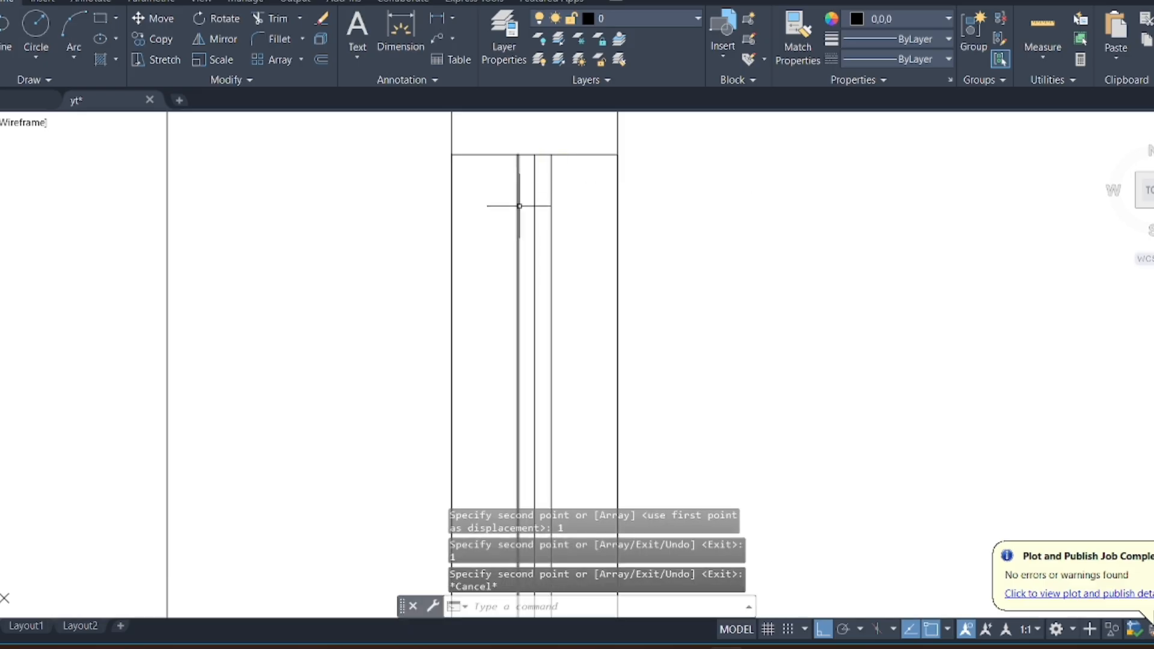
pyautogui.click(535, 184)
pyautogui.press('Delete')
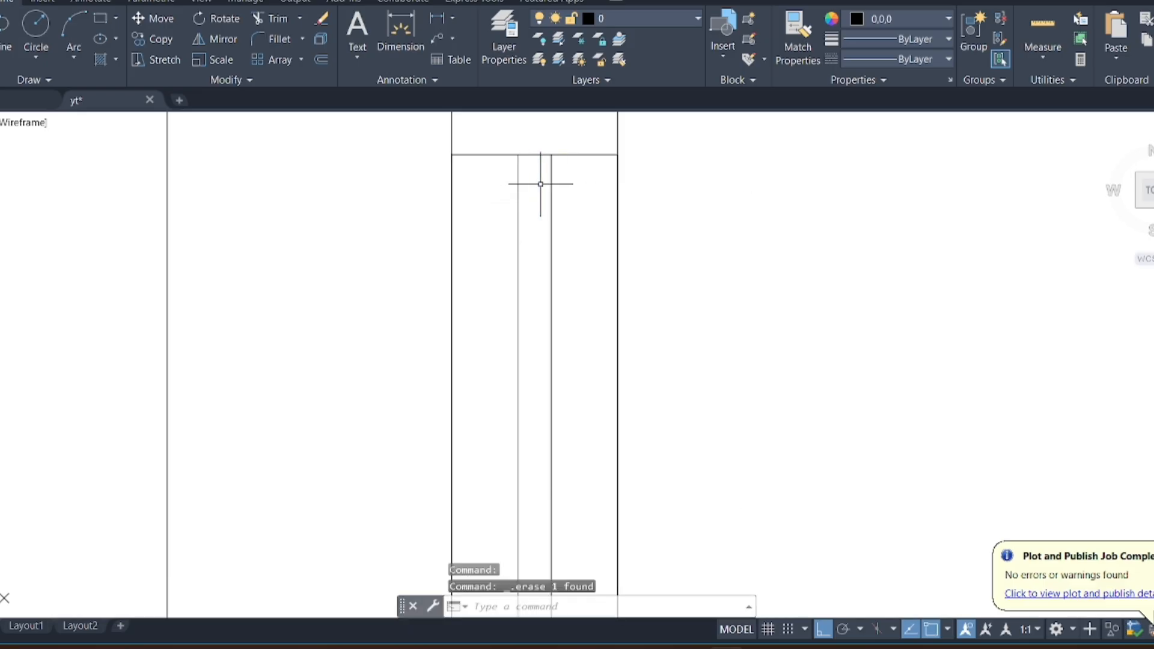
# Copy the complete window with its inner lines straight up the same outer wall to the upper bedroom
pyautogui.click(578, 150)
pyautogui.scroll(-6, 534, 232)
pyautogui.scroll(3, 529, 223)
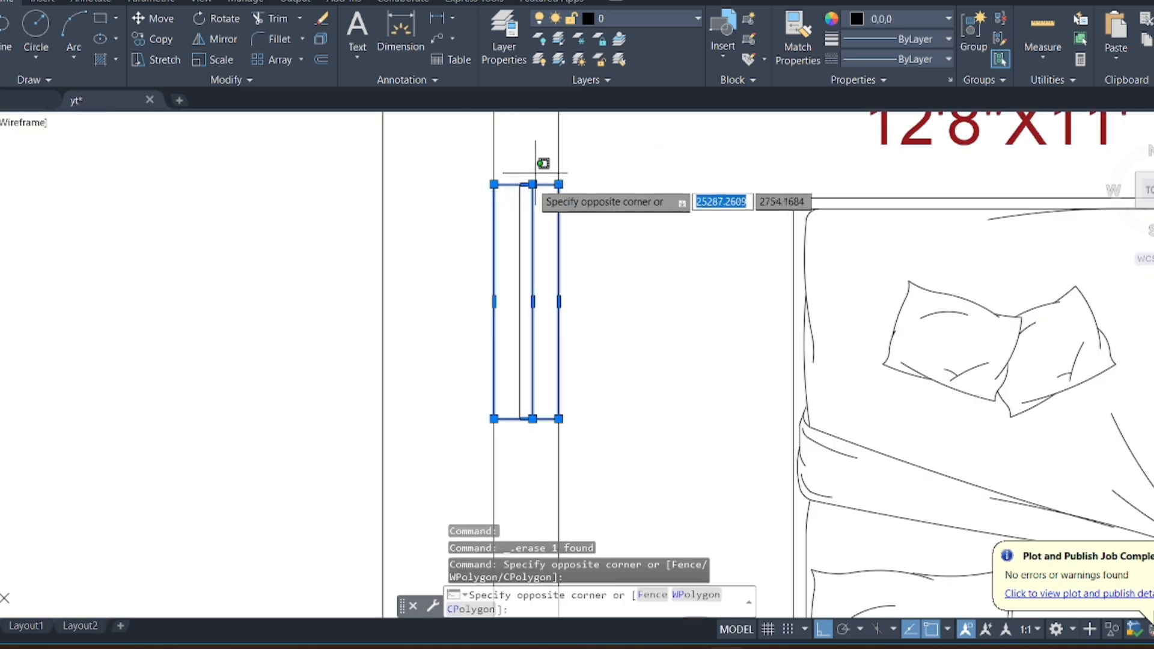
pyautogui.click(519, 206)
pyautogui.click(162, 39)
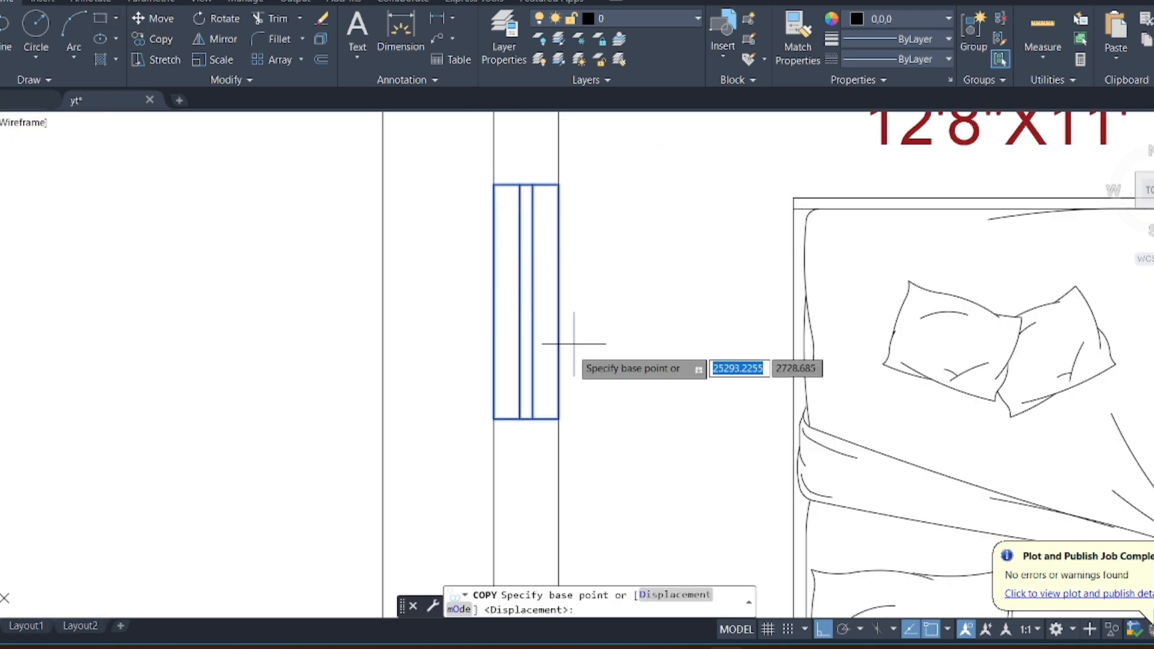
pyautogui.click(559, 419)
pyautogui.scroll(-5, 559, 312)
pyautogui.scroll(2, 559, 218)
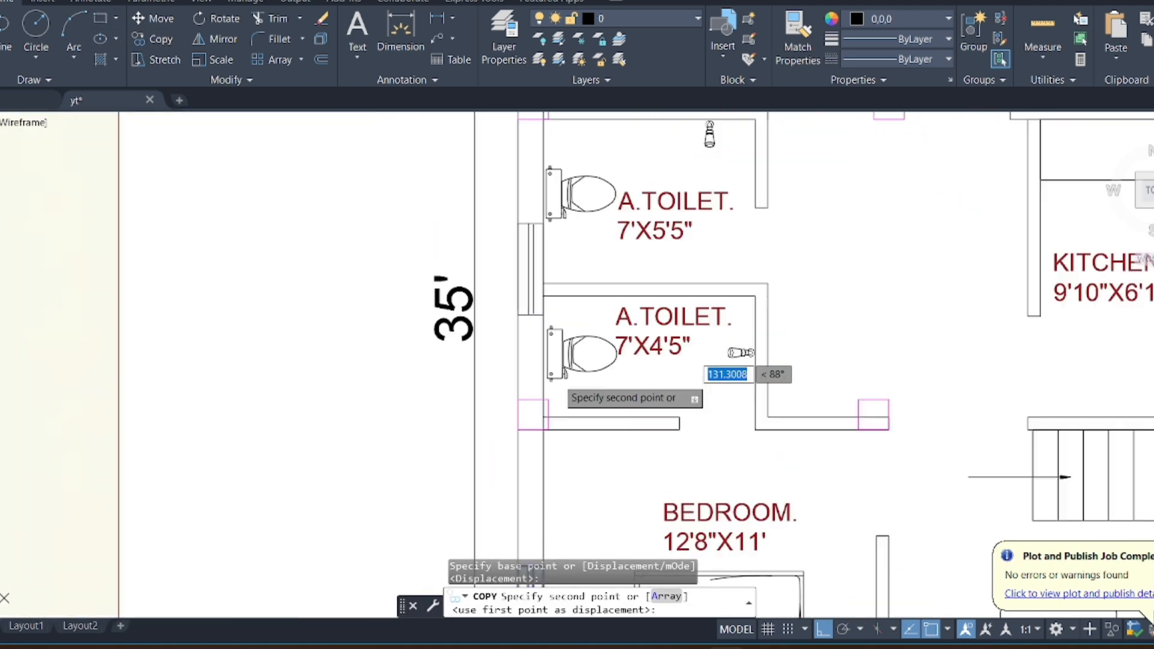
pyautogui.scroll(-4, 549, 335)
pyautogui.scroll(6, 569, 329)
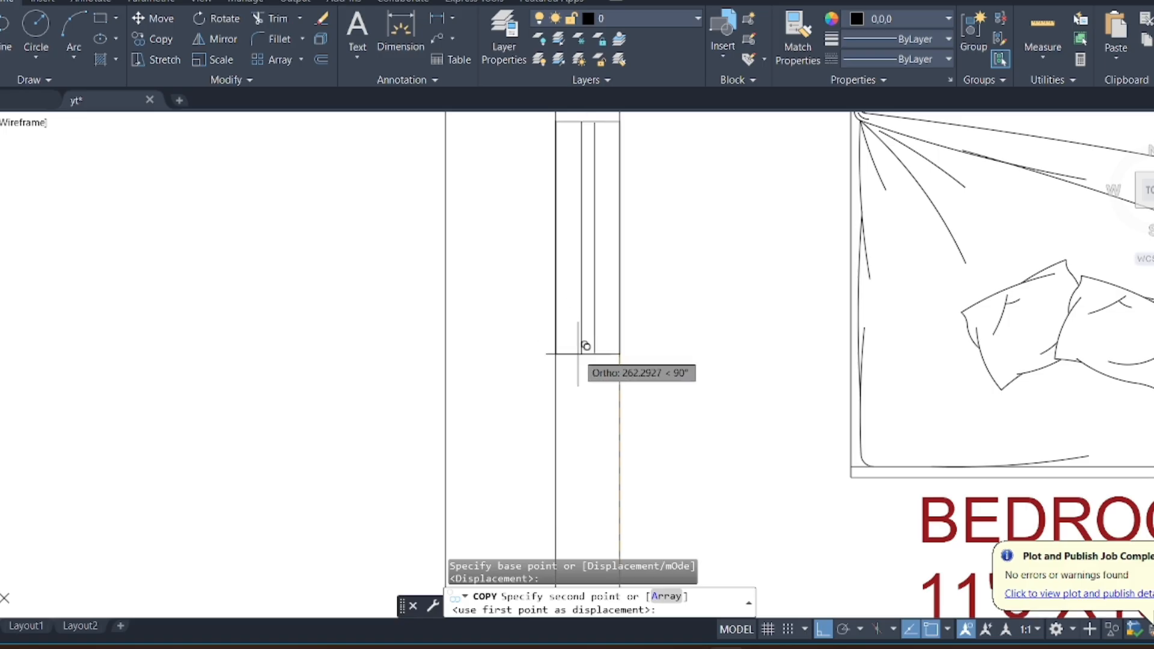
pyautogui.scroll(-2, 583, 368)
pyautogui.click(591, 356)
pyautogui.scroll(-6, 601, 337)
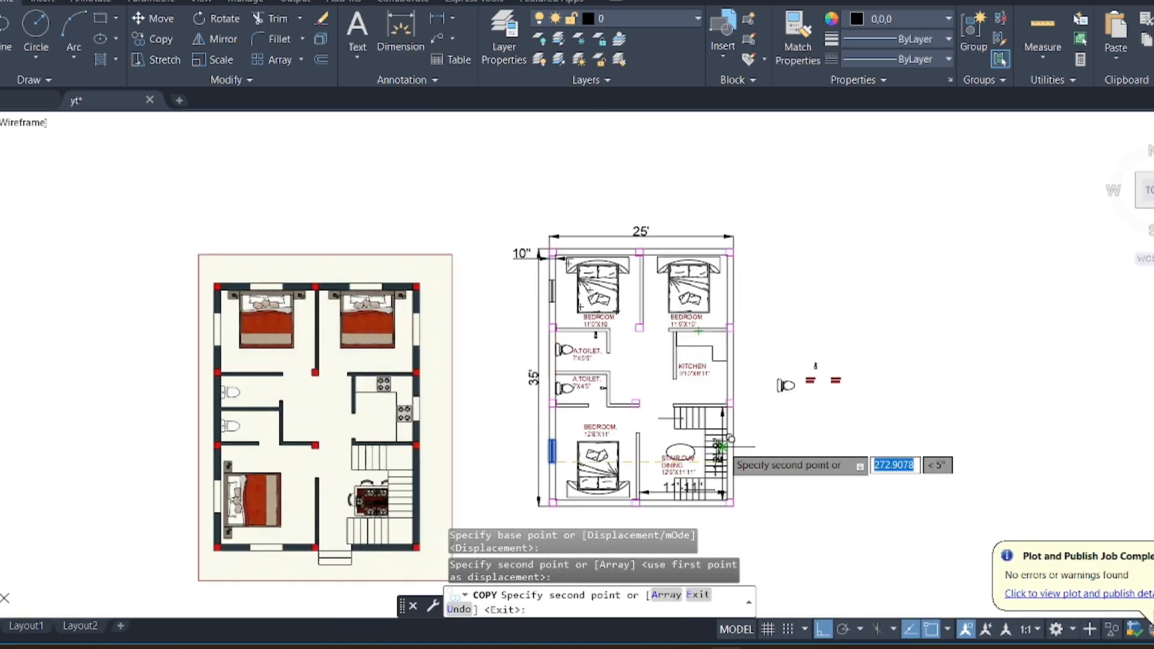
pyautogui.press('Escape')
# Copy the upper and lower bedroom windows from the outer wall beside the 35' dimension straight across into the opposite outer wall
pyautogui.scroll(8, 550, 309)
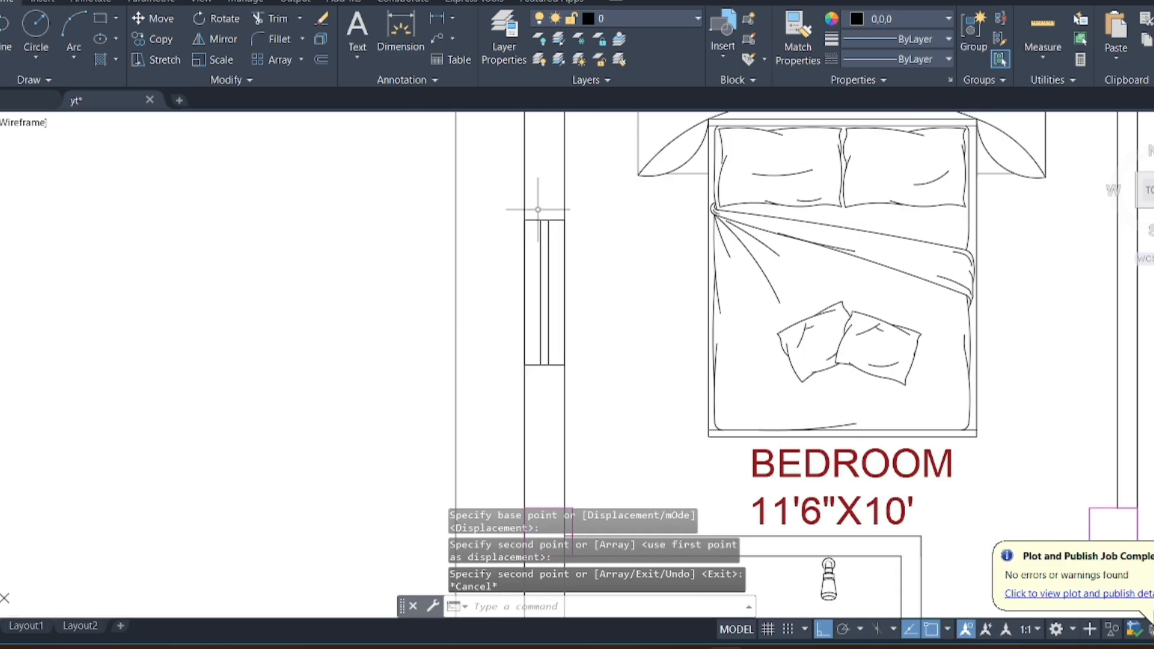
pyautogui.click(545, 199)
pyautogui.click(534, 257)
pyautogui.scroll(-6, 574, 182)
pyautogui.scroll(6, 571, 212)
pyautogui.click(573, 209)
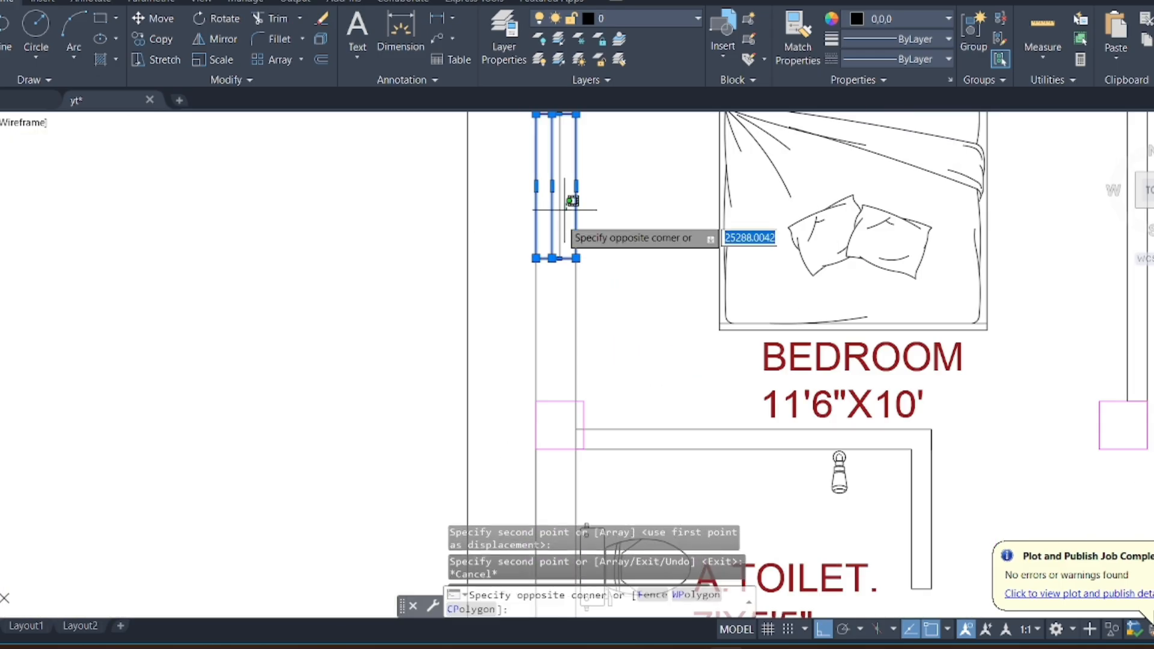
pyautogui.click(554, 192)
pyautogui.scroll(-6, 554, 191)
pyautogui.scroll(4, 560, 443)
pyautogui.scroll(3, 561, 441)
pyautogui.click(546, 391)
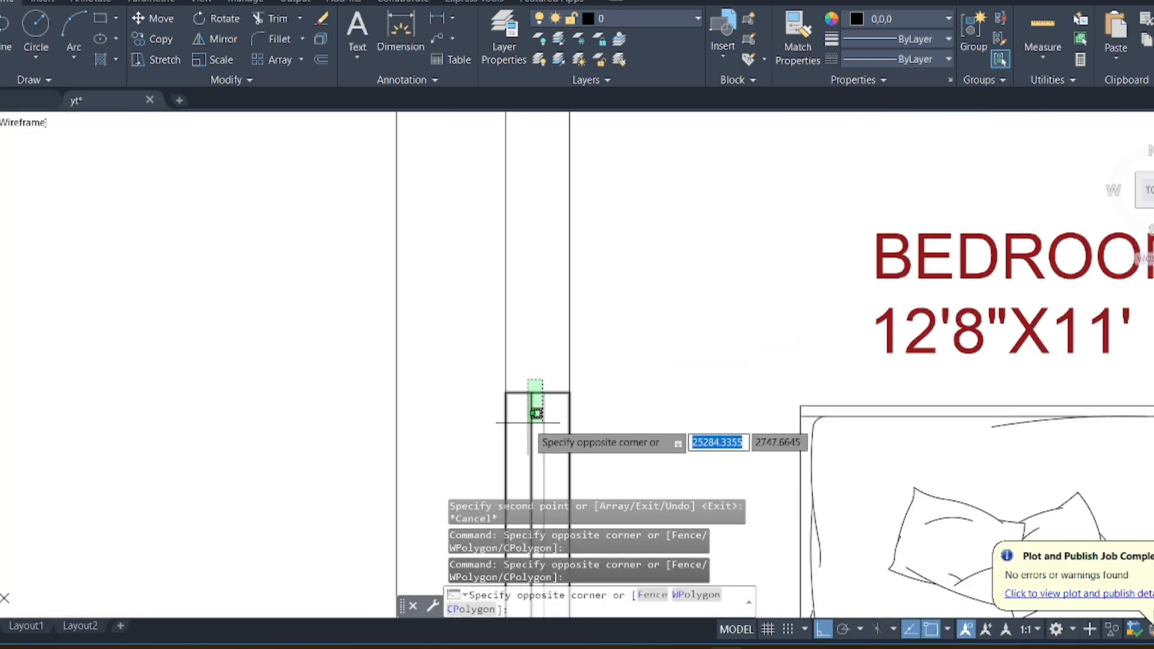
pyautogui.click(526, 418)
pyautogui.scroll(-6, 549, 329)
pyautogui.scroll(6, 564, 336)
pyautogui.click(565, 336)
pyautogui.click(541, 360)
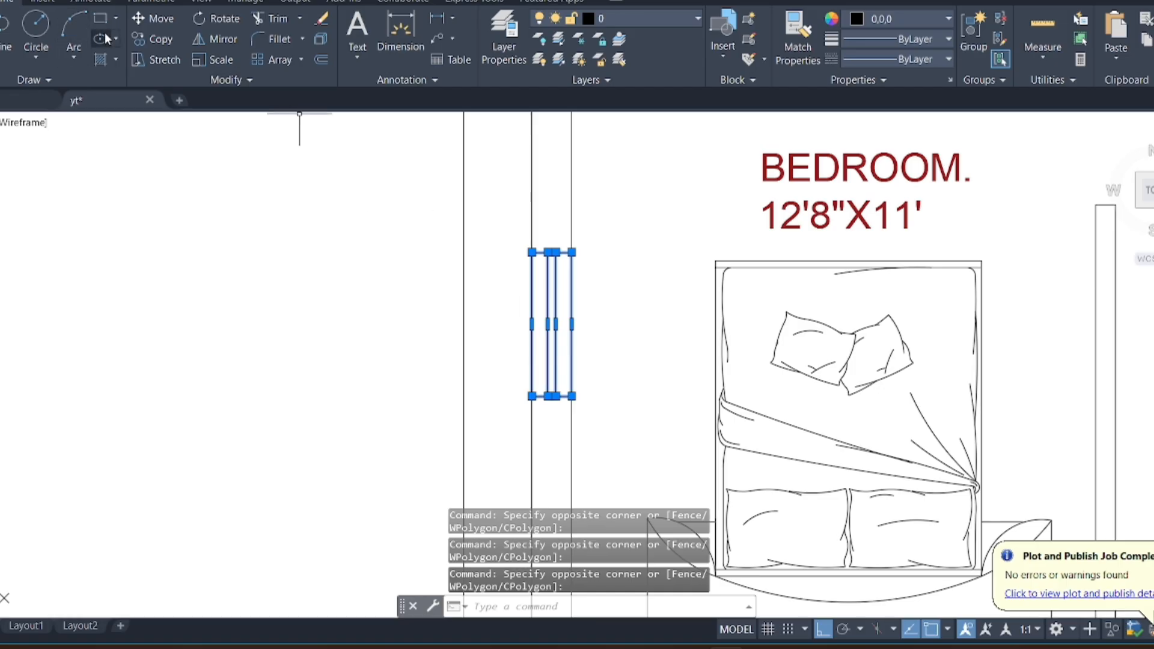
pyautogui.click(156, 39)
pyautogui.click(548, 395)
pyautogui.scroll(-4, 548, 395)
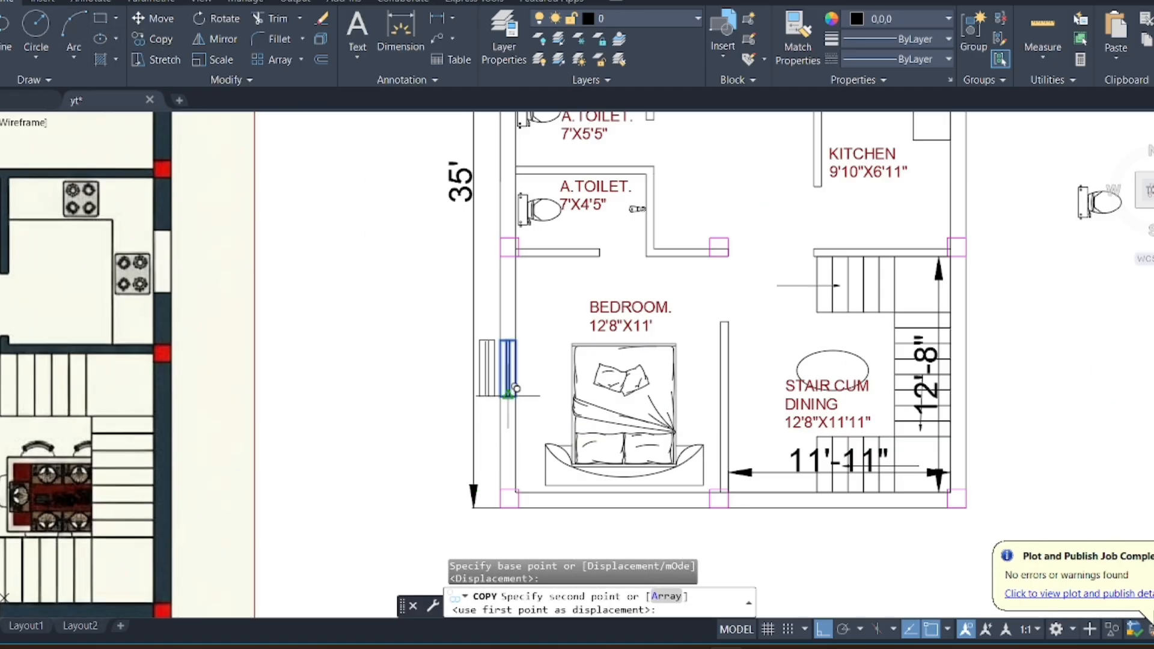
pyautogui.scroll(4, 951, 394)
pyautogui.scroll(-2, 948, 381)
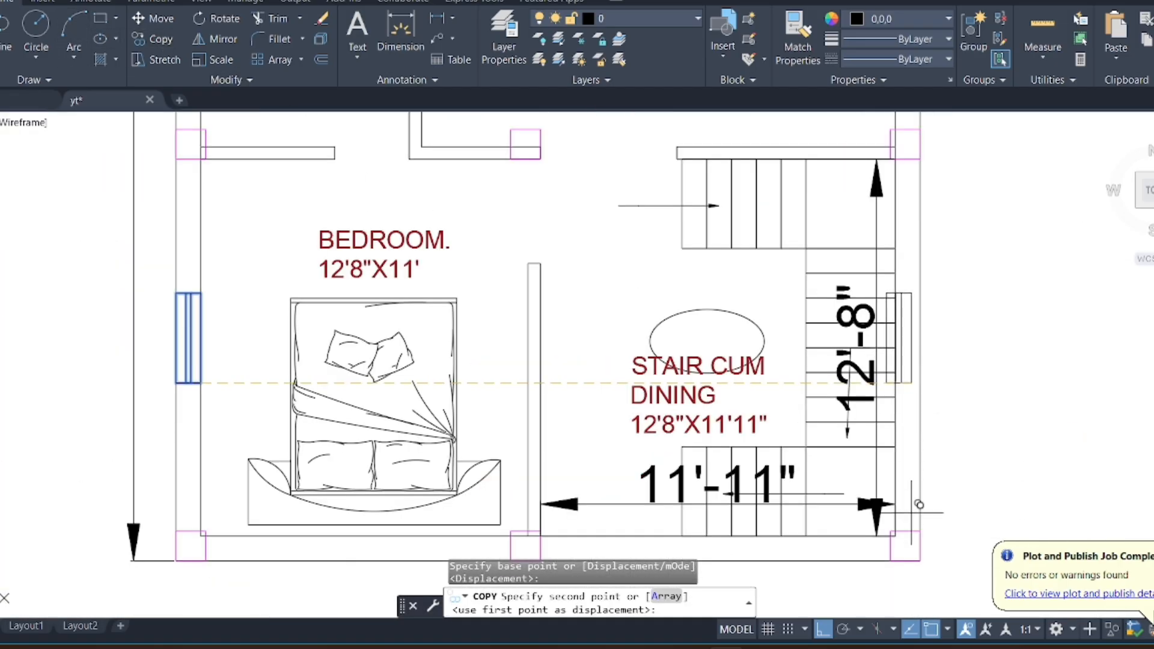
pyautogui.click(925, 378)
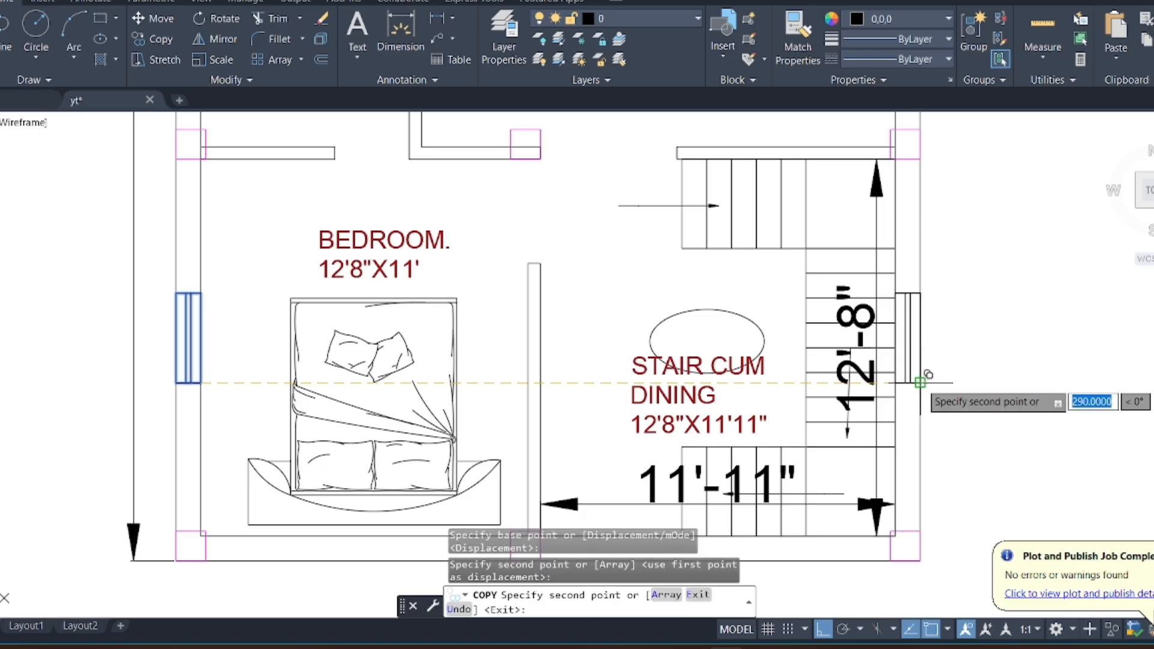
pyautogui.scroll(-3, 924, 378)
pyautogui.press('Escape')
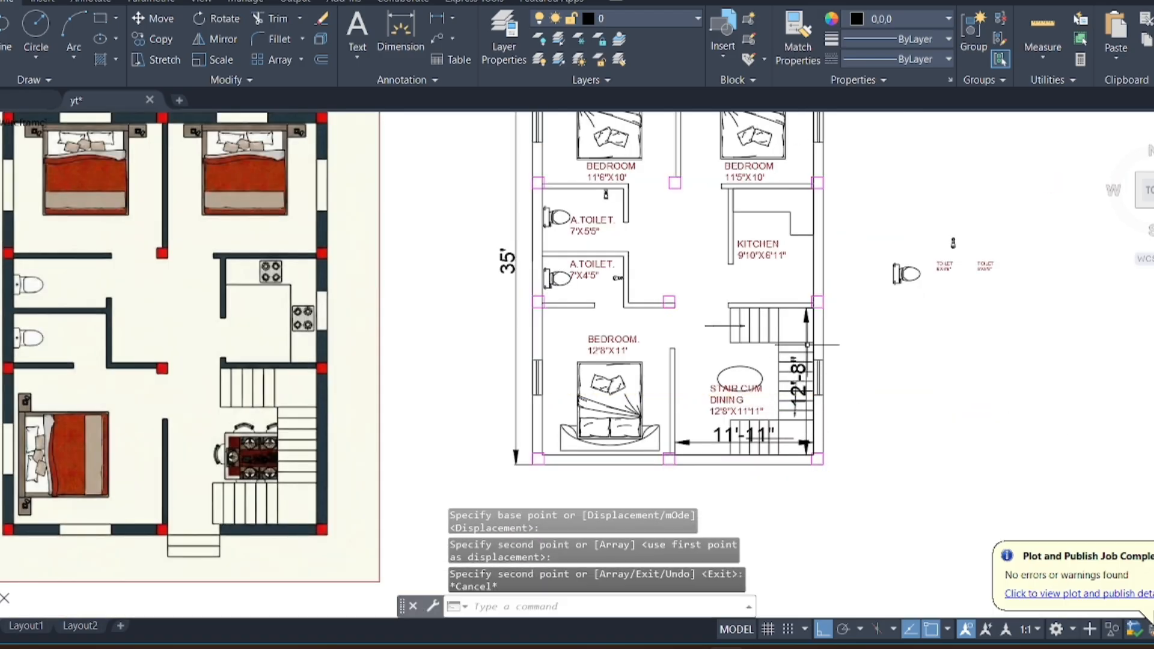
# Copy the window beside the staircase straight up the same outer wall to the kitchen
pyautogui.scroll(6, 737, 412)
pyautogui.scroll(-4, 717, 373)
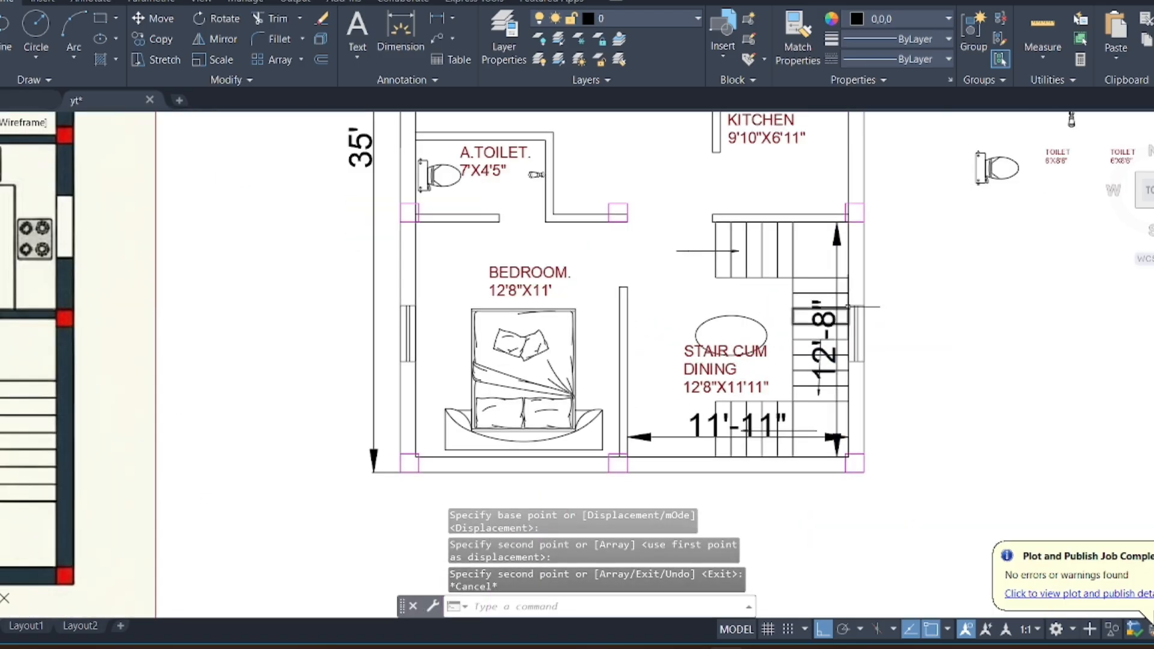
pyautogui.scroll(-4, 850, 307)
pyautogui.scroll(3, 692, 384)
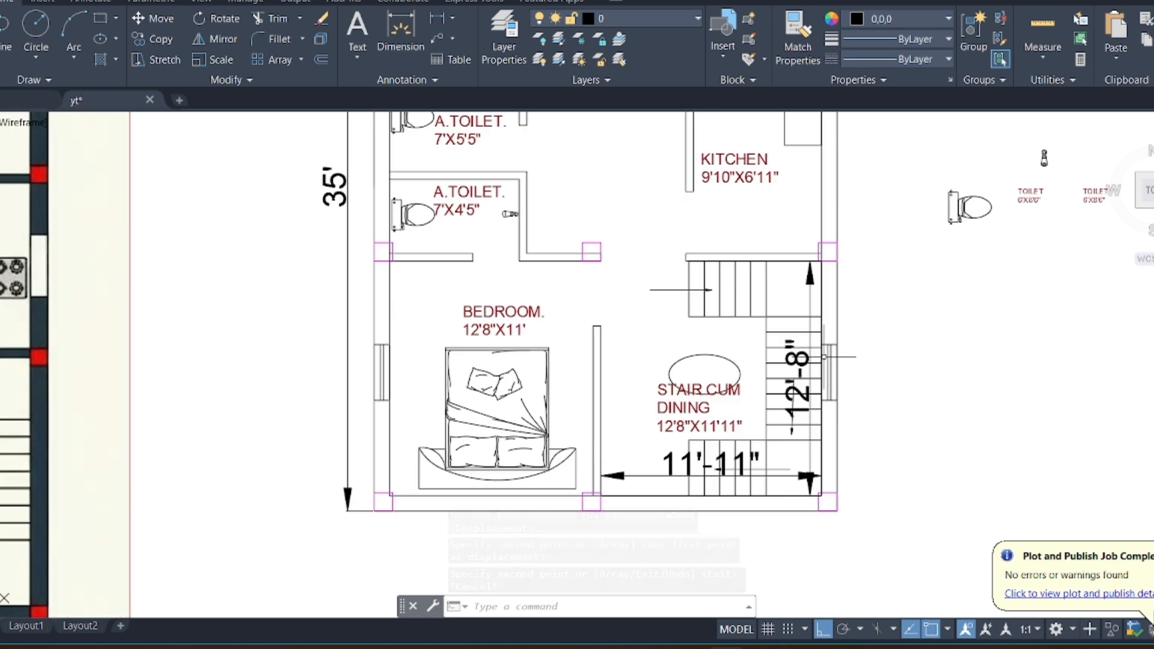
pyautogui.scroll(3, 735, 365)
pyautogui.scroll(-5, 735, 365)
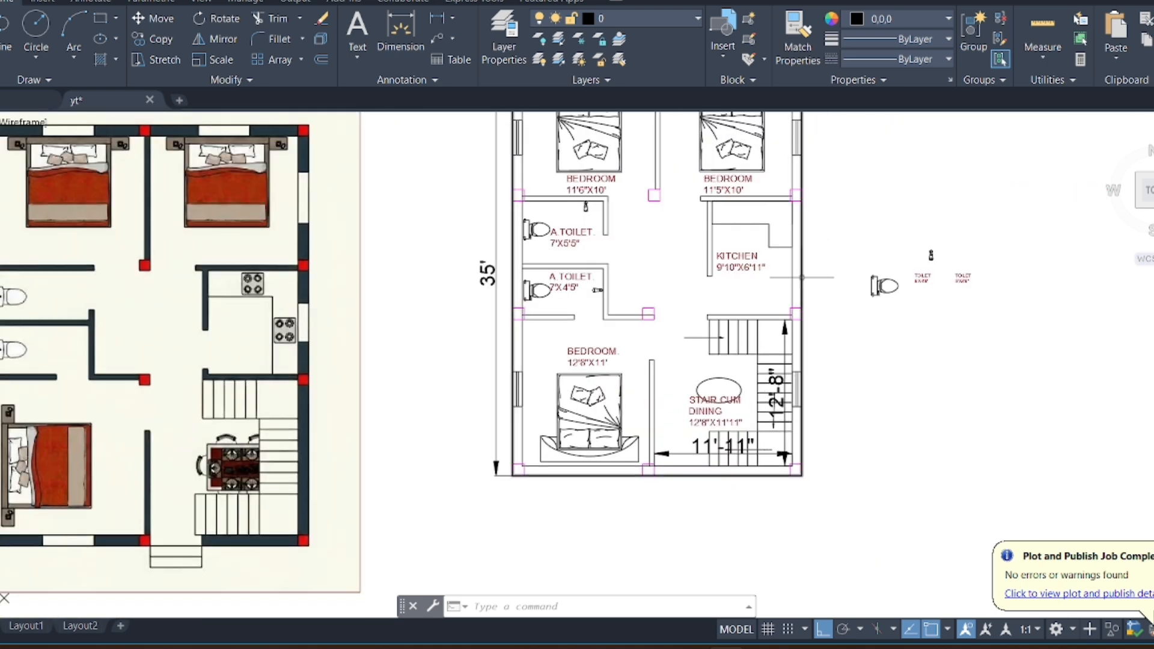
pyautogui.scroll(6, 799, 361)
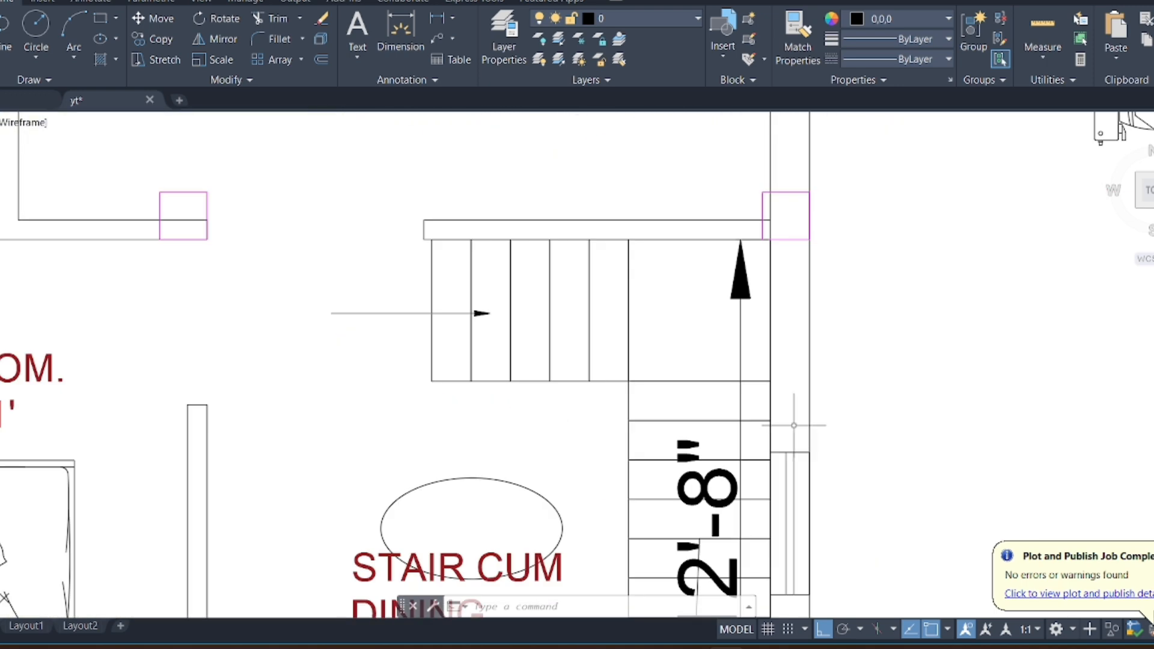
pyautogui.click(788, 505)
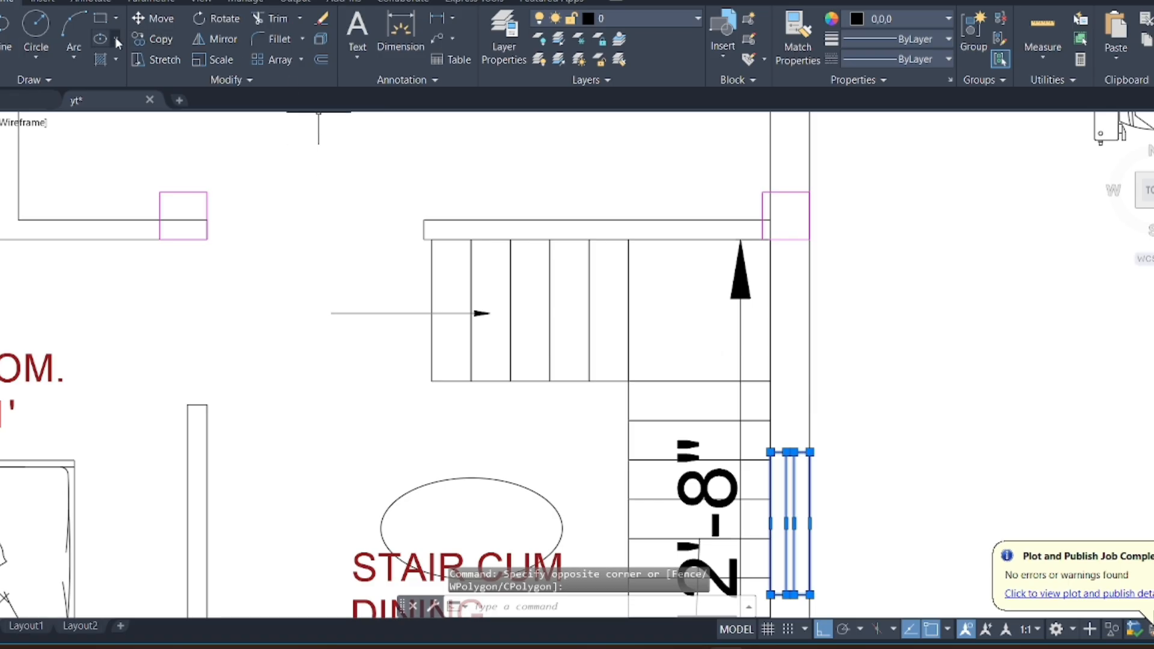
pyautogui.click(153, 38)
pyautogui.click(810, 595)
pyautogui.scroll(-2, 808, 529)
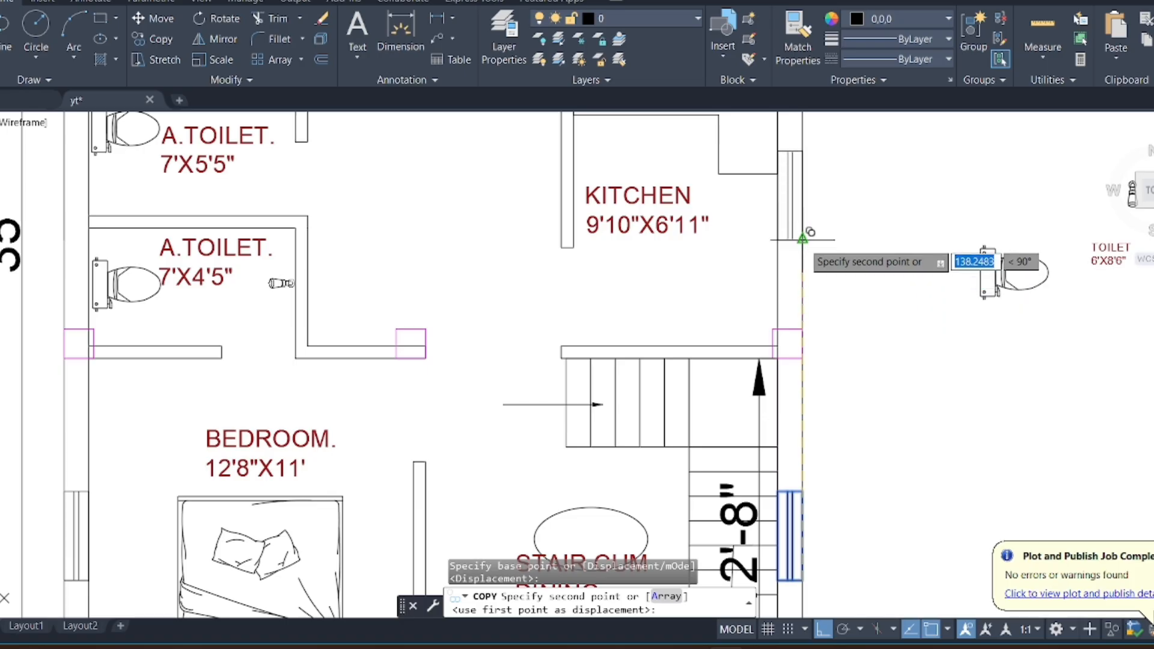
pyautogui.click(803, 239)
pyautogui.scroll(-4, 851, 328)
pyautogui.press('Escape')
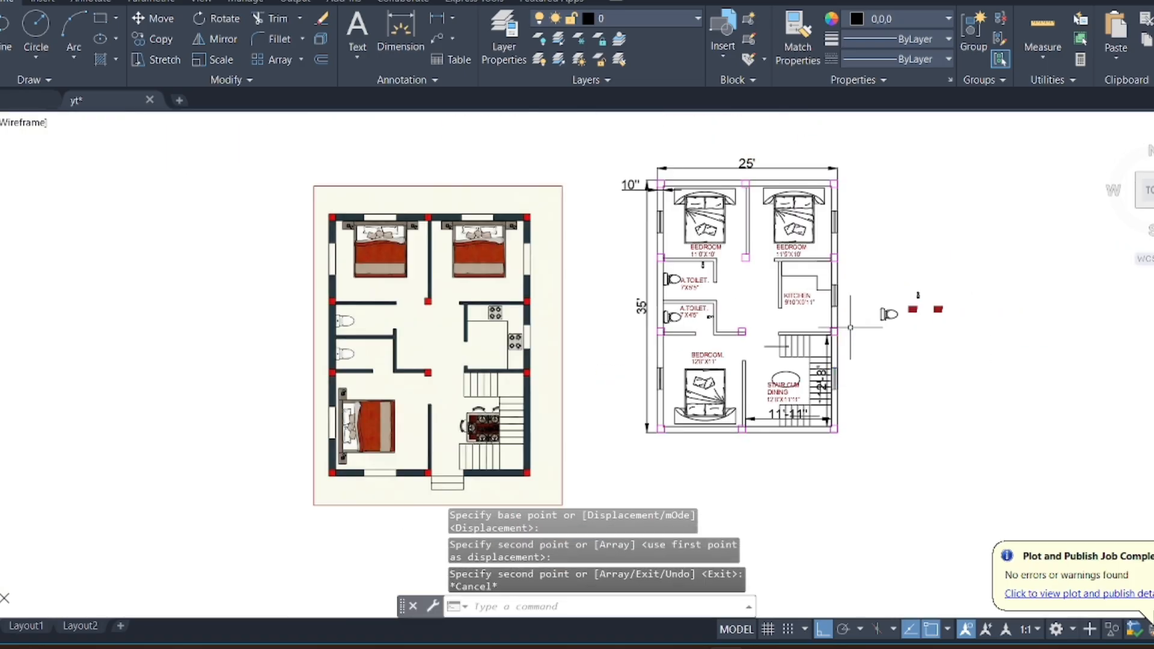
# Copy the side-wall window of the 11'5"X10' bedroom straight up to the empty space above the 25' dimension
pyautogui.scroll(8, 739, 203)
pyautogui.click(851, 232)
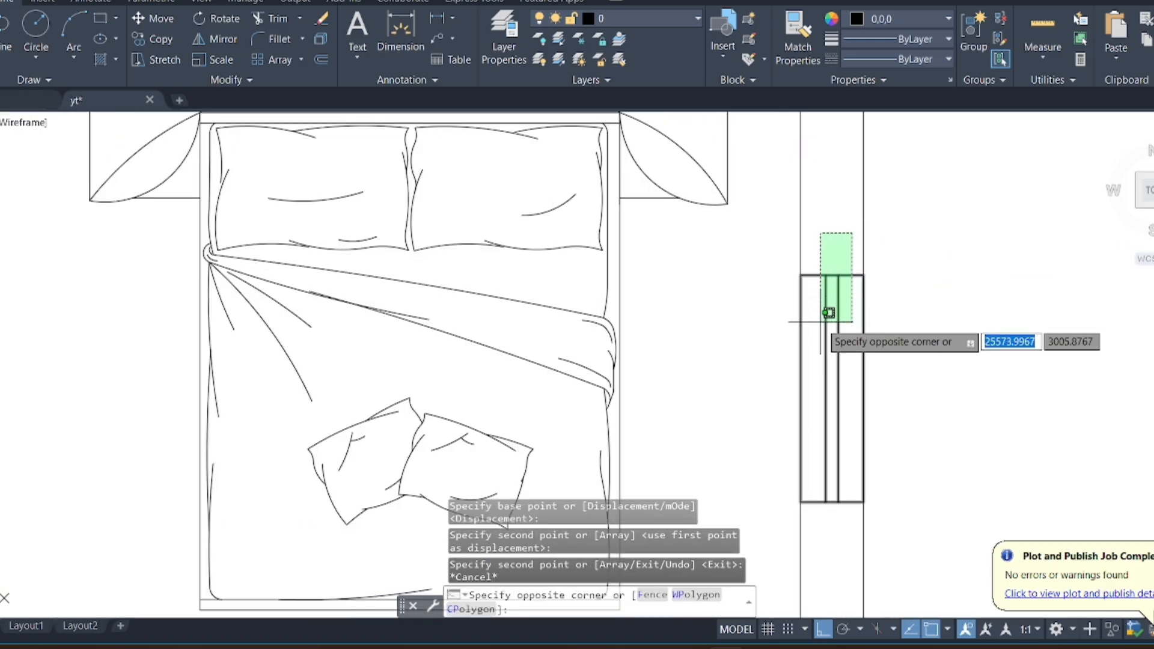
pyautogui.click(827, 324)
pyautogui.write('co')
pyautogui.press('Return')
pyautogui.click(864, 502)
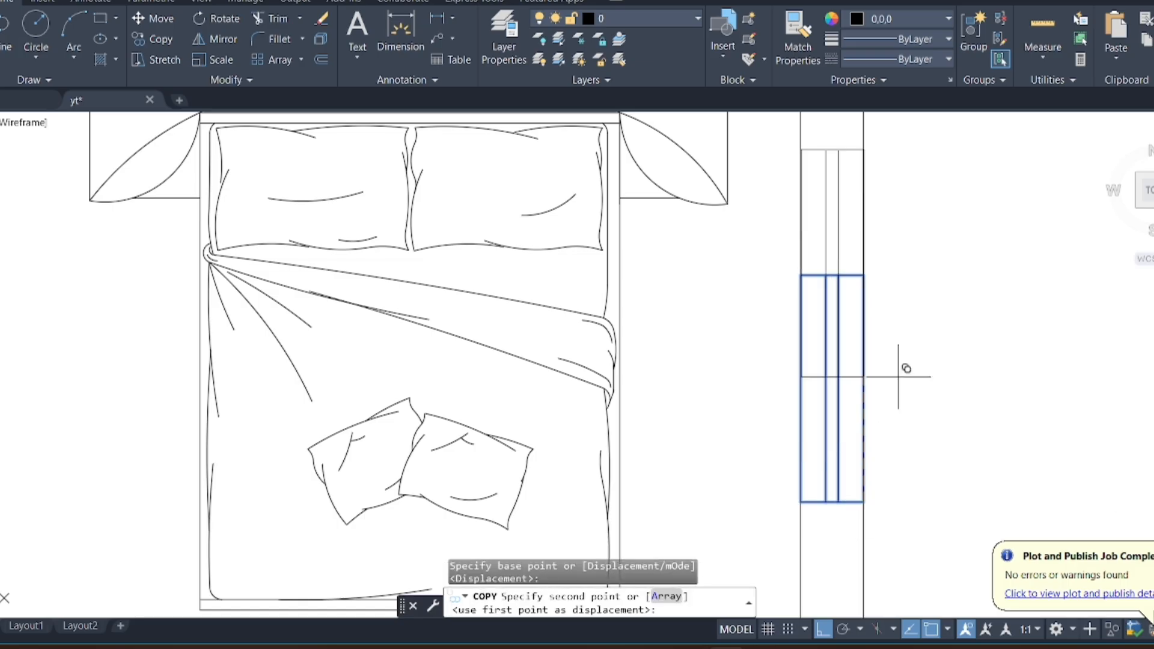
pyautogui.scroll(-6, 907, 366)
pyautogui.click(864, 205)
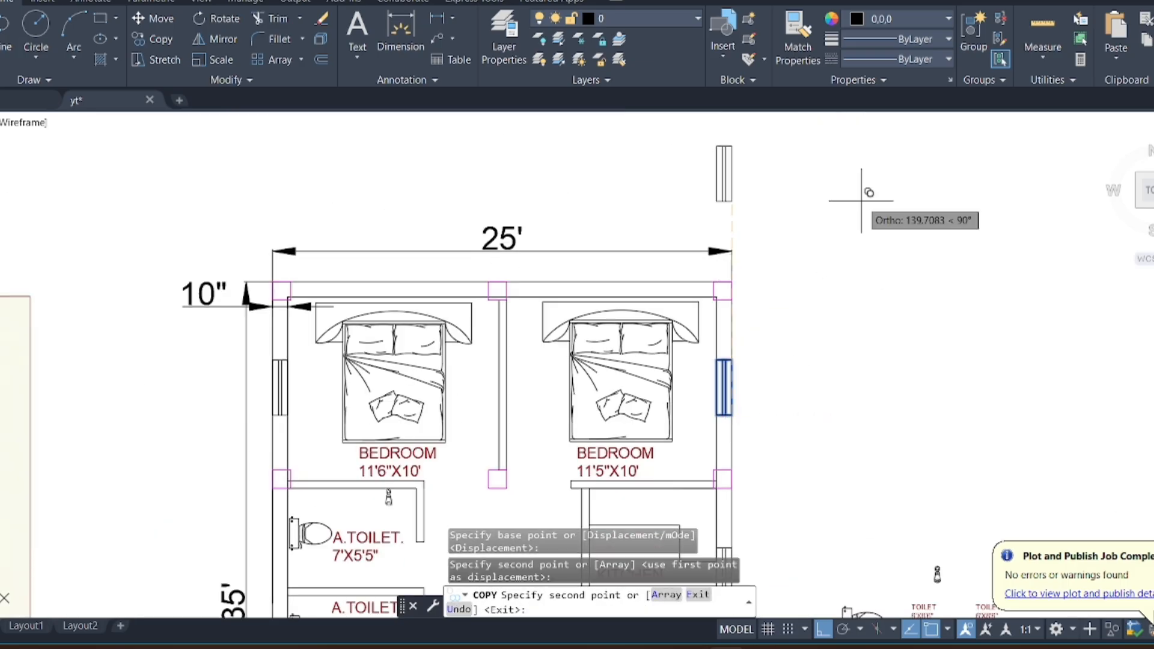
pyautogui.press('Escape')
# Rotate the spare window copy above the plan by 90 degrees so it lies horizontally
pyautogui.click(752, 133)
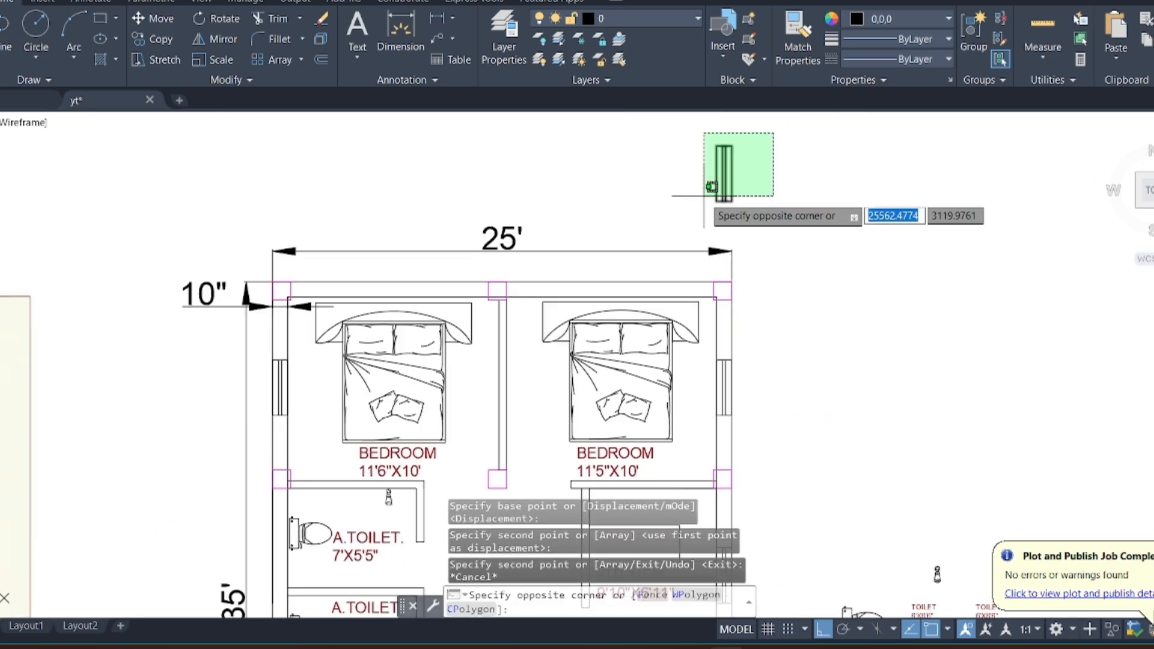
pyautogui.click(694, 247)
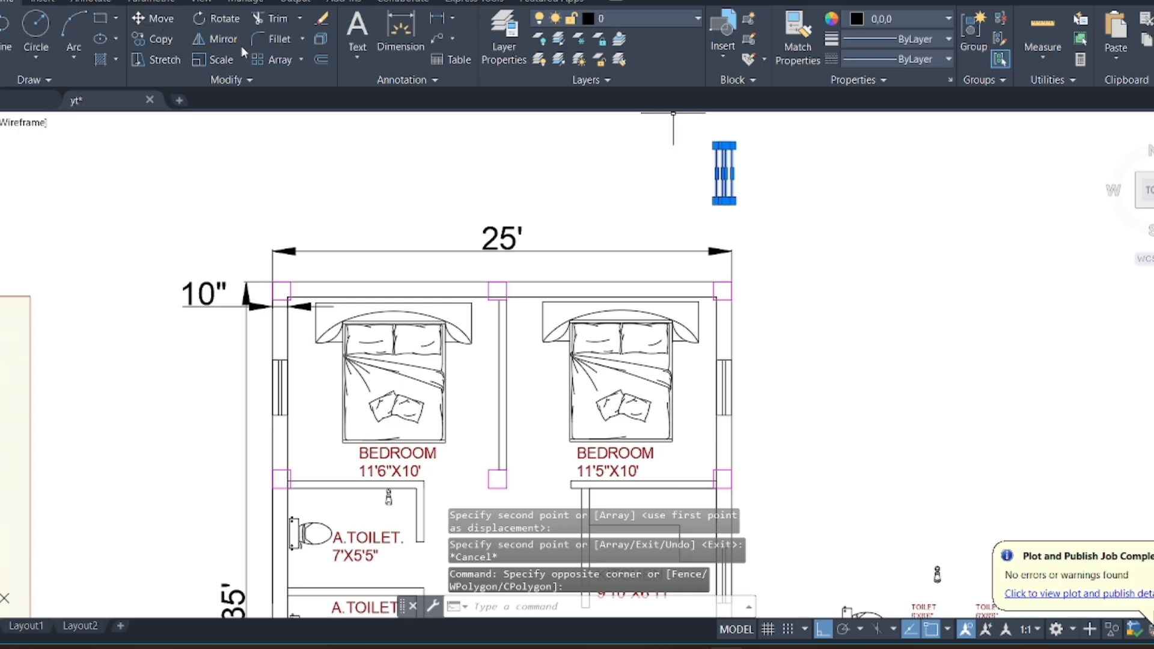
pyautogui.click(232, 22)
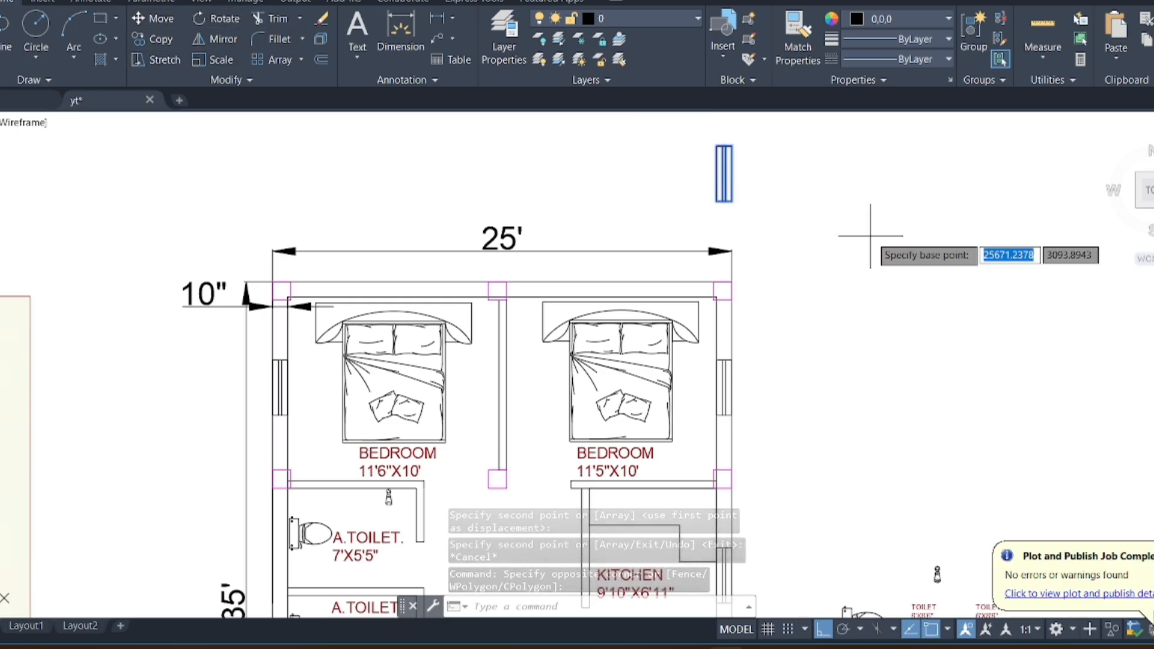
pyautogui.click(732, 204)
pyautogui.click(728, 155)
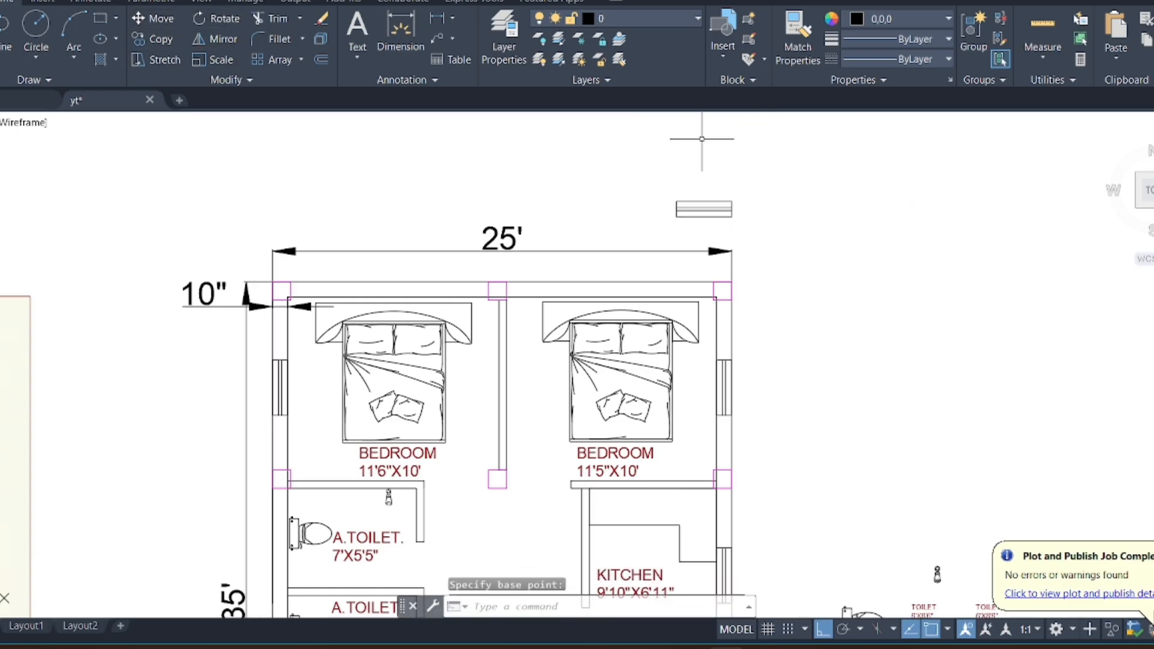
# With Ortho off, move the horizontal window into the upper outer wall behind the bed of the 11'5"X10' bedroom
pyautogui.click(778, 175)
pyautogui.click(622, 235)
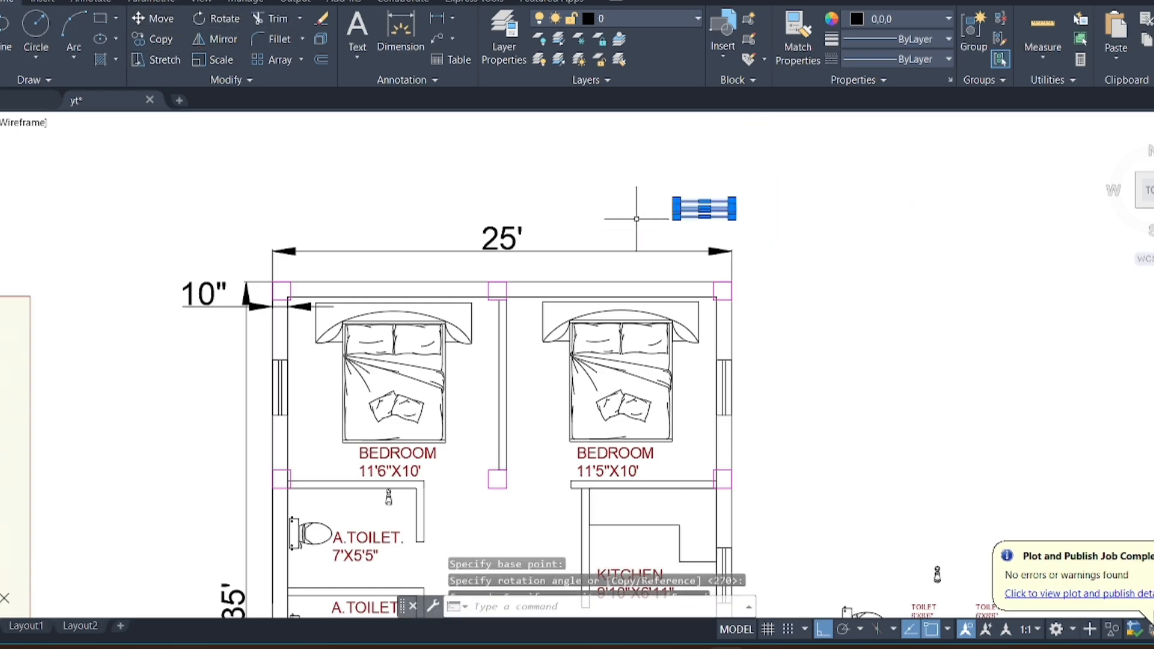
pyautogui.click(154, 19)
pyautogui.scroll(3, 749, 181)
pyautogui.click(720, 208)
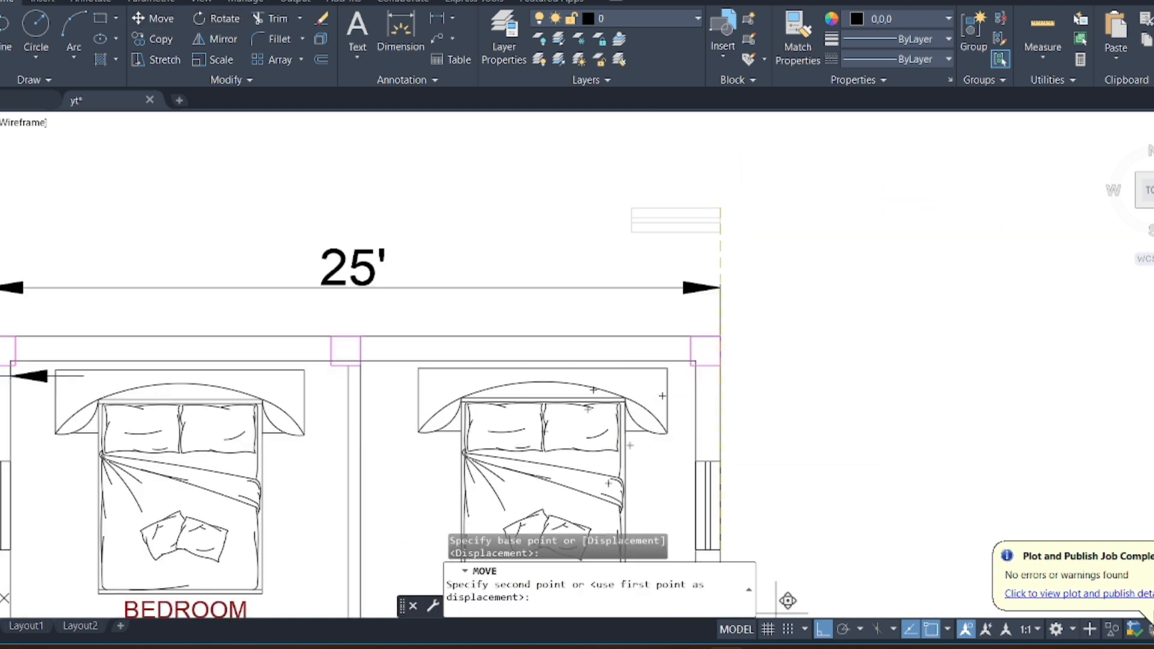
pyautogui.press('F8')
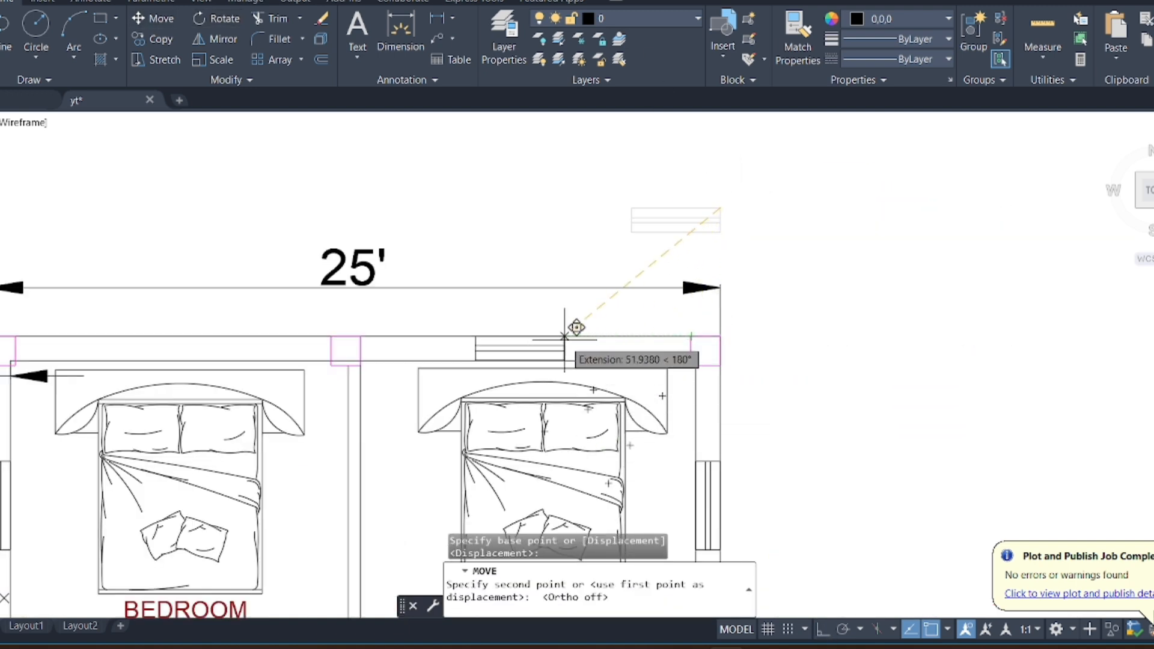
pyautogui.click(584, 337)
# Copy the horizontal window along the upper outer wall to behind the bed of the 11'6"X10' bedroom
pyautogui.click(610, 352)
pyautogui.click(564, 344)
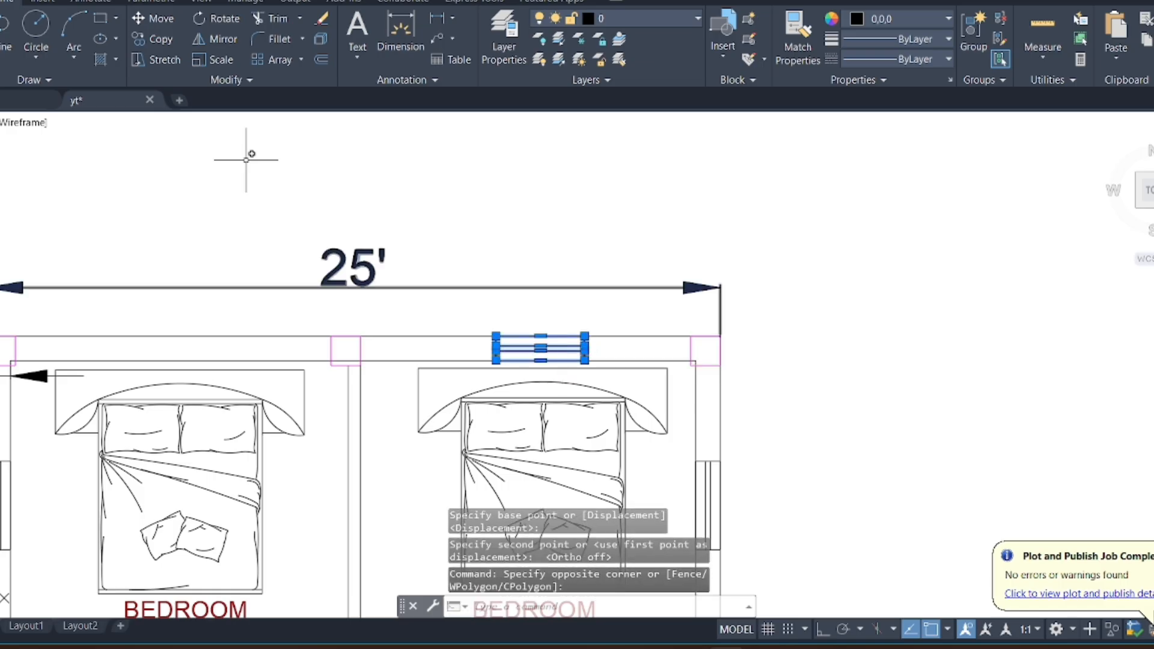
pyautogui.click(160, 41)
pyautogui.click(584, 337)
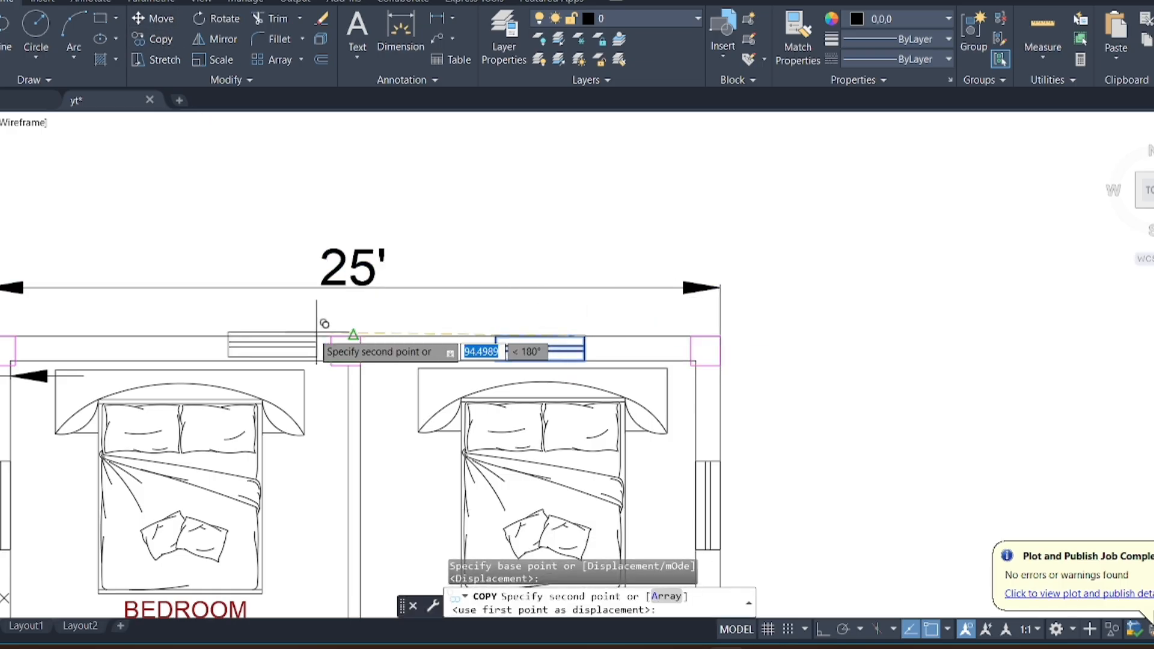
pyautogui.click(213, 337)
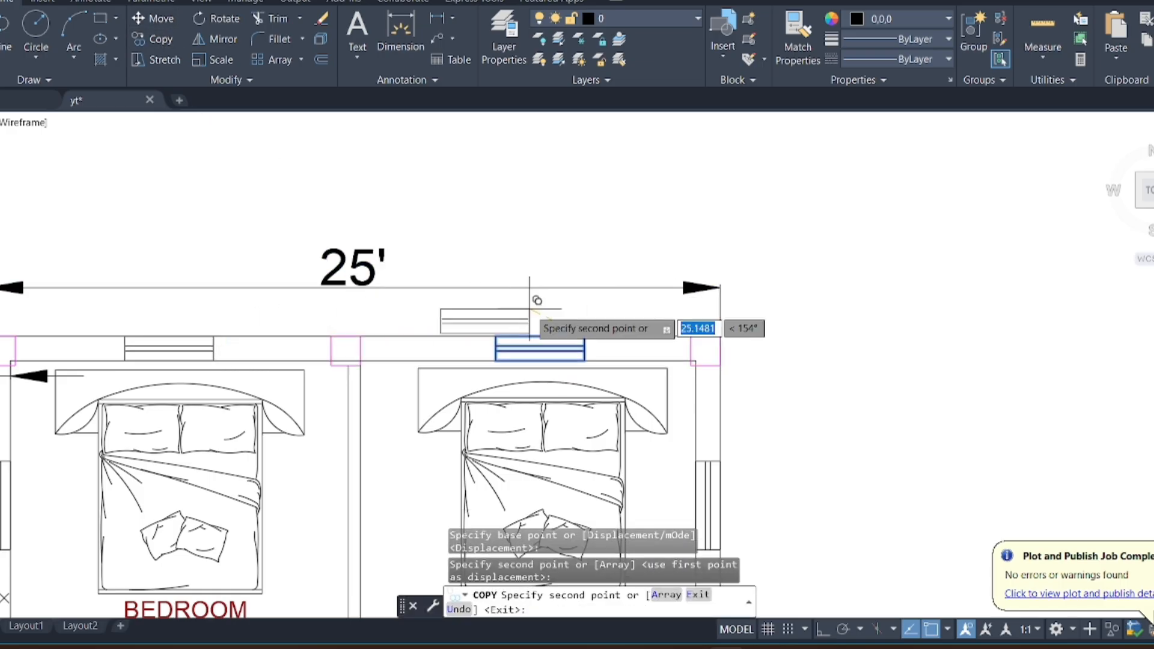
pyautogui.press('Escape')
pyautogui.scroll(-4, 550, 319)
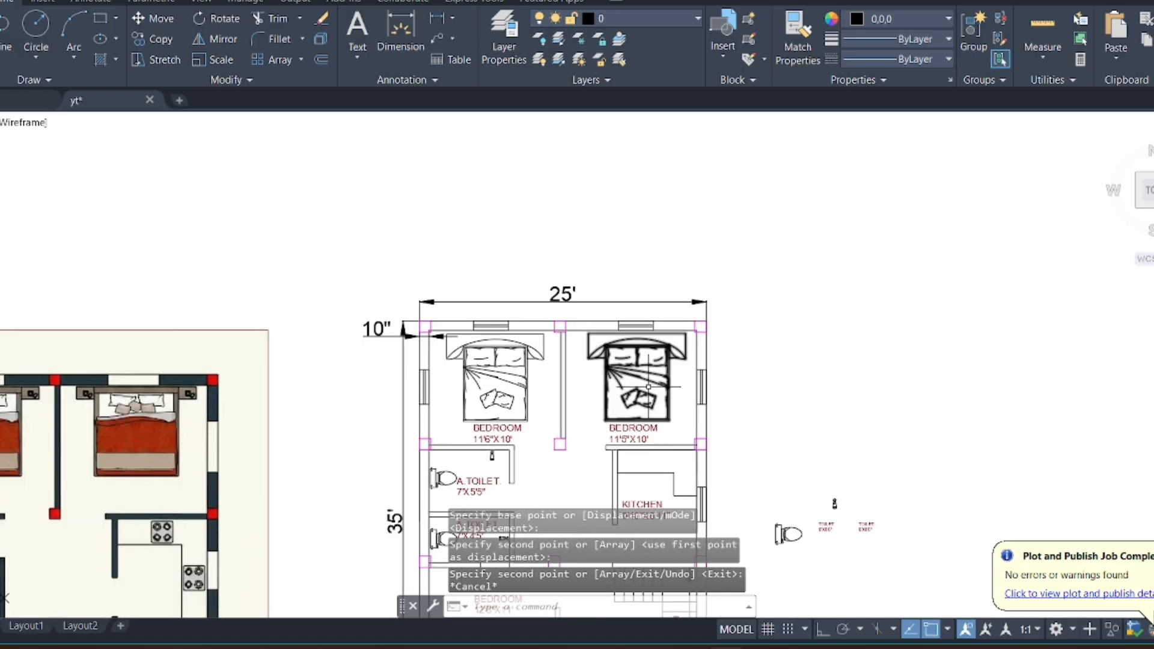
# Copy the BEDROOM 11'5"X10' label to just above that bedroom's window in the upper outer wall
pyautogui.click(636, 430)
pyautogui.click(153, 43)
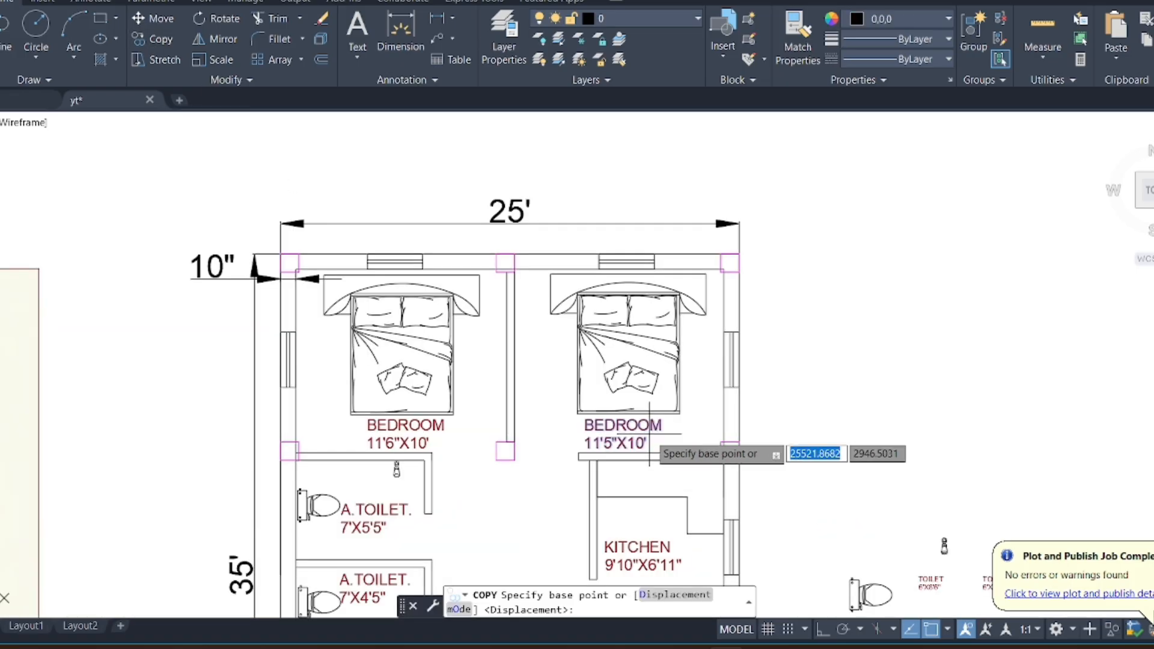
pyautogui.click(641, 431)
pyautogui.scroll(5, 626, 243)
pyautogui.click(644, 215)
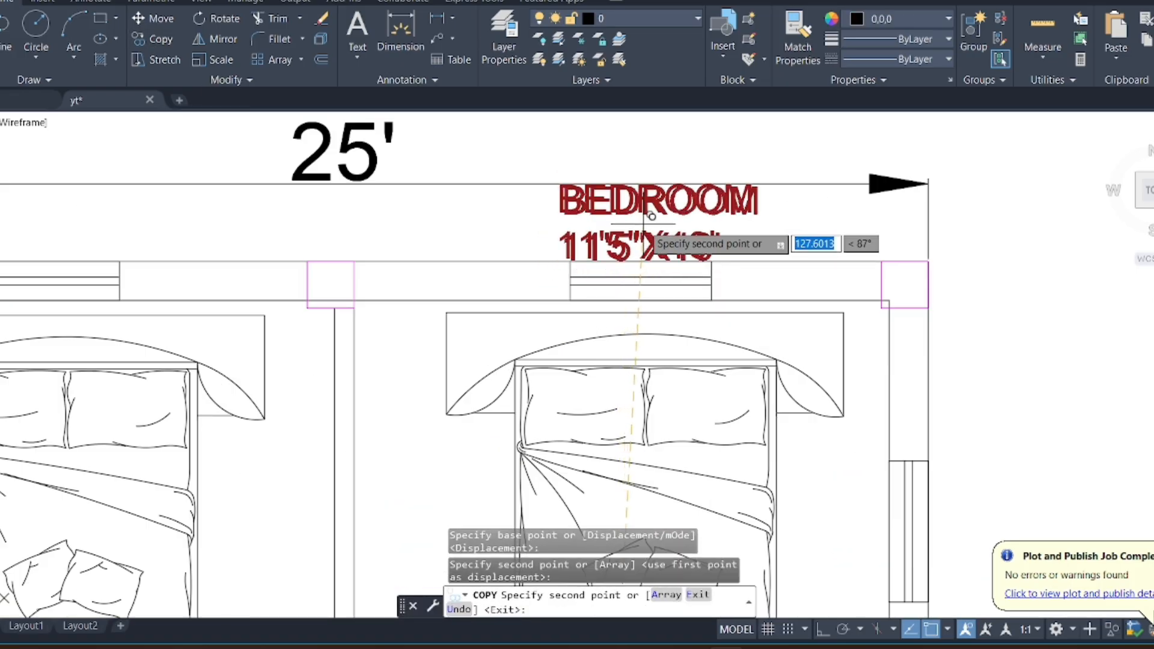
pyautogui.press('Escape')
# Change the copied label above the upper wall window to two lines reading "WINDOW" and "3' WIDE"
pyautogui.doubleClick(650, 221)
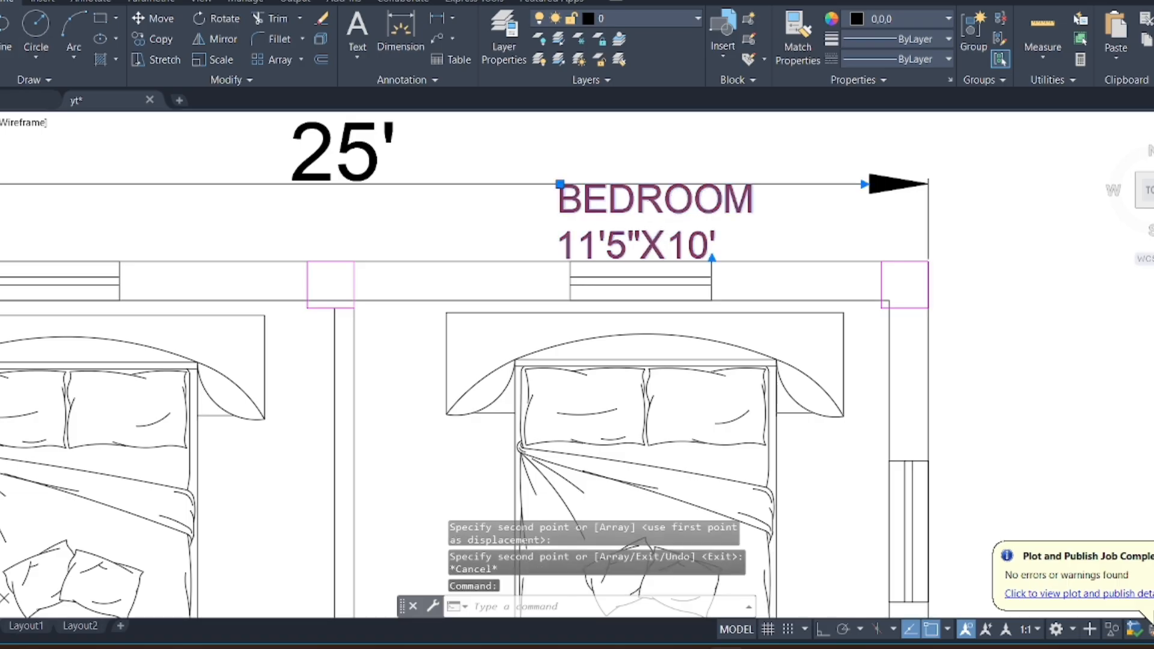
pyautogui.write('WINDOW')
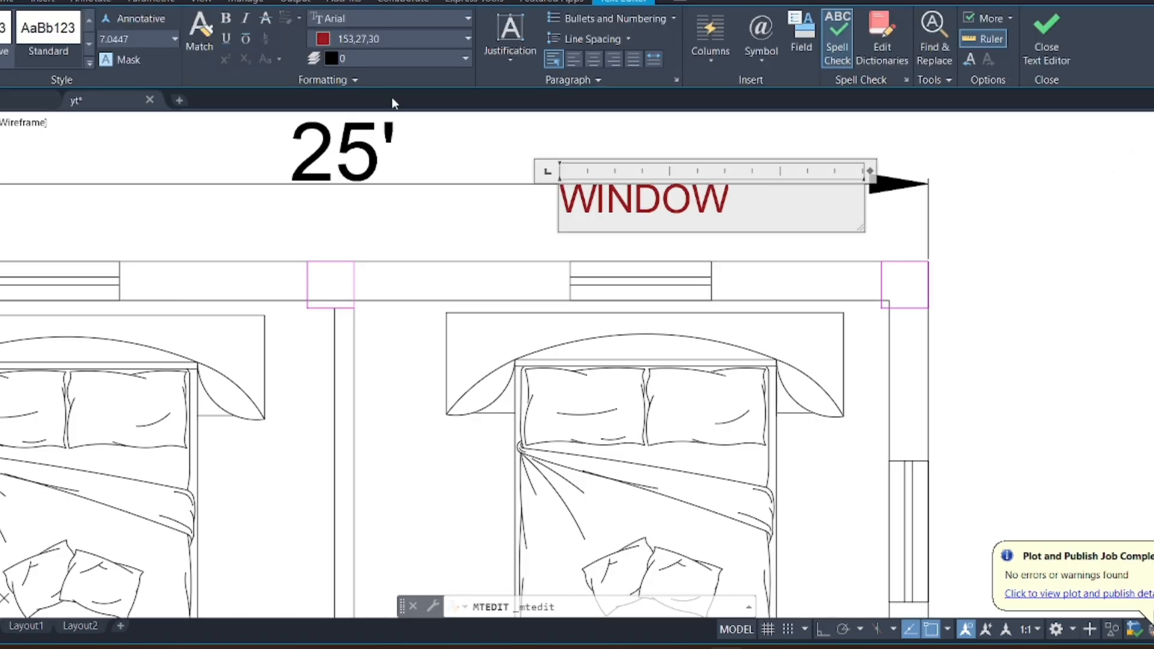
pyautogui.press('Return')
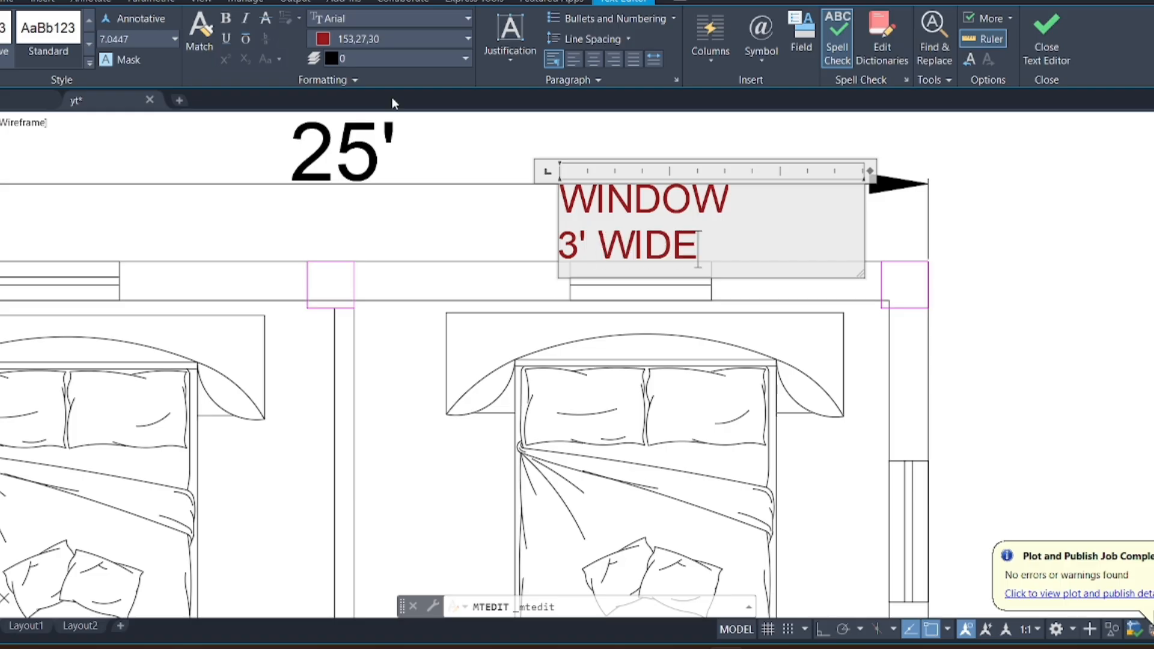
pyautogui.click(535, 225)
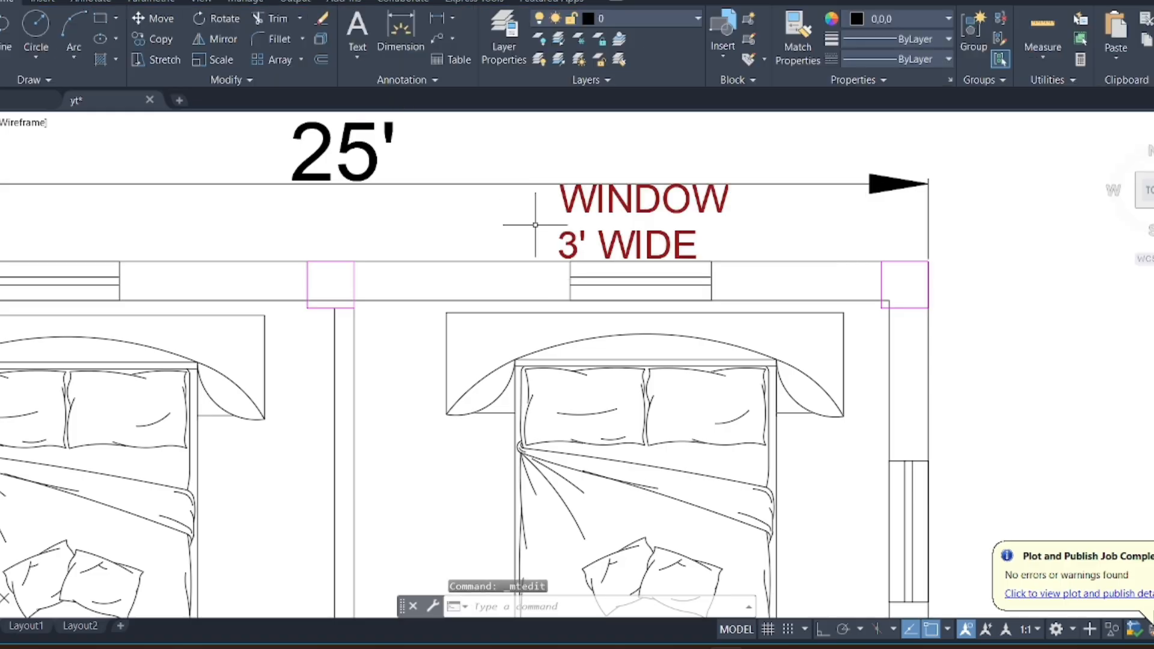
# Copy the "WINDOW 3' WIDE" label beside the three windows in the right outer wall, at the 11'5"X10' bedroom, kitchen and stair
pyautogui.click(161, 40)
pyautogui.click(707, 231)
pyautogui.scroll(-4, 622, 165)
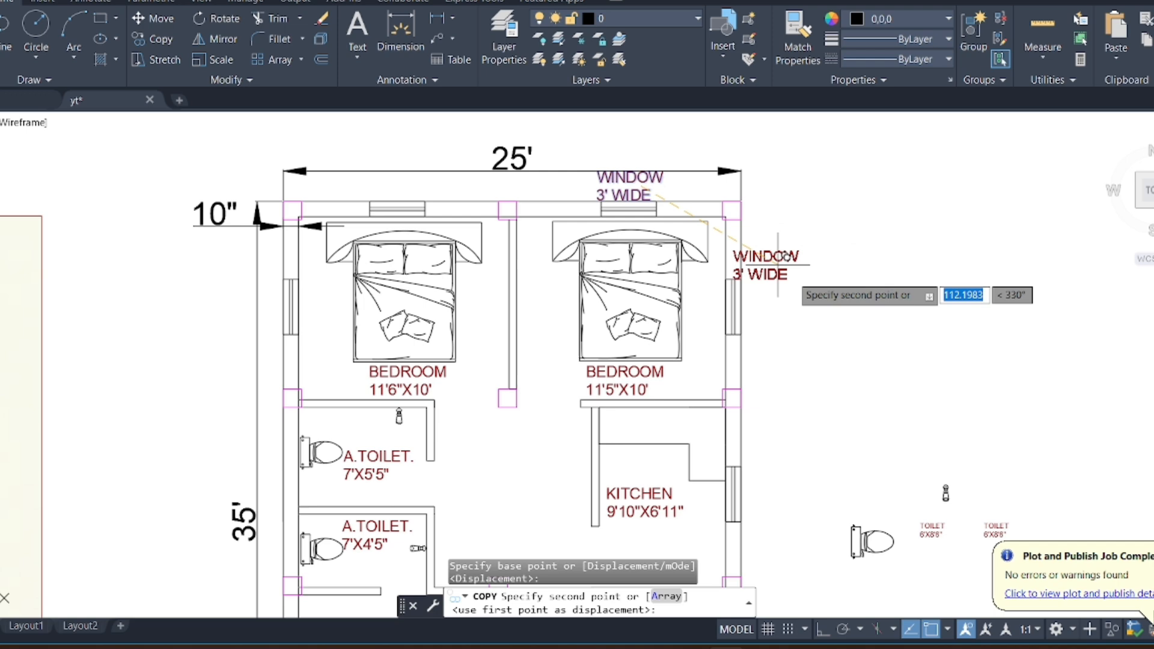
pyautogui.click(788, 300)
pyautogui.scroll(-3, 806, 282)
pyautogui.scroll(3, 789, 415)
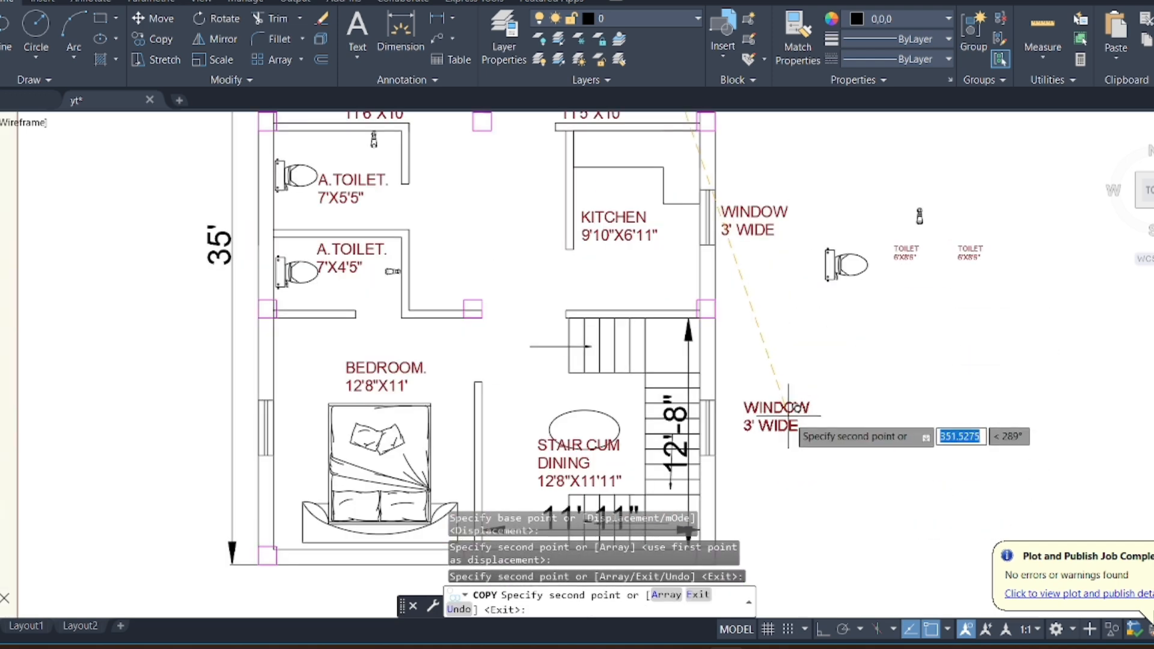
pyautogui.click(774, 415)
pyautogui.scroll(-2, 774, 415)
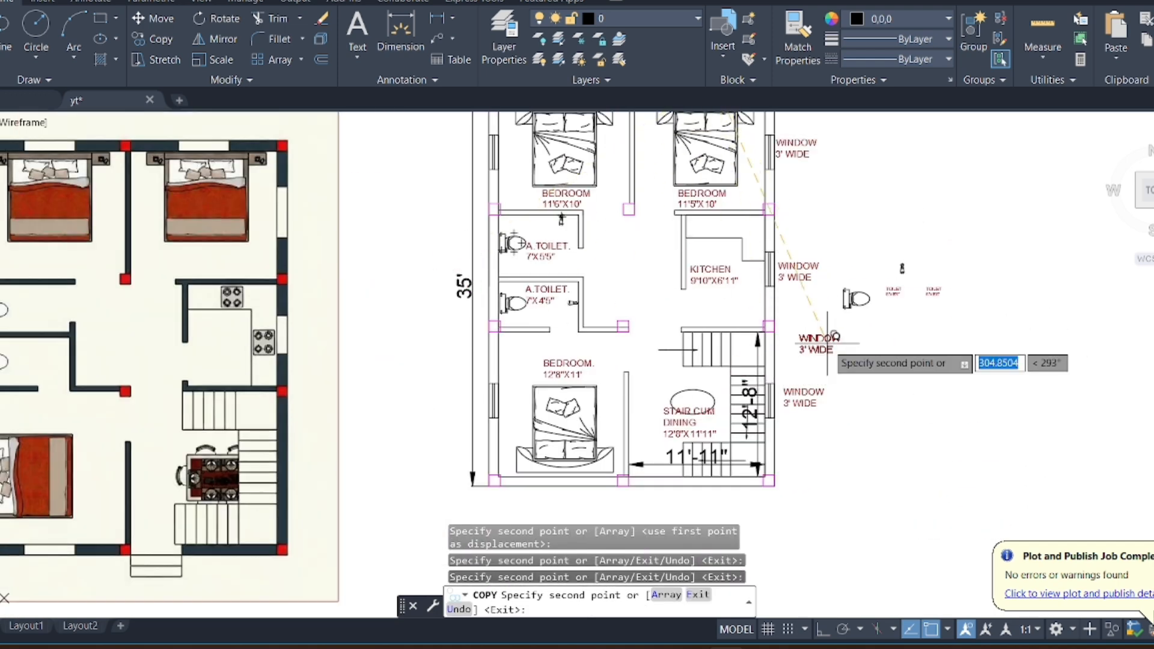
pyautogui.press('Escape')
# Add a vertical linear dimension for the upper stair flight's width, placed just left of its first riser
pyautogui.click(437, 18)
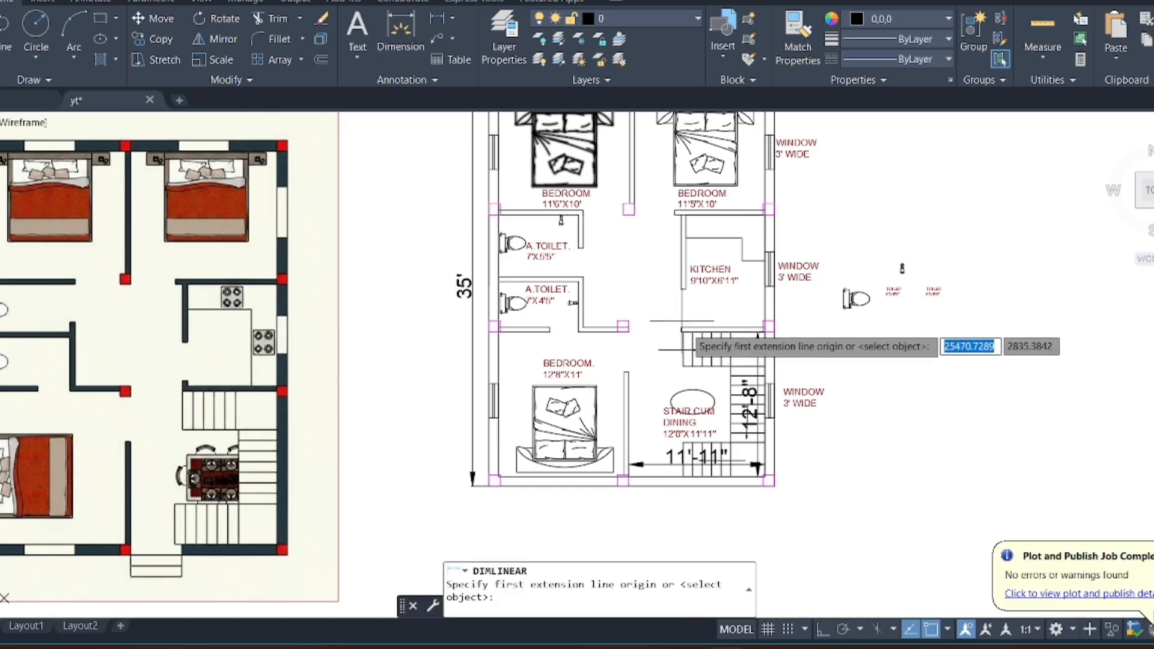
pyautogui.scroll(3, 691, 355)
pyautogui.click(646, 286)
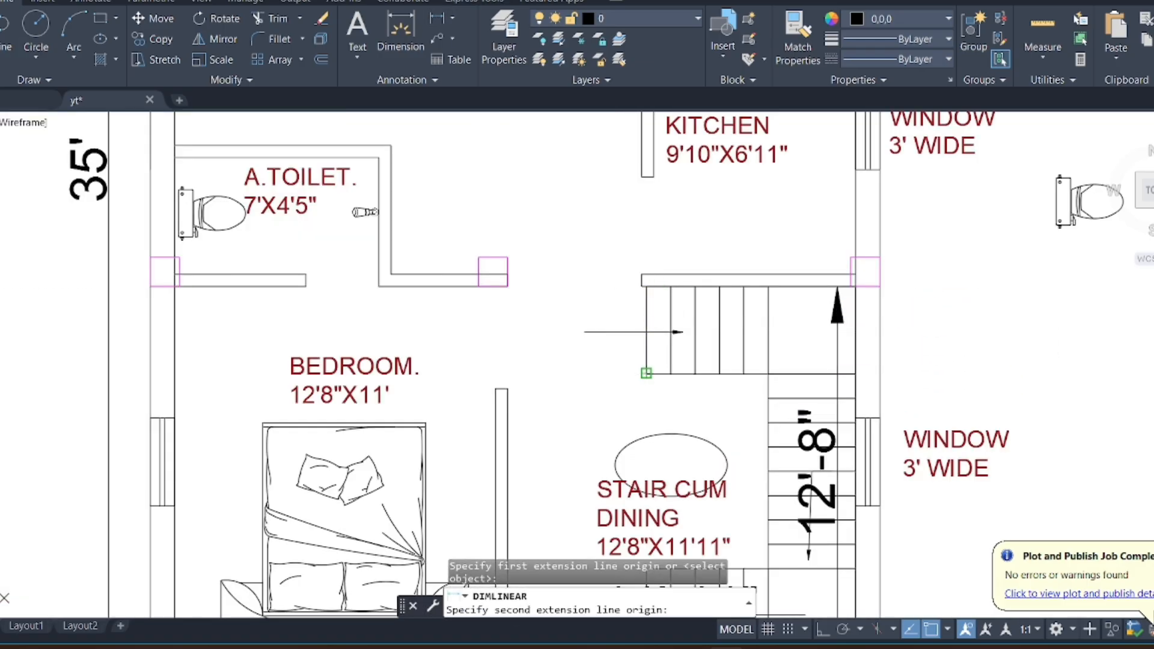
pyautogui.click(646, 373)
pyautogui.click(626, 337)
# Add a horizontal linear dimension for the first tread of the upper stair flight, placed just below it
pyautogui.scroll(4, 631, 363)
pyautogui.click(437, 18)
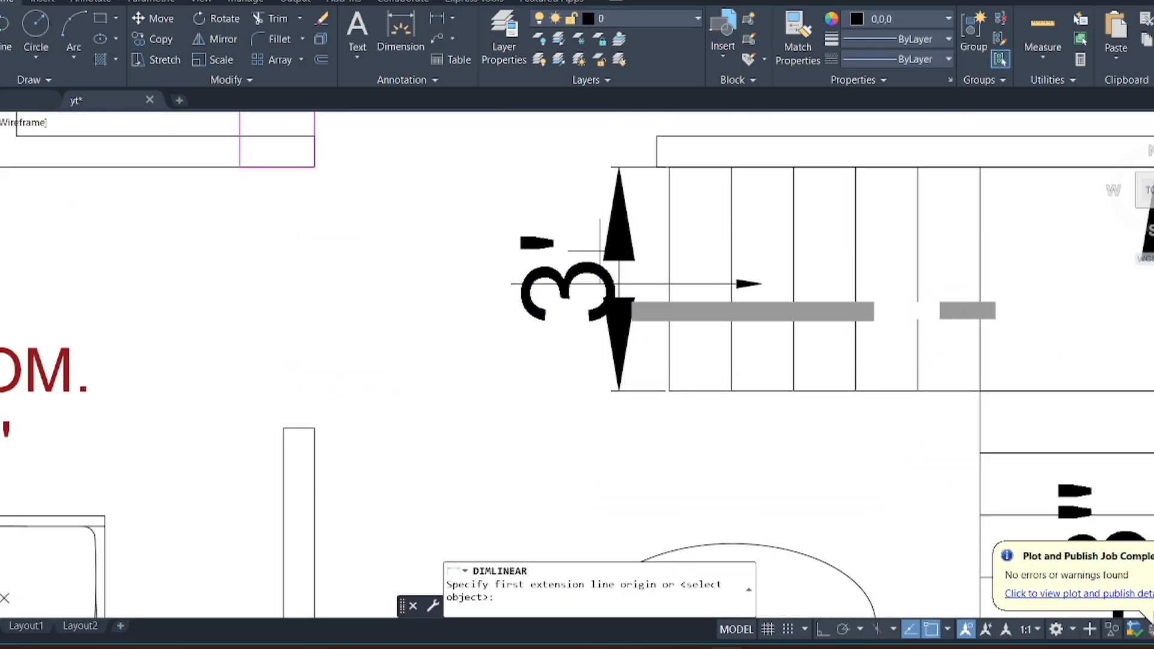
pyautogui.click(669, 390)
pyautogui.click(731, 391)
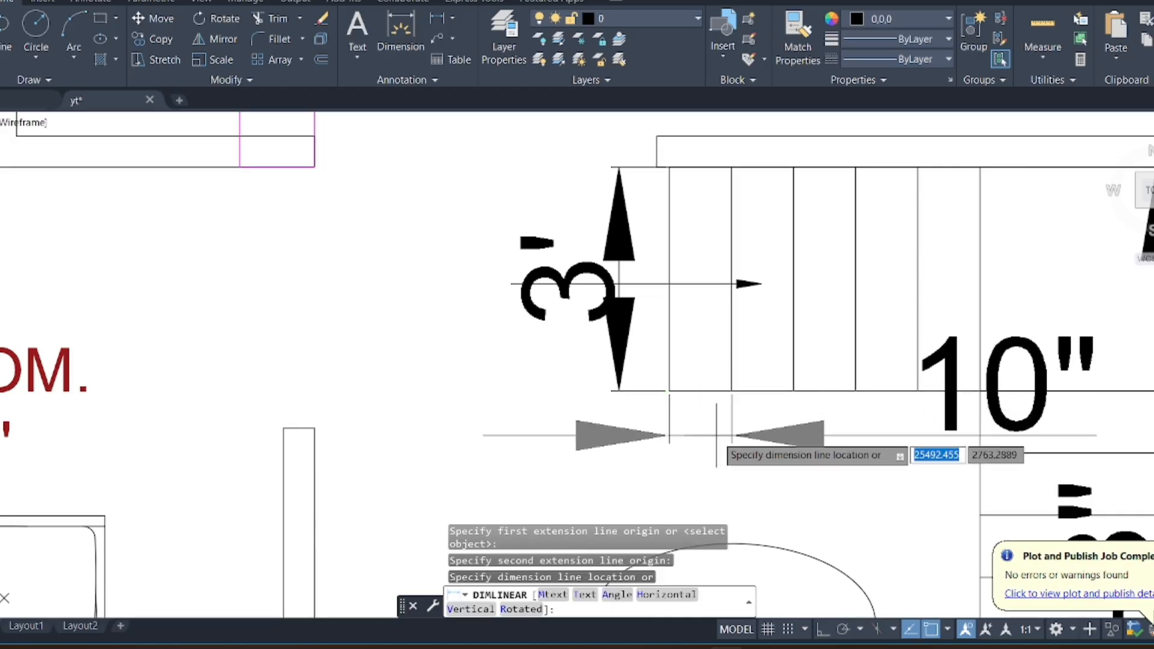
pyautogui.click(718, 430)
# Delete the leftover toilet, shower fitting and two small TOILET labels lying outside the plan beside the right outer wall
pyautogui.scroll(-4, 410, 373)
pyautogui.scroll(5, 601, 356)
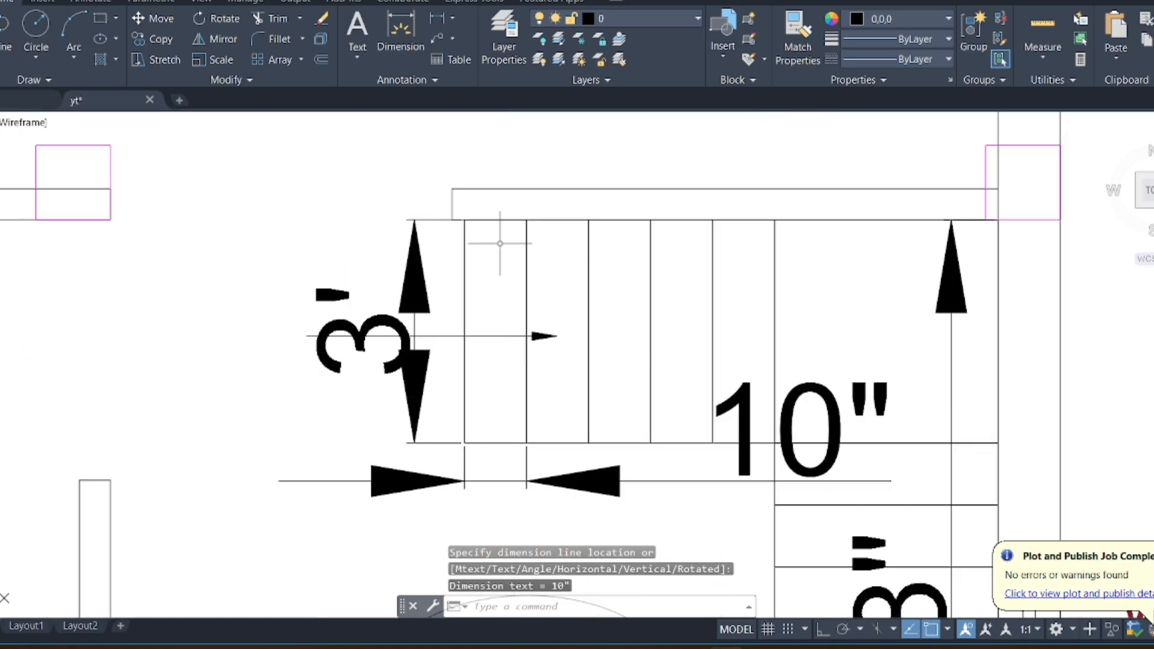
pyautogui.scroll(-5, 669, 263)
pyautogui.scroll(-3, 751, 236)
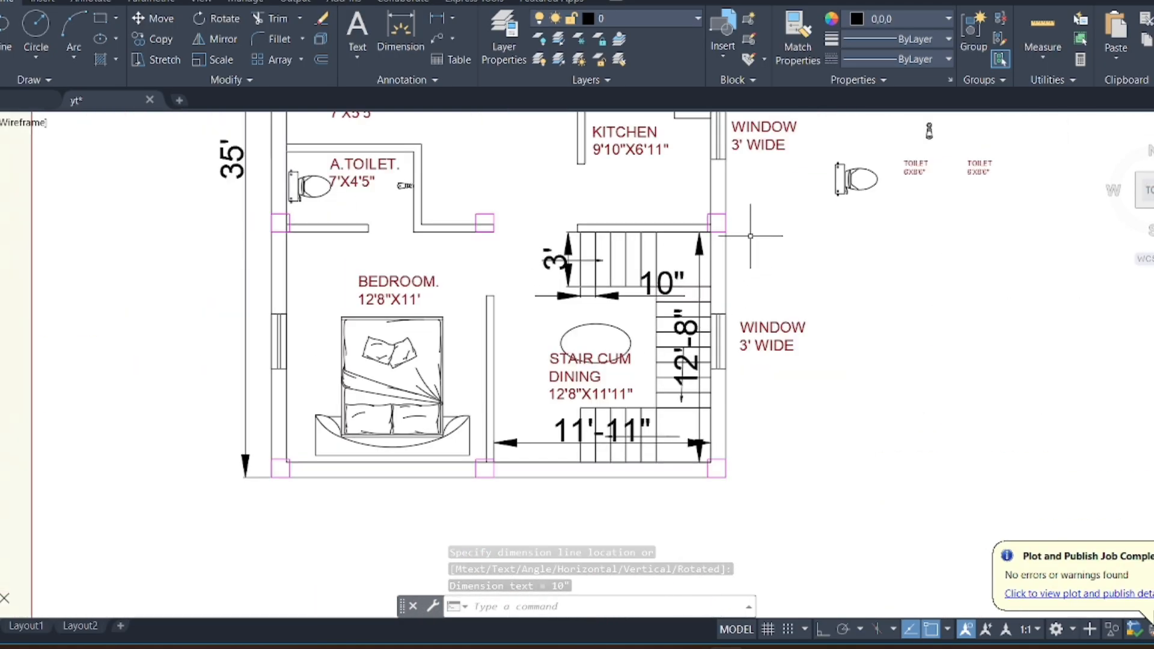
pyautogui.scroll(-4, 645, 255)
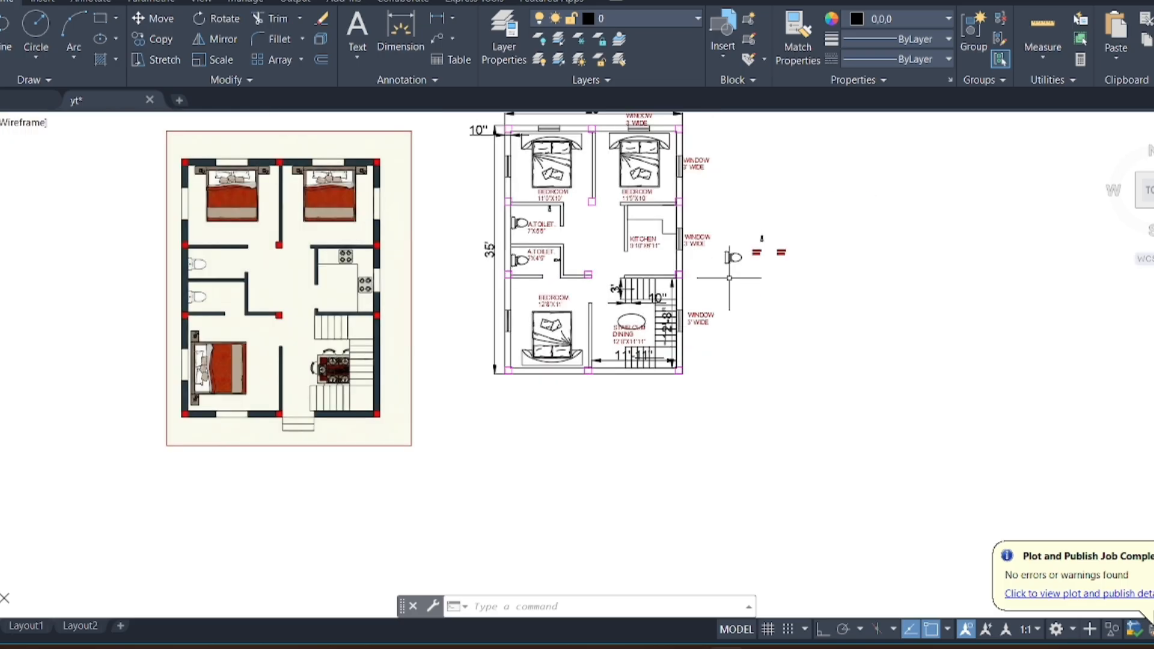
pyautogui.scroll(2, 792, 223)
pyautogui.click(792, 223)
pyautogui.click(694, 292)
pyautogui.press('Delete')
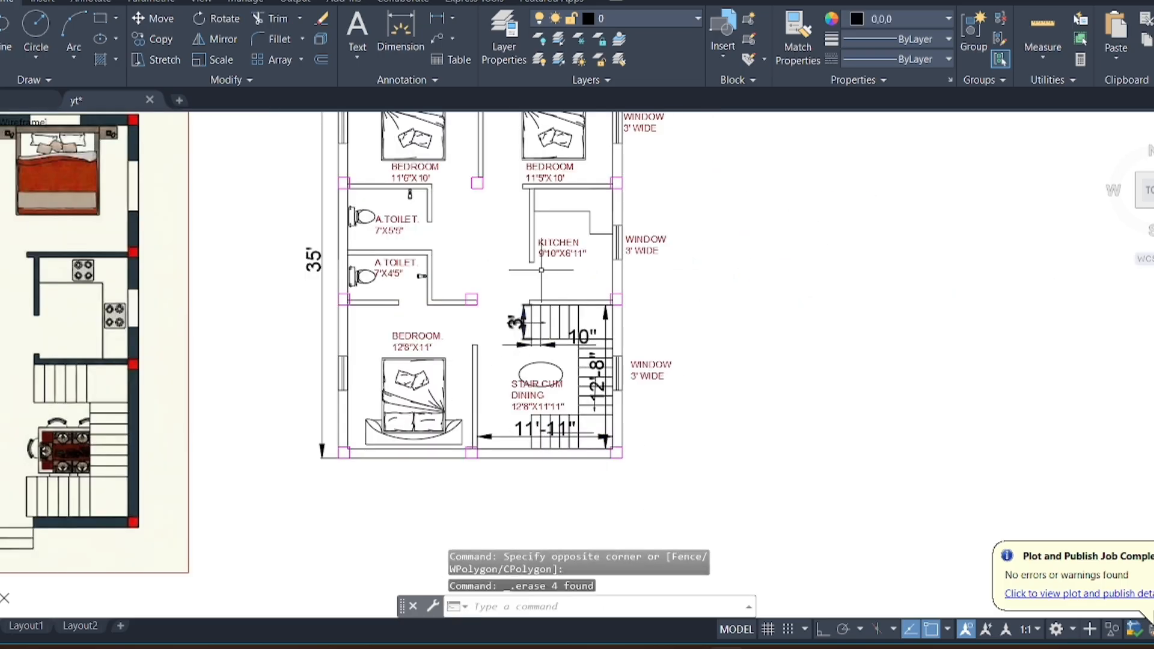
# Trim the wall lines that run through the upper-left corner column
pyautogui.scroll(-1, 542, 269)
pyautogui.scroll(2, 409, 216)
pyautogui.scroll(4, 408, 217)
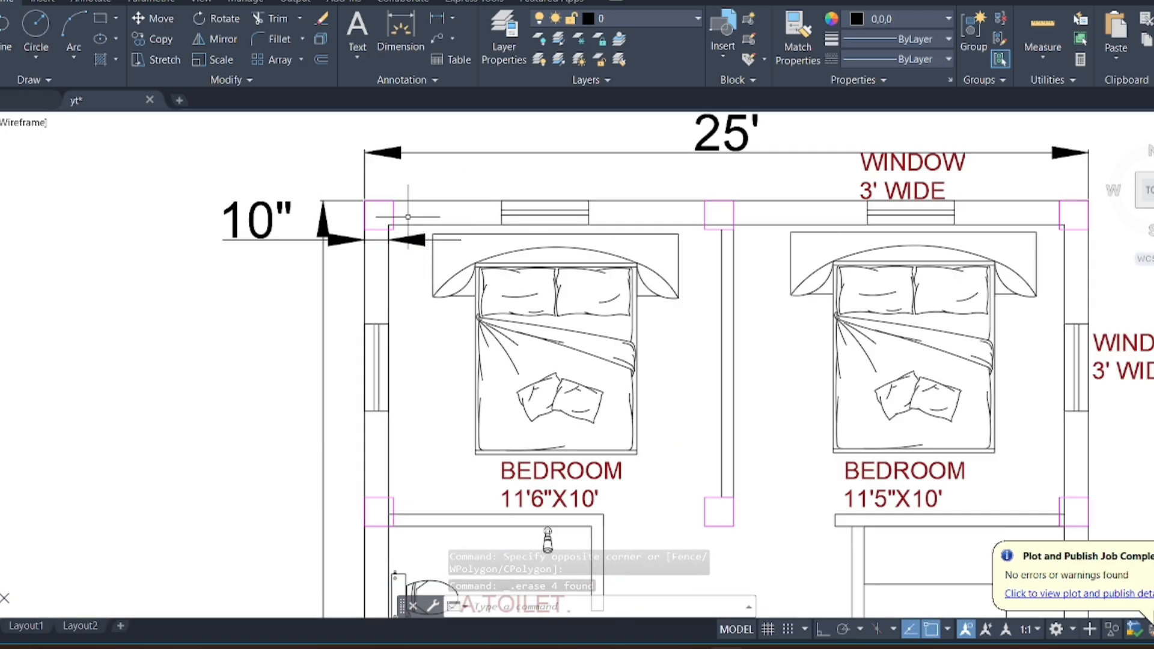
pyautogui.scroll(-1, 408, 216)
pyautogui.scroll(3, 457, 207)
pyautogui.scroll(-1, 502, 199)
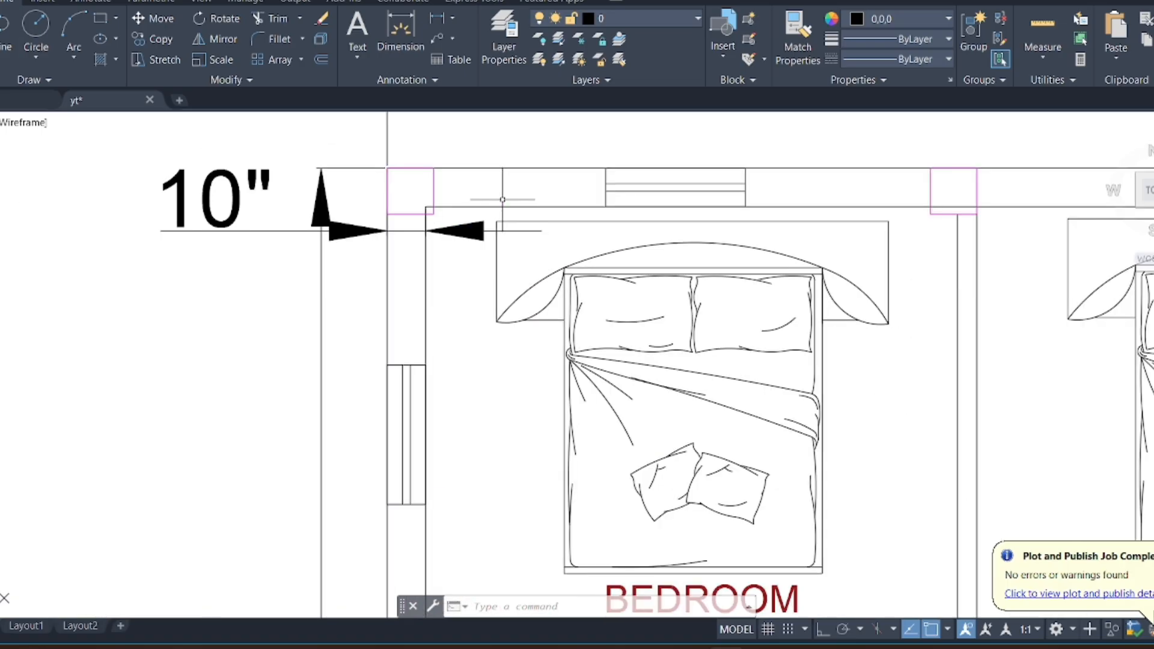
pyautogui.press('Return')
pyautogui.scroll(8, 481, 204)
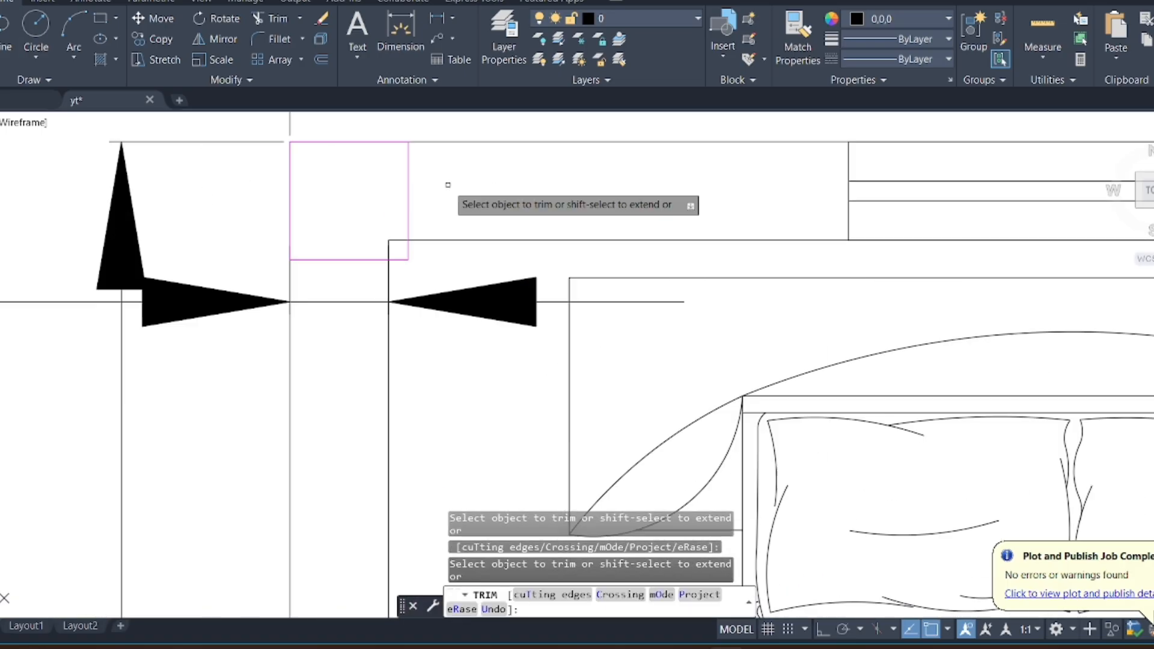
pyautogui.moveTo(369, 193)
pyautogui.mouseDown()
pyautogui.moveTo(340, 232)
pyautogui.moveTo(361, 221)
pyautogui.mouseUp()
pyautogui.scroll(-8, 365, 244)
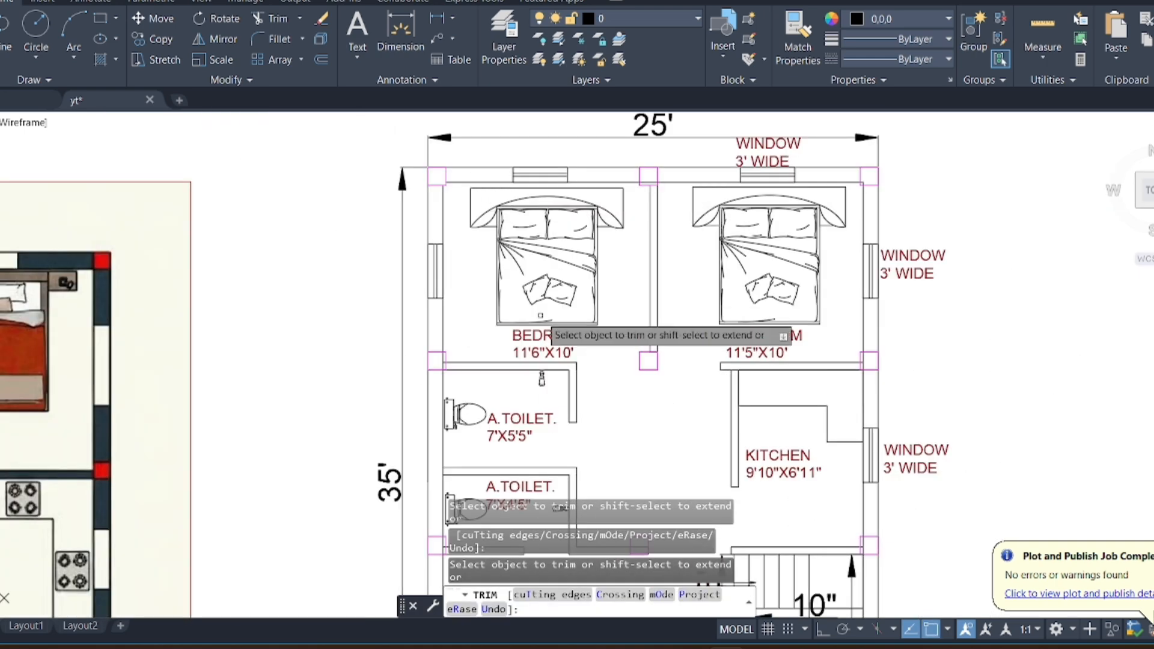
# Trim the wall lines that run through the remaining columns of the upper outer wall
pyautogui.scroll(6, 498, 148)
pyautogui.scroll(-2, 534, 184)
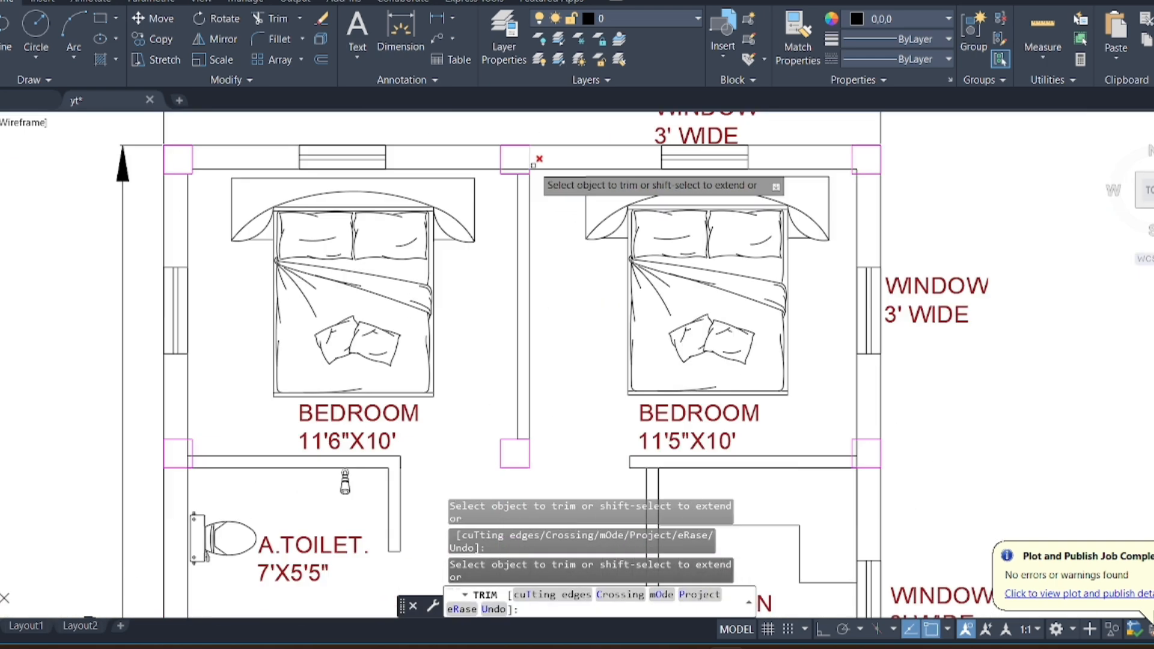
pyautogui.scroll(4, 827, 178)
pyautogui.scroll(2, 923, 139)
pyautogui.moveTo(926, 144); pyautogui.dragTo(912, 163)
pyautogui.moveTo(914, 148); pyautogui.dragTo(912, 167)
pyautogui.scroll(-3, 872, 130)
# Trim the wall lines inside the right outer wall's two columns above and below the kitchen
pyautogui.scroll(-4, 836, 231)
pyautogui.scroll(6, 787, 180)
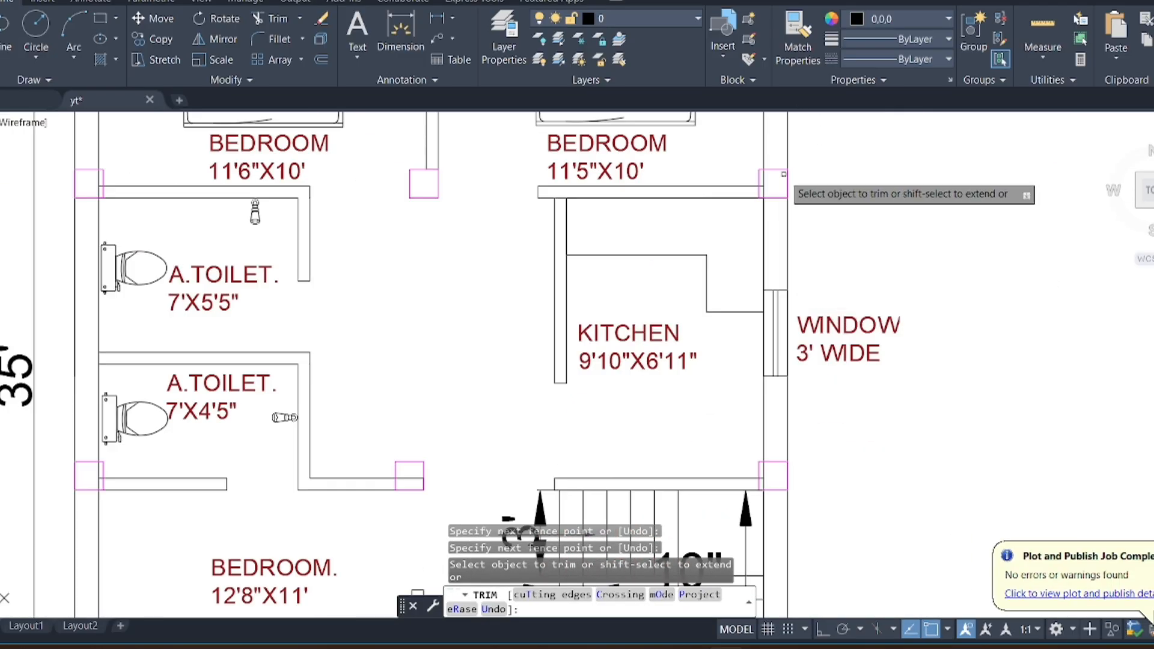
pyautogui.moveTo(759, 202); pyautogui.dragTo(739, 261)
pyautogui.scroll(-6, 755, 148)
pyautogui.scroll(-3, 757, 301)
pyautogui.scroll(8, 774, 361)
pyautogui.moveTo(759, 368)
pyautogui.mouseDown()
pyautogui.moveTo(733, 421)
pyautogui.moveTo(746, 422)
pyautogui.moveTo(755, 469)
pyautogui.mouseUp()
# Trim the lines that run through the columns of the lower outer wall, including the corner beside the stair
pyautogui.scroll(-6, 773, 291)
pyautogui.scroll(6, 749, 553)
pyautogui.scroll(4, 750, 553)
pyautogui.scroll(-7, 870, 396)
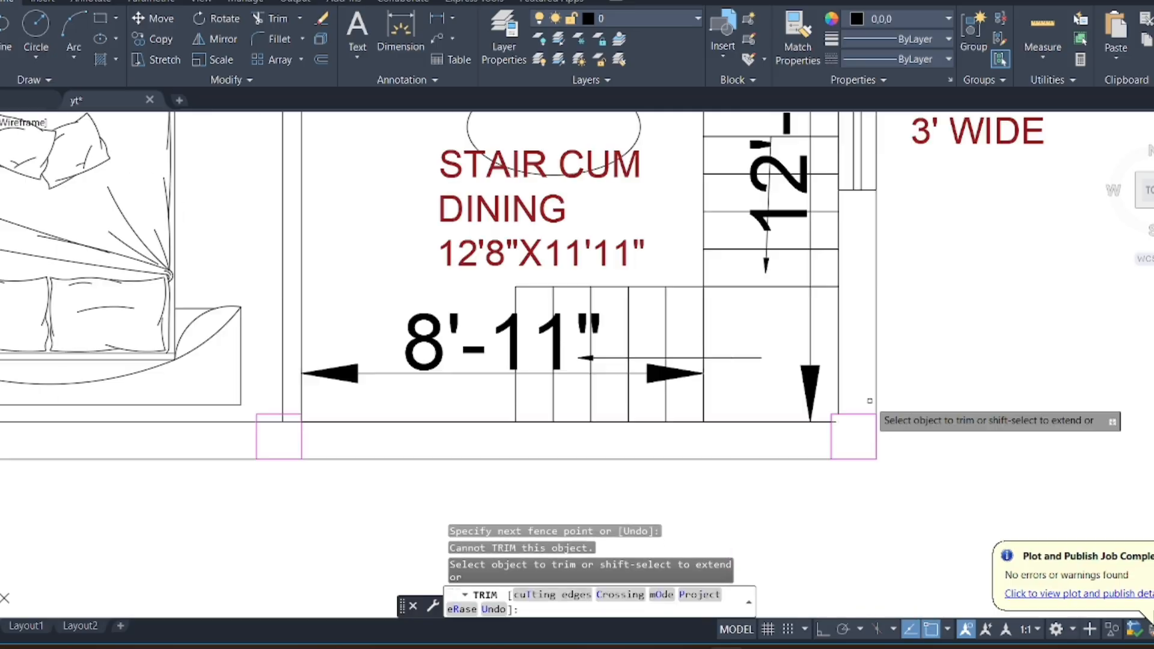
pyautogui.scroll(5, 841, 423)
pyautogui.click(824, 415)
pyautogui.scroll(-5, 824, 415)
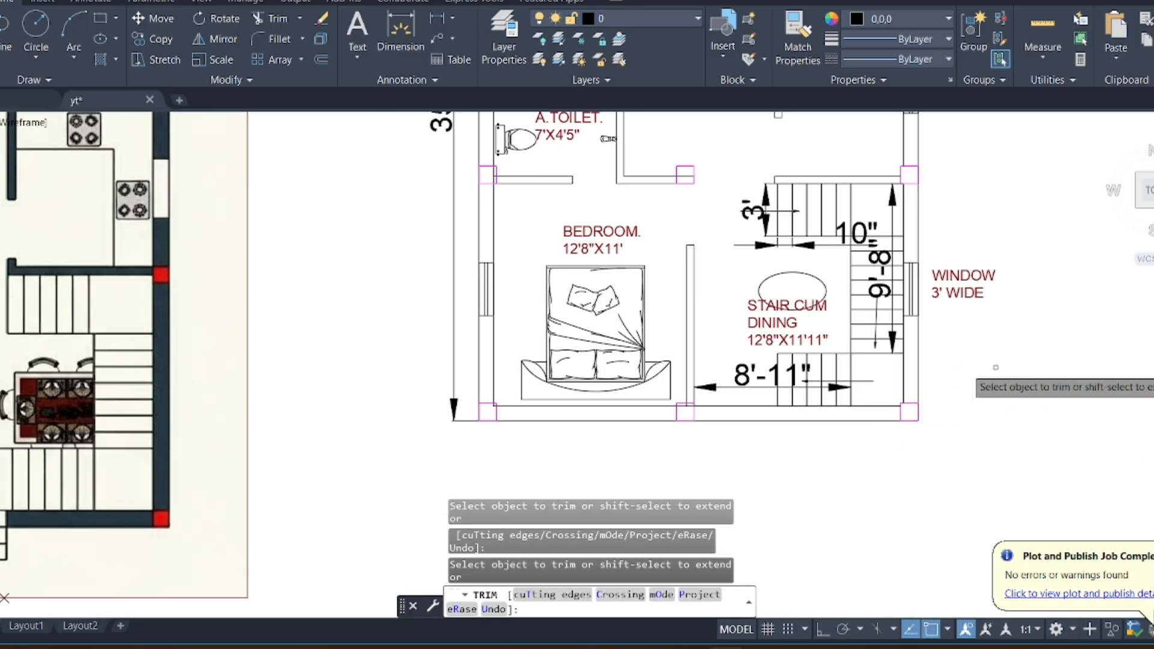
pyautogui.scroll(5, 526, 410)
pyautogui.moveTo(413, 391)
pyautogui.mouseDown()
pyautogui.moveTo(438, 412)
pyautogui.moveTo(437, 428)
pyautogui.mouseUp()
pyautogui.scroll(-8, 459, 430)
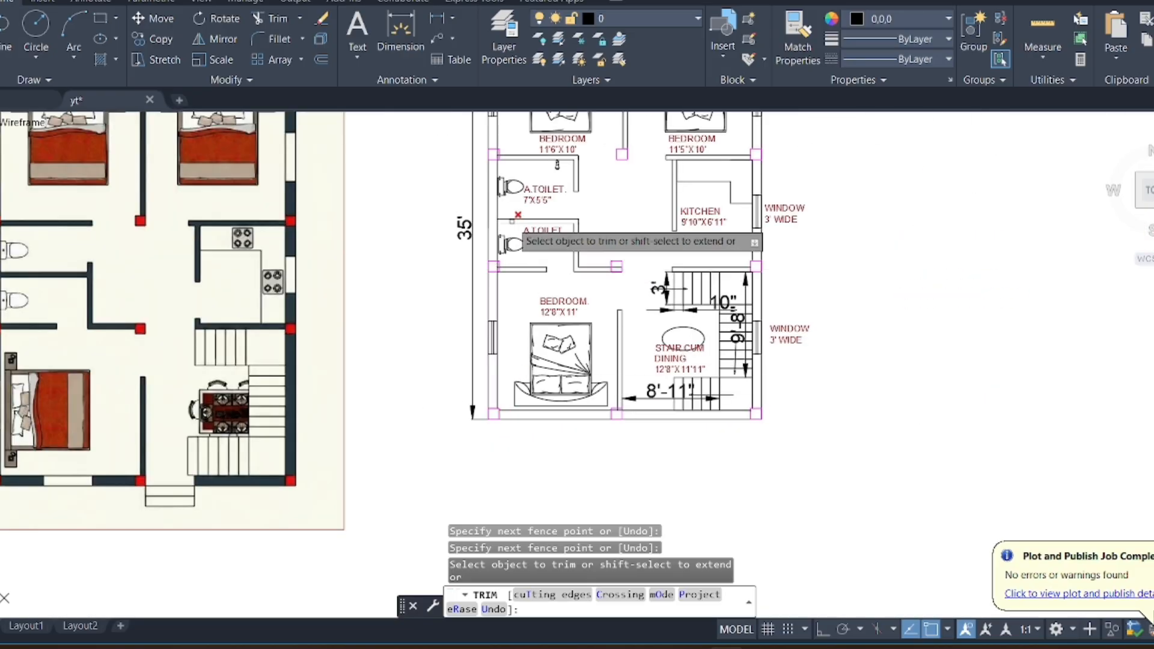
# Trim the wall lines that run through the columns of the left outer wall and end the Trim command
pyautogui.scroll(6, 475, 319)
pyautogui.moveTo(475, 319)
pyautogui.mouseDown()
pyautogui.moveTo(528, 245)
pyautogui.moveTo(528, 270)
pyautogui.mouseUp()
pyautogui.scroll(-5, 559, 367)
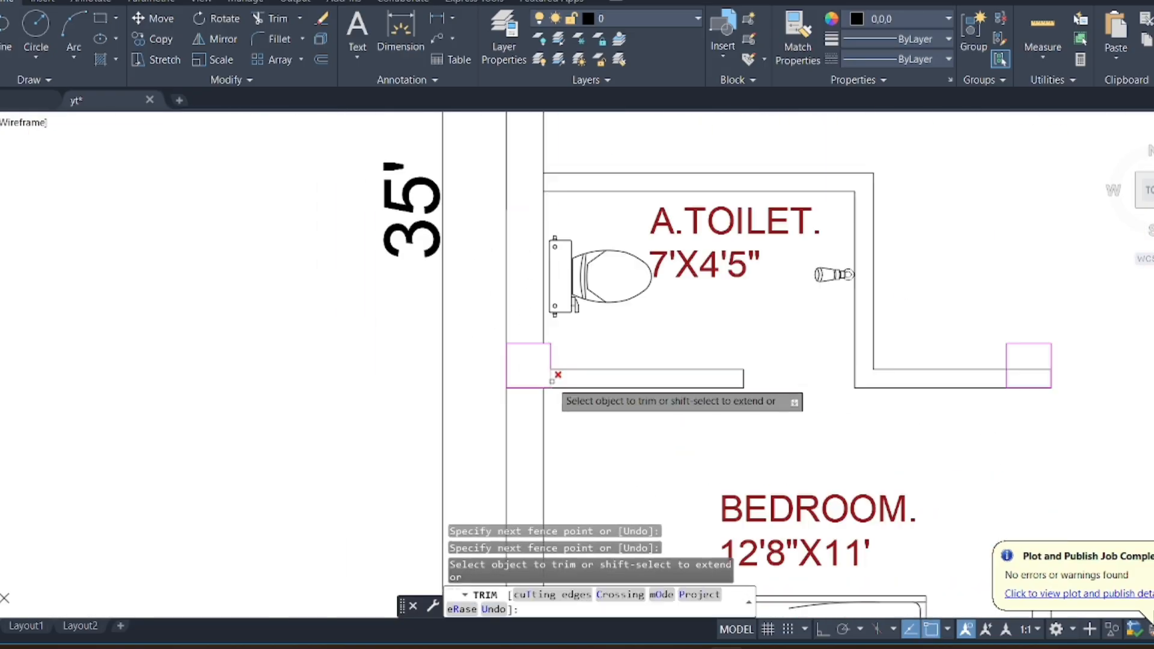
pyautogui.scroll(4, 557, 191)
pyautogui.scroll(3, 491, 137)
pyautogui.moveTo(445, 183); pyautogui.dragTo(357, 256)
pyautogui.scroll(-2, 476, 341)
pyautogui.scroll(-5, 484, 365)
pyautogui.scroll(3, 490, 348)
pyautogui.scroll(2, 477, 193)
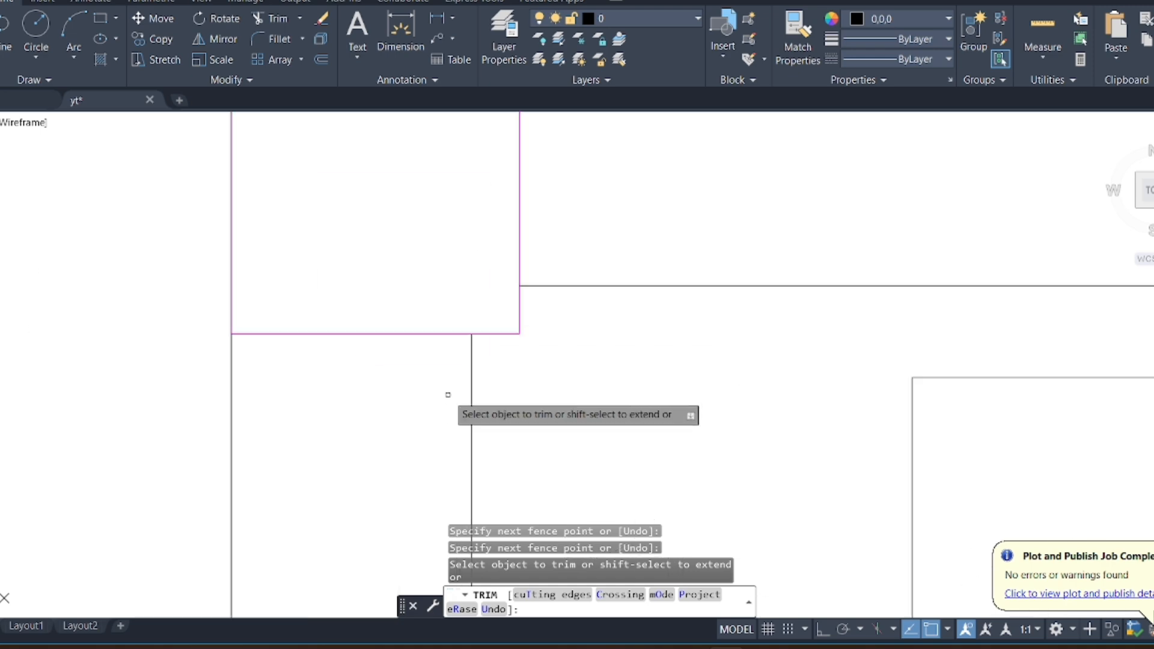
pyautogui.scroll(-5, 451, 395)
pyautogui.scroll(-5, 654, 204)
pyautogui.scroll(4, 666, 270)
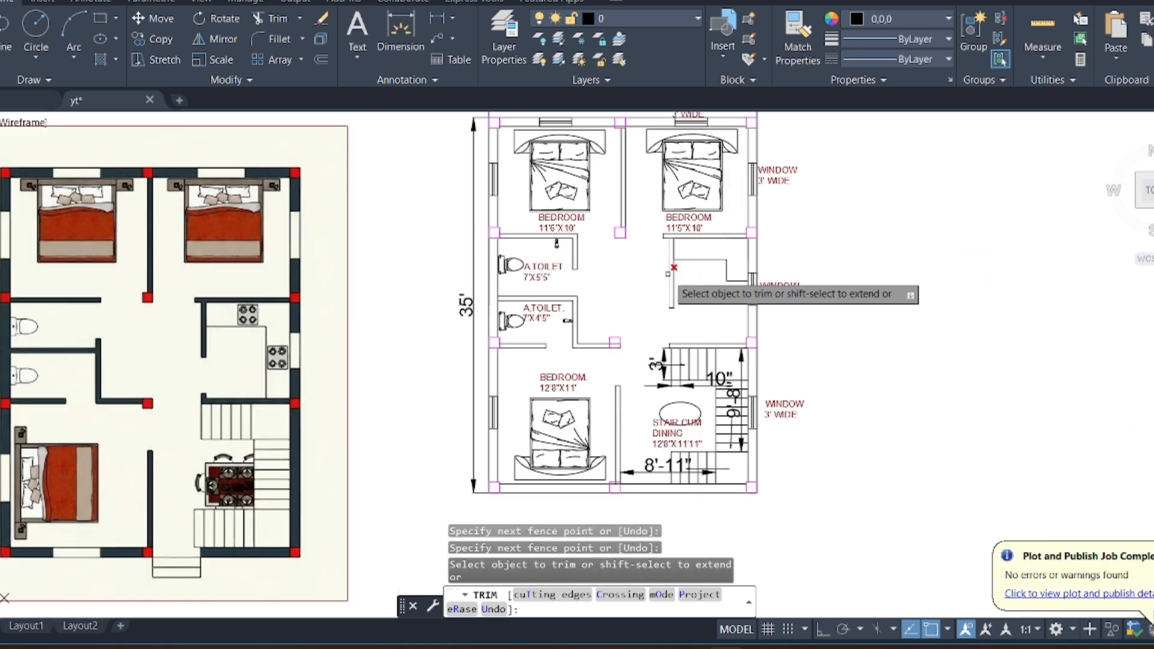
pyautogui.press('Escape')
# Hatch the 11'6"X10' bedroom's left wall above the window and its upper wall beside the window in solid colour 205,105,40
pyautogui.write('HATCH')
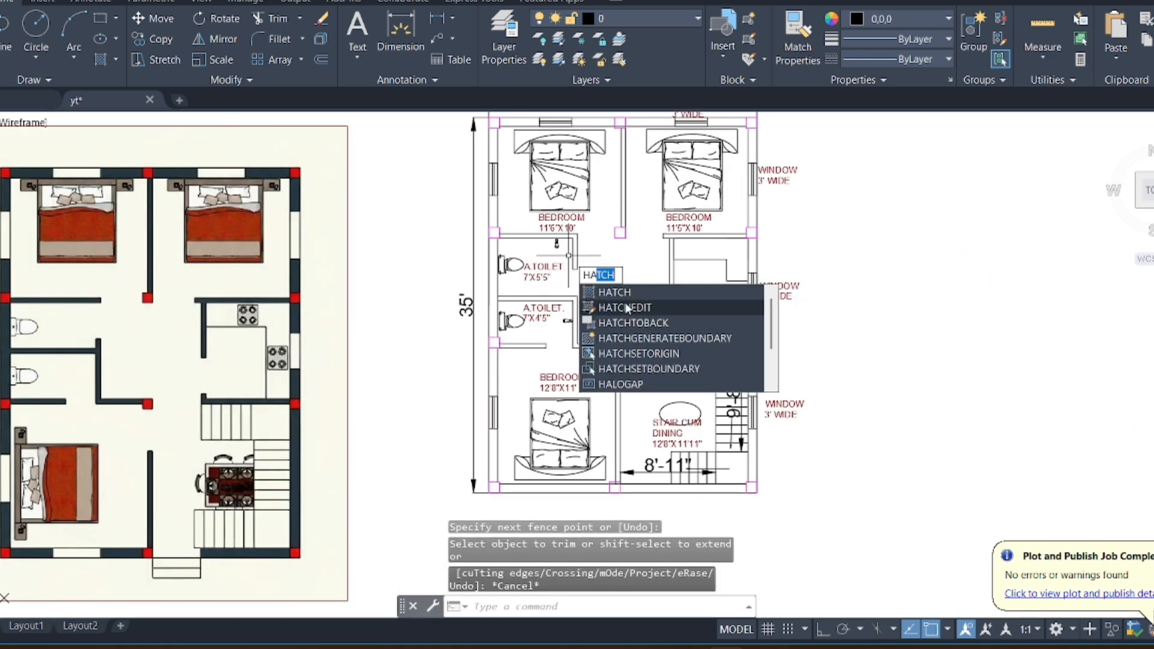
pyautogui.press('Return')
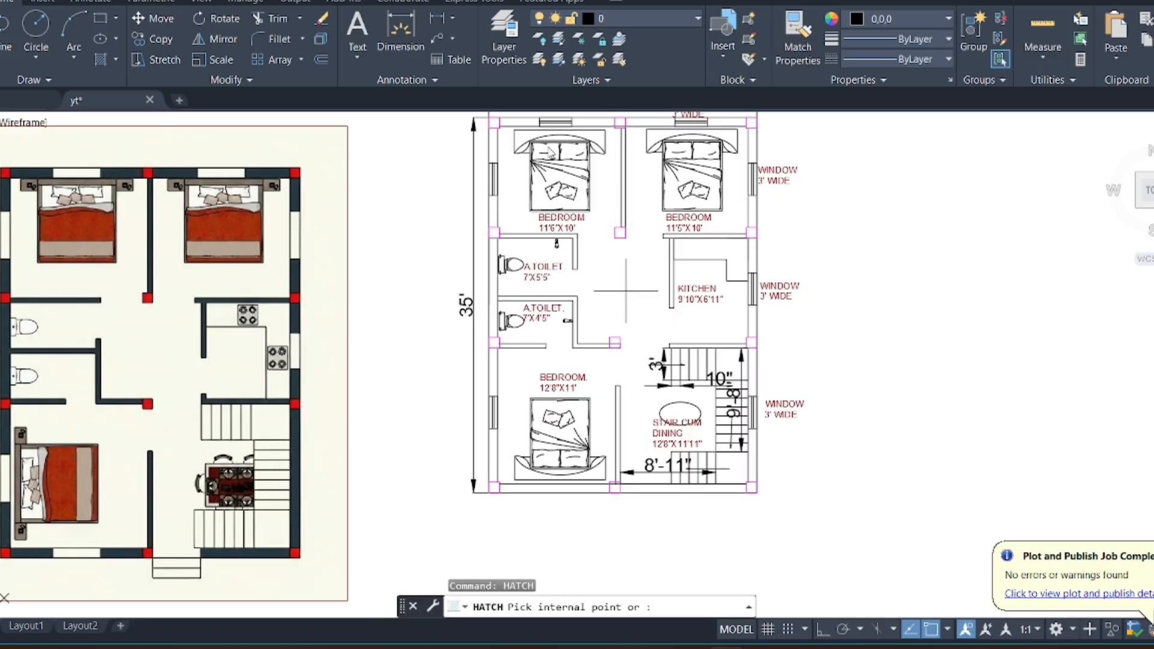
pyautogui.click(449, 39)
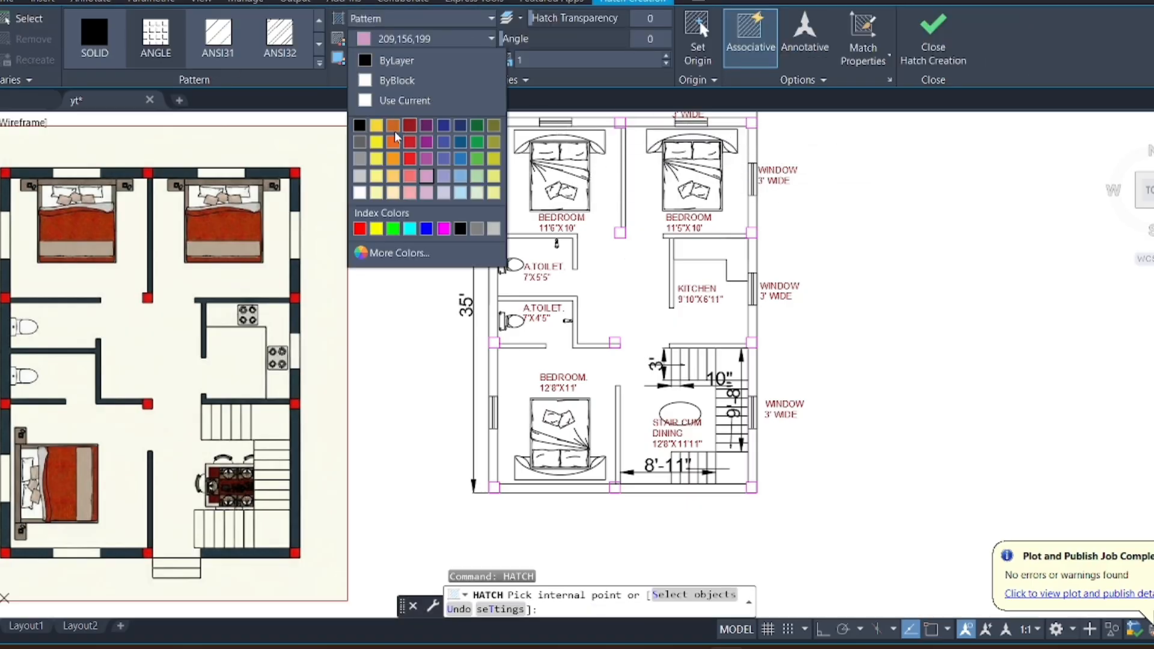
pyautogui.click(391, 127)
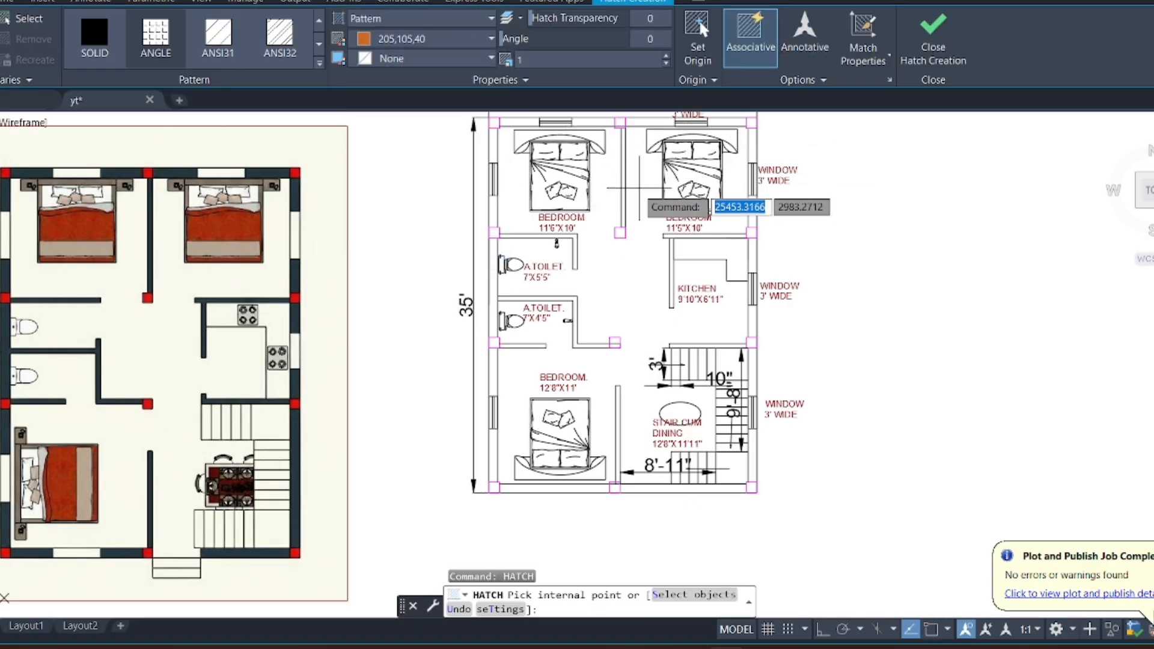
pyautogui.scroll(4, 496, 124)
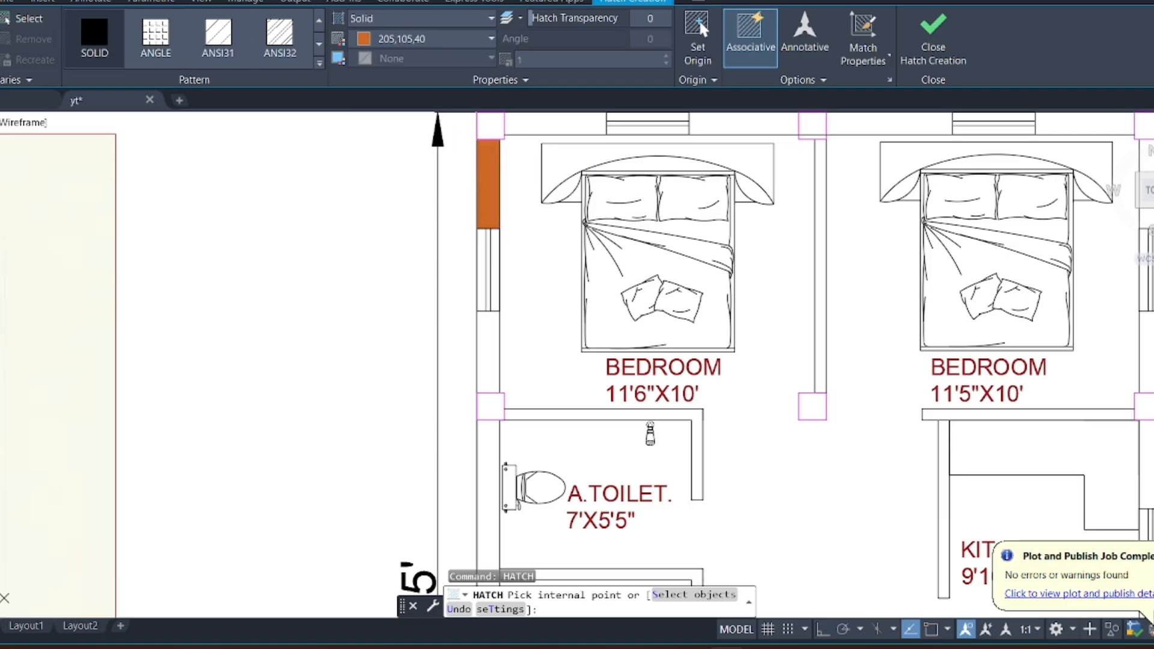
pyautogui.click(489, 174)
pyautogui.click(556, 122)
pyautogui.scroll(-2, 619, 220)
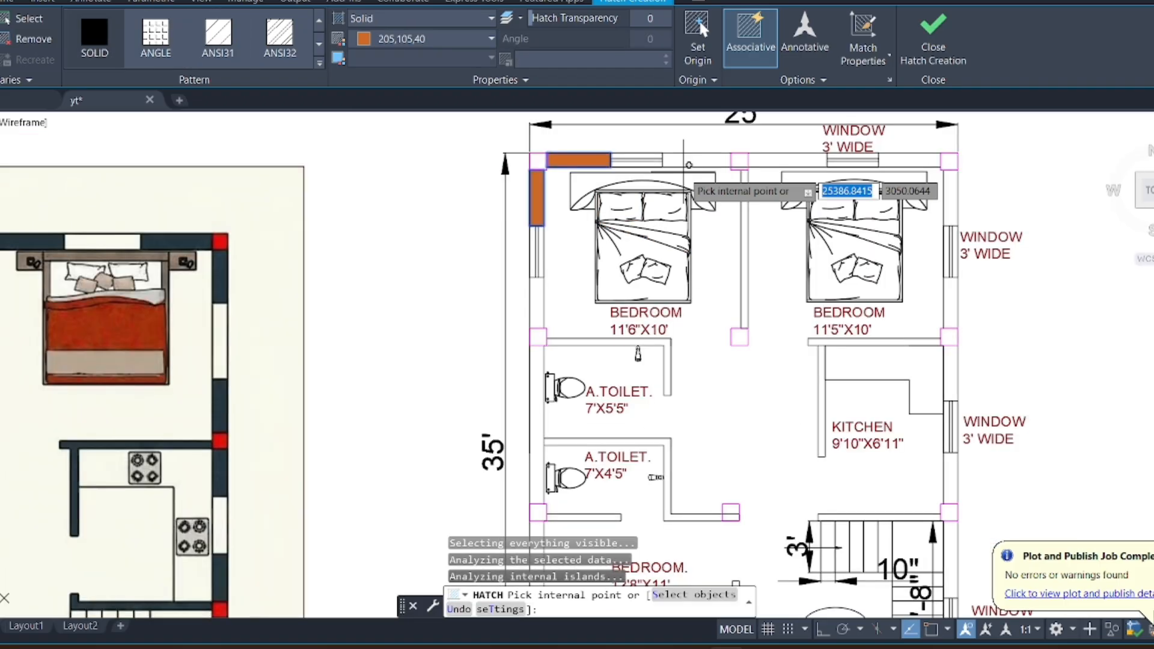
pyautogui.scroll(2, 686, 165)
pyautogui.click(699, 165)
# Hatch the partition between the upper bedrooms and the upper and right outer wall segments around the 11'5"X10' bedroom
pyautogui.scroll(-1, 692, 165)
pyautogui.scroll(3, 697, 181)
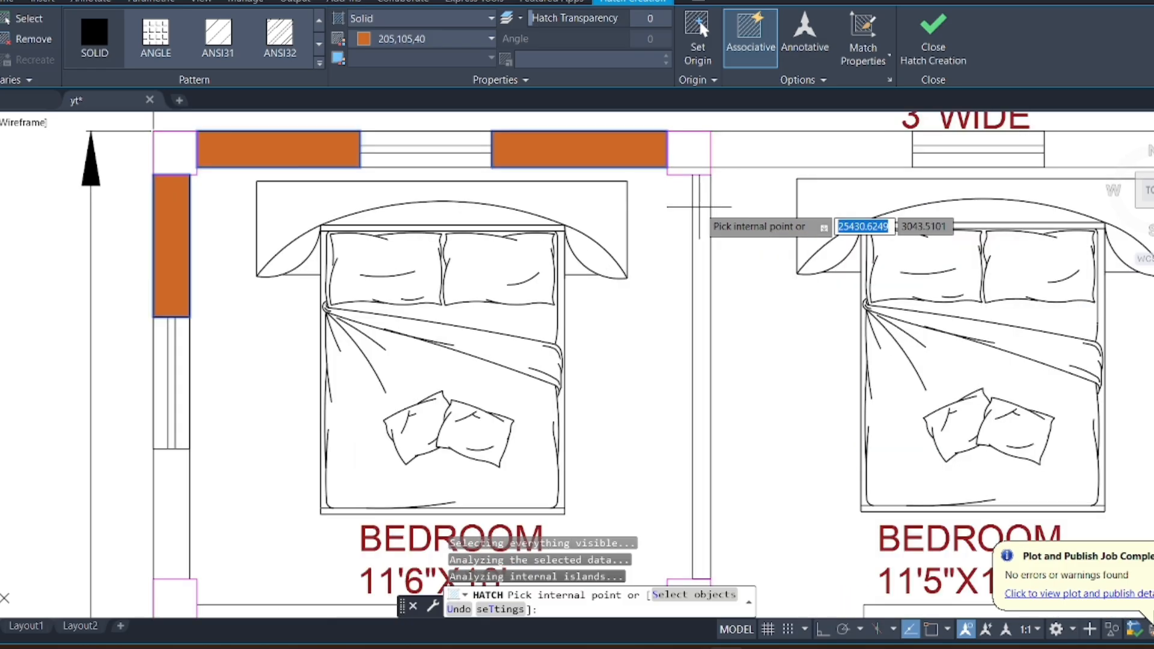
pyautogui.click(701, 207)
pyautogui.click(759, 150)
pyautogui.scroll(-2, 601, 178)
pyautogui.click(896, 156)
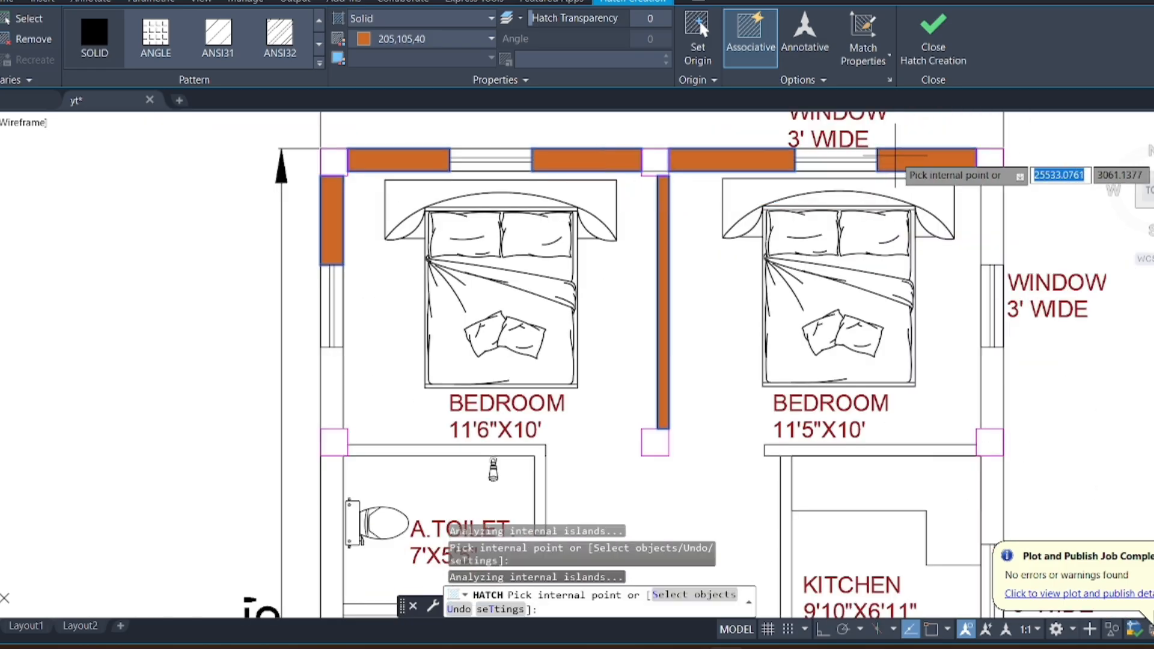
pyautogui.click(992, 219)
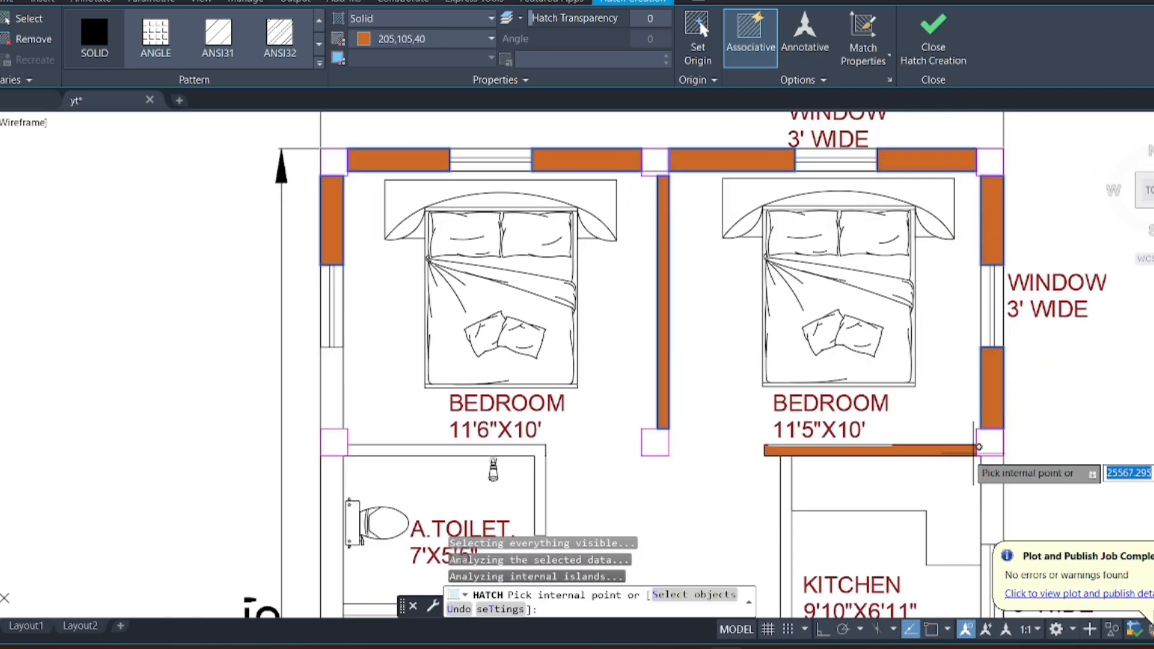
# Hatch the right outer wall segments above and below the kitchen window
pyautogui.click(992, 488)
pyautogui.scroll(-4, 882, 323)
pyautogui.scroll(4, 925, 448)
pyautogui.click(927, 467)
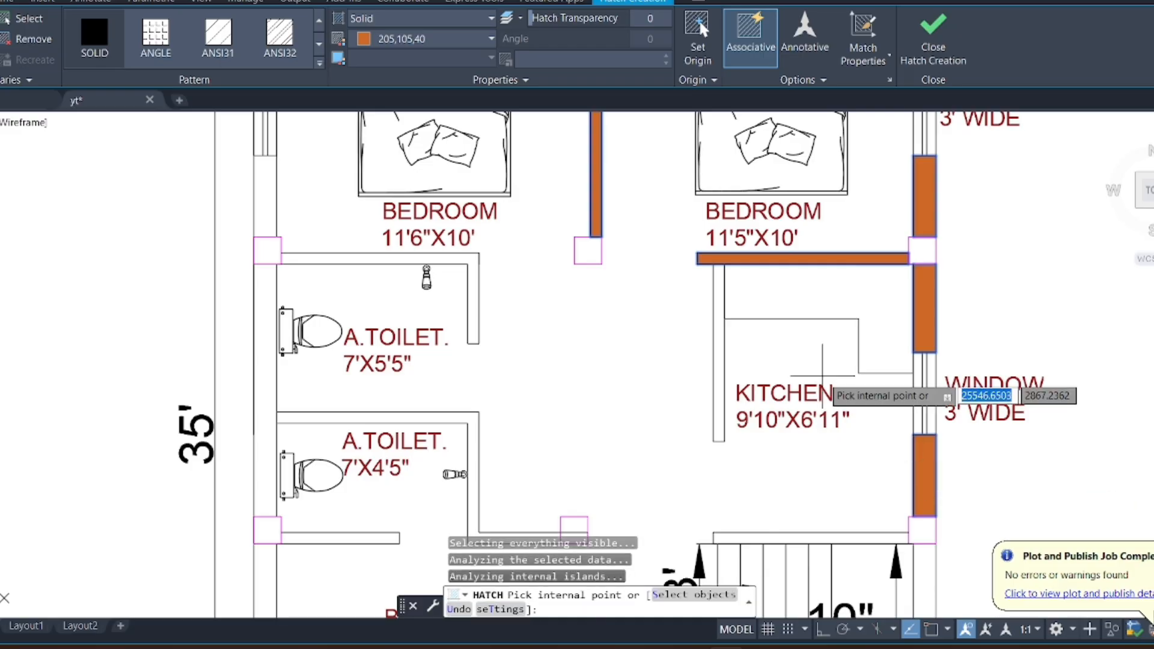
pyautogui.scroll(-5, 821, 377)
pyautogui.scroll(5, 847, 443)
pyautogui.scroll(3, 848, 443)
pyautogui.click(785, 290)
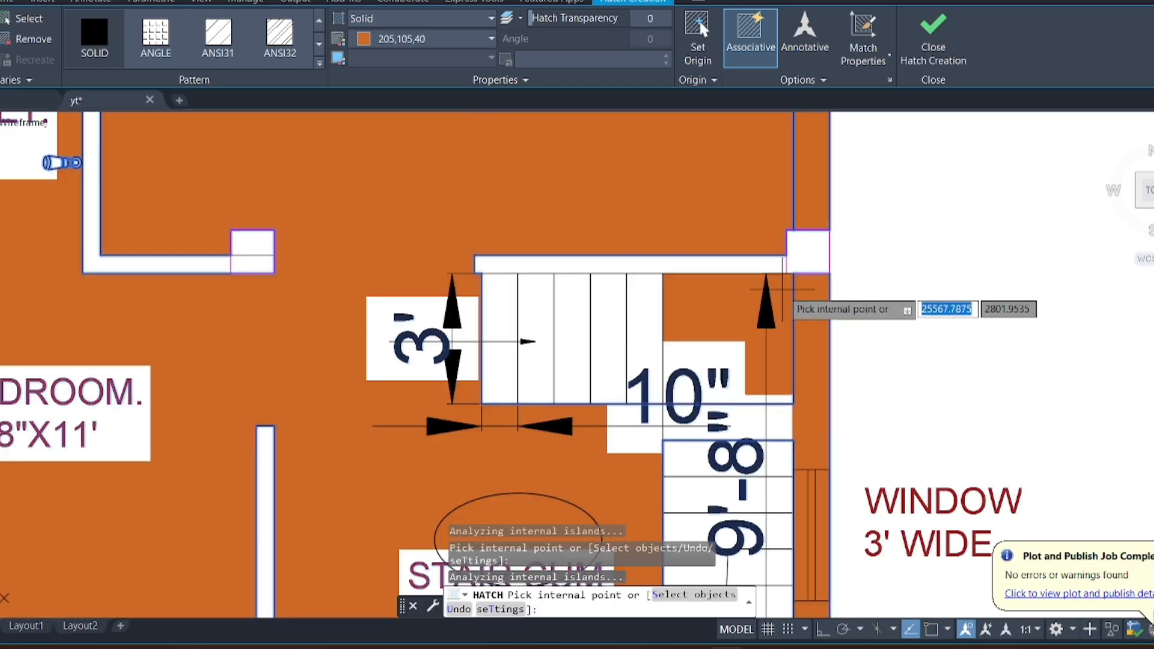
pyautogui.write('u')
pyautogui.press('Return')
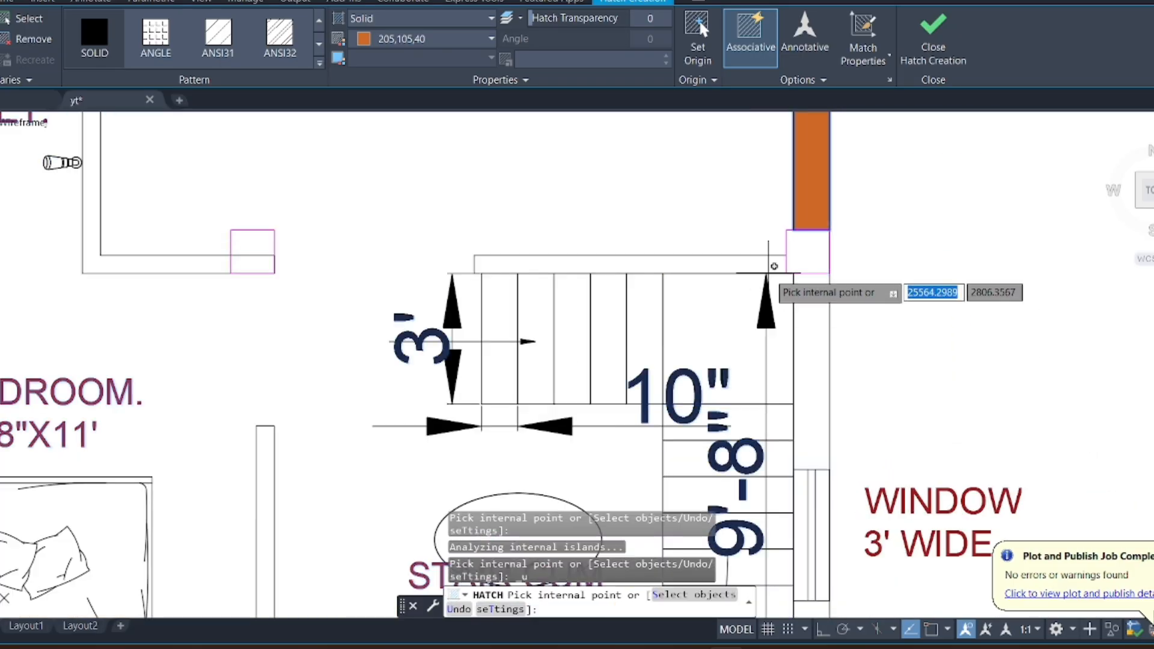
# Hatch the wall above the stairs and the right outer wall segment below the stair window in solid colour 205,105,40
pyautogui.click(775, 265)
pyautogui.scroll(-4, 775, 259)
pyautogui.scroll(2, 794, 409)
pyautogui.click(776, 397)
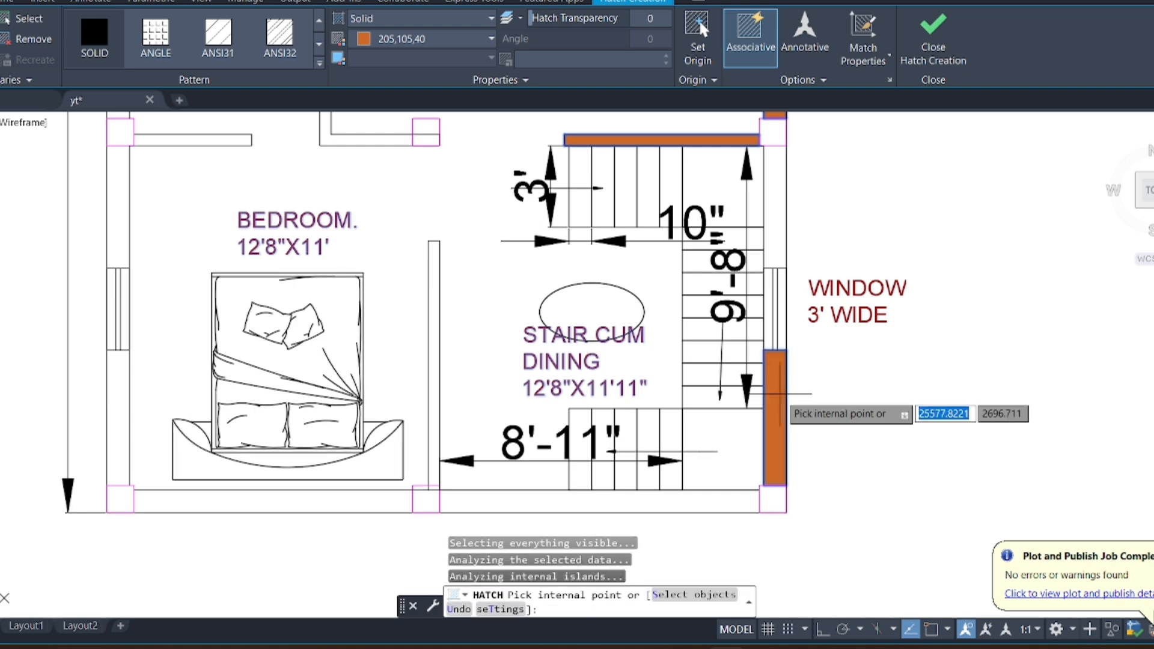
# Hatch both lower outer wall segments and the left outer wall below the 12'8"X11' bedroom's window
pyautogui.click(640, 500)
pyautogui.click(246, 503)
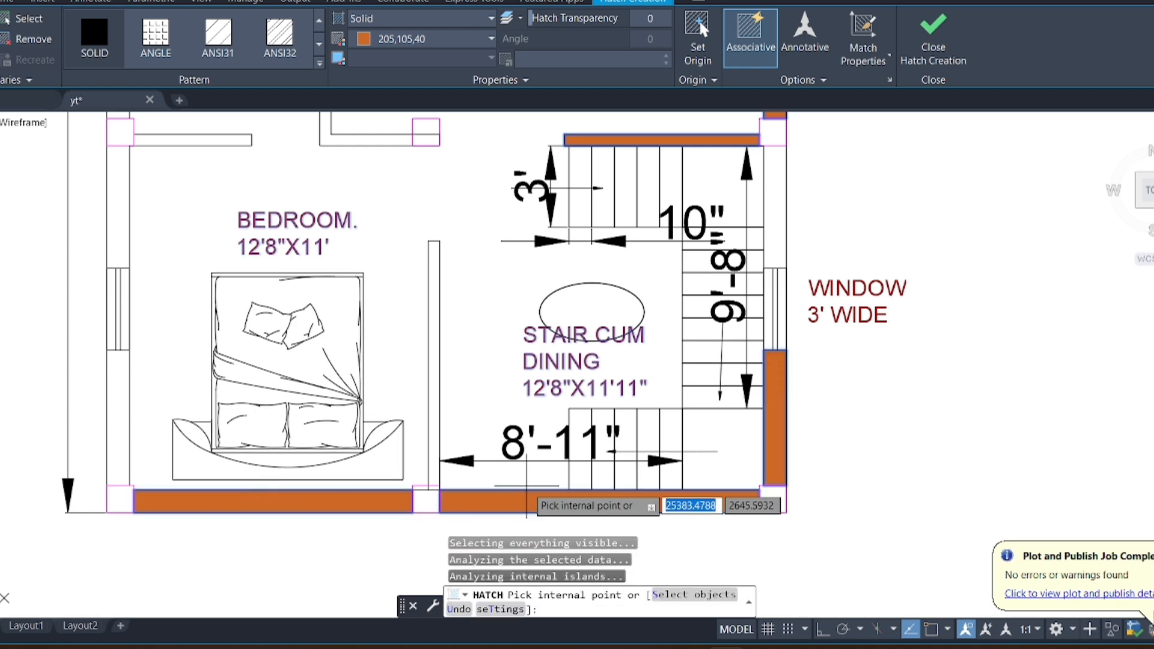
pyautogui.scroll(-1, 662, 433)
pyautogui.scroll(2, 318, 394)
pyautogui.click(323, 408)
# Try to hatch the left outer wall segment above the 12'8"X11' bedroom's window
pyautogui.click(352, 170)
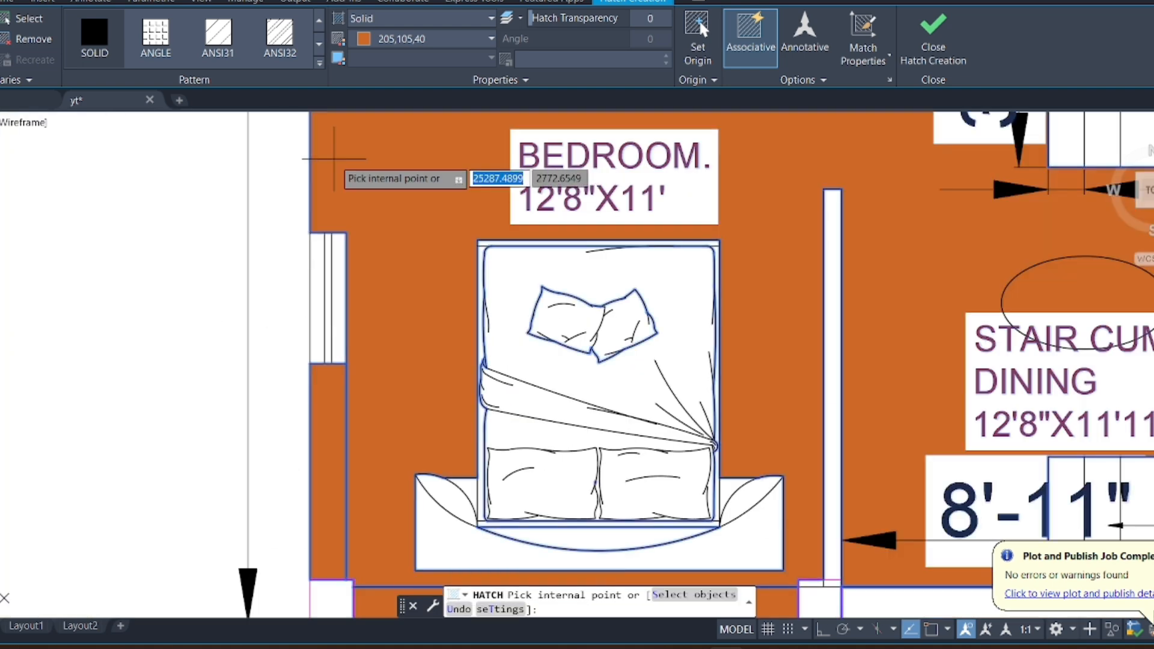
pyautogui.hotkey('ctrl', 'z')
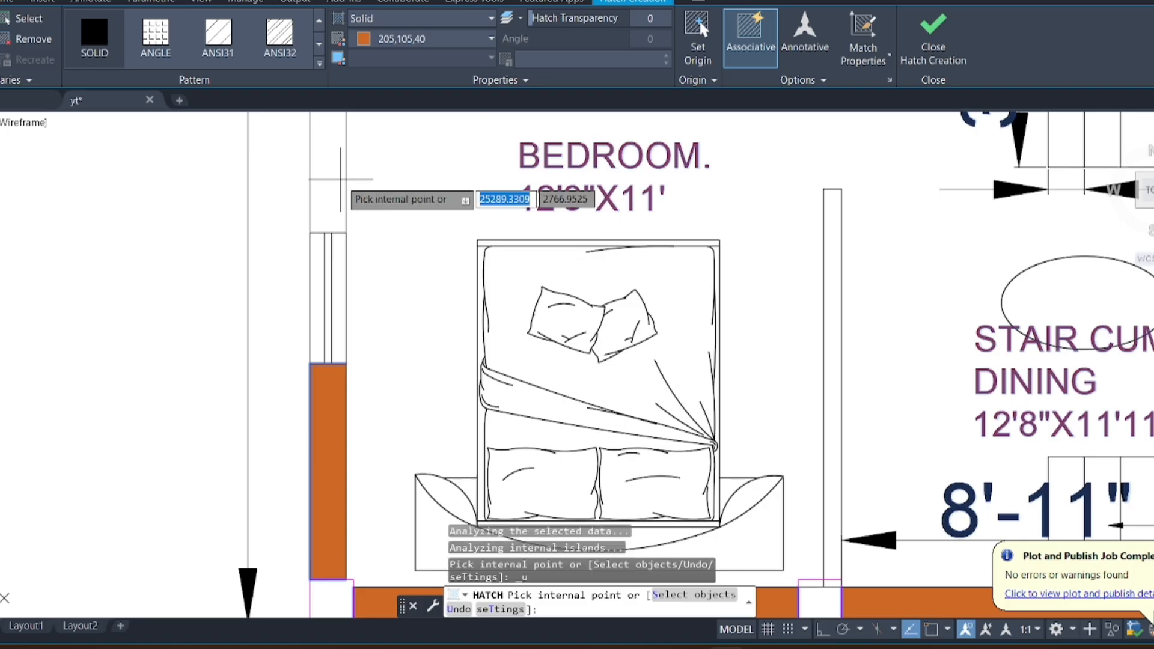
pyautogui.scroll(-3, 391, 240)
pyautogui.scroll(4, 347, 175)
pyautogui.click(344, 177)
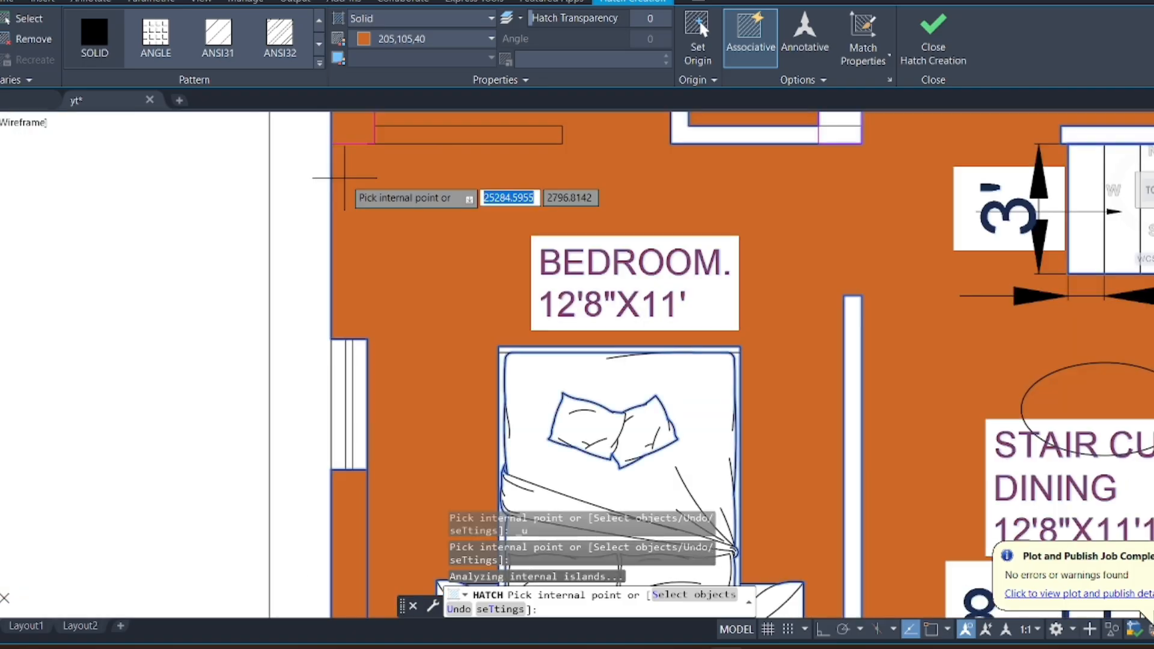
pyautogui.hotkey('ctrl', 'z')
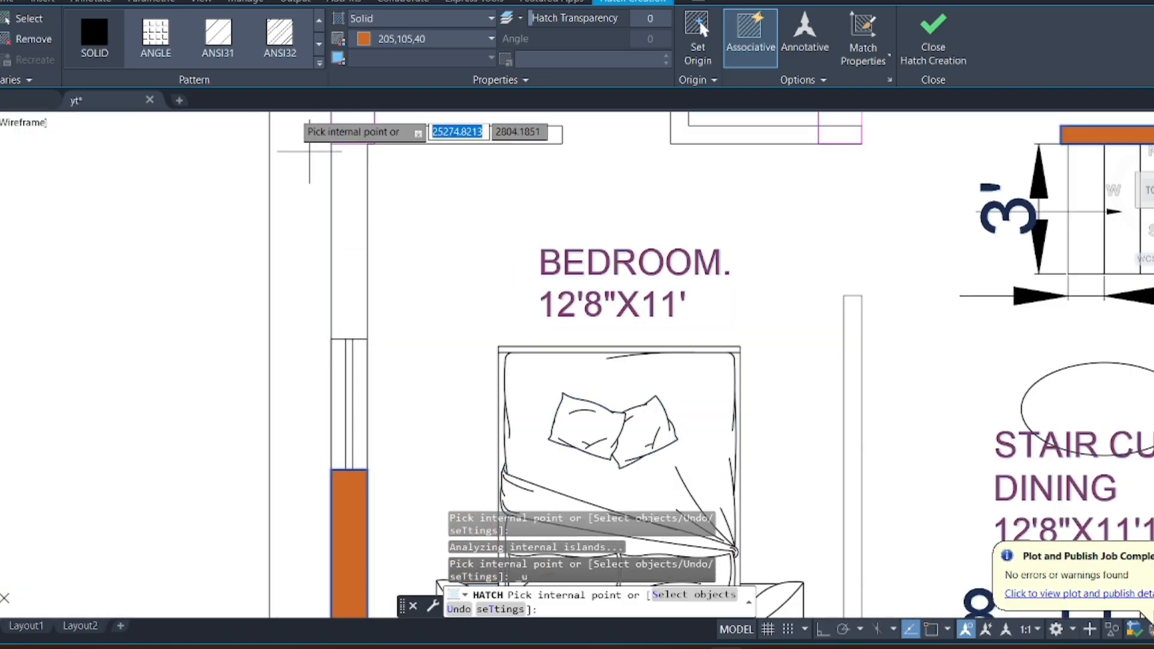
pyautogui.press('Escape')
# Outline the outer wall segments above the 12'8"X11' bedroom's window and above the stair window with rectangles
pyautogui.click(116, 19)
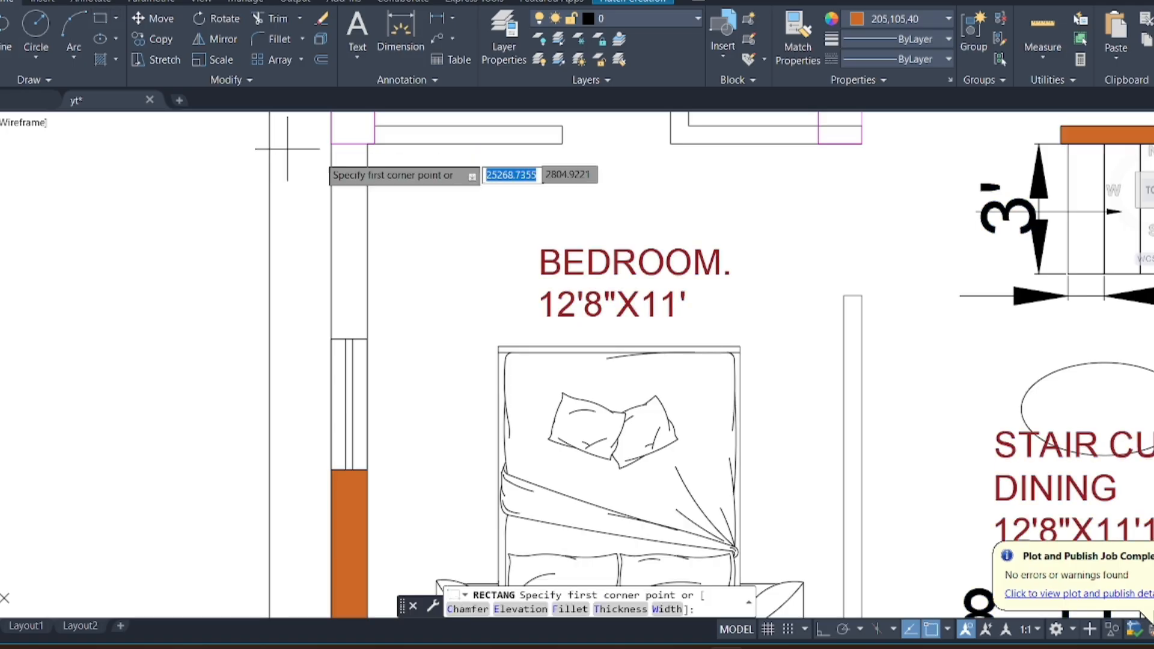
pyautogui.click(332, 144)
pyautogui.click(367, 339)
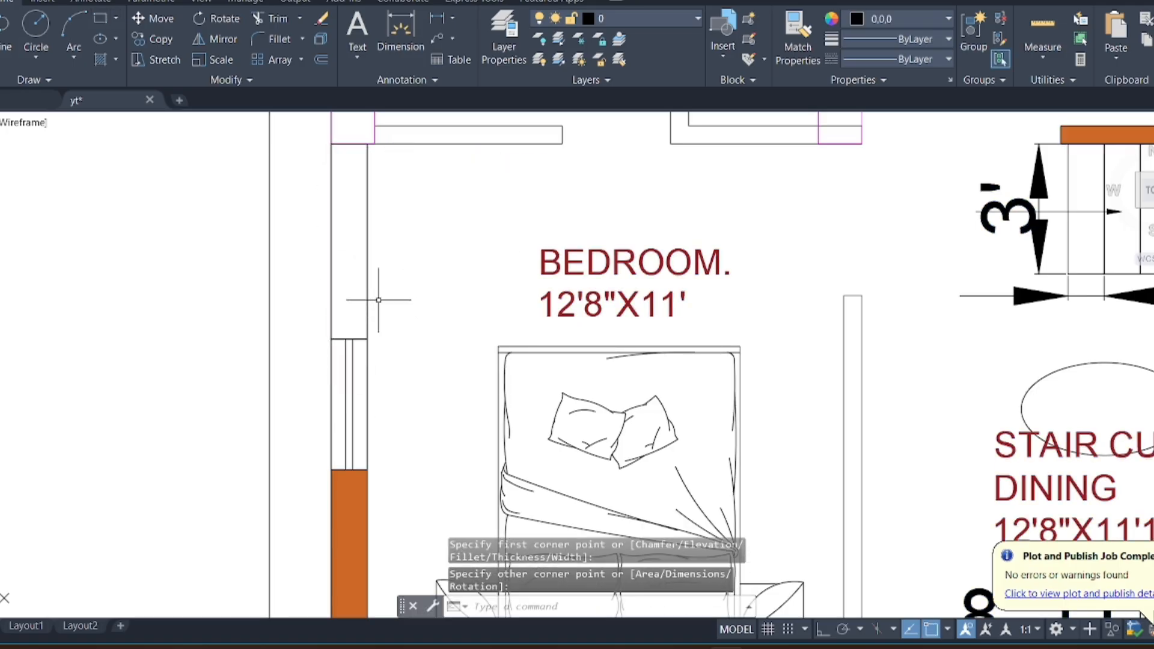
pyautogui.scroll(-2, 282, 162)
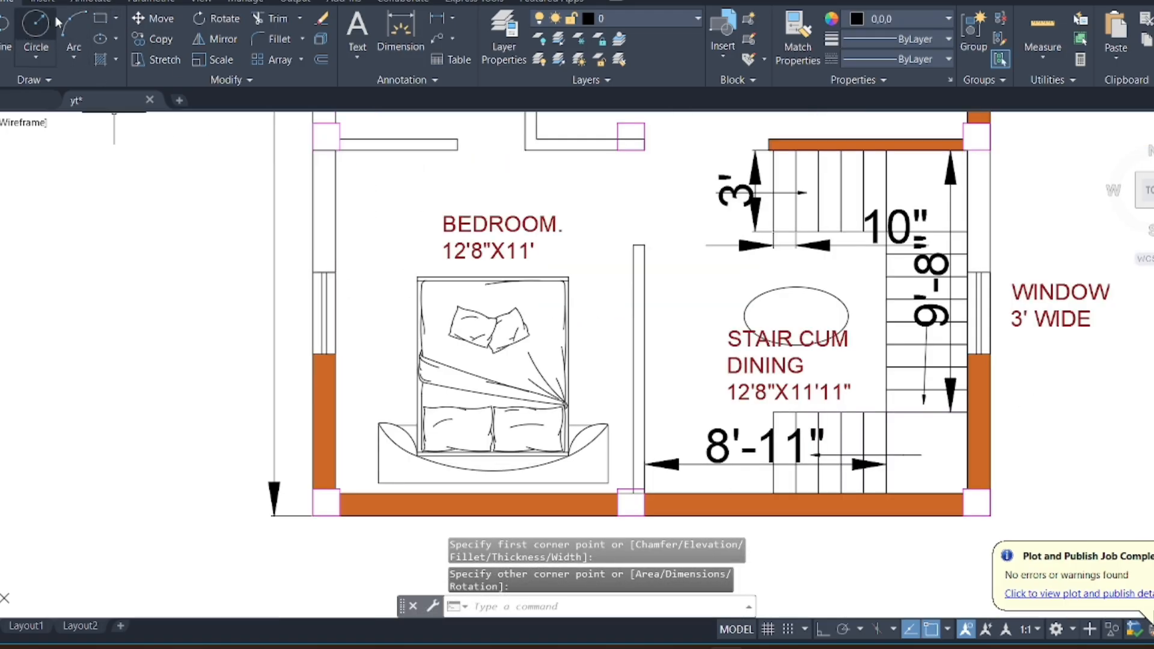
pyautogui.click(101, 20)
pyautogui.scroll(2, 996, 145)
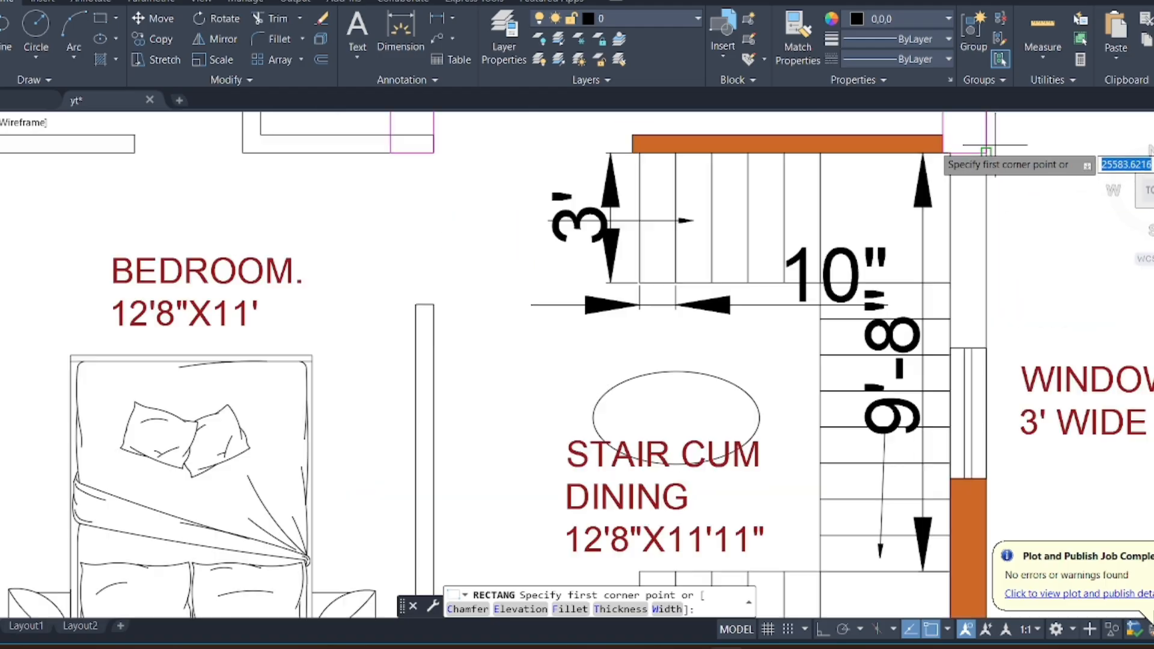
pyautogui.click(938, 154)
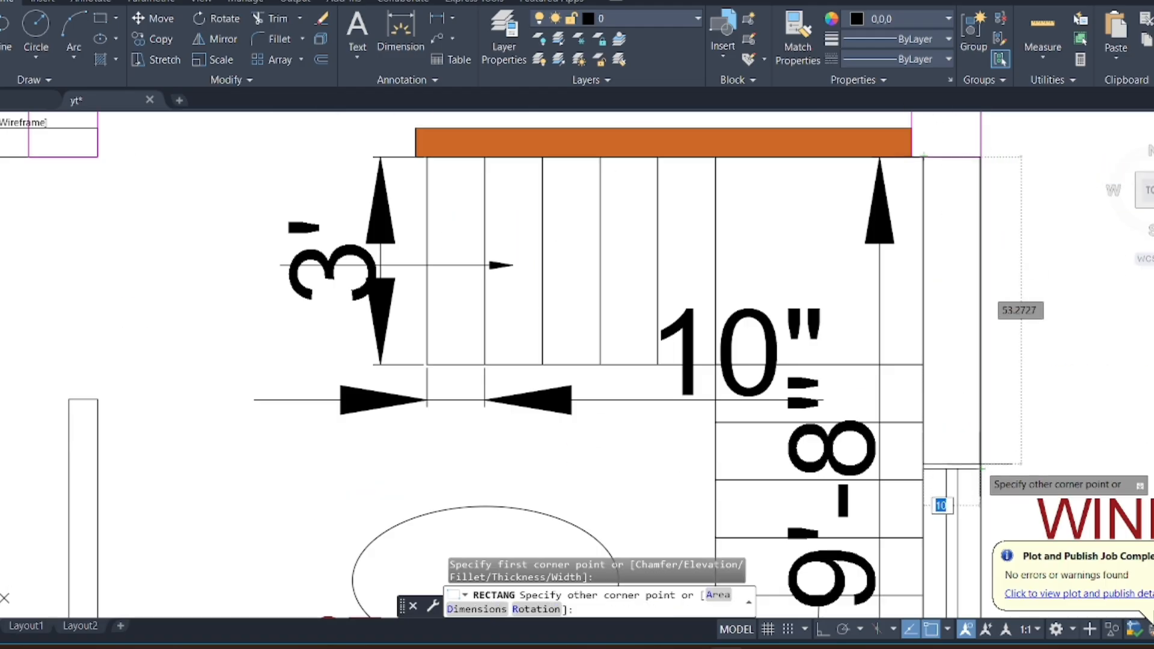
pyautogui.click(924, 467)
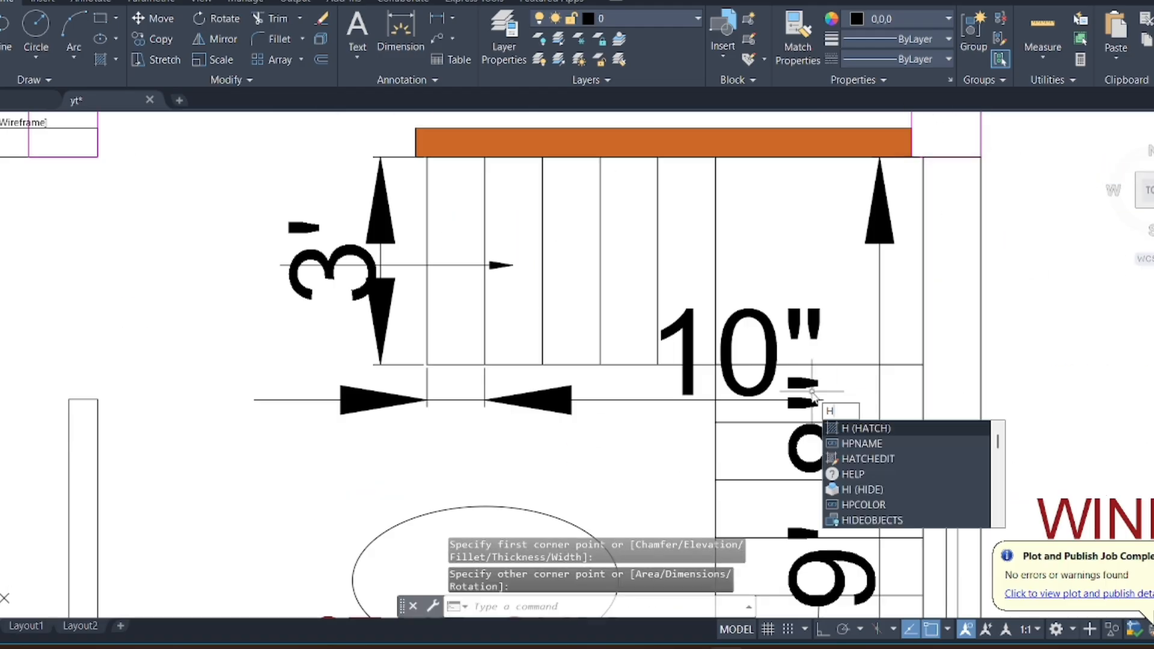
# Hatch the two outlined outer wall segments and the short wall between the 7'X4'5" toilet and the bedroom below
pyautogui.press('Return')
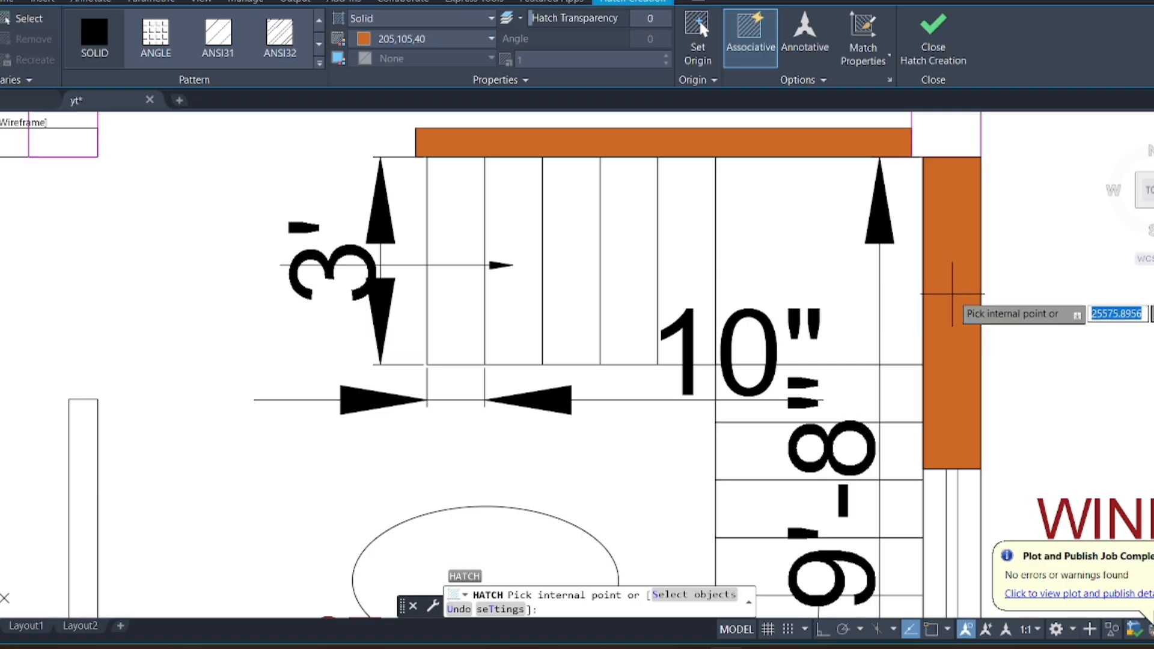
pyautogui.click(951, 294)
pyautogui.scroll(-5, 1023, 338)
pyautogui.click(605, 314)
pyautogui.scroll(4, 619, 298)
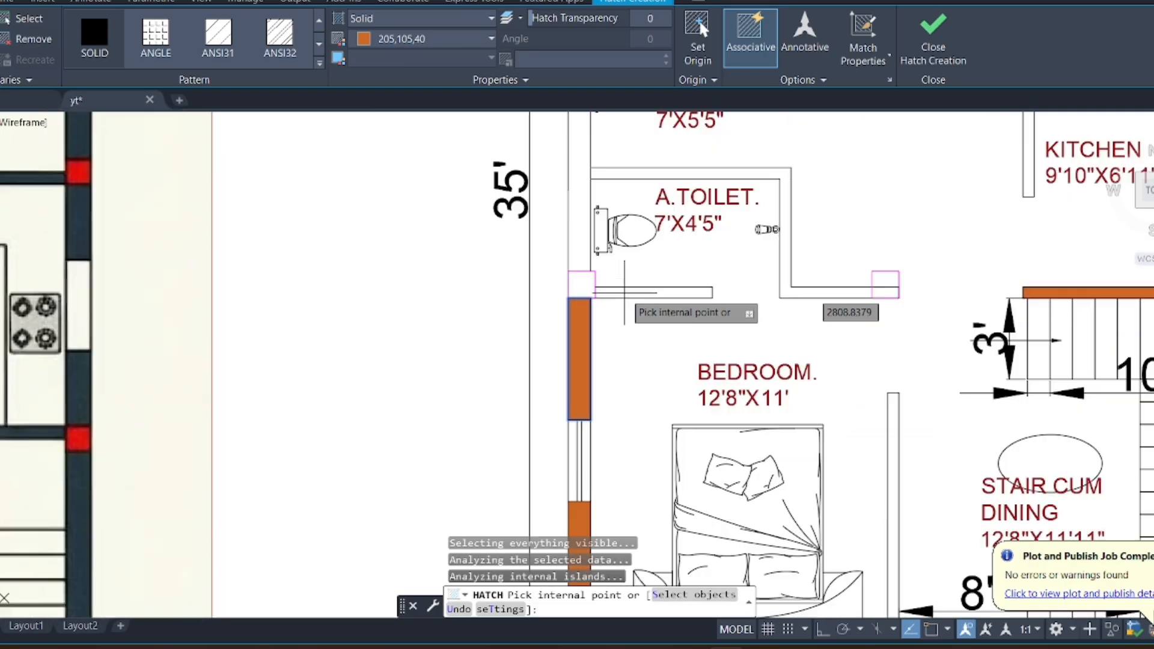
pyautogui.click(704, 294)
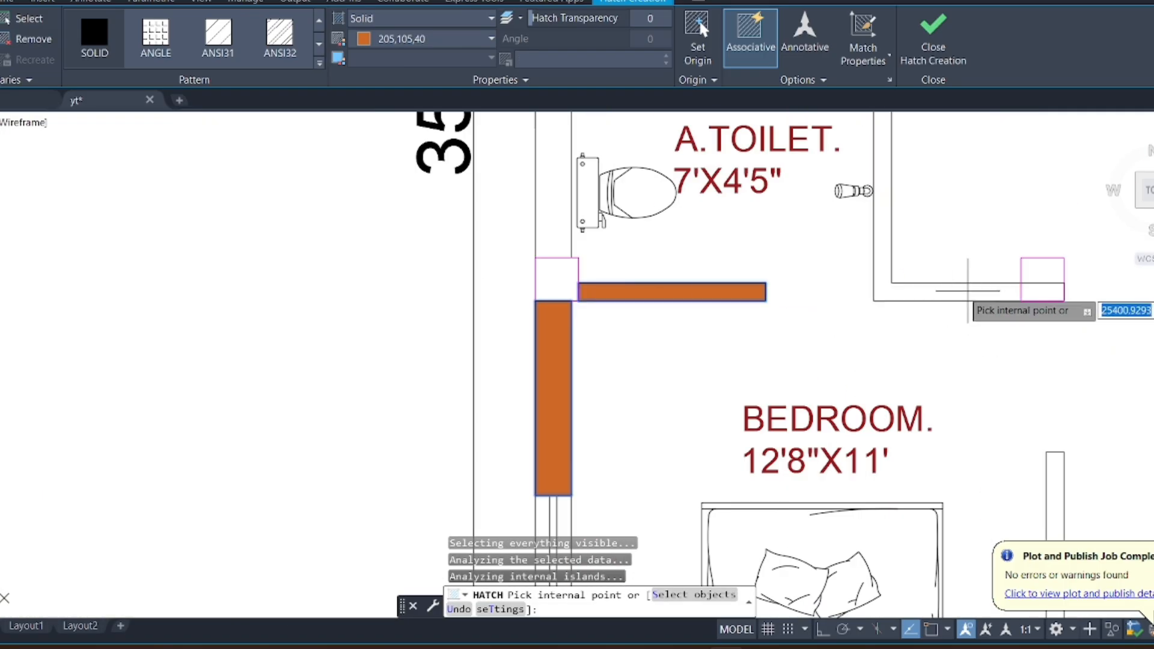
pyautogui.press('Escape')
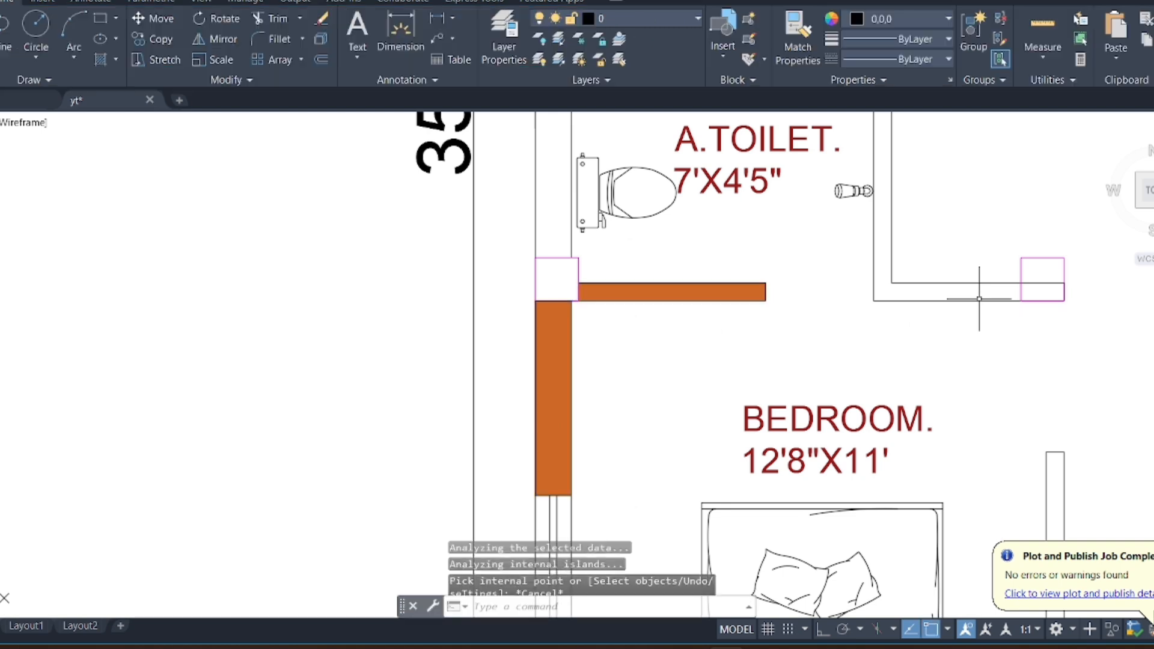
# Trim the wall lines running through the inner column at the end of the 7'X4'5" toilet wall
pyautogui.write('tr')
pyautogui.press('Return')
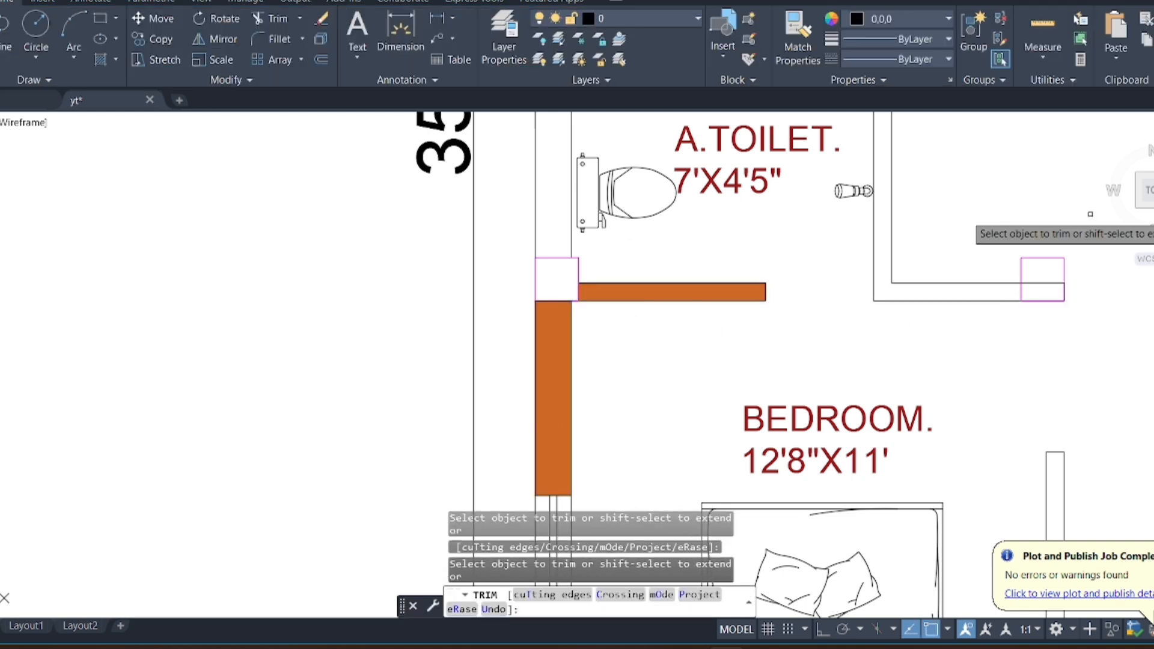
pyautogui.scroll(6, 1076, 278)
pyautogui.click(970, 277)
pyautogui.click(972, 323)
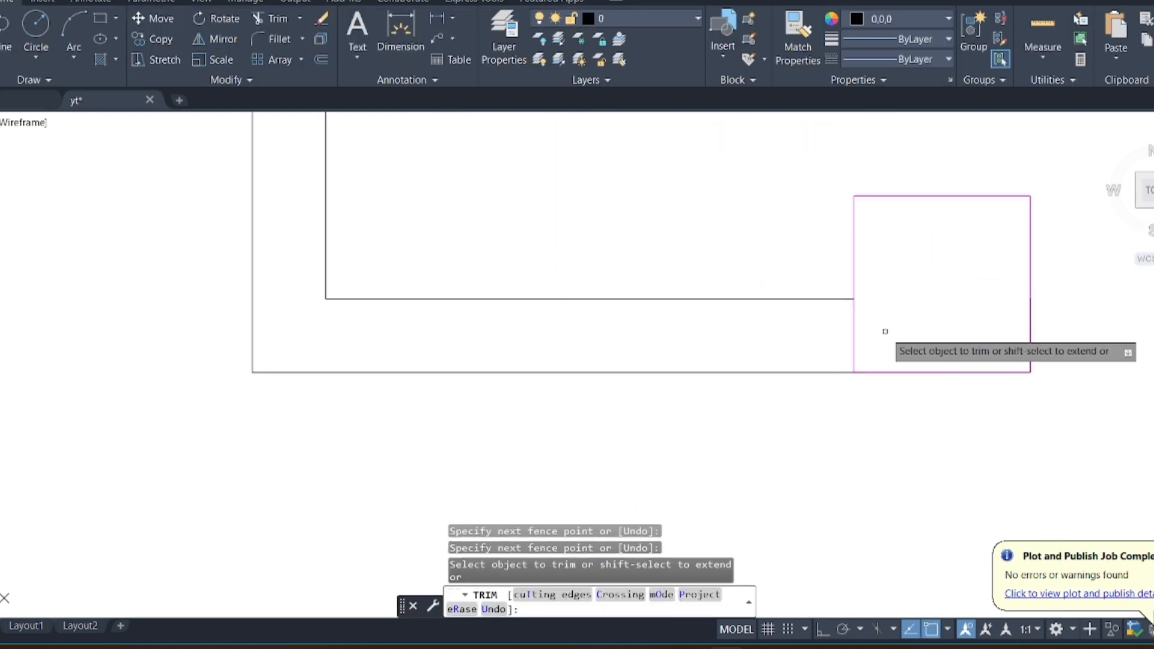
# Draw a polyline closing the end of the 7'X4'5" toilet wall along the column's edge
pyautogui.click(6, 37)
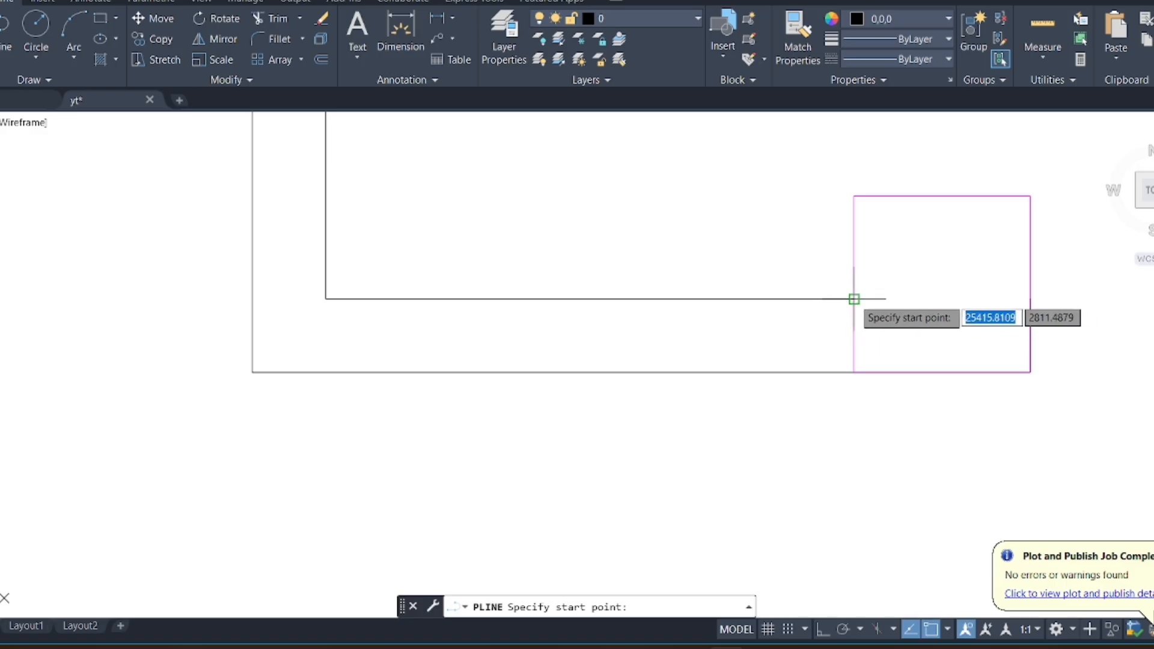
pyautogui.click(854, 299)
pyautogui.press('Escape')
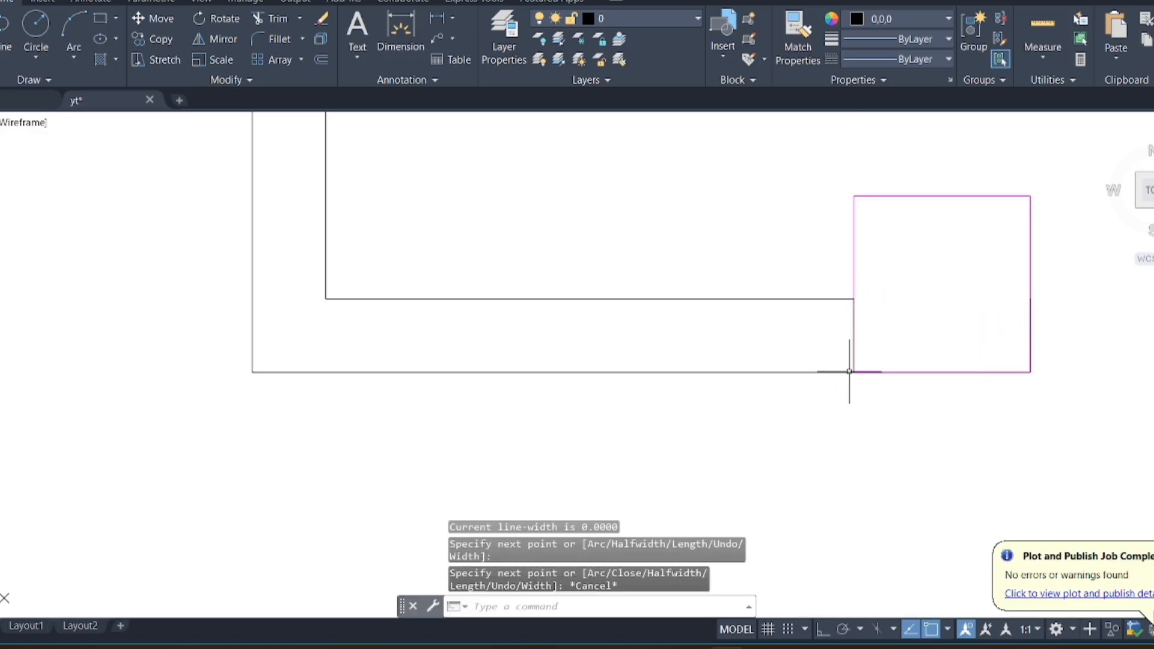
pyautogui.scroll(-5, 849, 354)
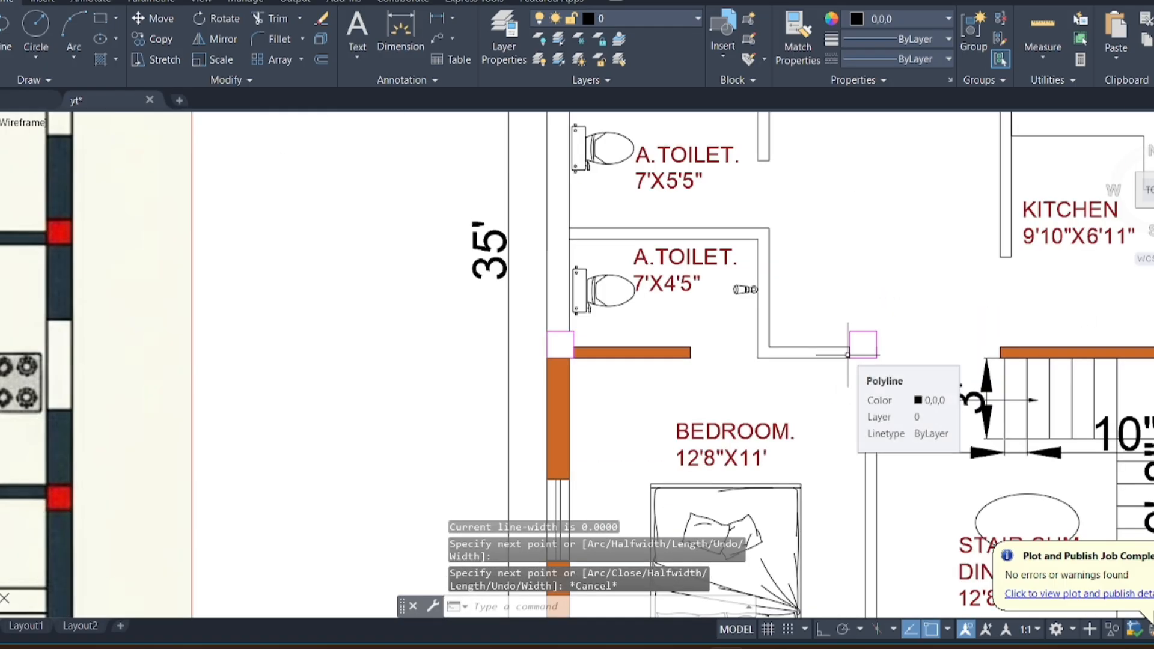
# Hatch the 7'X4'5" toilet's upper and side walls up to the column in solid colour 205,105,40
pyautogui.write('MAT')
pyautogui.press('Escape')
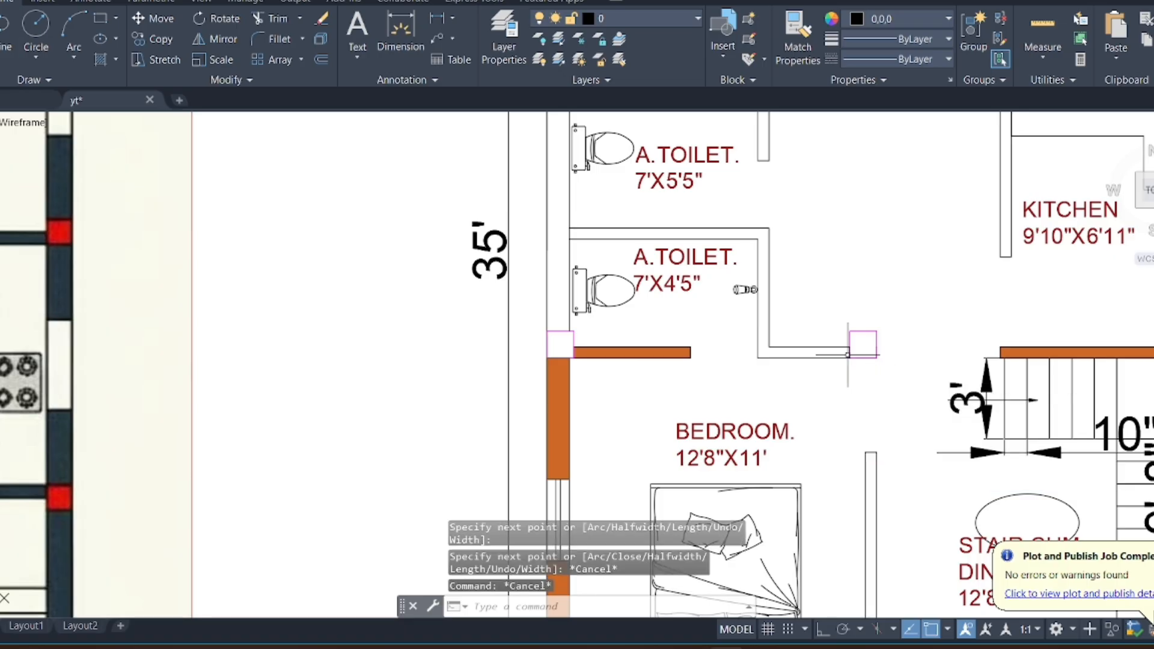
pyautogui.press('Return')
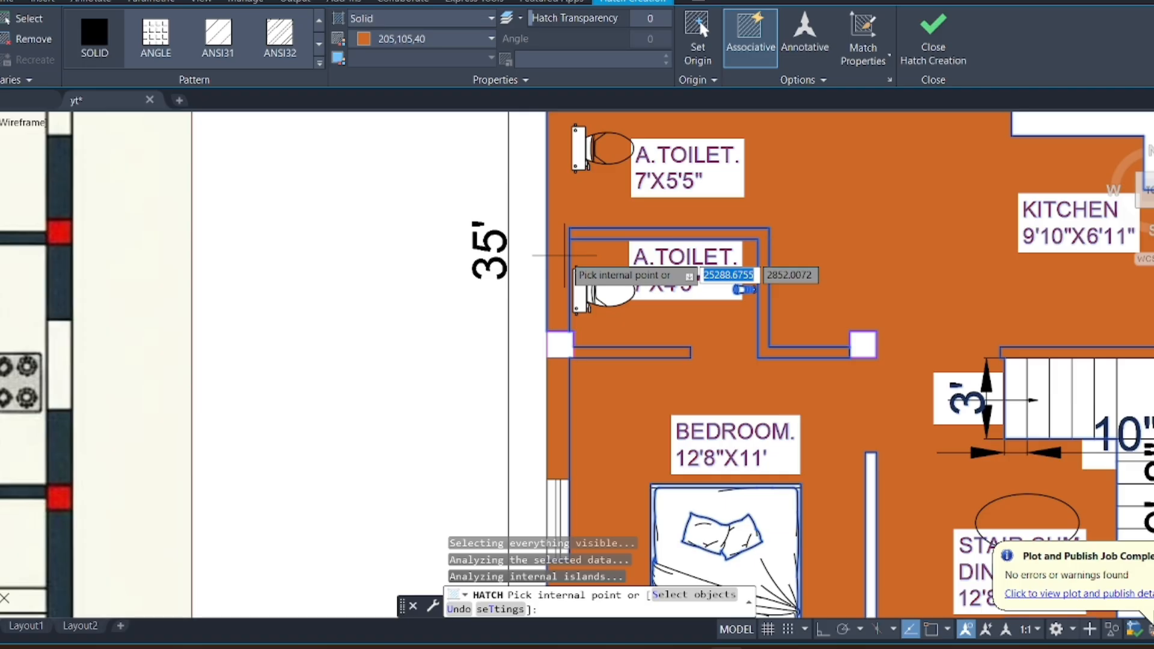
pyautogui.hotkey('ctrl', 'z')
pyautogui.scroll(-2, 630, 312)
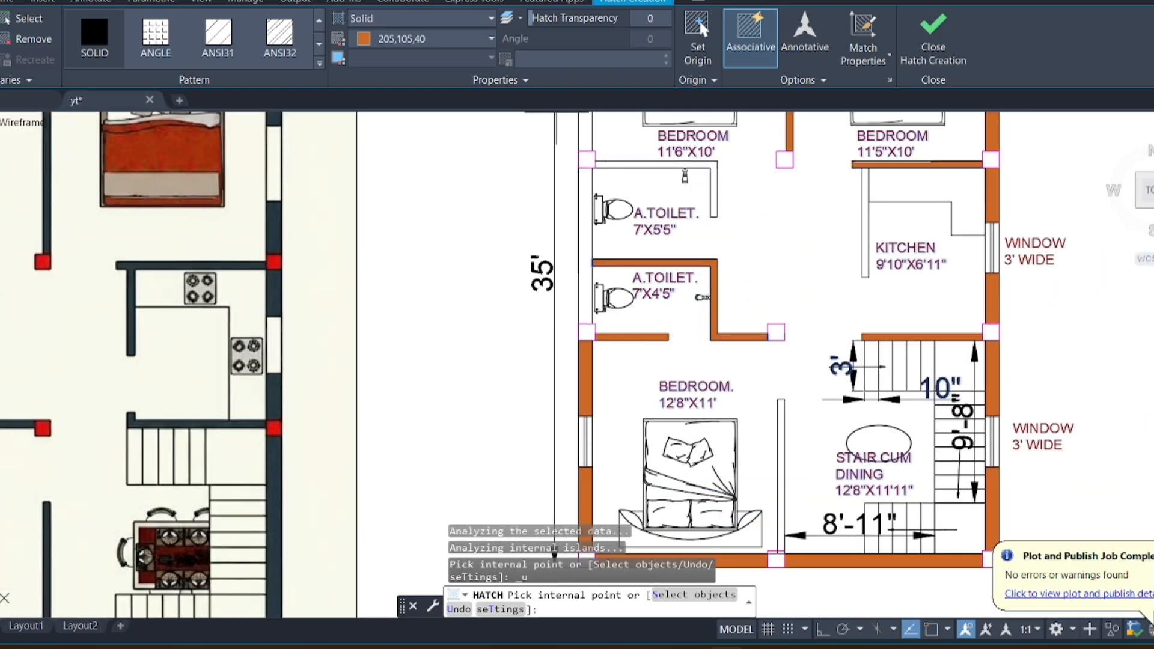
pyautogui.press('Escape')
# Outline the left outer wall segment beside both toilets with a rectangle and hatch it in solid 205,105,40
pyautogui.click(100, 18)
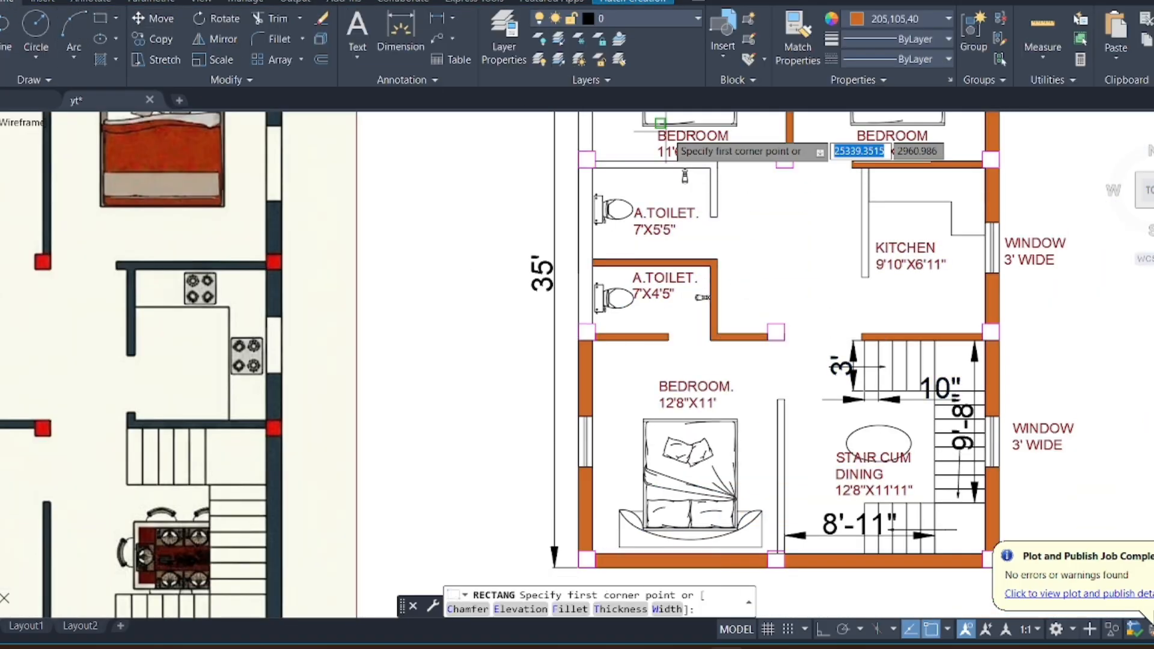
pyautogui.scroll(3, 595, 147)
pyautogui.click(557, 139)
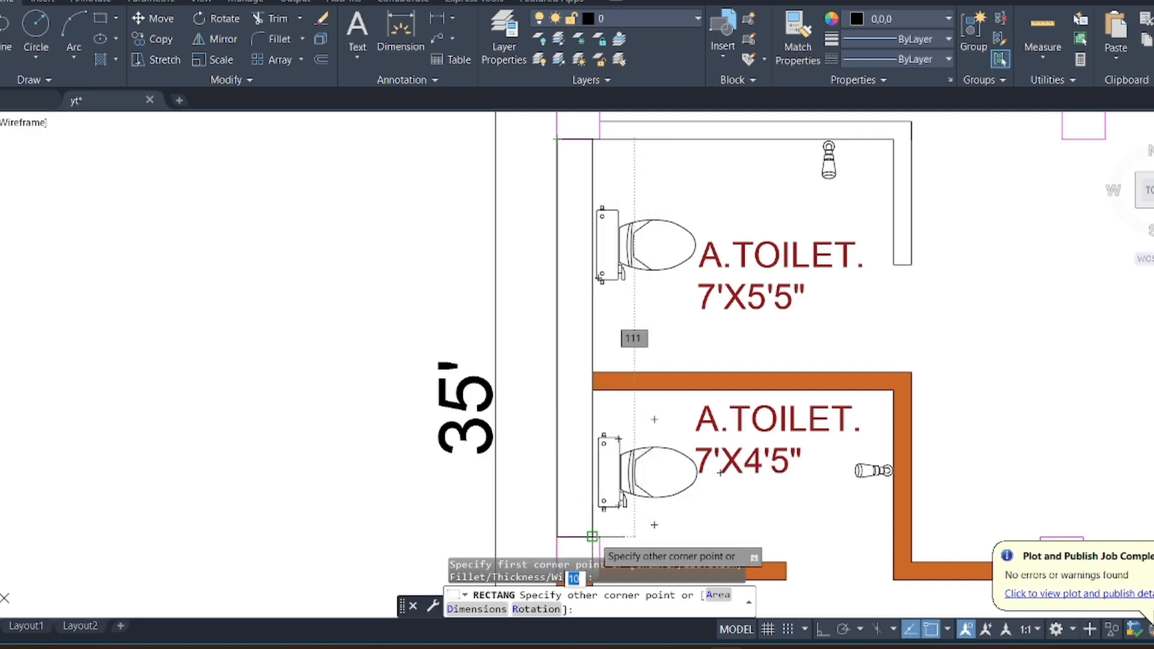
pyautogui.click(601, 502)
pyautogui.write('ha')
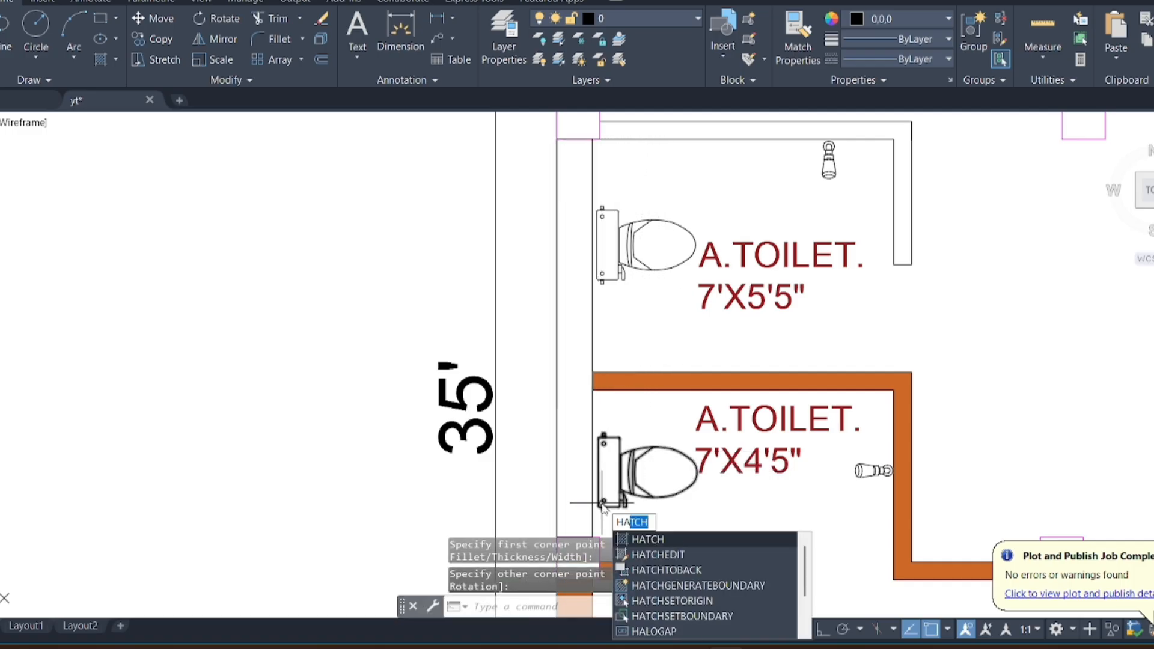
pyautogui.click(667, 540)
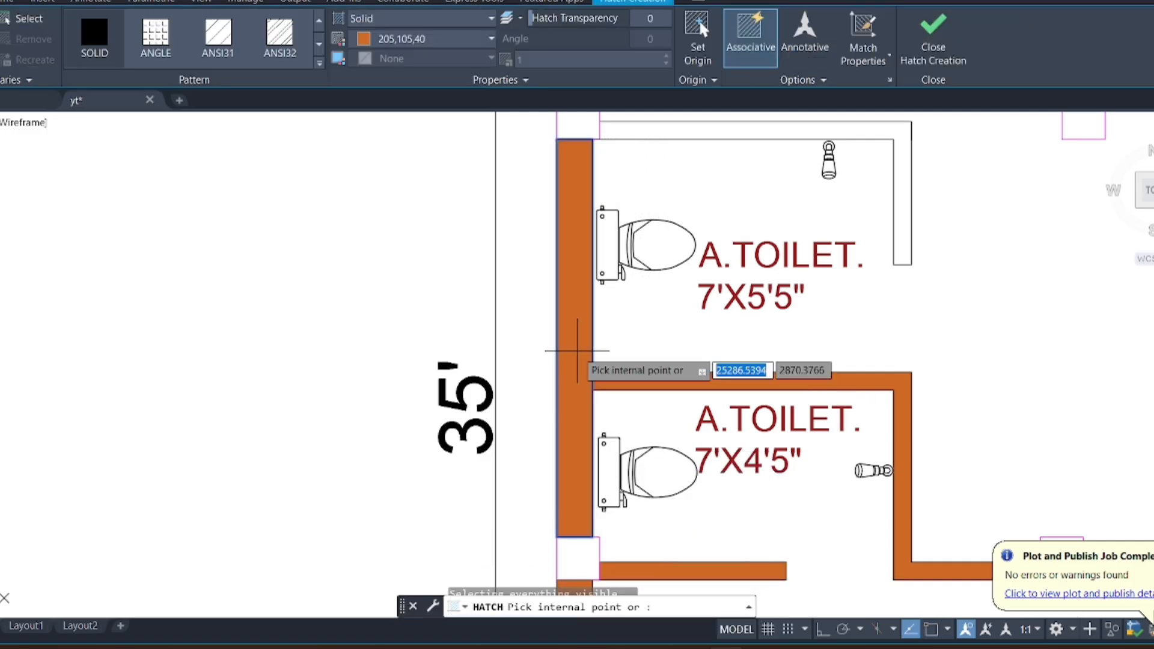
# Hatch the 7'X5'5" toilet's walls, the left outer wall below the 11'6"X10' bedroom's window and the kitchen's left wall
pyautogui.scroll(-4, 626, 415)
pyautogui.scroll(3, 661, 316)
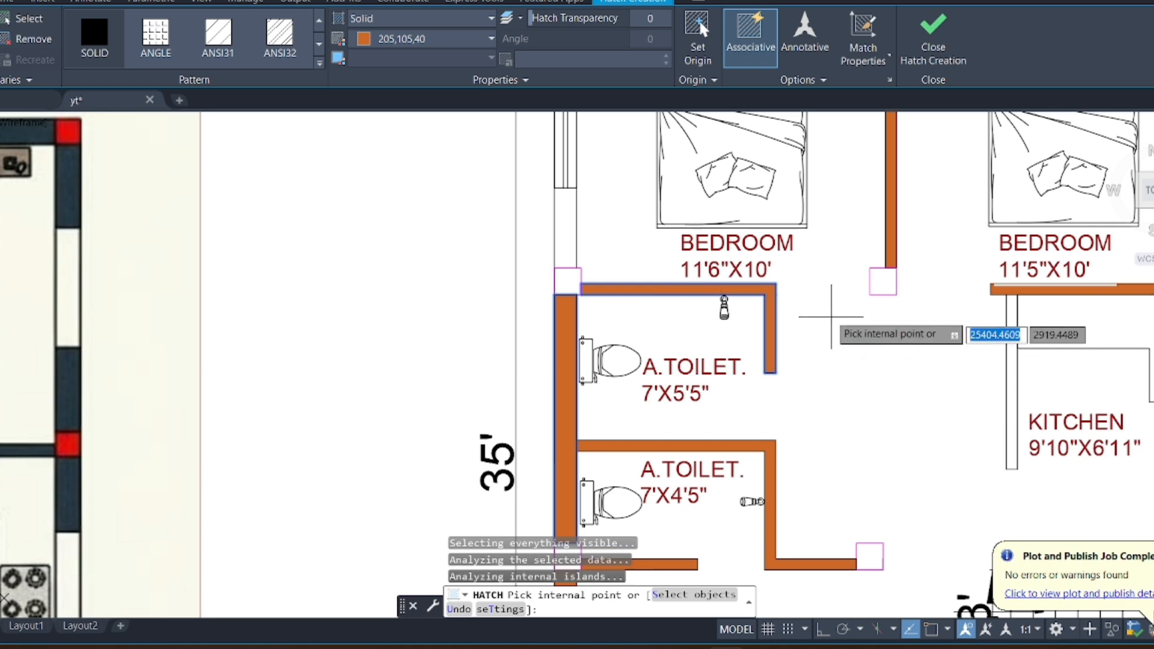
pyautogui.scroll(-3, 697, 423)
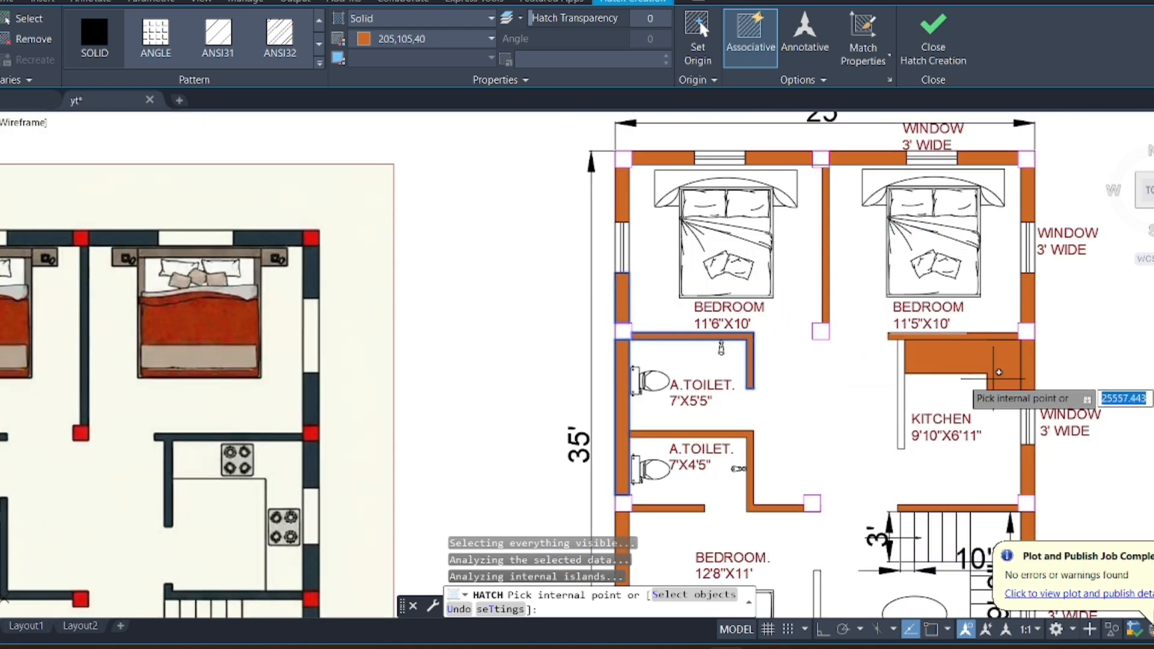
pyautogui.scroll(2, 920, 392)
pyautogui.scroll(-4, 908, 389)
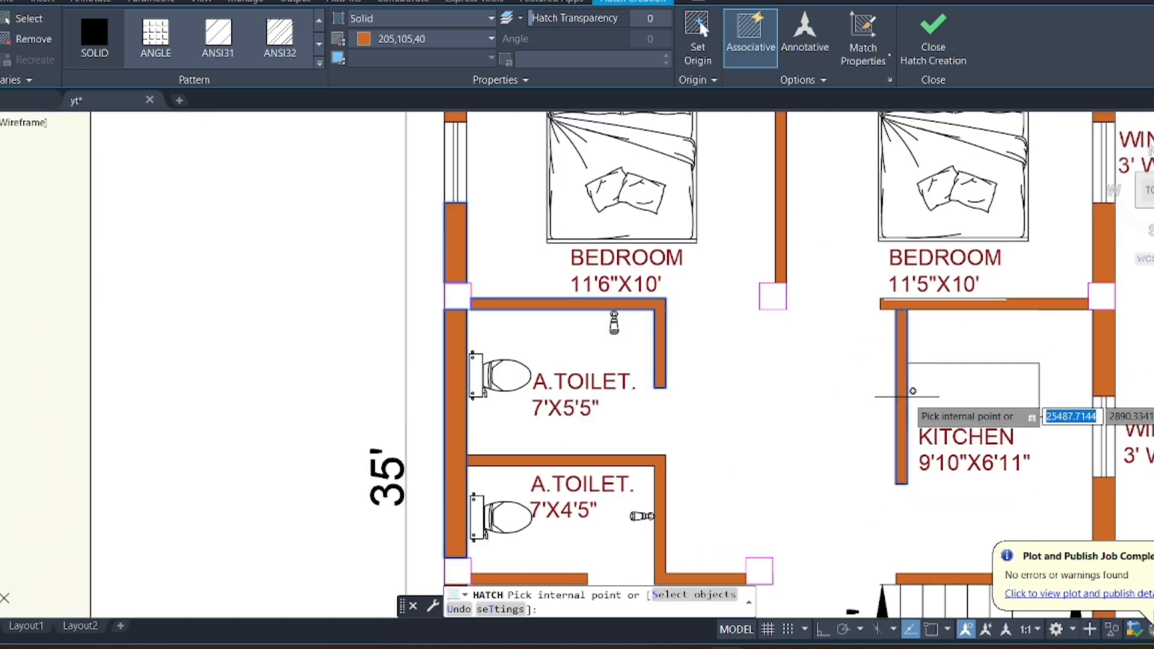
pyautogui.press('Escape')
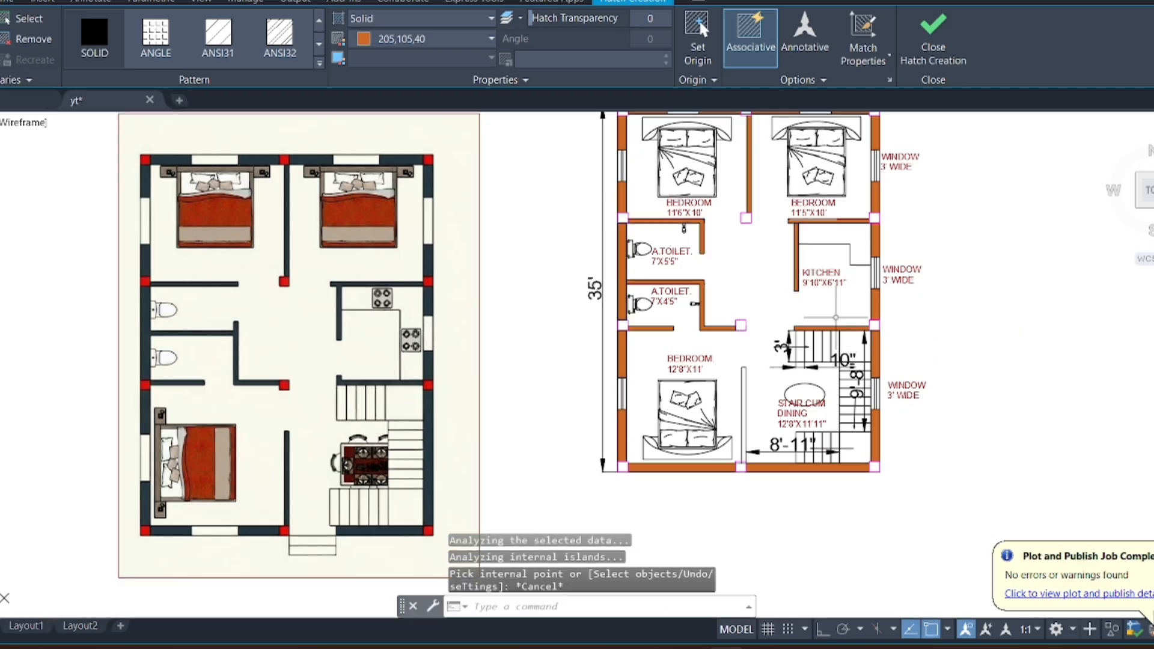
# Hatch the three columns along the plan's bottom outer wall in solid Magenta
pyautogui.write('H')
pyautogui.click(888, 357)
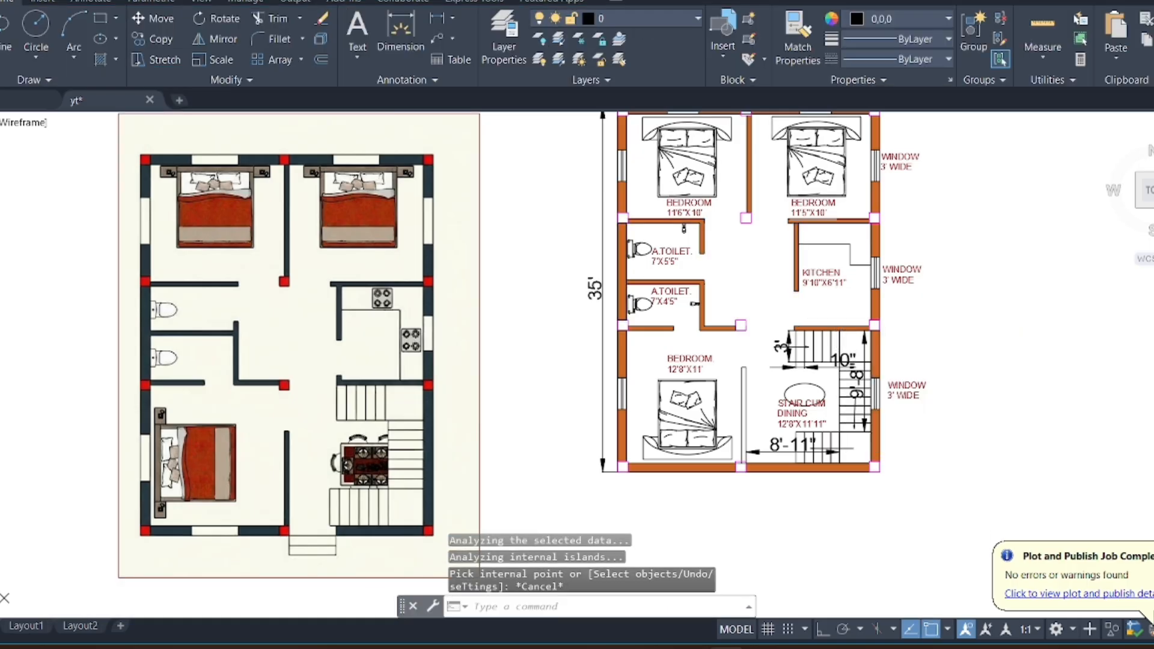
pyautogui.click(387, 37)
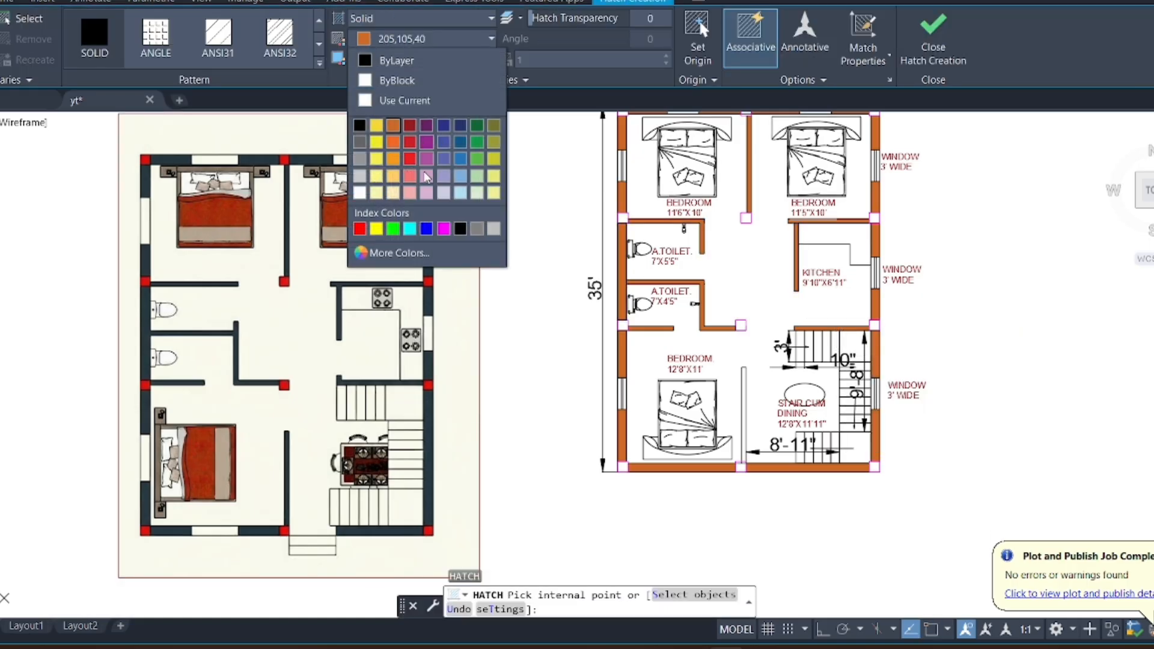
pyautogui.scroll(4, 621, 484)
pyautogui.click(624, 448)
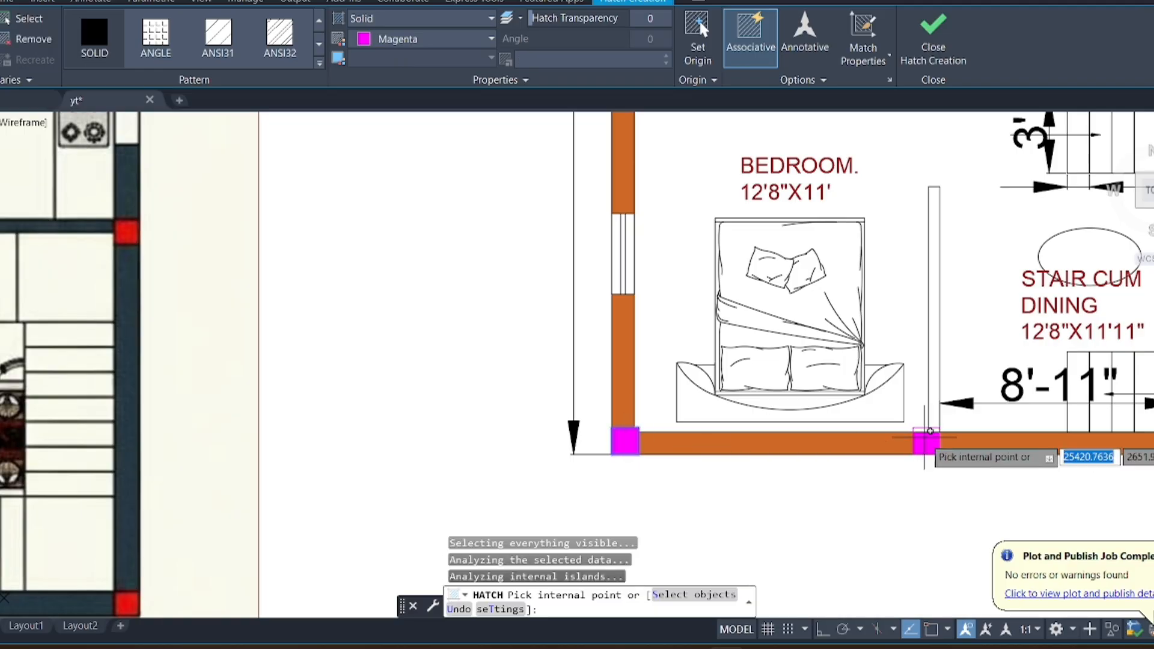
pyautogui.scroll(4, 926, 444)
pyautogui.click(940, 425)
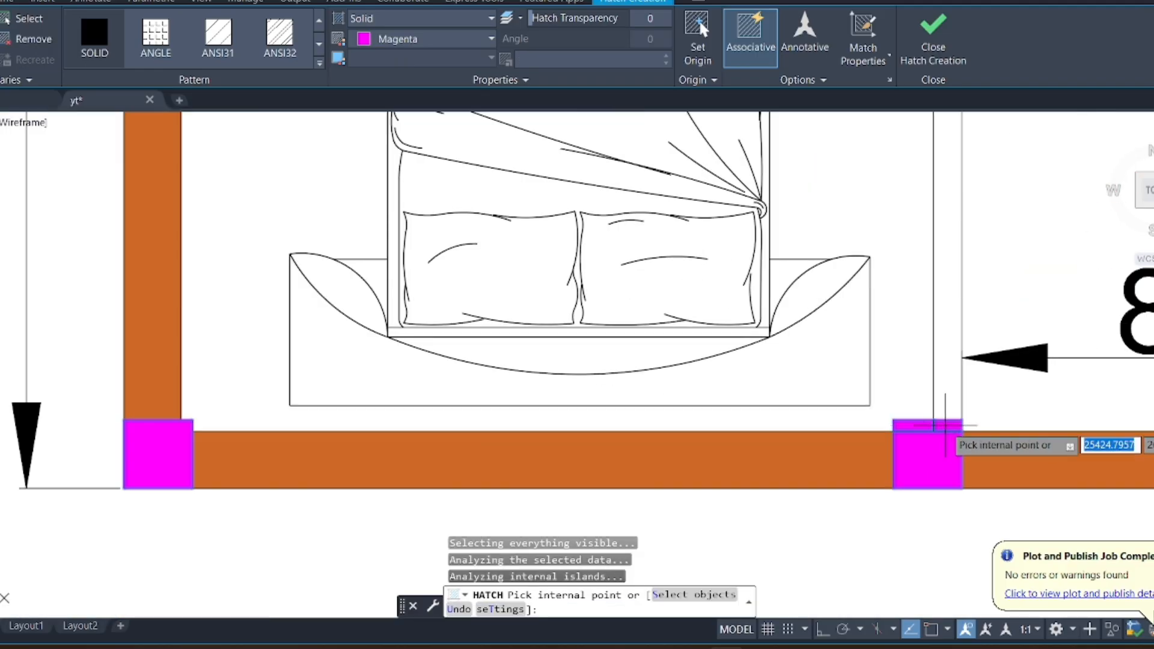
pyautogui.scroll(-5, 920, 427)
pyautogui.click(982, 397)
# Hatch the three columns in the row just above the 12'8"X11' bedroom and the stairs in solid Magenta
pyautogui.scroll(2, 988, 173)
pyautogui.click(971, 166)
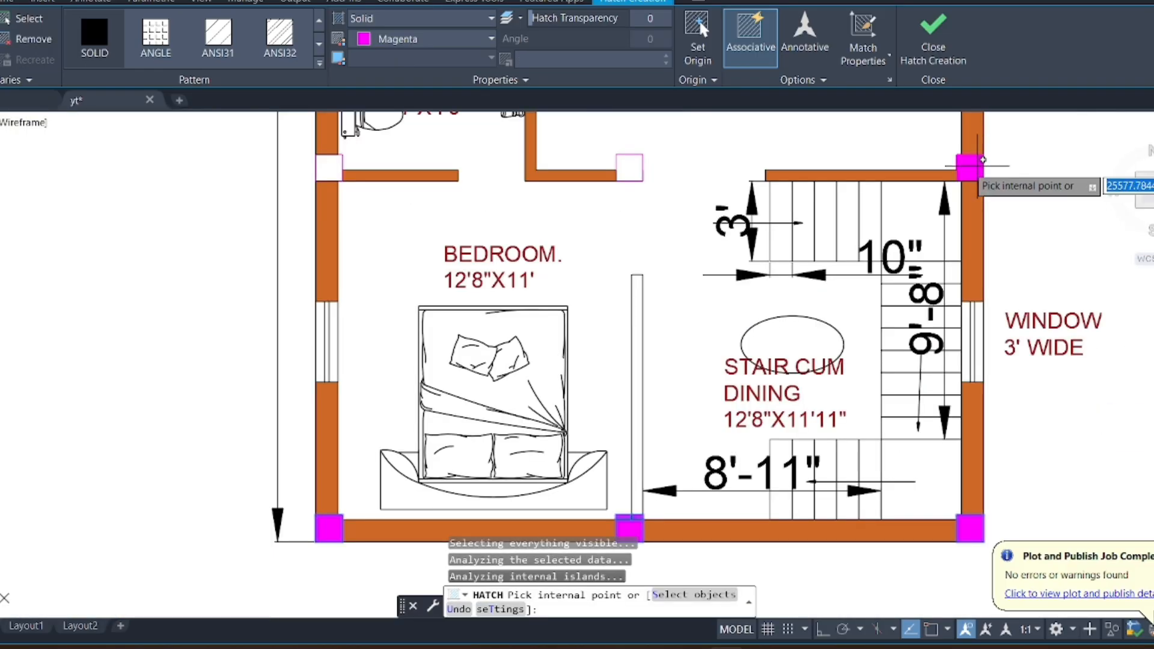
pyautogui.scroll(-2, 627, 172)
pyautogui.scroll(2, 452, 233)
pyautogui.click(452, 233)
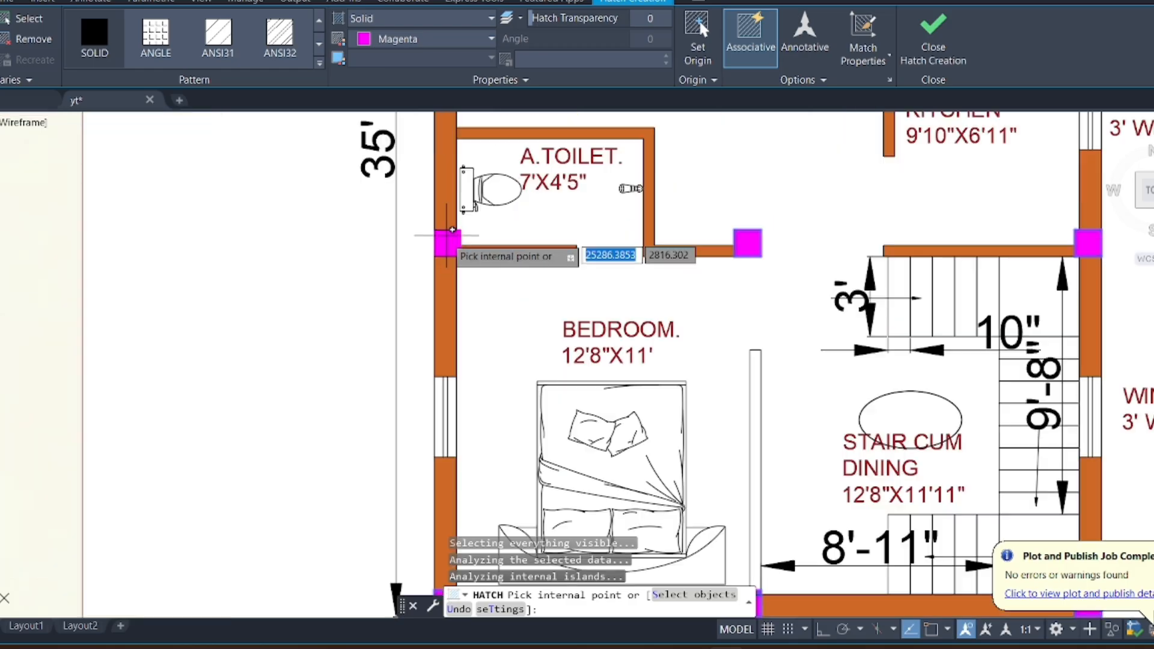
# Hatch the three columns in the row just below the 11'6"X10' and 11'5"X10' bedrooms in solid Magenta
pyautogui.scroll(-2, 505, 361)
pyautogui.scroll(2, 489, 201)
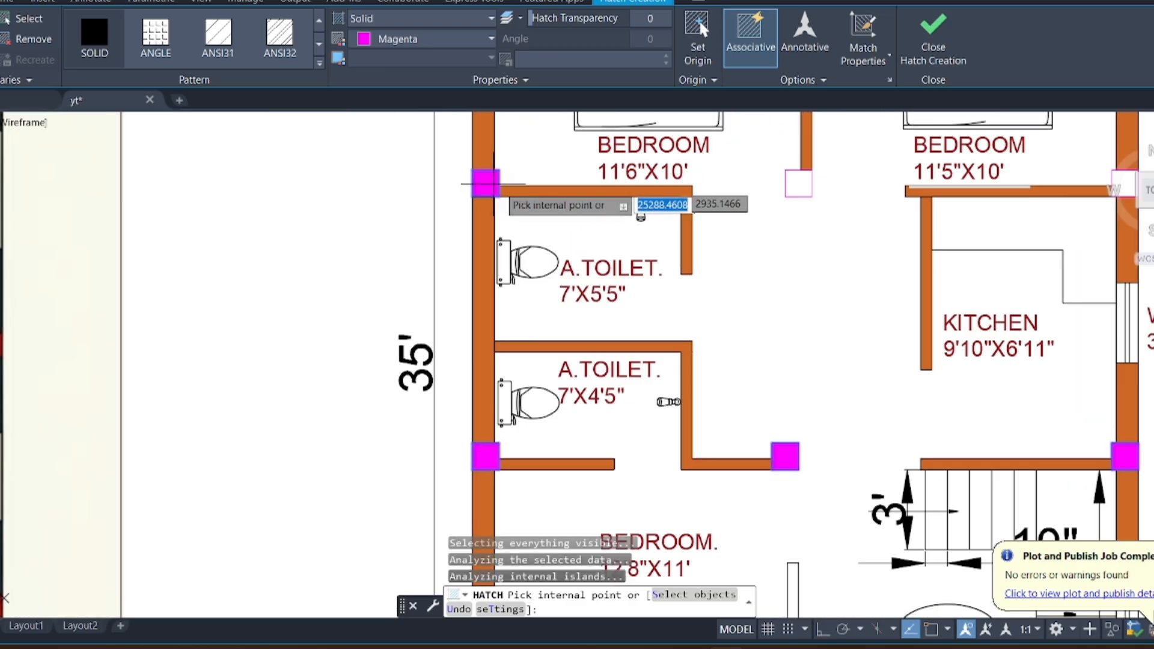
pyautogui.click(801, 181)
pyautogui.scroll(-2, 806, 181)
pyautogui.scroll(2, 896, 301)
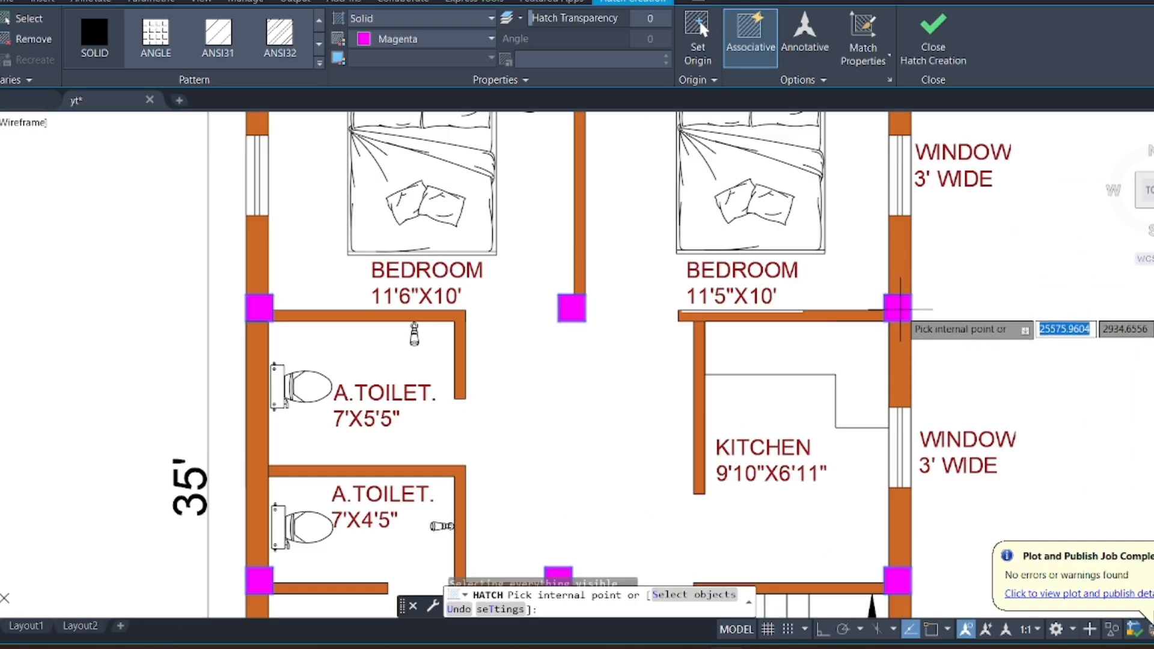
# Hatch the three columns along the top outer wall in solid Magenta and finish the hatch
pyautogui.scroll(-2, 908, 271)
pyautogui.scroll(2, 908, 271)
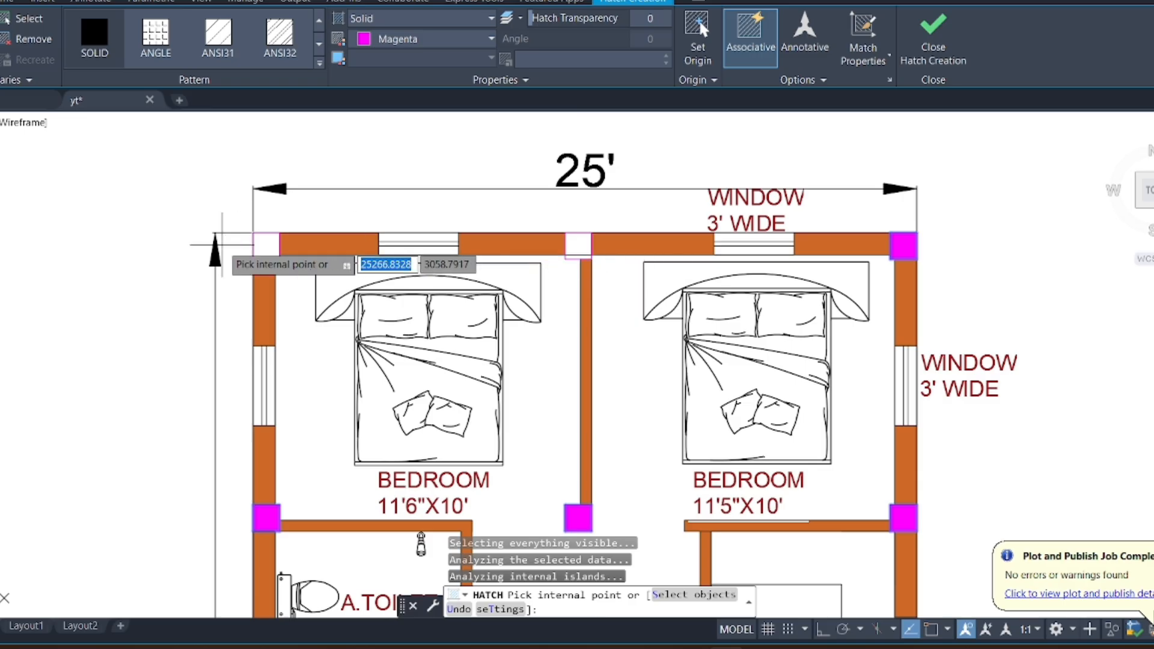
pyautogui.scroll(2, 586, 239)
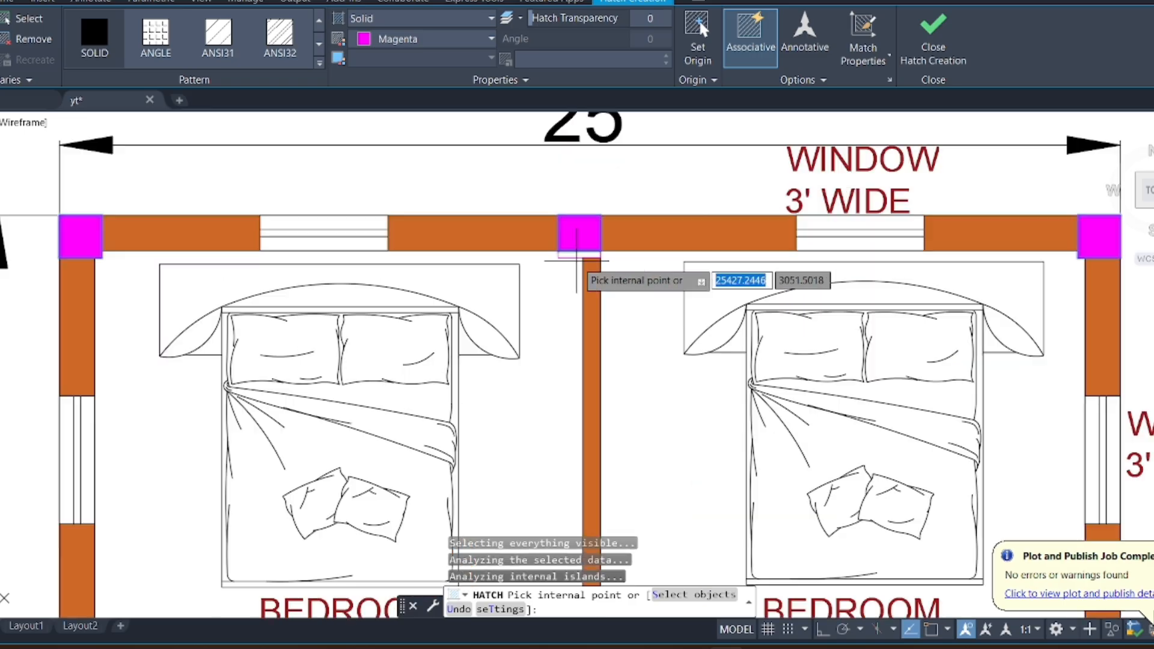
pyautogui.scroll(-4, 693, 217)
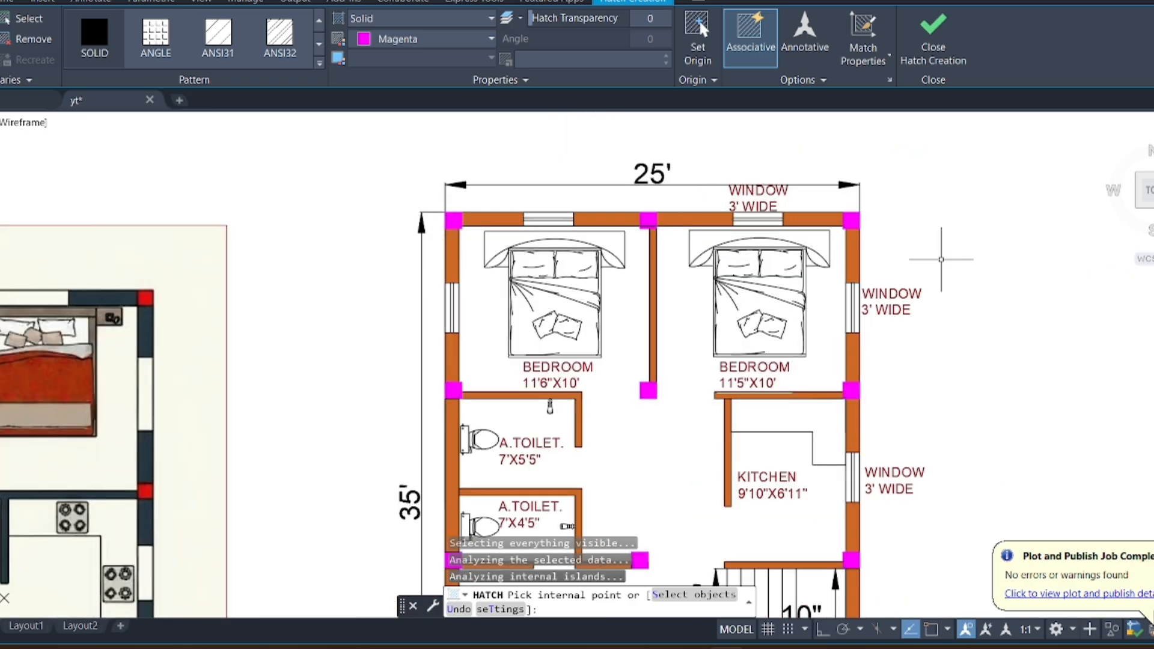
pyautogui.press('Escape')
pyautogui.scroll(-4, 752, 147)
pyautogui.scroll(4, 786, 224)
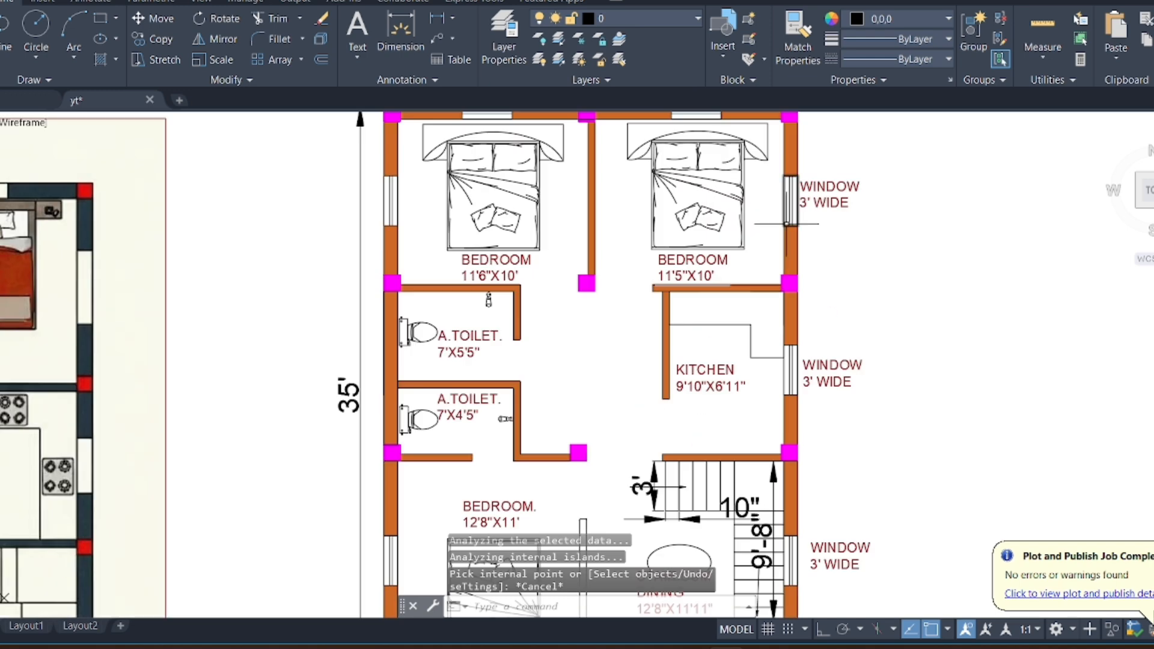
pyautogui.scroll(-2, 813, 172)
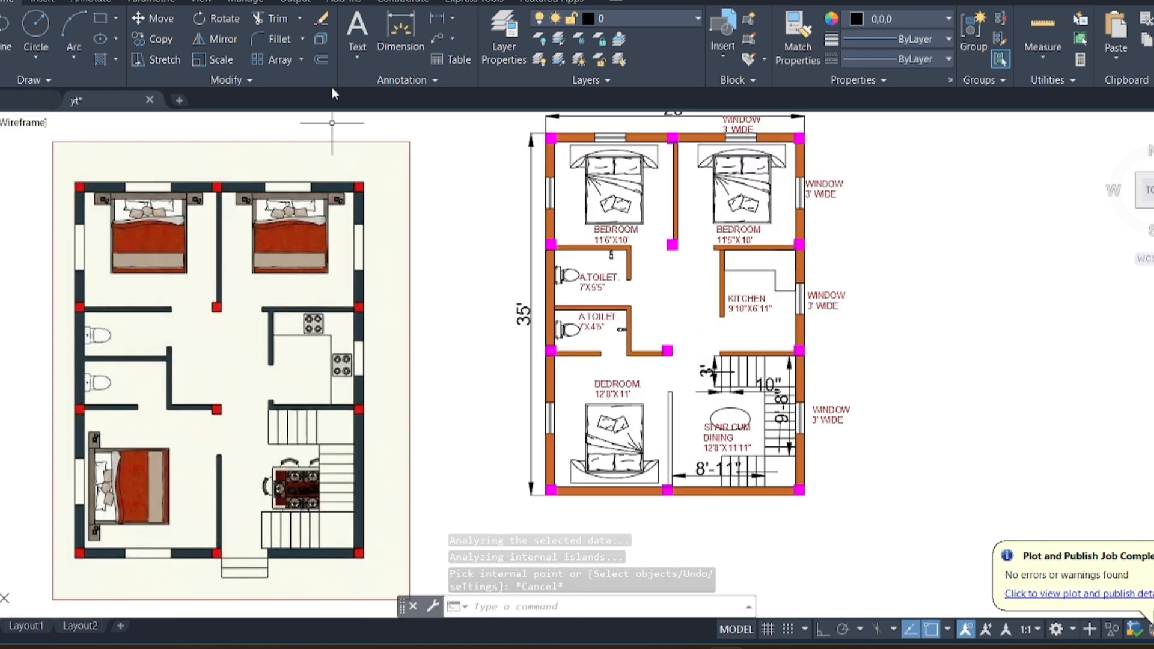
# Hatch the wall between the 12'8"X11' bedroom and the stair cum dining area in solid colour 205,105,40
pyautogui.write('H')
pyautogui.press('Return')
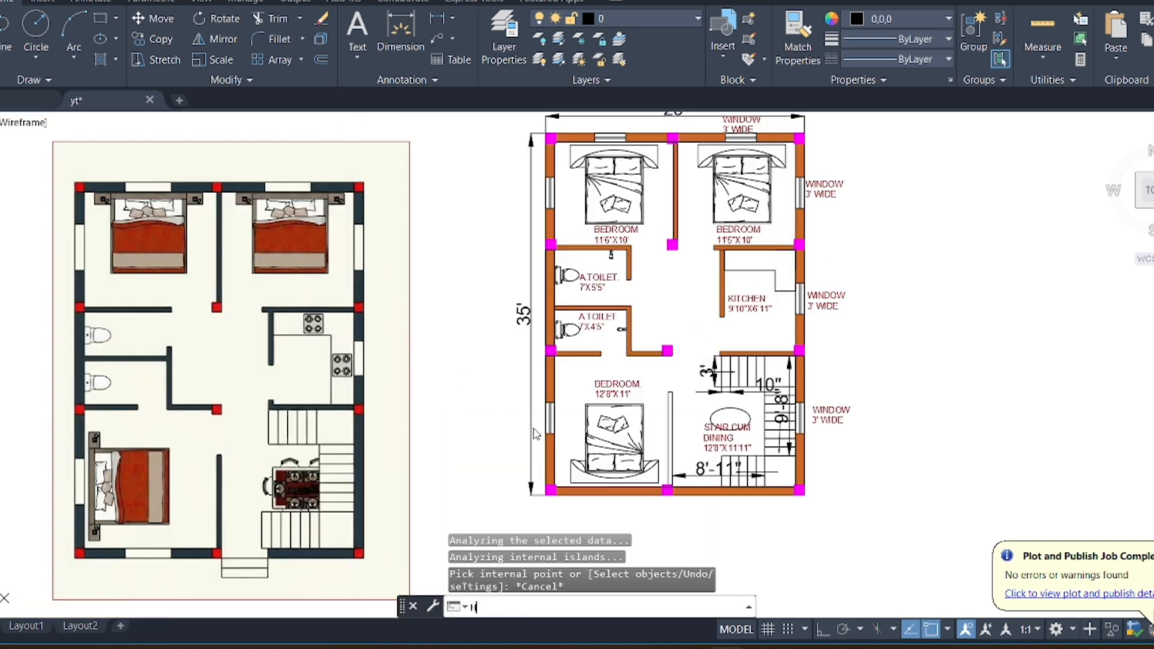
pyautogui.scroll(2, 669, 424)
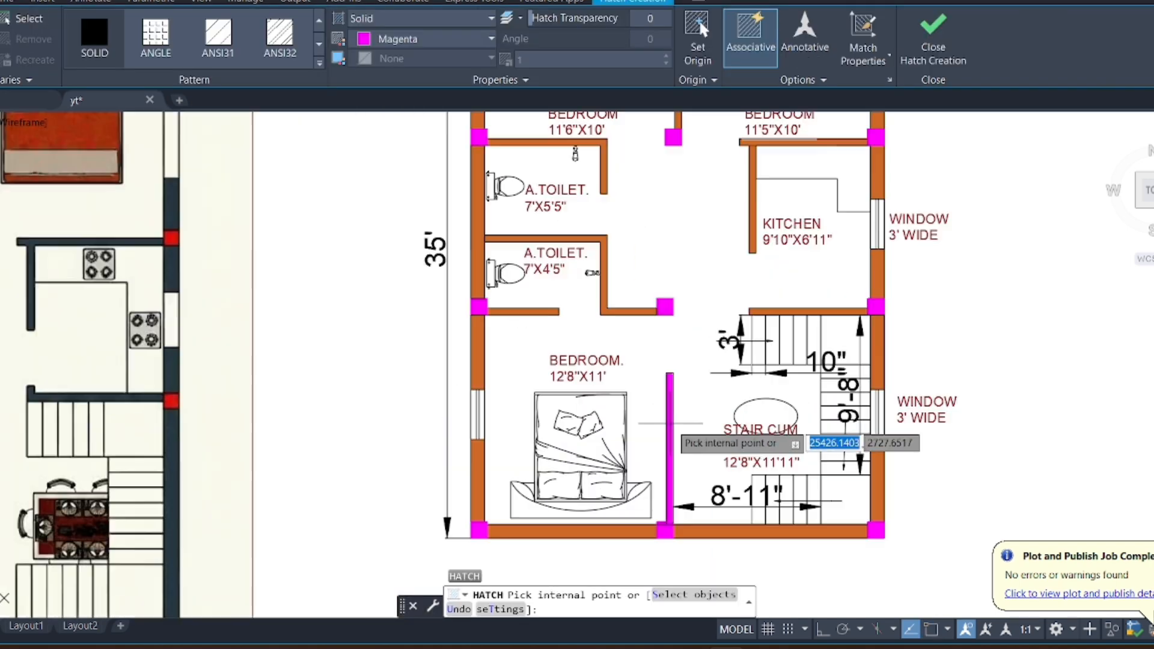
pyautogui.click(471, 41)
pyautogui.click(394, 126)
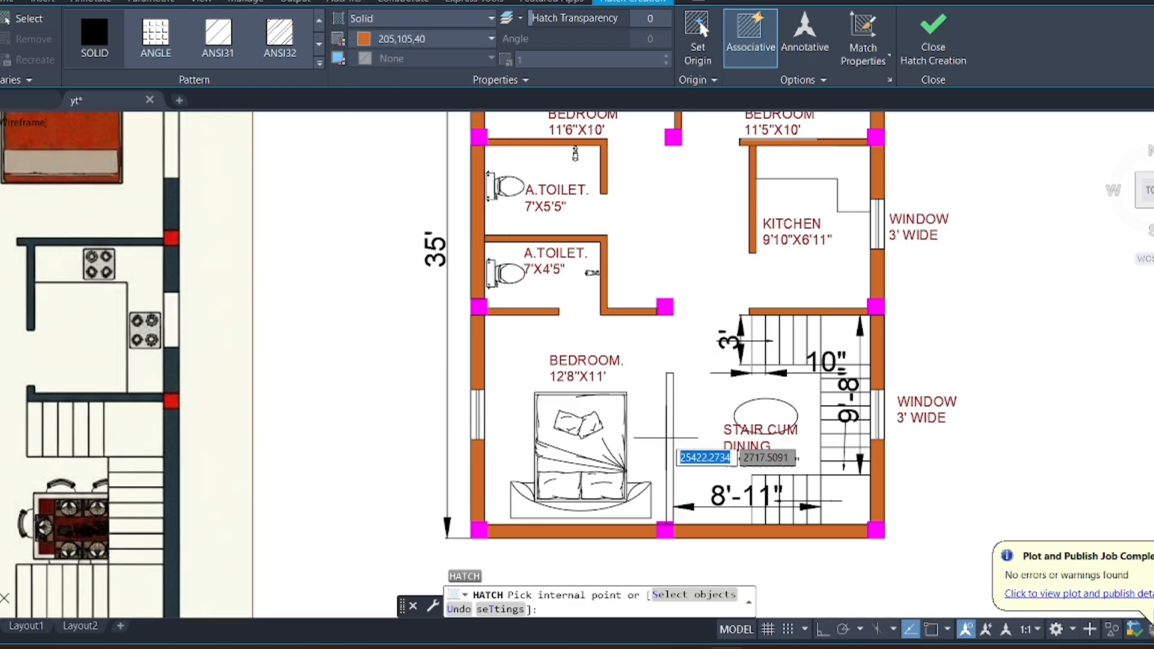
pyautogui.click(671, 433)
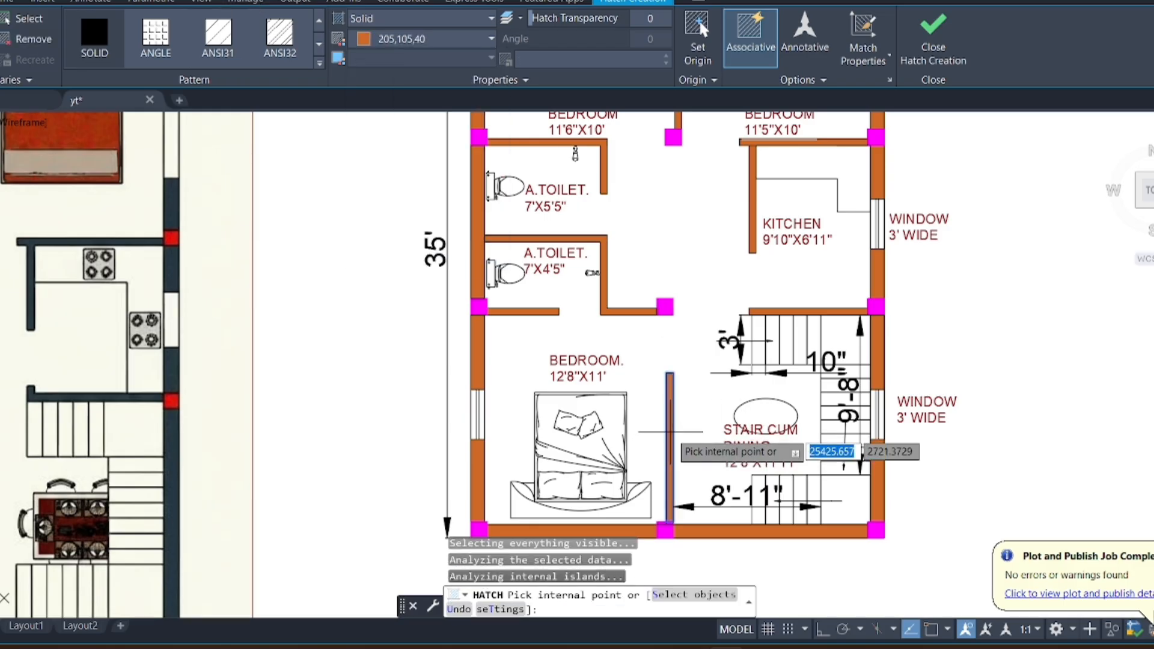
pyautogui.press('Escape')
# Copy the 12'8"X11' bedroom's label to the empty space below the plan's bottom wall
pyautogui.moveTo(600, 322); pyautogui.dragTo(597, 252, button='middle')
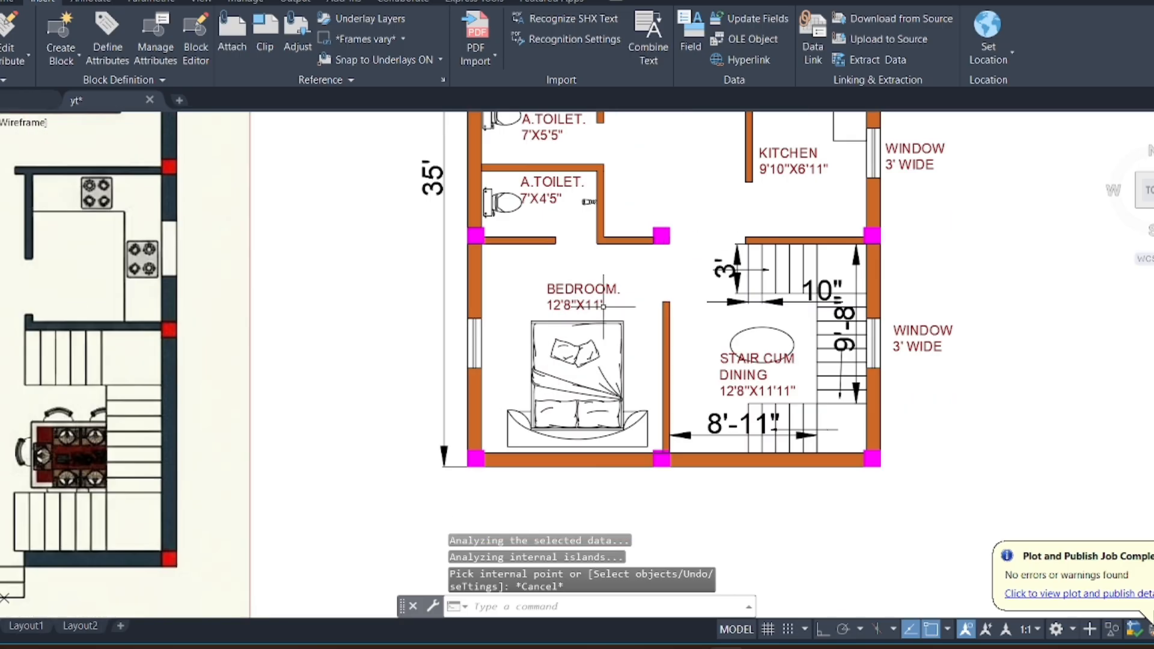
pyautogui.click(604, 292)
pyautogui.click(6, 2)
pyautogui.click(160, 39)
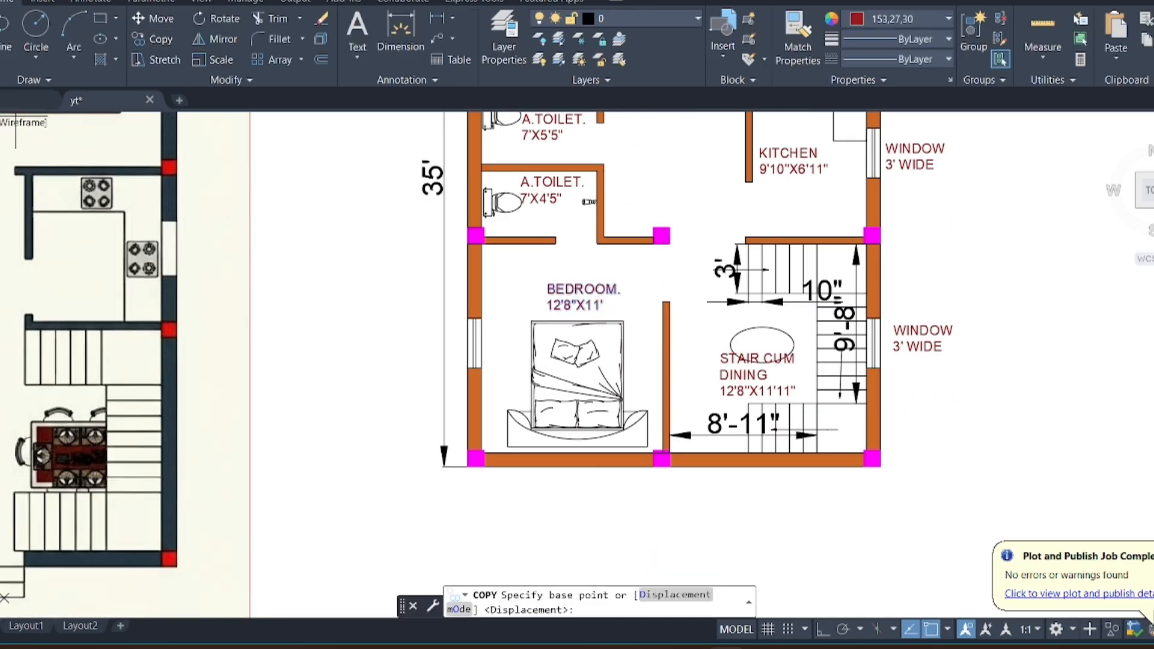
pyautogui.click(580, 295)
pyautogui.scroll(-5, 577, 220)
pyautogui.scroll(5, 584, 343)
pyautogui.click(581, 314)
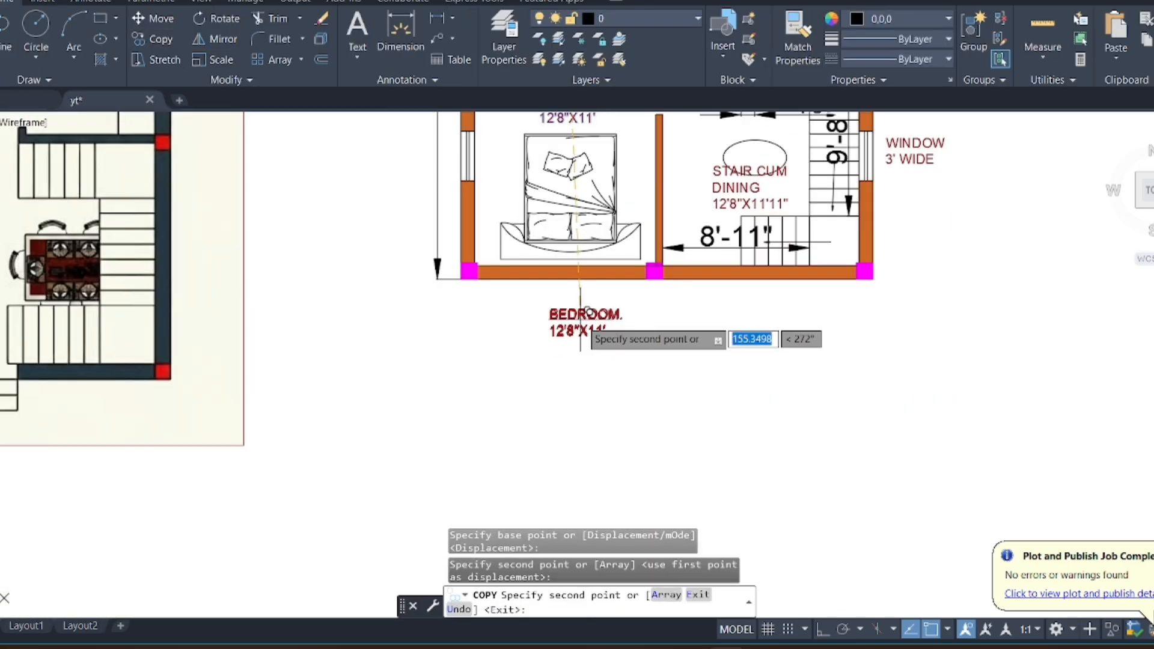
pyautogui.press('Escape')
# Replace the copied label's text with PLOT SIZE-35'X25' and widen its text box to fit one line
pyautogui.click(600, 326)
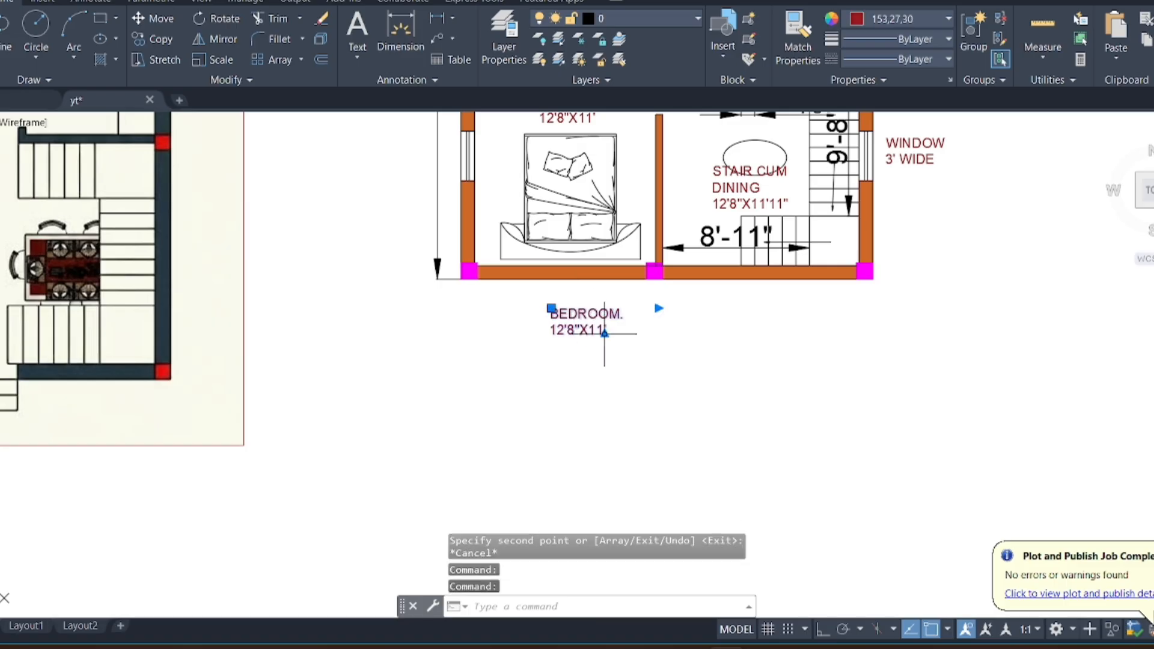
pyautogui.doubleClick(601, 328)
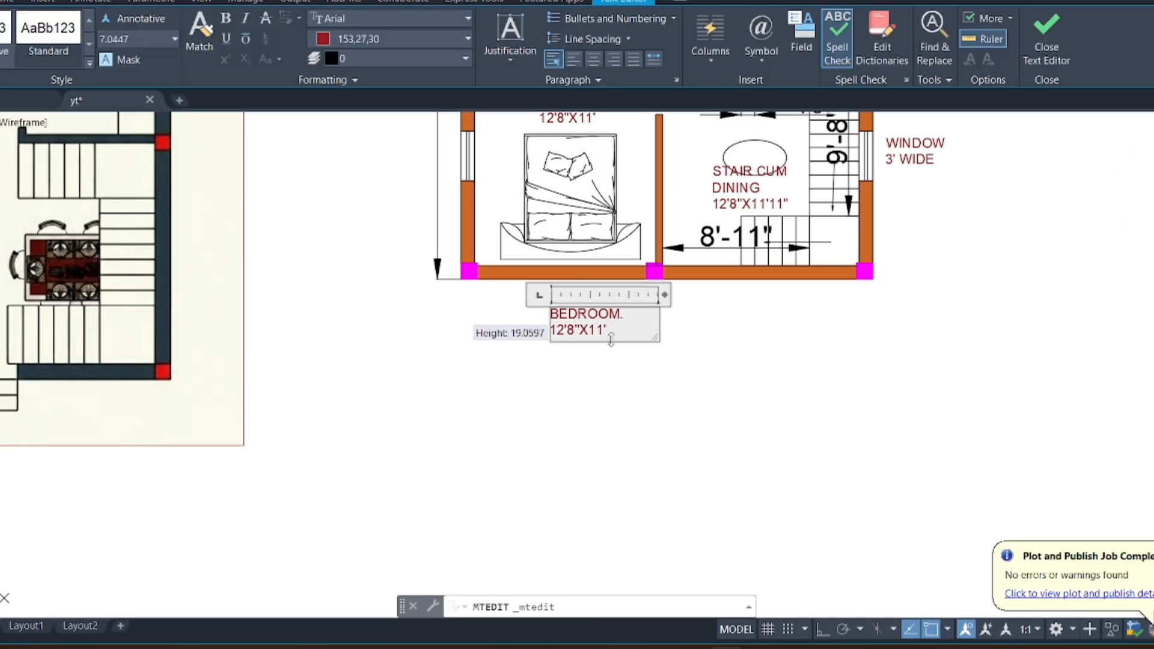
pyautogui.hotkey('ctrl', 'a')
pyautogui.write('PL')
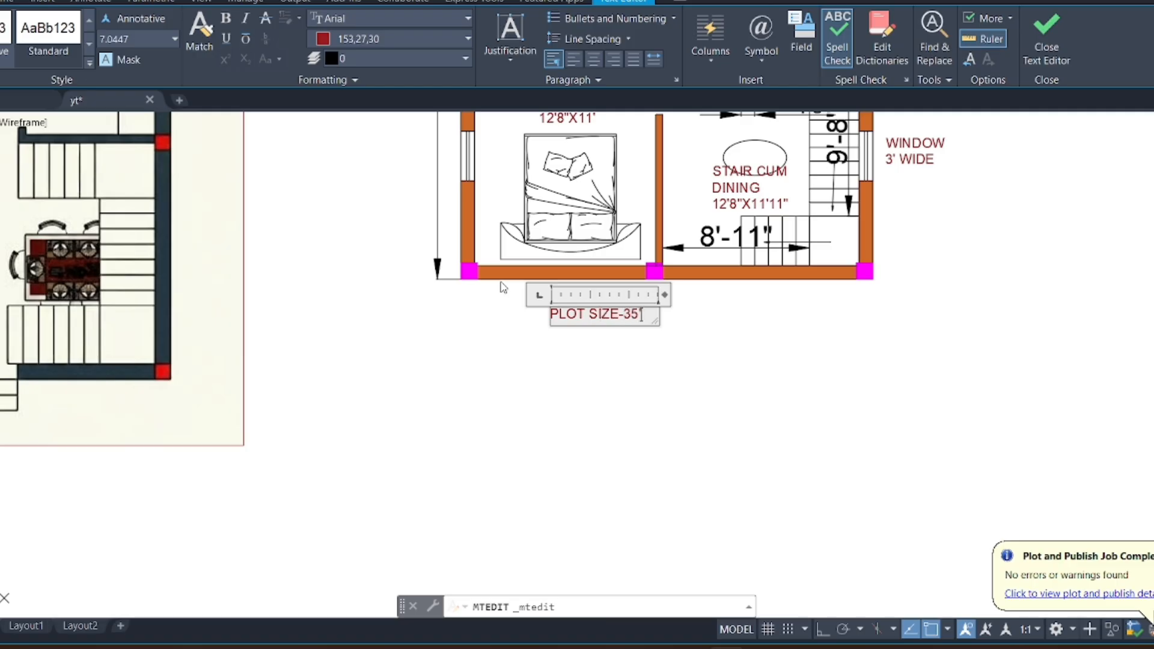
pyautogui.write('25')
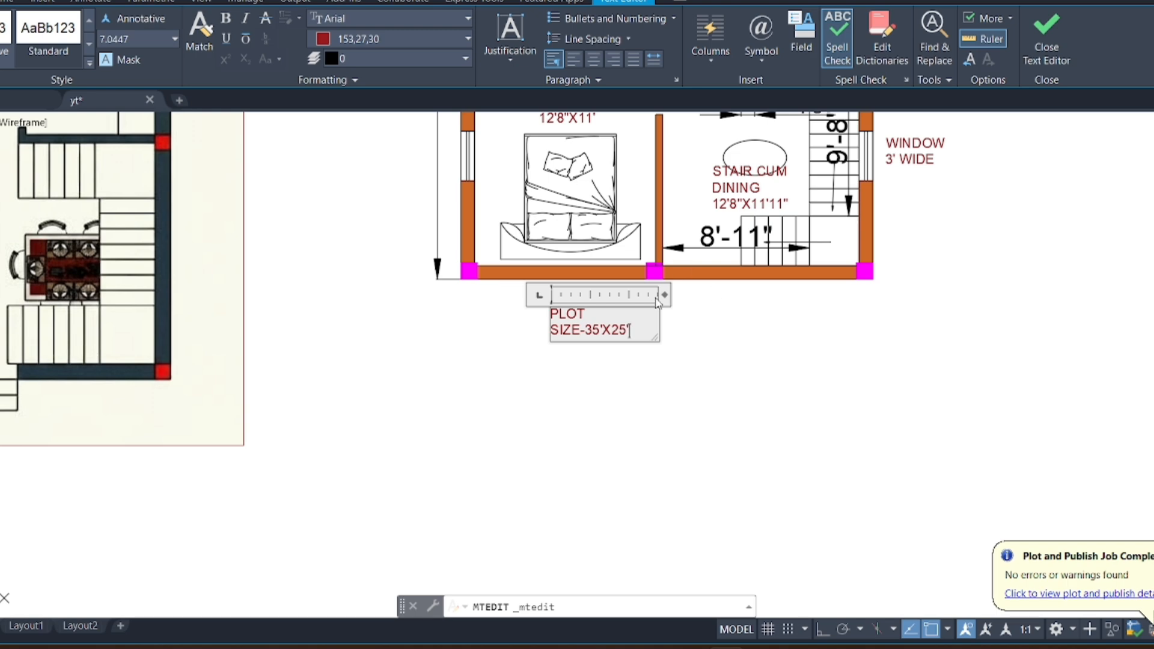
pyautogui.moveTo(665, 295); pyautogui.dragTo(756, 294)
pyautogui.click(733, 361)
# Copy the plot size label straight down four times with Ortho on
pyautogui.click(677, 308)
pyautogui.click(606, 345)
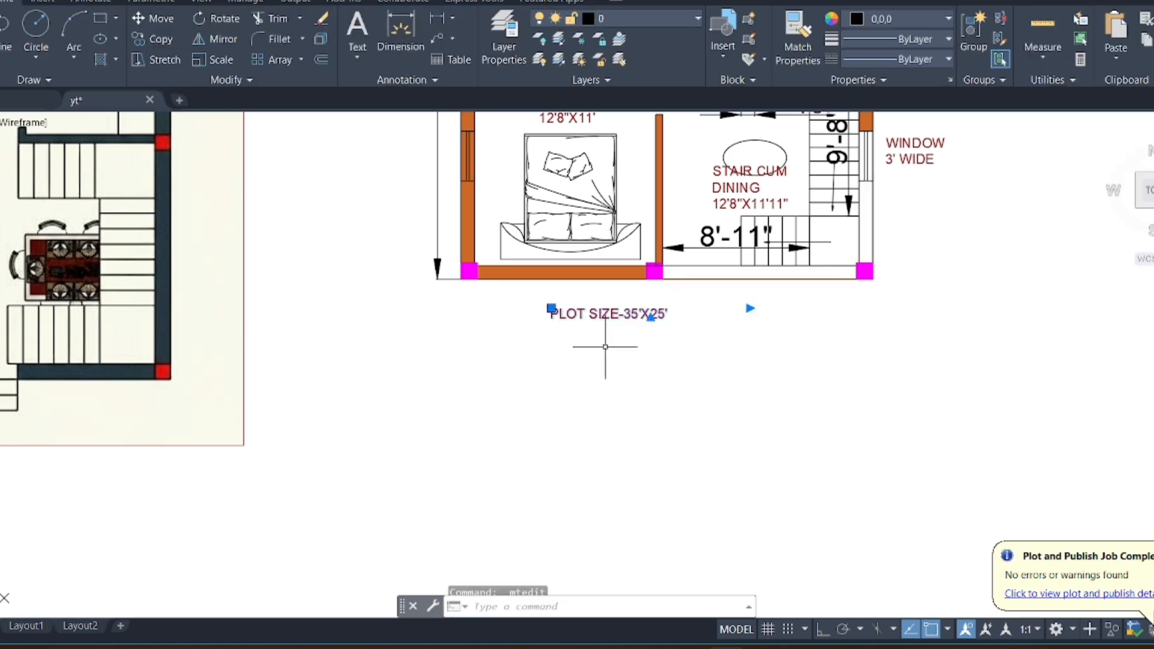
pyautogui.click(159, 39)
pyautogui.click(588, 340)
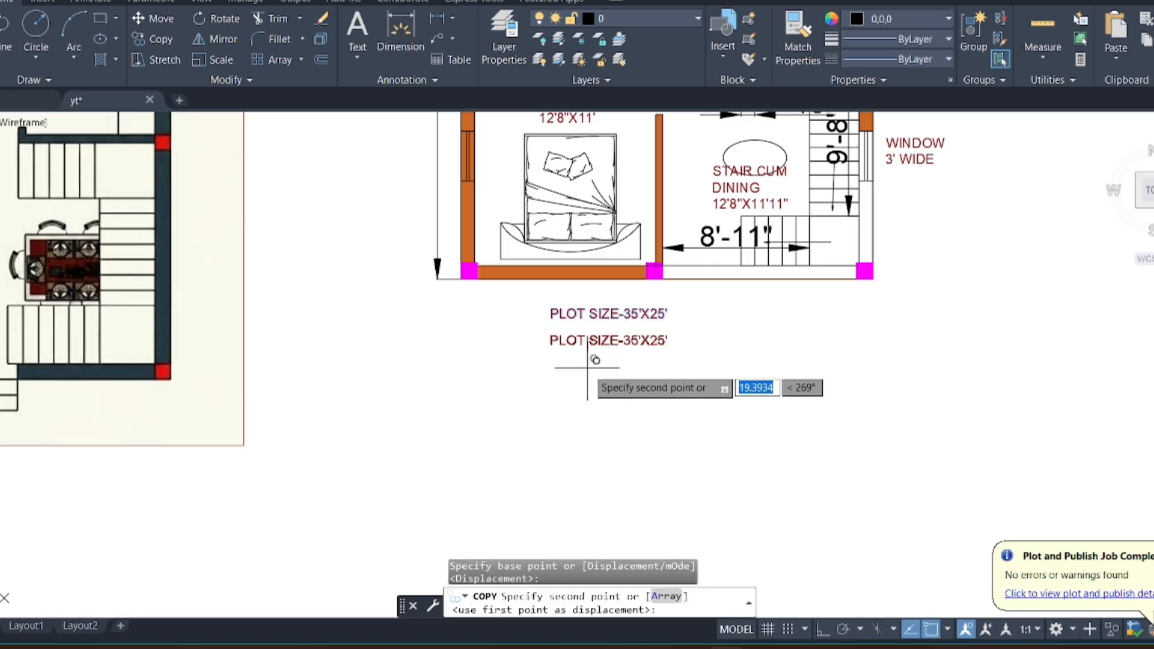
pyautogui.click(823, 629)
pyautogui.scroll(4, 592, 369)
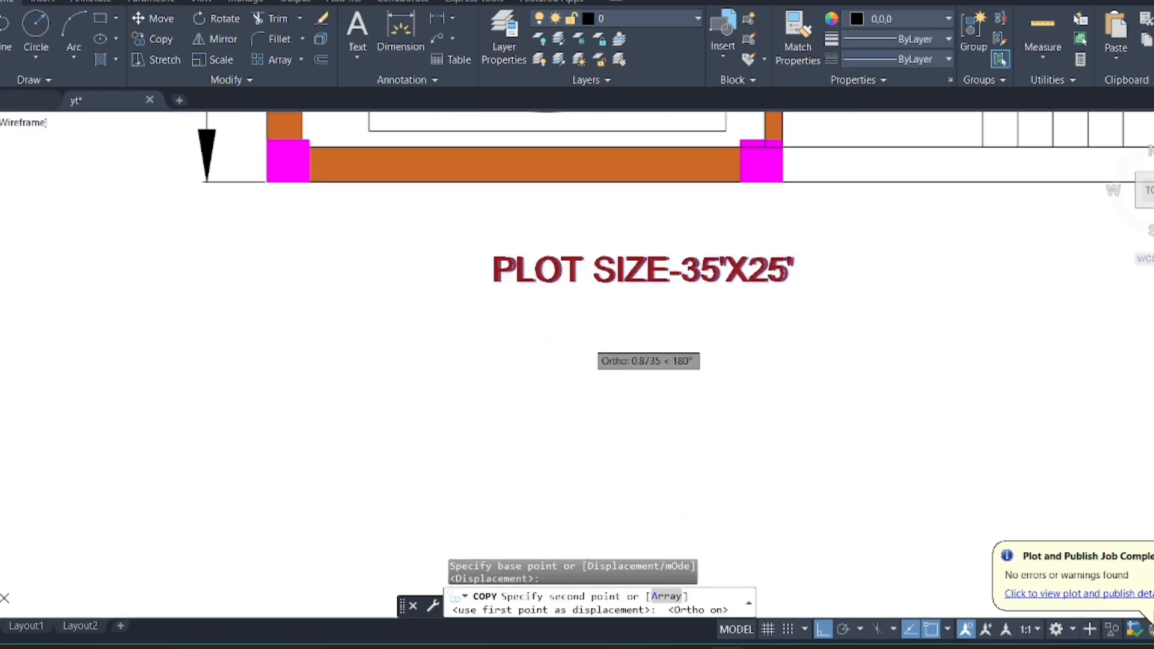
pyautogui.click(586, 380)
pyautogui.click(590, 431)
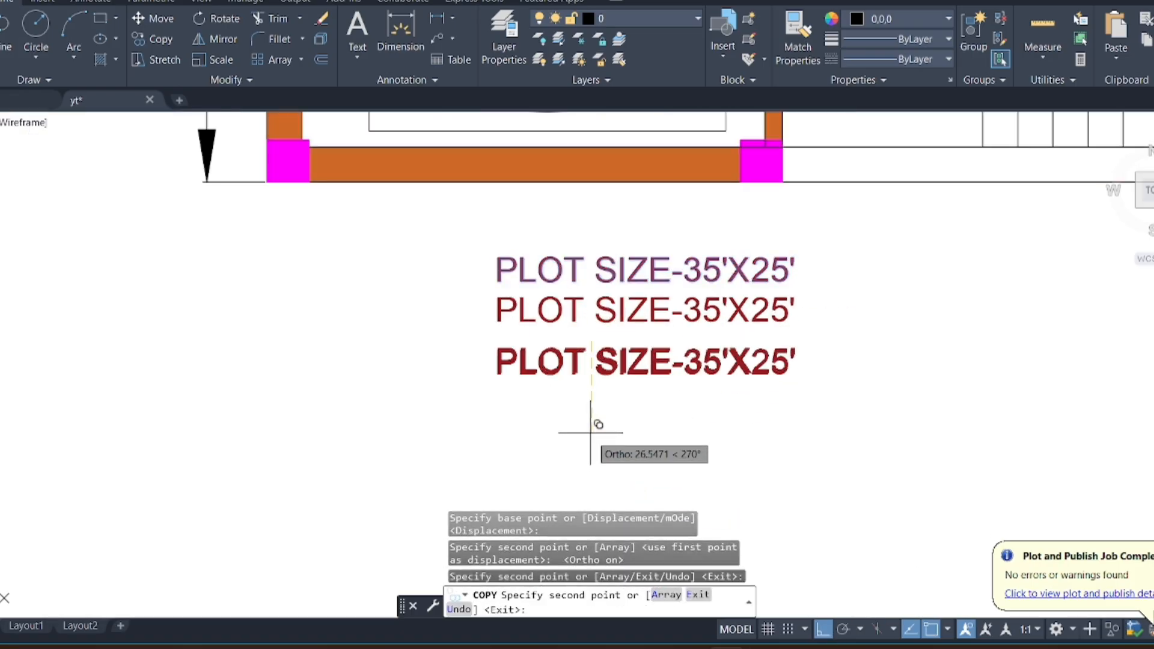
pyautogui.scroll(-3, 607, 373)
pyautogui.click(613, 357)
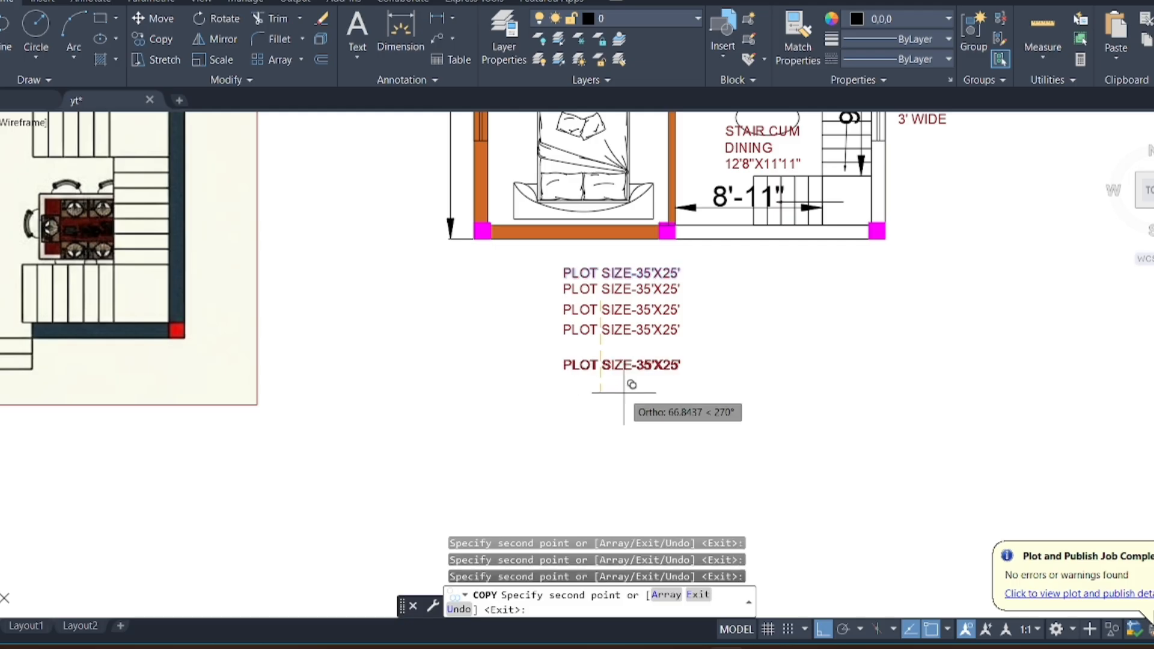
pyautogui.press('Escape')
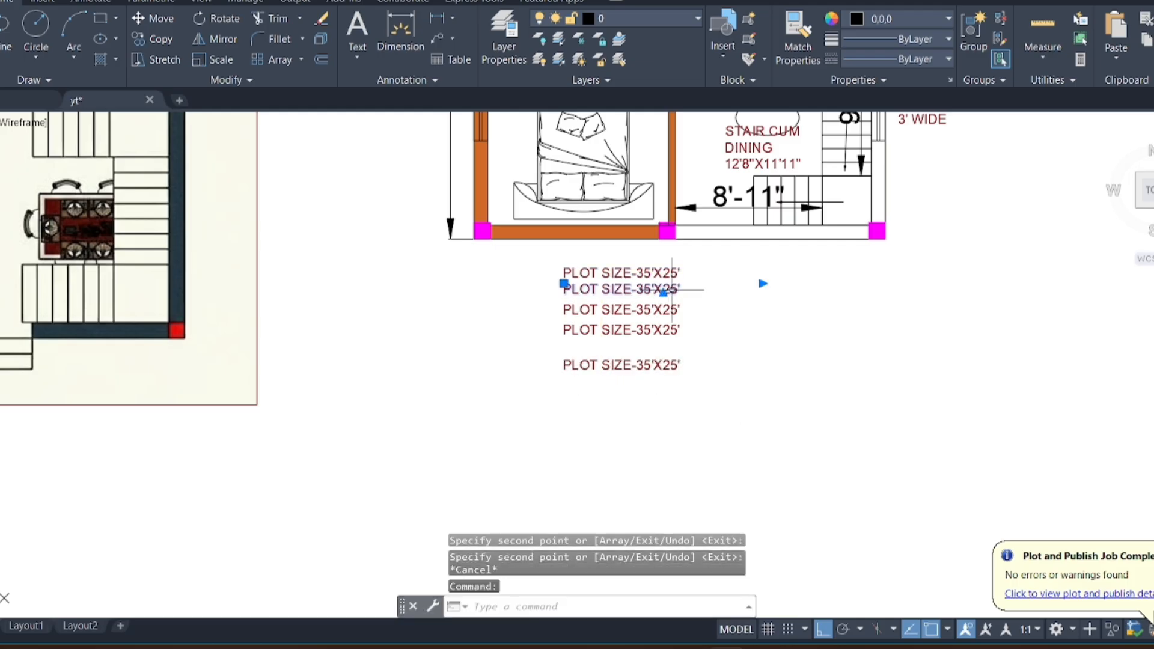
# Replace the second plot size label's text with 3BEDROOM,1 ATT TOILET,1 C. TOILET,1 STAIR CUM DINING AREA
pyautogui.doubleClick(661, 289)
pyautogui.moveTo(713, 280); pyautogui.dragTo(295, 293)
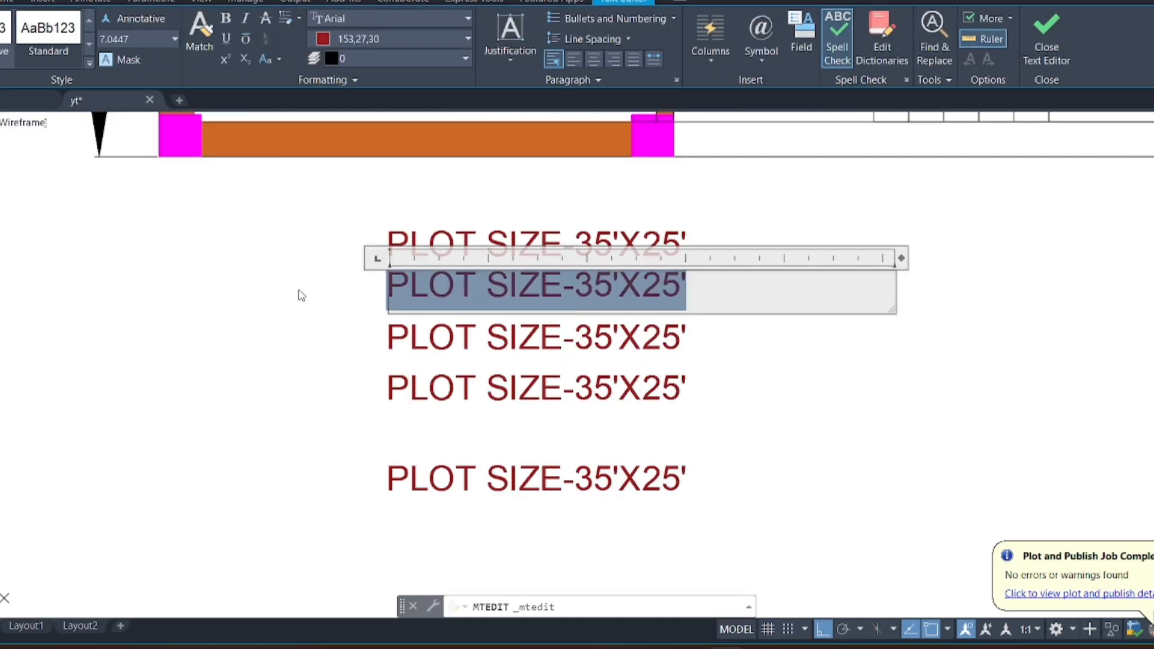
pyautogui.write('3B')
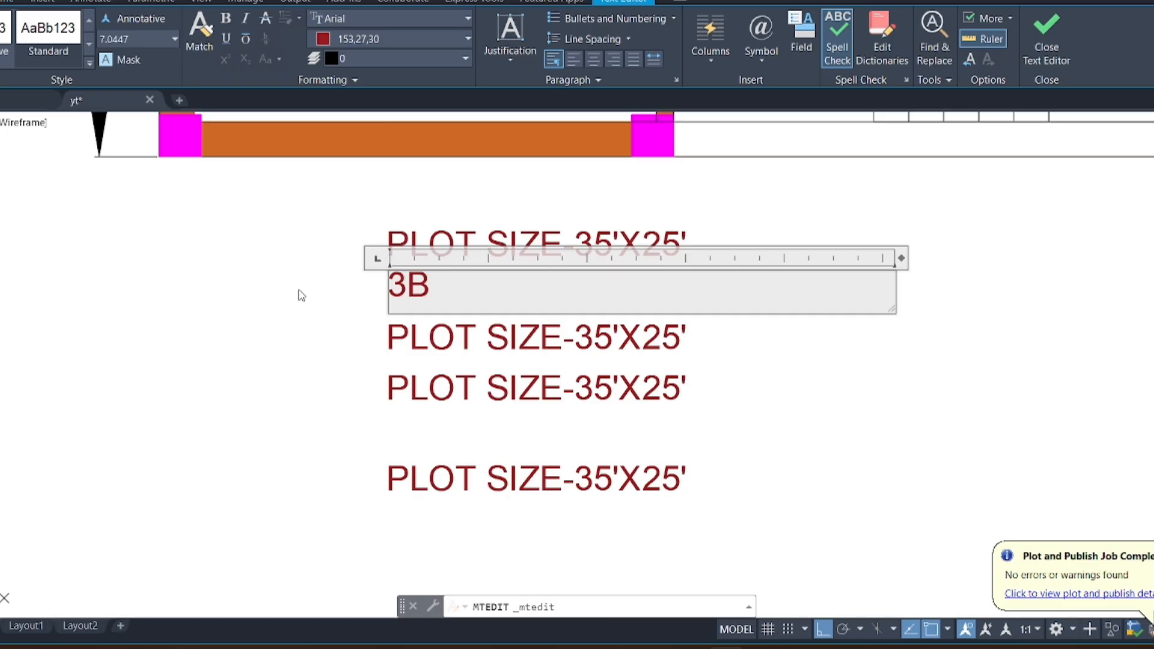
pyautogui.write('ED')
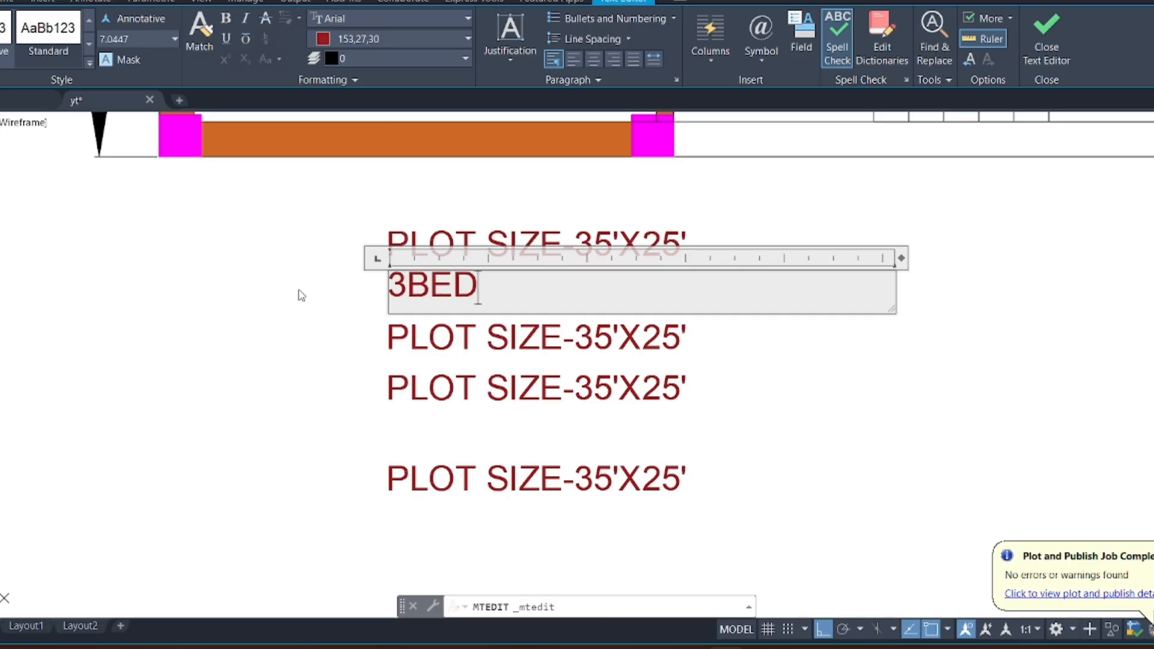
pyautogui.write('ROOM')
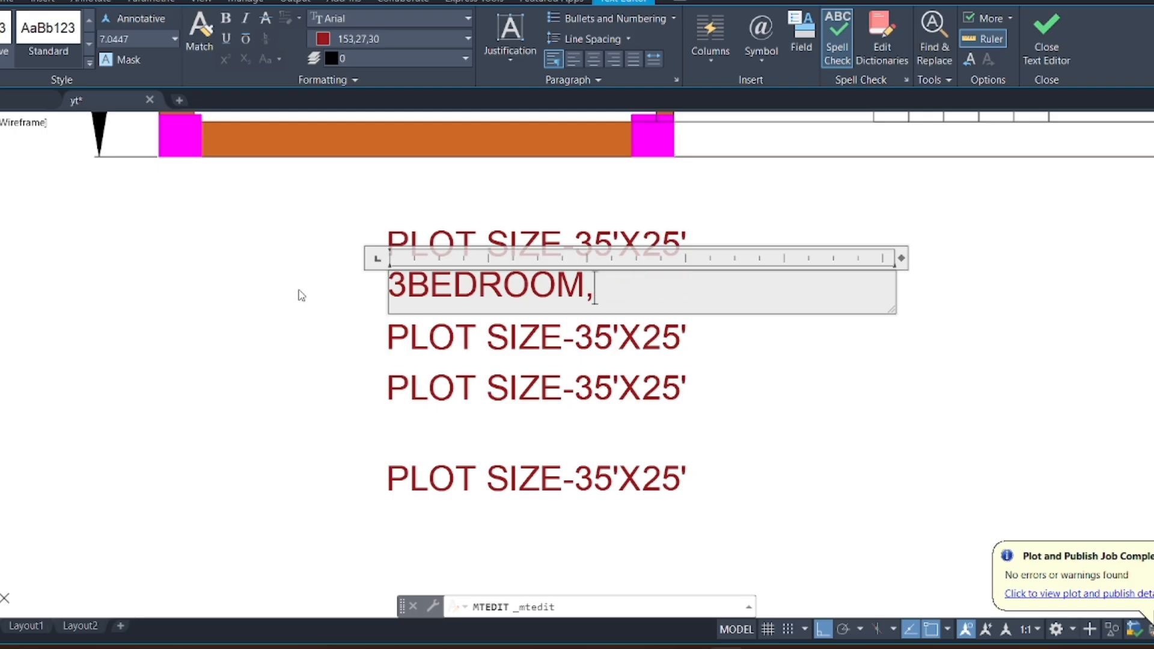
pyautogui.write(',1 ATT T')
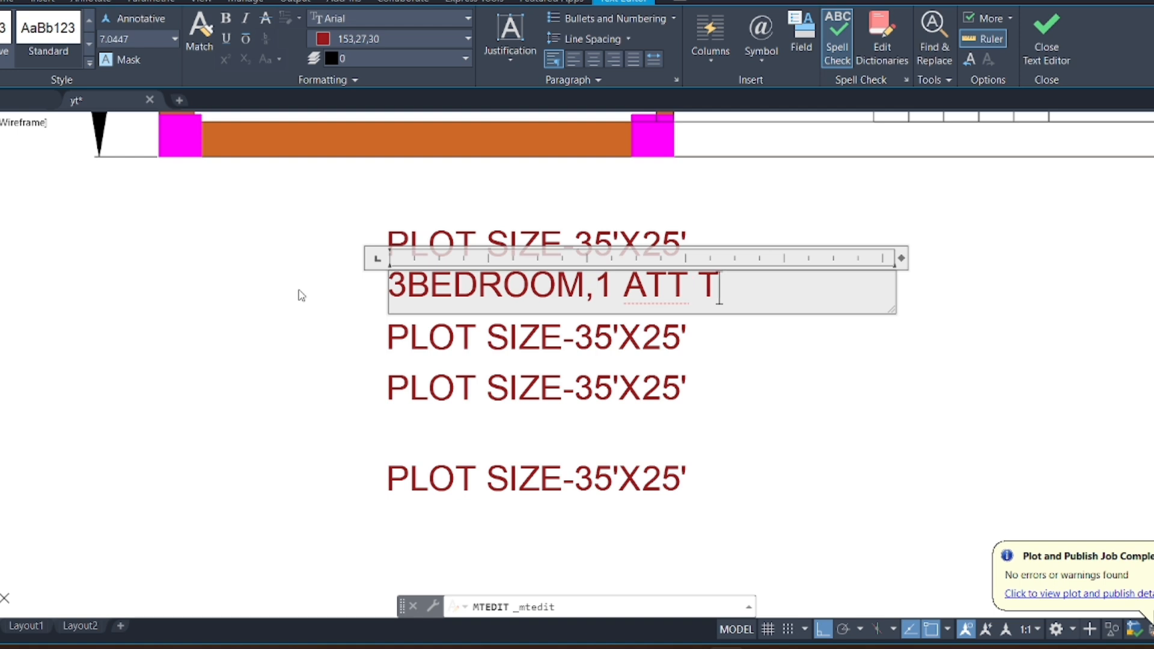
pyautogui.write('OILET,1 C')
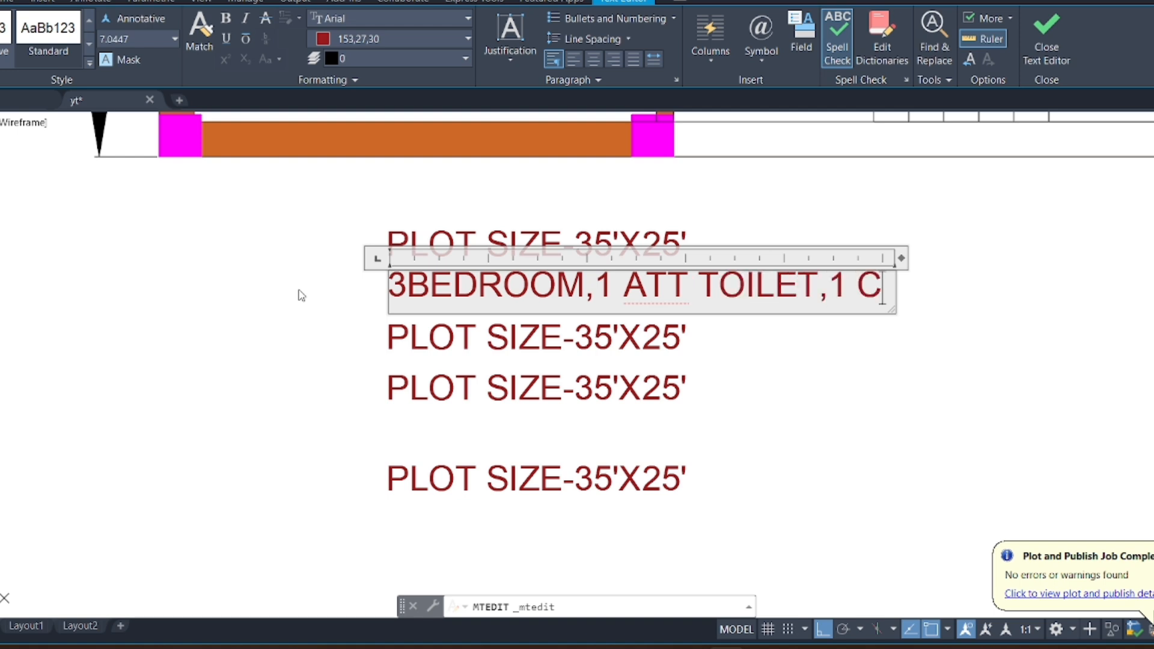
pyautogui.write('. TOILET,')
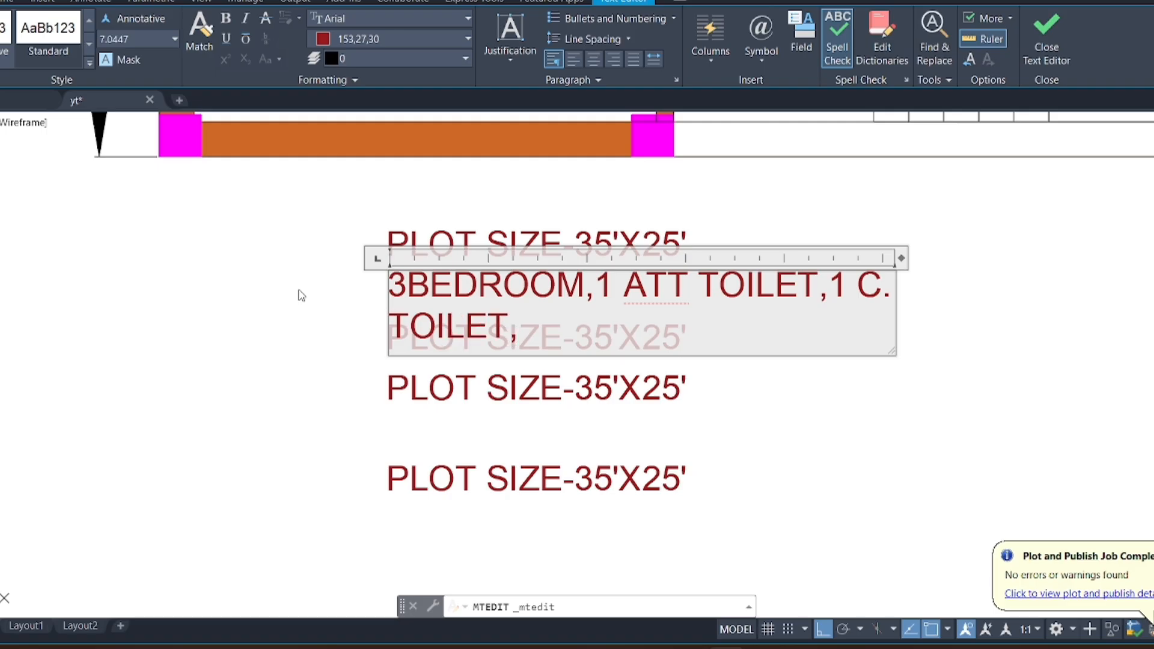
pyautogui.write('1 ST')
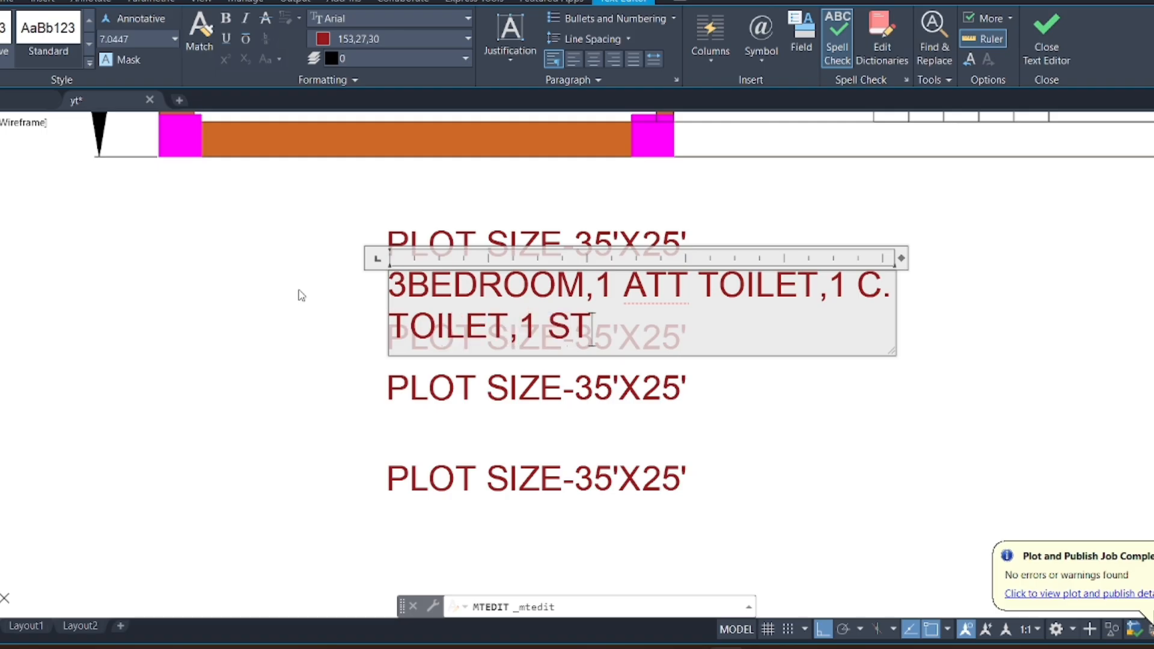
pyautogui.write('AIR CUM')
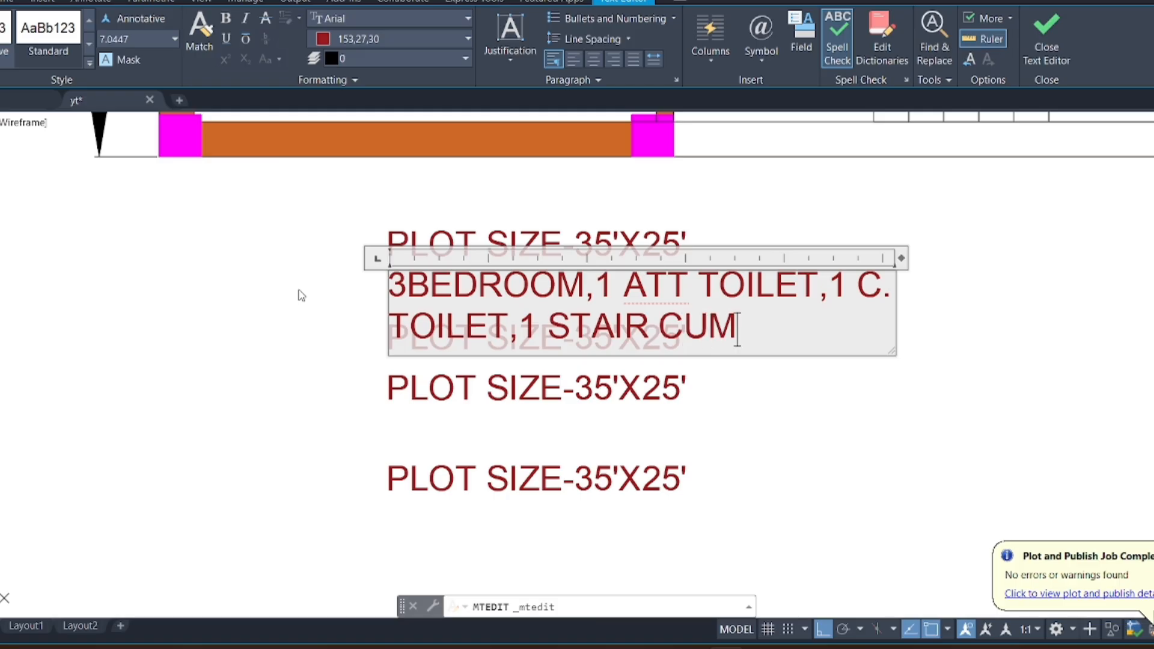
pyautogui.write(' DINING')
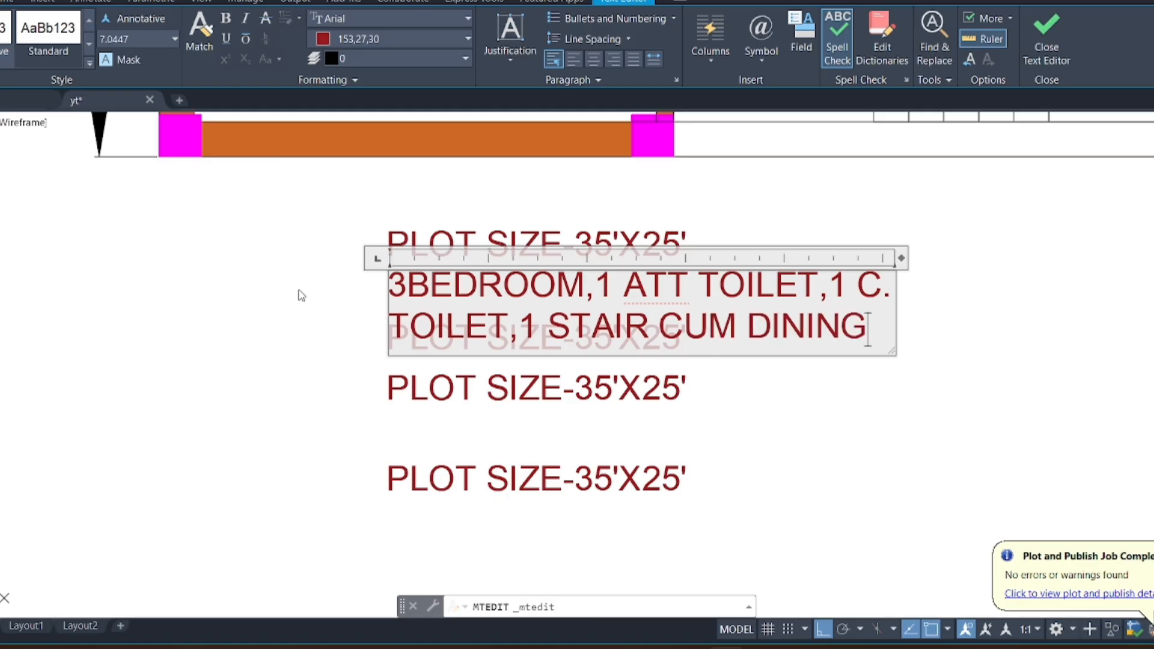
pyautogui.write(' AREA')
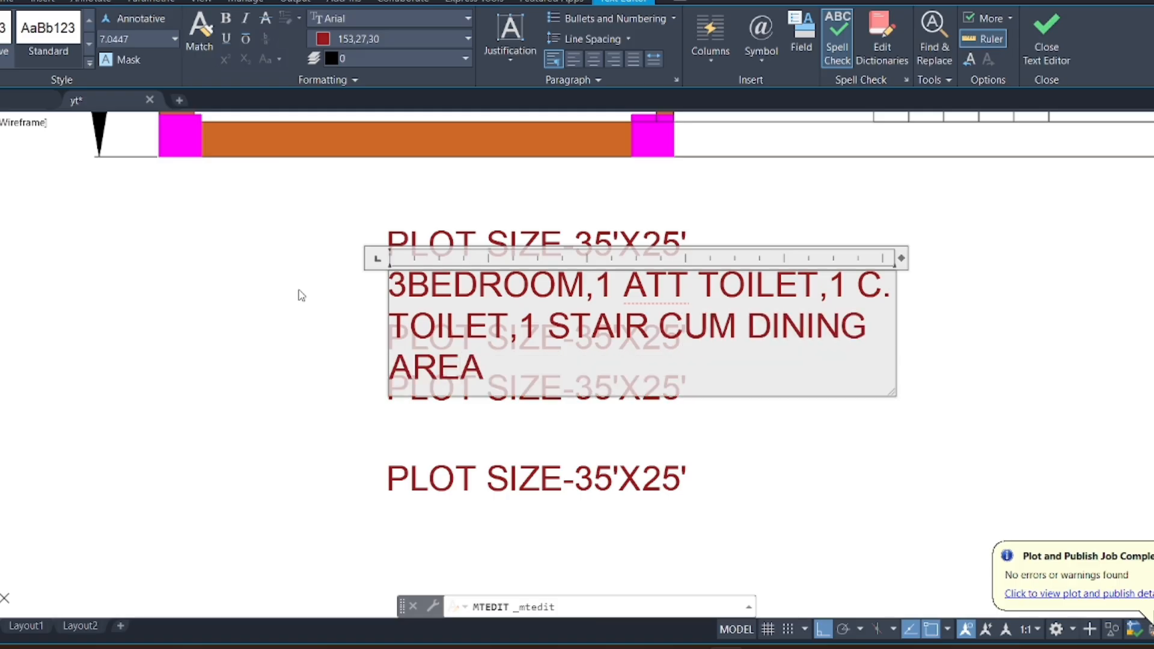
pyautogui.click(560, 437)
# Delete the plot size copy that overlaps the AREA line of the room description
pyautogui.click(550, 386)
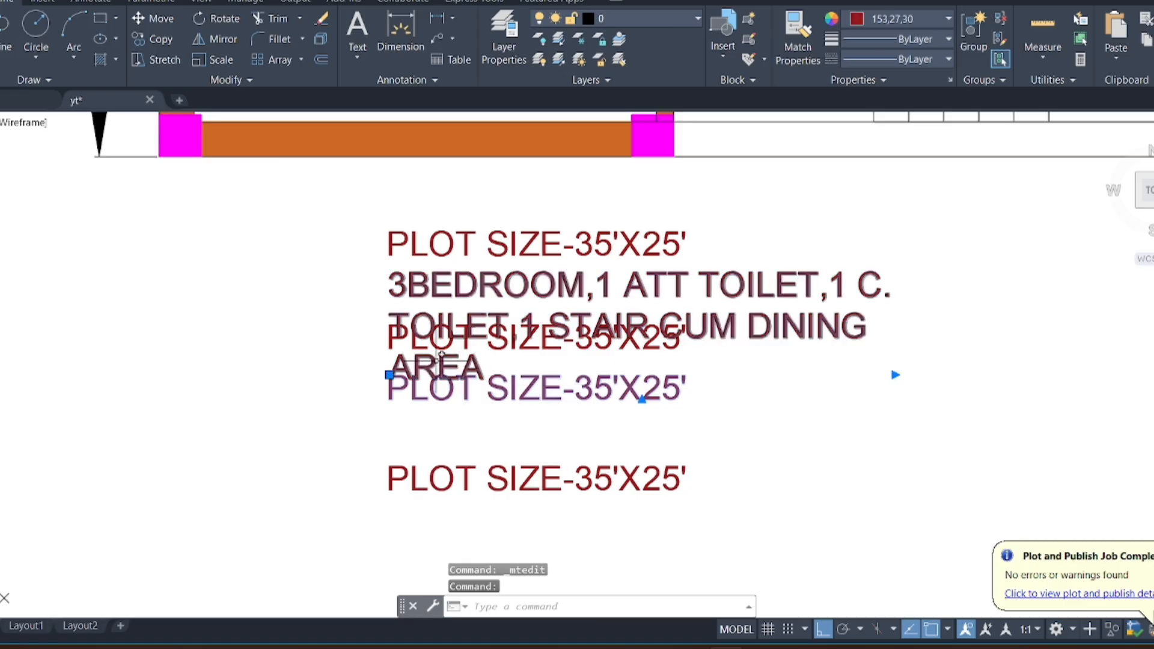
pyautogui.press('Delete')
pyautogui.click(411, 363)
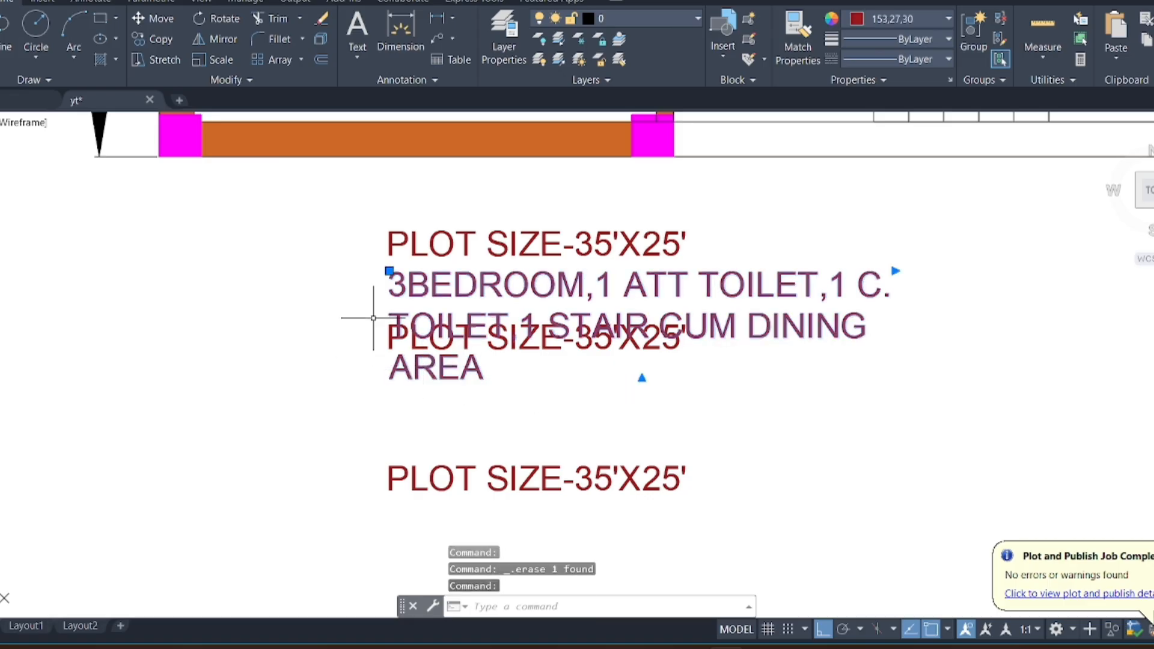
pyautogui.click(389, 270)
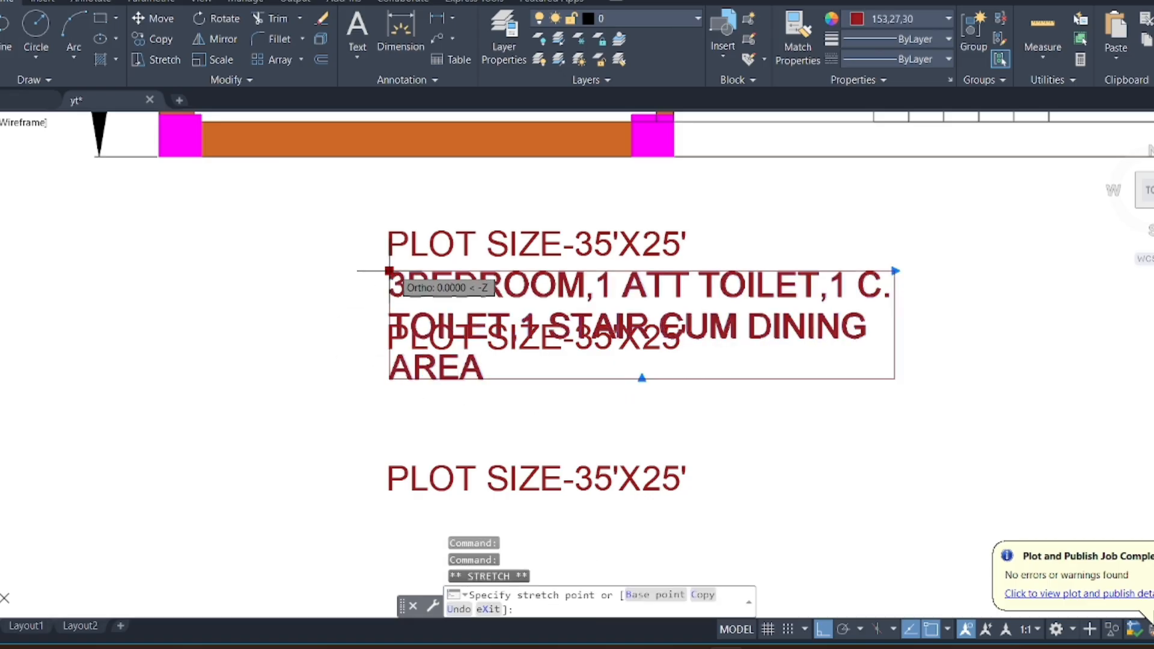
pyautogui.press('Escape')
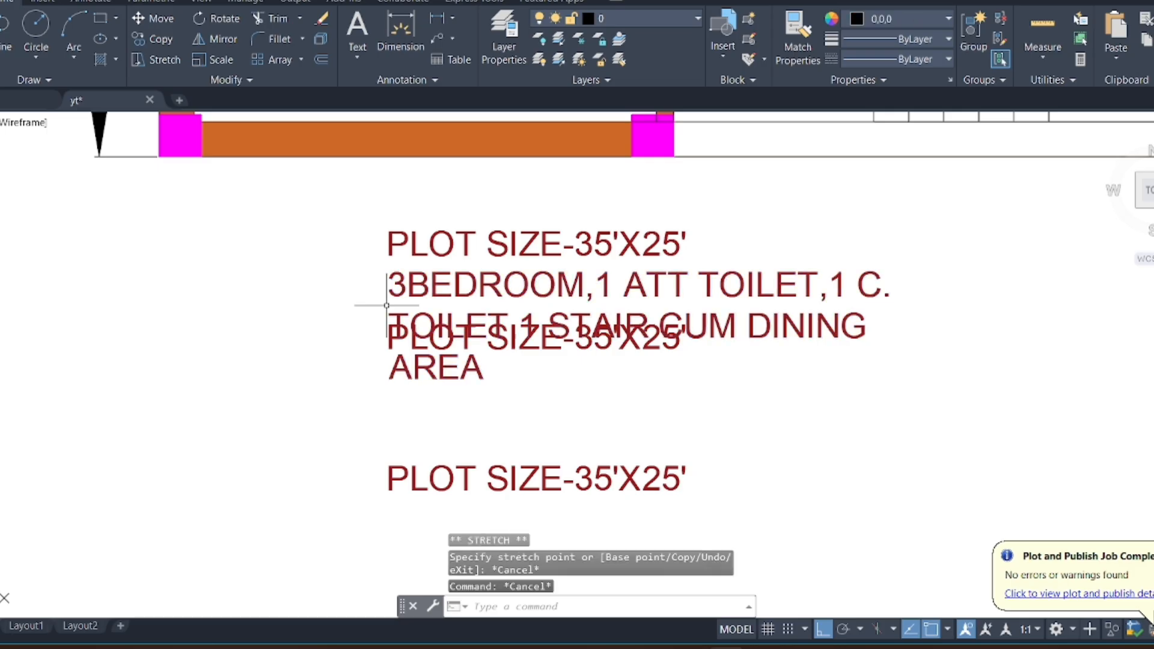
pyautogui.press('Escape')
# Move the remaining overlapping plot size copy straight down below the room description and change its text to BEDROOM SIZE
pyautogui.click(404, 323)
pyautogui.click(390, 323)
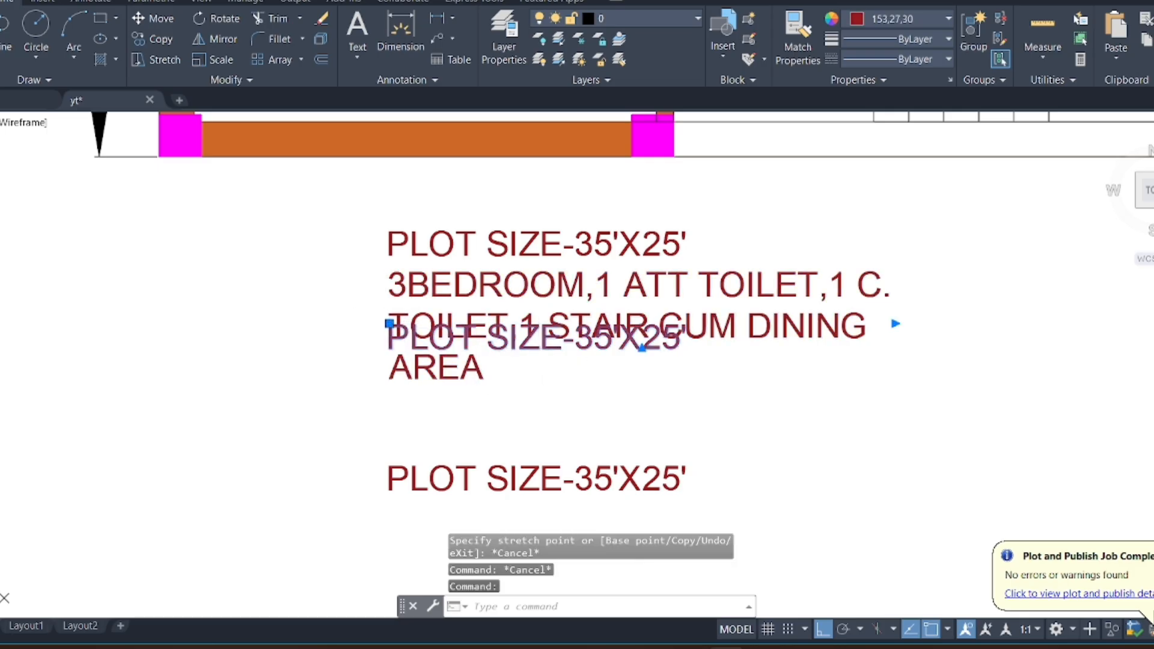
pyautogui.click(388, 395)
pyautogui.press('Escape')
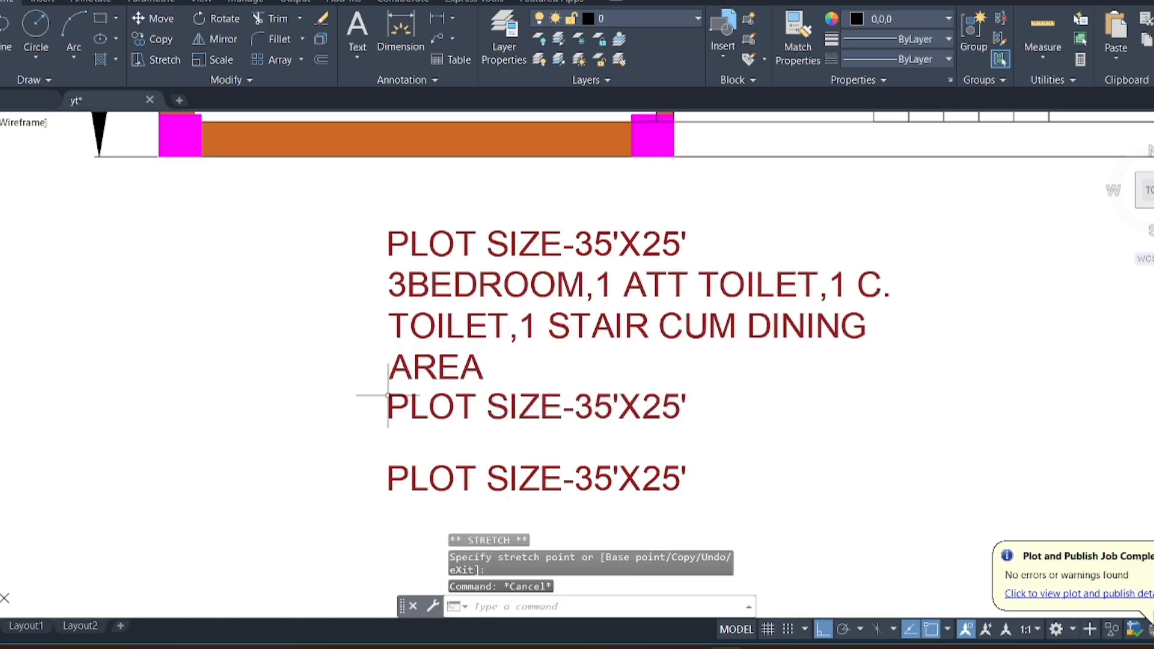
pyautogui.doubleClick(423, 401)
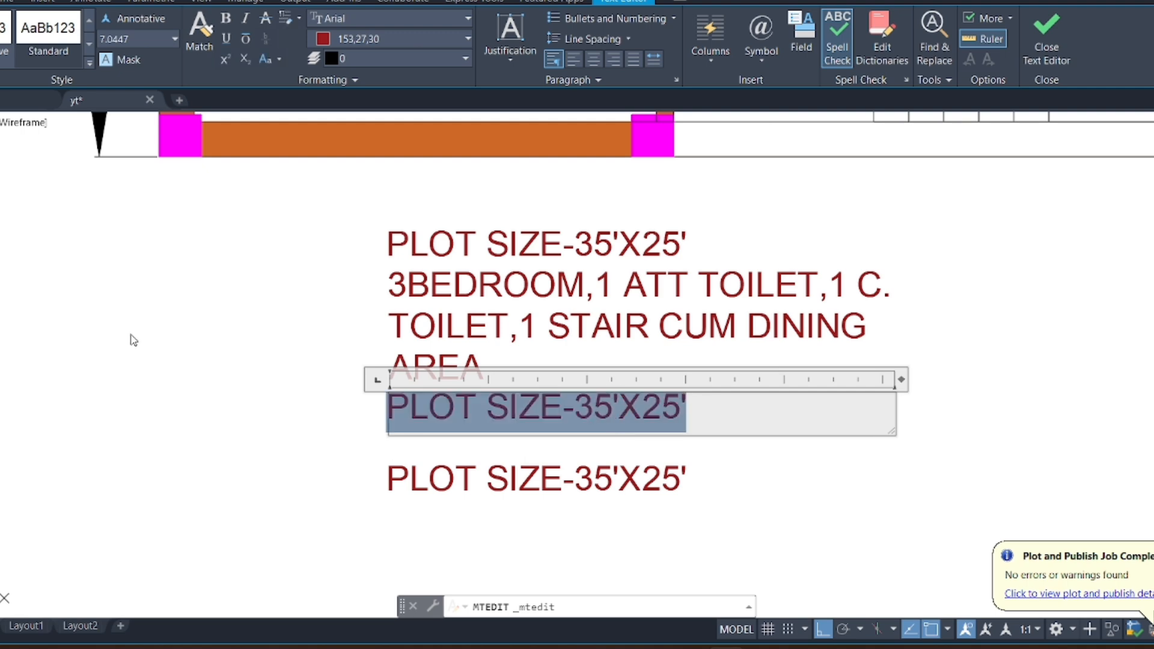
pyautogui.write('BEDR')
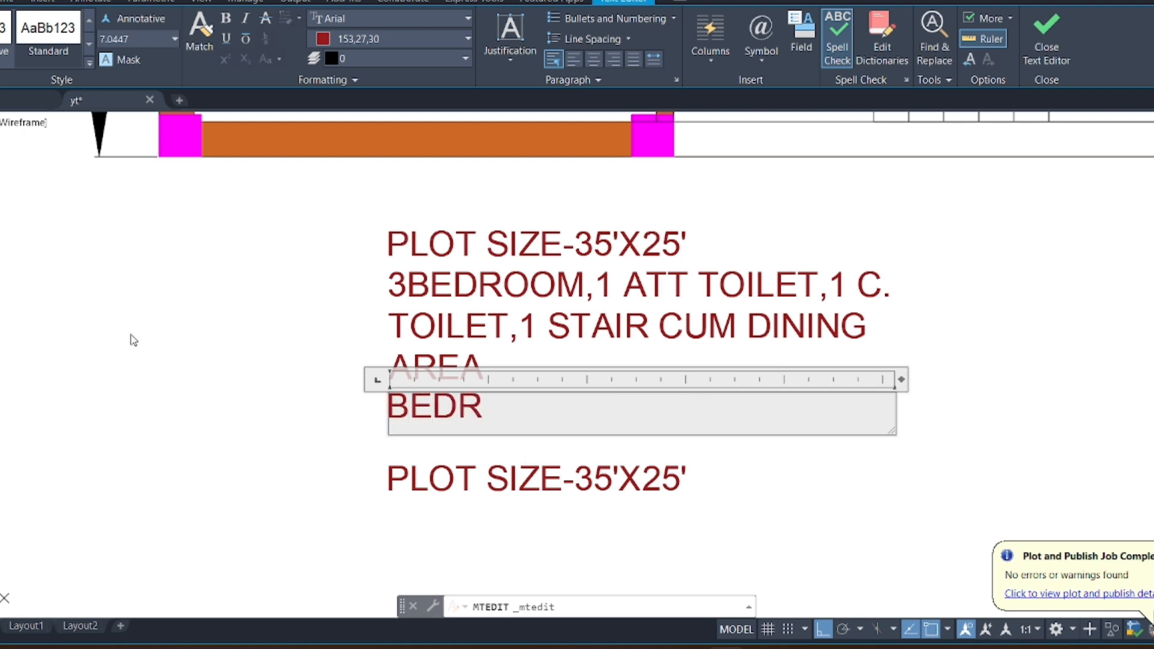
pyautogui.write('OOM SIZE')
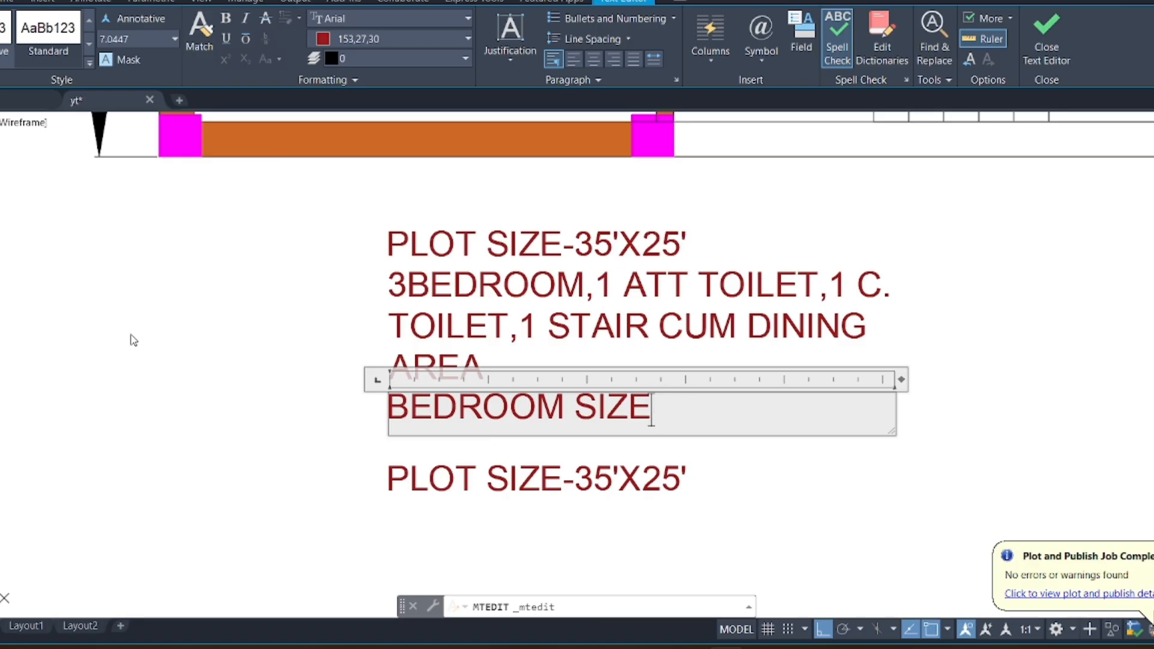
pyautogui.click(133, 340)
# Delete the BEDROOM SIZE label and the last plot size copy below the room description
pyautogui.click(688, 385)
pyautogui.click(624, 503)
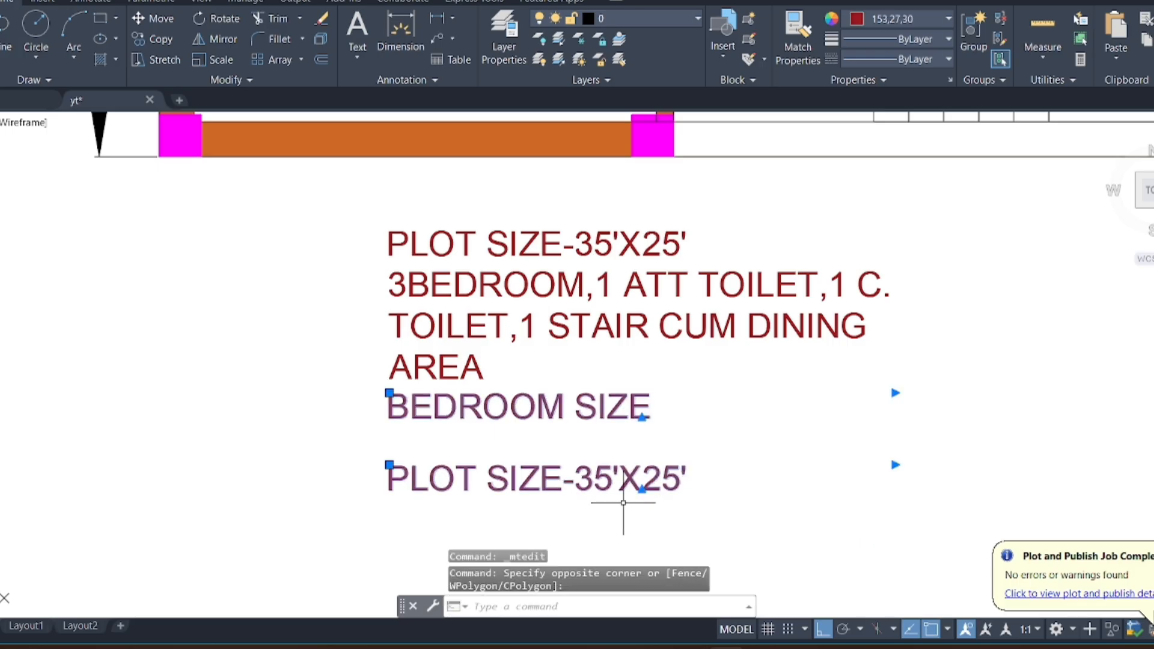
pyautogui.press('Delete')
# Append ,1 KITCHEN AREA to the end of the room description text below the plan
pyautogui.scroll(-2, 556, 318)
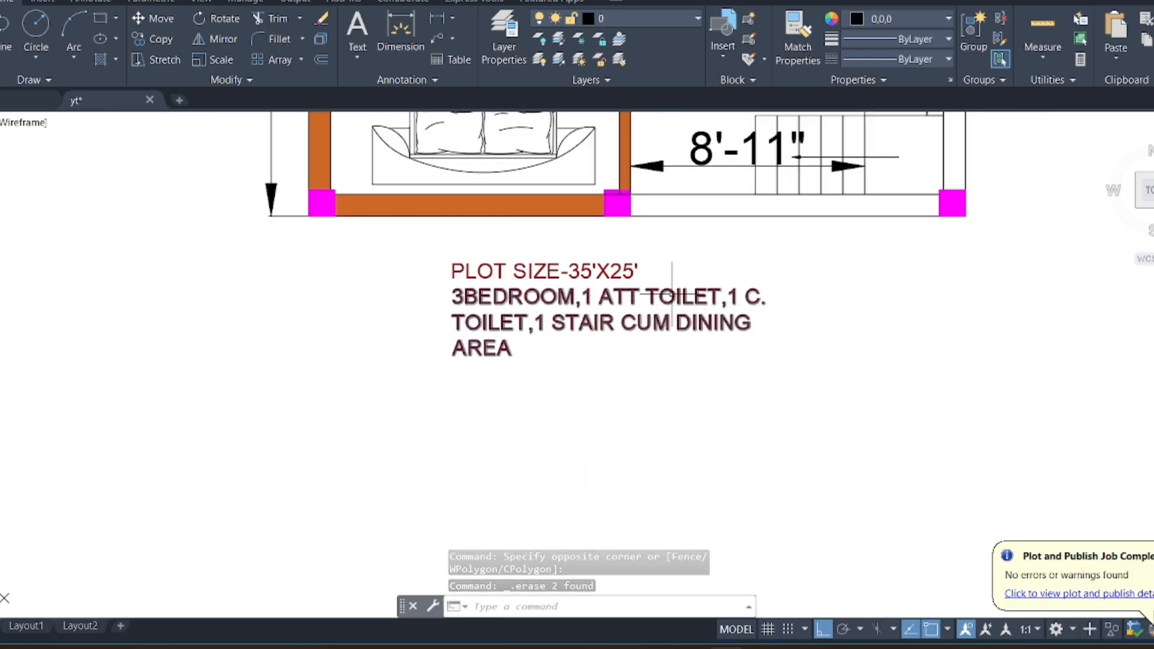
pyautogui.scroll(-2, 535, 304)
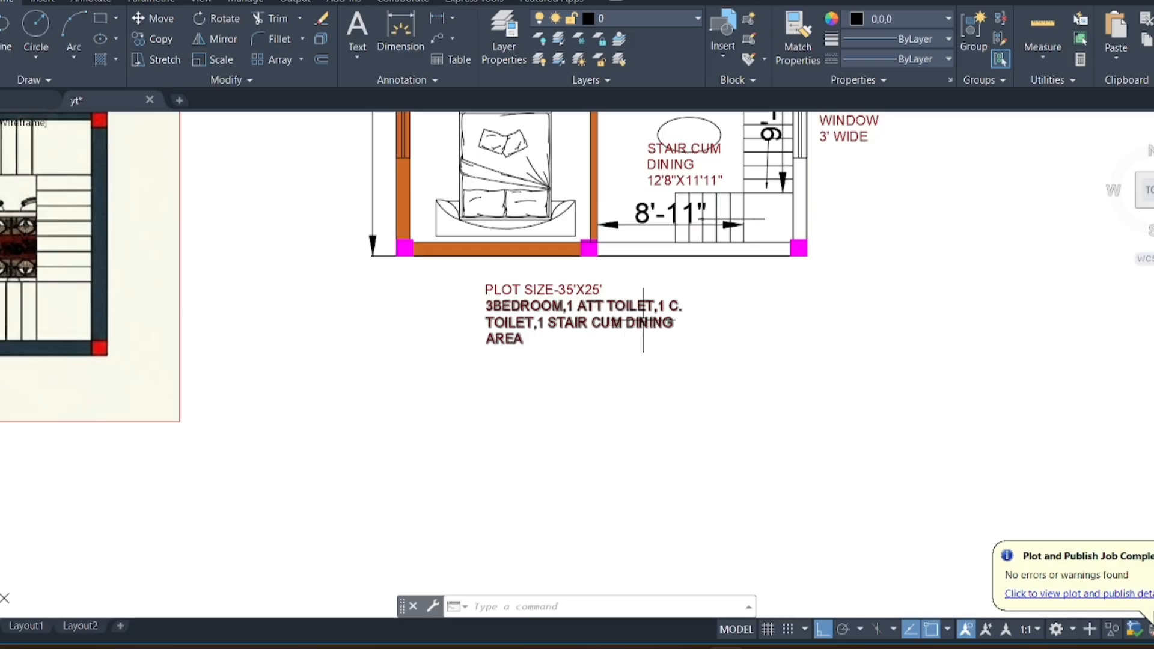
pyautogui.scroll(-2, 610, 363)
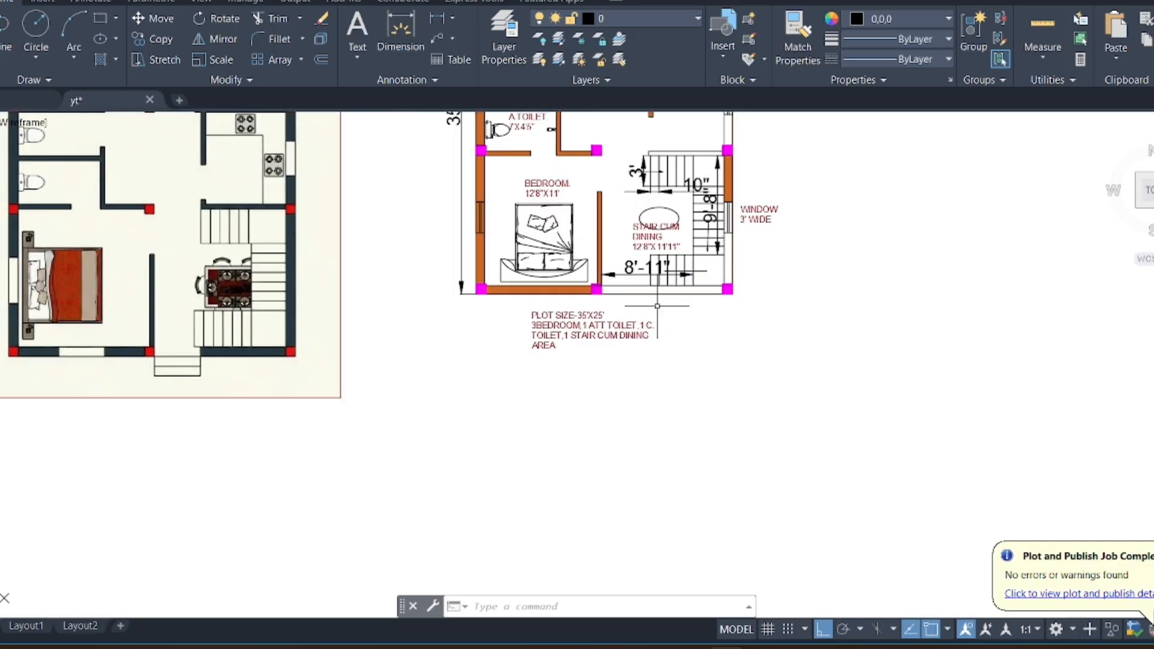
pyautogui.scroll(3, 634, 331)
pyautogui.click(635, 331)
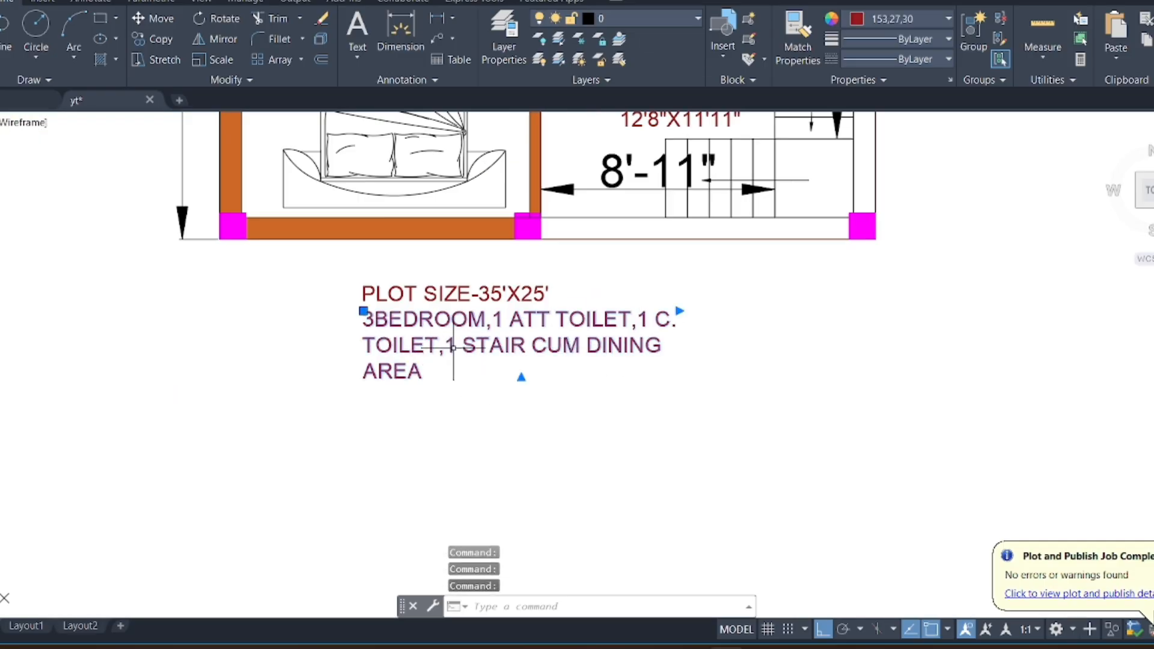
pyautogui.doubleClick(437, 375)
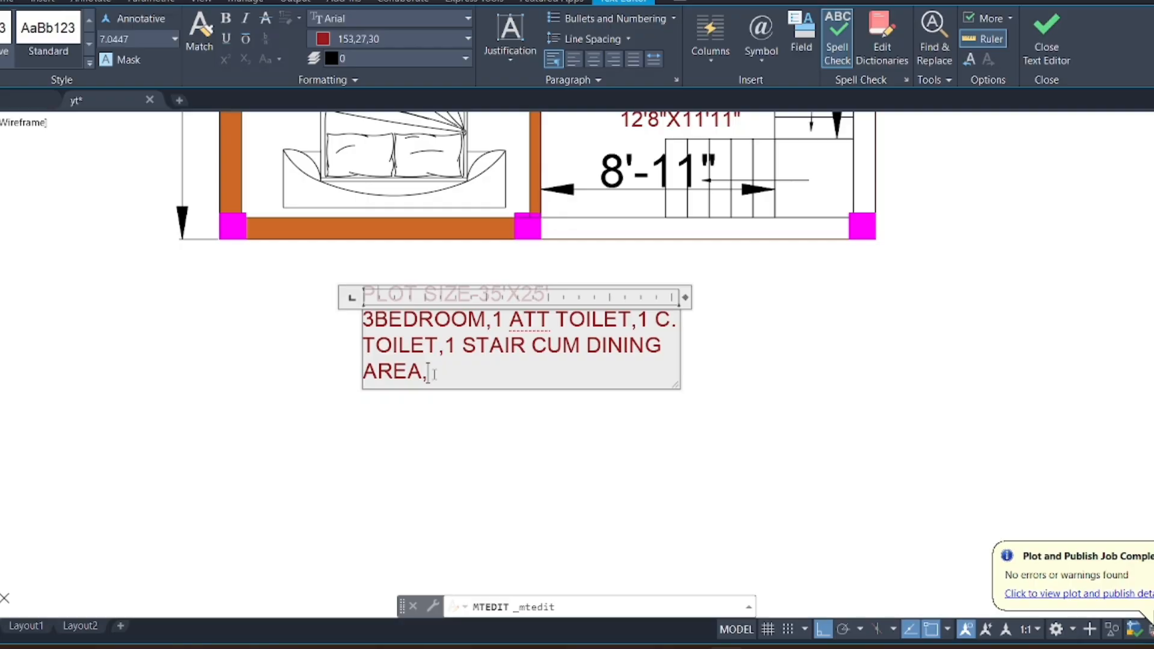
pyautogui.write('1 KITCHEN AREA')
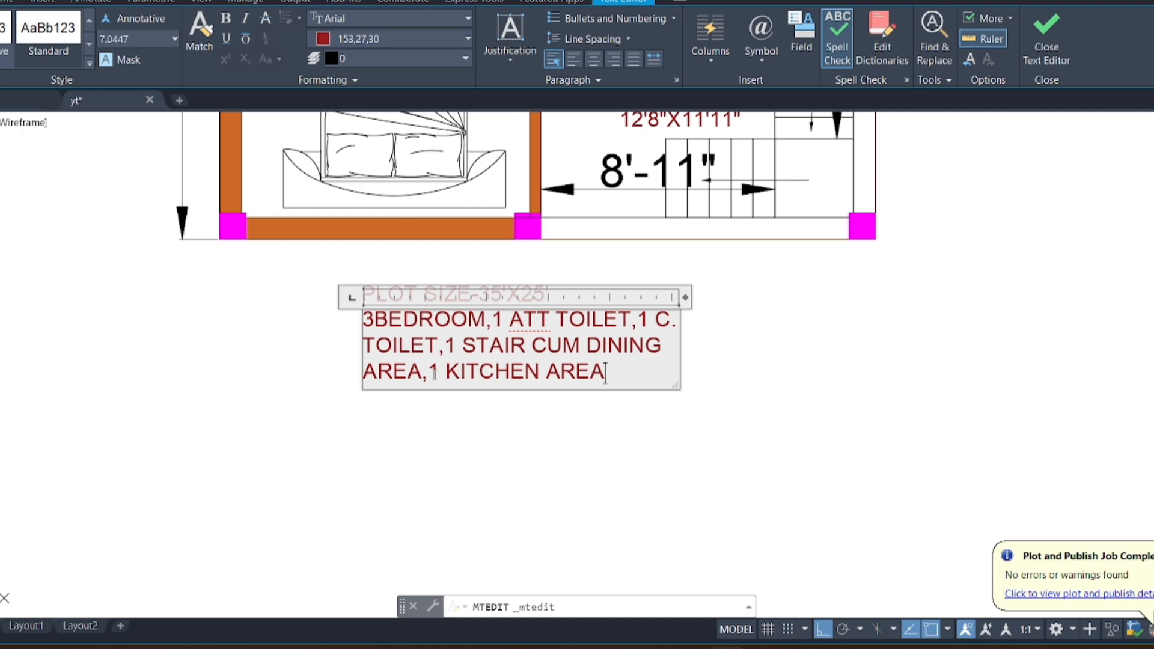
pyautogui.click(571, 459)
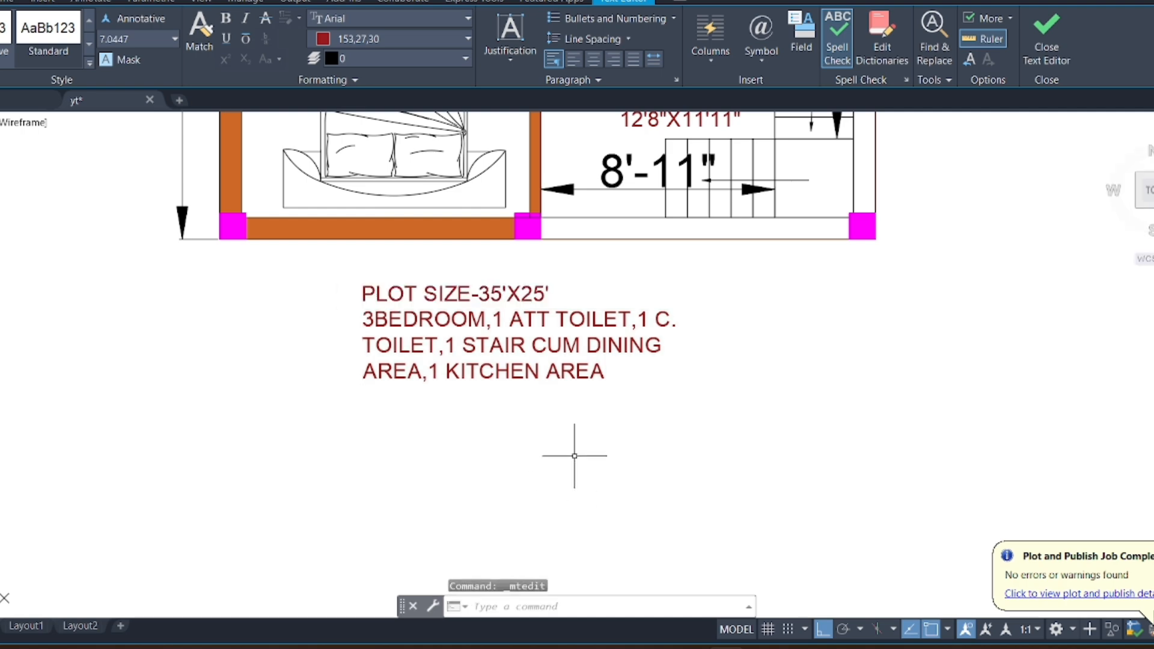
# Hatch the kitchen's outer wall on both sides of its window and the wall shared with the 11'5"X10' bedroom in solid colour 205,105,40
pyautogui.scroll(-5, 572, 458)
pyautogui.scroll(4, 651, 179)
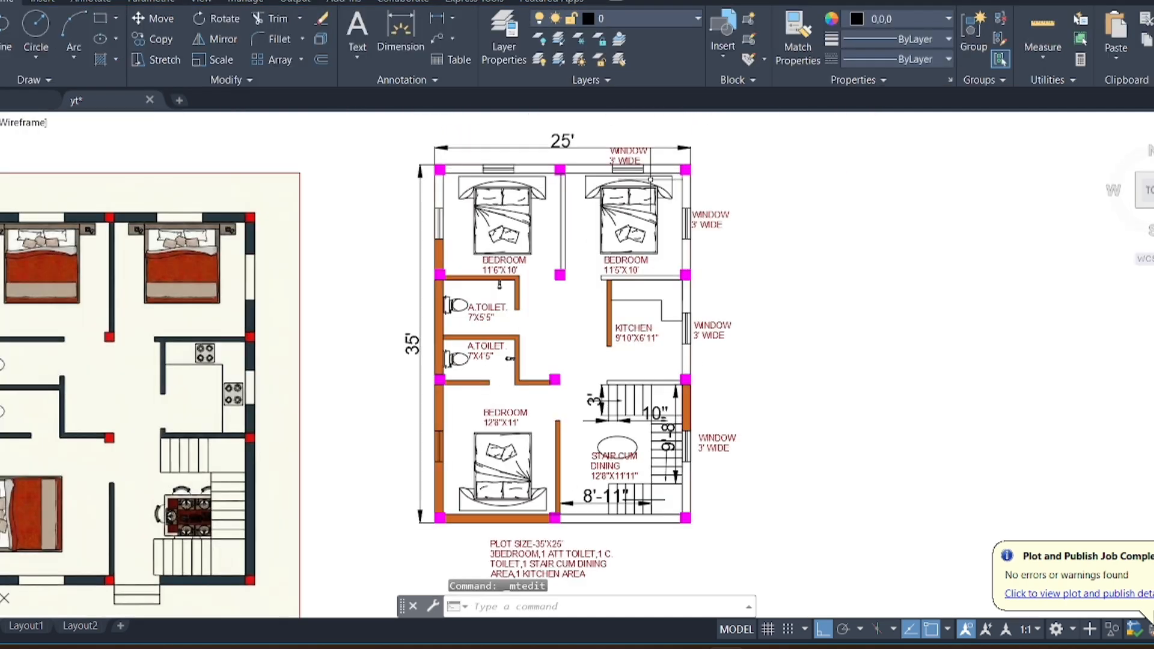
pyautogui.write('H')
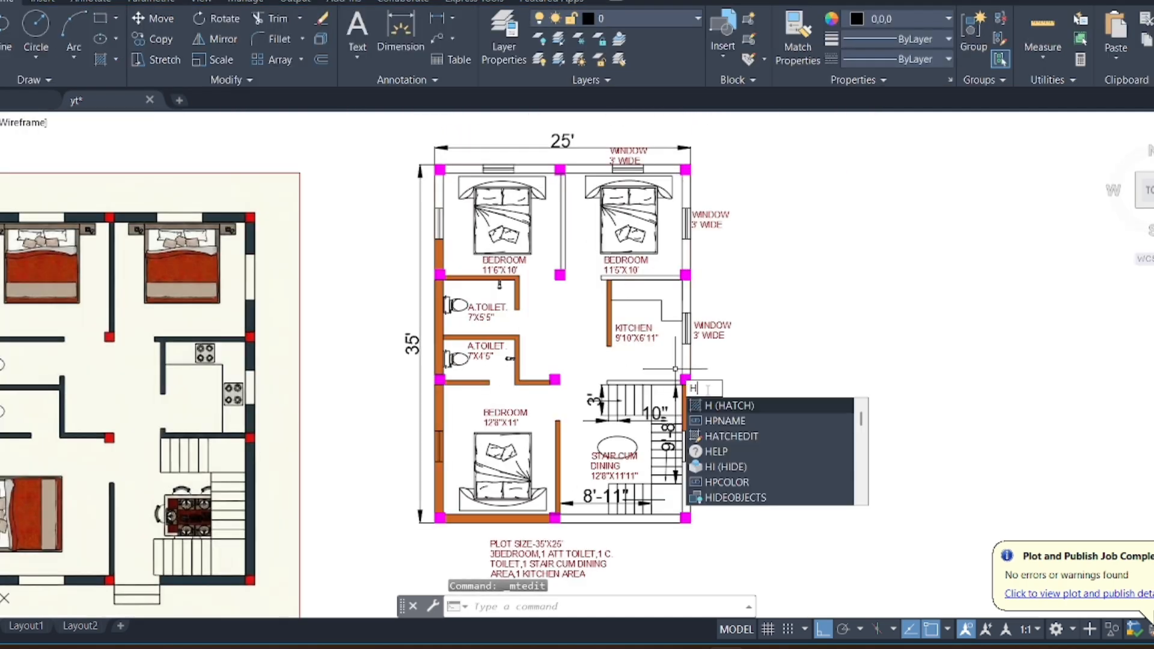
pyautogui.press('Return')
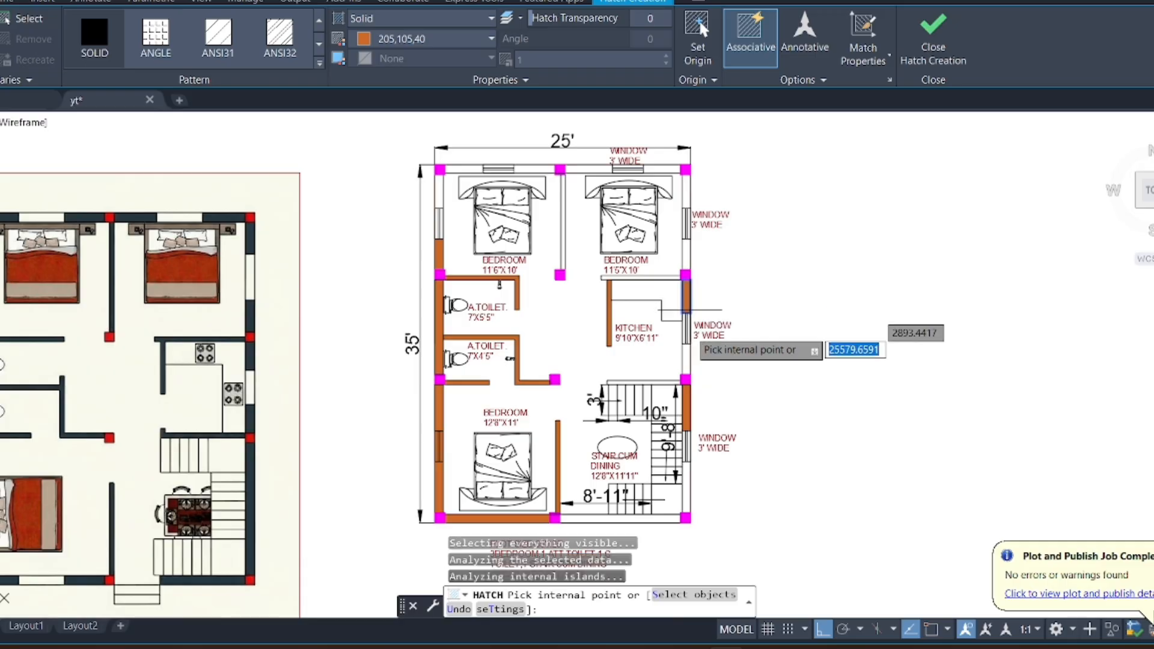
pyautogui.click(685, 331)
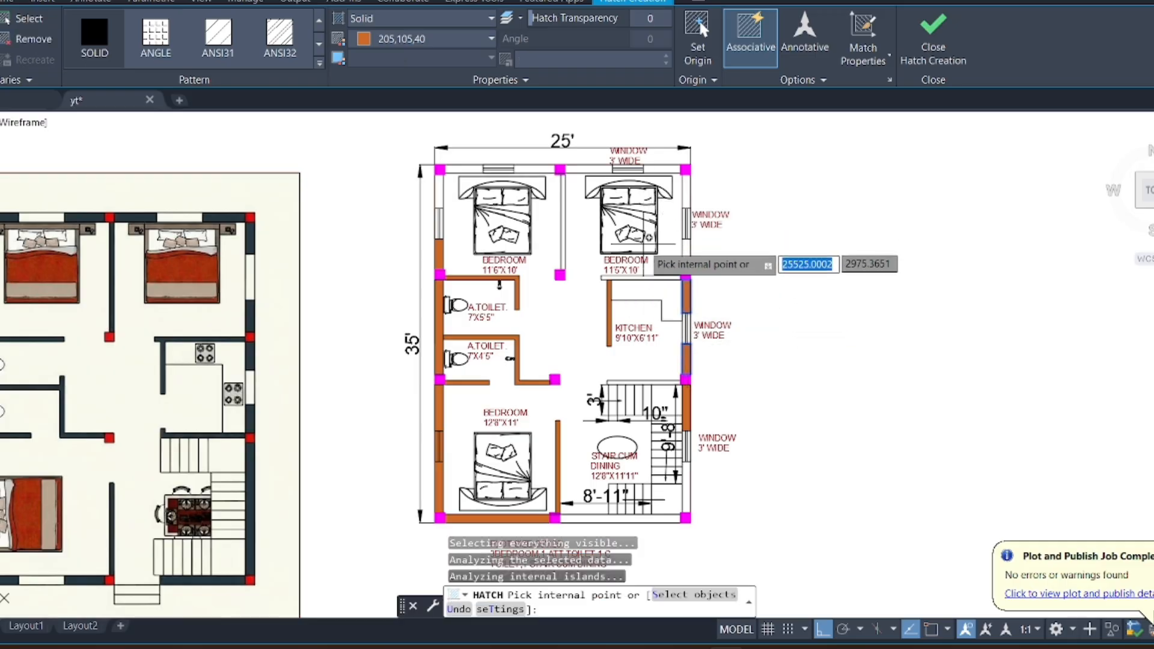
pyautogui.scroll(4, 640, 270)
pyautogui.click(642, 267)
# Hatch the 11'5"X10' bedroom's outer walls on both sides of its two windows in solid colour 205,105,40
pyautogui.scroll(-2, 703, 264)
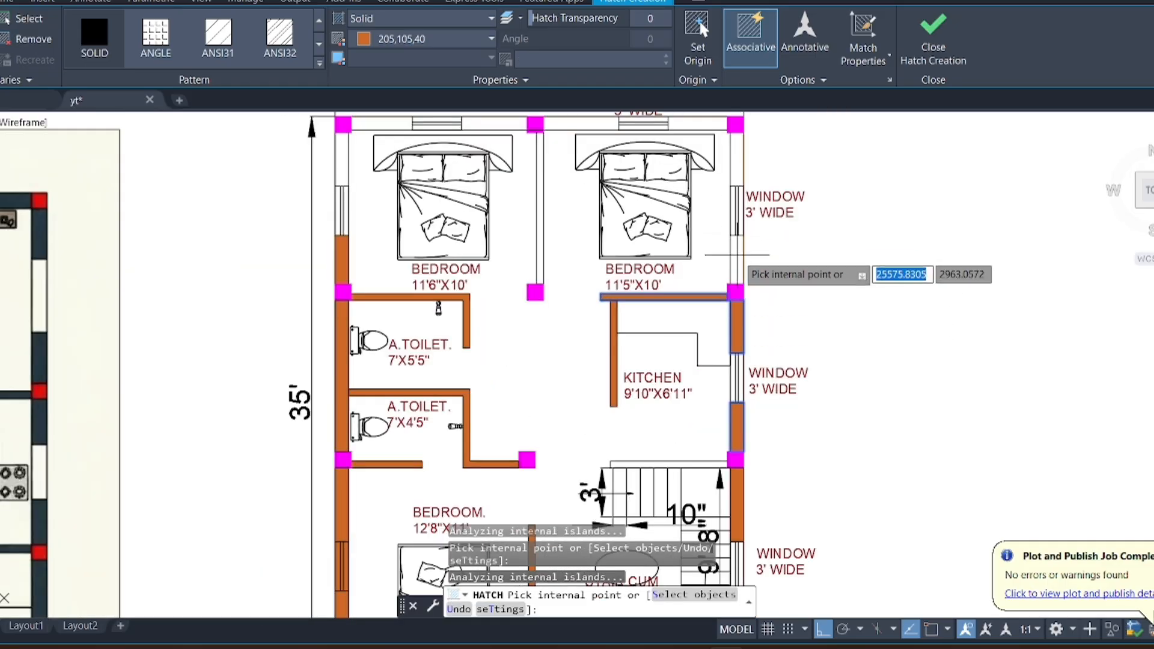
pyautogui.click(737, 255)
pyautogui.click(736, 162)
pyautogui.click(567, 126)
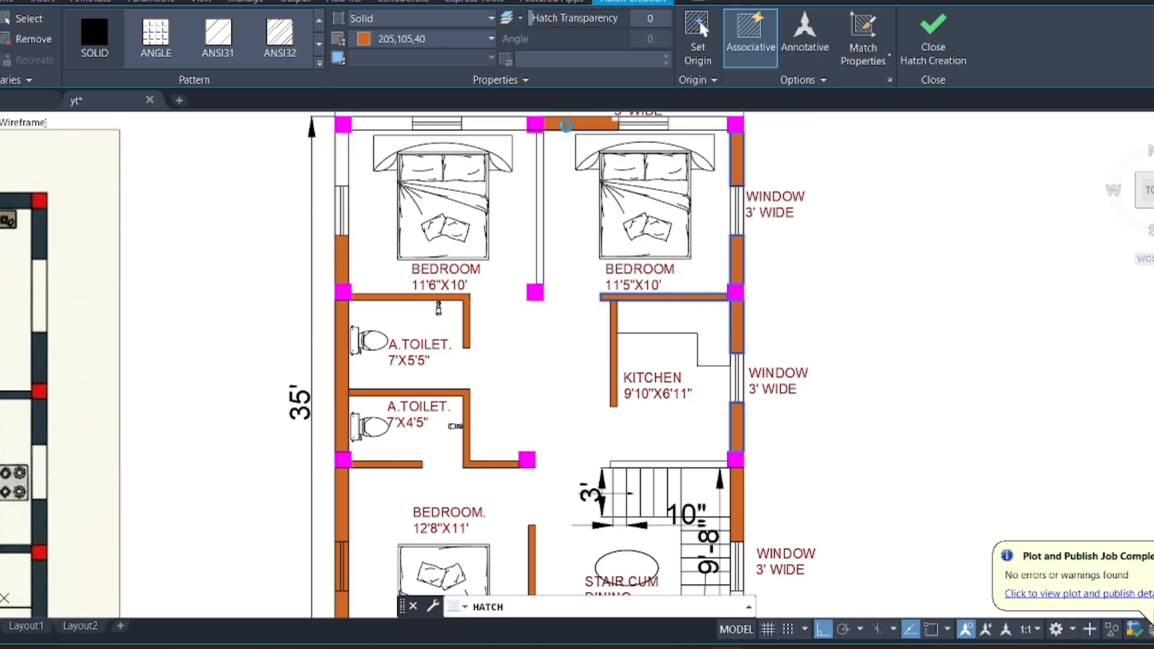
pyautogui.click(706, 123)
# Hatch the 11'6"X10' bedroom's remaining outer wall segments and the partition between the two upper bedrooms in solid 205,105,40
pyautogui.click(472, 124)
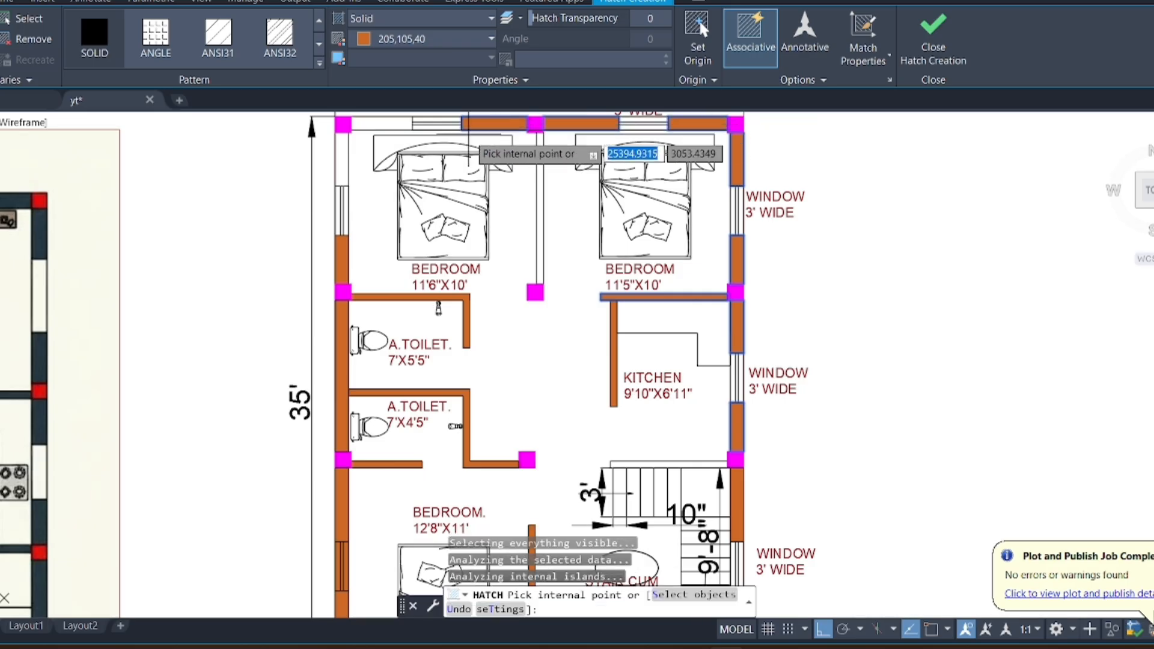
pyautogui.click(381, 125)
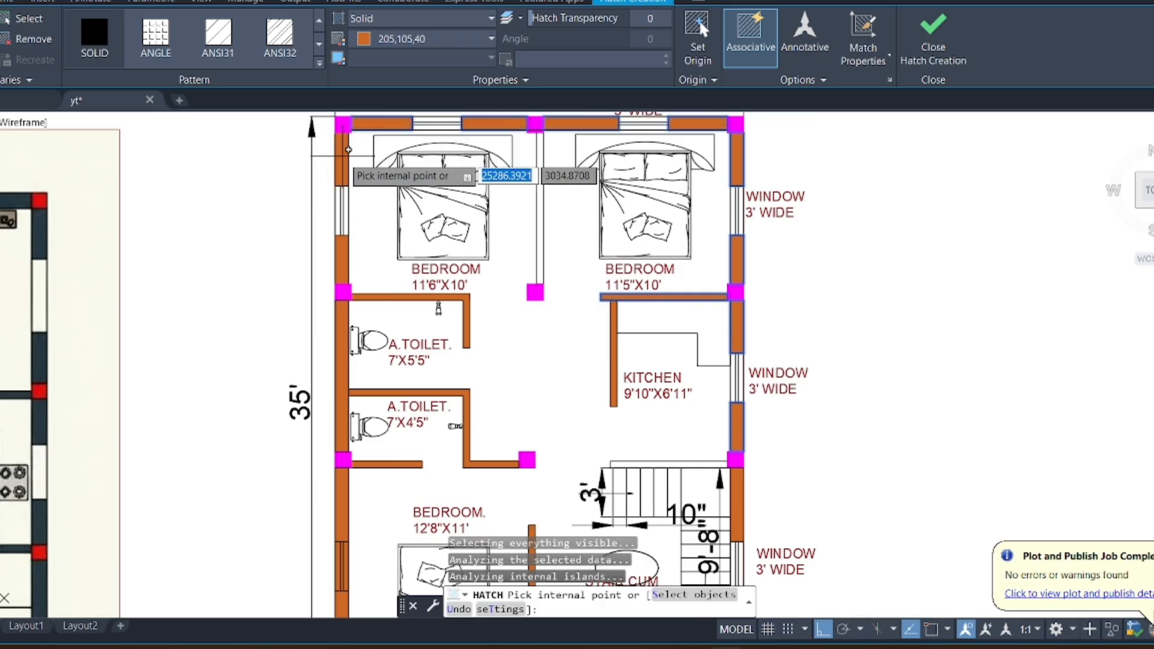
pyautogui.click(346, 153)
pyautogui.scroll(-2, 481, 277)
pyautogui.scroll(2, 529, 229)
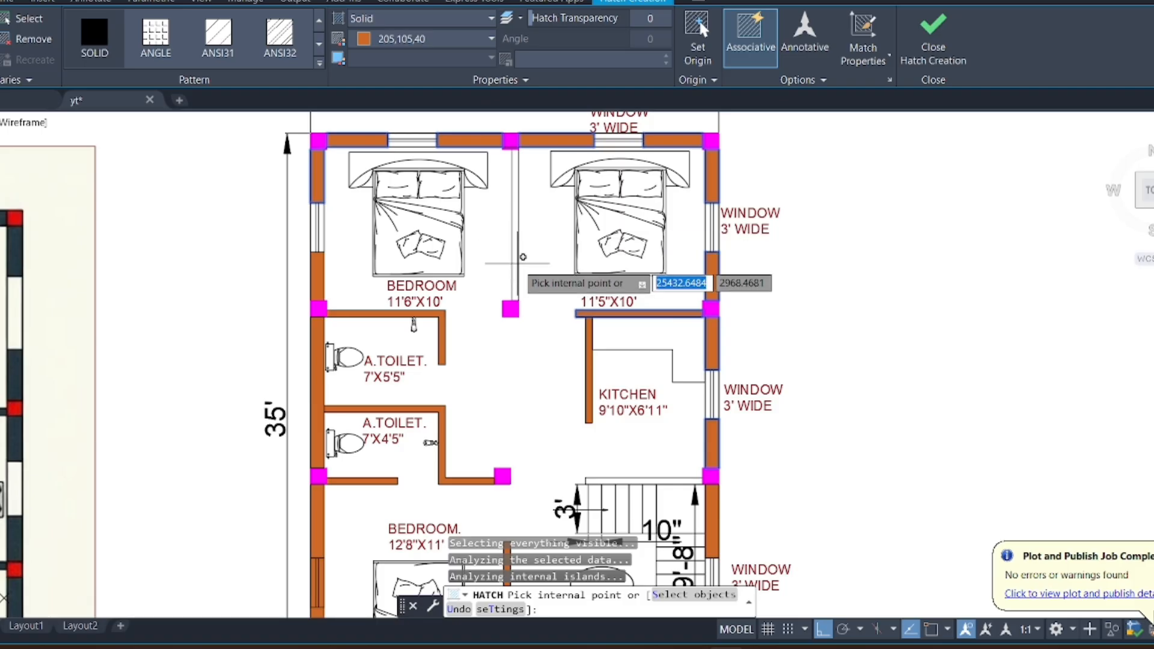
# Try to hatch the outer wall below the stair cum dining window in solid 205,105,40, then undo that fill and end the hatch
pyautogui.scroll(-5, 634, 238)
pyautogui.scroll(5, 643, 379)
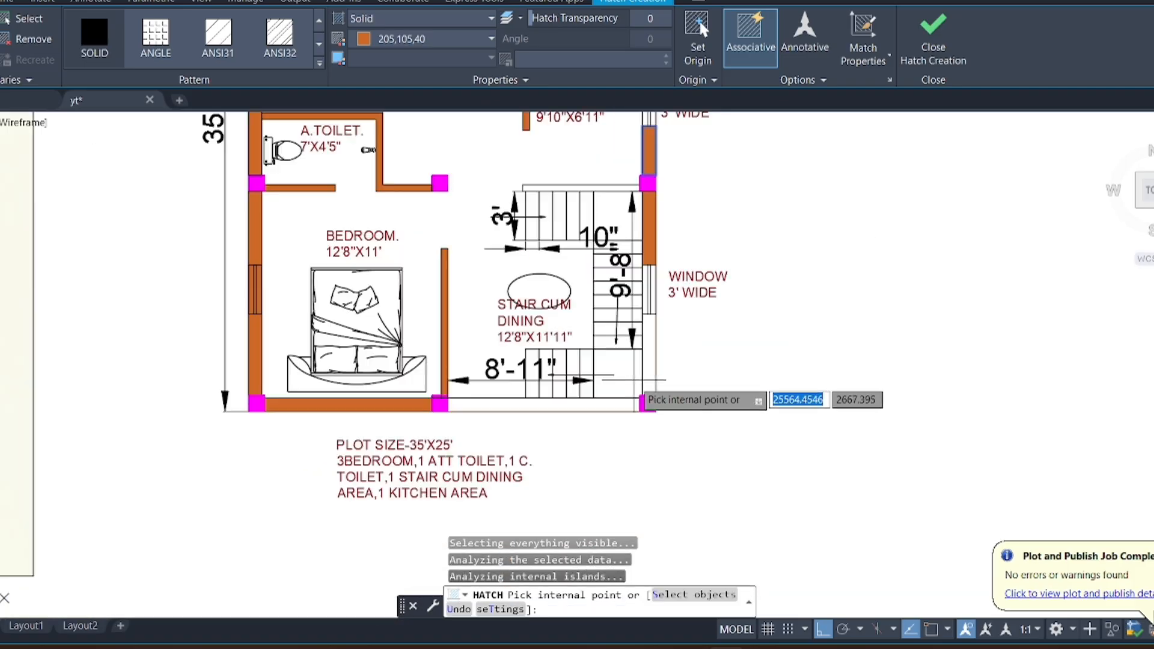
pyautogui.click(650, 357)
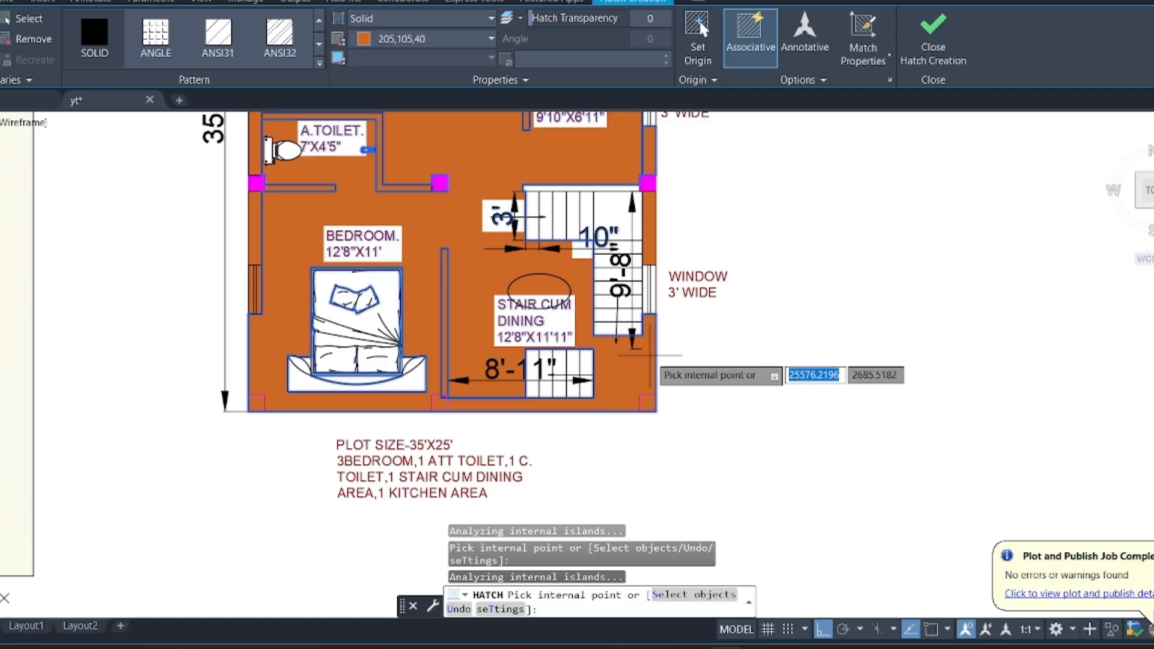
pyautogui.hotkey('ctrl', 'z')
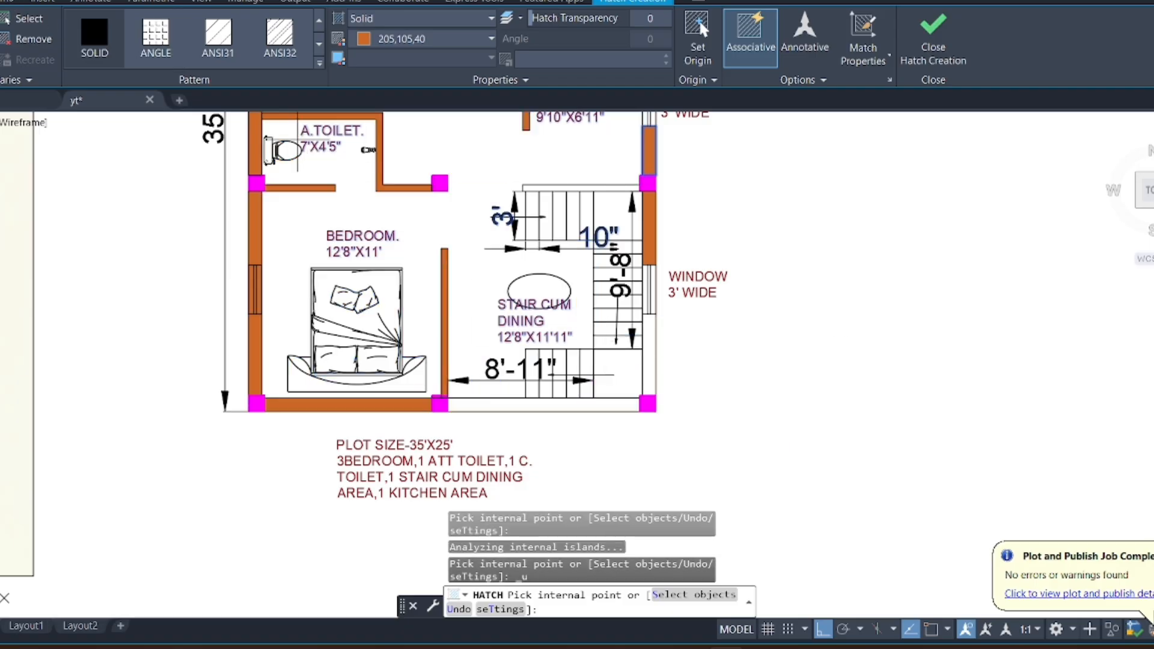
pyautogui.press('Return')
# Draw closed rectangles over the stair cum dining area's outer wall below its window and its bottom wall between the two columns
pyautogui.click(101, 18)
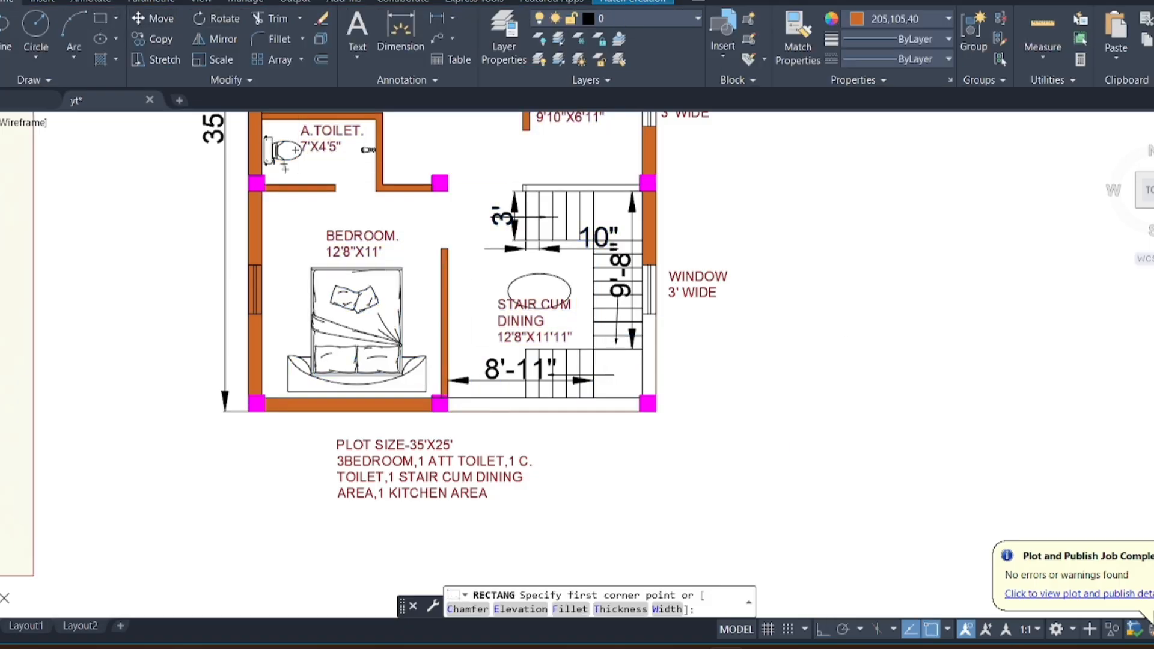
pyautogui.click(649, 323)
pyautogui.click(647, 404)
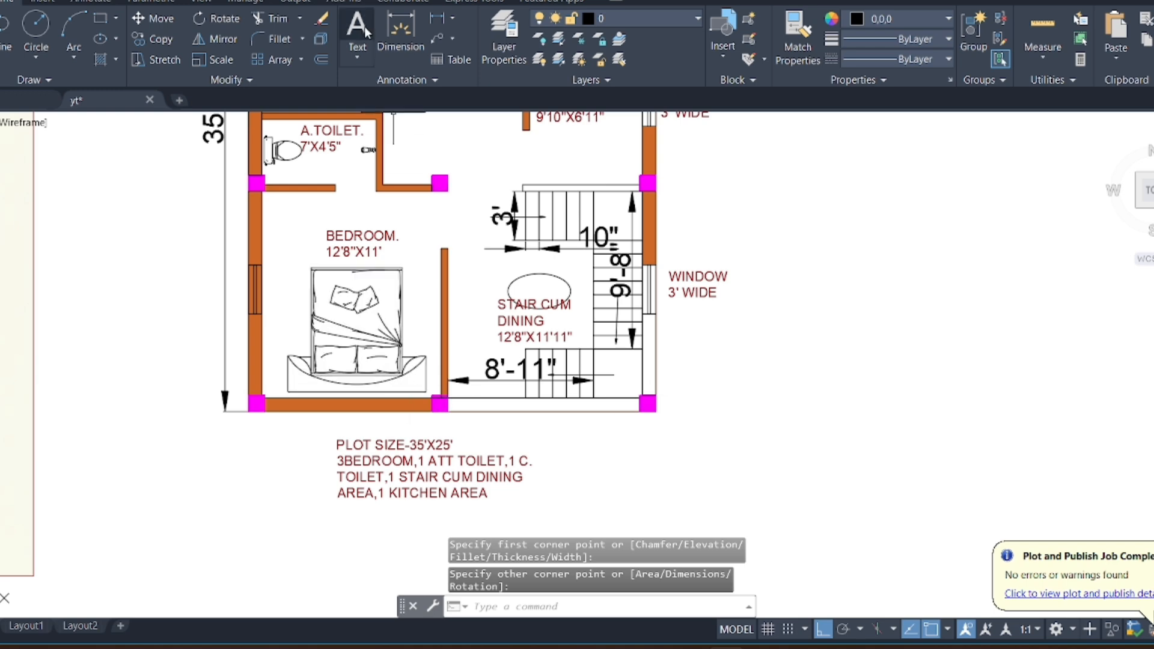
pyautogui.click(100, 18)
pyautogui.scroll(4, 457, 391)
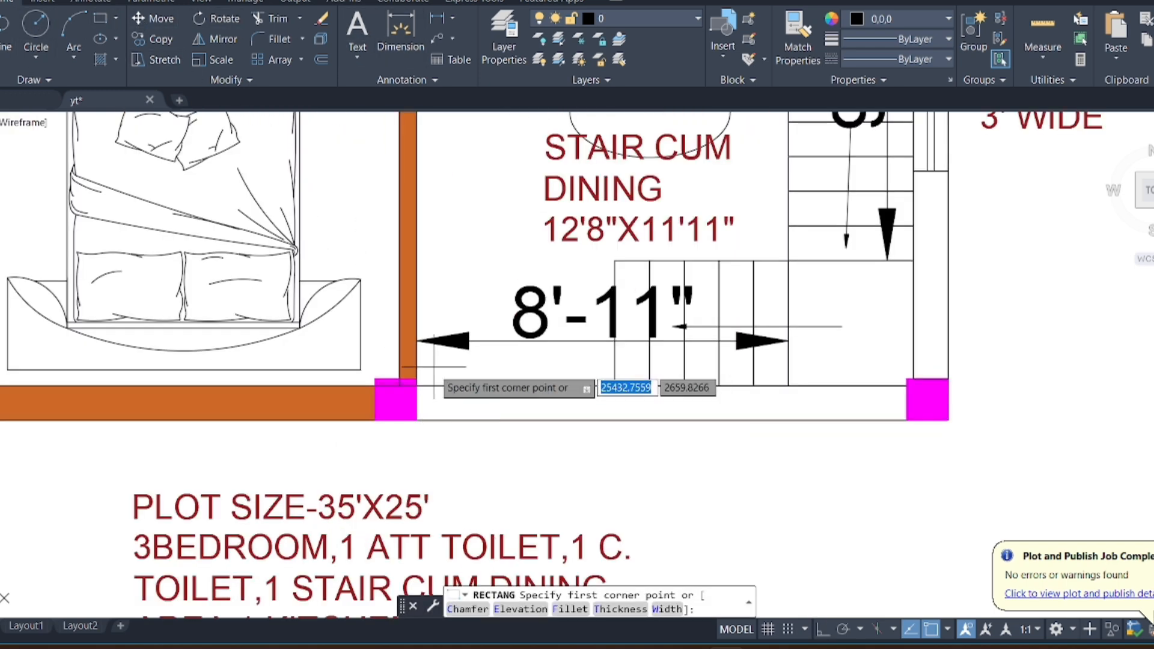
pyautogui.click(417, 386)
pyautogui.click(905, 420)
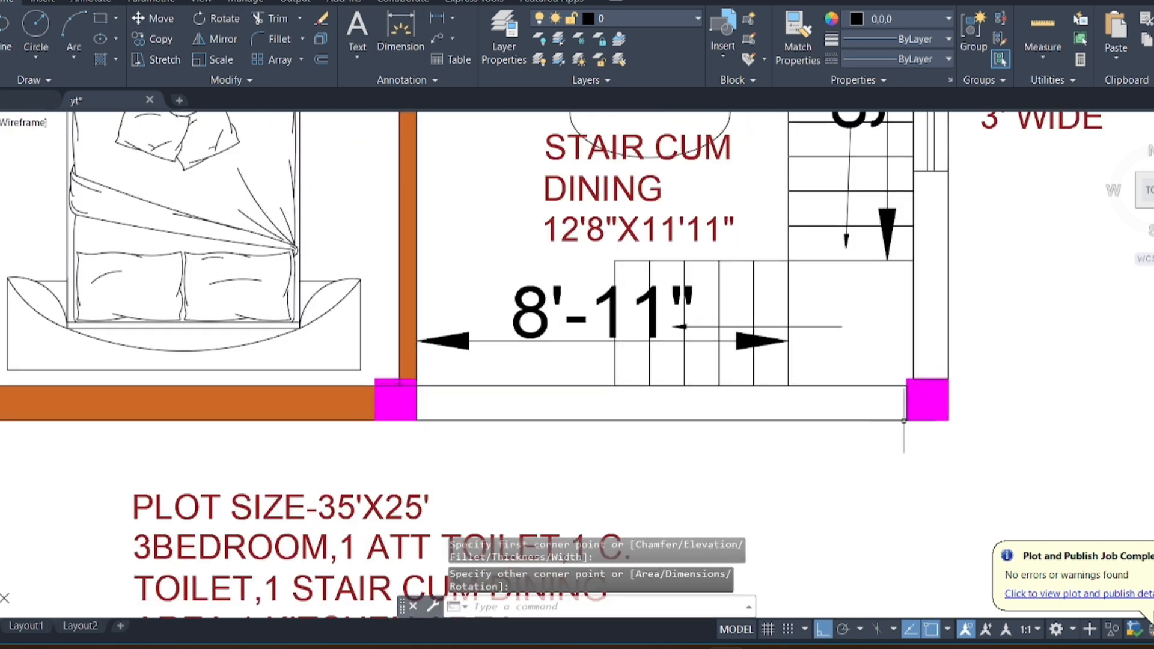
# Hatch the stair cum dining area's bottom wall and the outer wall below its window in solid 205,105,40
pyautogui.scroll(-2, 464, 375)
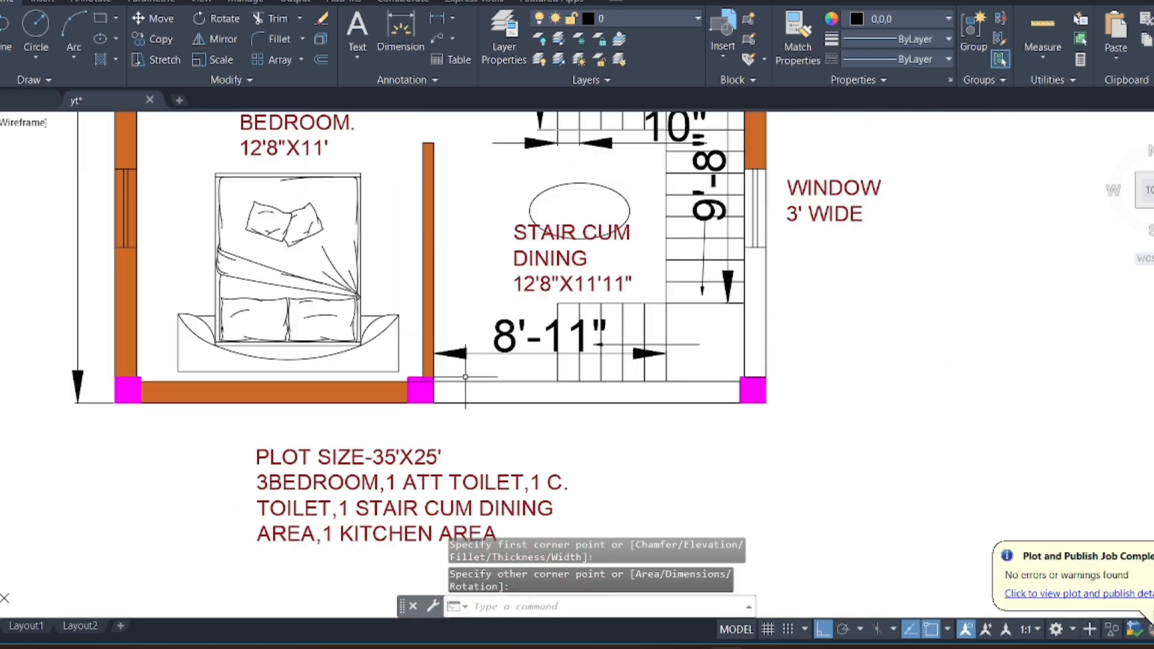
pyautogui.write('h')
pyautogui.press('Return')
pyautogui.click(539, 387)
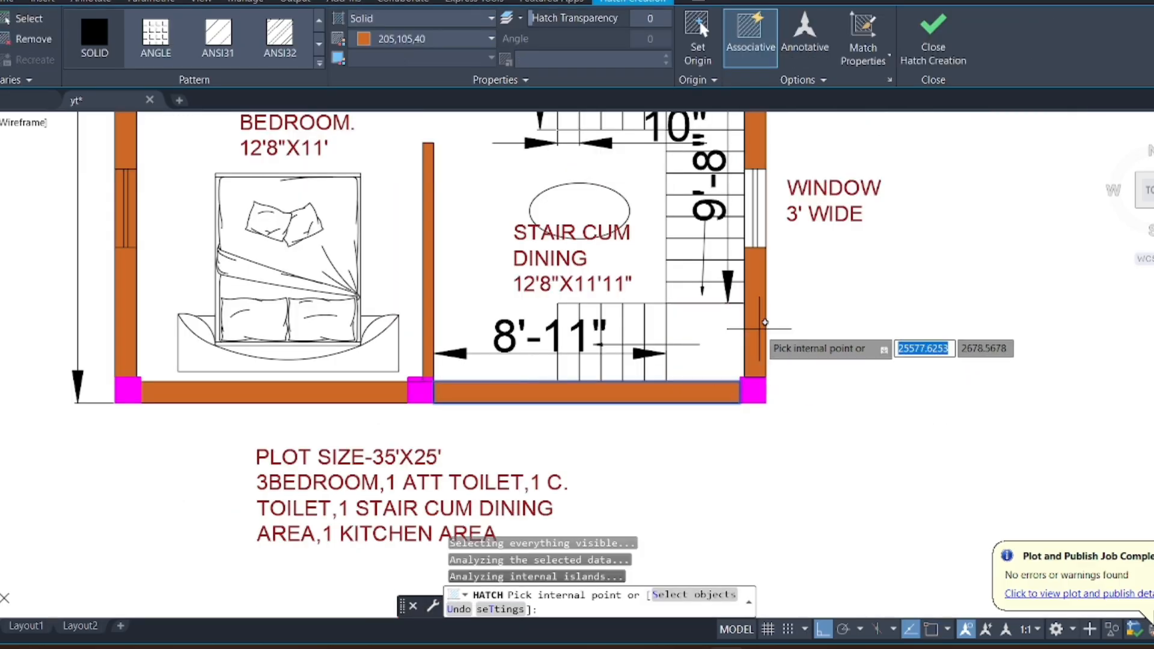
pyautogui.scroll(-2, 552, 362)
pyautogui.click(665, 355)
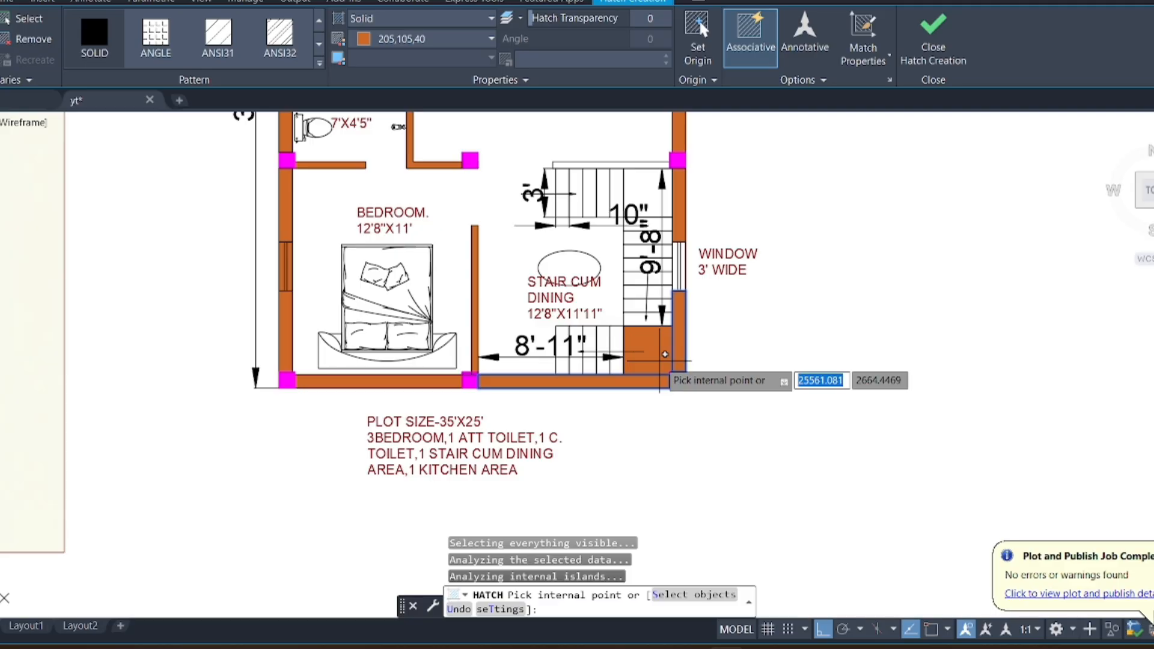
pyautogui.scroll(-4, 889, 301)
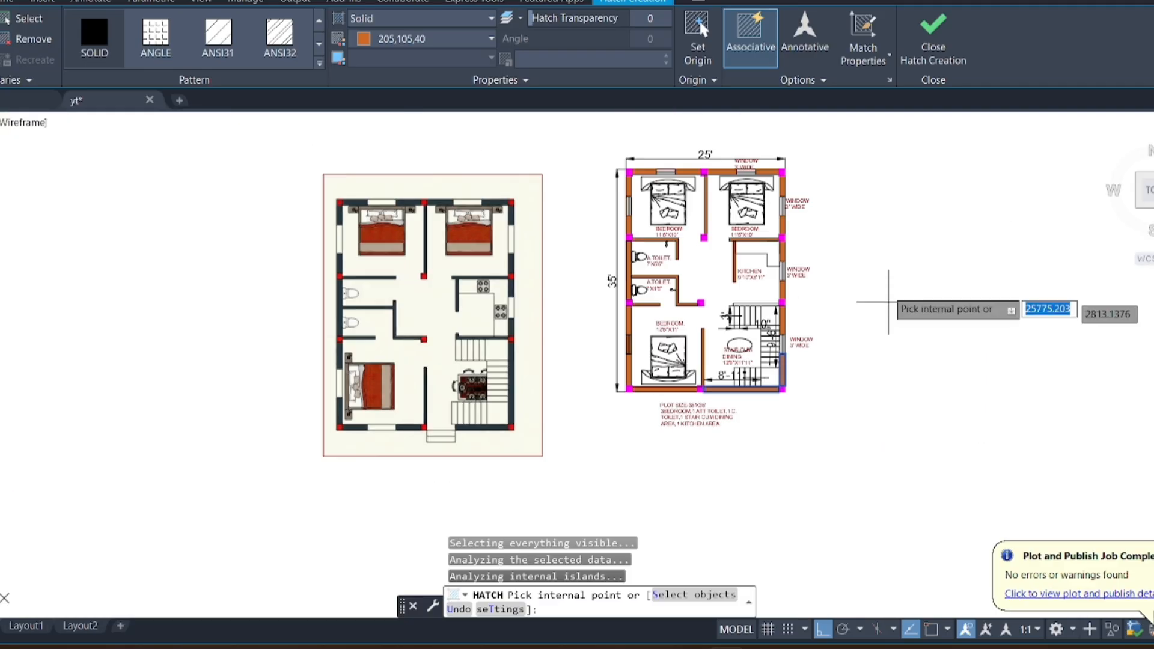
pyautogui.press('Escape')
pyautogui.scroll(2, 832, 203)
pyautogui.scroll(-2, 766, 270)
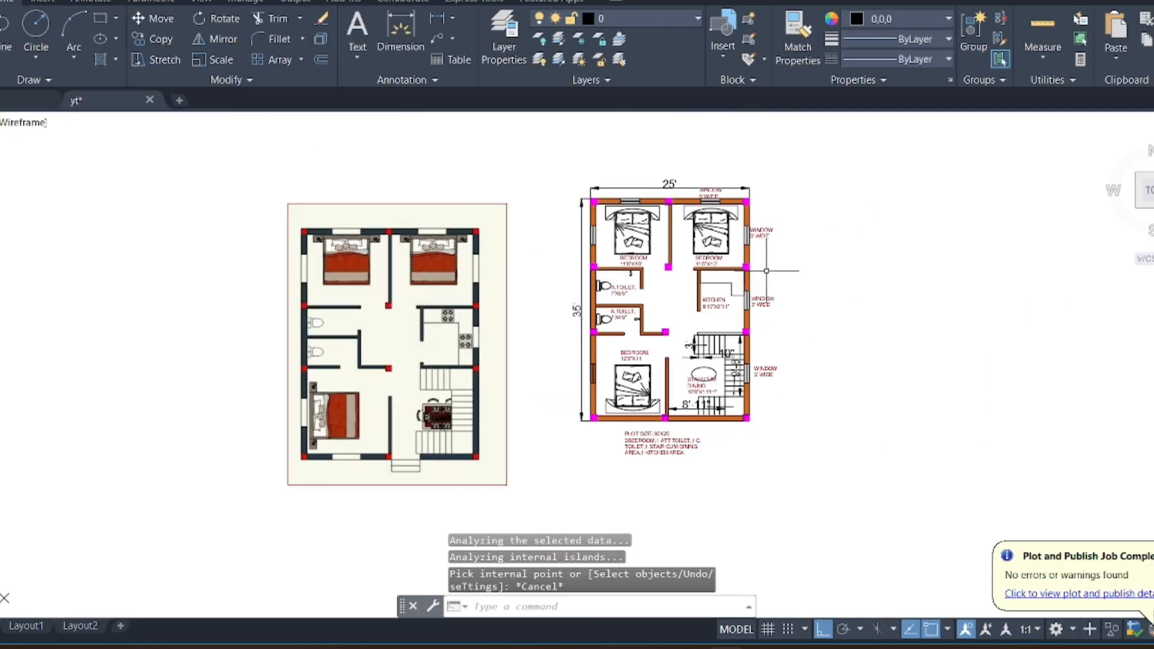
pyautogui.scroll(2, 779, 216)
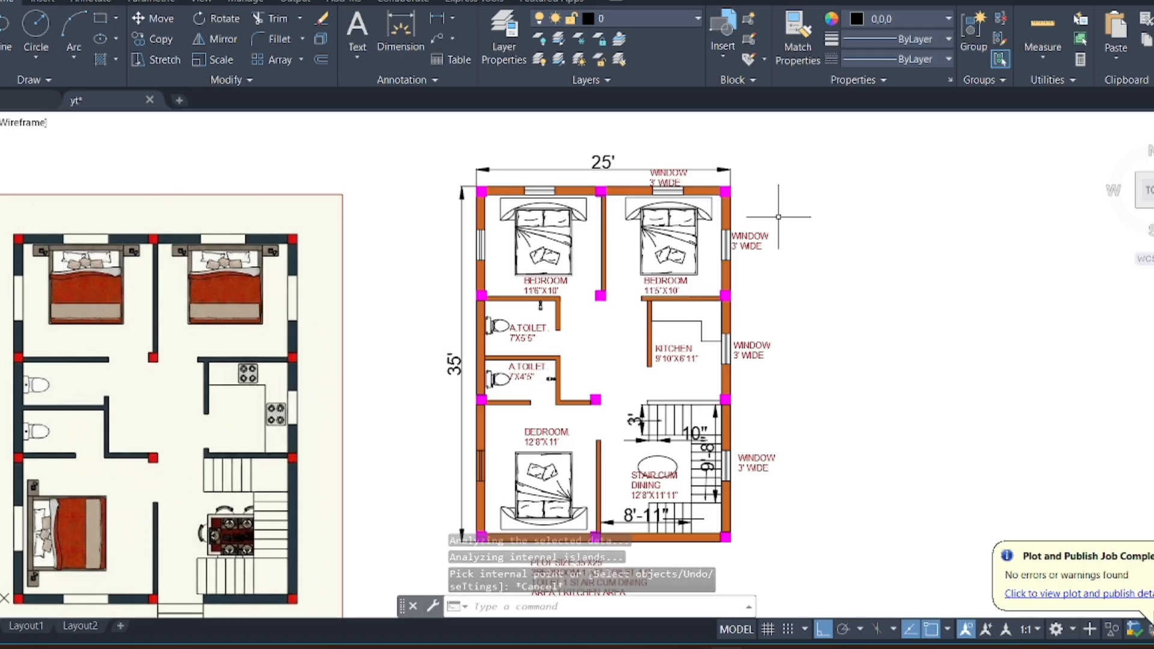